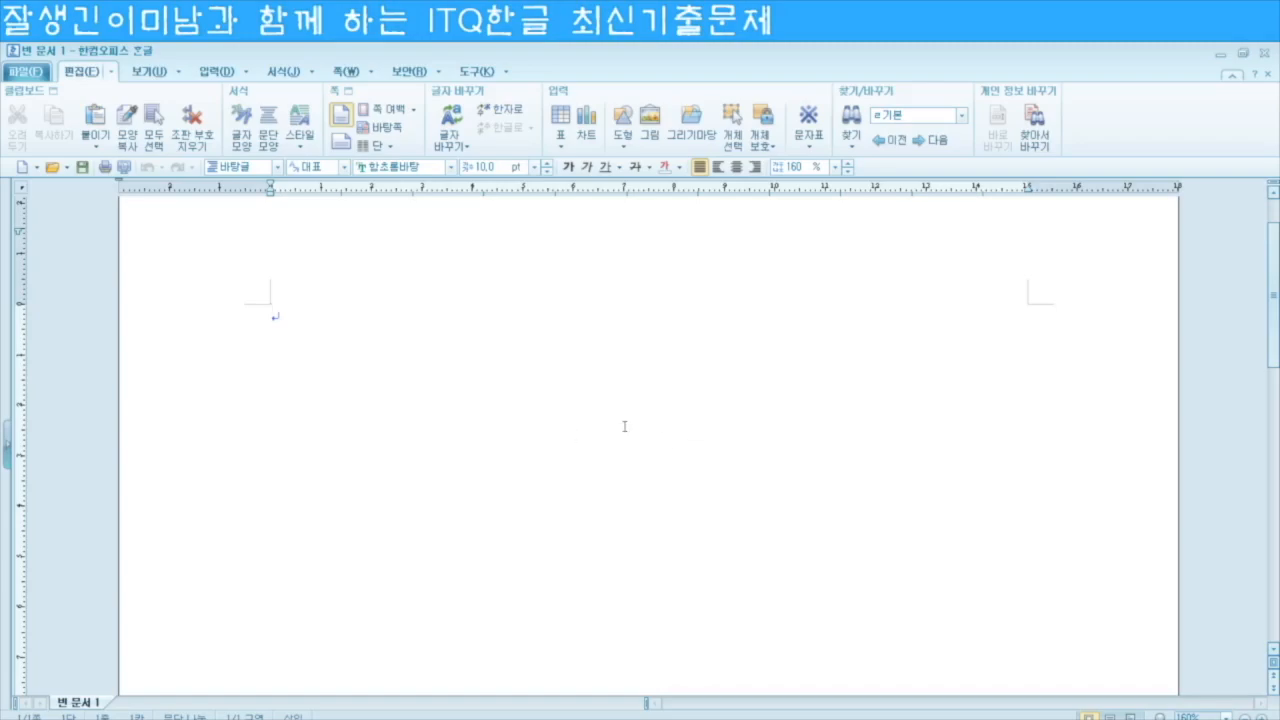
Step: In page setup (F7), set margins to 10/10/11/11 mm and 10 mm header and footer
{"action": "key", "text": "F7"}
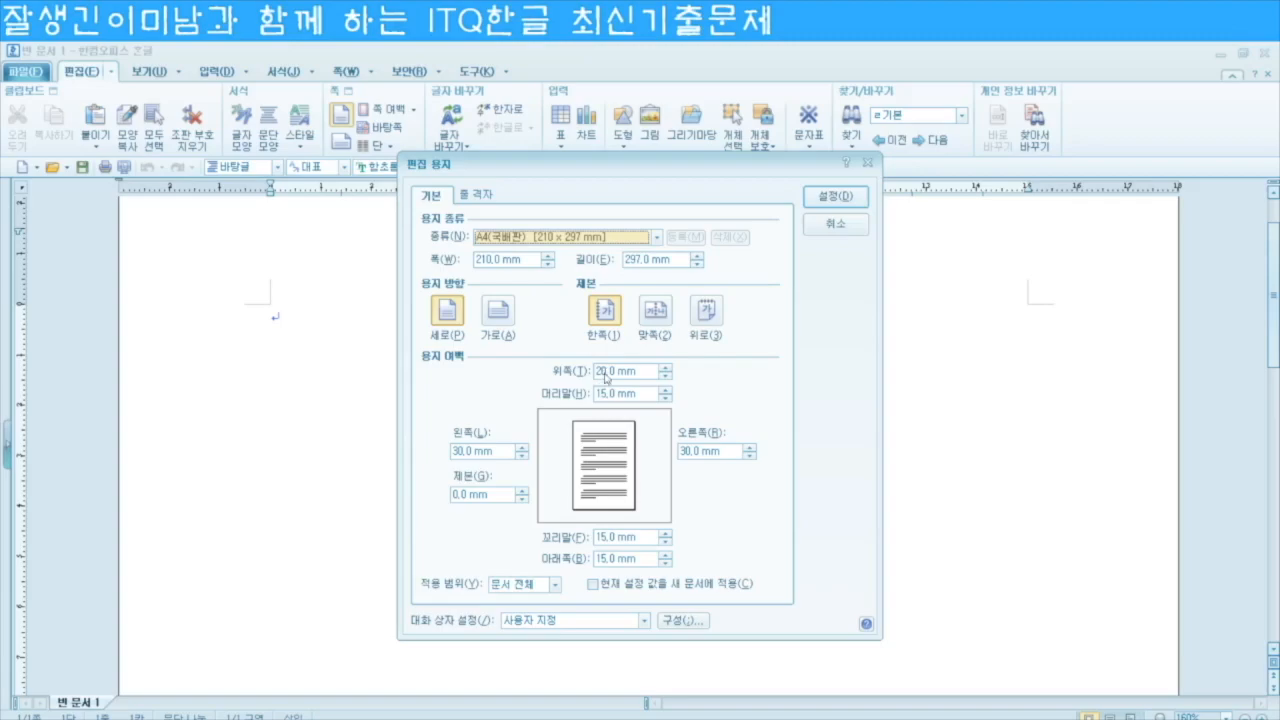
{"action": "left_click", "coordinate": [604, 372]}
{"action": "type", "text": "10"}
{"action": "key", "text": "Tab"}
{"action": "type", "text": "10"}
{"action": "key", "text": "Tab"}
{"action": "type", "text": "11"}
{"action": "key", "text": "Tab"}
{"action": "type", "text": "11"}
{"action": "key", "text": "Tab"}
{"action": "type", "text": "10"}
{"action": "key", "text": "Tab"}
{"action": "type", "text": "10"}
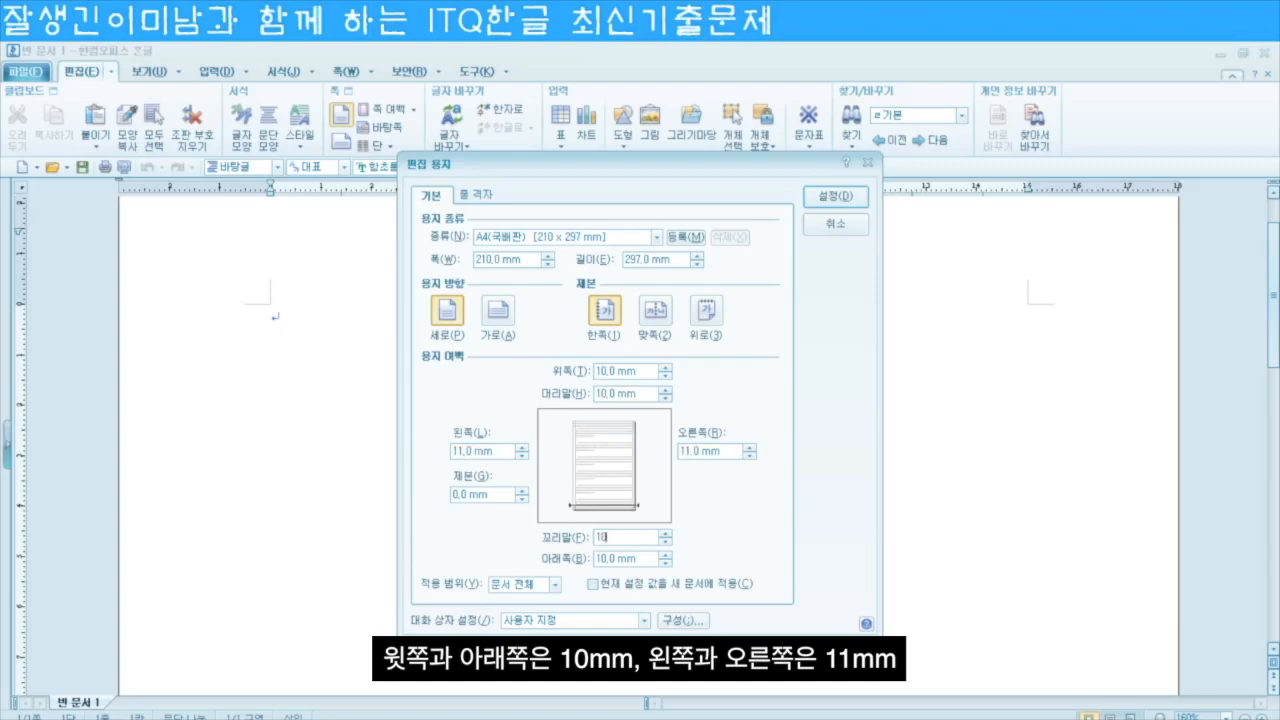
{"action": "key", "text": "Return"}
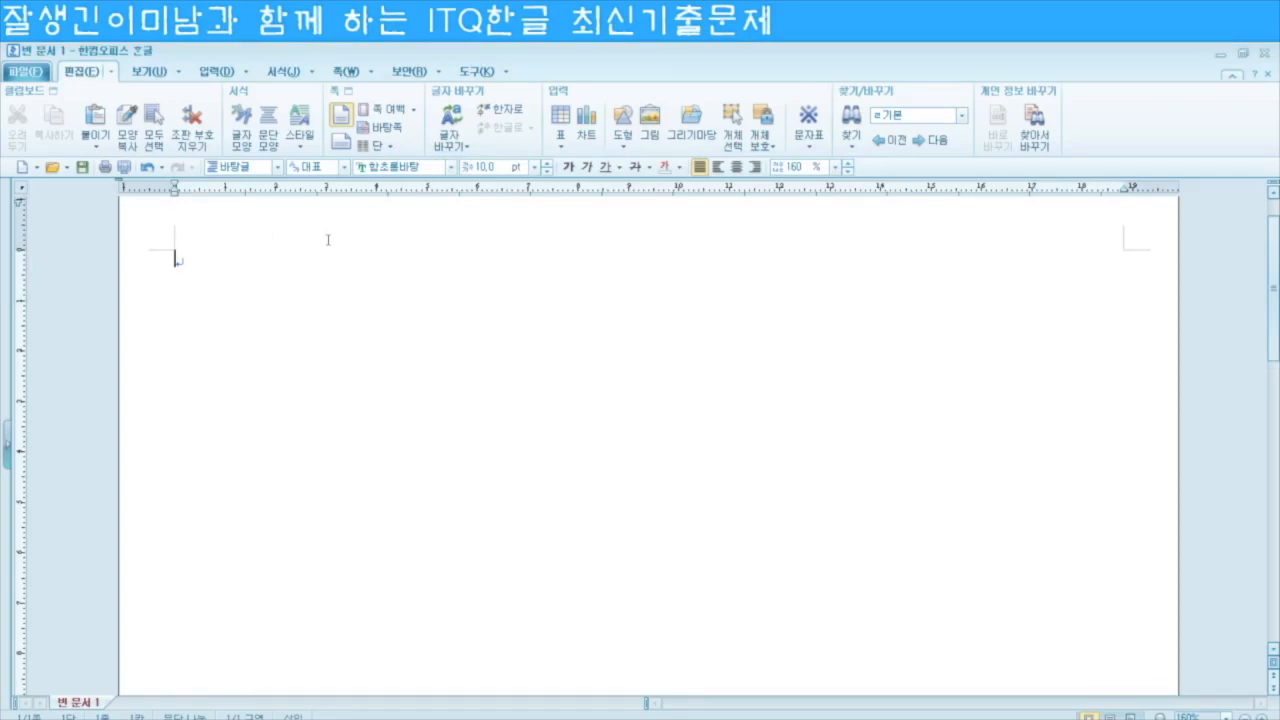
Step: Type answer numbers 1. and 2. with blank lines, then insert a section break
{"action": "type", "text": "1."}
{"action": "key", "text": "Return"}
{"action": "type", "text": "2."}
{"action": "key", "text": "Return"}
{"action": "key", "text": "Return"}
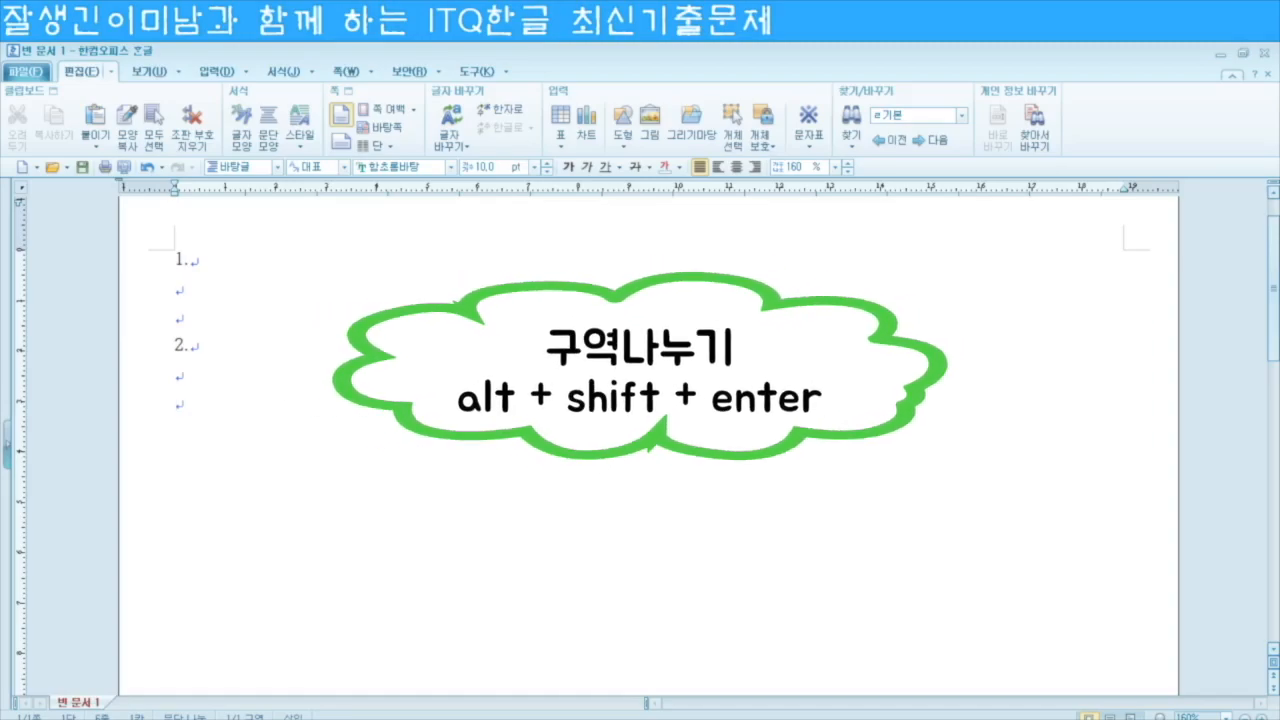
{"action": "key", "text": "alt+shift+Return"}
Step: On the new page, type 3., then (1) and (2) separated by a tab, then 4
{"action": "scroll", "coordinate": [441, 461], "scroll_direction": "down", "scroll_amount": 3}
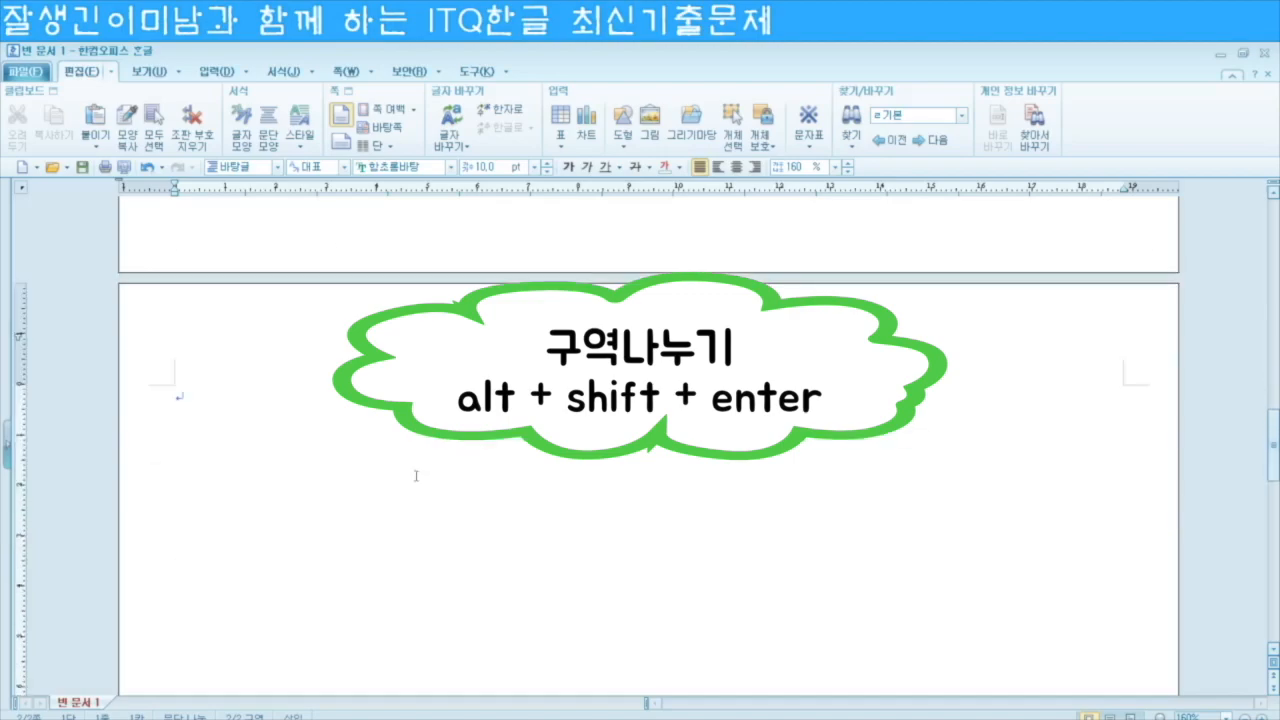
{"action": "type", "text": "3."}
{"action": "key", "text": "Return"}
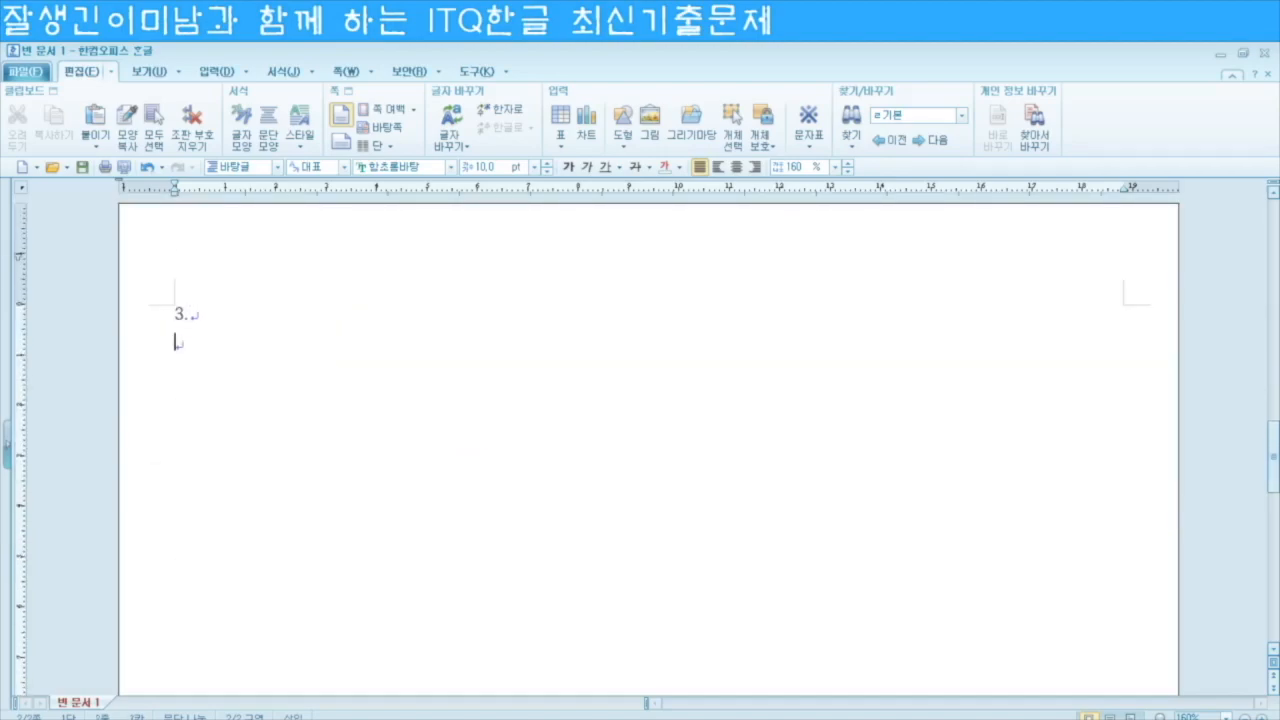
{"action": "type", "text": "(1)"}
{"action": "key", "text": "Tab"}
{"action": "type", "text": "(2)"}
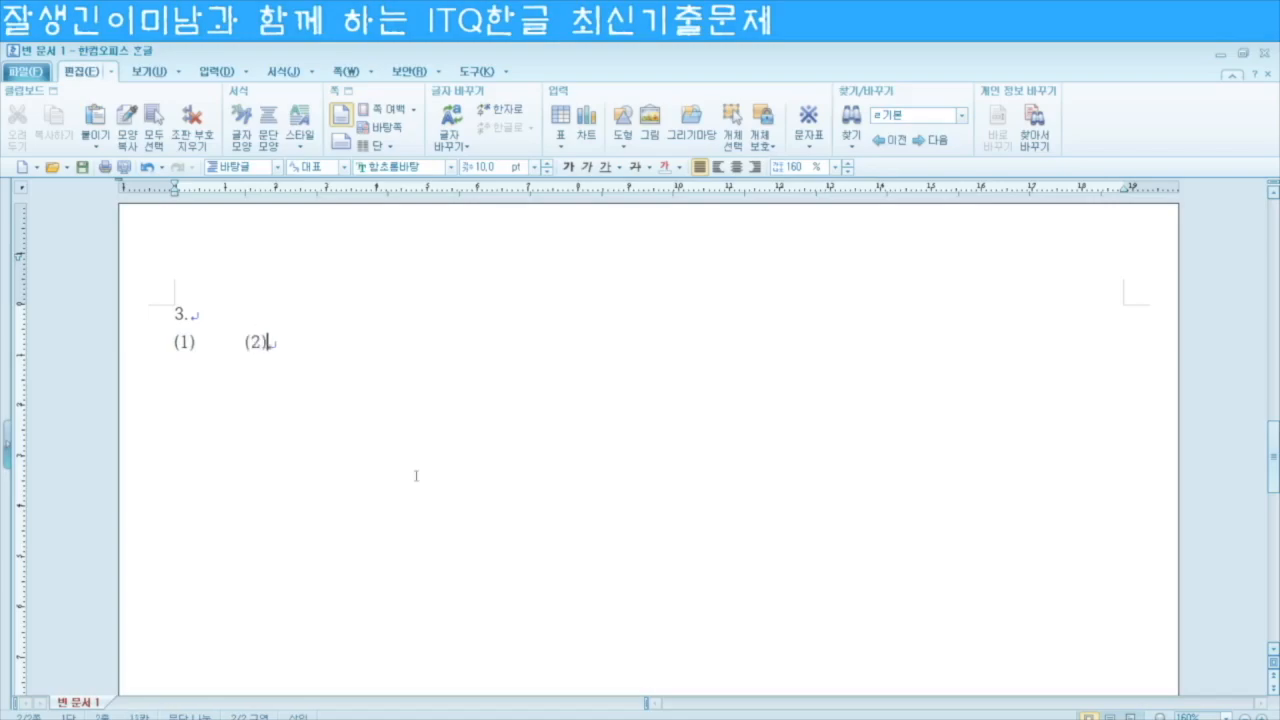
{"action": "key", "text": "Return"}
{"action": "key", "text": "Return"}
{"action": "type", "text": "4."}
{"action": "key", "text": "Return"}
{"action": "key", "text": "Return"}
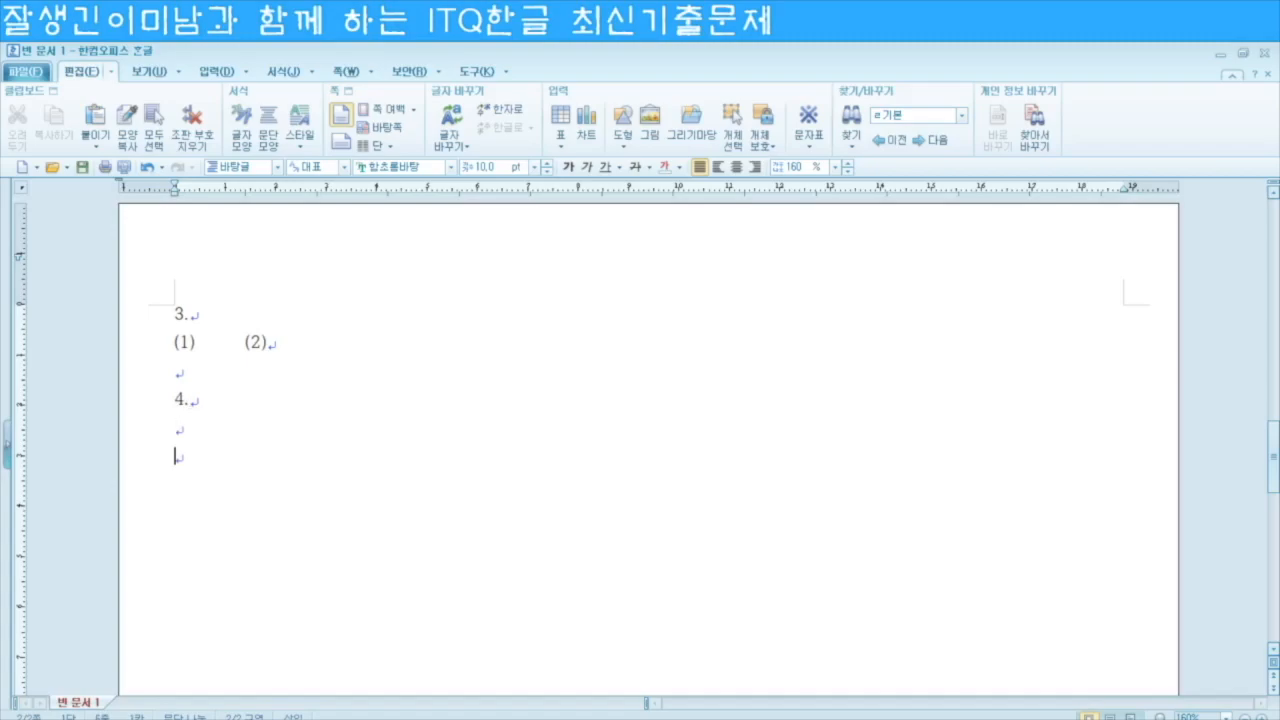
Step: Insert another section break and scroll back up through the document
{"action": "key", "text": "alt+shift+Return"}
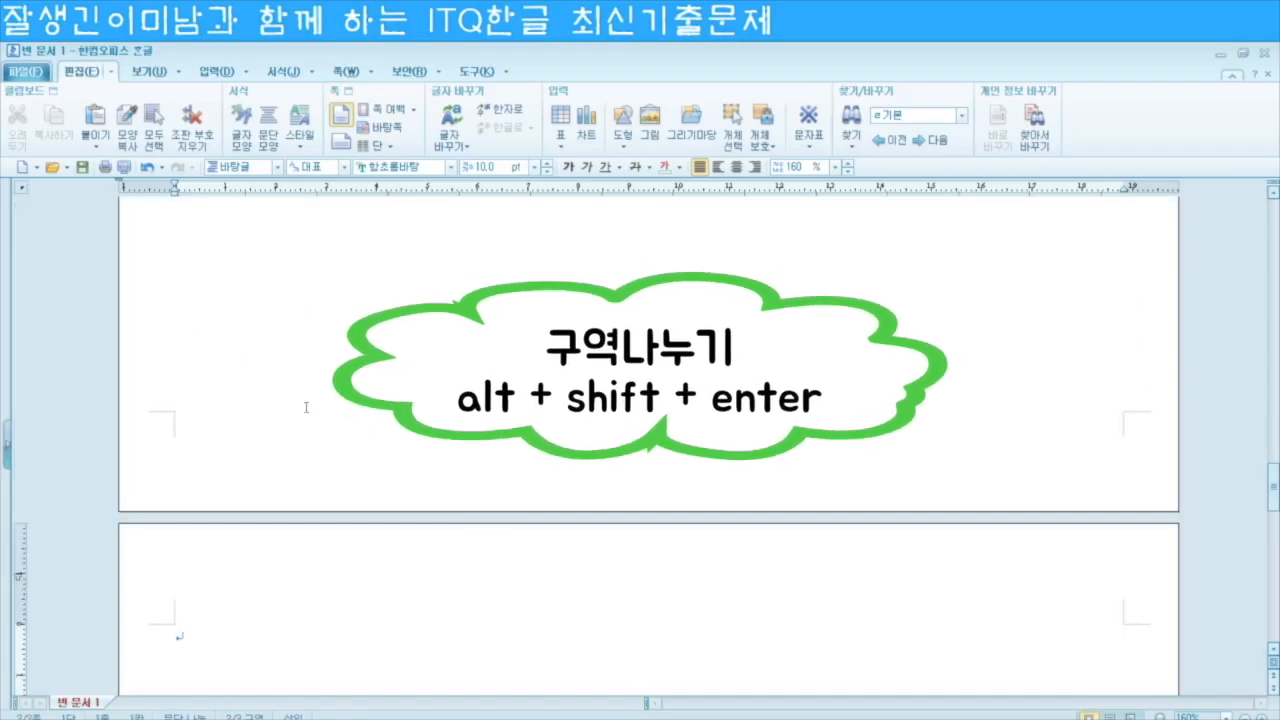
{"action": "scroll", "coordinate": [409, 549], "scroll_direction": "down", "scroll_amount": 3}
{"action": "scroll", "coordinate": [417, 557], "scroll_direction": "up", "scroll_amount": 10}
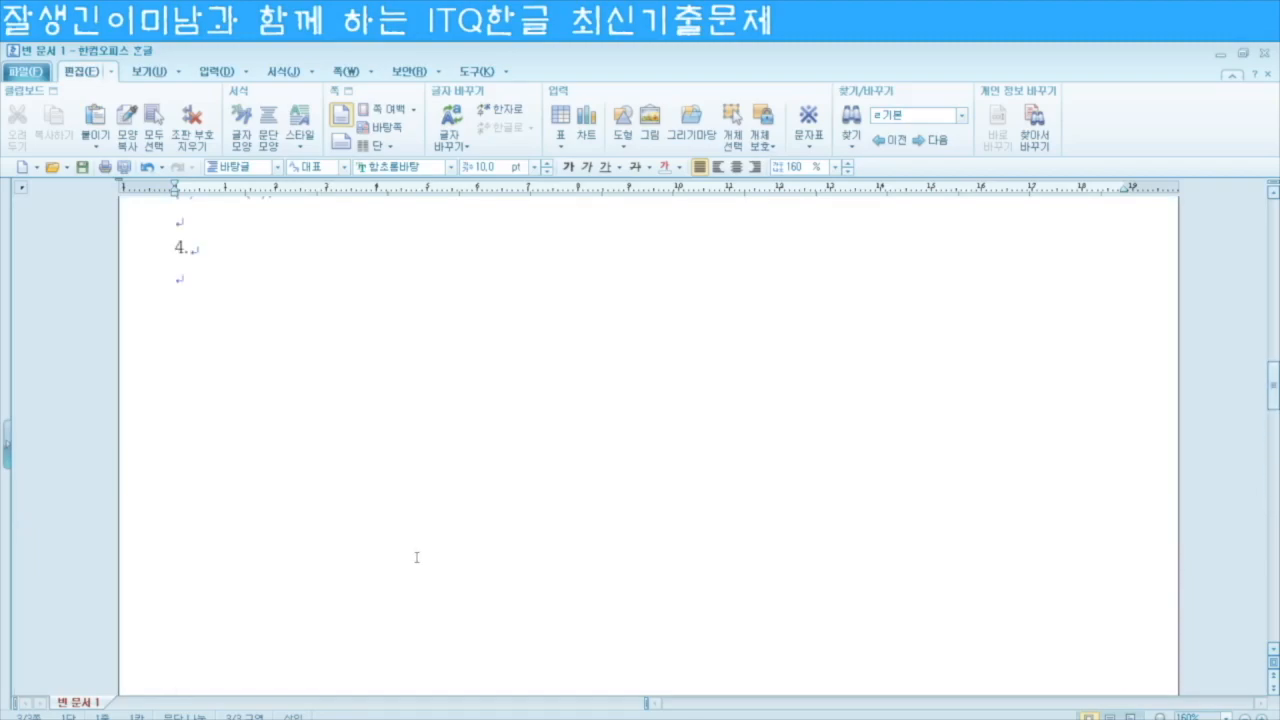
{"action": "scroll", "coordinate": [418, 557], "scroll_direction": "up", "scroll_amount": 5}
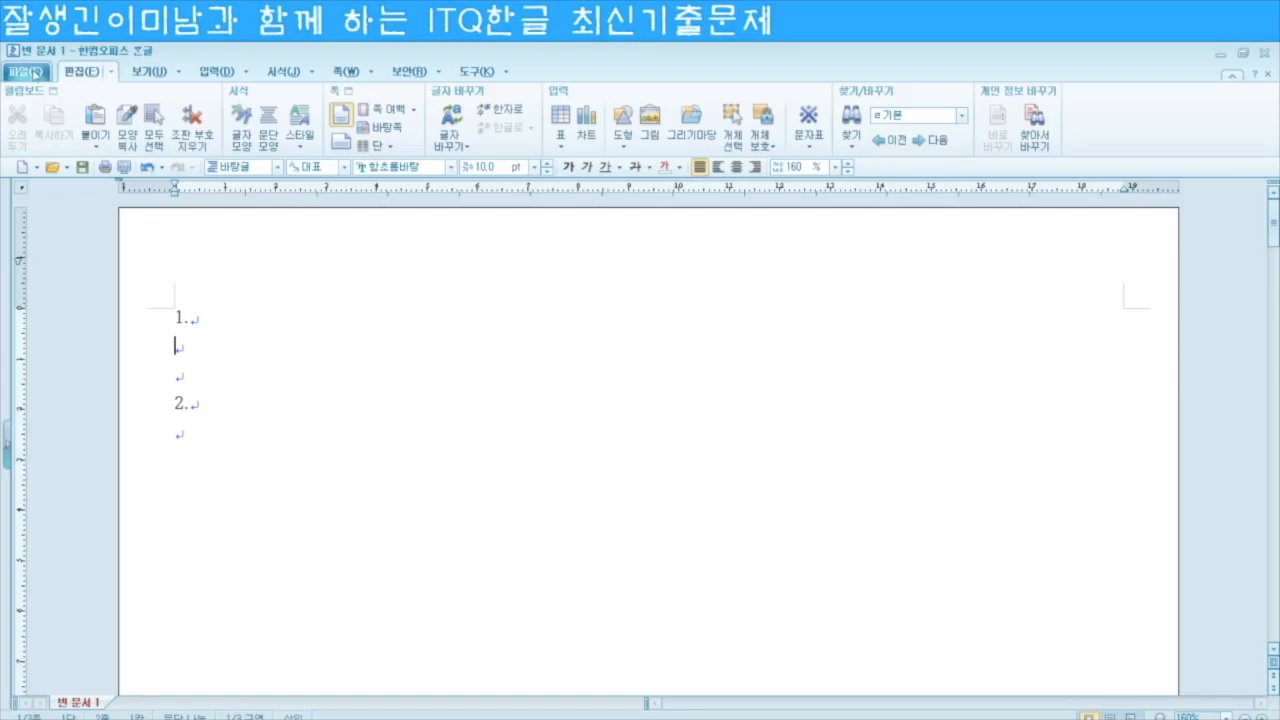
{"action": "left_click", "coordinate": [26, 71]}
Step: Save as .hwp in Desktop > 방송작업 > ITQ한글, named 20200224 plus the author's name
{"action": "left_click", "coordinate": [100, 189]}
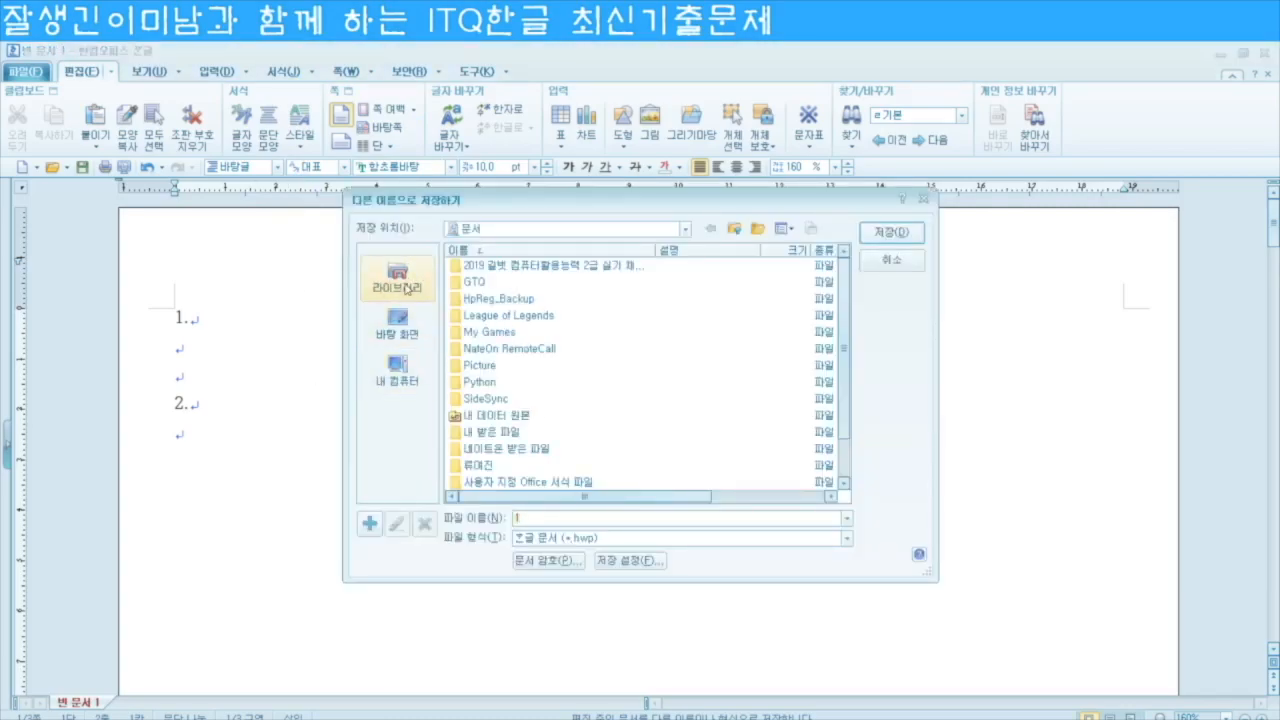
{"action": "mouse_move", "coordinate": [844, 290]}
{"action": "left_mouse_down"}
{"action": "mouse_move", "coordinate": [845, 335]}
{"action": "mouse_move", "coordinate": [844, 288]}
{"action": "left_mouse_up"}
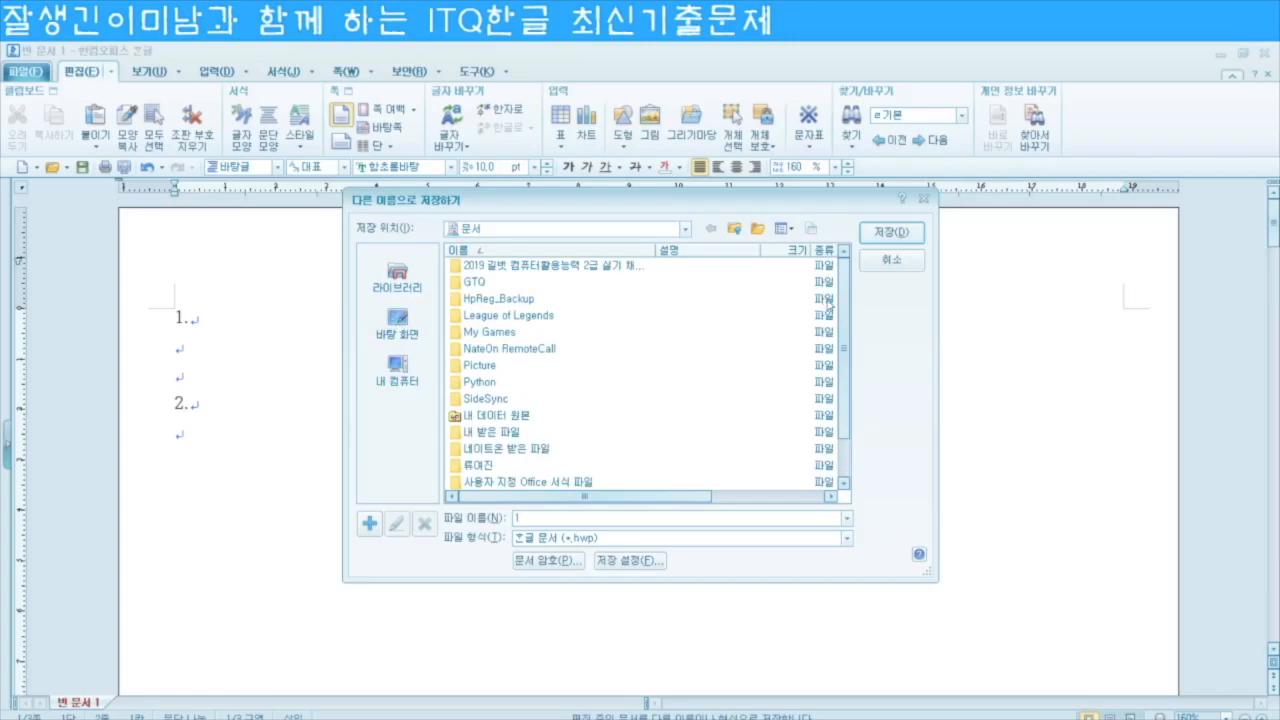
{"action": "left_click", "coordinate": [397, 325]}
{"action": "double_click", "coordinate": [488, 382]}
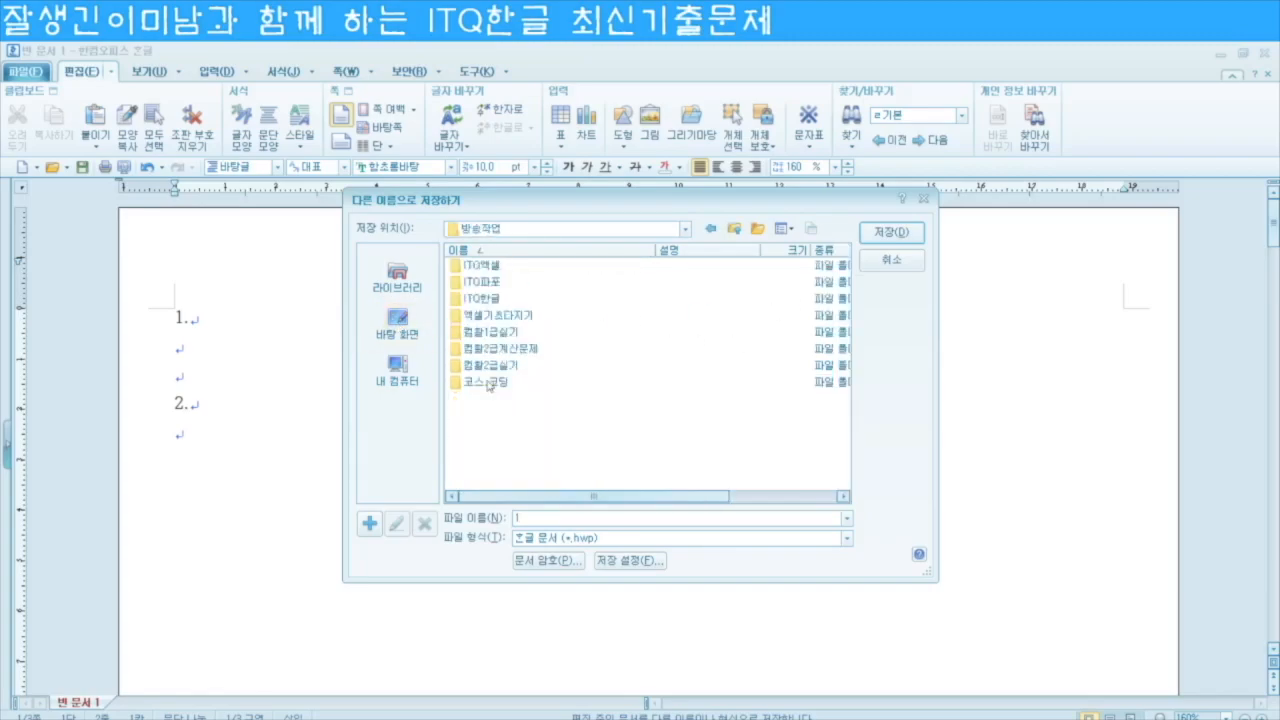
{"action": "double_click", "coordinate": [480, 298]}
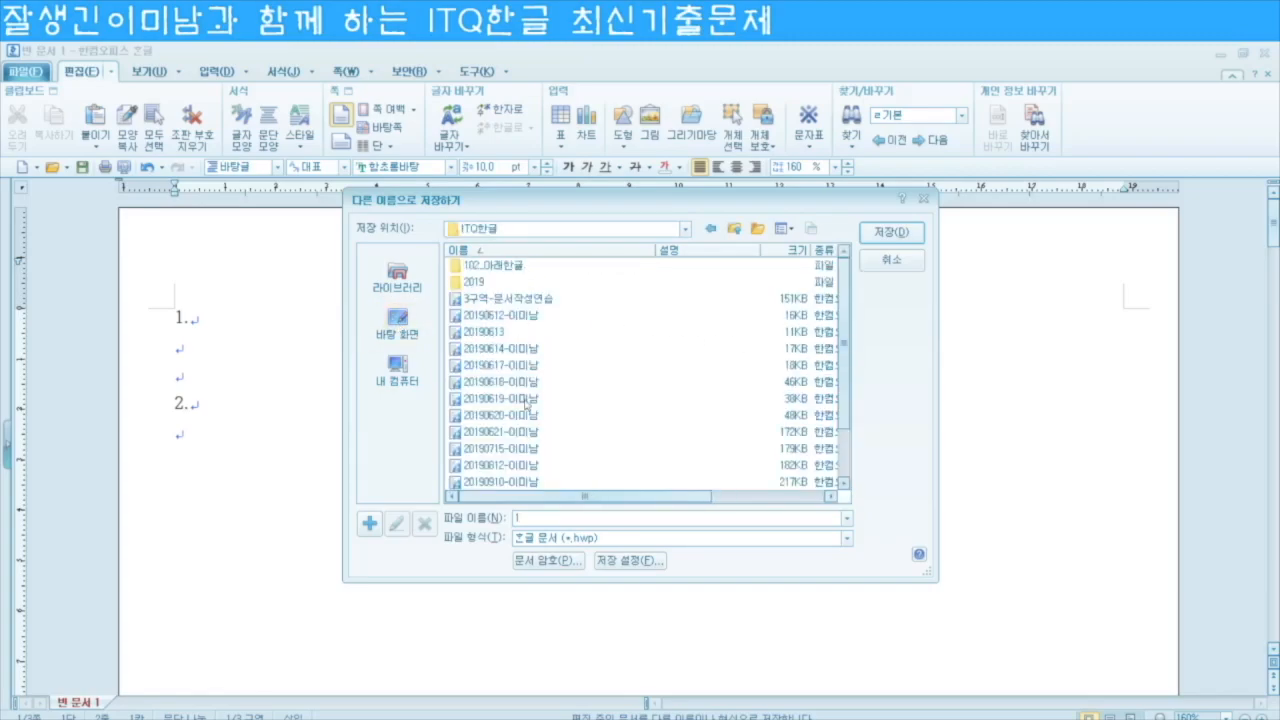
{"action": "left_click_drag", "start_coordinate": [533, 517], "coordinate": [493, 518]}
{"action": "type", "text": "20"}
{"action": "type", "text": "20"}
{"action": "type", "text": "022"}
{"action": "type", "text": "4-dl"}
{"action": "key", "text": "BackSpace"}
{"action": "type", "text": "dlalska"}
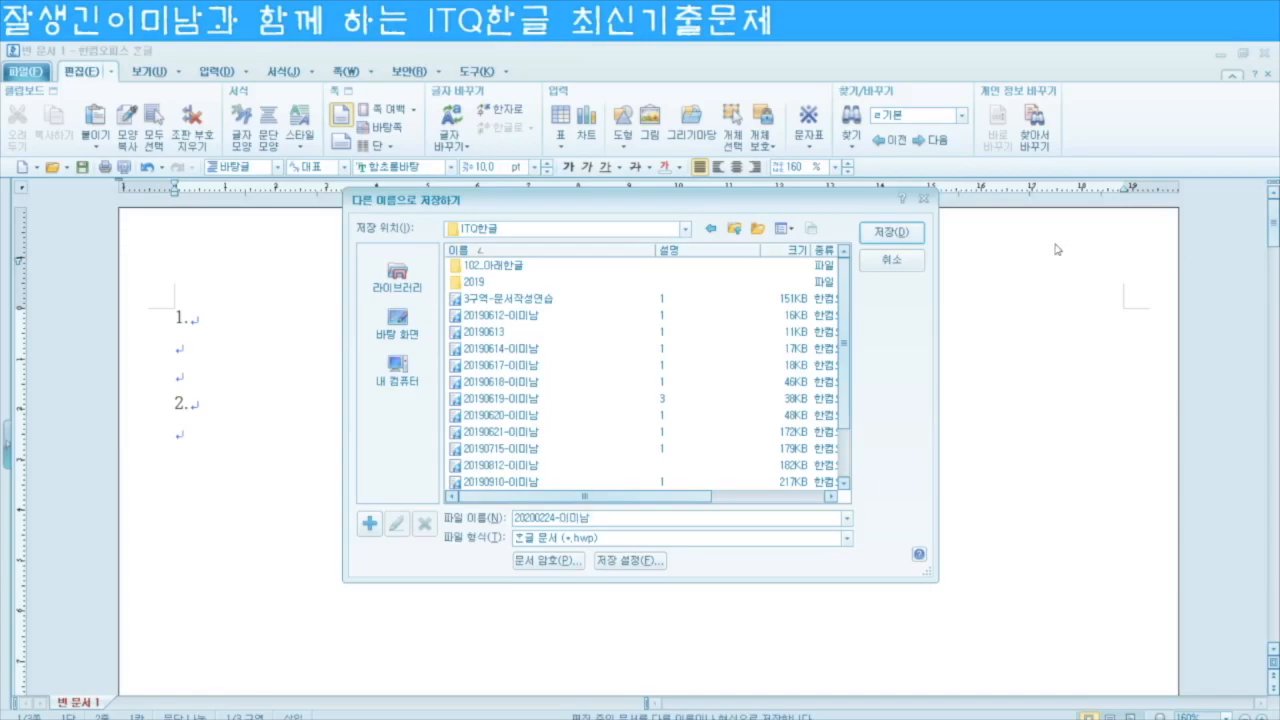
{"action": "left_click_drag", "start_coordinate": [843, 370], "coordinate": [843, 436]}
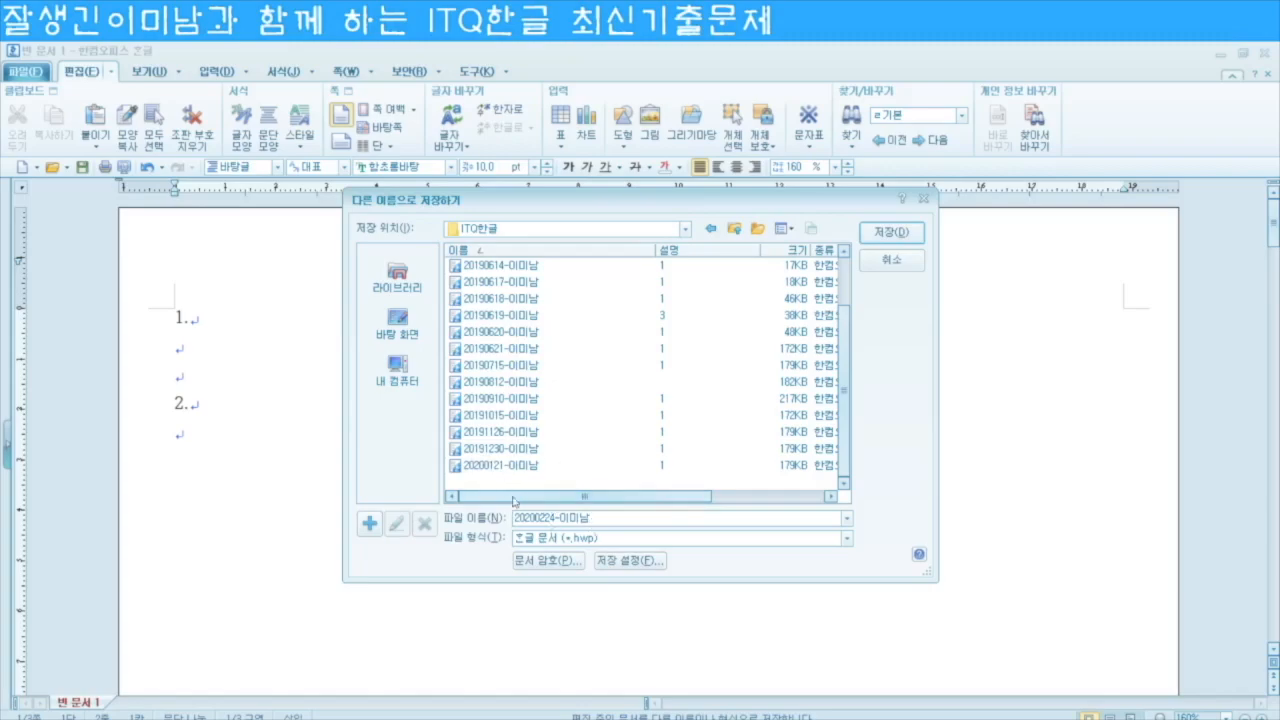
{"action": "left_click", "coordinate": [885, 234]}
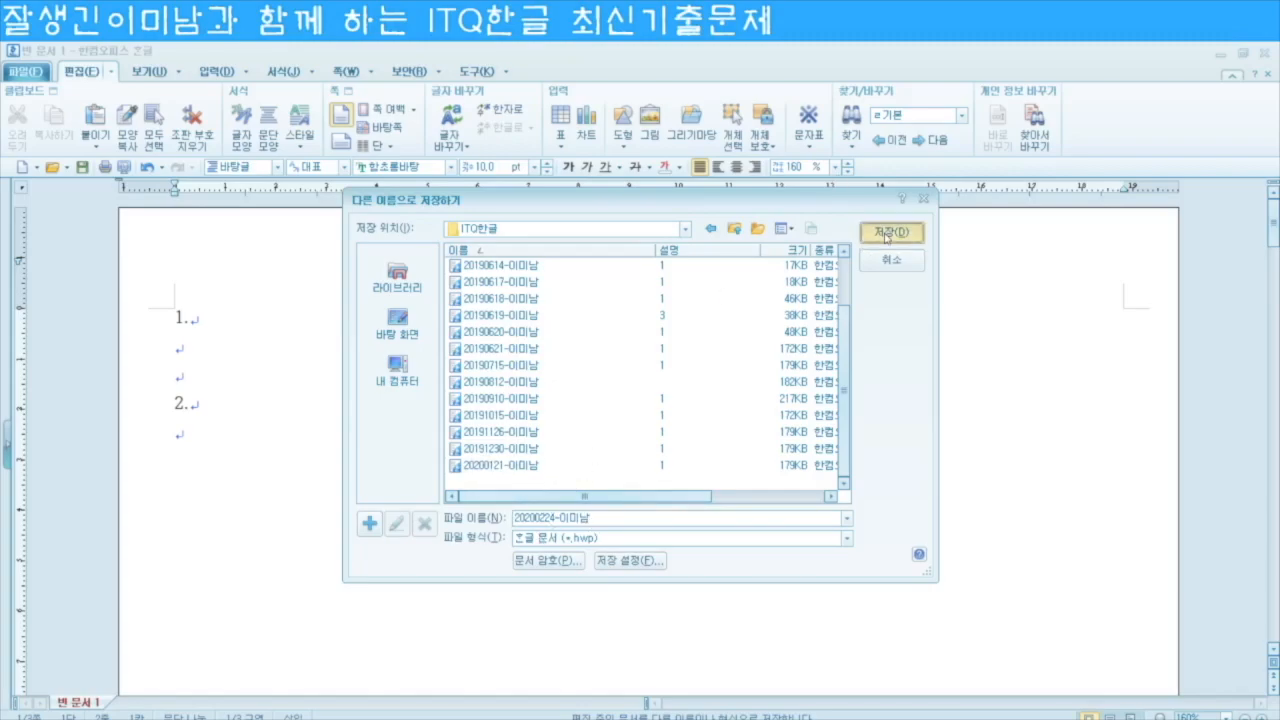
Step: Type the English electric-vehicle sentence under 1., then the Korean battery paragraph on the next line
{"action": "left_click", "coordinate": [204, 354]}
{"action": "type", "text": "A"}
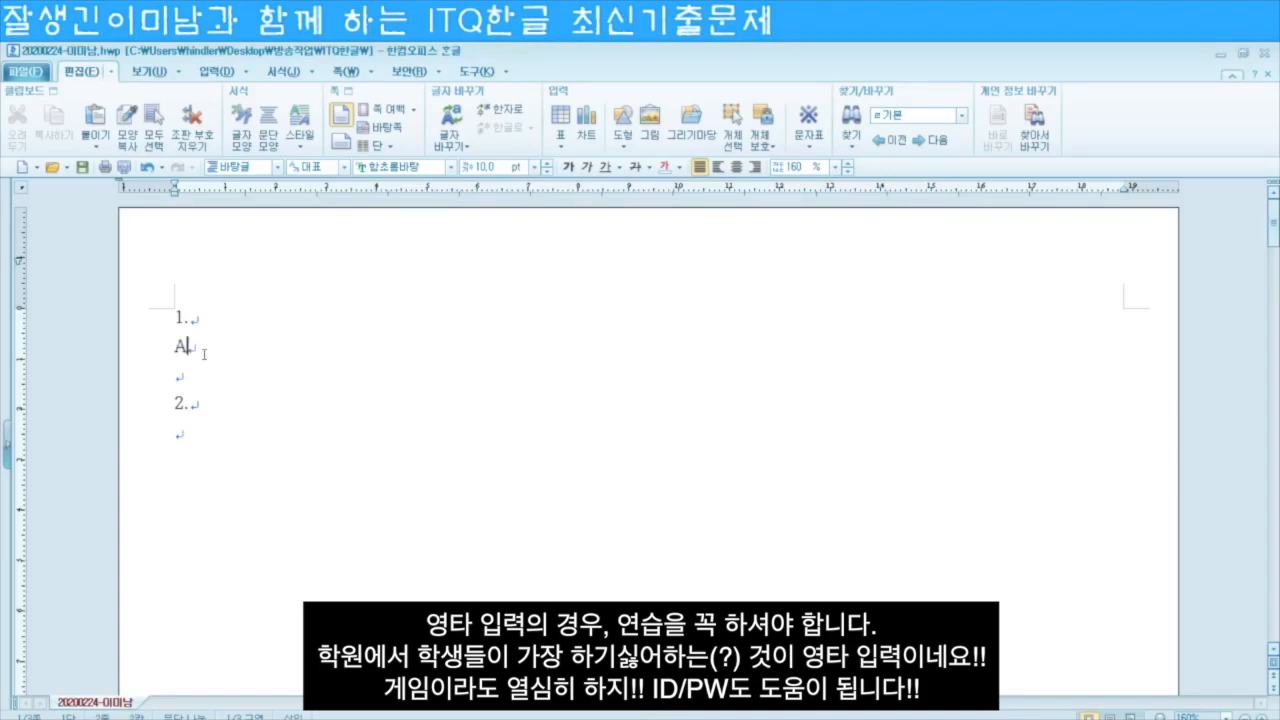
{"action": "type", "text": "n electric vehicle "}
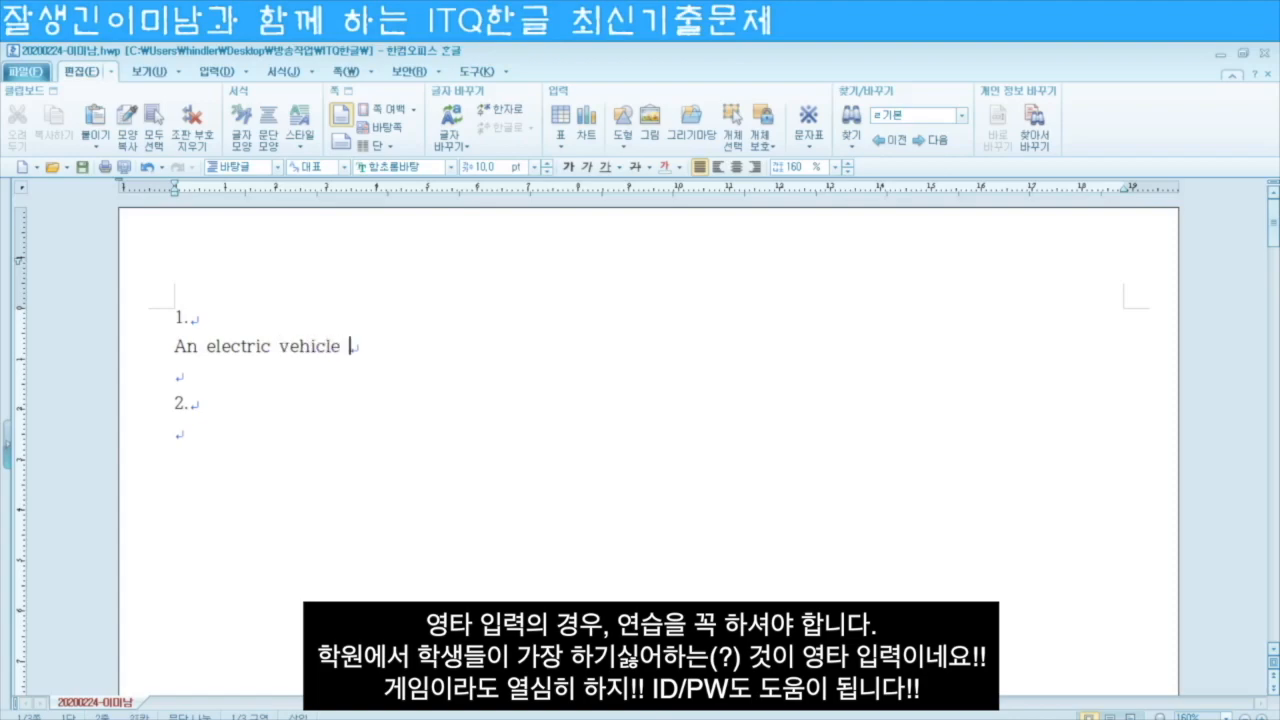
{"action": "type", "text": "uses one or m"}
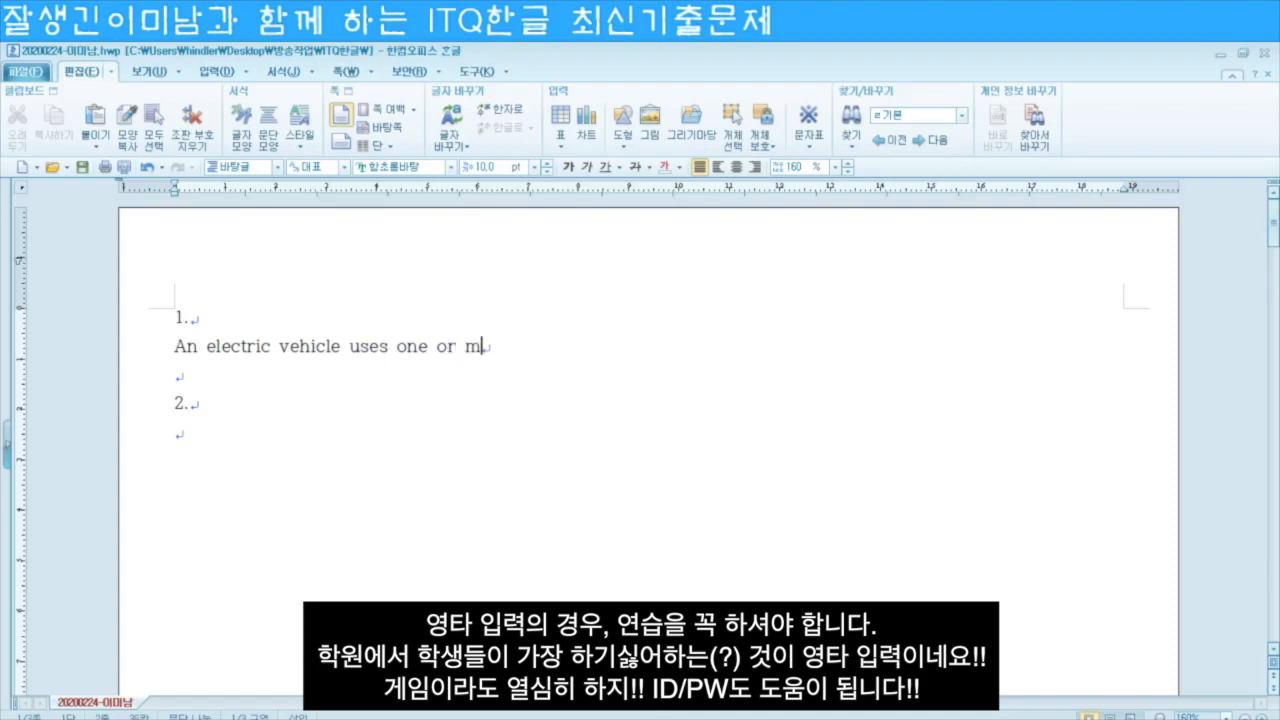
{"action": "type", "text": "ore electric "}
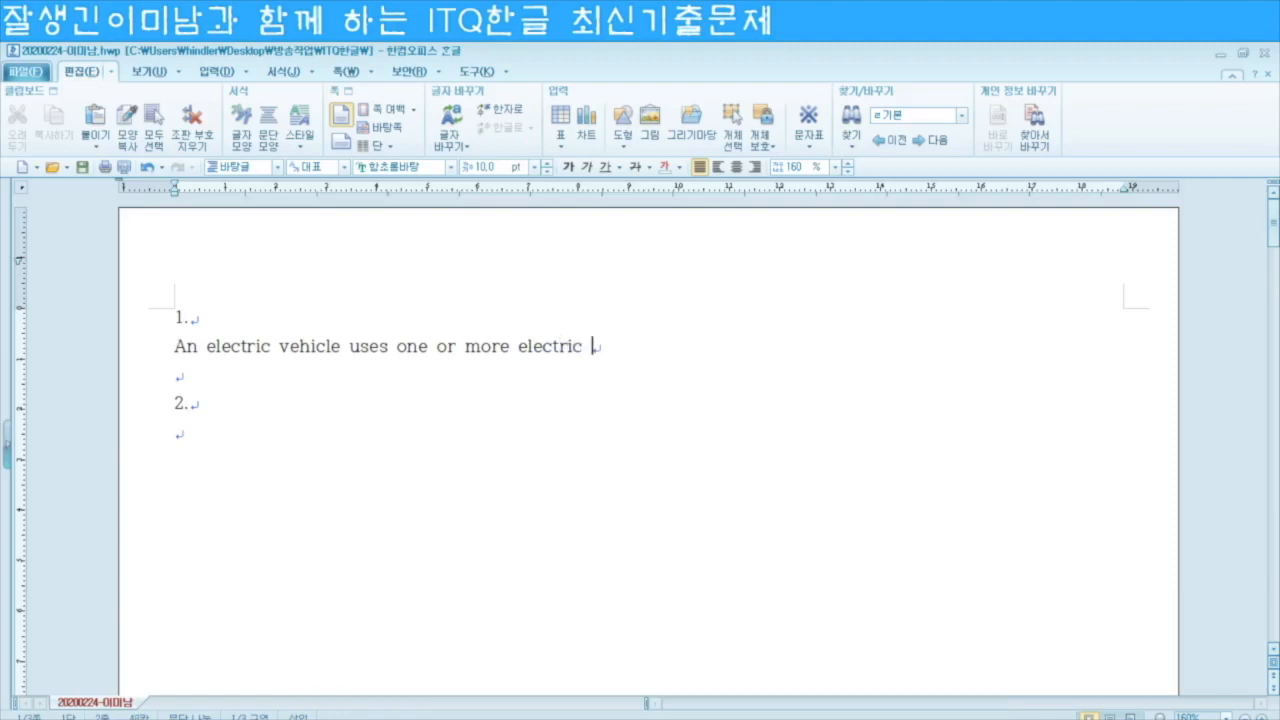
{"action": "type", "text": "moto"}
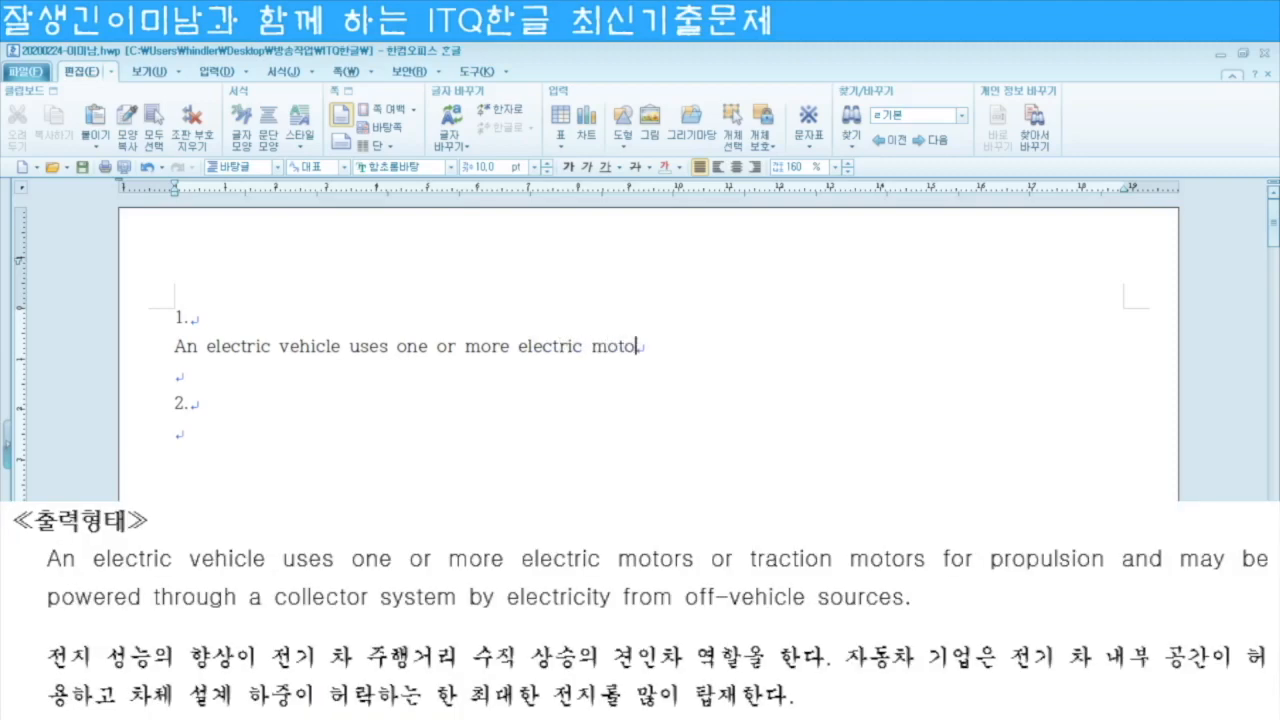
{"action": "type", "text": "rs or traction motors for propulsion and may be powered through a collector system by electricity from off-vehicle sources."}
{"action": "key", "text": "Return"}
{"action": "type", "text": "전지 성능의 향상이 전기 차 주행거"}
{"action": "type", "text": "리 수직 상승의 견인차 역할을 한다. 자동차 기업은 전기 차 내부 공간이 허용하고 자체 설계 하중이 허락하는 한 최대한 전지를 많이 탑재한다."}
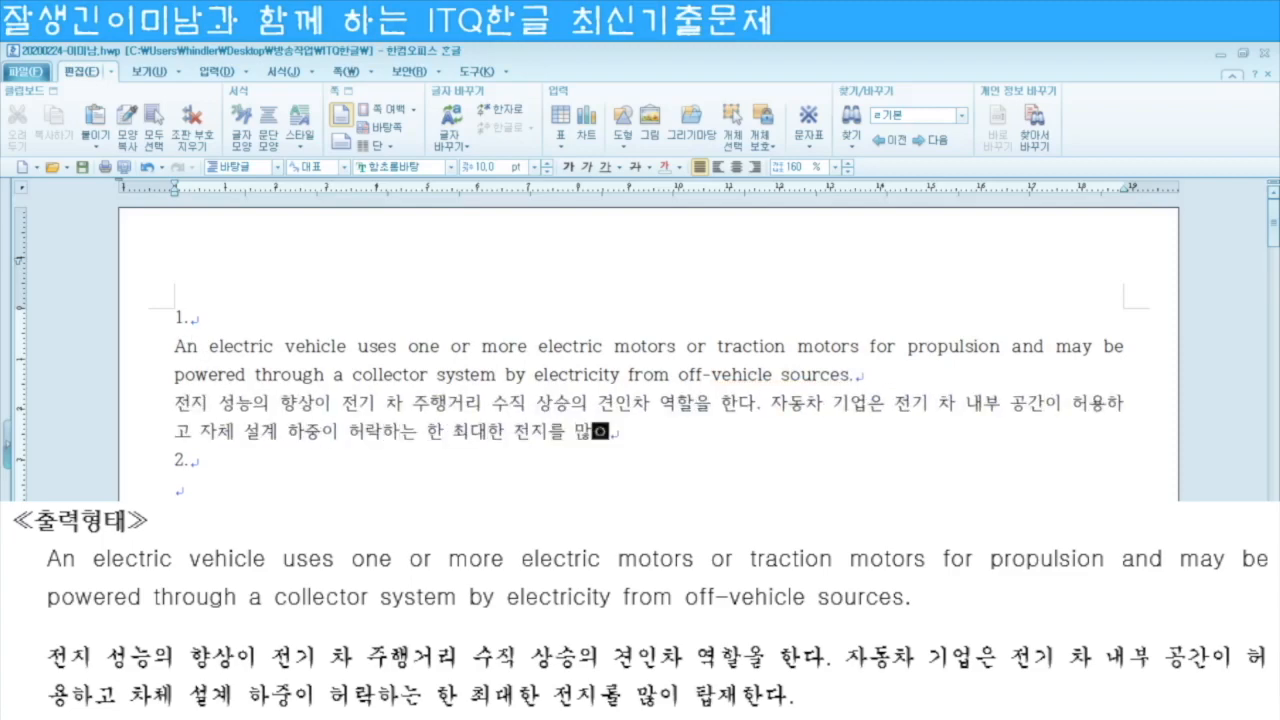
Step: Select both the English and Korean passage paragraphs under heading 1
{"action": "left_click_drag", "start_coordinate": [150, 352], "coordinate": [155, 437]}
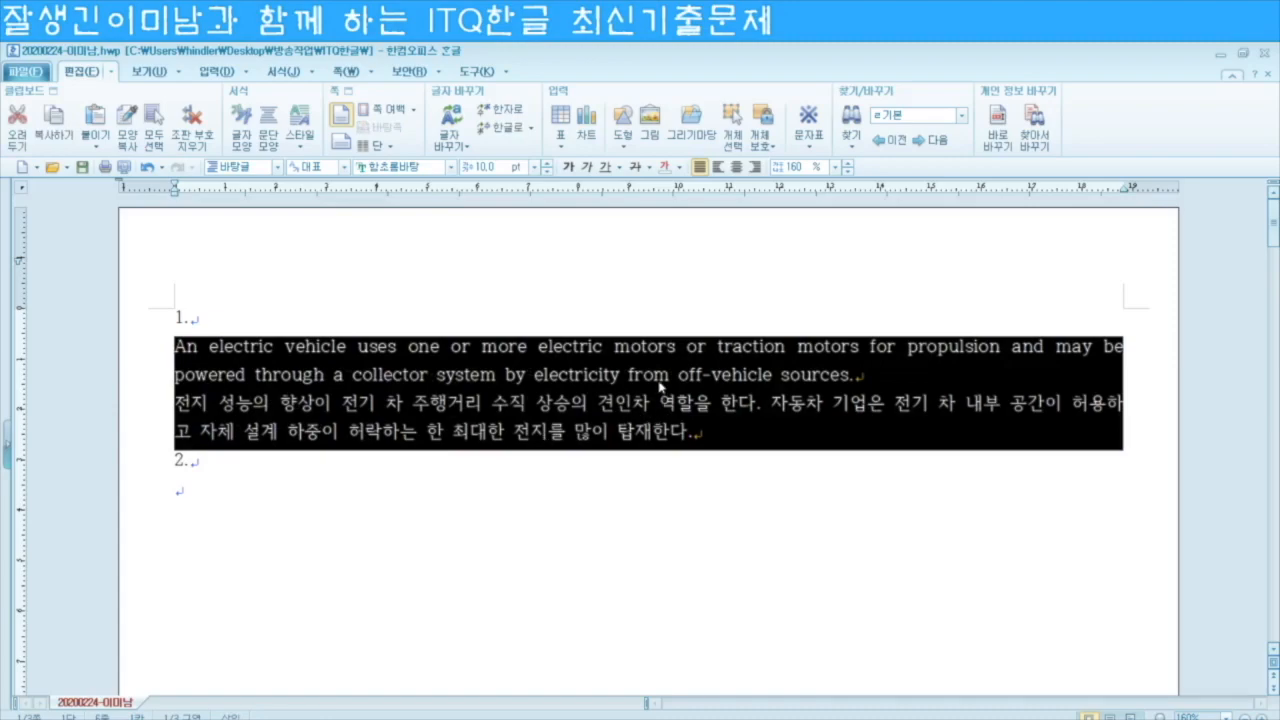
{"action": "left_click", "coordinate": [655, 375]}
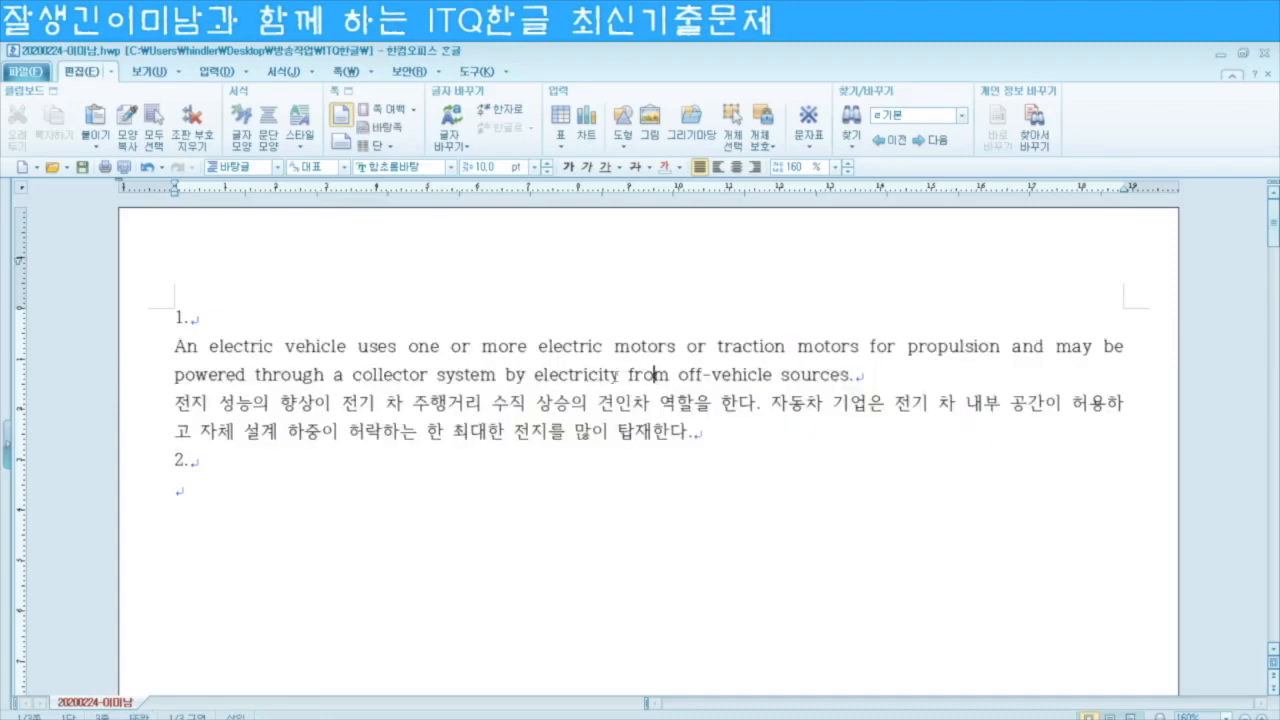
{"action": "triple_click", "coordinate": [563, 374]}
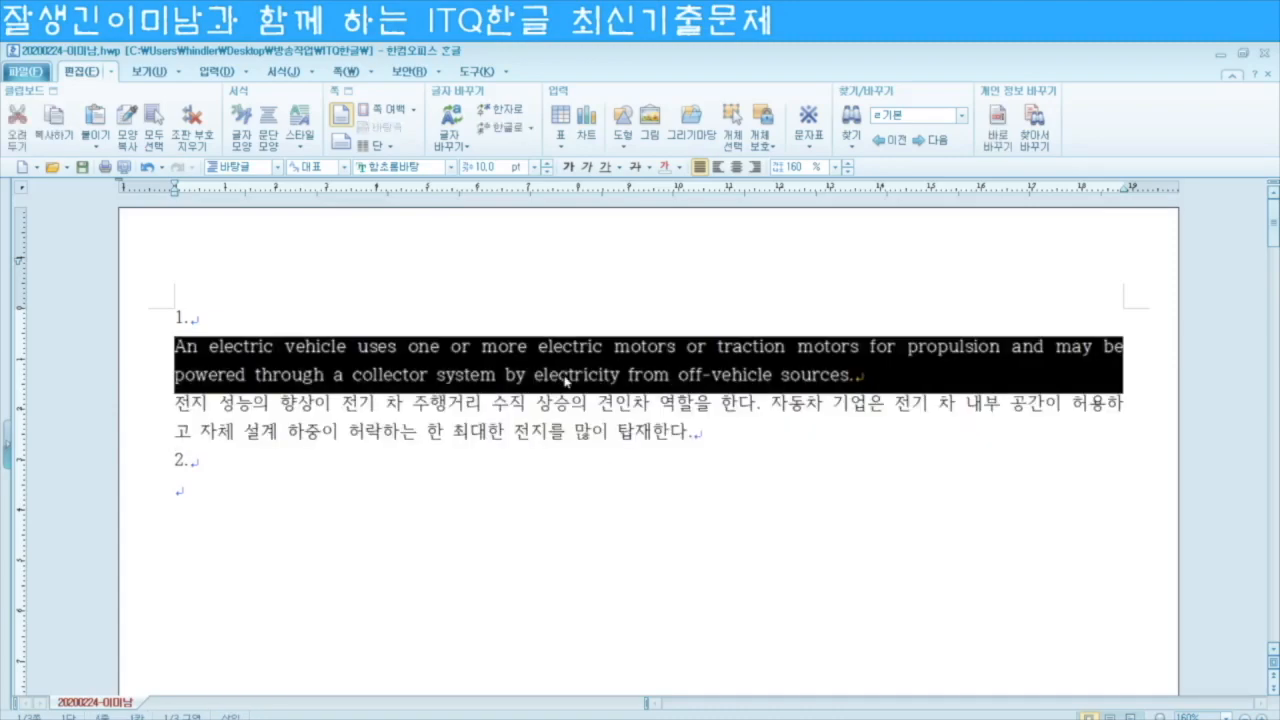
{"action": "left_click_drag", "start_coordinate": [150, 351], "coordinate": [147, 437]}
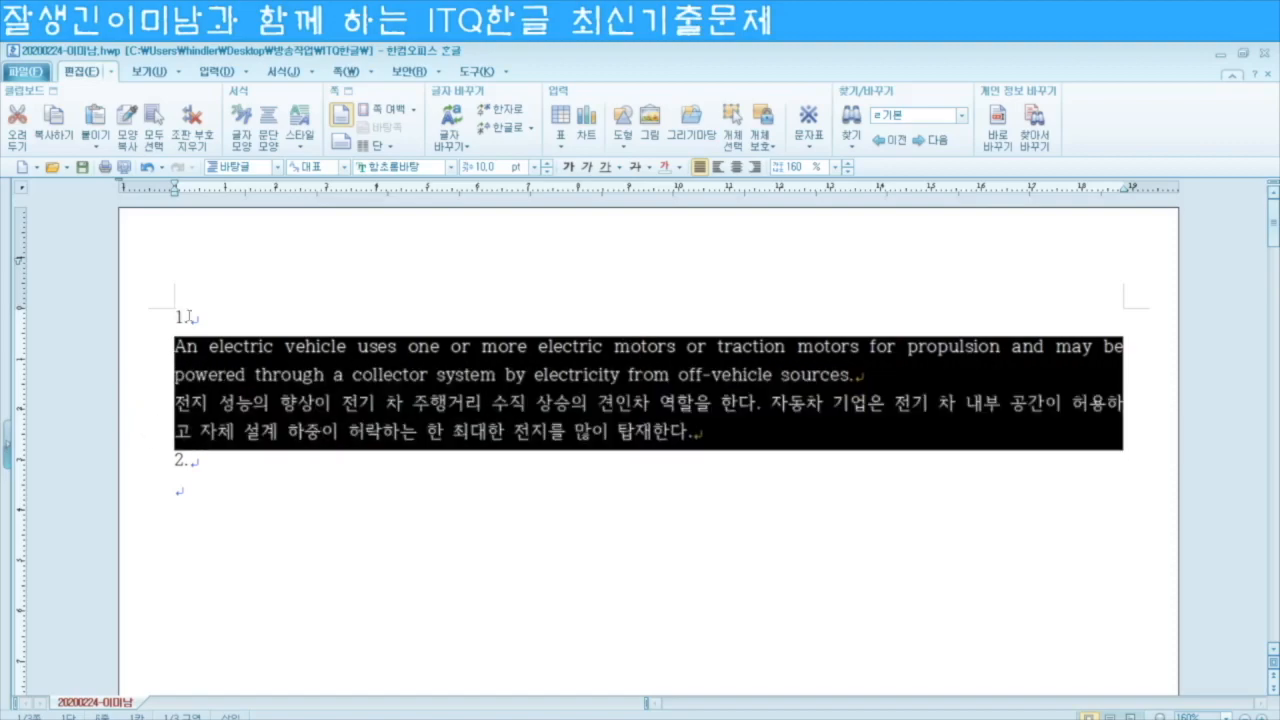
{"action": "left_click", "coordinate": [235, 349]}
{"action": "left_click_drag", "start_coordinate": [145, 348], "coordinate": [149, 431]}
{"action": "left_click", "coordinate": [144, 352]}
{"action": "left_click_drag", "start_coordinate": [144, 352], "coordinate": [147, 437]}
{"action": "left_click", "coordinate": [748, 437]}
{"action": "left_click_drag", "start_coordinate": [748, 437], "coordinate": [174, 348]}
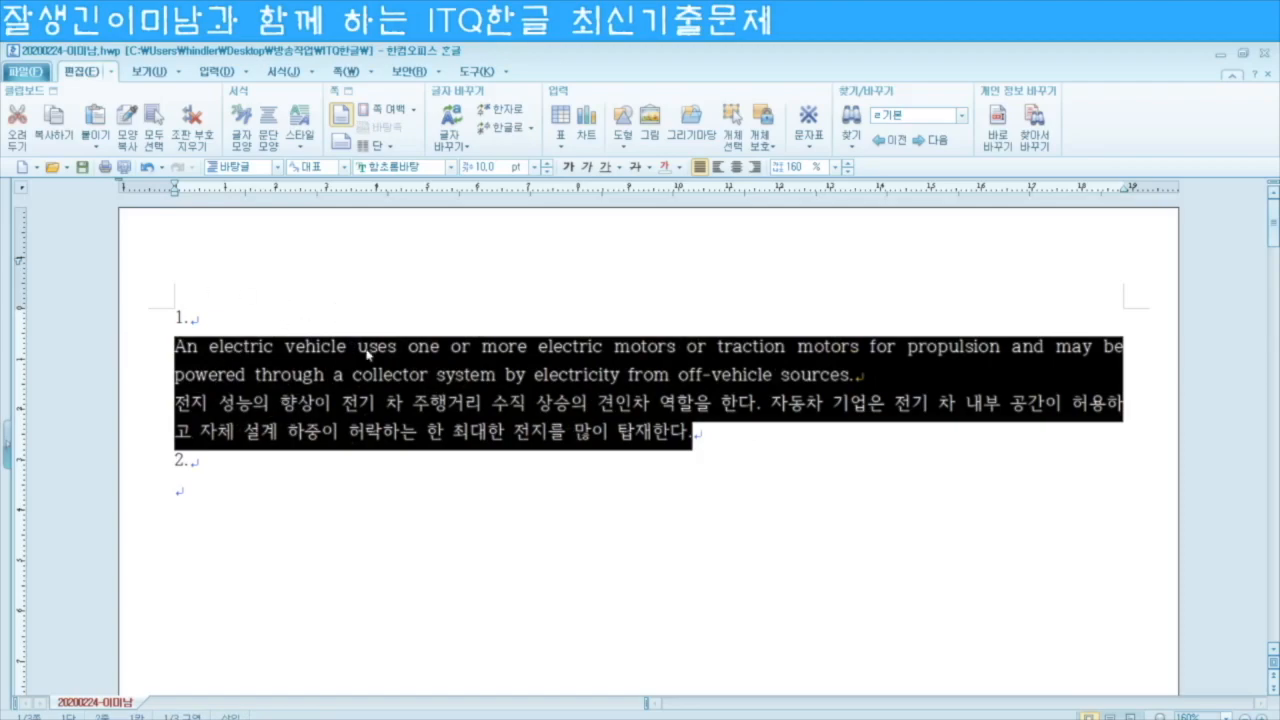
Step: Add a style named electric with a 15 pt left margin and 10 pt space below
{"action": "key", "text": "F6"}
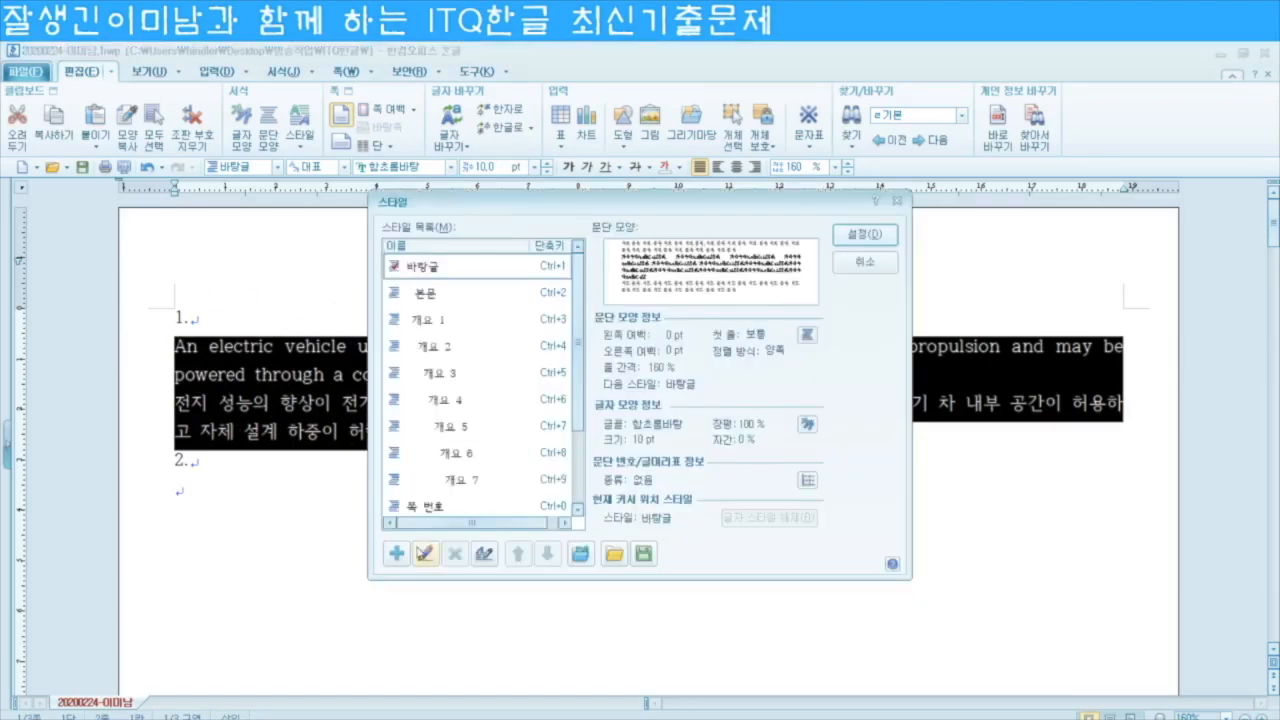
{"action": "left_click", "coordinate": [396, 553]}
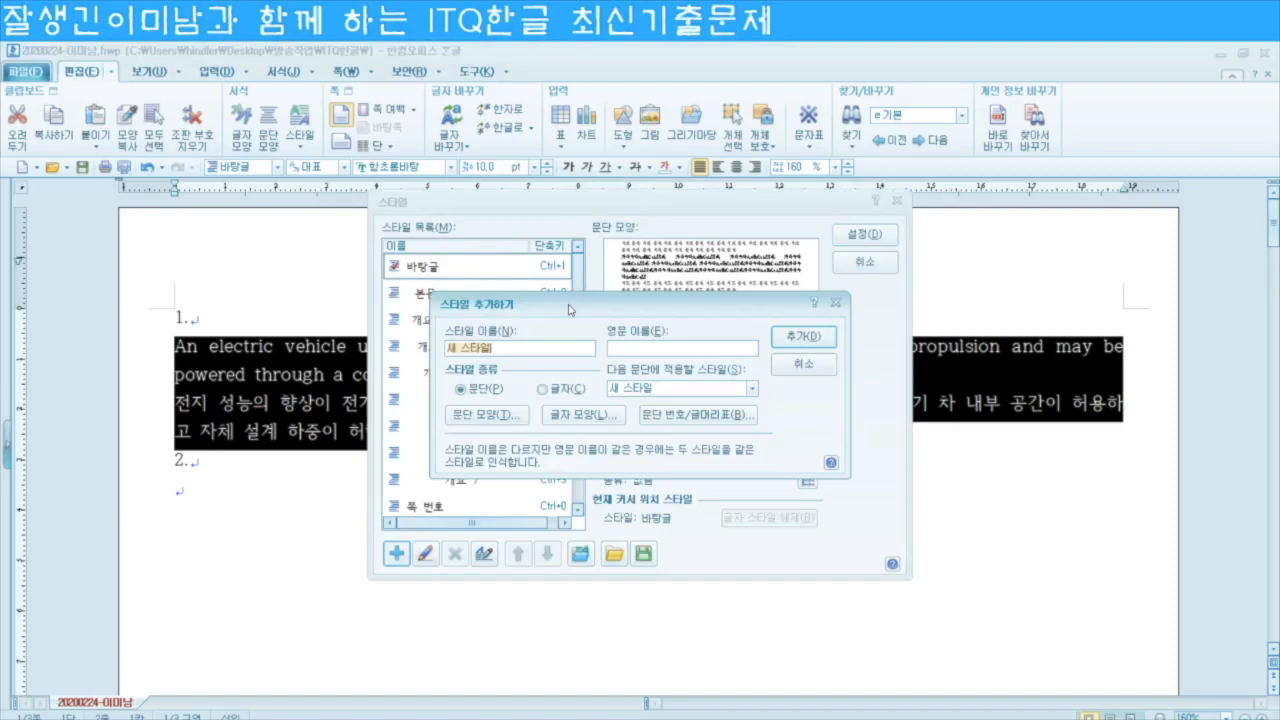
{"action": "type", "text": "electric"}
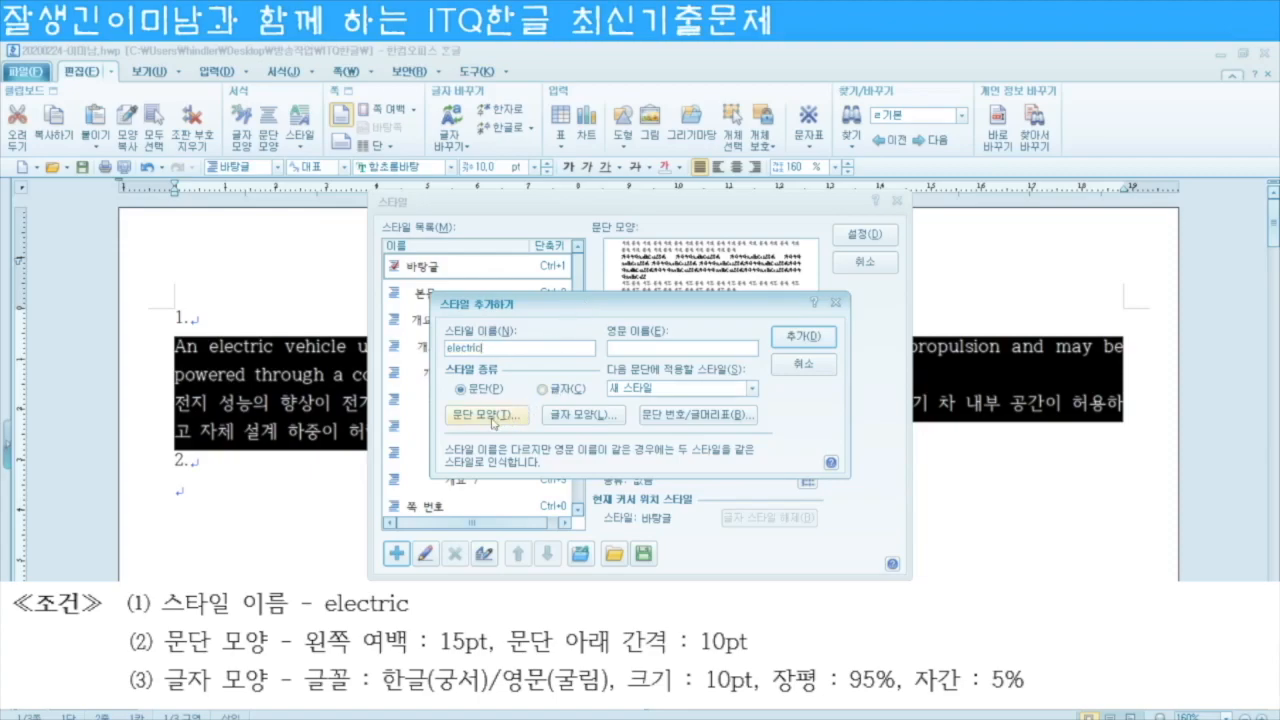
{"action": "left_click", "coordinate": [497, 422]}
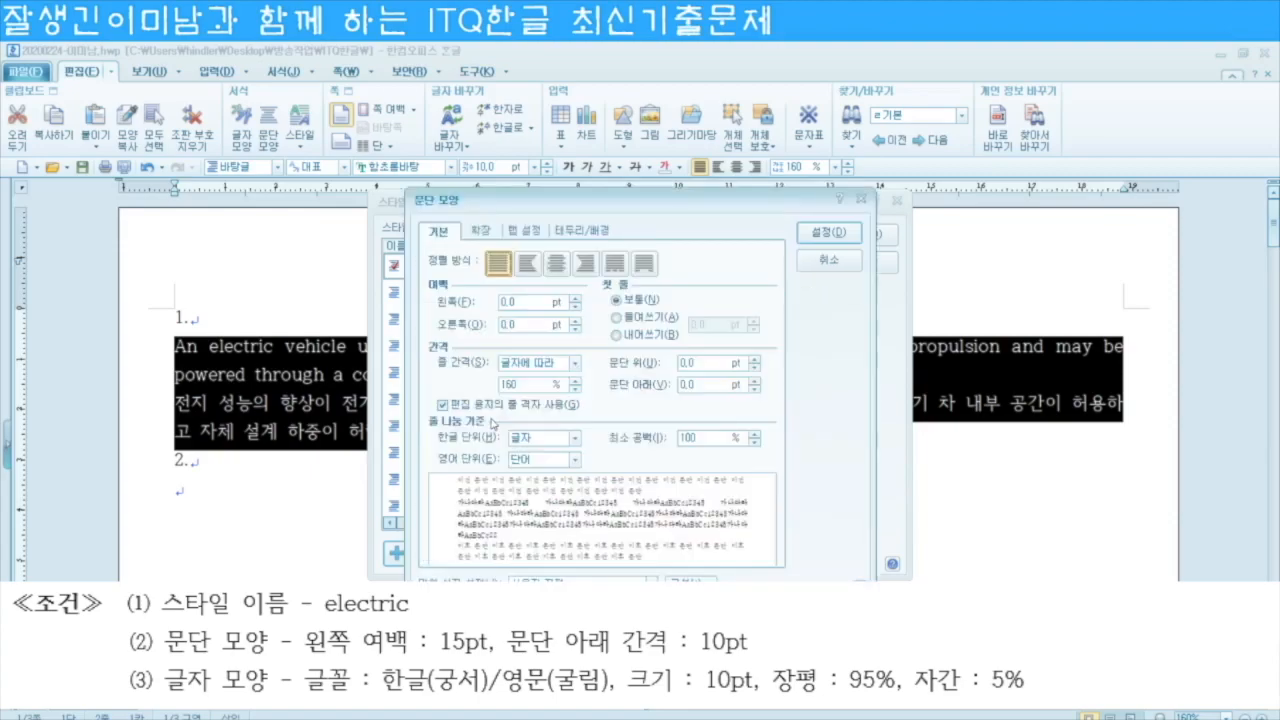
{"action": "left_click", "coordinate": [531, 303]}
{"action": "type", "text": "15"}
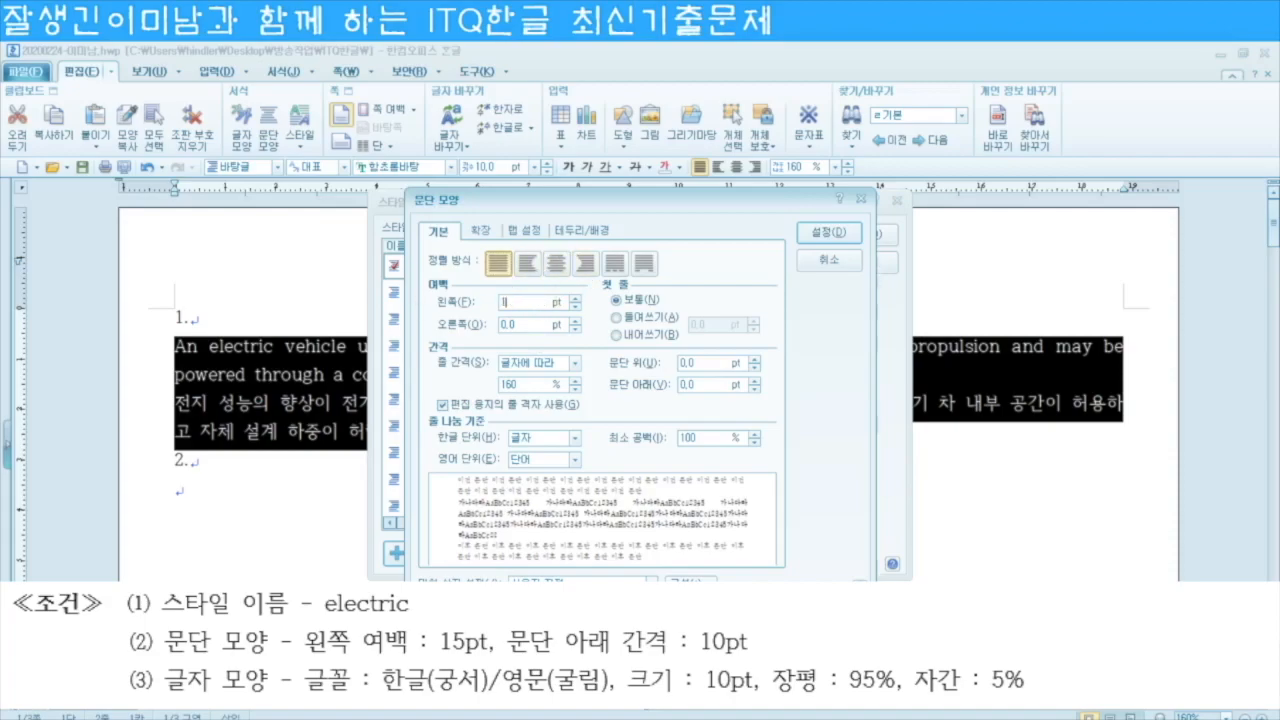
{"action": "left_click", "coordinate": [680, 384]}
{"action": "type", "text": "10"}
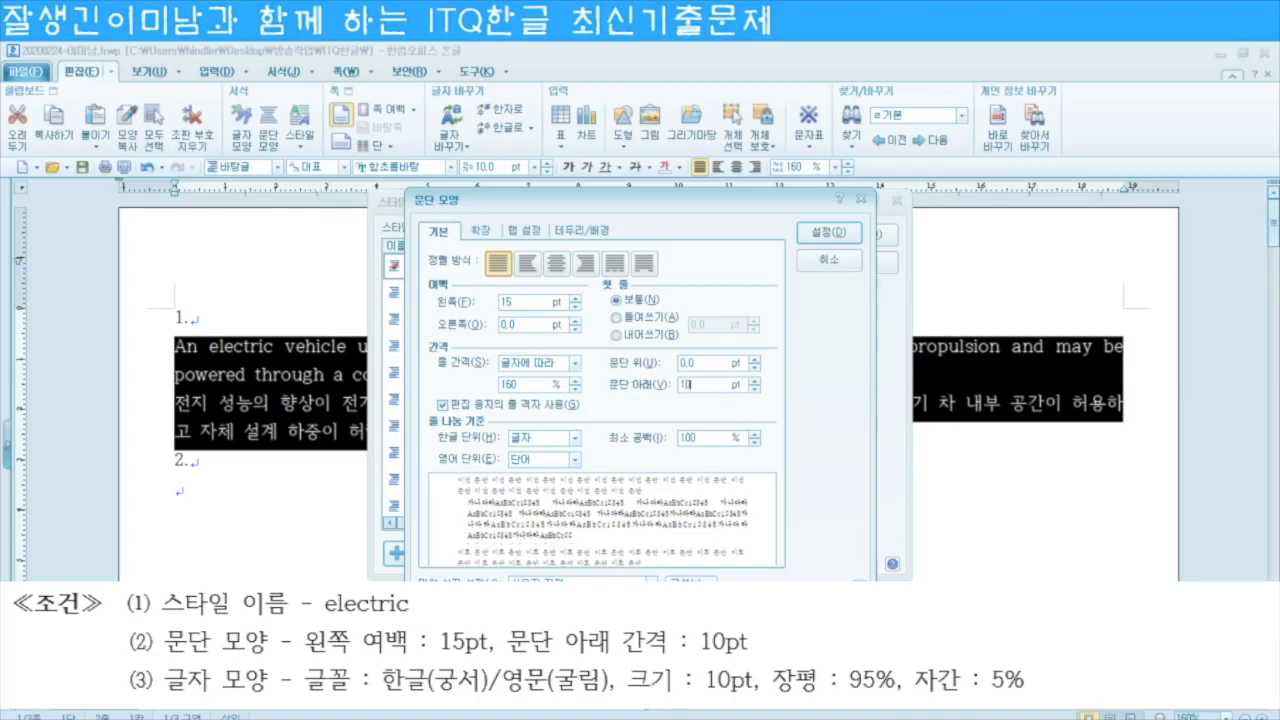
{"action": "key", "text": "Return"}
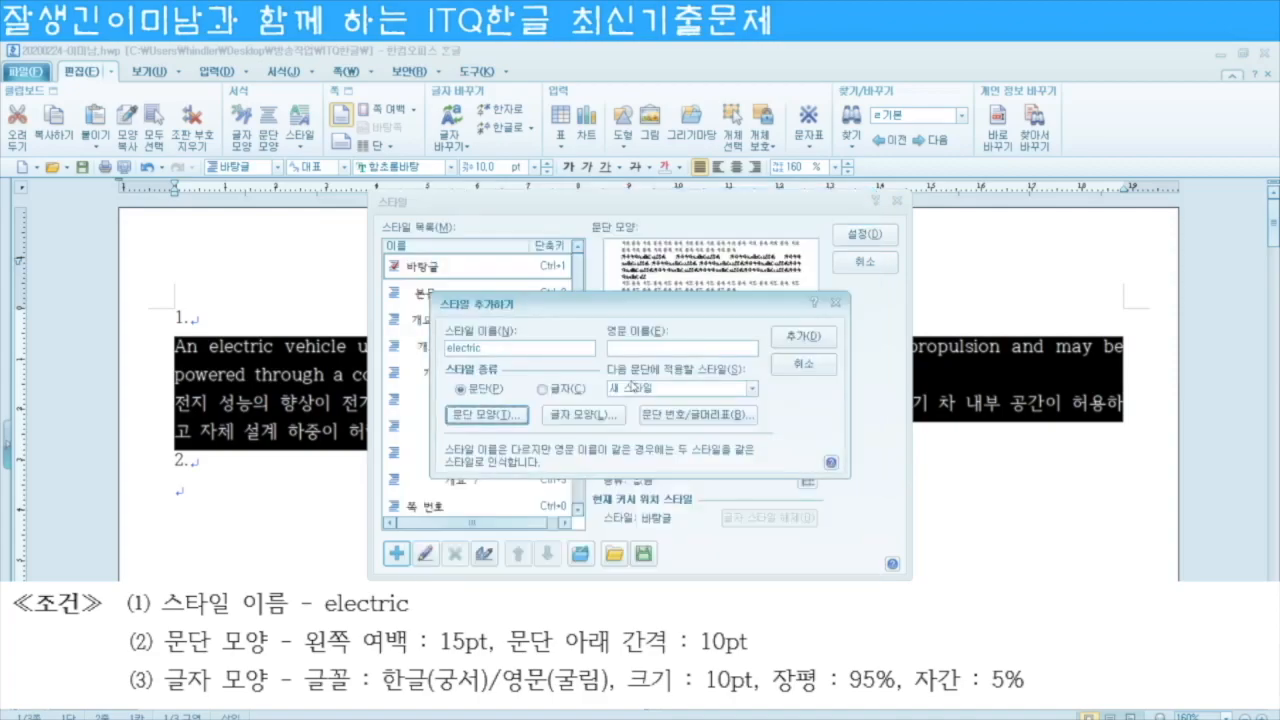
Step: Give the electric style 95% character width and 5% letter spacing
{"action": "left_click", "coordinate": [586, 415]}
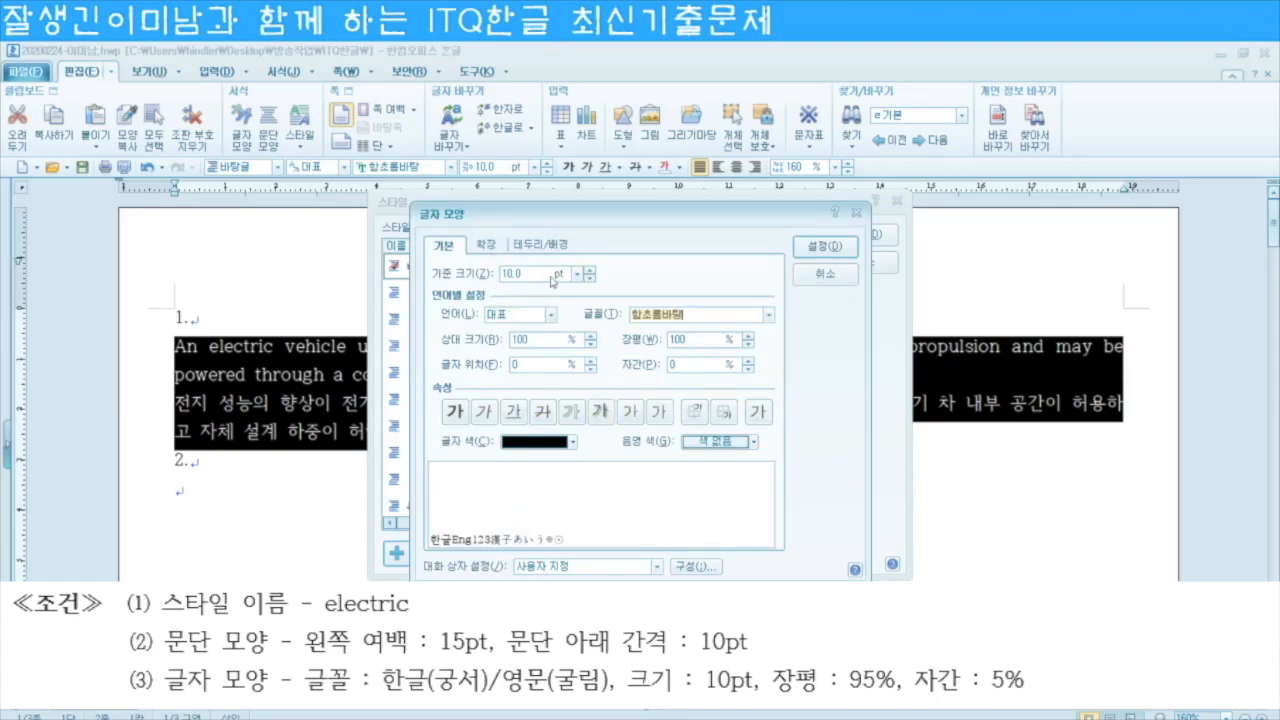
{"action": "left_click", "coordinate": [689, 342]}
{"action": "type", "text": "95"}
{"action": "key", "text": "Tab"}
{"action": "type", "text": "5"}
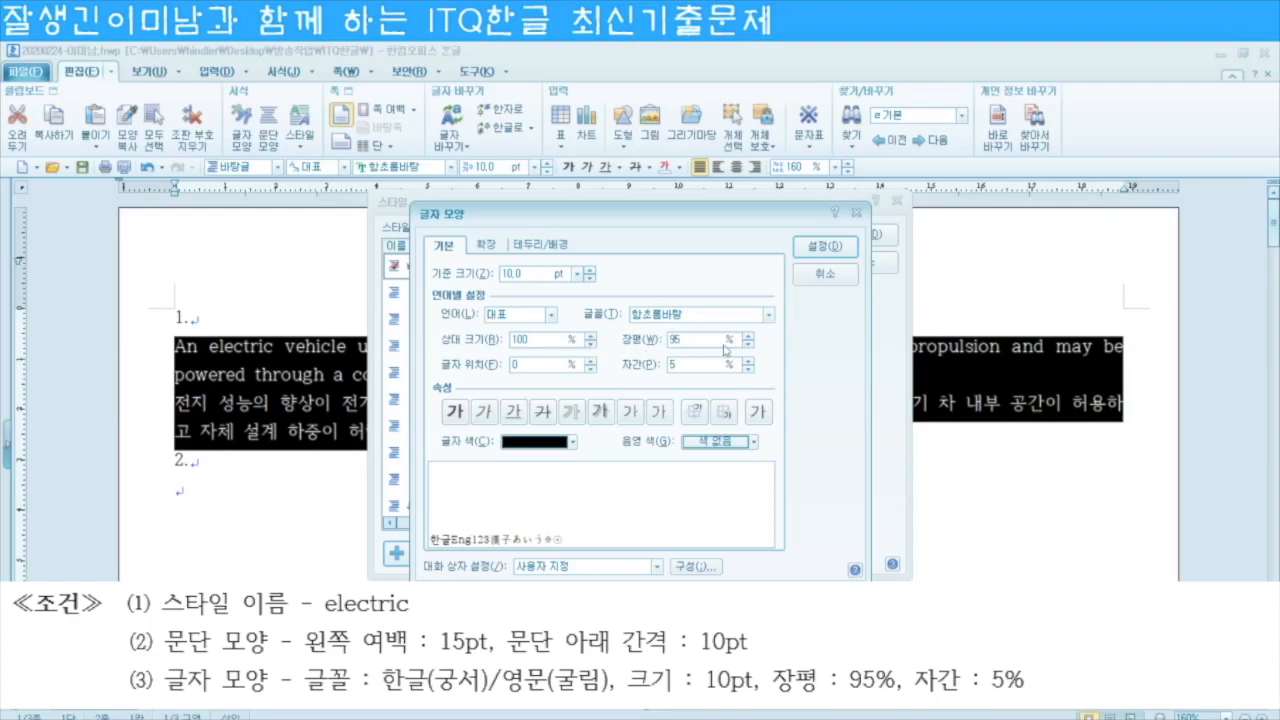
Step: Set the style's Korean font to 궁서 and English font to 굴림
{"action": "left_click", "coordinate": [530, 317]}
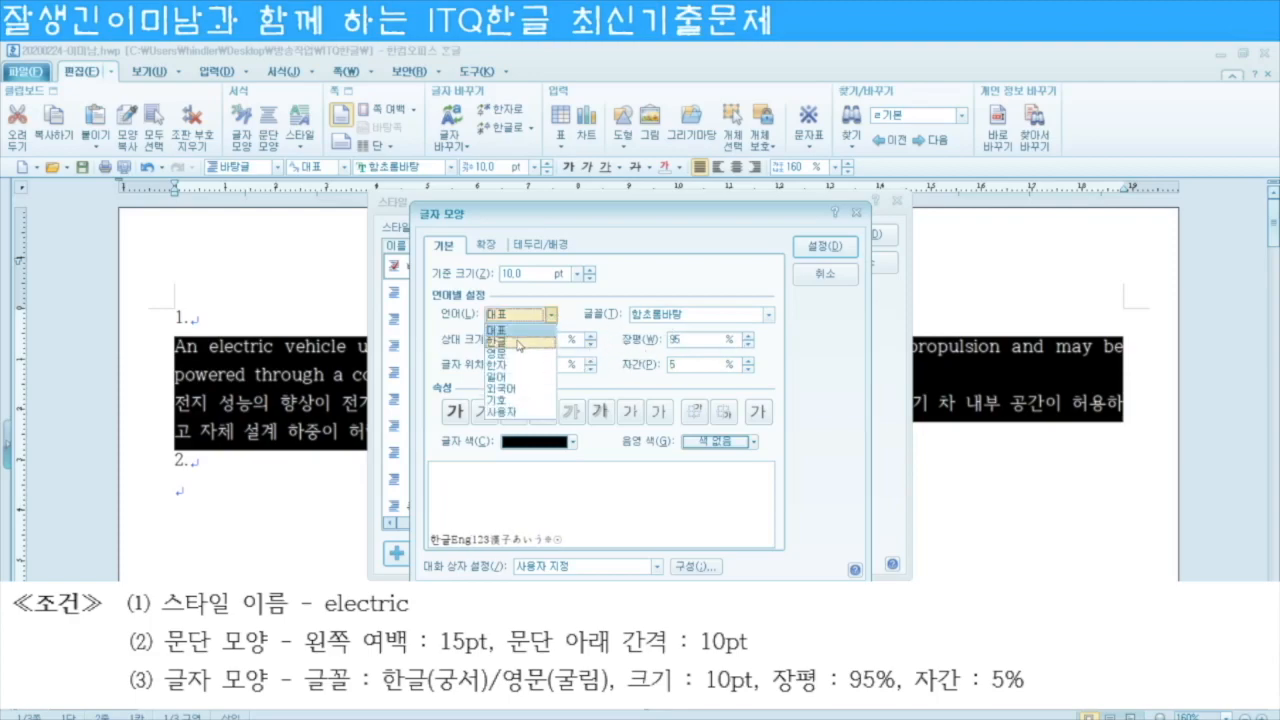
{"action": "left_click", "coordinate": [515, 341]}
{"action": "left_click", "coordinate": [666, 314]}
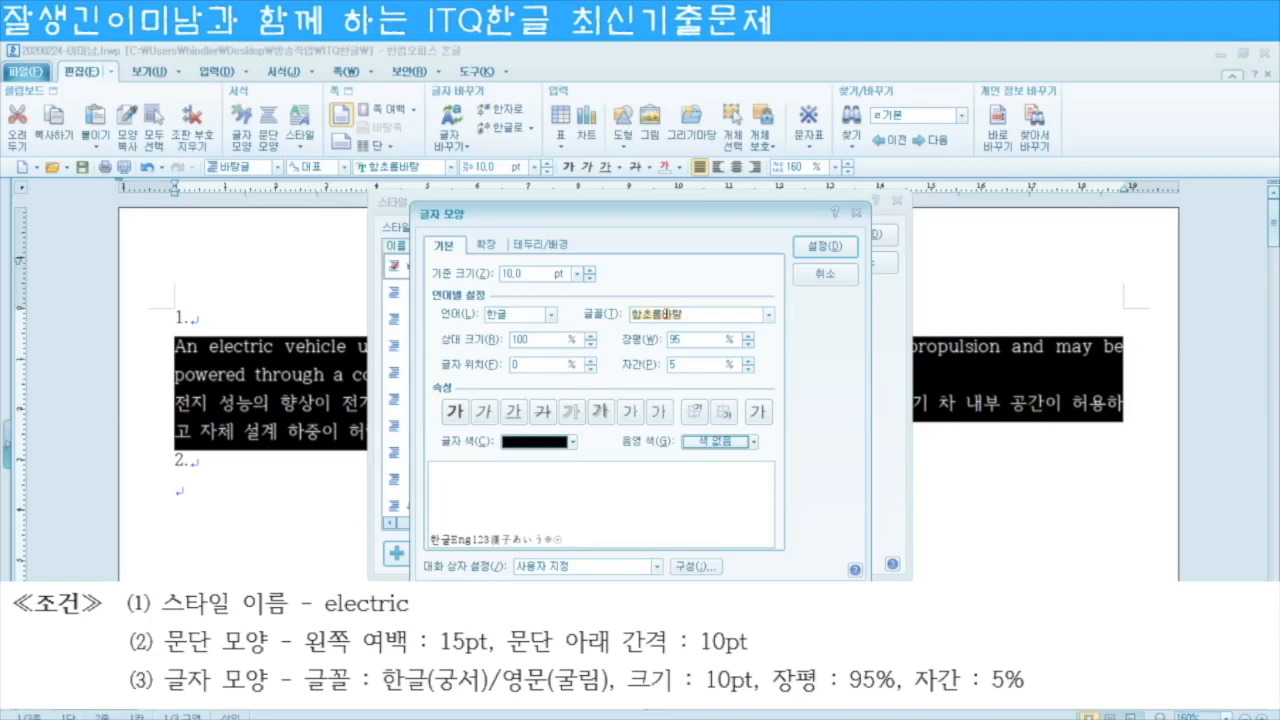
{"action": "type", "text": "궁ㅅ"}
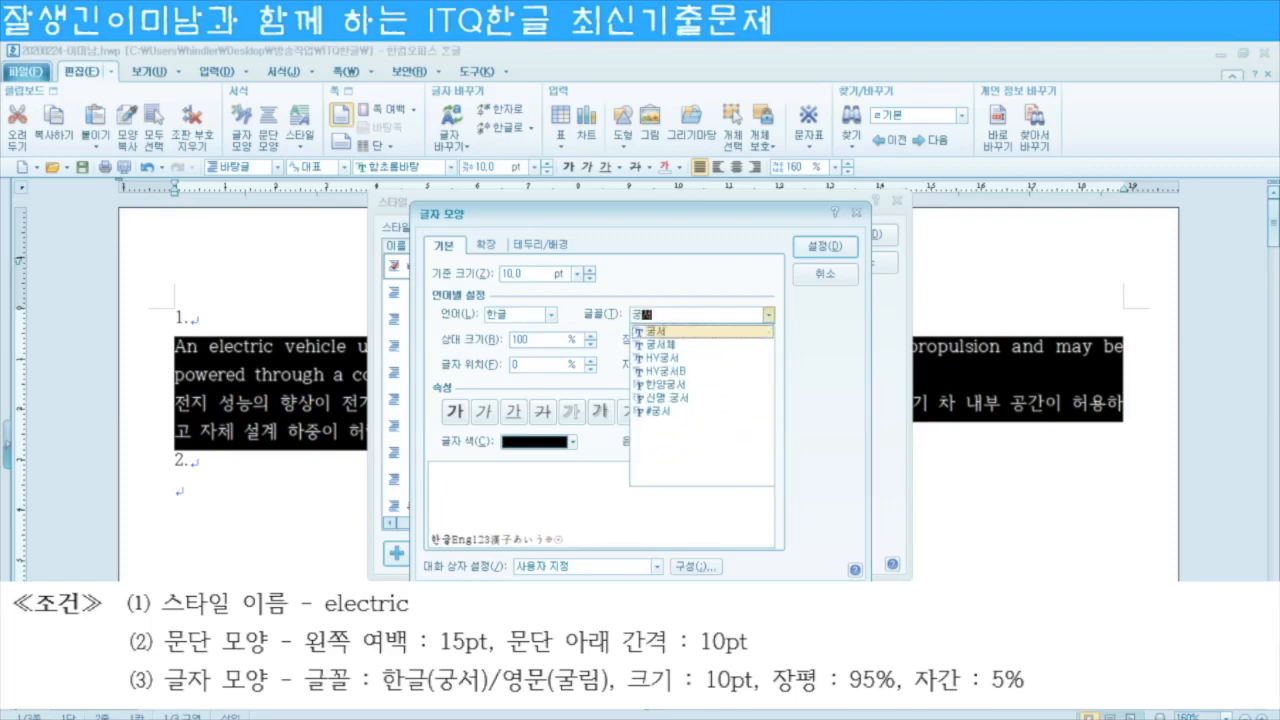
{"action": "left_click", "coordinate": [530, 314]}
{"action": "left_click", "coordinate": [537, 360]}
{"action": "left_click", "coordinate": [665, 315]}
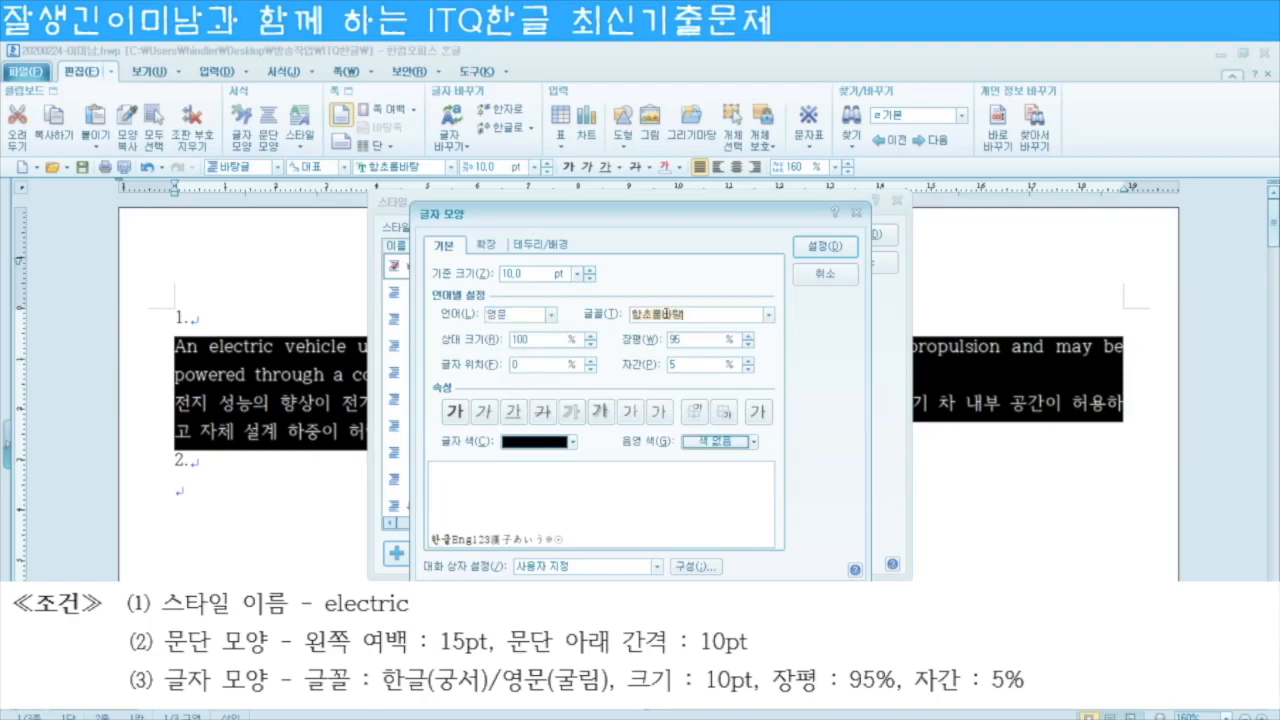
{"action": "type", "text": "rnffl"}
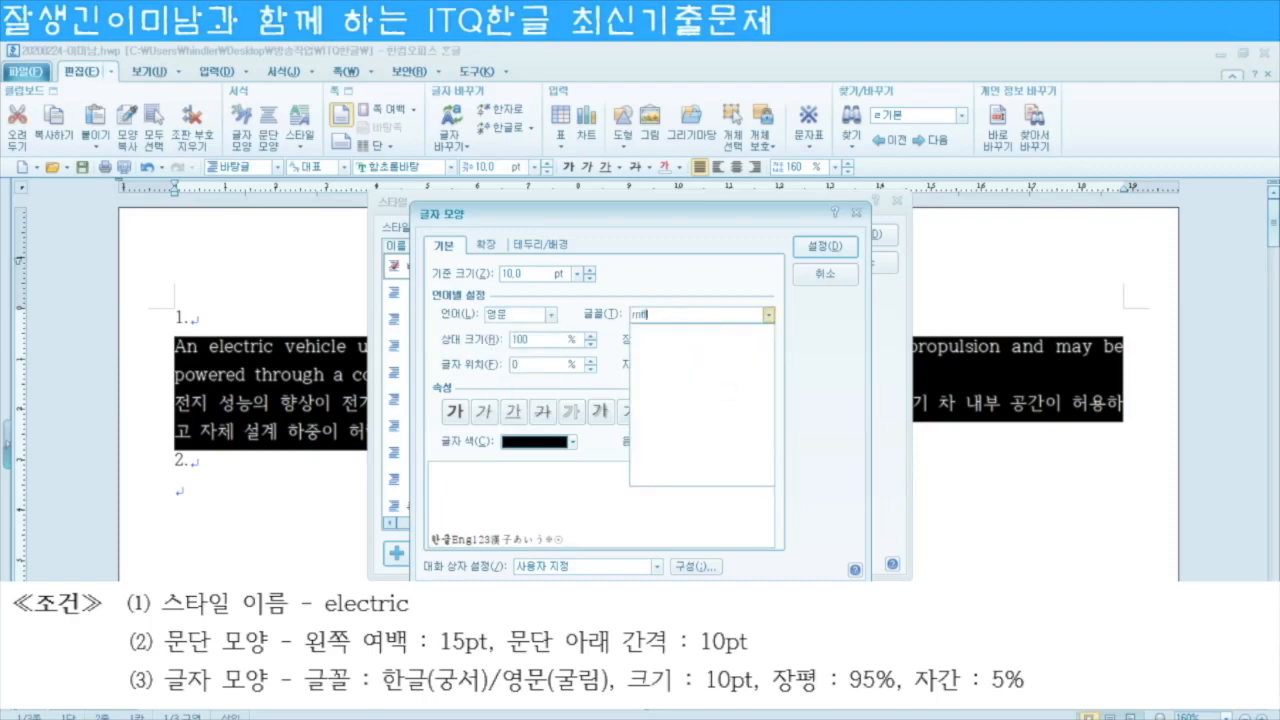
{"action": "key", "text": "BackSpace"}
{"action": "key", "text": "BackSpace"}
{"action": "key", "text": "BackSpace"}
{"action": "key", "text": "BackSpace"}
{"action": "key", "text": "BackSpace"}
{"action": "key", "text": "Hangul"}
{"action": "type", "text": "굴림"}
{"action": "key", "text": "Return"}
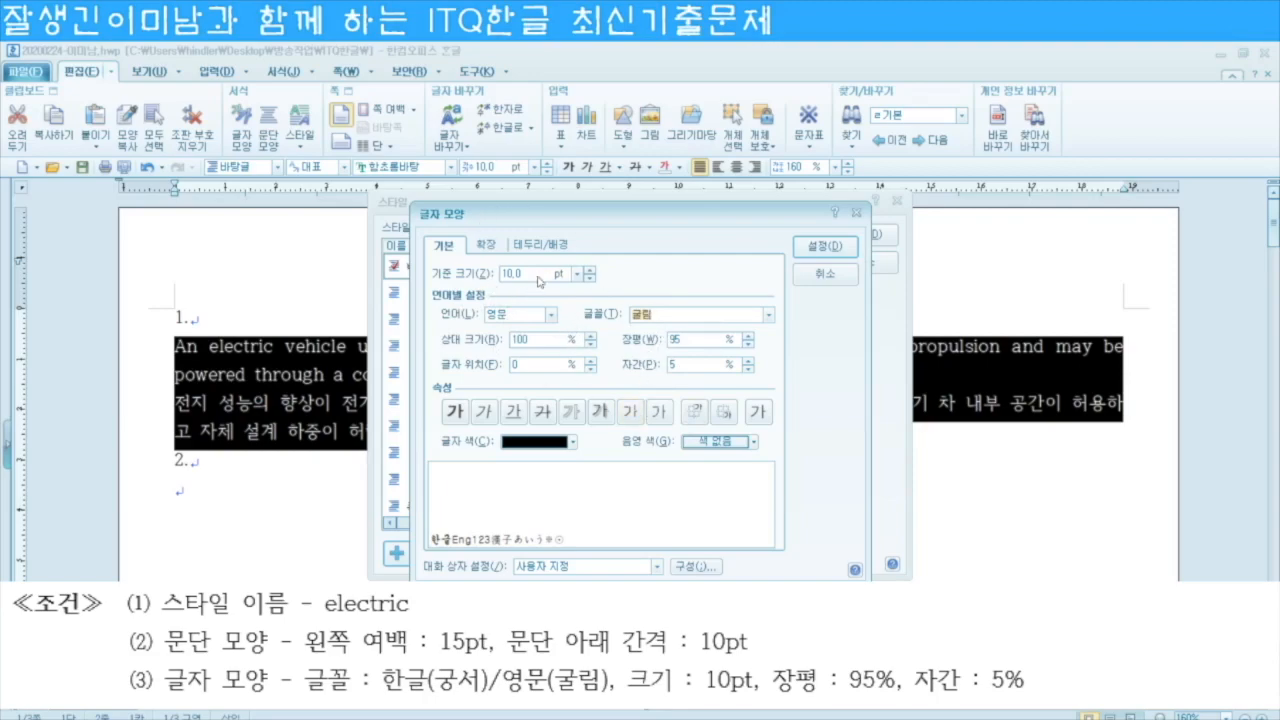
{"action": "left_click", "coordinate": [838, 255]}
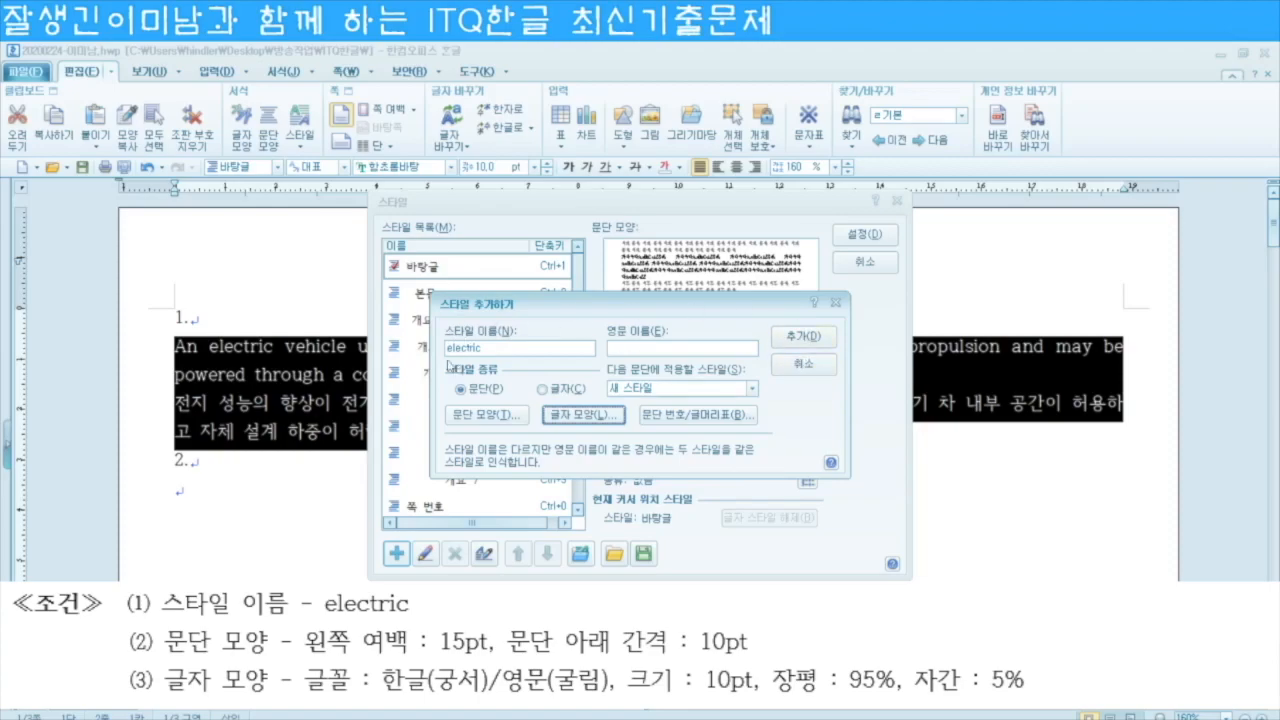
Step: Add the electric style and apply it to the selected passage paragraphs
{"action": "left_click", "coordinate": [808, 340]}
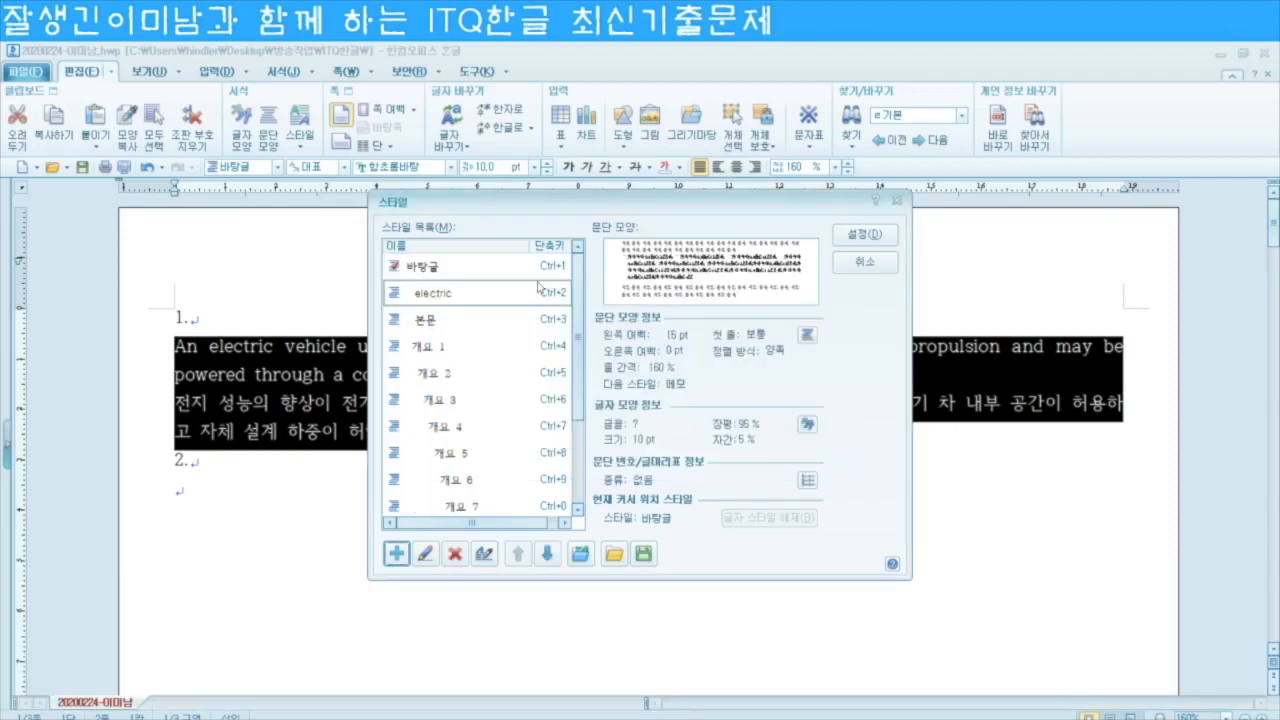
{"action": "left_click", "coordinate": [866, 234]}
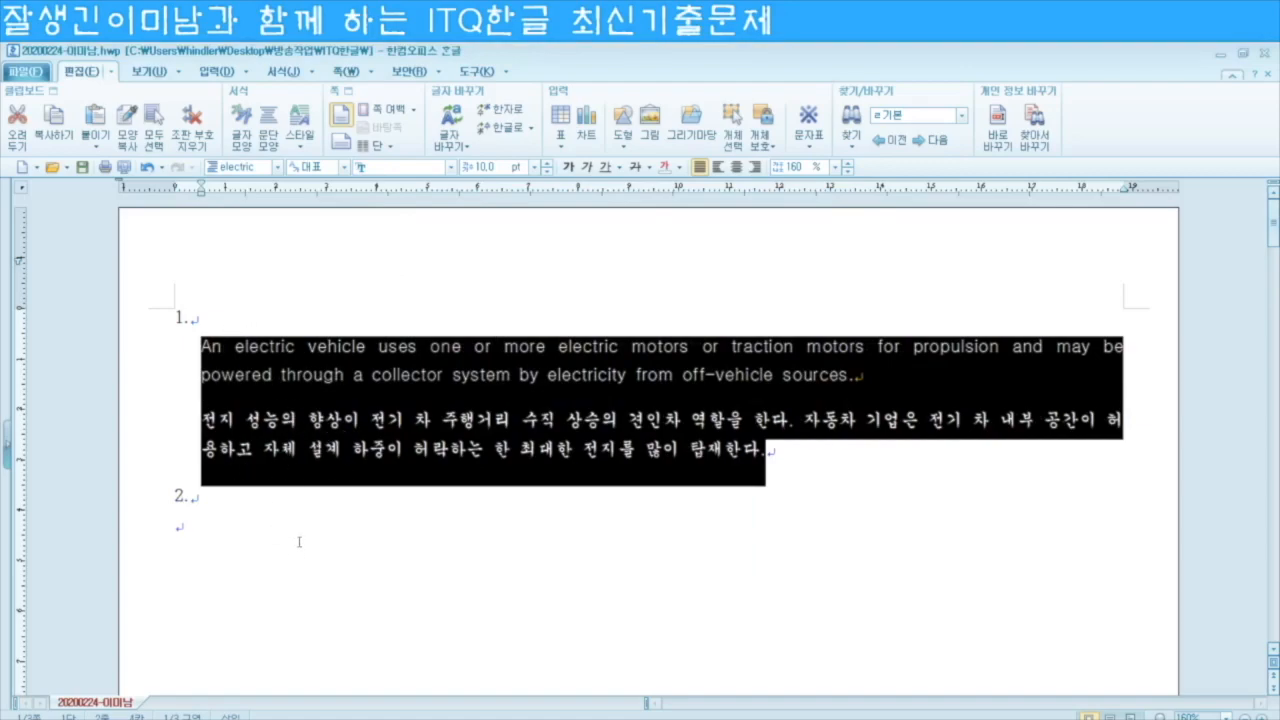
{"action": "left_click", "coordinate": [193, 537]}
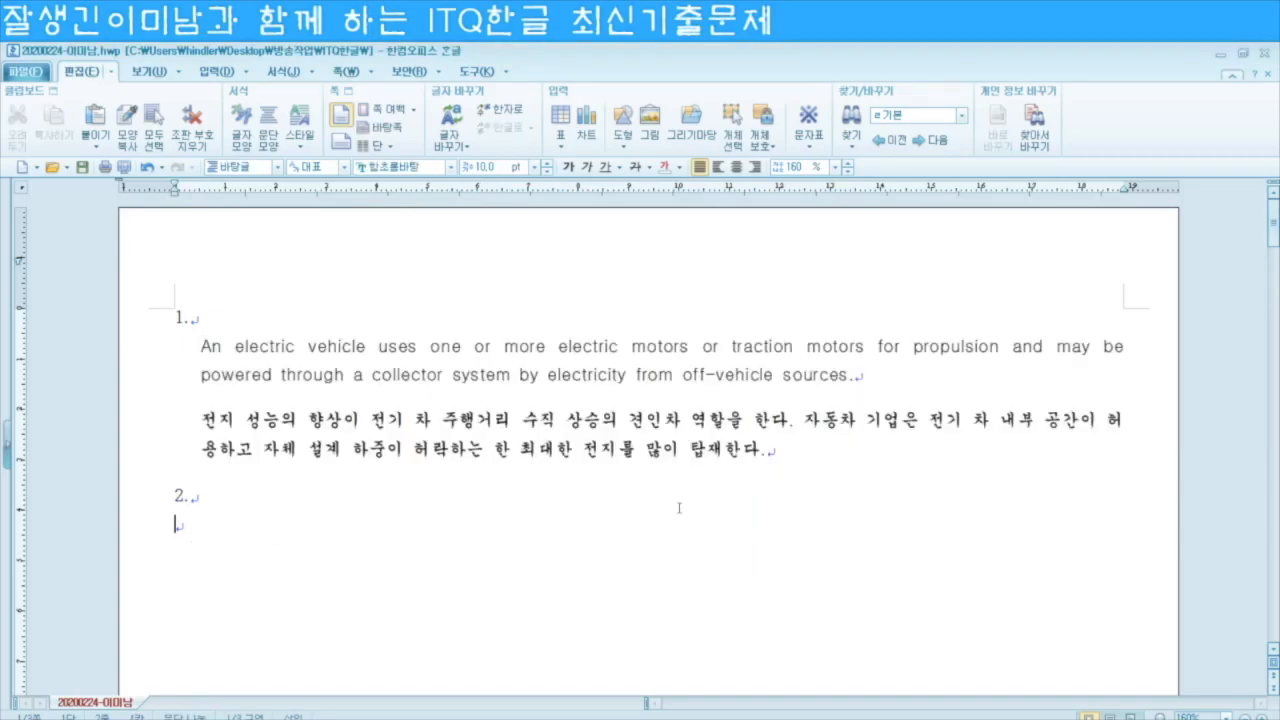
{"action": "scroll", "coordinate": [610, 467], "scroll_direction": "down", "scroll_amount": 2}
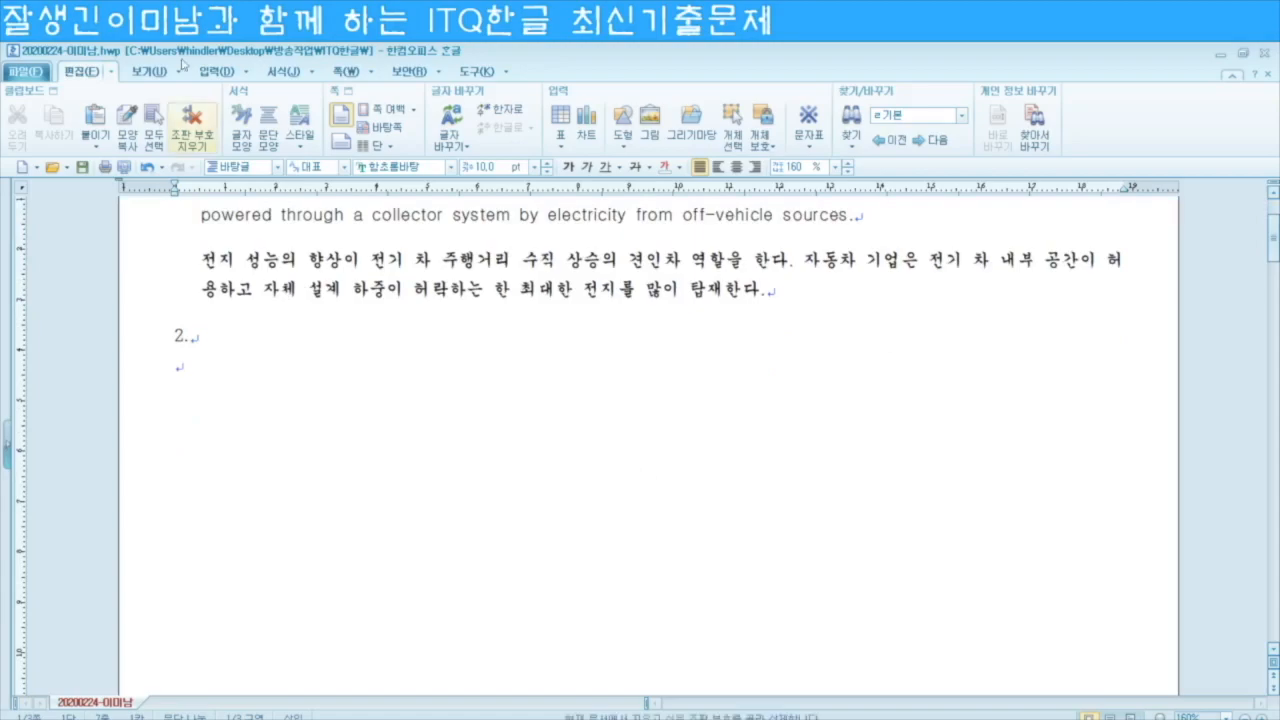
{"action": "left_click", "coordinate": [215, 71]}
Step: Insert a 5-row by 6-column table under heading 2. and set it to treat as a character
{"action": "left_click", "coordinate": [15, 145]}
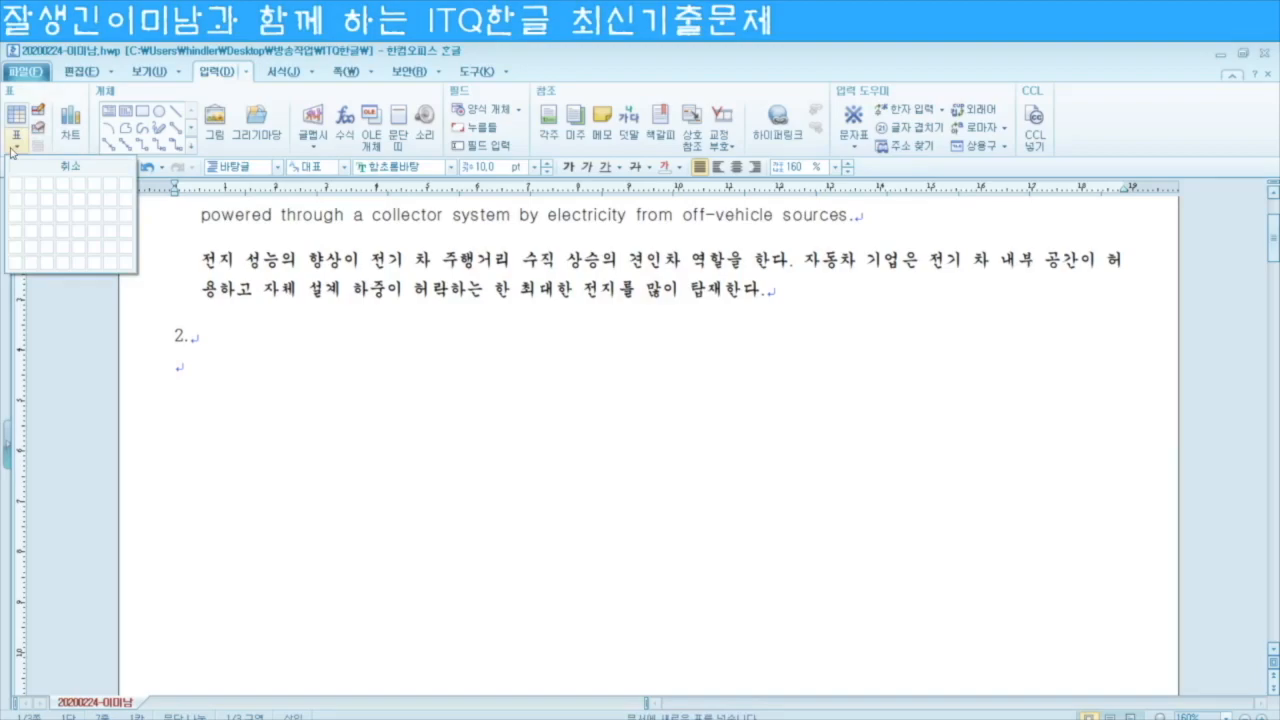
{"action": "left_click", "coordinate": [97, 253]}
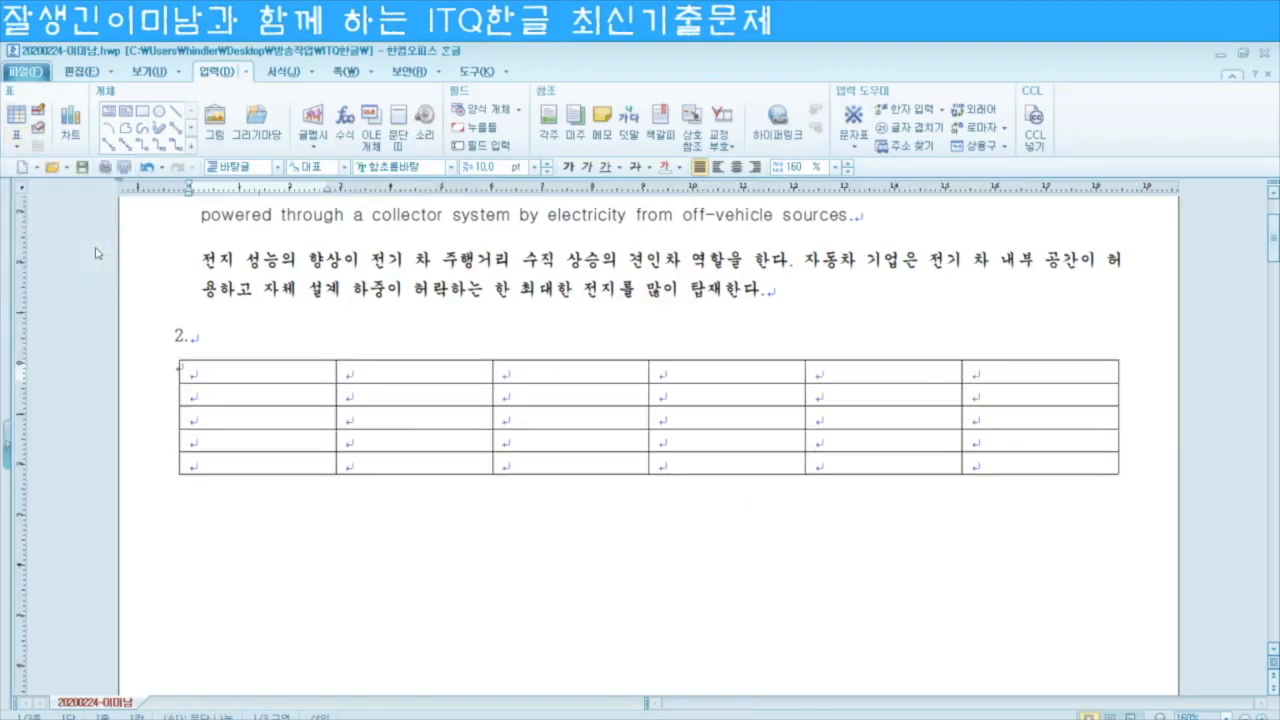
{"action": "left_click", "coordinate": [178, 368]}
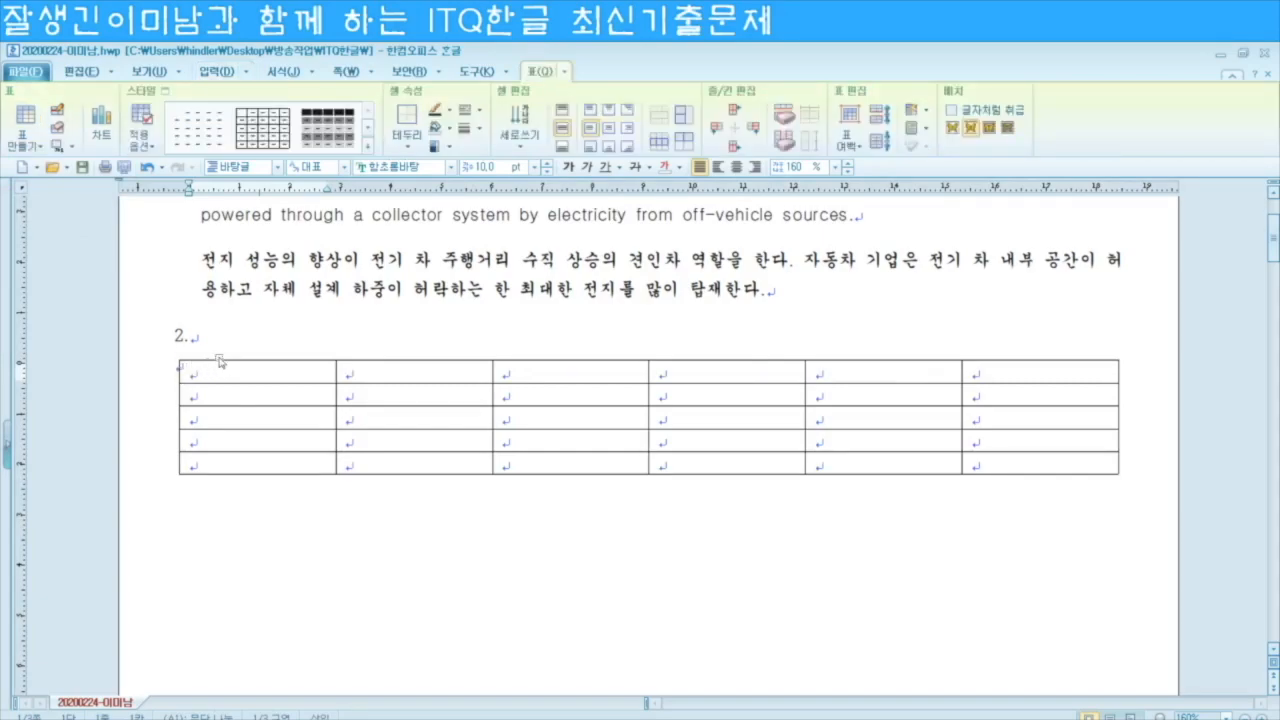
{"action": "left_click", "coordinate": [220, 361]}
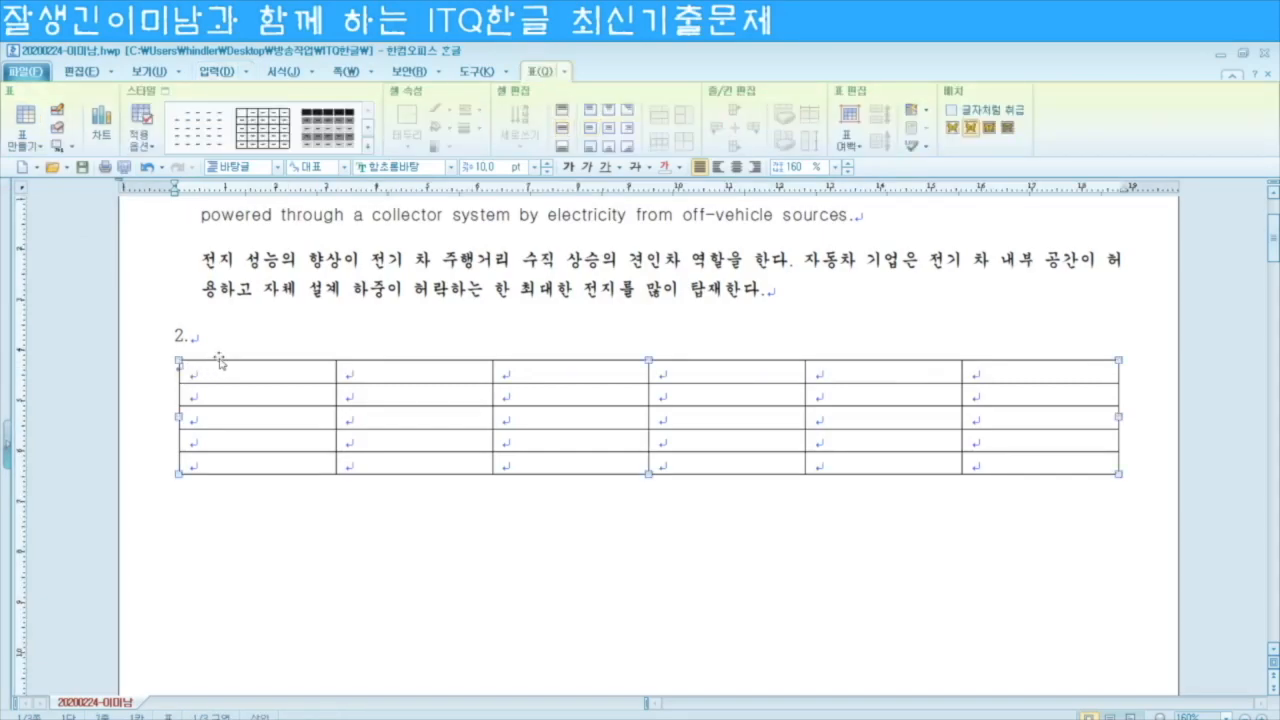
{"action": "double_click", "coordinate": [220, 361]}
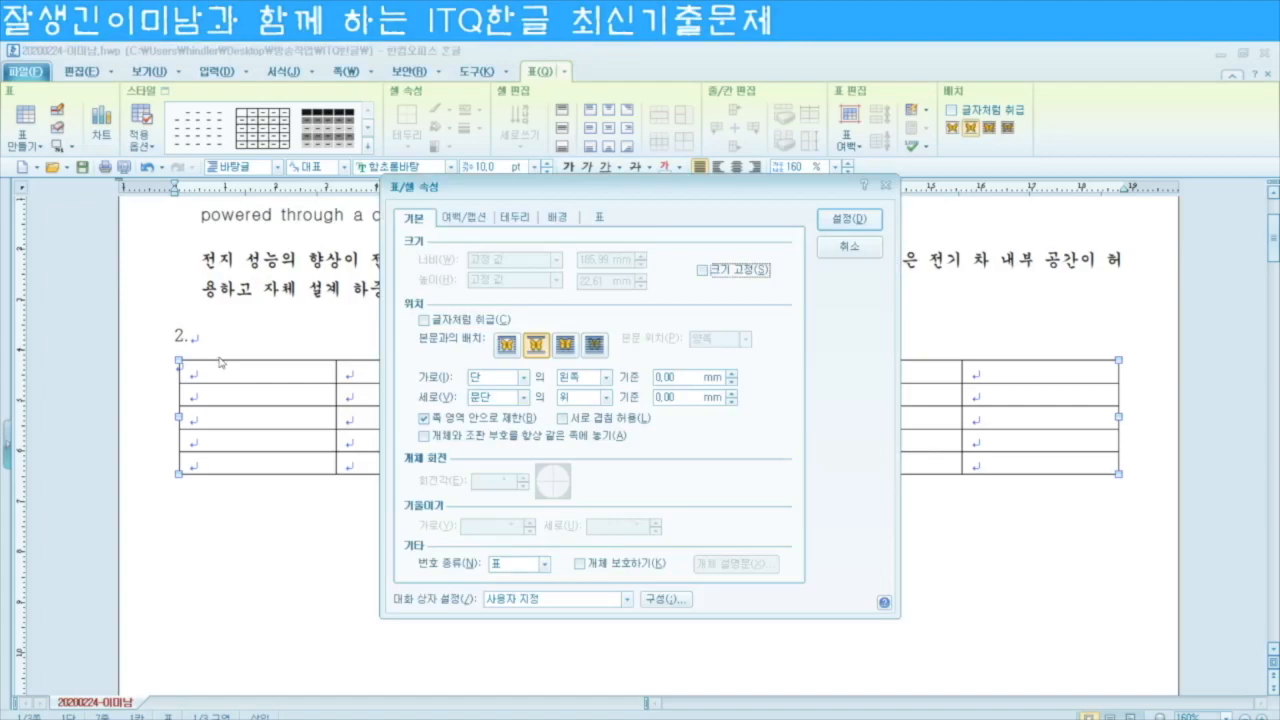
{"action": "left_click", "coordinate": [423, 320]}
{"action": "left_click", "coordinate": [848, 218]}
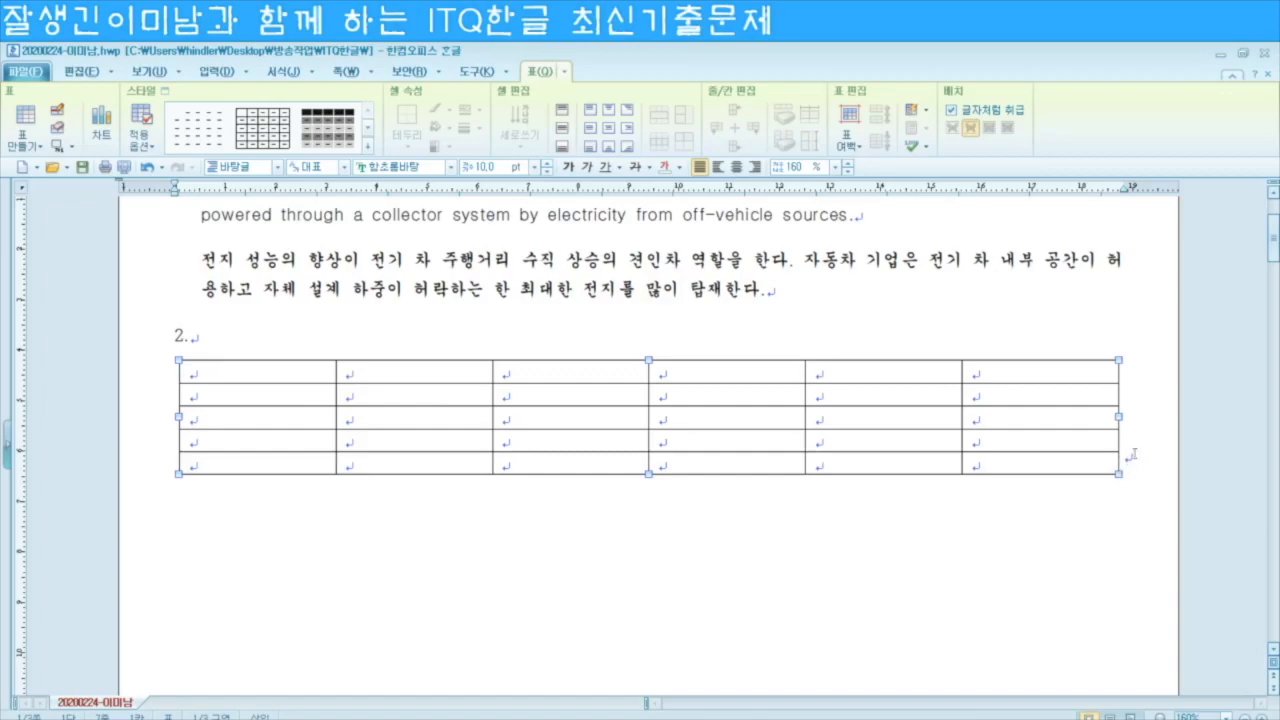
Step: Type 종류 in the table's first cell
{"action": "left_click", "coordinate": [242, 332]}
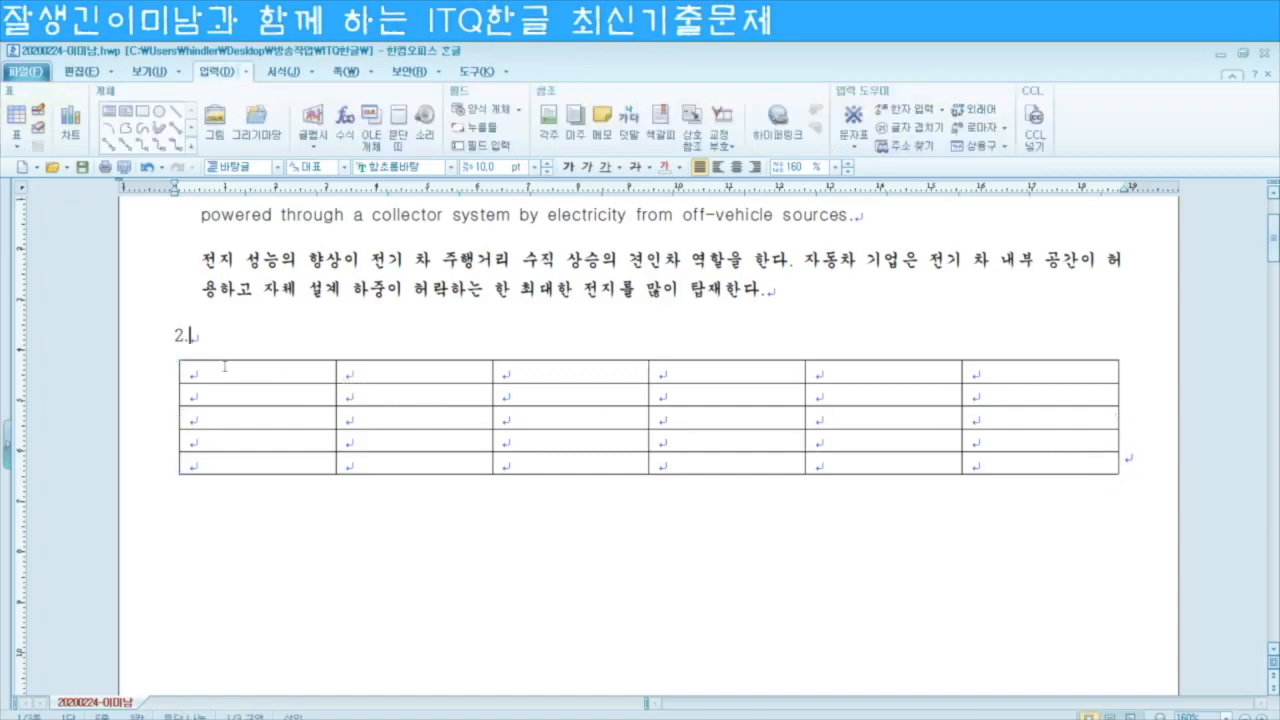
{"action": "left_click", "coordinate": [222, 370]}
{"action": "type", "text": "whd"}
{"action": "key", "text": "BackSpace"}
{"action": "key", "text": "BackSpace"}
{"action": "key", "text": "BackSpace"}
{"action": "key", "text": "Hangul"}
{"action": "type", "text": "종류"}
{"action": "key", "text": "Tab"}
Step: Fill in 2016년–2019년 and 평균 headers plus 수소차, 전기차, 하이브리드차, 가스차 row values
{"action": "type", "text": "2016년"}
{"action": "key", "text": "Tab"}
{"action": "type", "text": "201"}
{"action": "type", "text": "7년"}
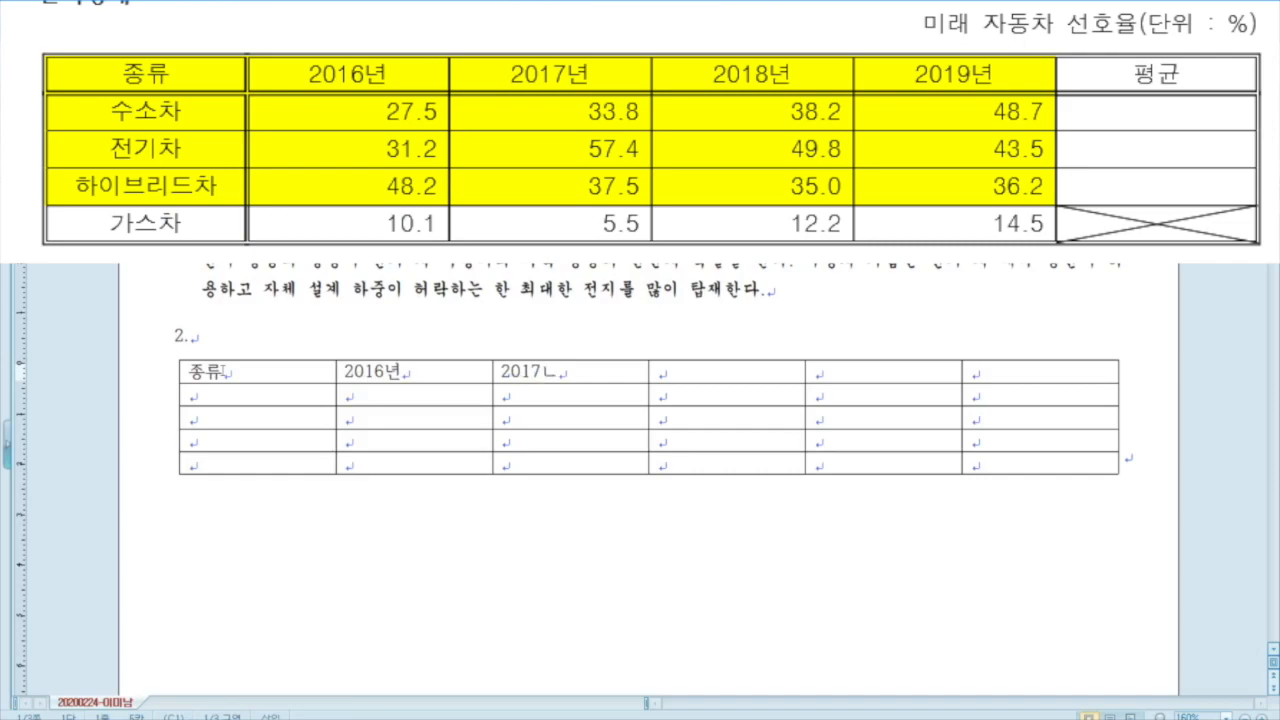
{"action": "key", "text": "Tab"}
{"action": "type", "text": "2018"}
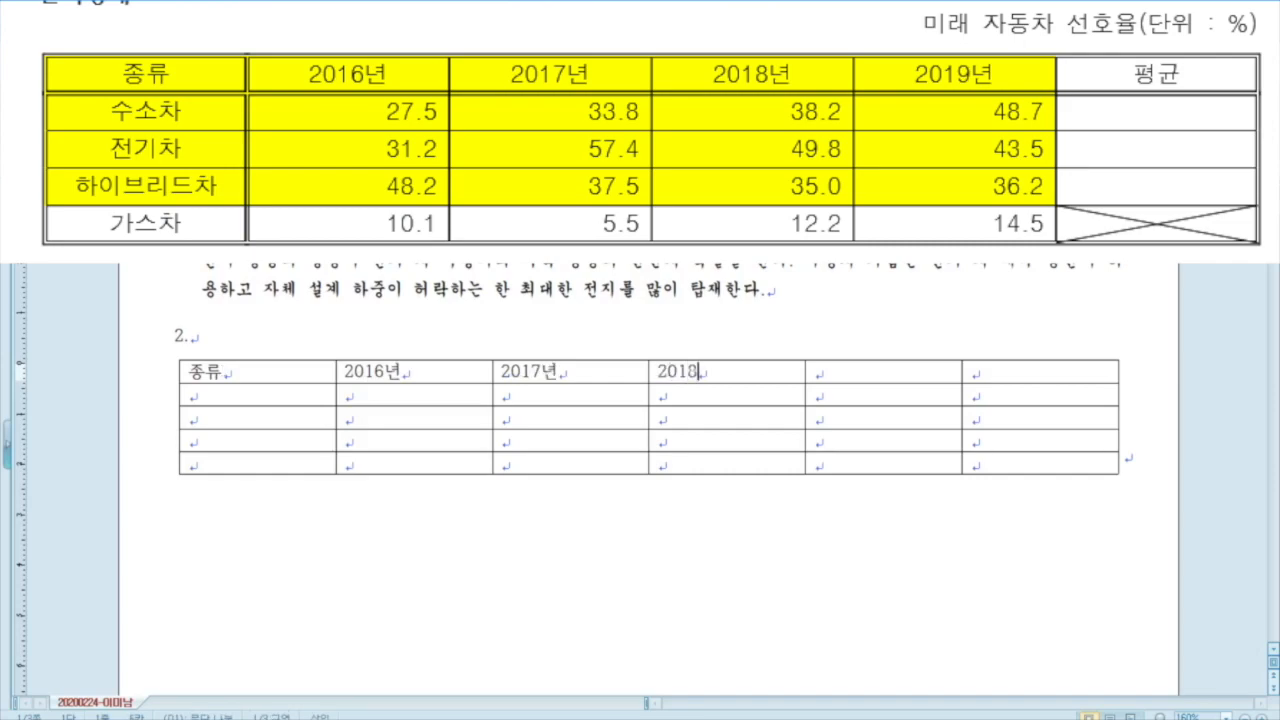
{"action": "type", "text": "년"}
{"action": "key", "text": "Tab"}
{"action": "type", "text": "2019년\t평균\t수소차\t27.5\t33.8\t38.2\t48.7\t\t전기차\t31.2\t57.4\t49.8\t43.5\t\t하이브리드차\t48.2\t37.5\t35.0\t36.2\t\t가스차"}
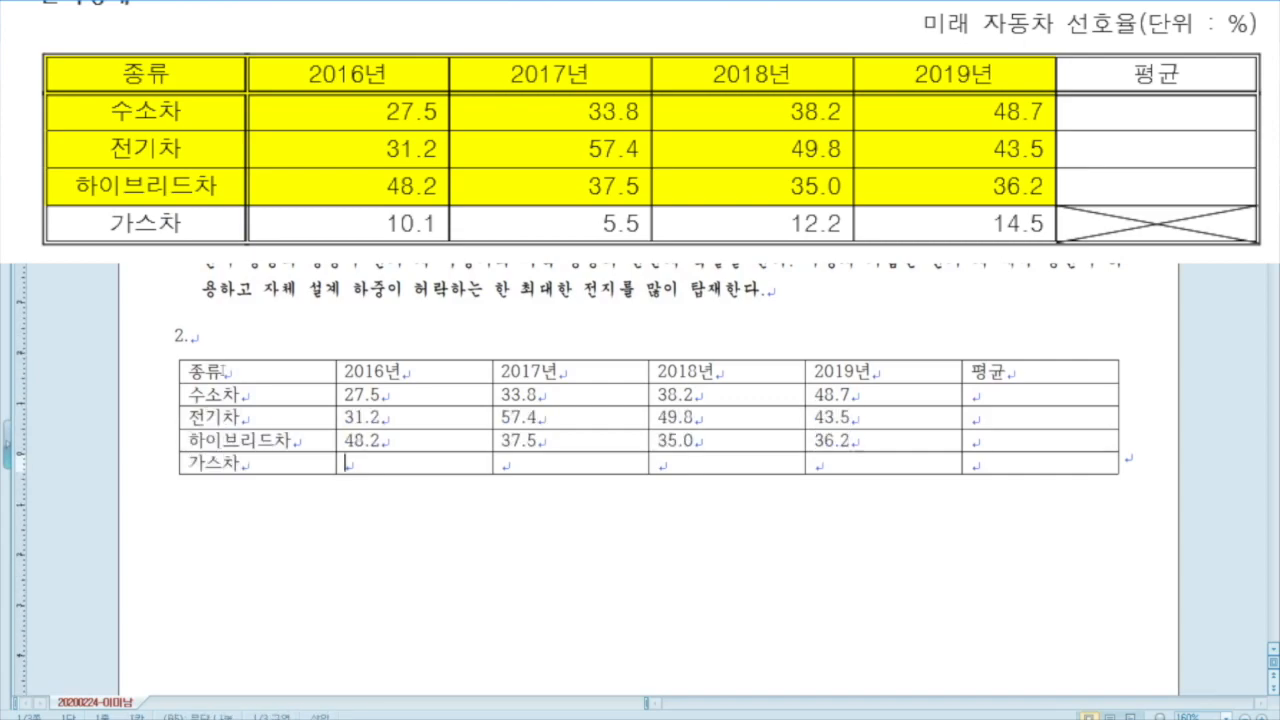
{"action": "type", "text": "\t10.1\t5.5\t12.2\t14.5"}
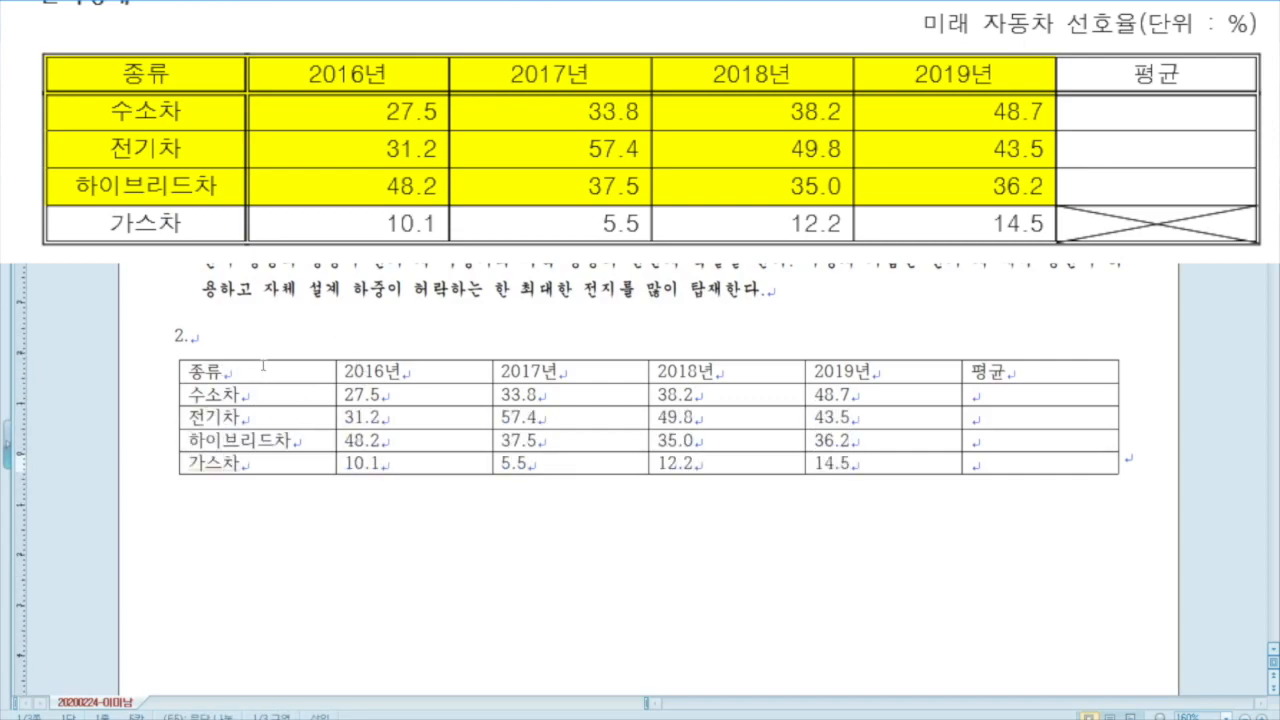
{"action": "left_click", "coordinate": [264, 360]}
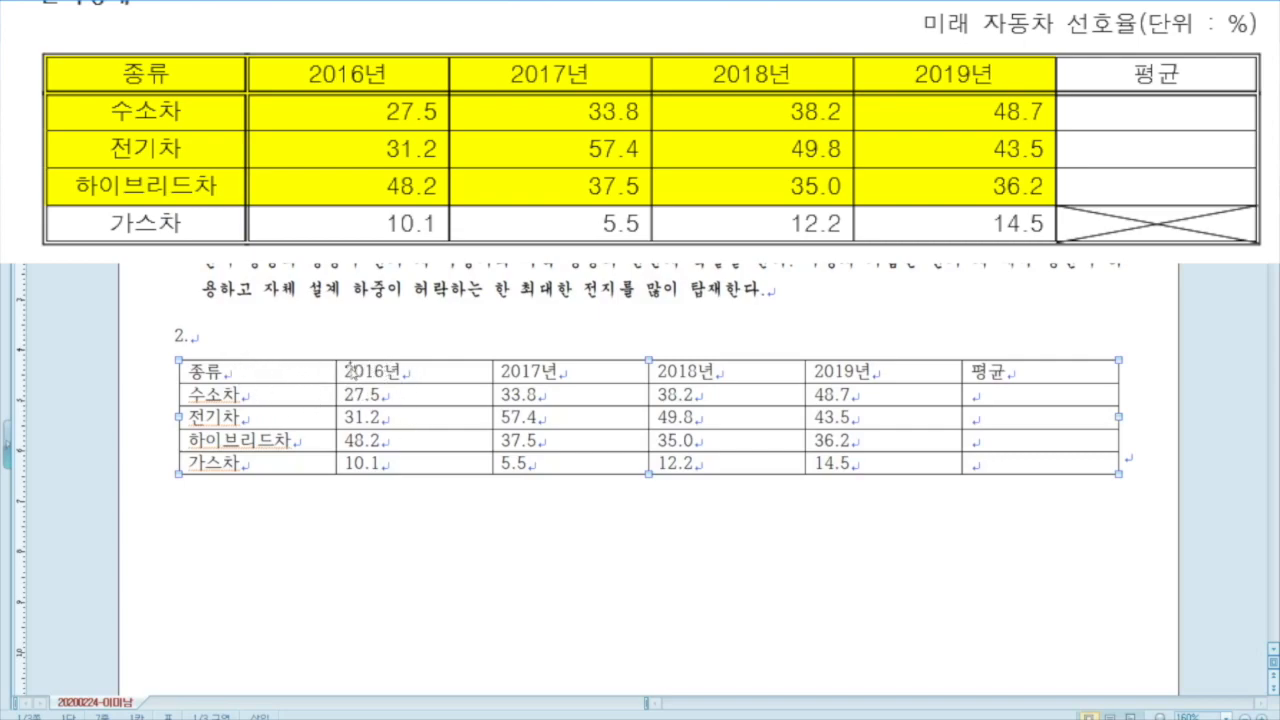
Step: Add a top-centre table caption reading '미래 자동차 선호율(단위 : %)' in place of 표 1
{"action": "double_click", "coordinate": [278, 364]}
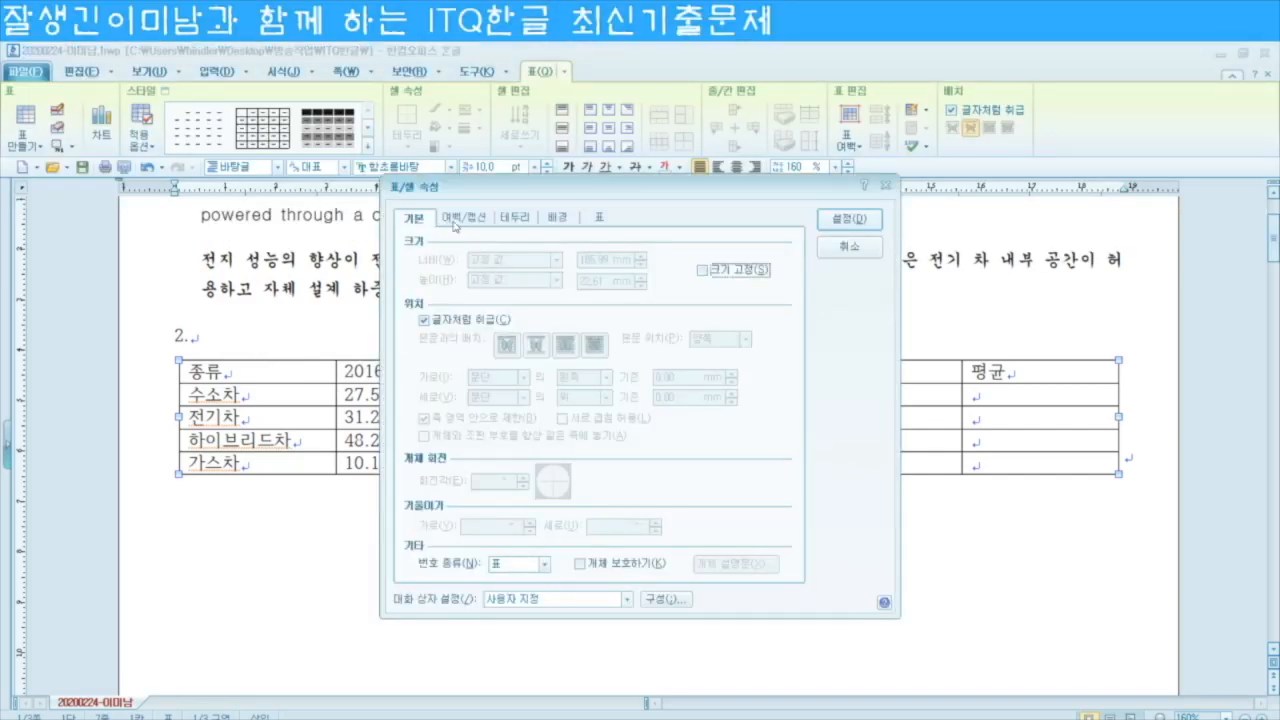
{"action": "left_click", "coordinate": [455, 224]}
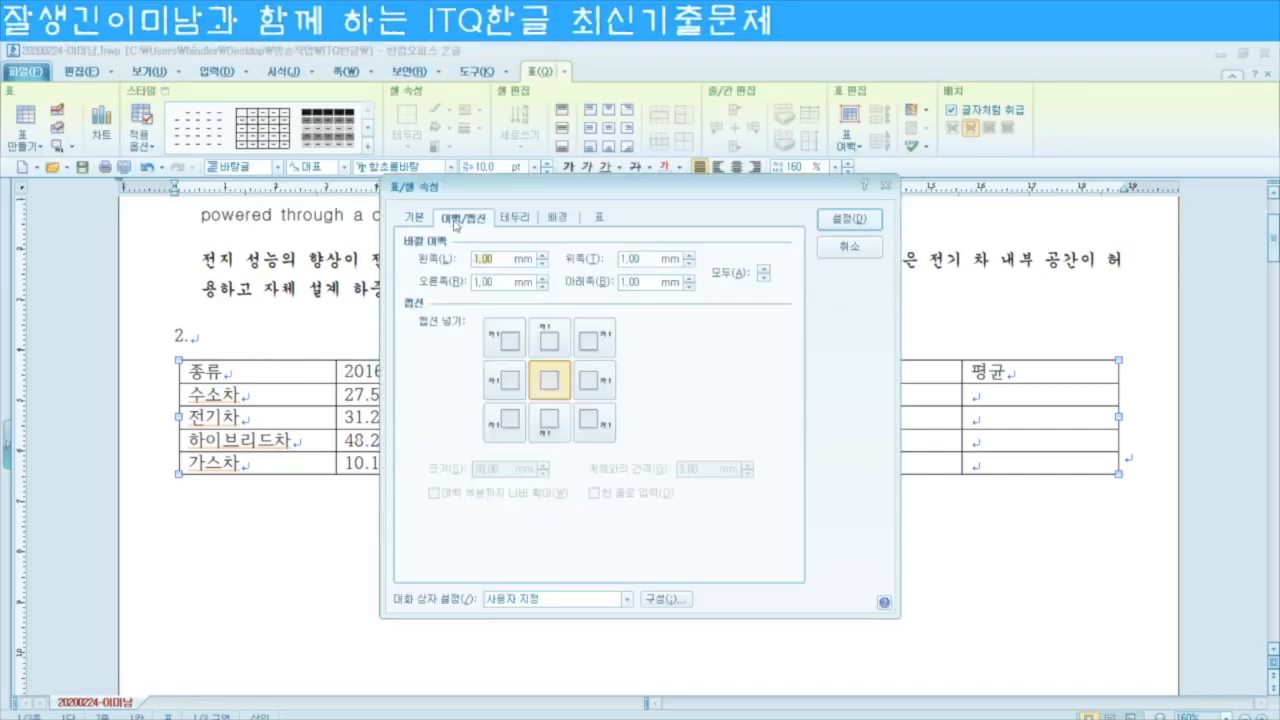
{"action": "left_click", "coordinate": [549, 338]}
{"action": "left_click", "coordinate": [849, 218]}
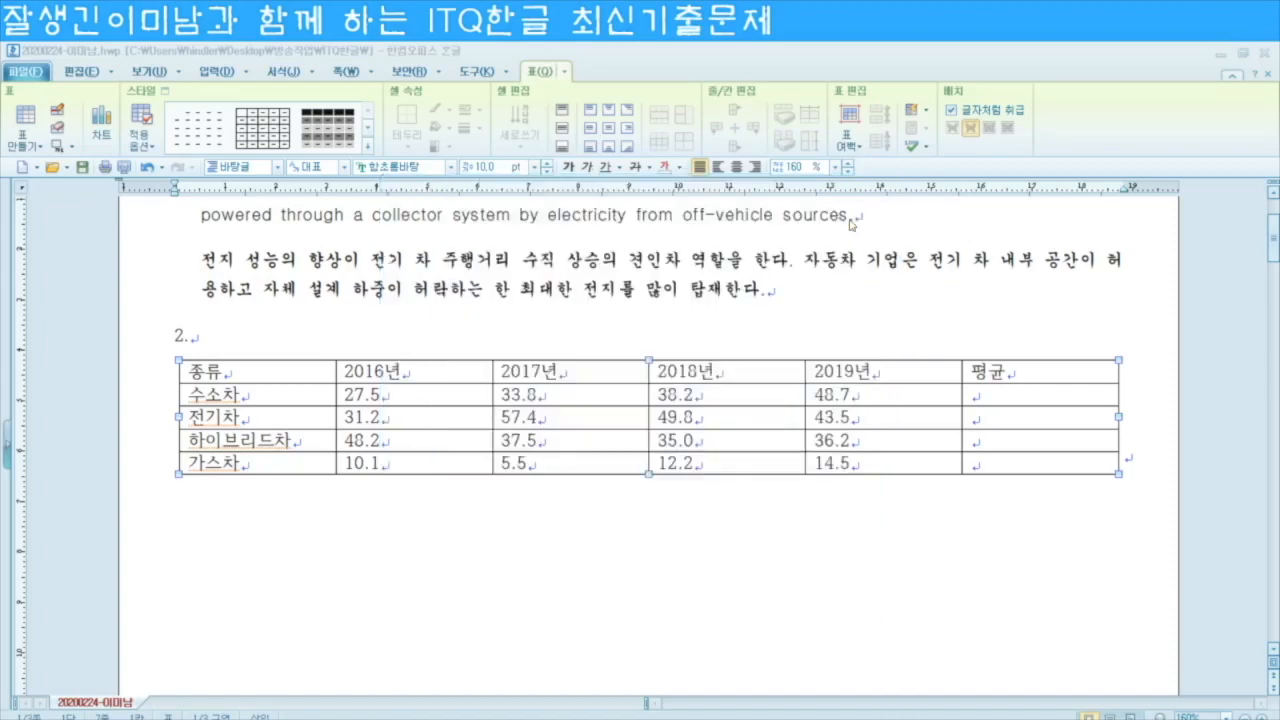
{"action": "key", "text": "shift+Home"}
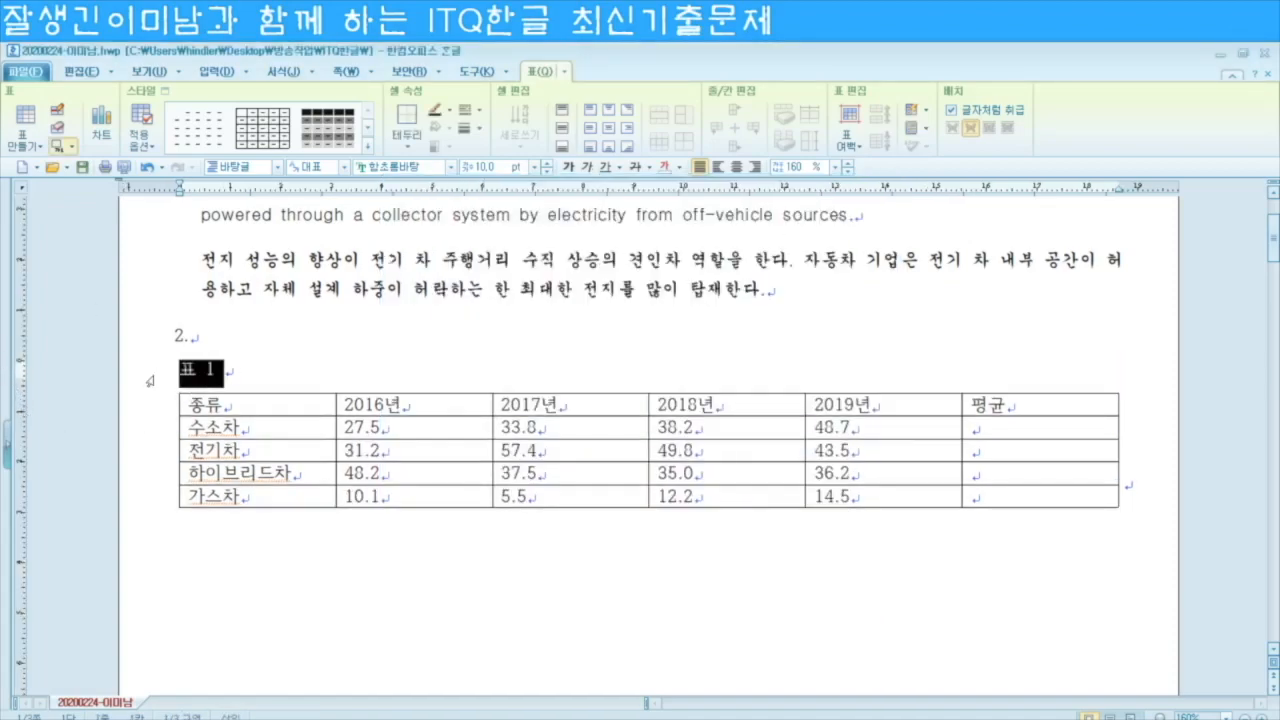
{"action": "type", "text": "미래 자"}
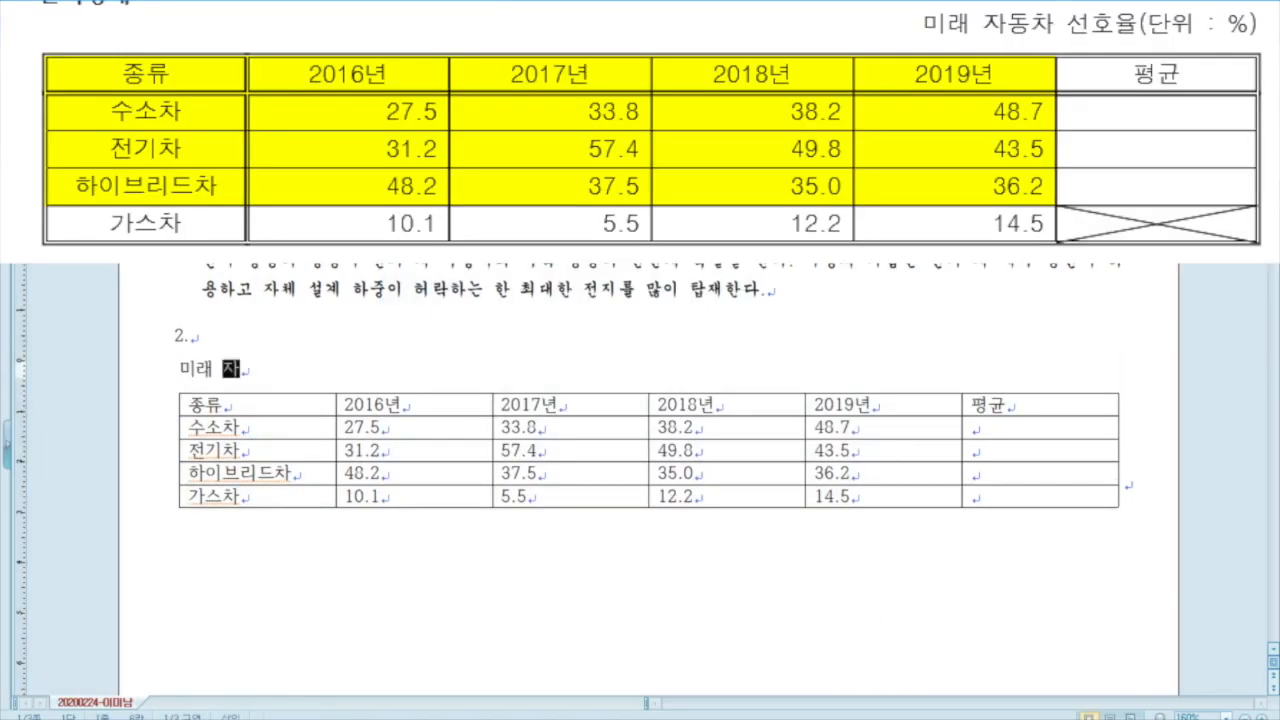
{"action": "type", "text": "동차 선호유"}
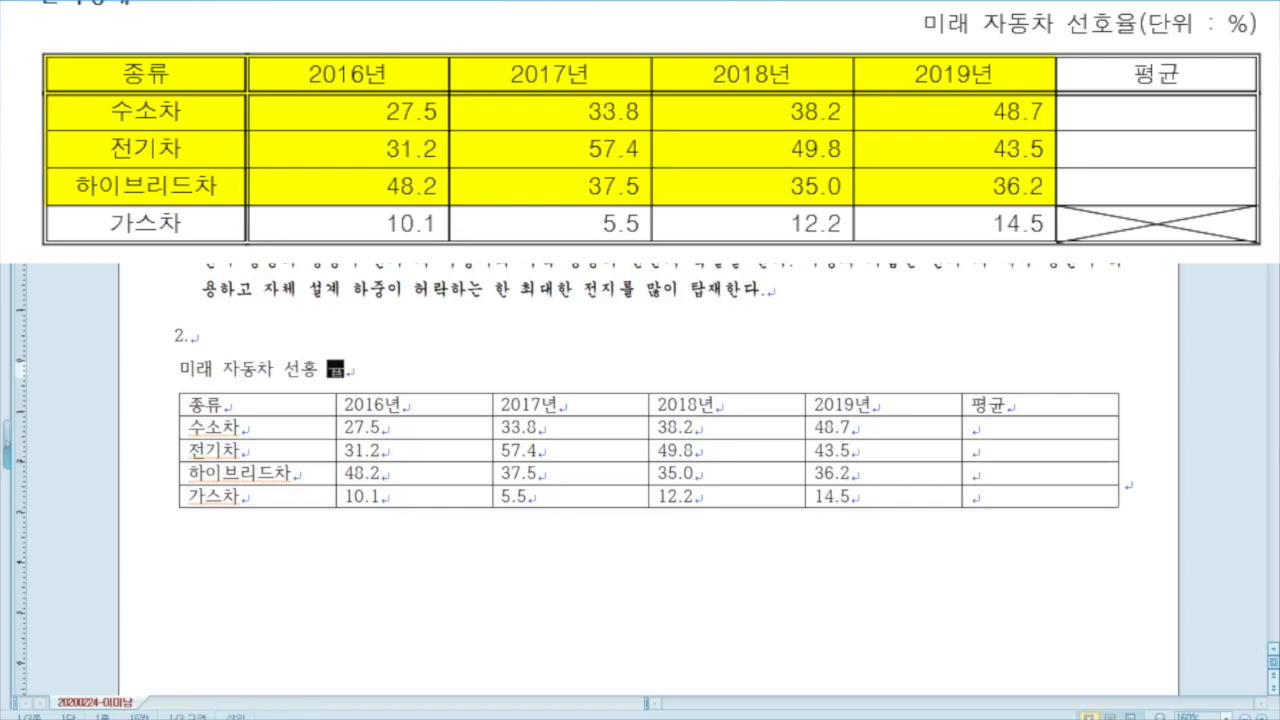
{"action": "key", "text": "BackSpace"}
{"action": "key", "text": "BackSpace"}
{"action": "type", "text": "호율"}
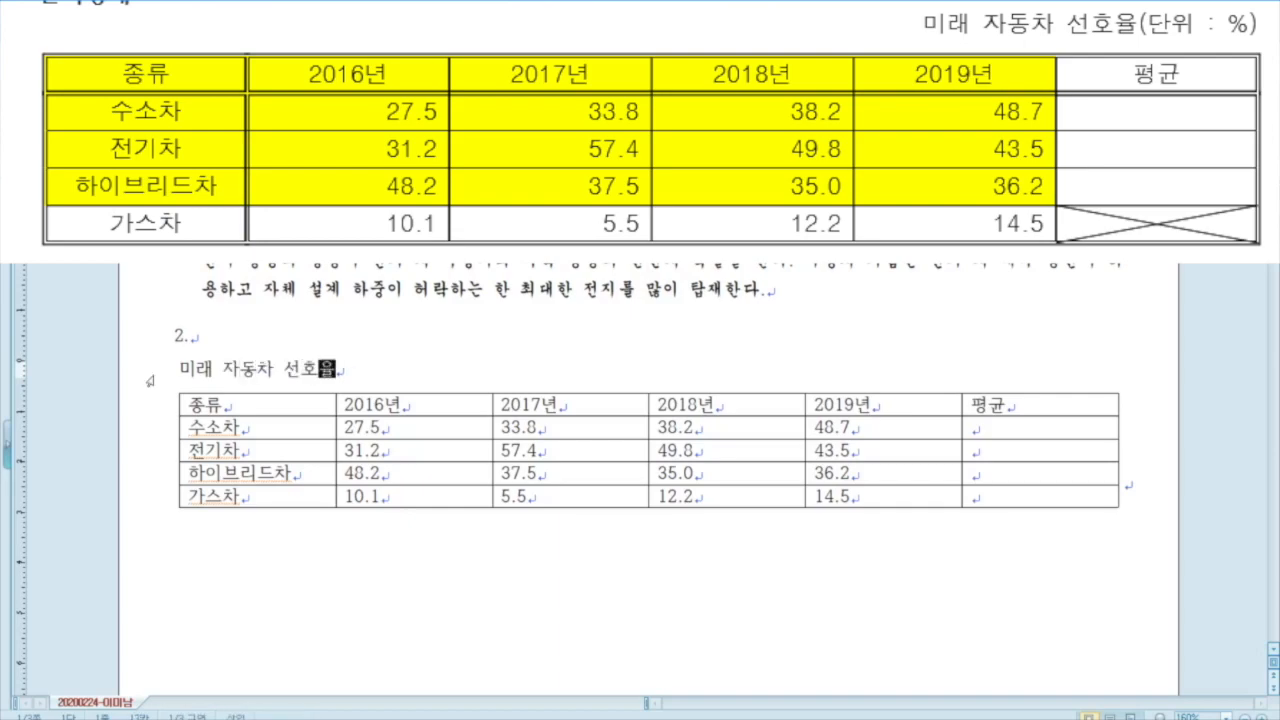
{"action": "type", "text": "(단위 "}
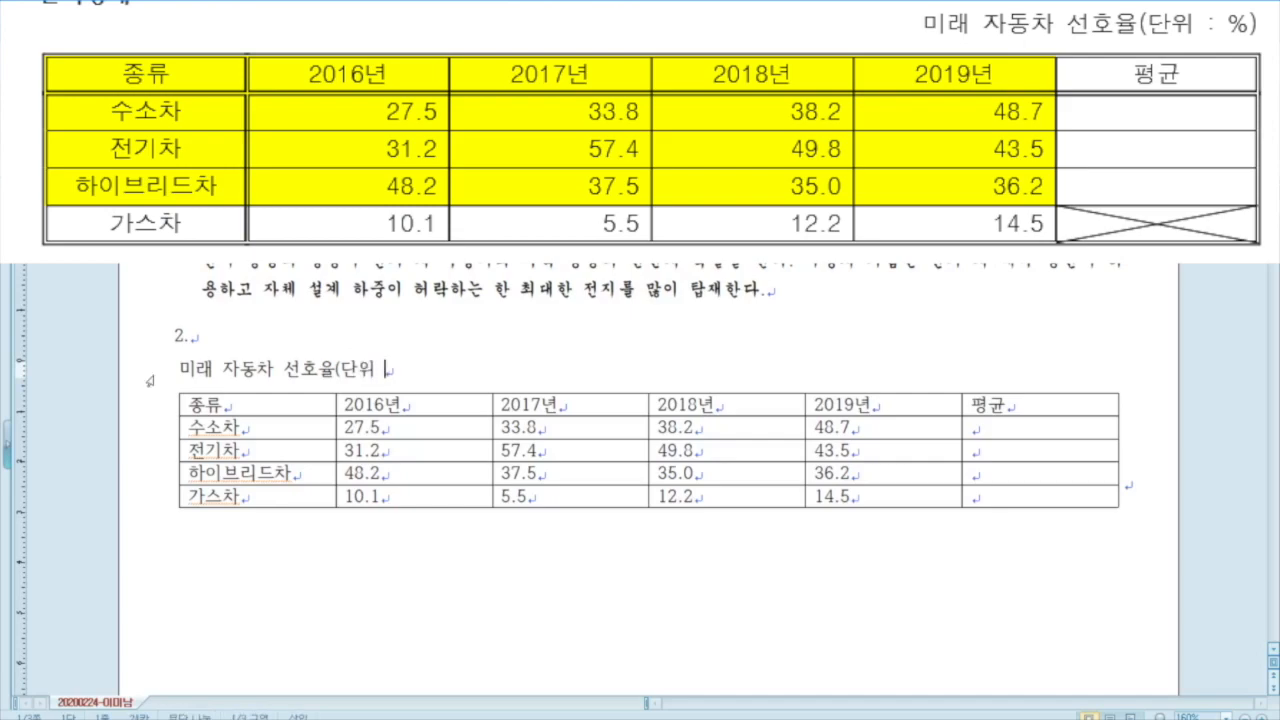
{"action": "type", "text": ": %)"}
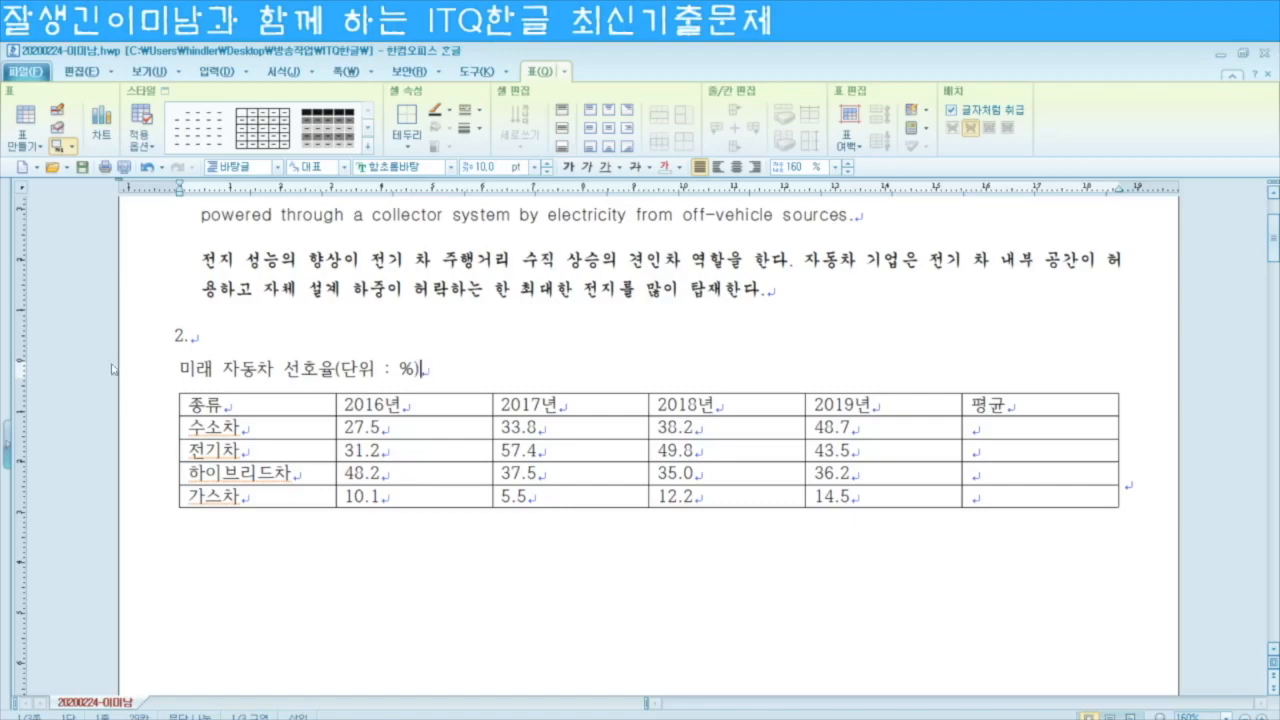
Step: Set the caption line to 돋움 and right-align it
{"action": "triple_click", "coordinate": [308, 370]}
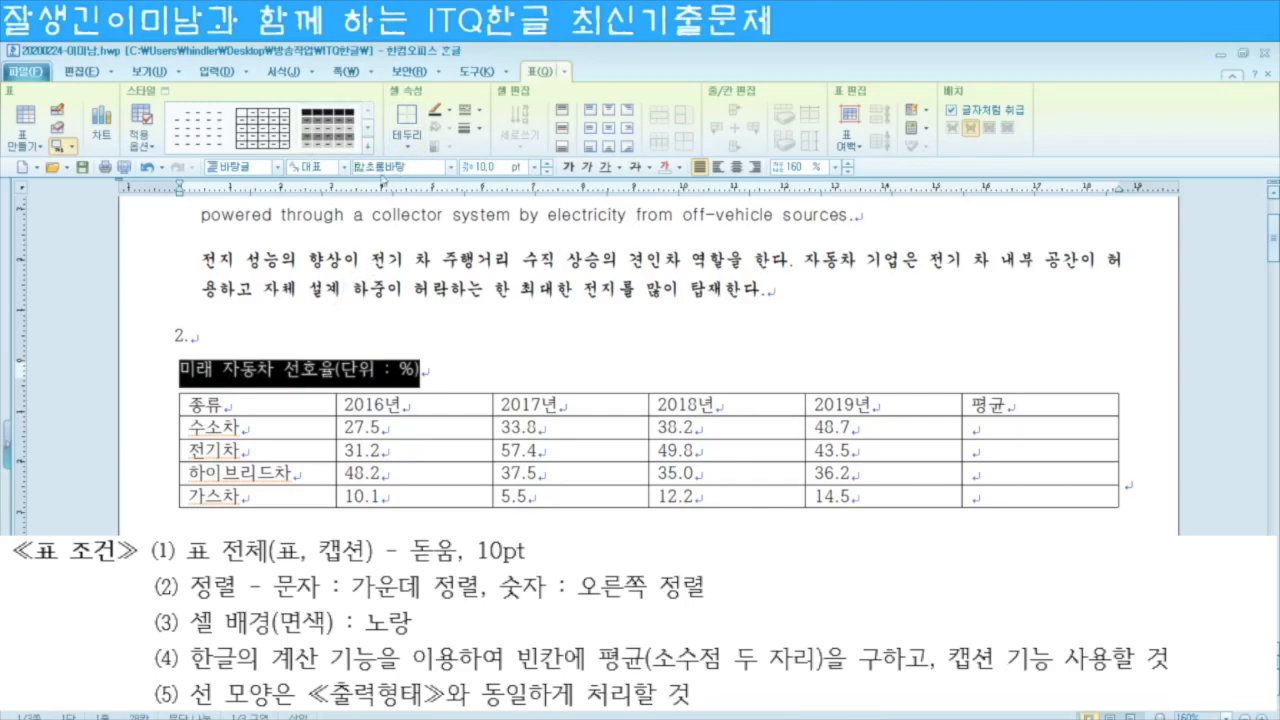
{"action": "left_click", "coordinate": [386, 167]}
{"action": "type", "text": "돋움"}
{"action": "key", "text": "Return"}
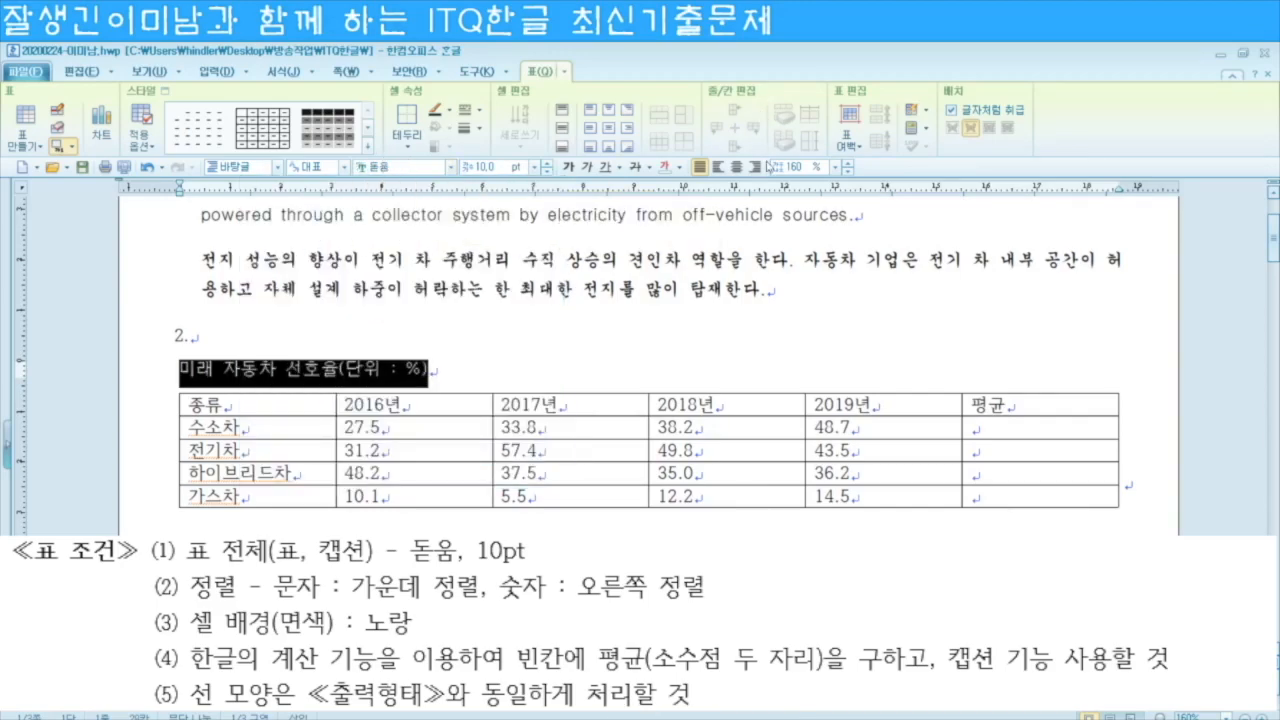
{"action": "left_click", "coordinate": [756, 167]}
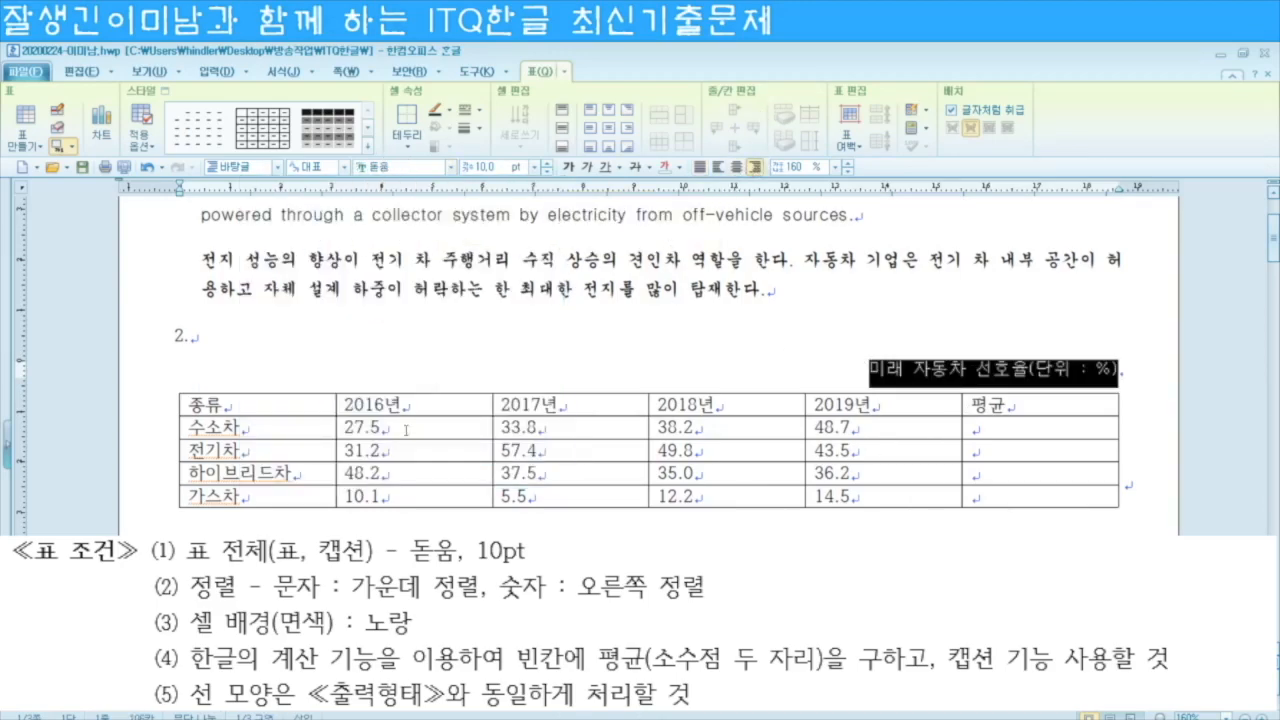
Step: Set the font of every table cell to 돋움
{"action": "left_click_drag", "start_coordinate": [300, 406], "coordinate": [1012, 495]}
{"action": "left_click", "coordinate": [414, 170]}
{"action": "type", "text": "돋움"}
{"action": "key", "text": "Return"}
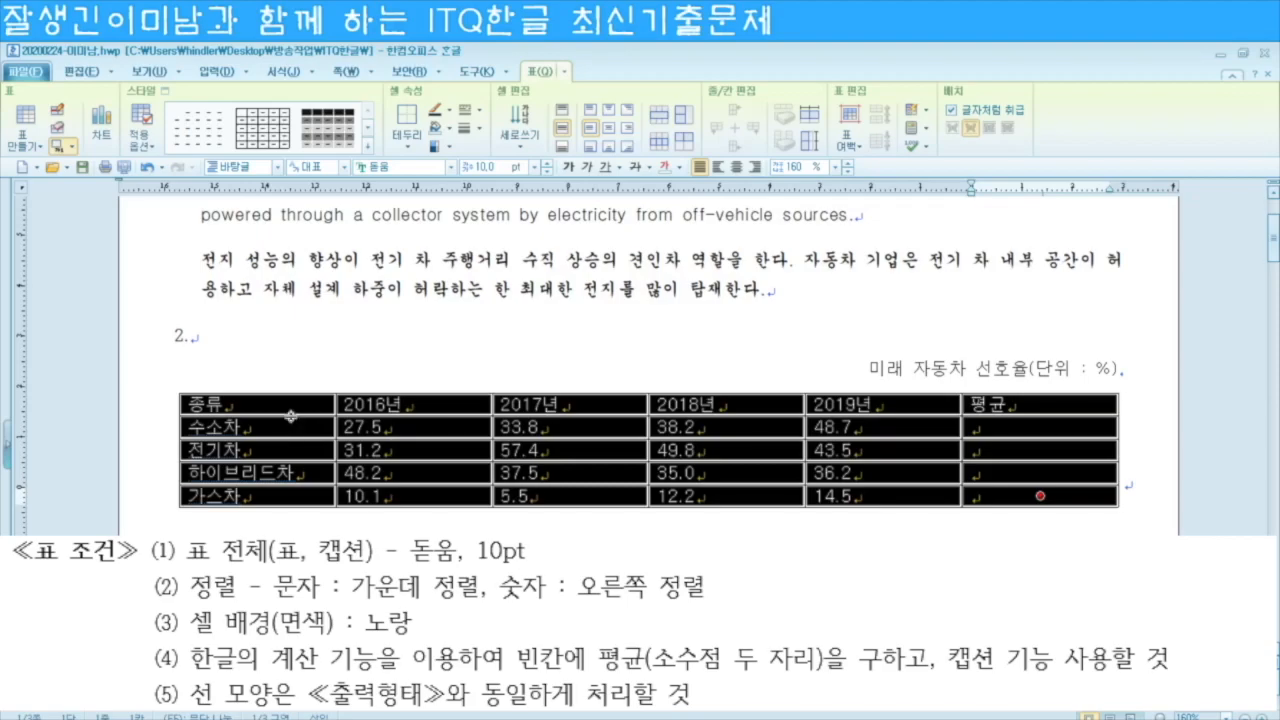
Step: Center all table text, then right-align the cells holding numeric values
{"action": "left_click", "coordinate": [741, 167]}
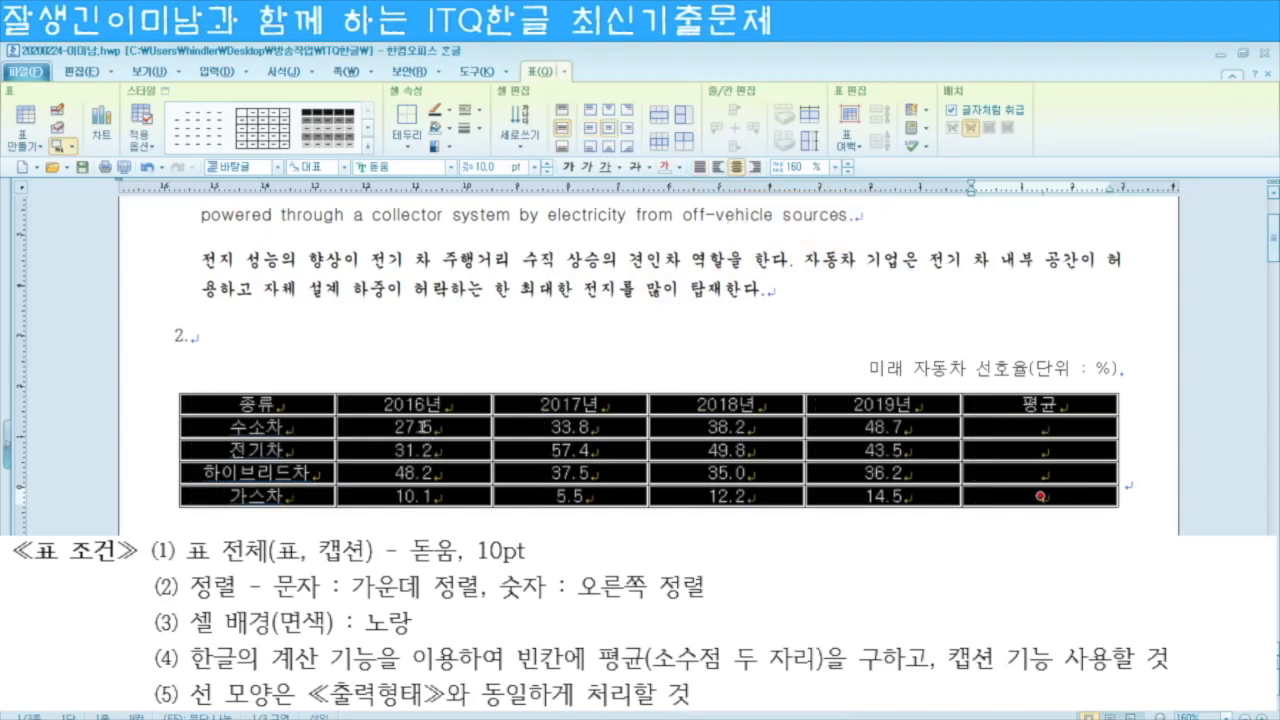
{"action": "left_click_drag", "start_coordinate": [424, 428], "coordinate": [1040, 495]}
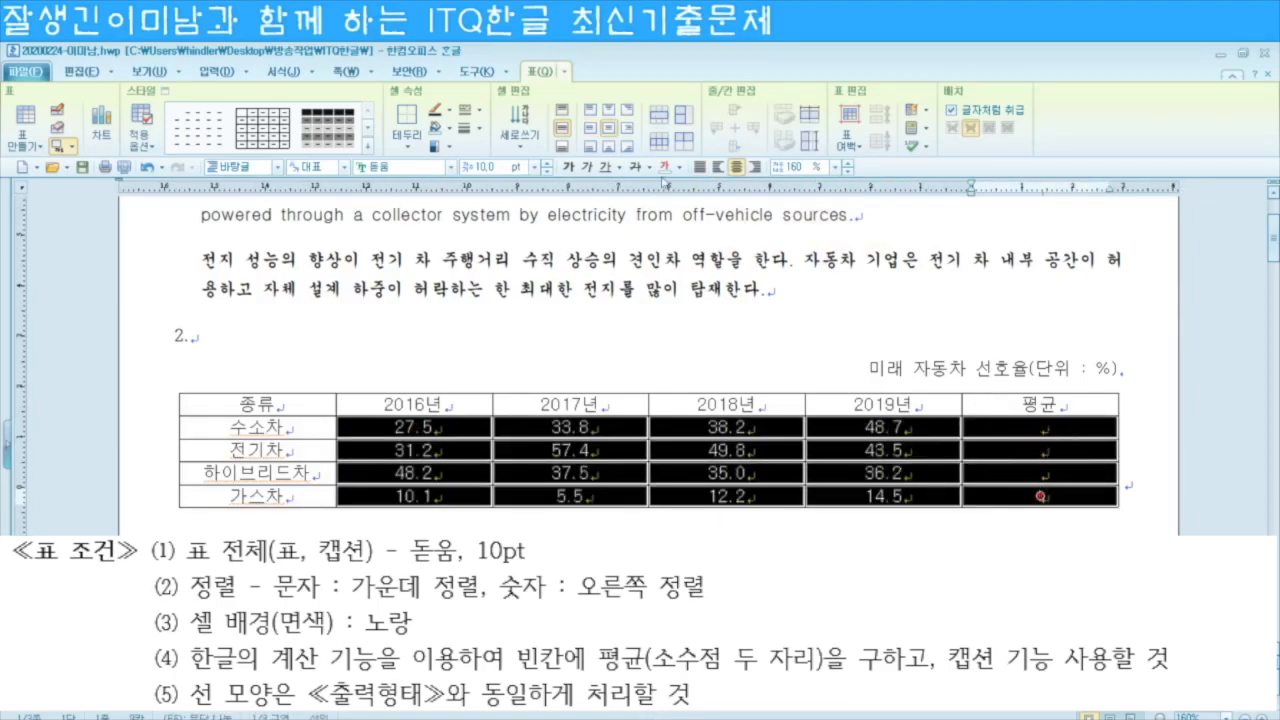
{"action": "left_click", "coordinate": [754, 167]}
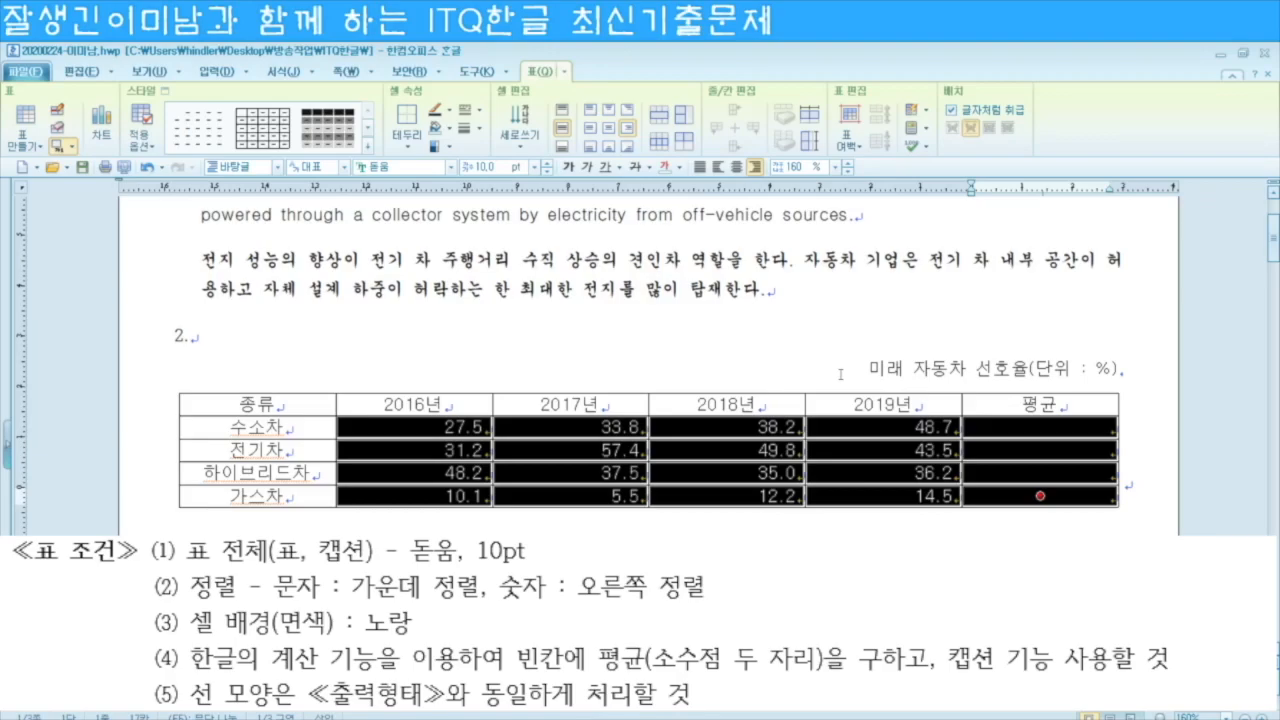
{"action": "left_click_drag", "start_coordinate": [300, 405], "coordinate": [865, 470]}
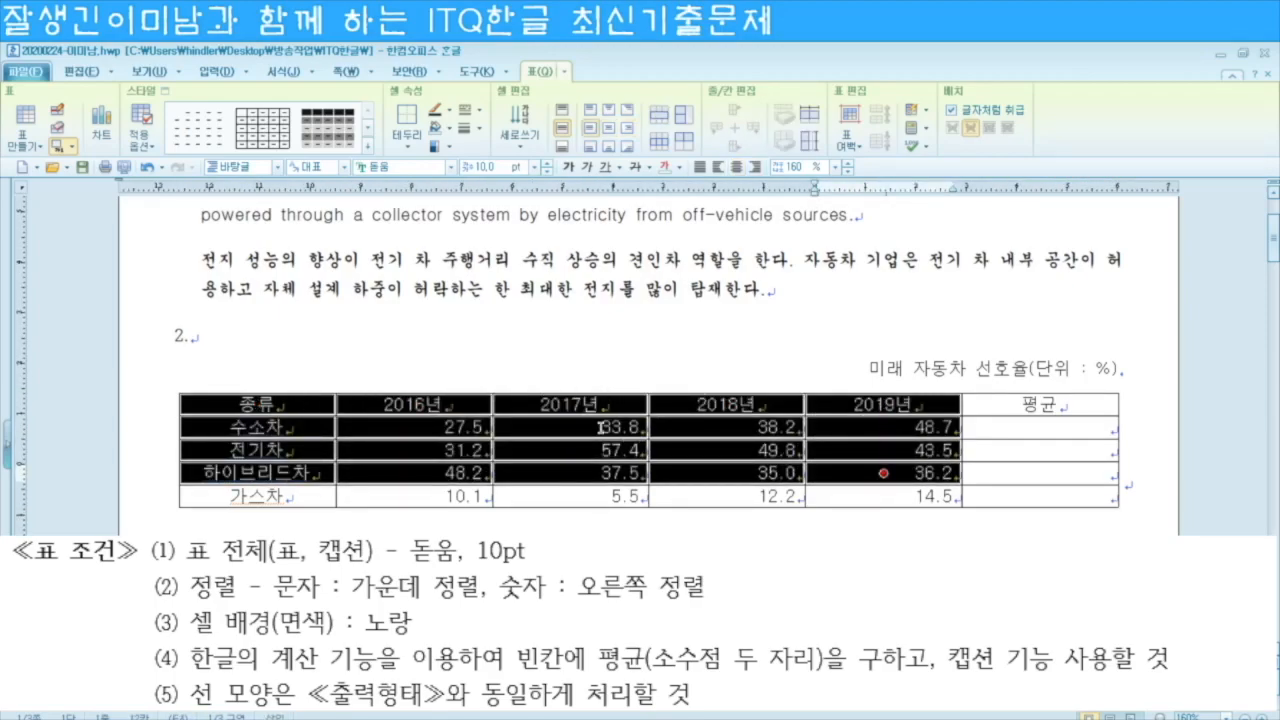
Step: Give the header row and 수소차, 전기차, 하이브리드차 rows a yellow fill, excluding the 평균 column
{"action": "key", "text": "l"}
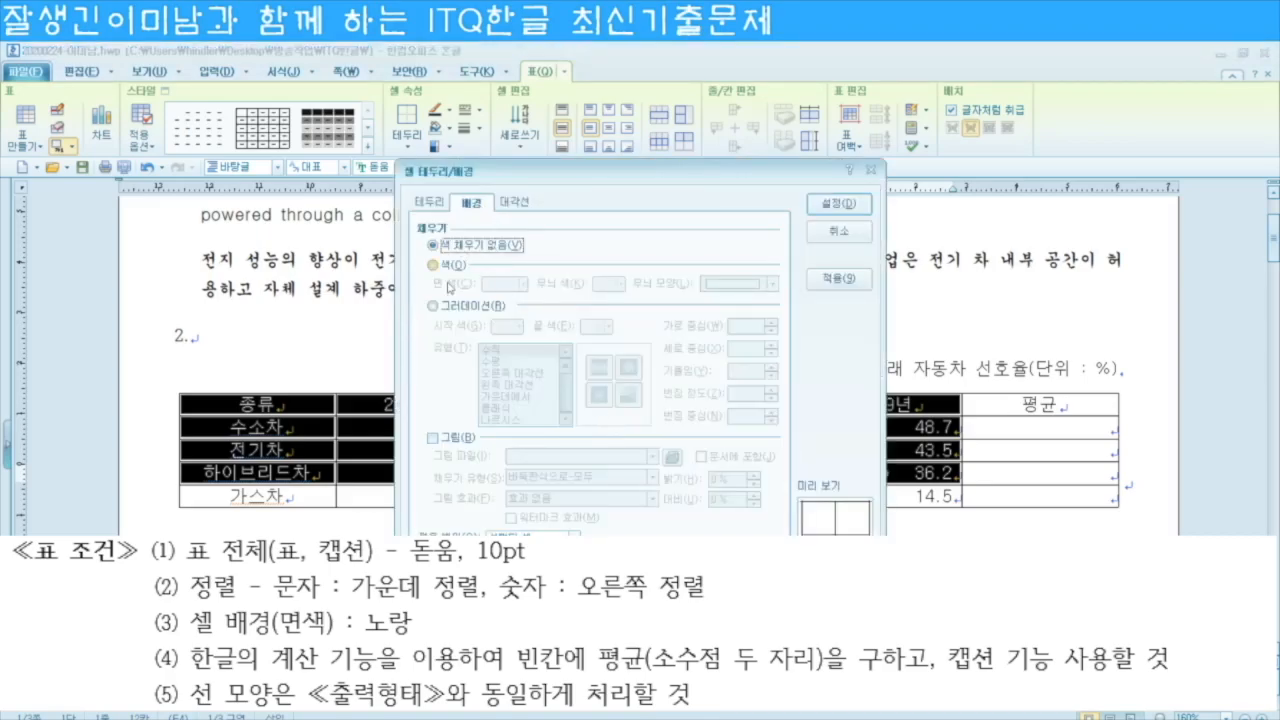
{"action": "left_click", "coordinate": [438, 268]}
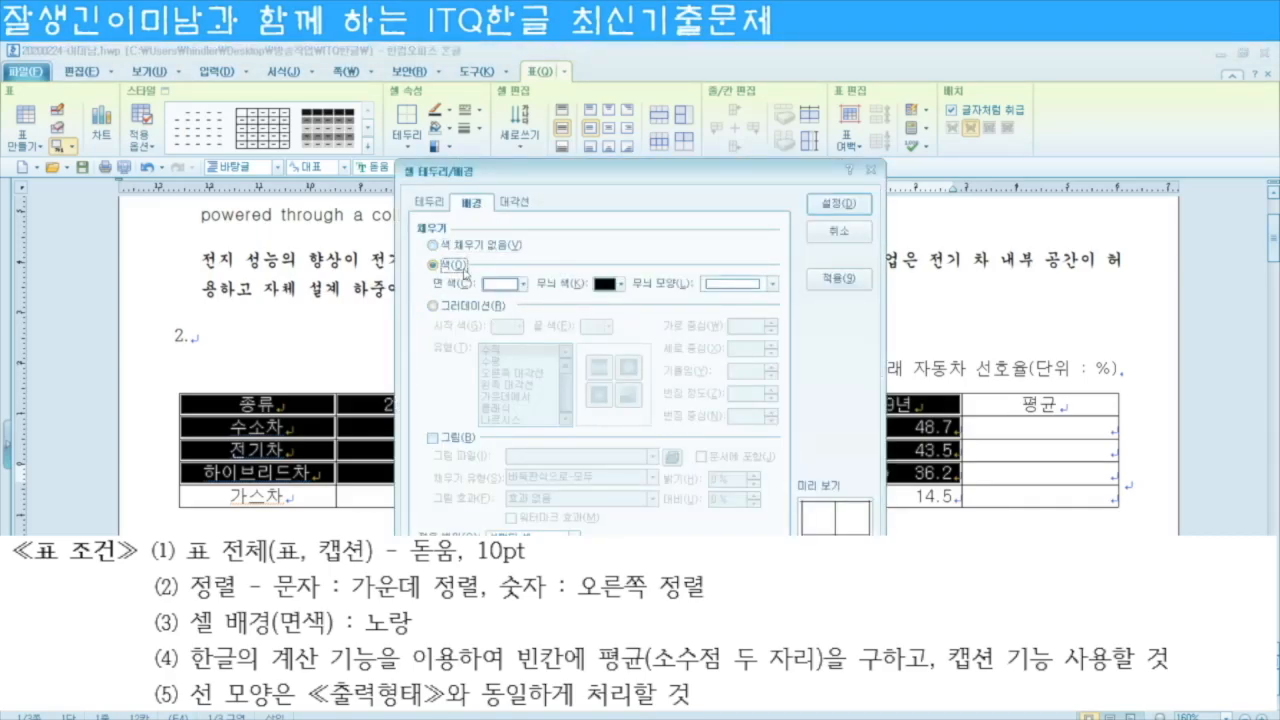
{"action": "left_click", "coordinate": [522, 284]}
{"action": "left_click", "coordinate": [492, 435]}
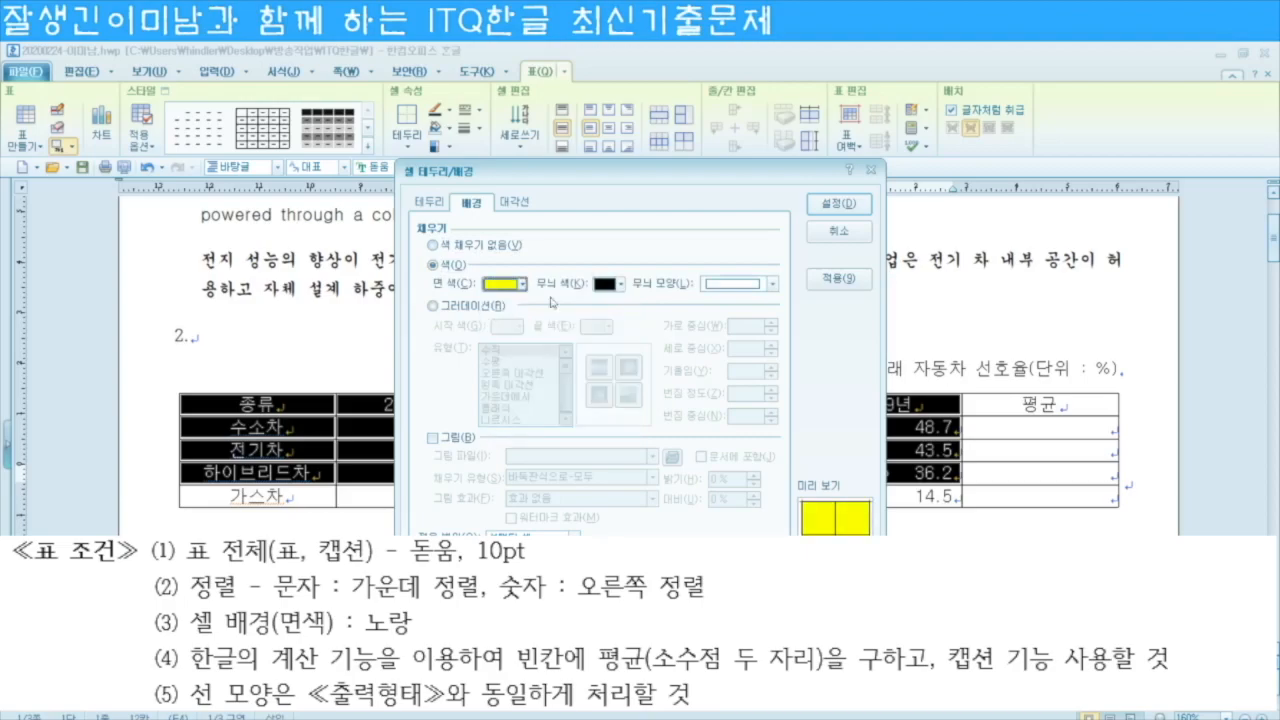
{"action": "left_click", "coordinate": [834, 205]}
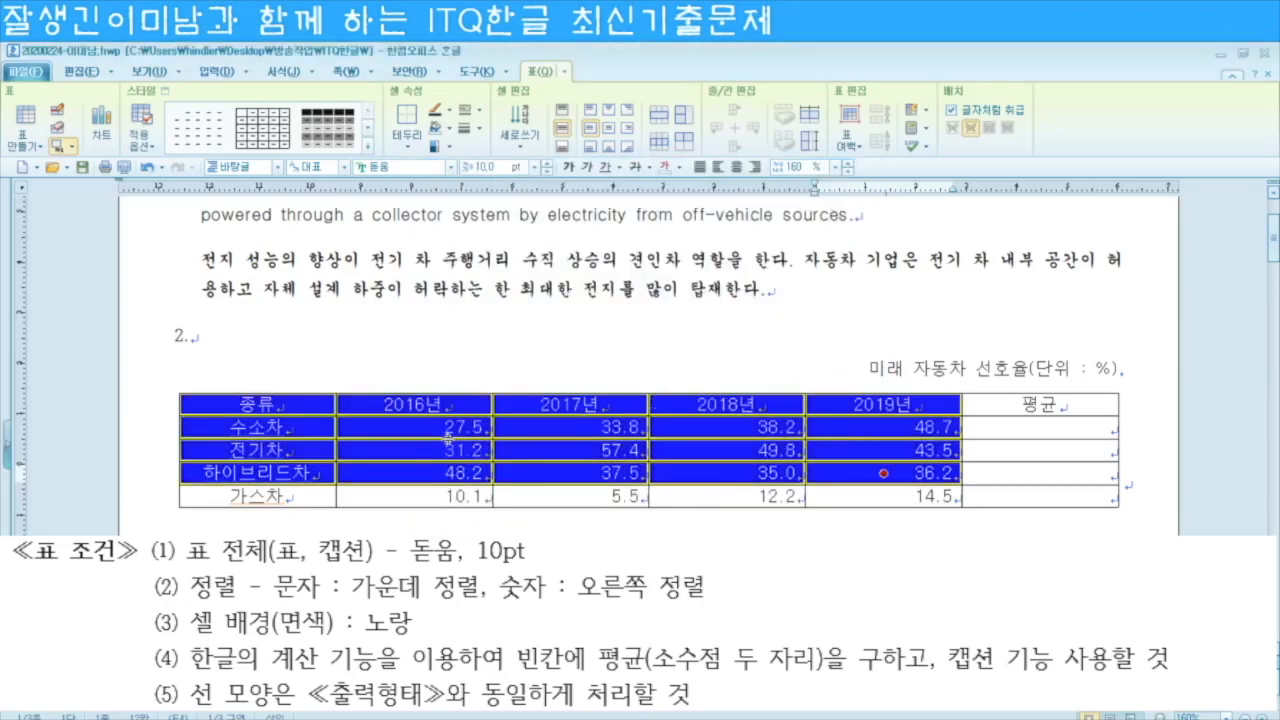
{"action": "left_click", "coordinate": [414, 427]}
{"action": "left_click_drag", "start_coordinate": [414, 427], "coordinate": [1040, 473]}
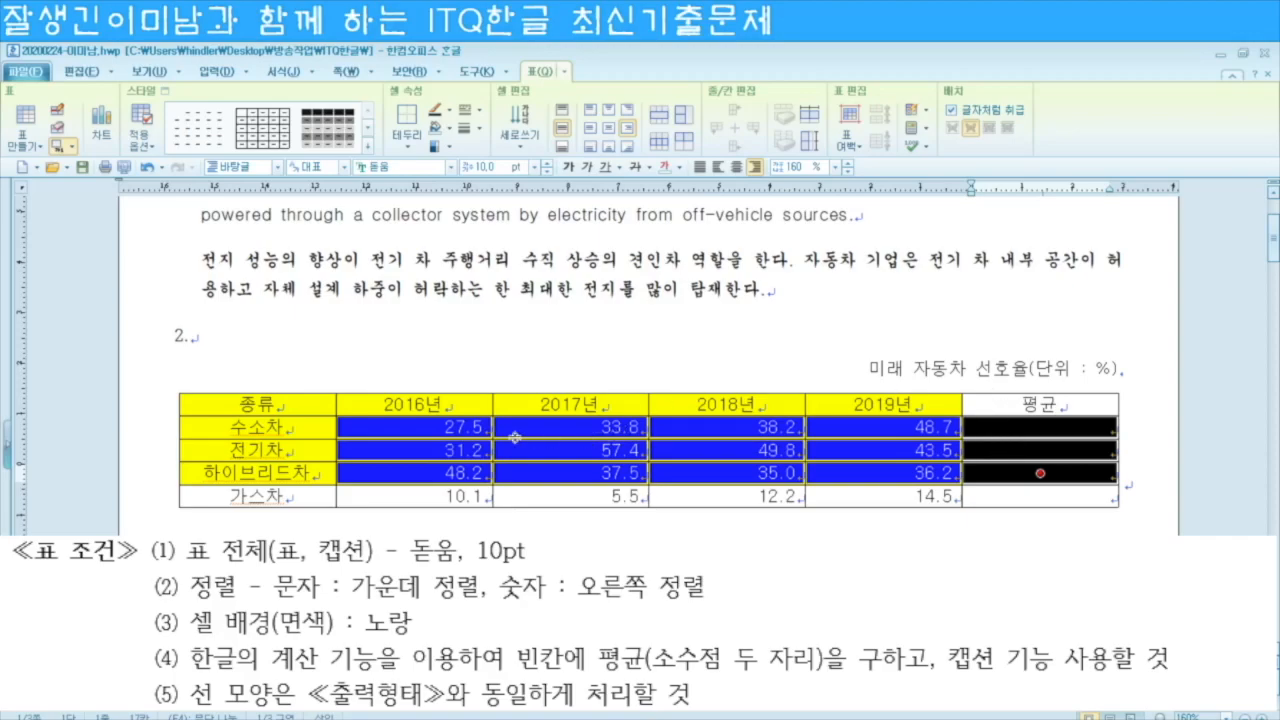
Step: Fill the three rows' 평균 cells with block averages 37.05, 45.48 and 39.23
{"action": "left_click_drag", "start_coordinate": [450, 428], "coordinate": [1036, 474]}
{"action": "right_click", "coordinate": [1026, 425]}
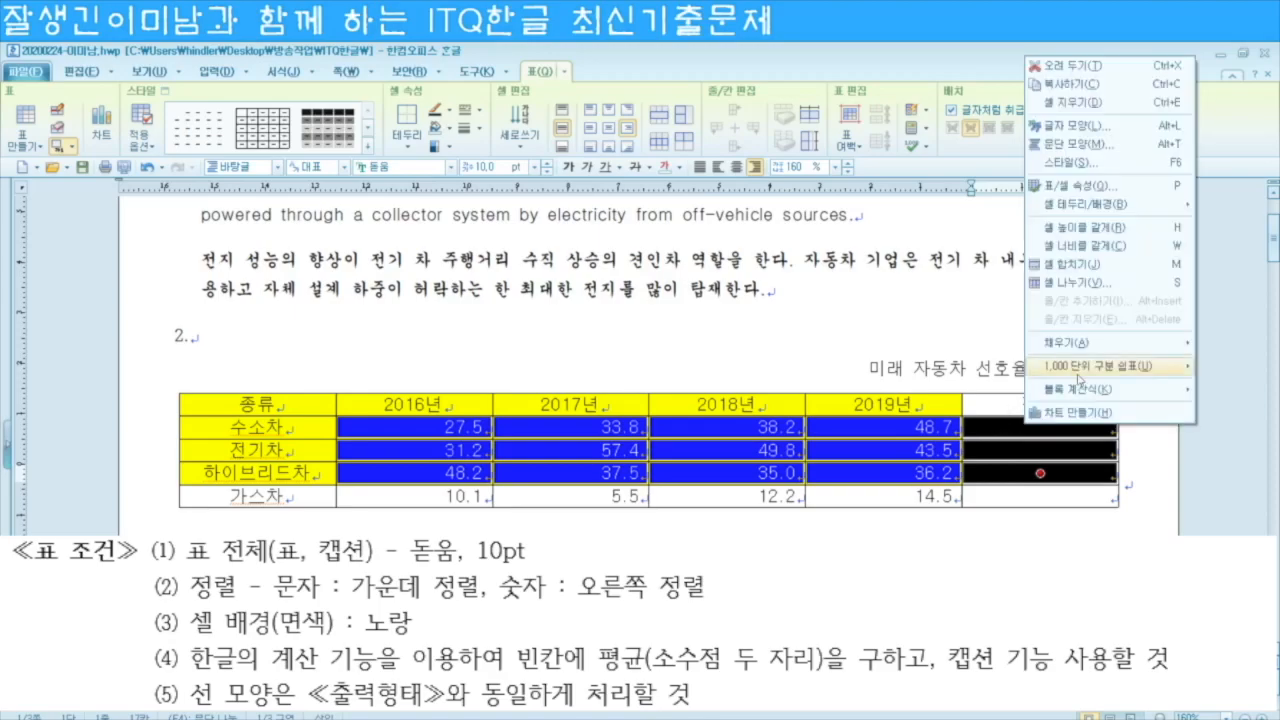
{"action": "mouse_move", "coordinate": [1124, 400]}
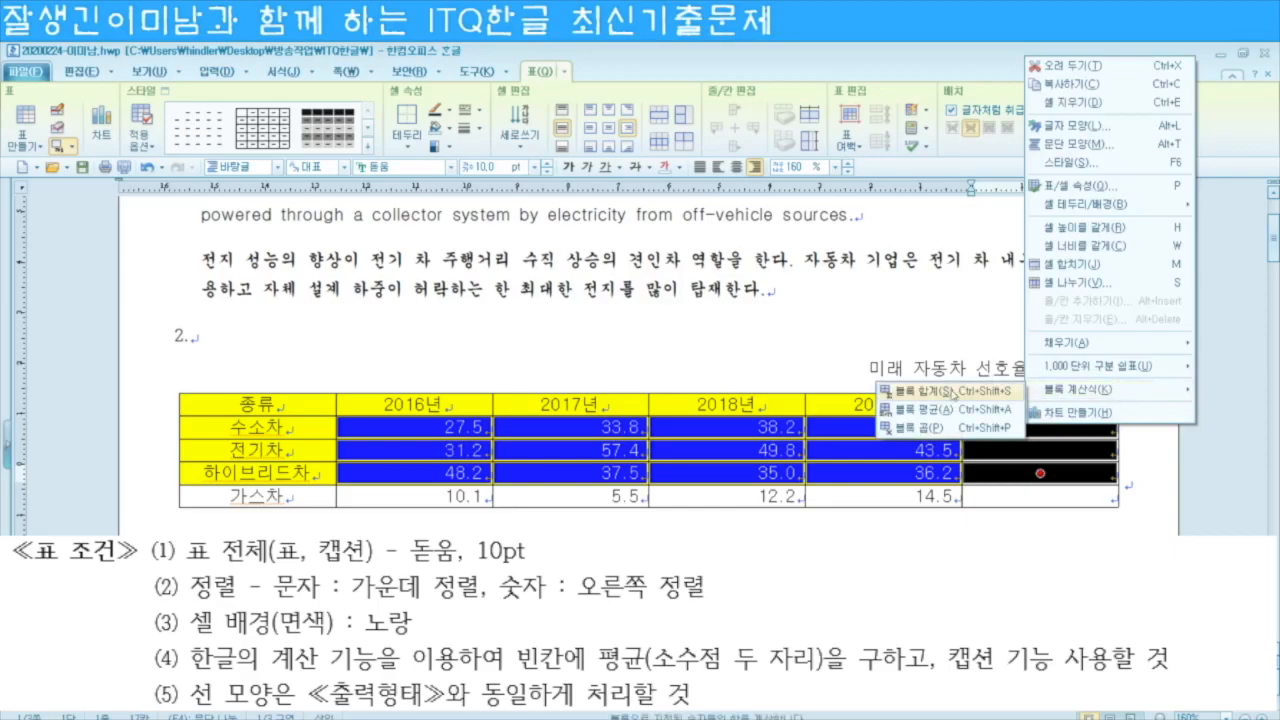
{"action": "left_click", "coordinate": [925, 419]}
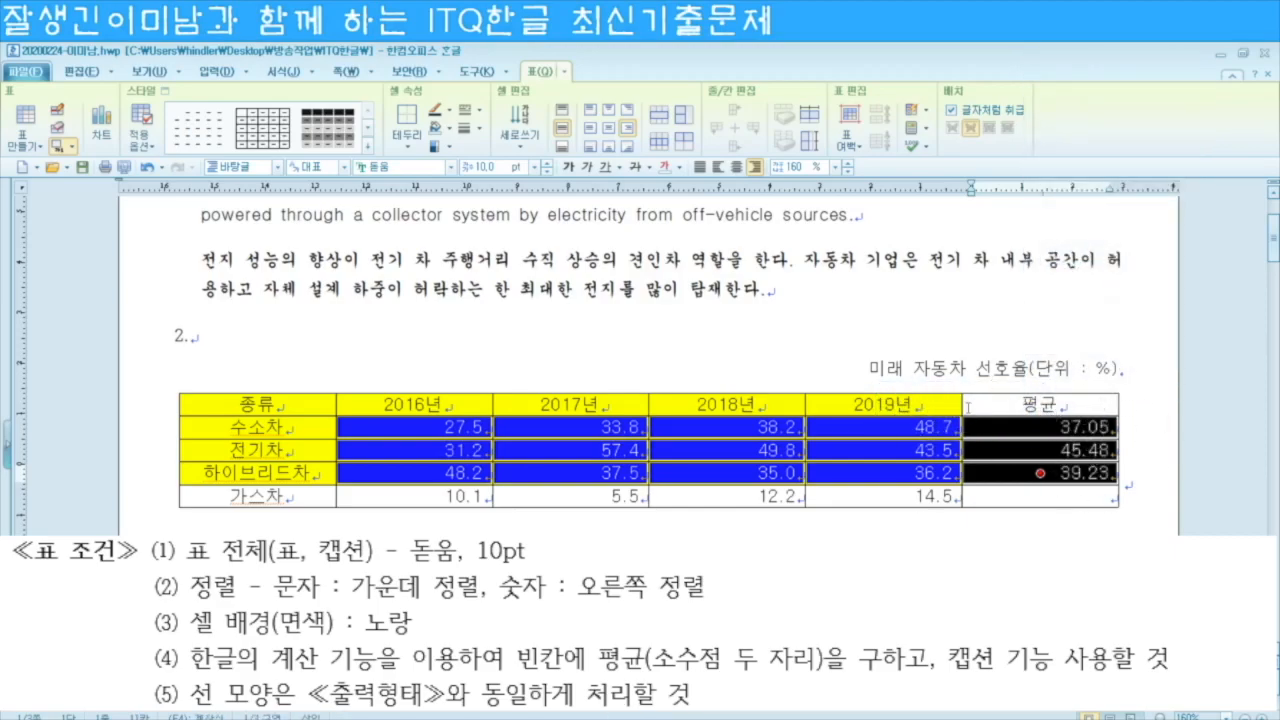
{"action": "left_click", "coordinate": [1031, 497]}
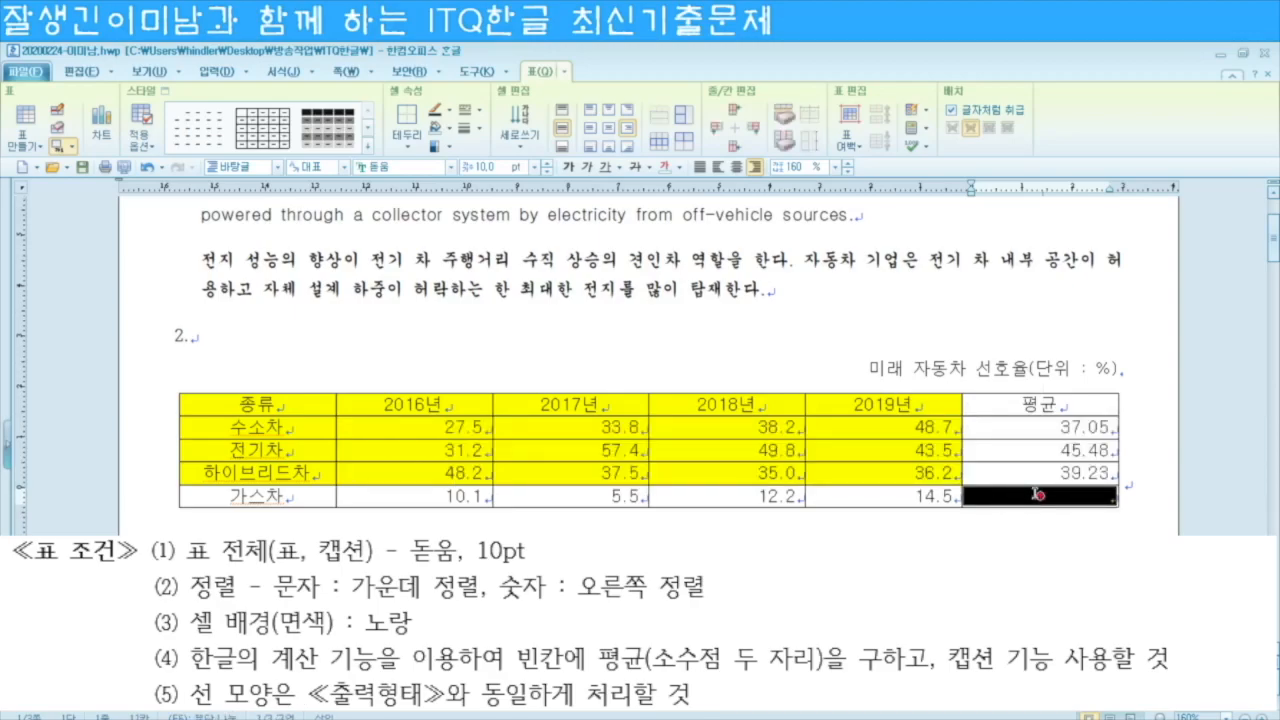
Step: Cross out the empty 평균 cell of the 가스차 row with two diagonals
{"action": "key", "text": "l"}
{"action": "left_click", "coordinate": [514, 202]}
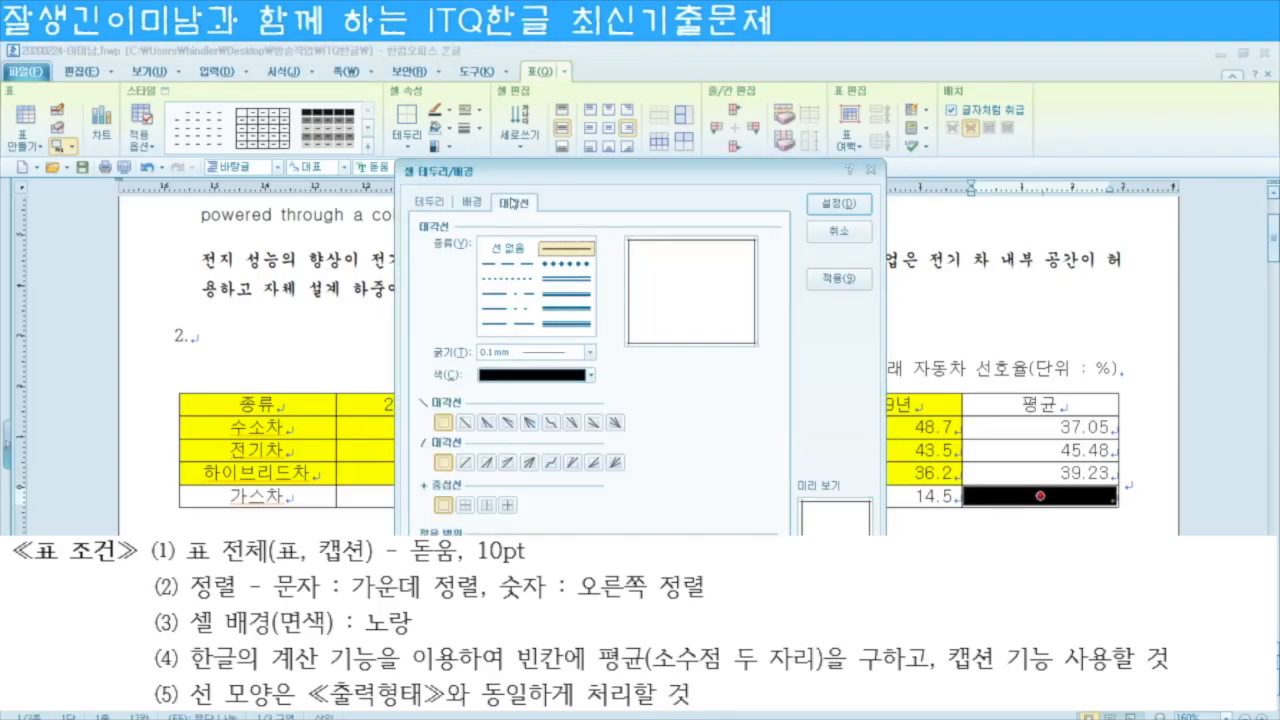
{"action": "left_click", "coordinate": [466, 422]}
{"action": "left_click", "coordinate": [465, 462]}
{"action": "left_click", "coordinate": [842, 216]}
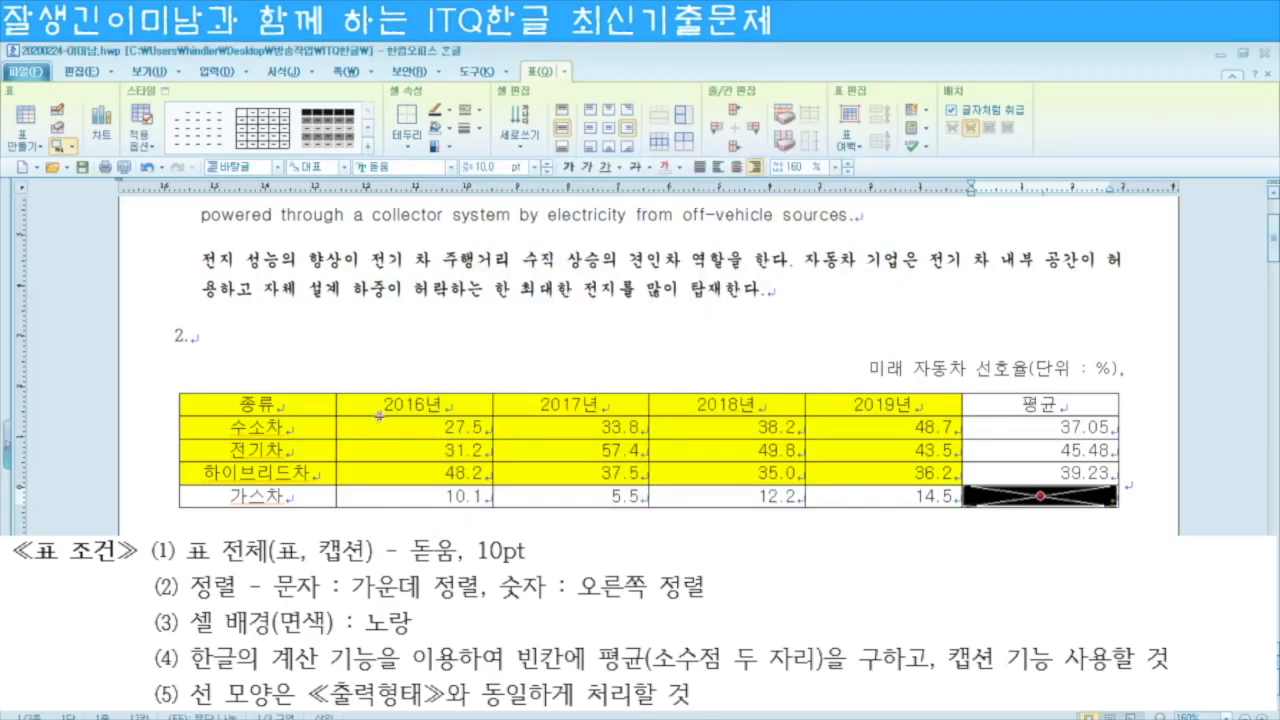
Step: Give the whole table a double-line outer border
{"action": "left_click_drag", "start_coordinate": [304, 410], "coordinate": [1010, 494]}
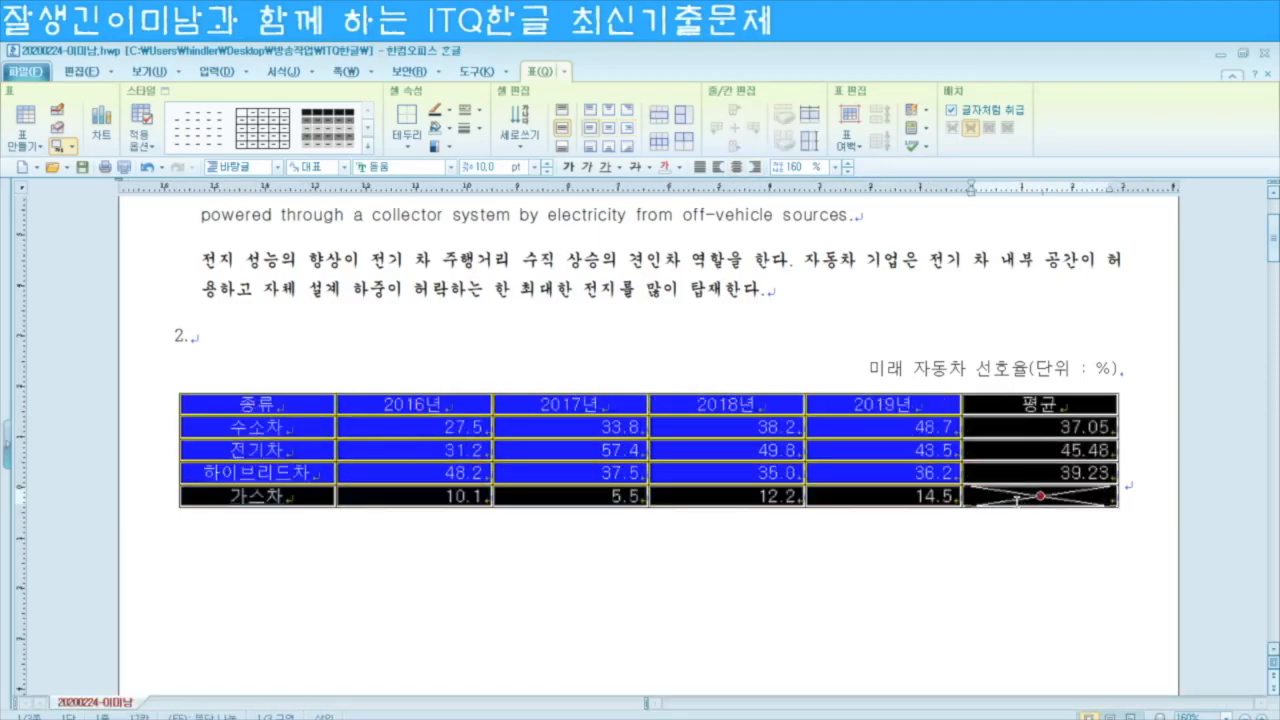
{"action": "key", "text": "l"}
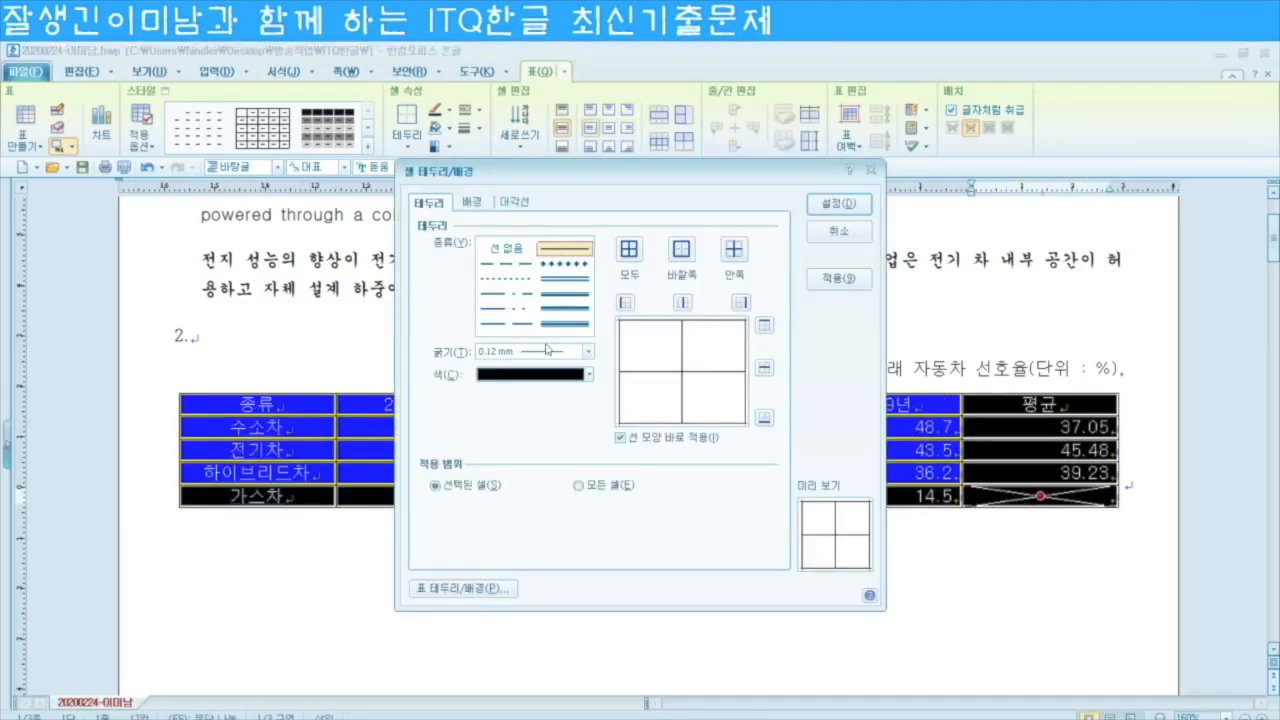
{"action": "left_click", "coordinate": [558, 287]}
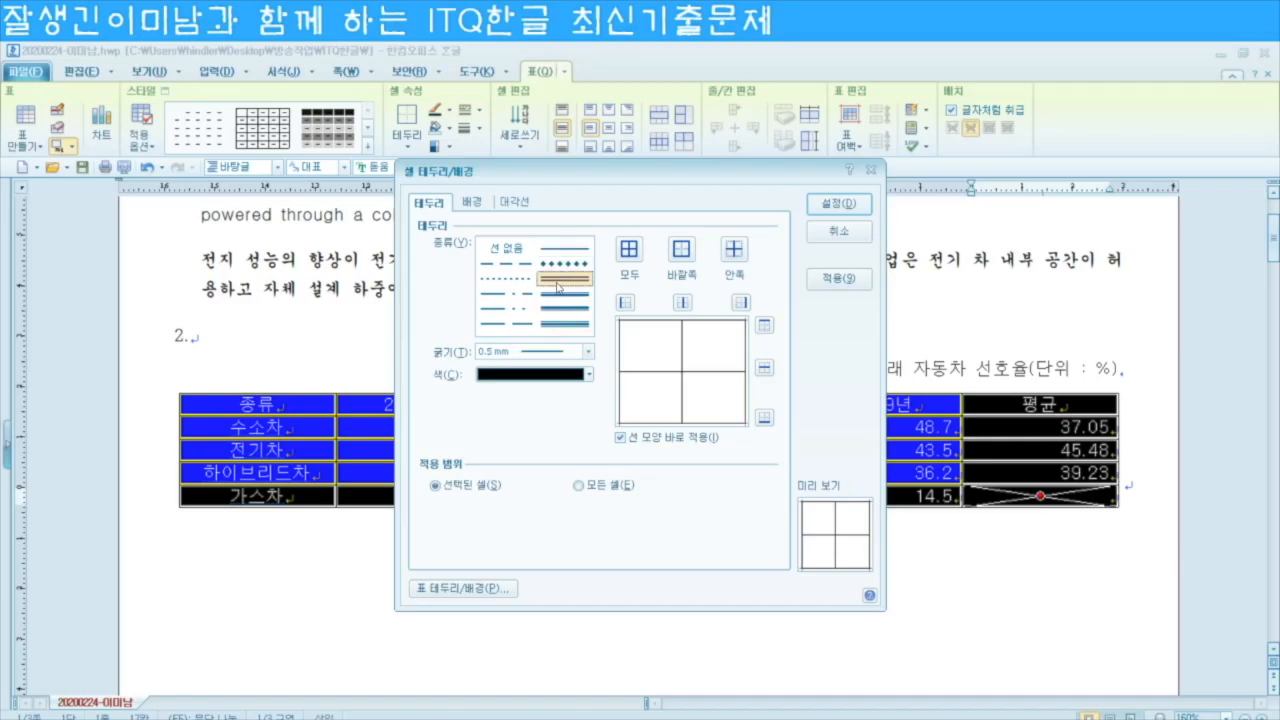
{"action": "left_click", "coordinate": [681, 250]}
{"action": "left_click", "coordinate": [853, 205]}
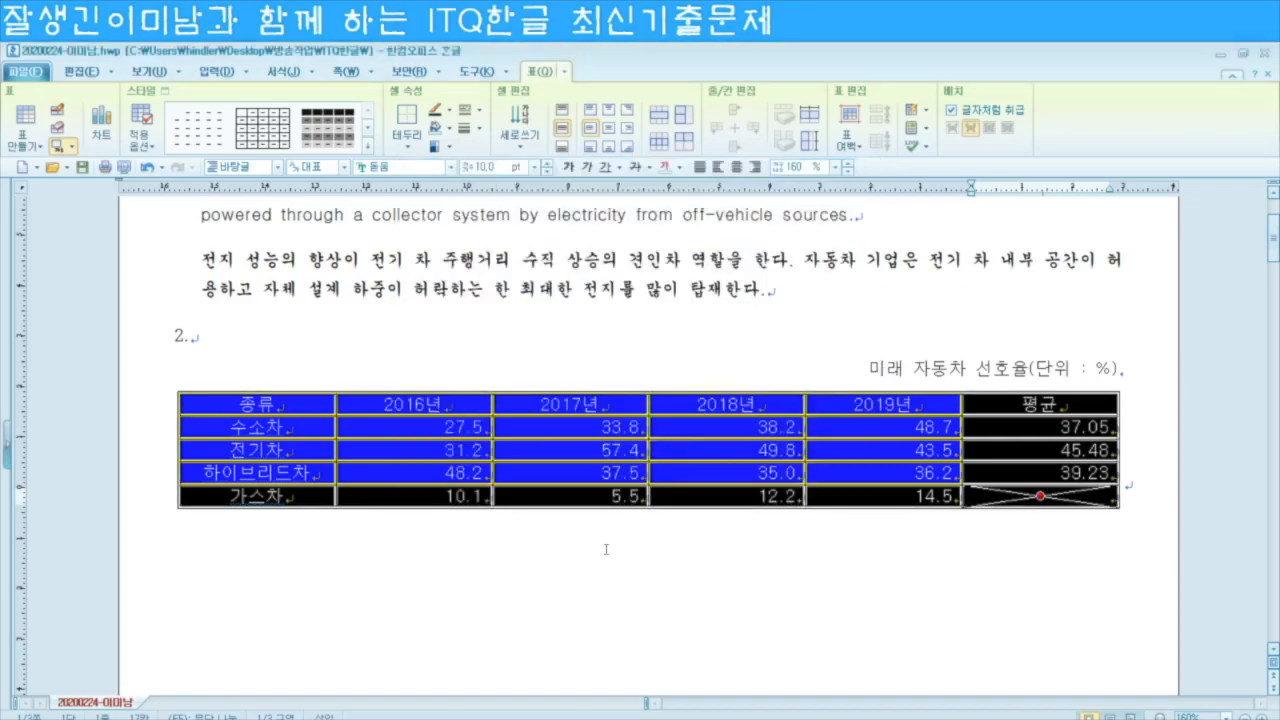
{"action": "left_click", "coordinate": [540, 560]}
Step: Add double lines under the header row and along the first column's right edge
{"action": "left_click_drag", "start_coordinate": [305, 405], "coordinate": [1077, 400]}
{"action": "key", "text": "l"}
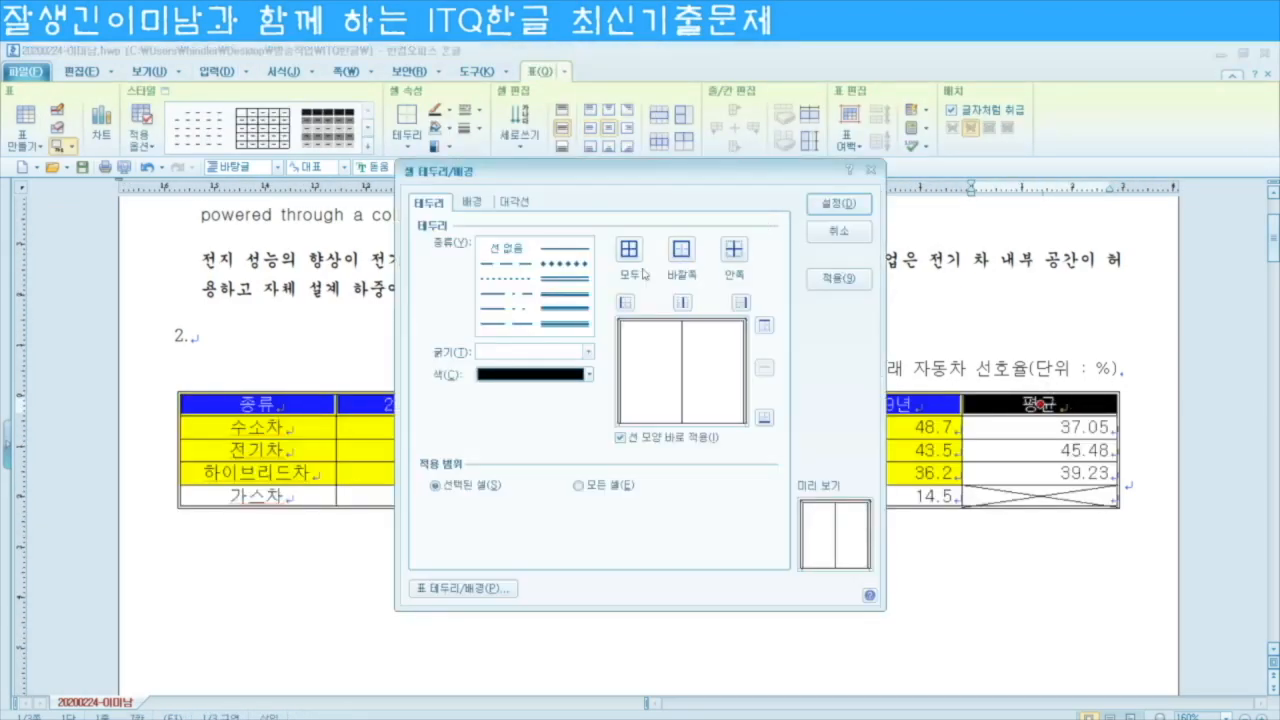
{"action": "left_click", "coordinate": [845, 203]}
{"action": "left_click_drag", "start_coordinate": [304, 406], "coordinate": [258, 495]}
{"action": "key", "text": "l"}
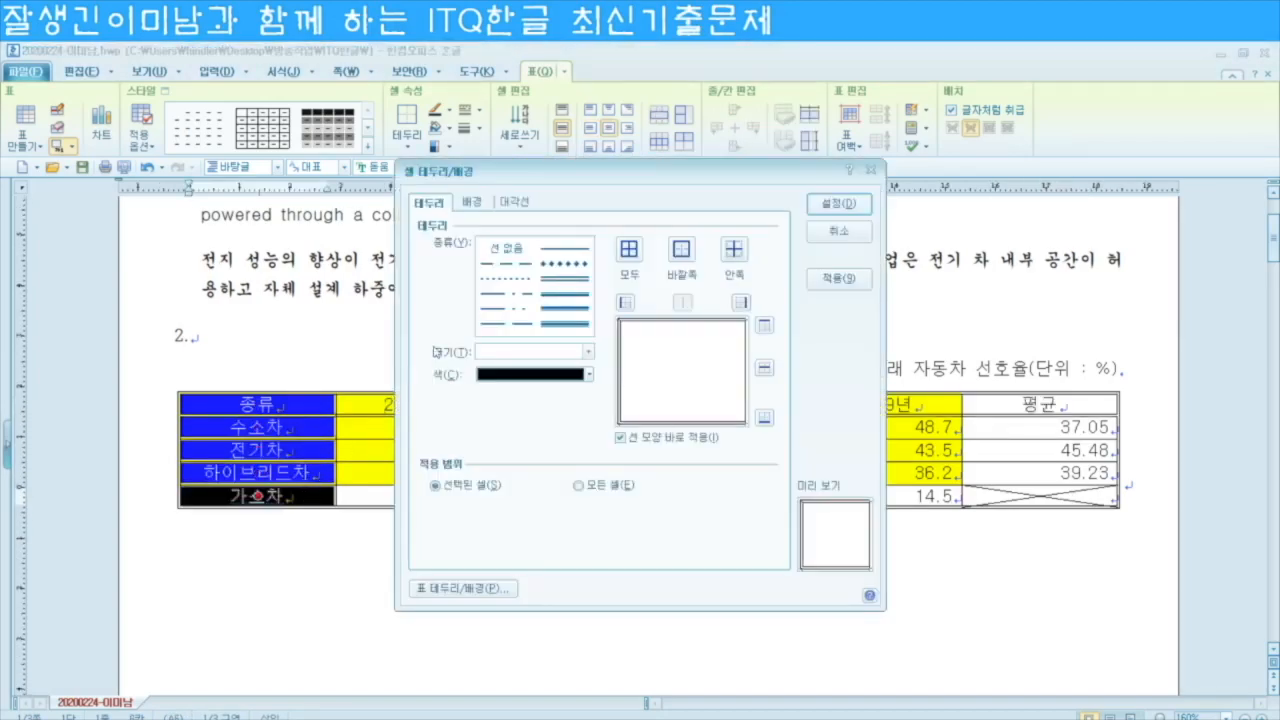
{"action": "left_click", "coordinate": [578, 284]}
{"action": "left_click", "coordinate": [743, 303]}
{"action": "left_click", "coordinate": [847, 205]}
{"action": "left_click", "coordinate": [738, 562]}
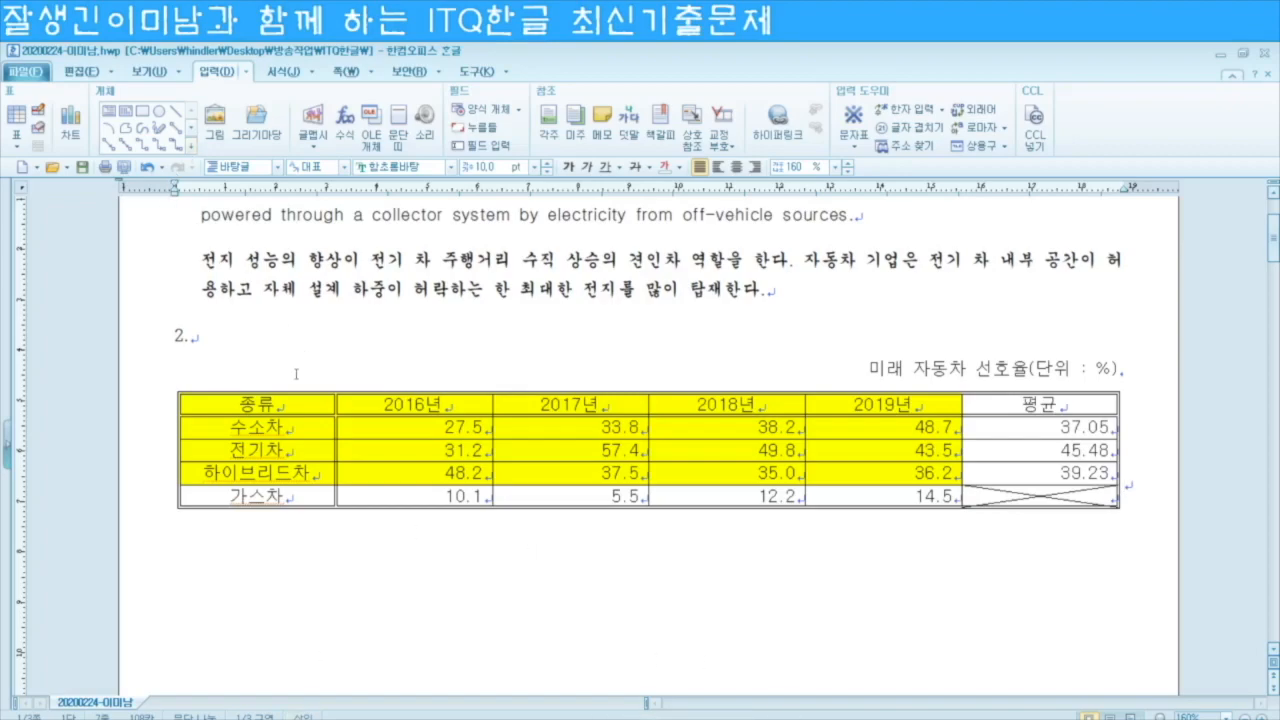
Step: Create a chart from the 종류 column and 2016년–2019년 figures for 수소차, 전기차, 하이브리드차
{"action": "left_click_drag", "start_coordinate": [302, 403], "coordinate": [883, 473]}
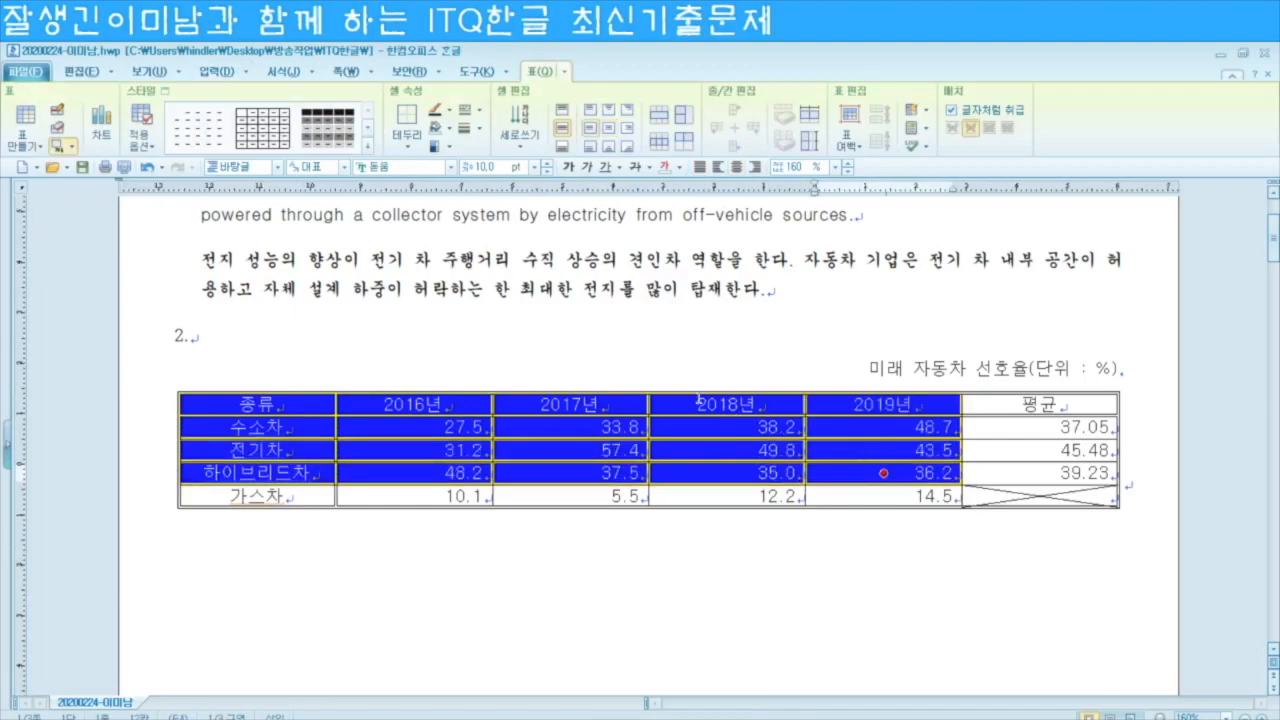
{"action": "right_click", "coordinate": [313, 404]}
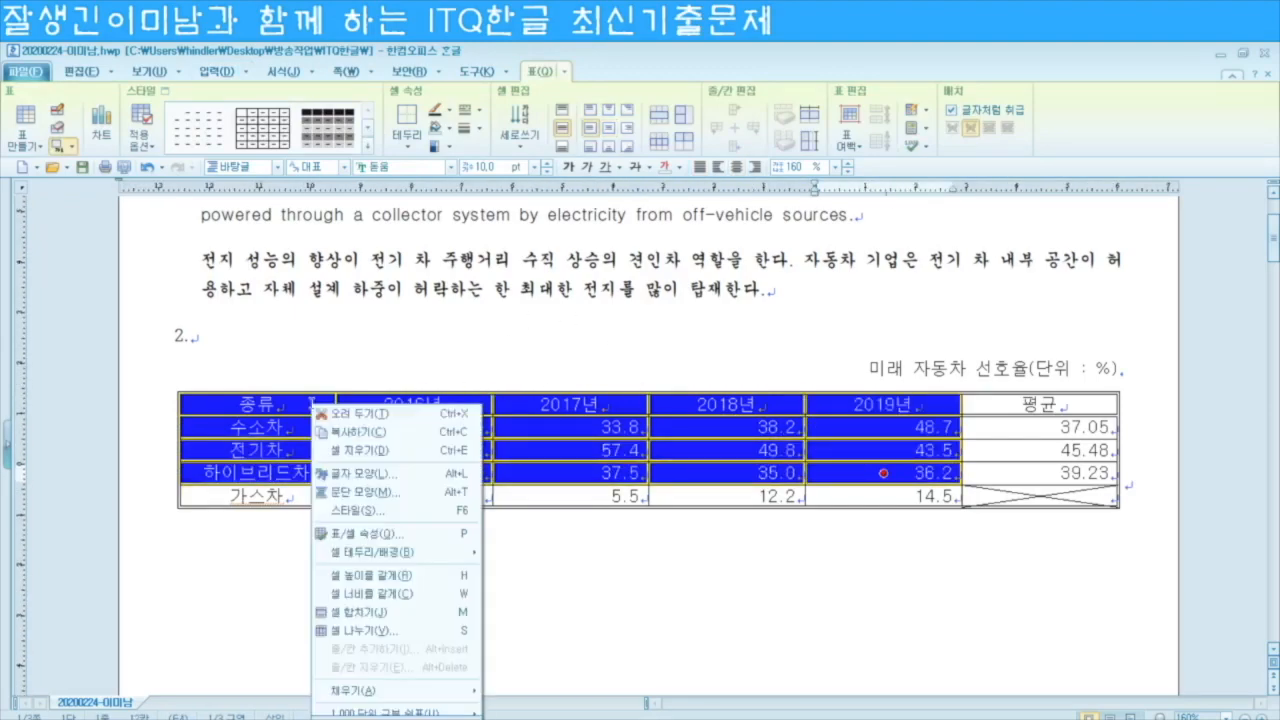
{"action": "mouse_move", "coordinate": [412, 718]}
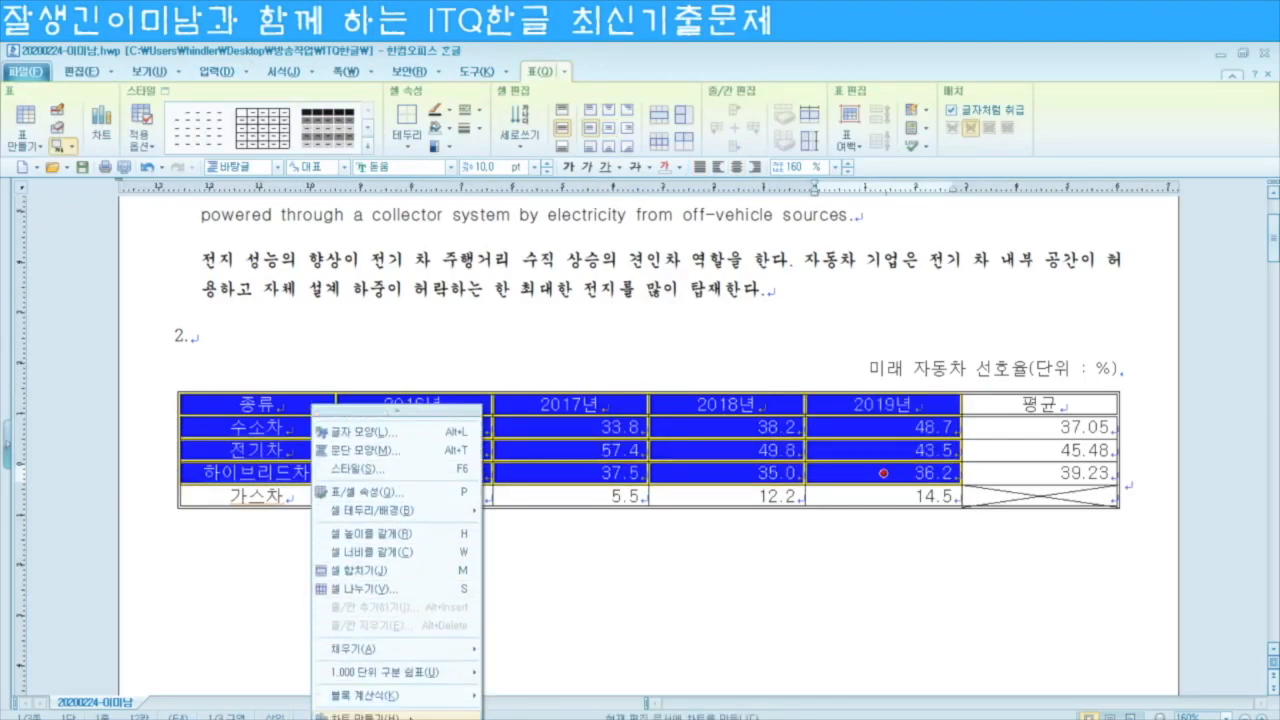
{"action": "left_click", "coordinate": [360, 717]}
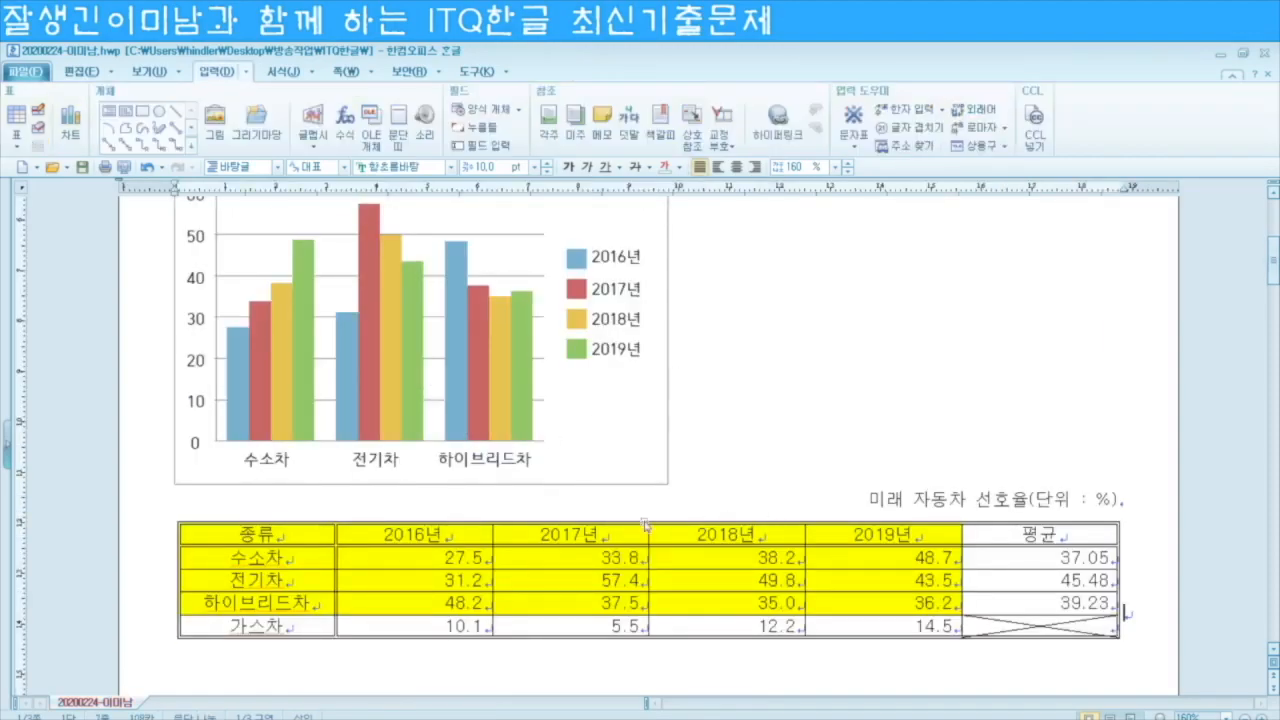
{"action": "scroll", "coordinate": [643, 438], "scroll_direction": "up", "scroll_amount": 1}
{"action": "left_click", "coordinate": [643, 318]}
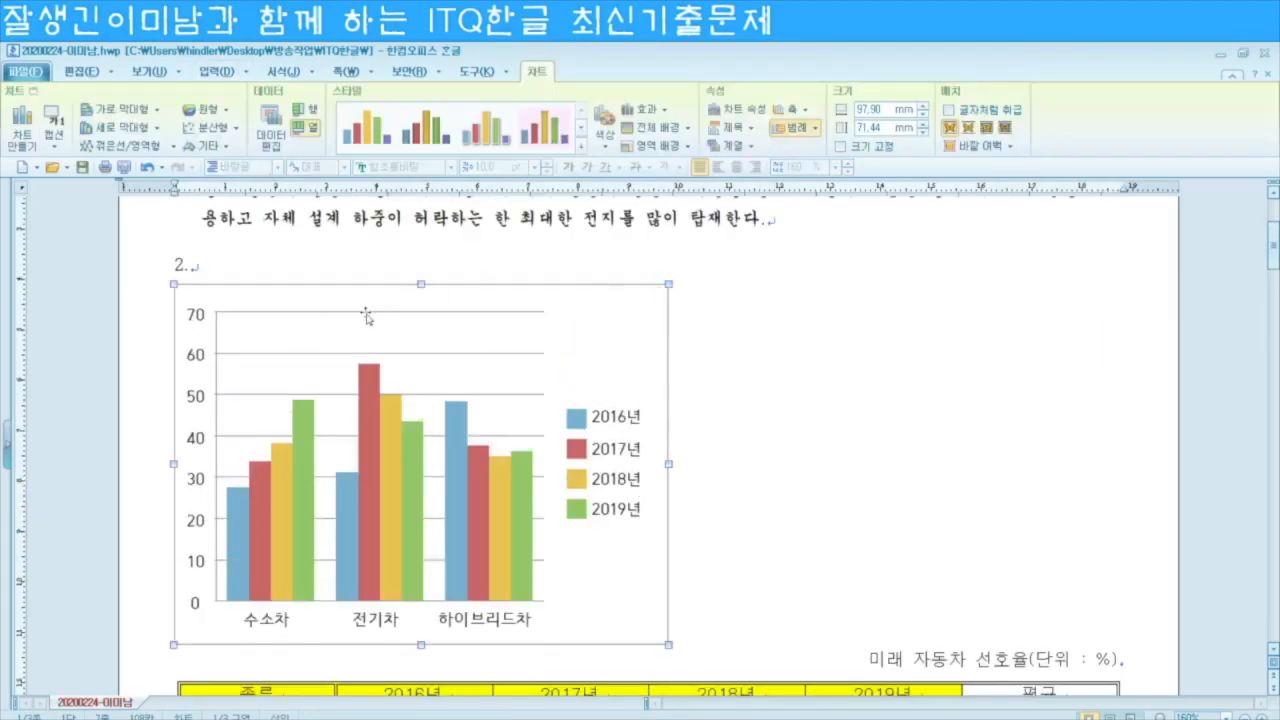
Step: Set the chart to 글자처럼 취급 and widen it to the right page margin
{"action": "double_click", "coordinate": [210, 284]}
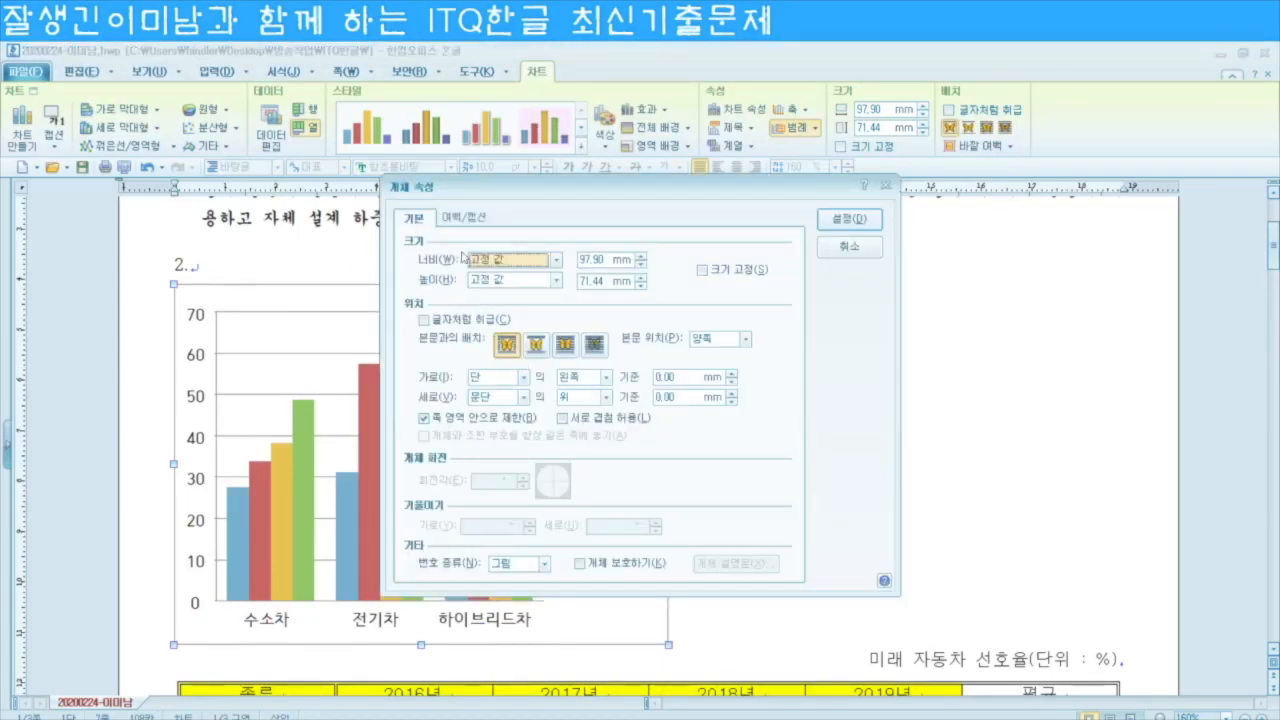
{"action": "left_click", "coordinate": [424, 319]}
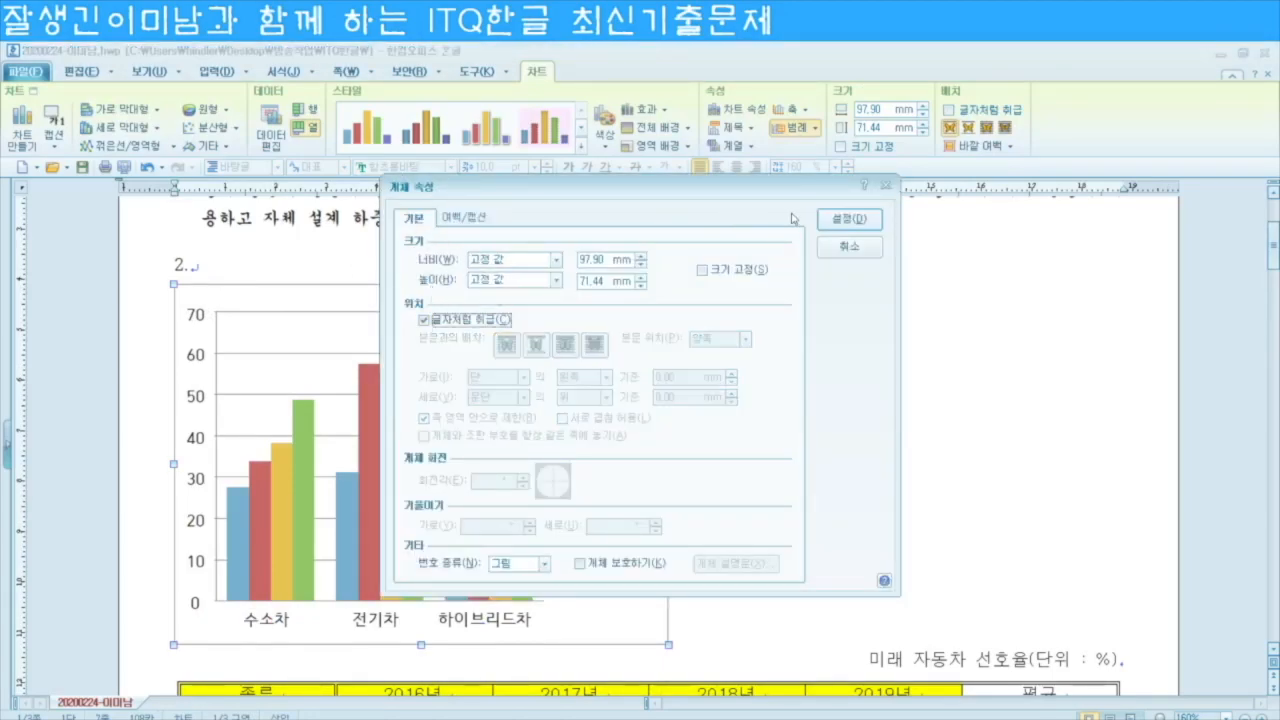
{"action": "left_click", "coordinate": [849, 218]}
{"action": "scroll", "coordinate": [634, 383], "scroll_direction": "down", "scroll_amount": 2}
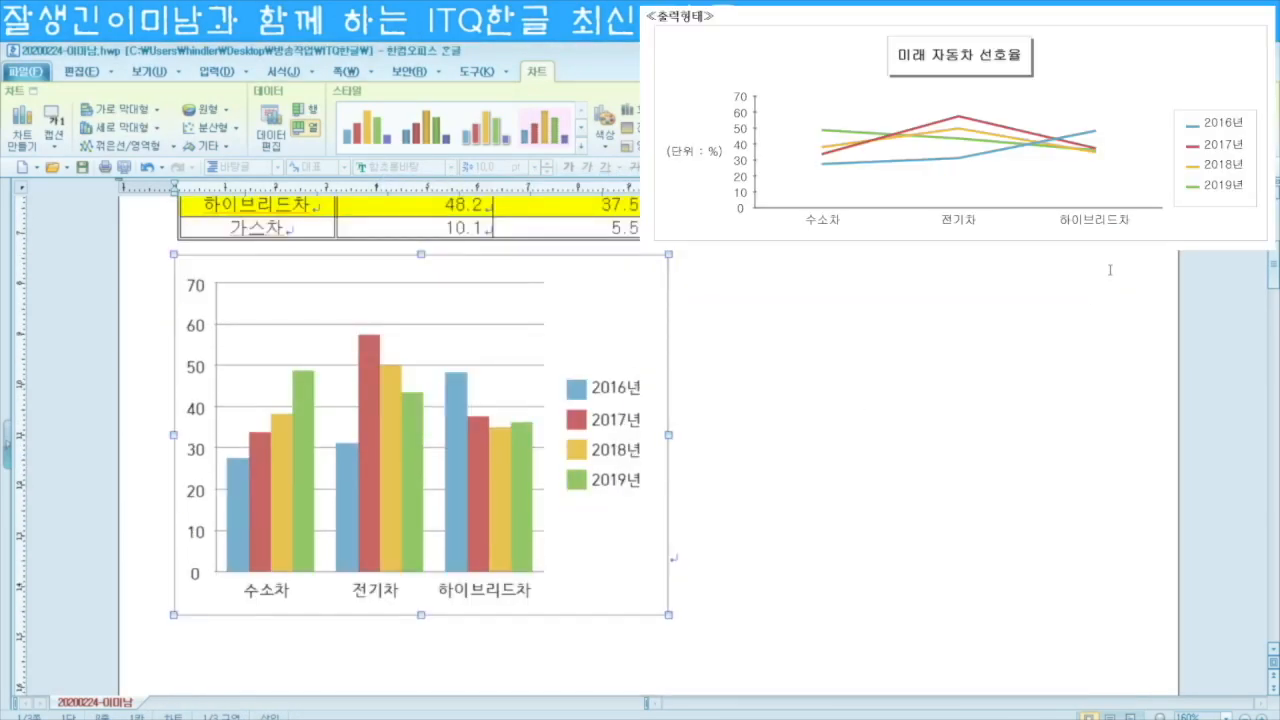
{"action": "left_click_drag", "start_coordinate": [1032, 686], "coordinate": [1118, 692]}
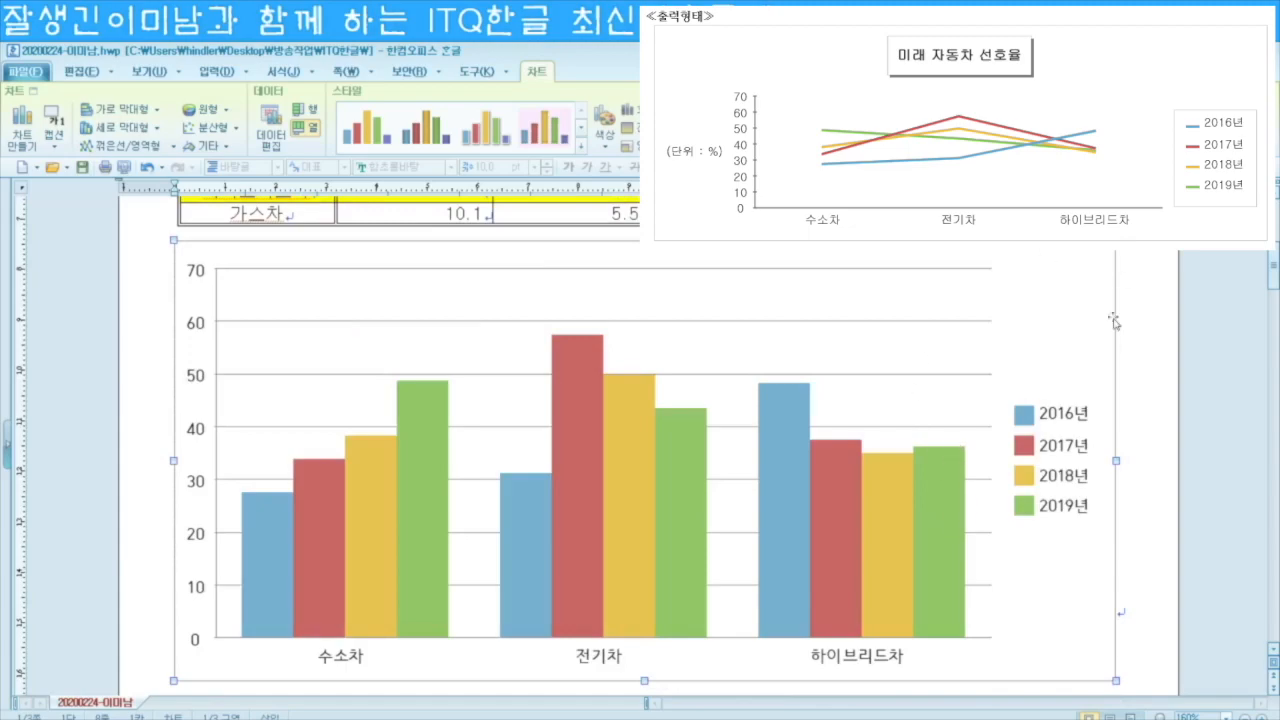
Step: Reselect the chart and reconfirm its object properties
{"action": "left_click", "coordinate": [1149, 292]}
{"action": "left_click", "coordinate": [1079, 274]}
{"action": "left_click", "coordinate": [1153, 280]}
{"action": "left_click", "coordinate": [1062, 292]}
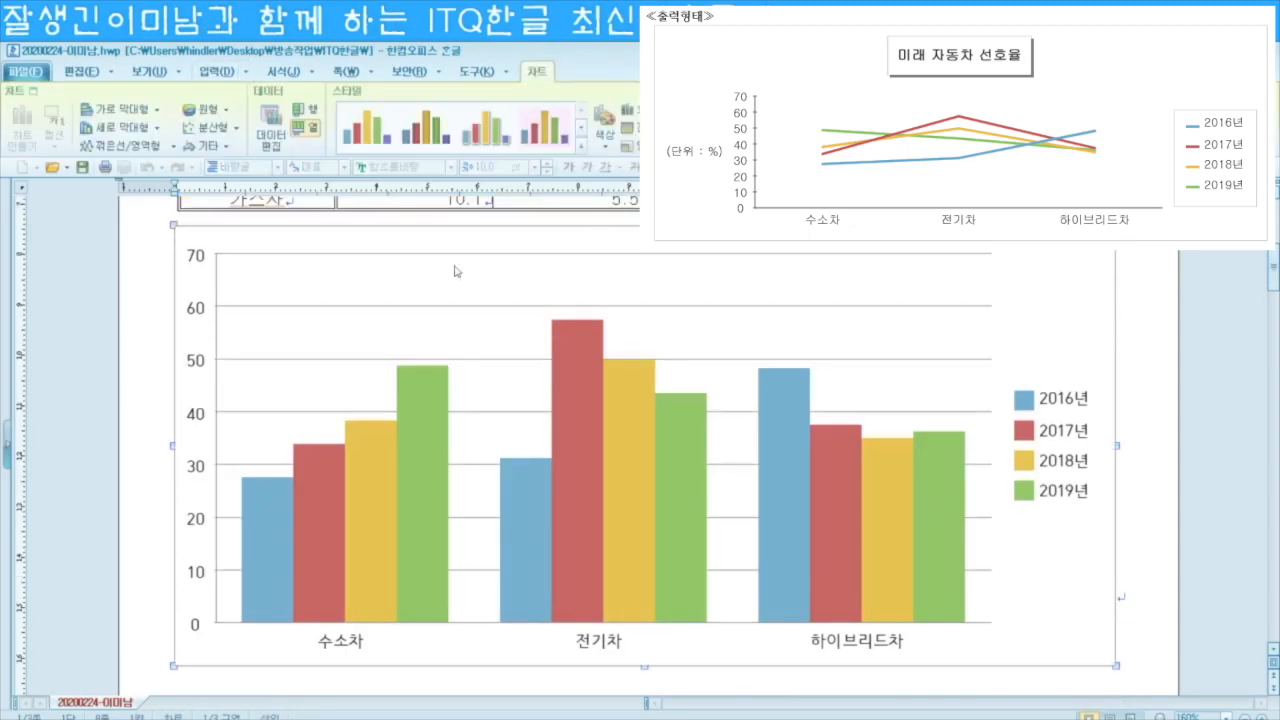
{"action": "left_click", "coordinate": [1156, 274]}
{"action": "left_click", "coordinate": [1073, 294]}
{"action": "key", "text": "p"}
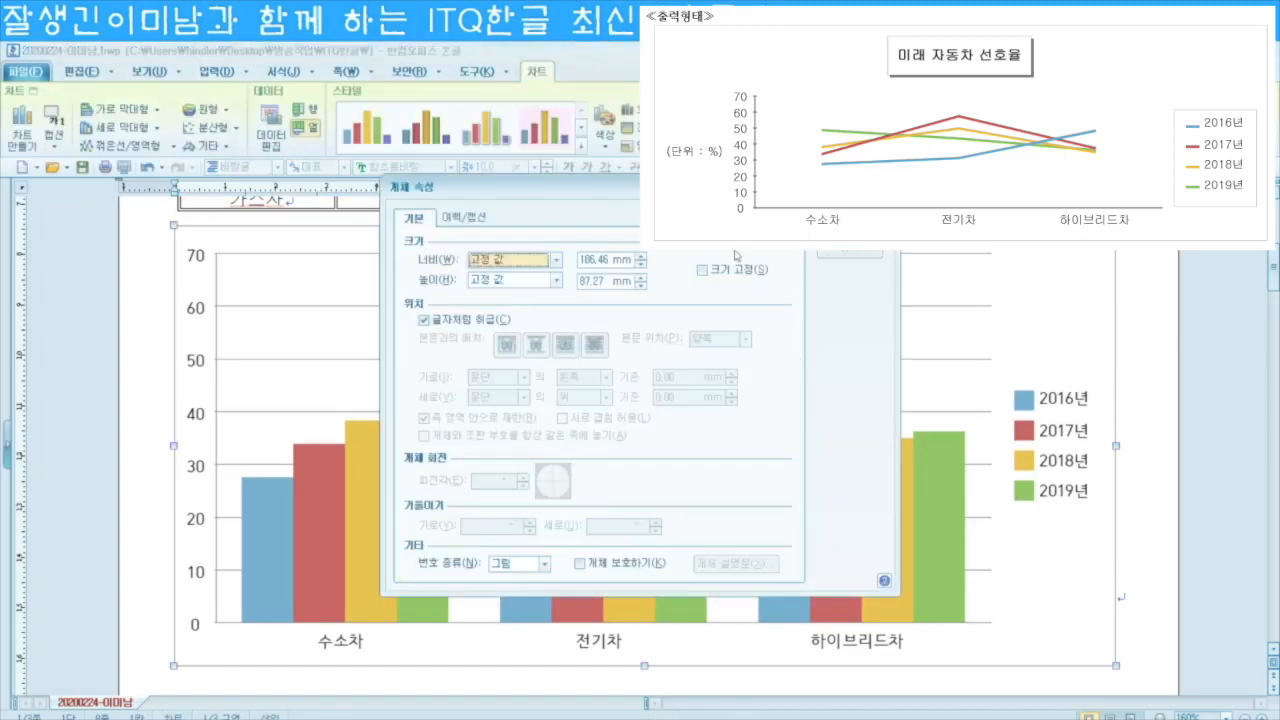
{"action": "left_click", "coordinate": [850, 258]}
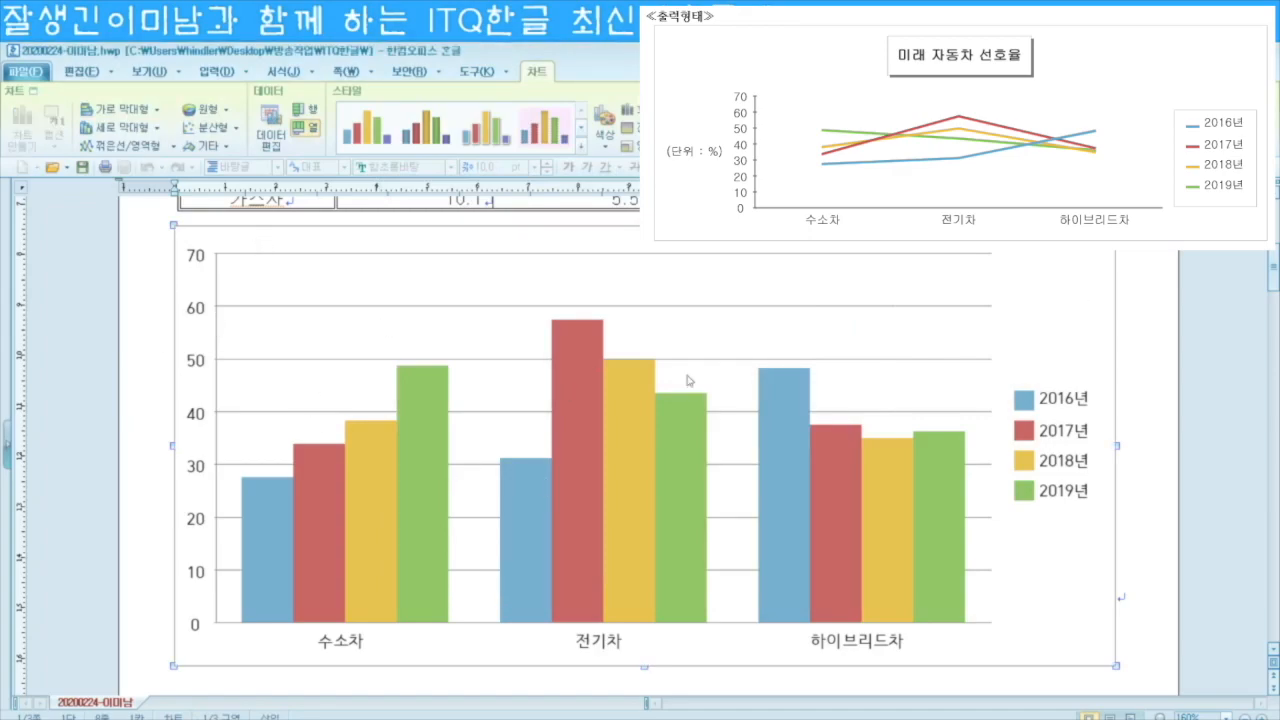
{"action": "left_click", "coordinate": [1133, 300]}
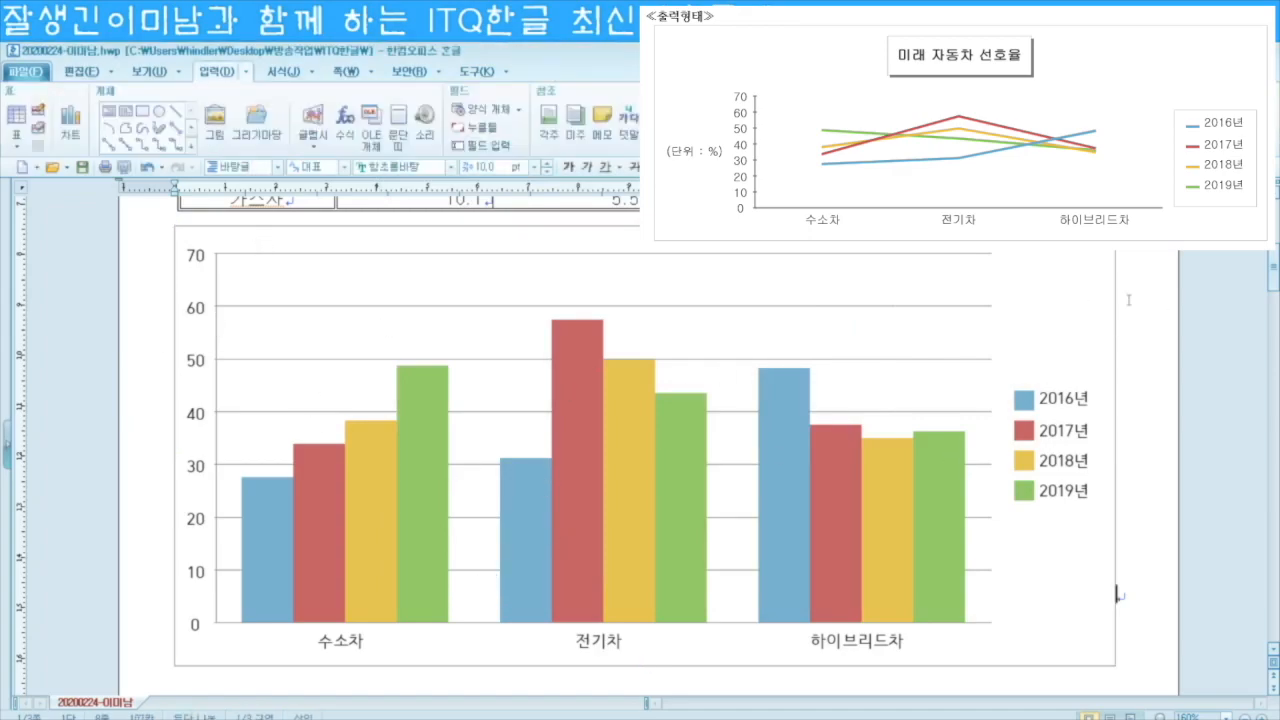
{"action": "left_click", "coordinate": [1094, 272]}
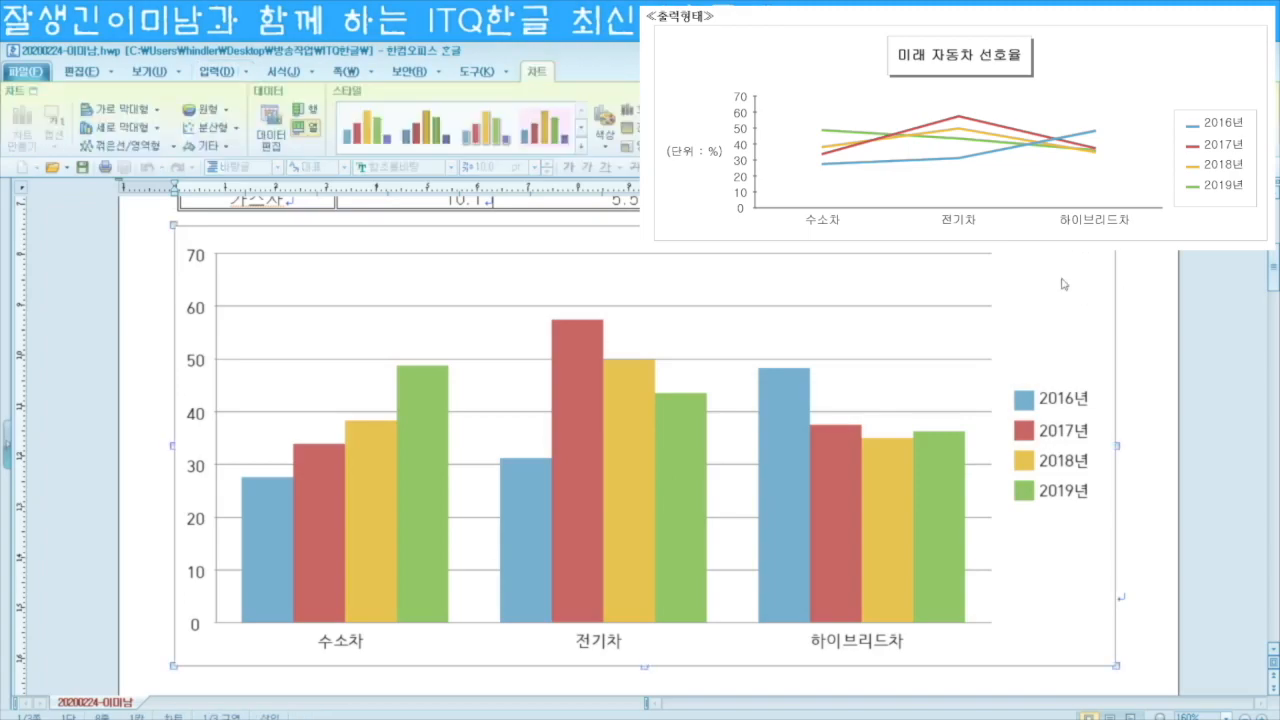
Step: Change the chart to a line chart with vehicle types along the horizontal axis
{"action": "right_click", "coordinate": [1051, 293]}
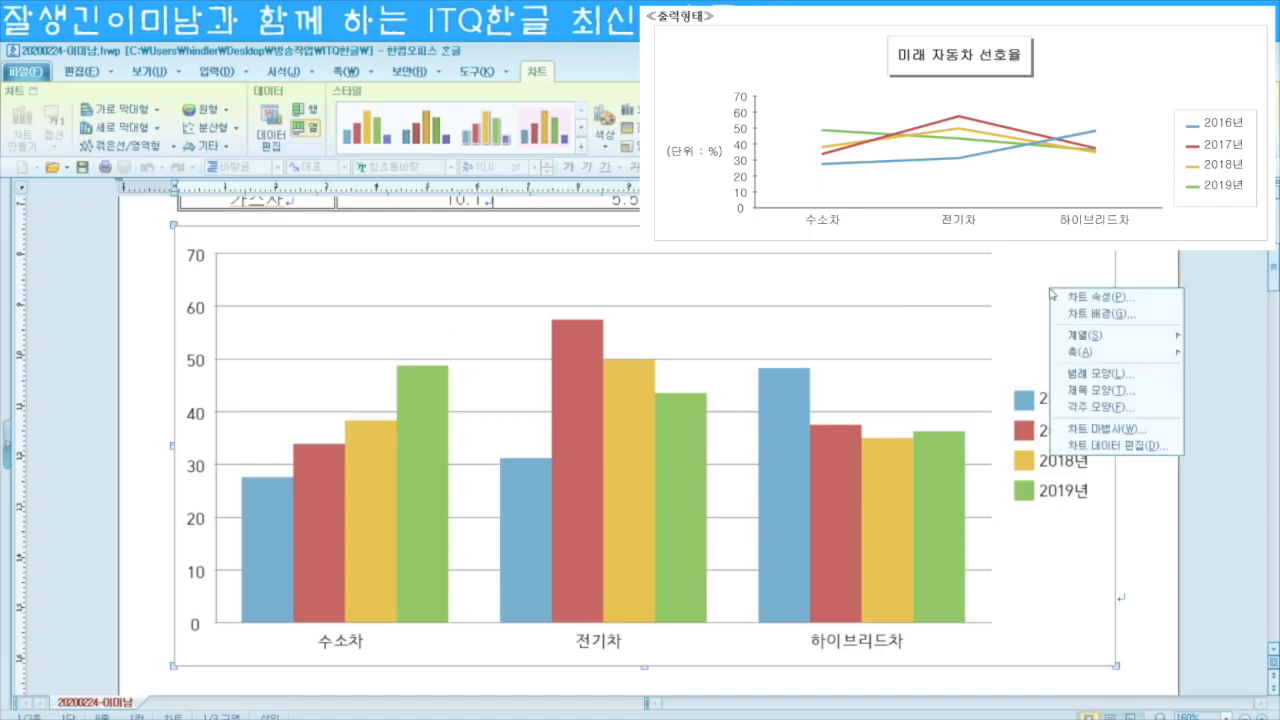
{"action": "left_click", "coordinate": [1100, 430]}
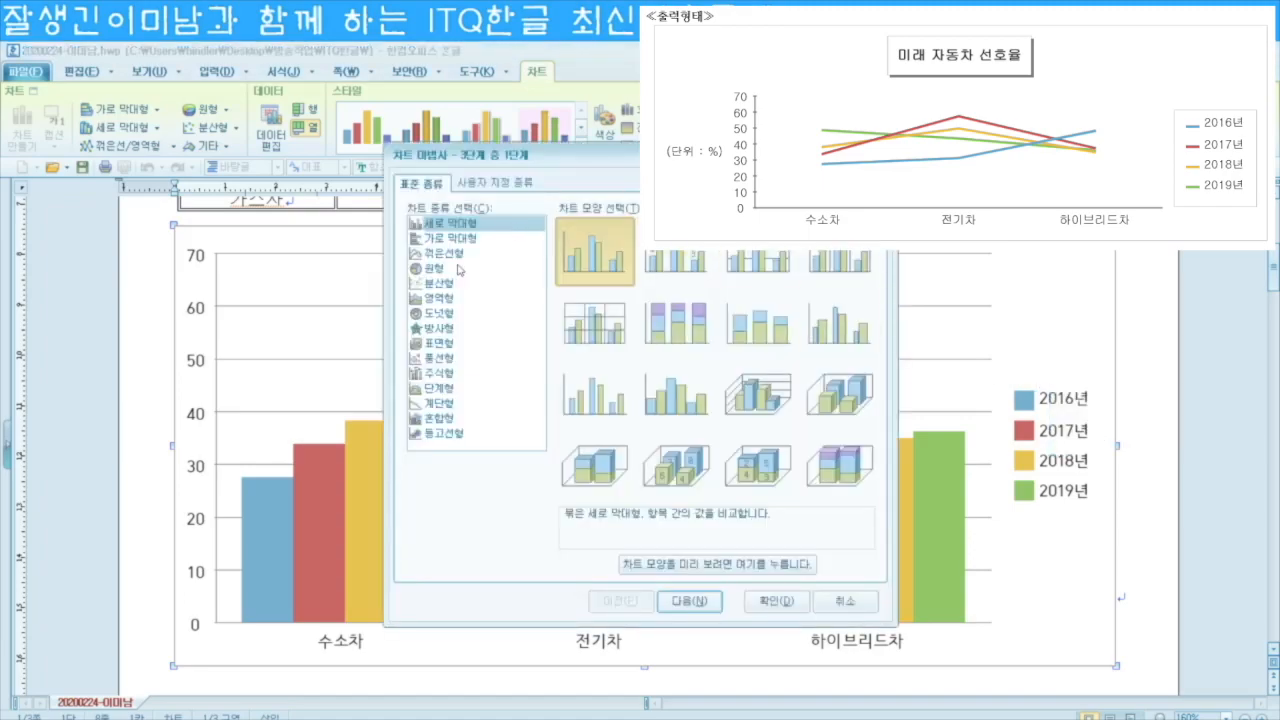
{"action": "left_click", "coordinate": [446, 254]}
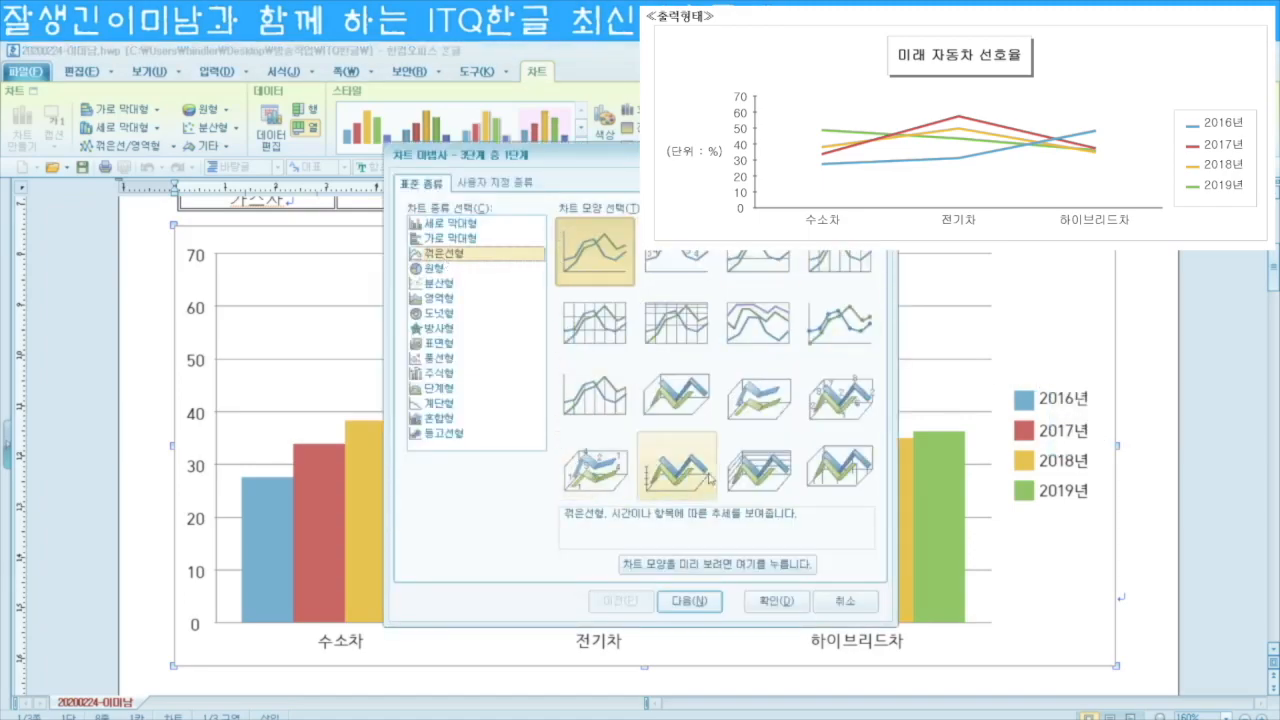
{"action": "left_click", "coordinate": [717, 565]}
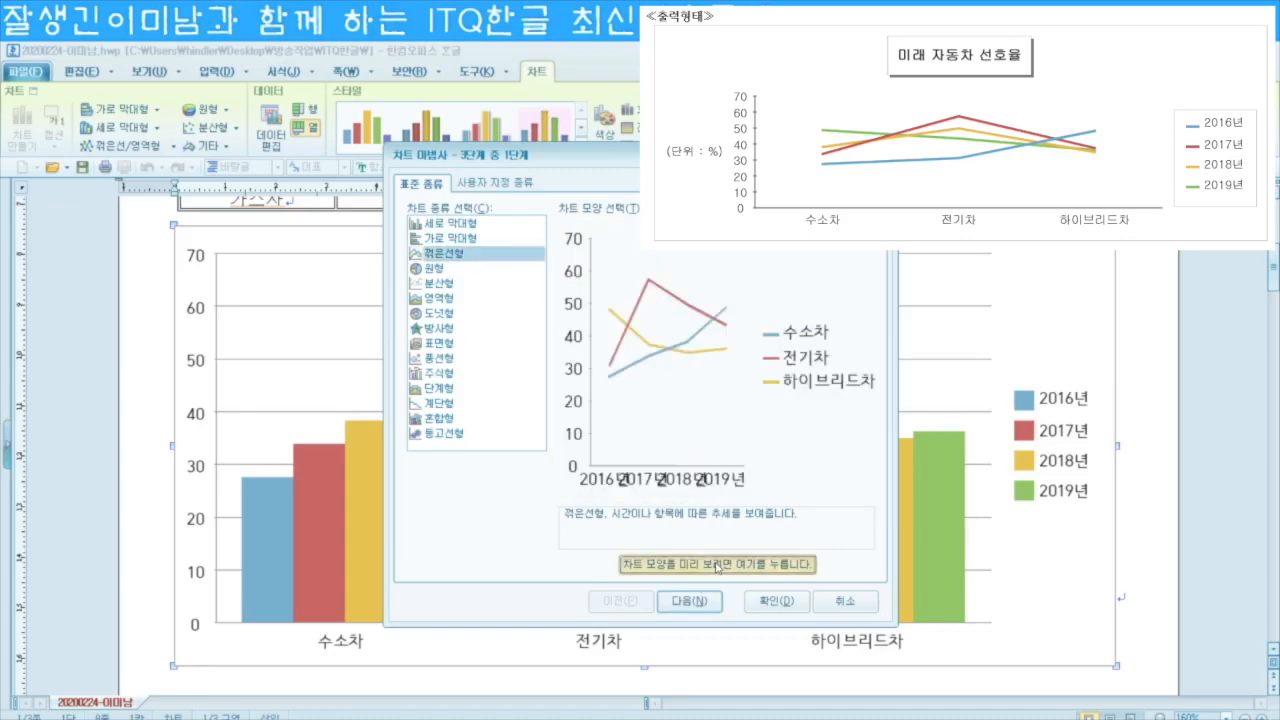
{"action": "left_click", "coordinate": [688, 601]}
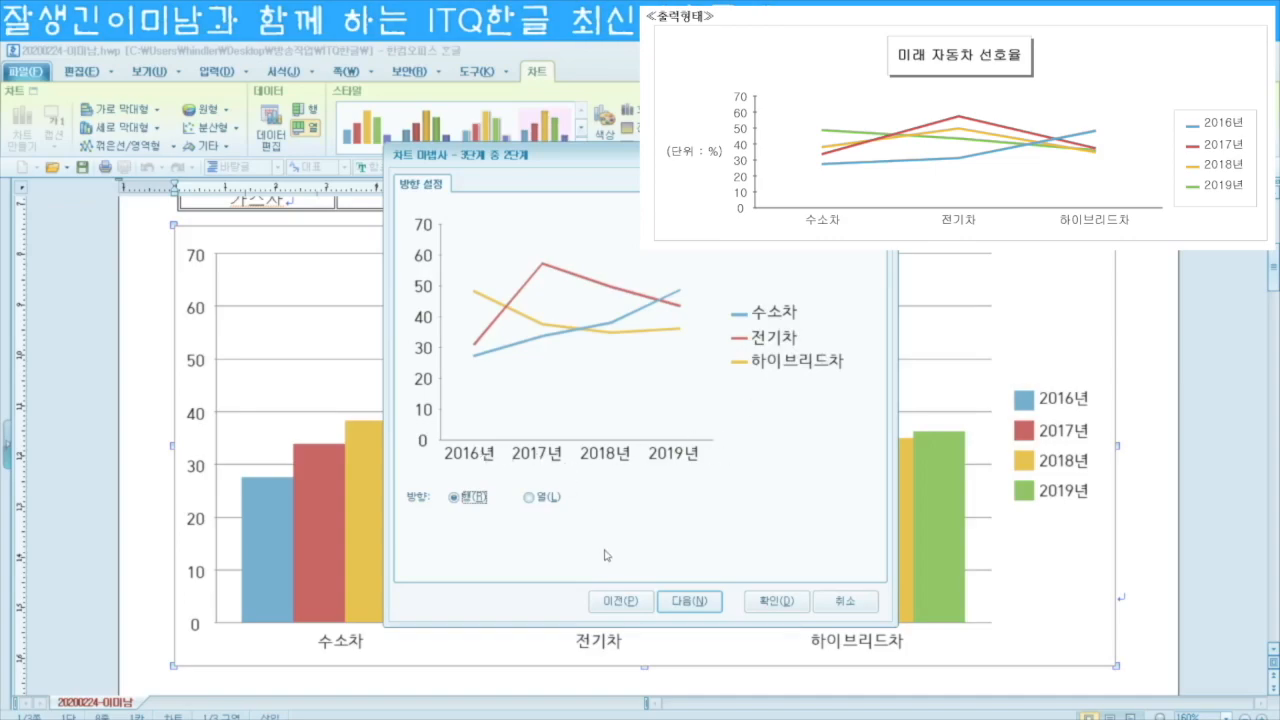
{"action": "left_click", "coordinate": [537, 499]}
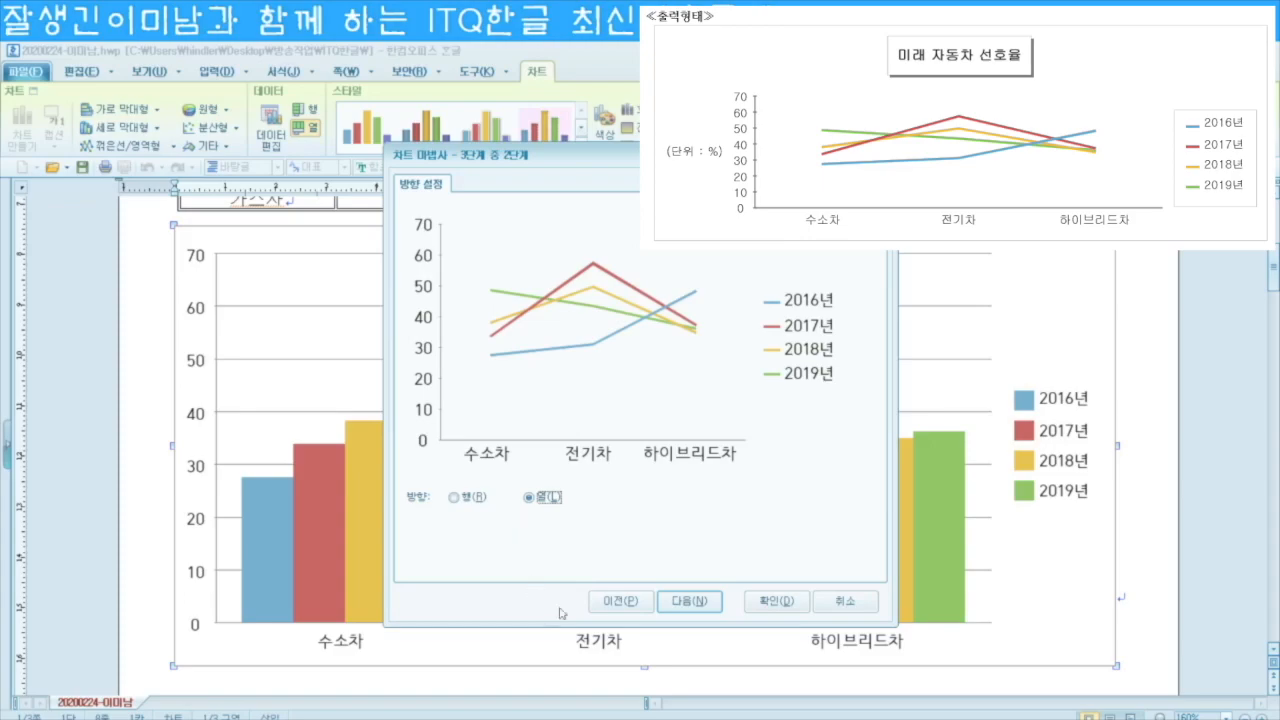
{"action": "left_click", "coordinate": [689, 601]}
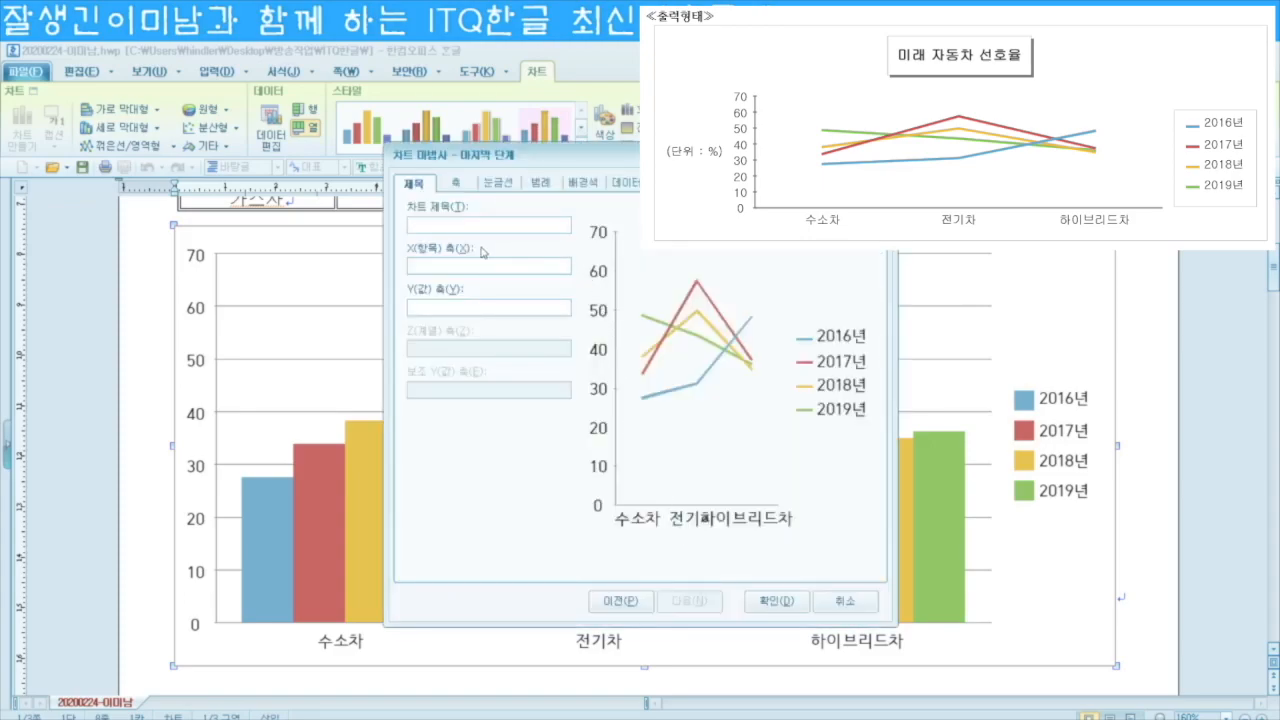
Step: Title the chart '미래 자동차 선호율', set Y-axis title '(단위 : %)' and clear the X-axis title
{"action": "type", "text": "미래 자동차 선호율"}
{"action": "key", "text": "Tab"}
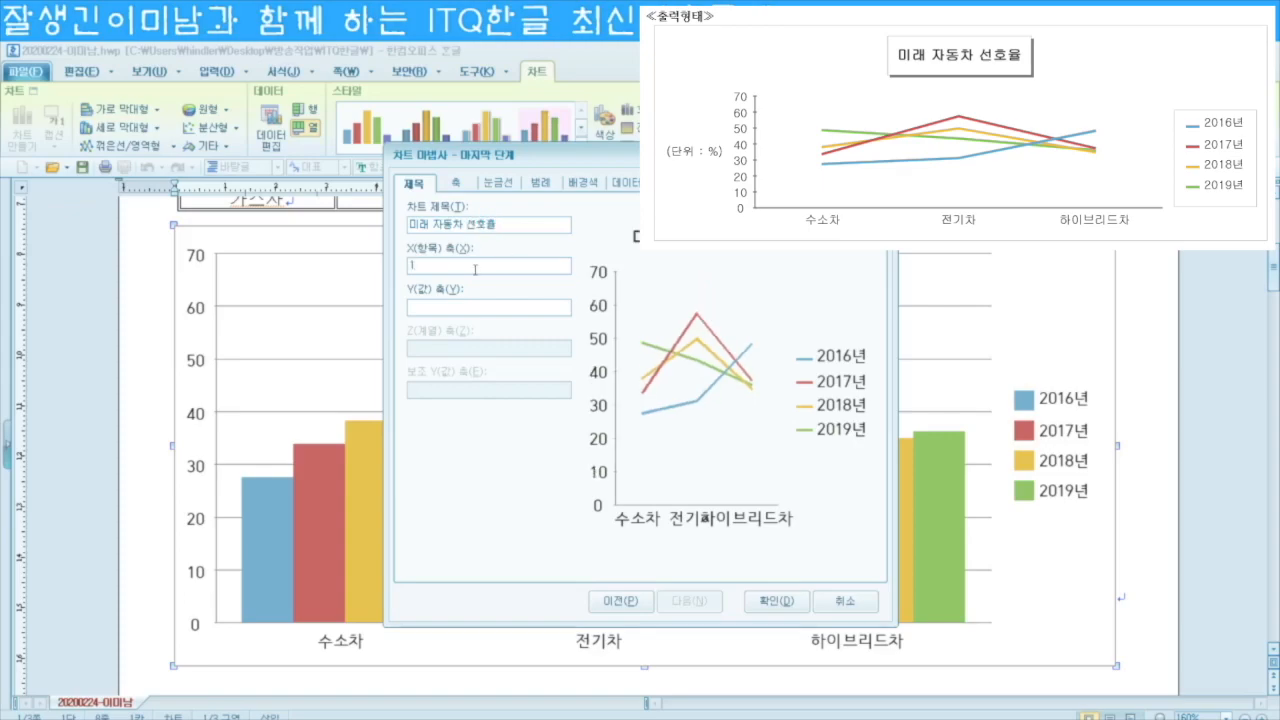
{"action": "key", "text": "Tab"}
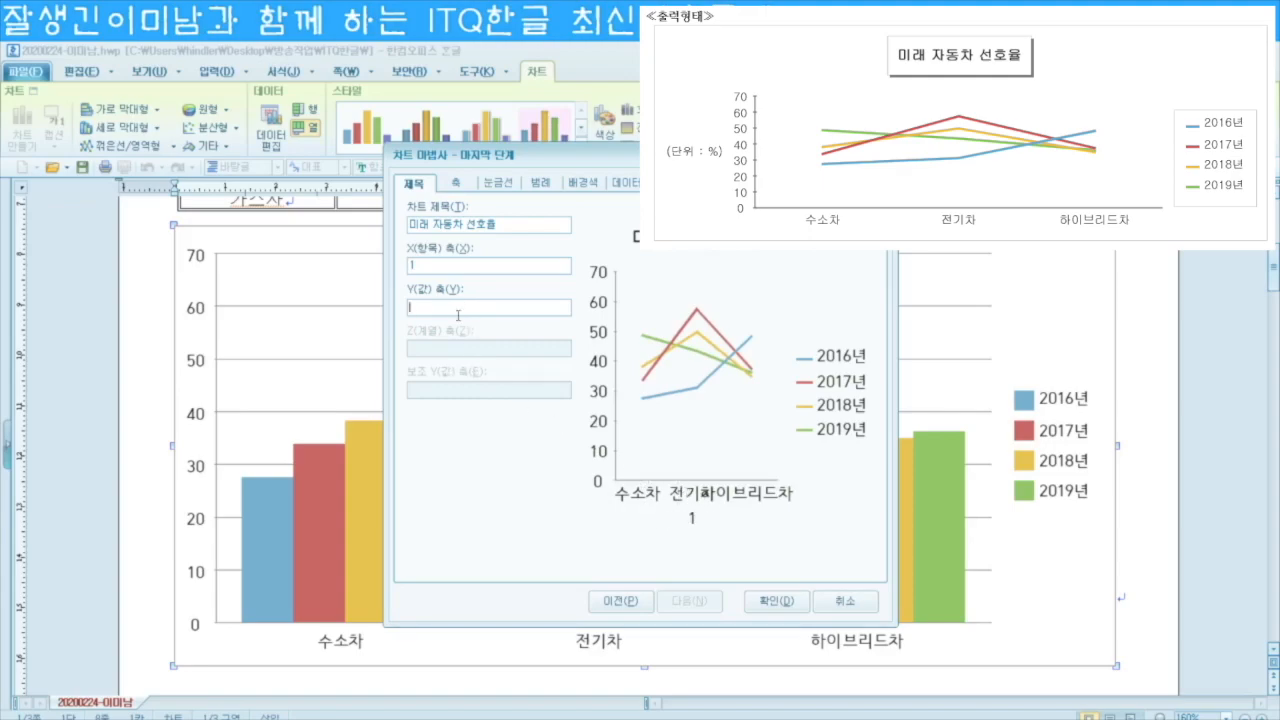
{"action": "type", "text": "(단위"}
{"action": "left_click", "coordinate": [430, 264]}
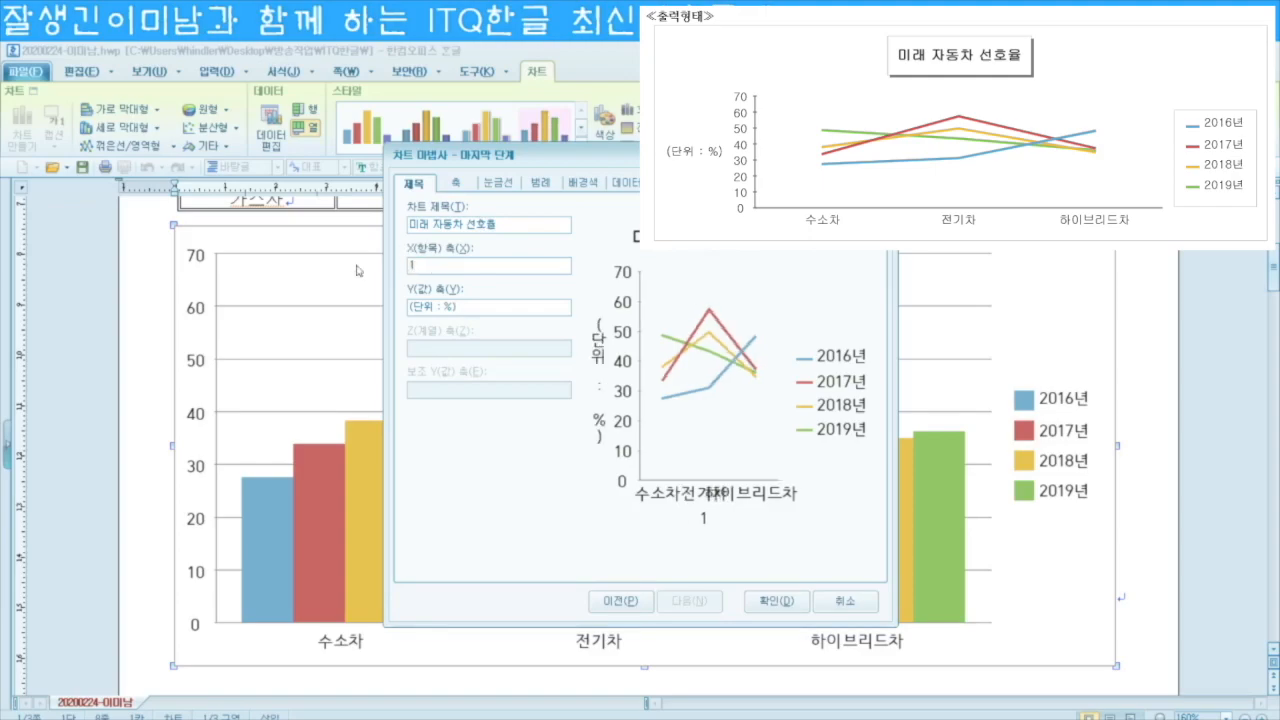
{"action": "left_click", "coordinate": [787, 600]}
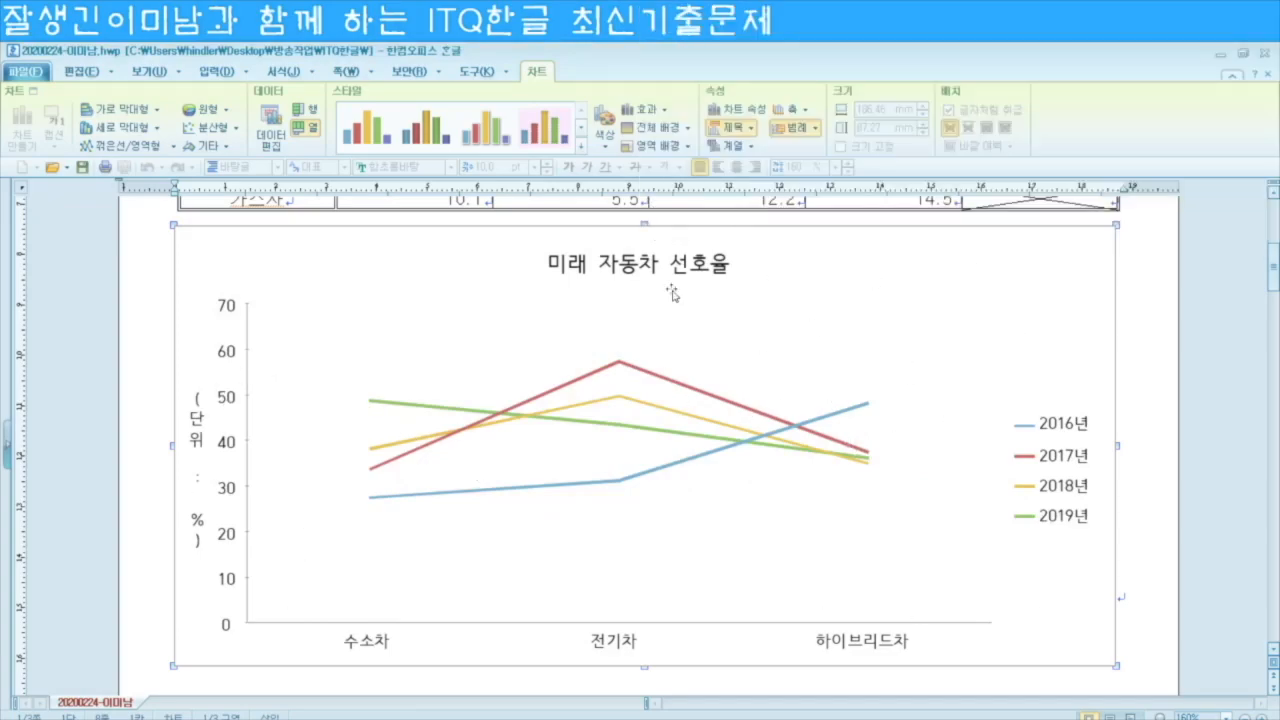
Step: Set the chart title font to bold 굴림
{"action": "double_click", "coordinate": [637, 267]}
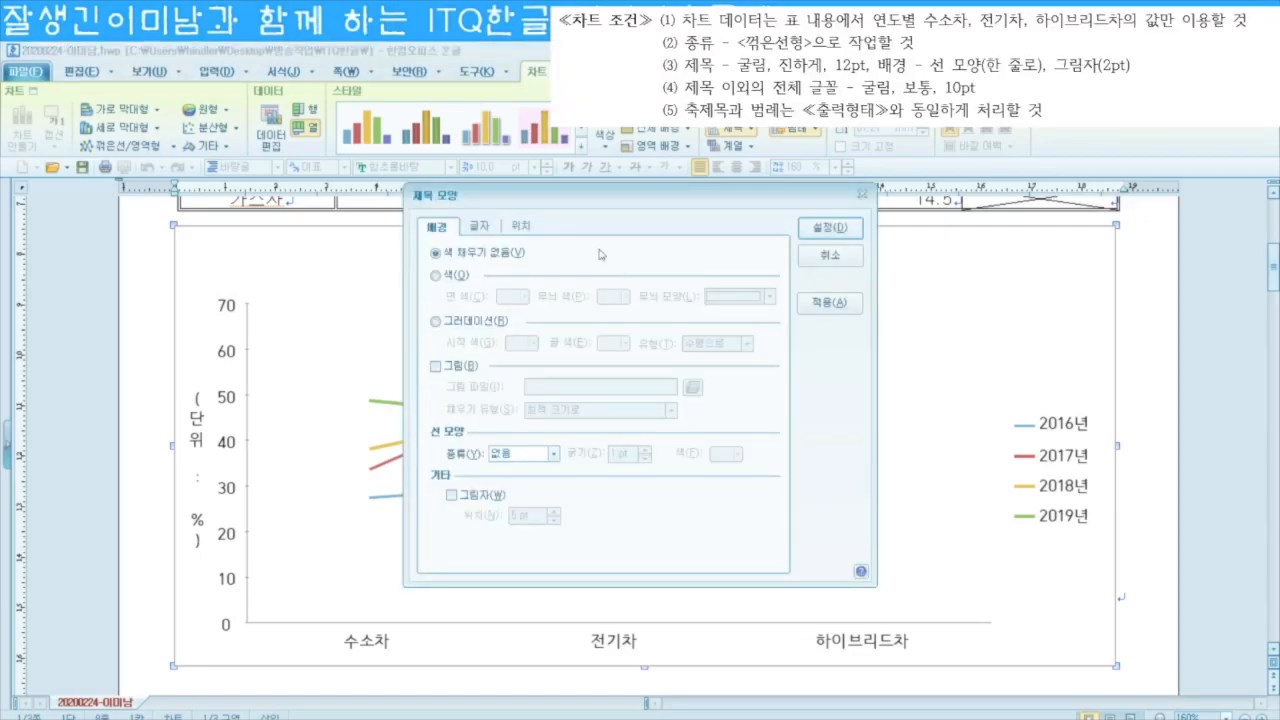
{"action": "left_click", "coordinate": [479, 226]}
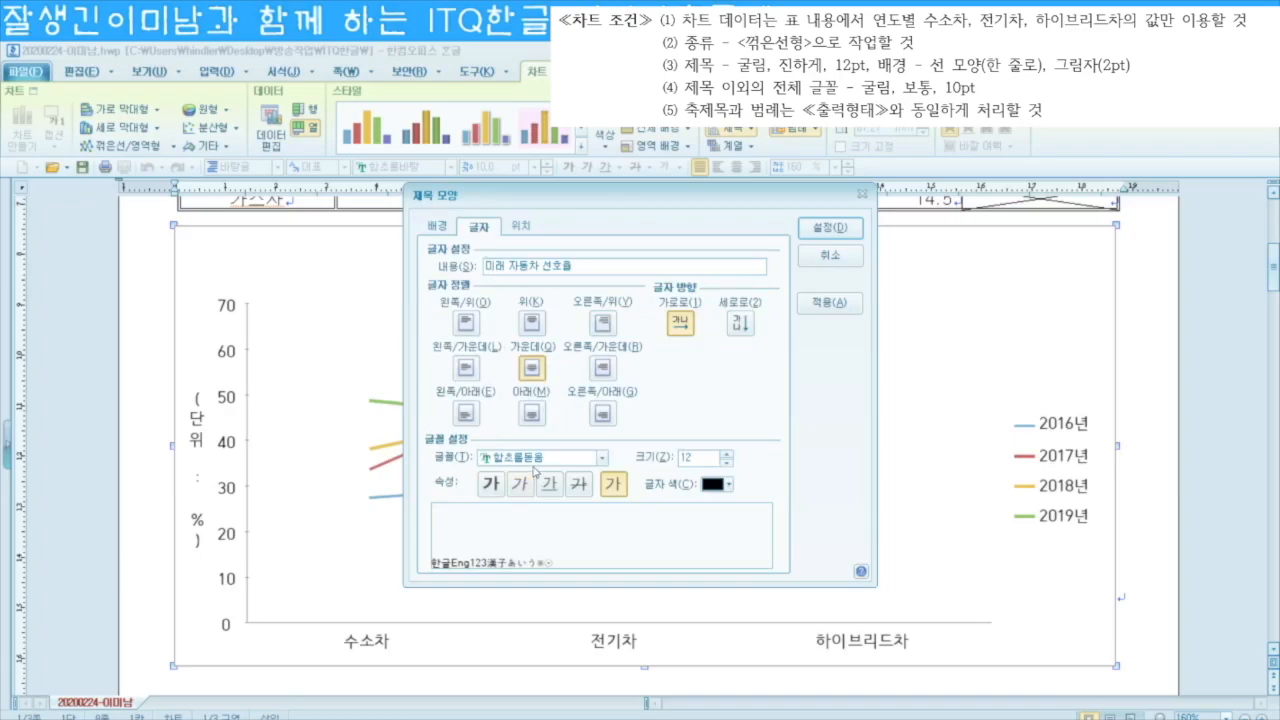
{"action": "left_click", "coordinate": [537, 457]}
{"action": "scroll", "coordinate": [530, 500], "scroll_direction": "up", "scroll_amount": 10}
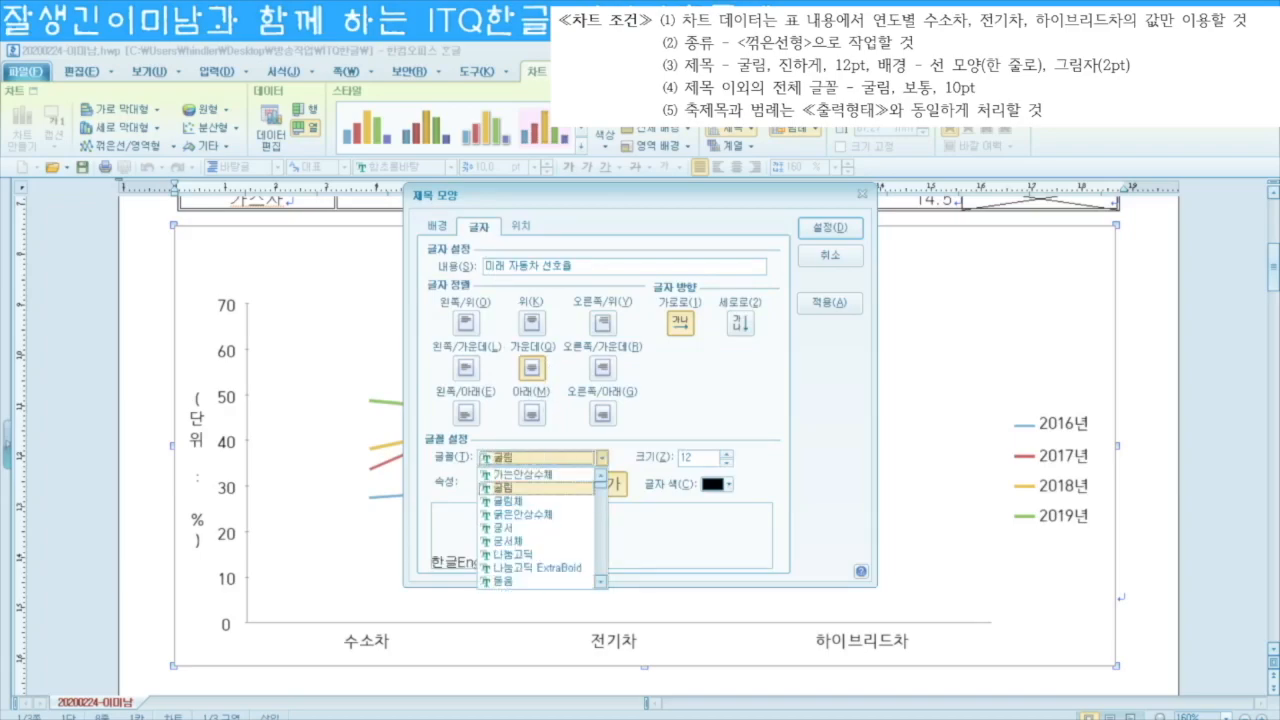
{"action": "left_click", "coordinate": [512, 476]}
{"action": "left_click", "coordinate": [492, 485]}
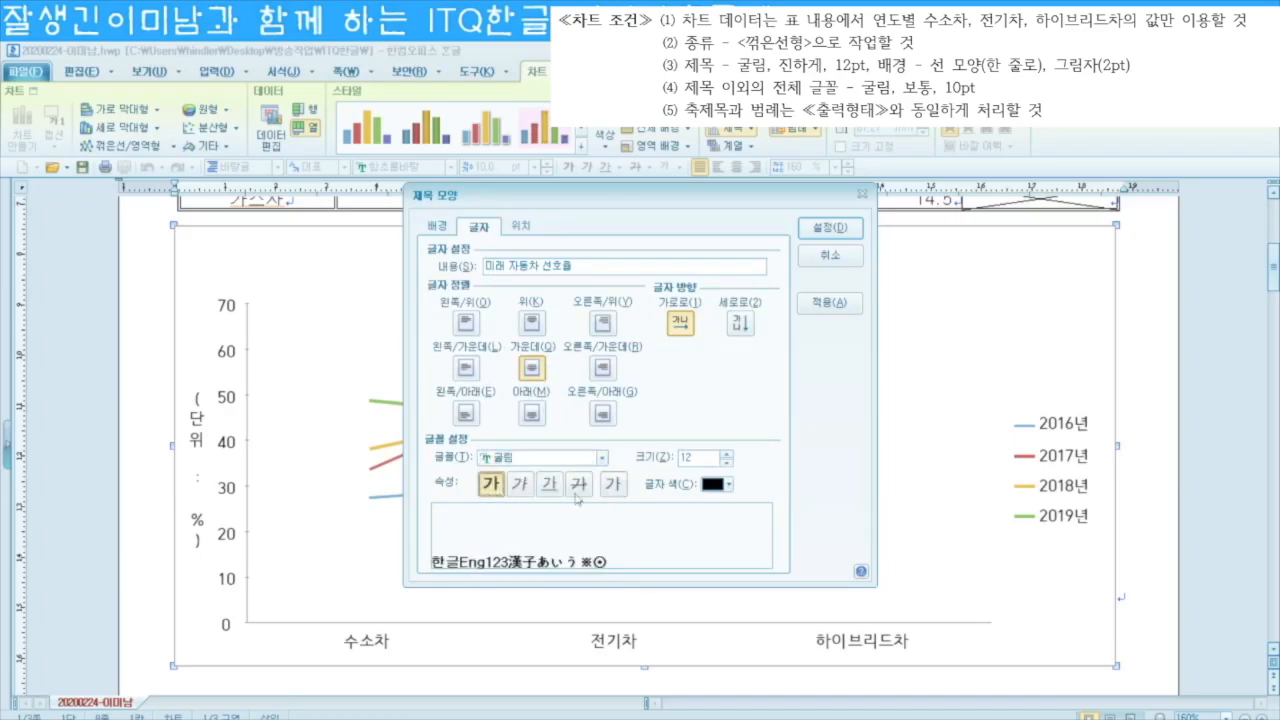
Step: Give the chart title a black single-line border with a small drop shadow
{"action": "left_click", "coordinate": [440, 227]}
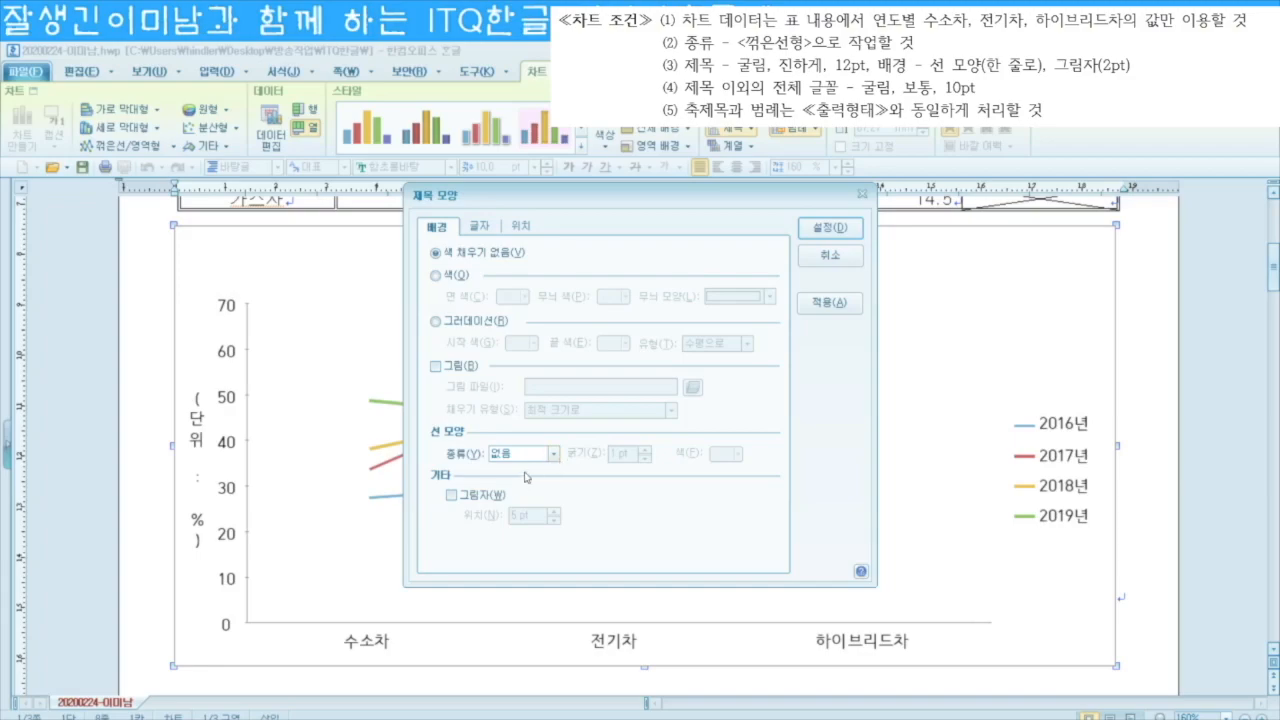
{"action": "left_click", "coordinate": [551, 455]}
{"action": "left_click", "coordinate": [520, 483]}
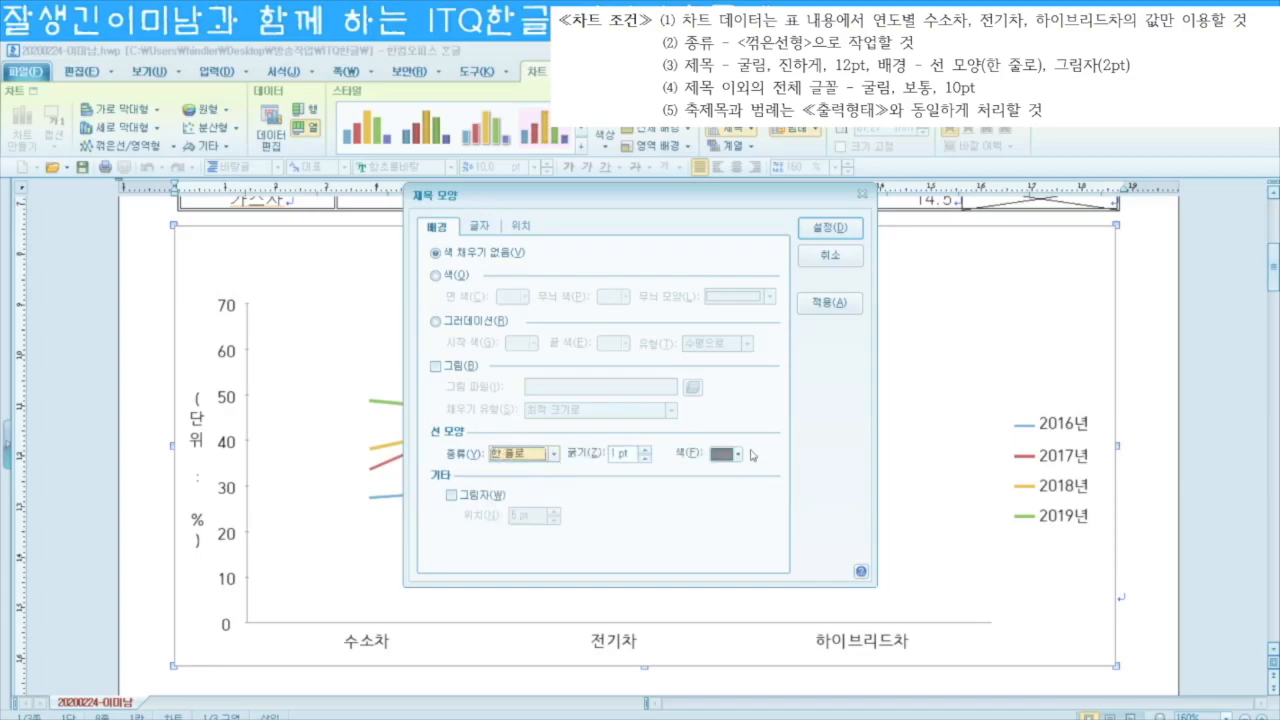
{"action": "left_click", "coordinate": [742, 457]}
{"action": "left_click", "coordinate": [717, 506]}
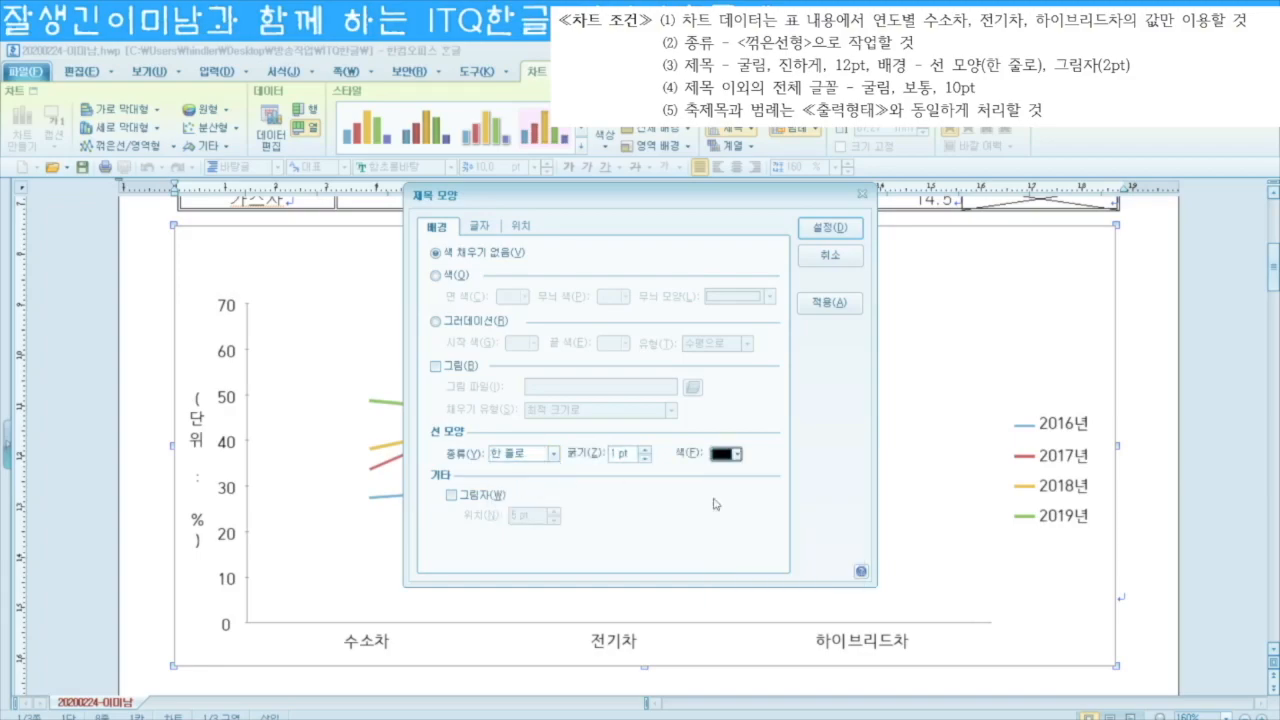
{"action": "left_click", "coordinate": [459, 496]}
{"action": "left_click", "coordinate": [554, 520]}
{"action": "left_click", "coordinate": [554, 520]}
{"action": "left_click", "coordinate": [554, 520]}
{"action": "left_click", "coordinate": [836, 228]}
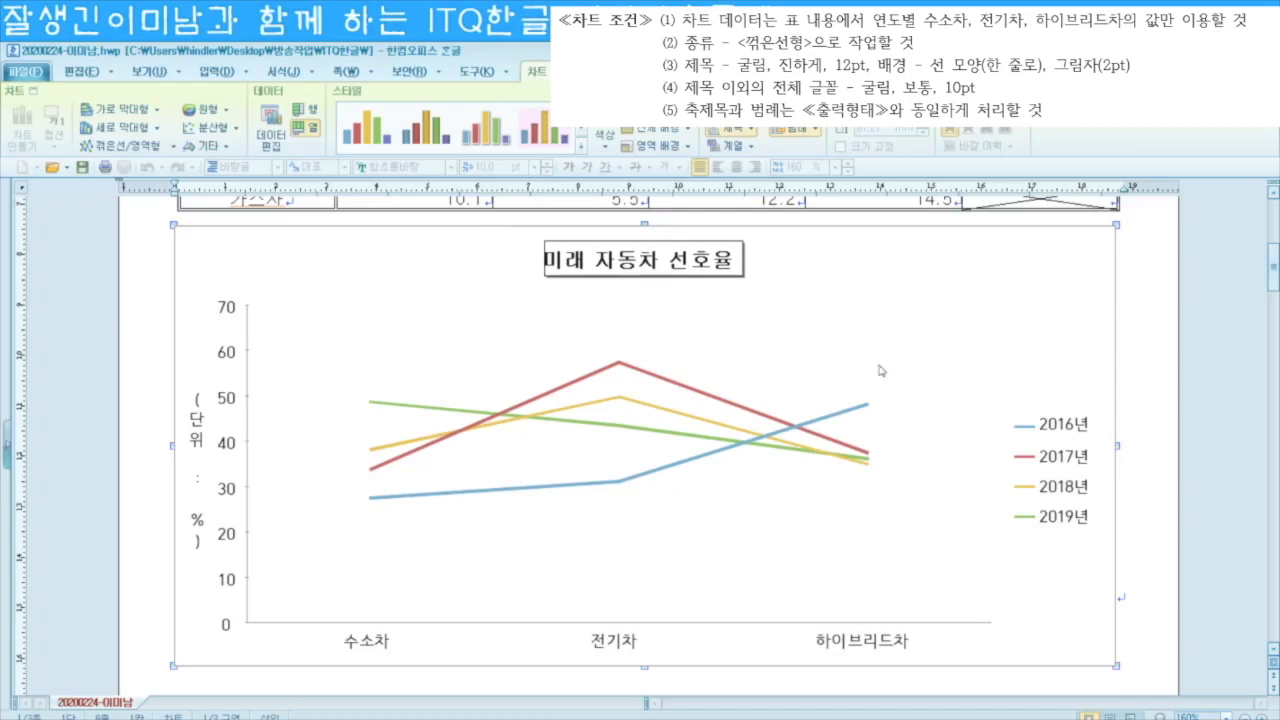
Step: Make the value-axis title horizontal in 굴림, size 10
{"action": "double_click", "coordinate": [200, 445]}
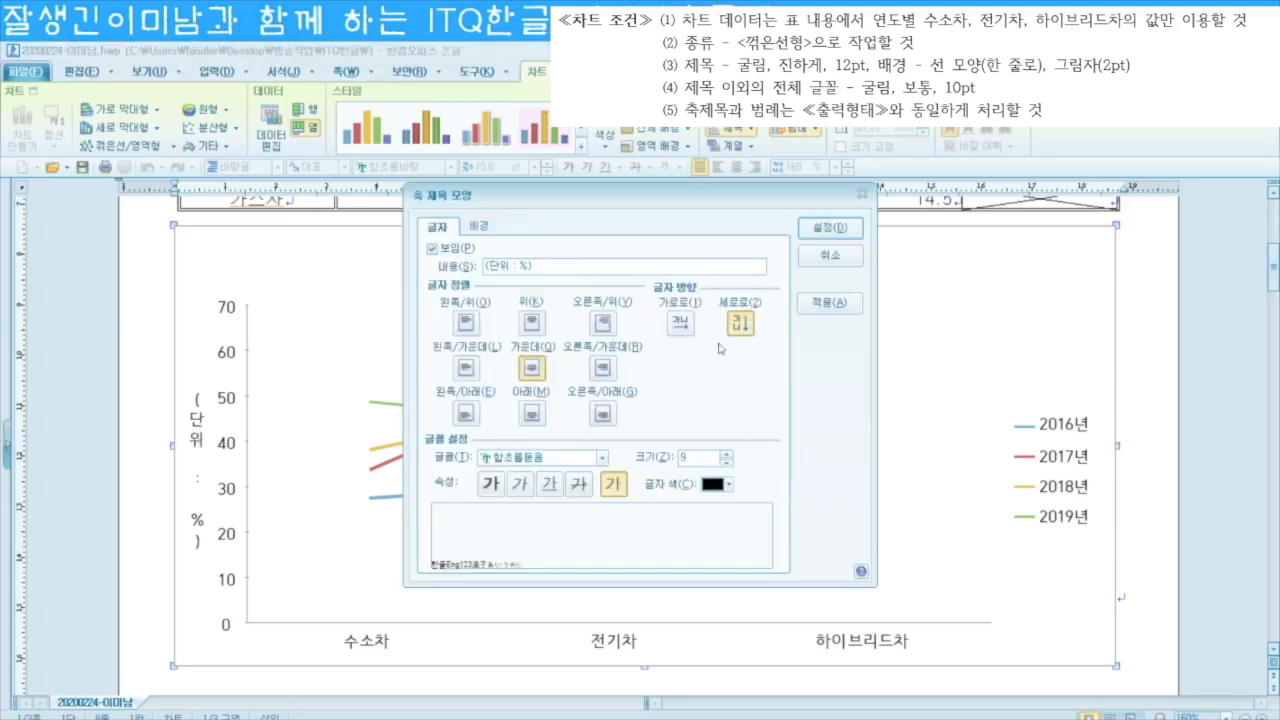
{"action": "left_click", "coordinate": [685, 322]}
{"action": "left_click", "coordinate": [540, 458]}
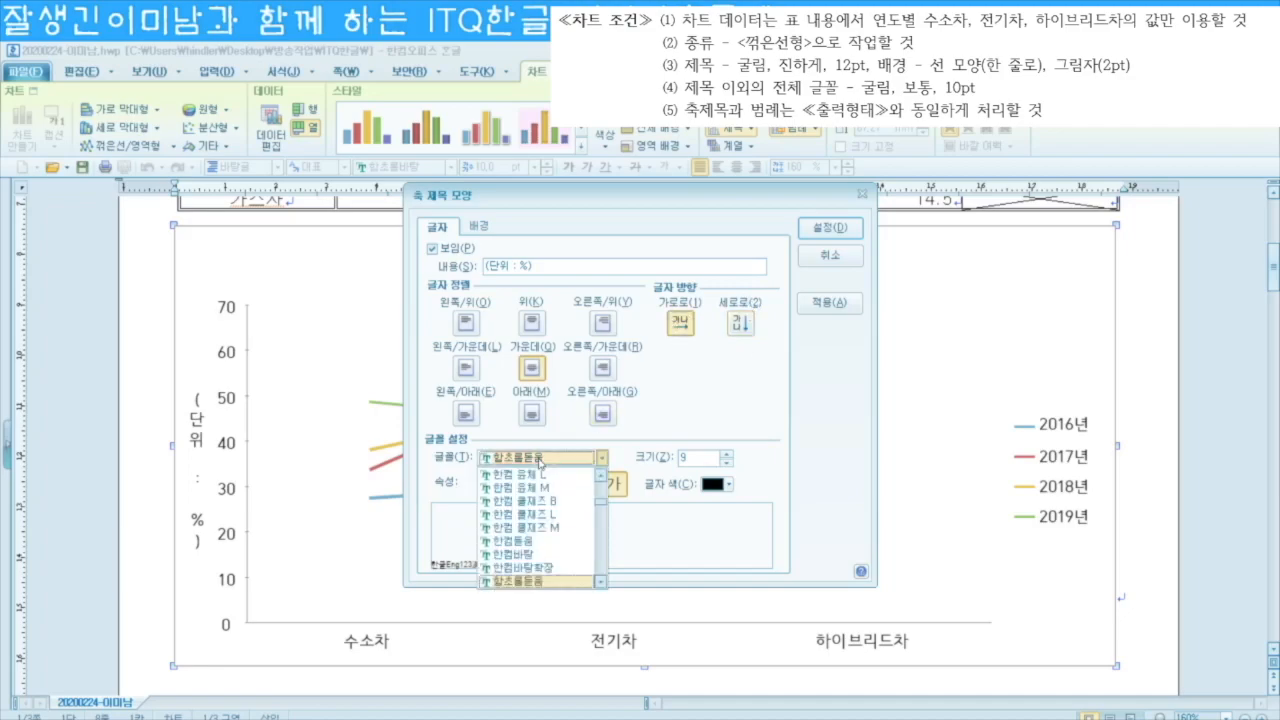
{"action": "type", "text": "굴림"}
{"action": "key", "text": "Return"}
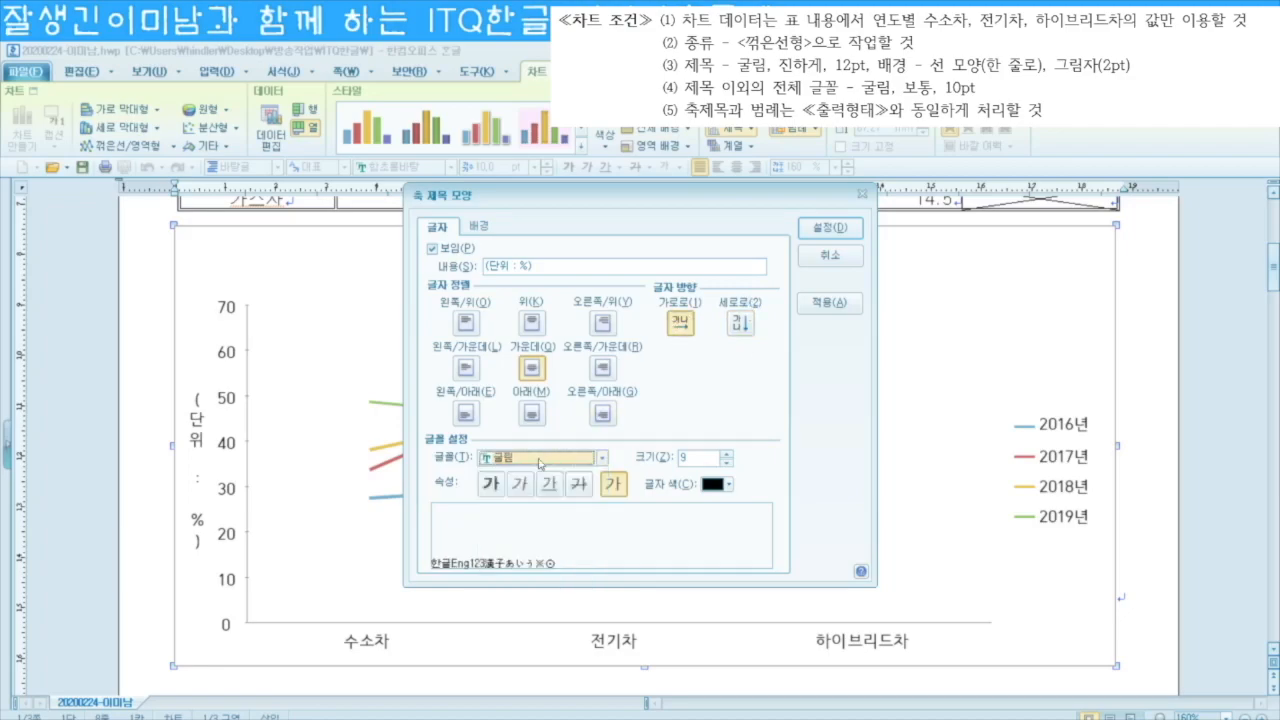
{"action": "left_click", "coordinate": [728, 454]}
{"action": "left_click", "coordinate": [829, 228]}
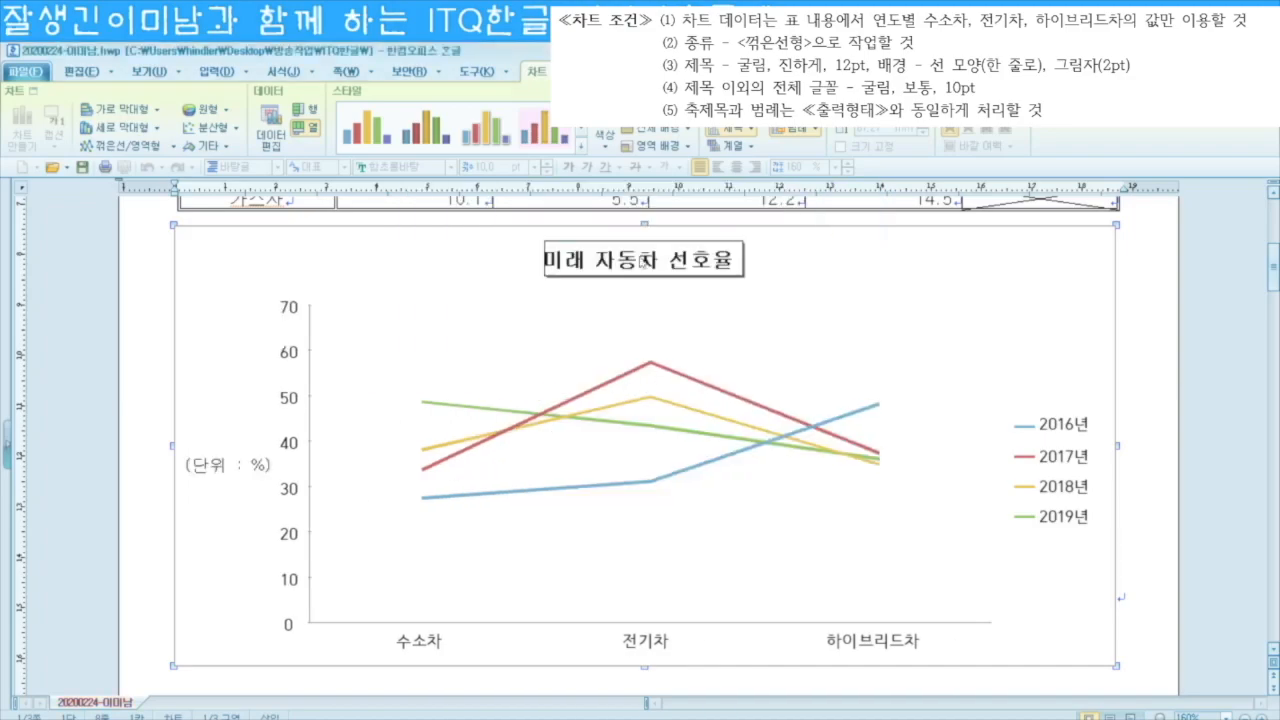
Step: Set the value-axis labels to 굴림, size 10
{"action": "double_click", "coordinate": [292, 402]}
{"action": "left_click", "coordinate": [483, 229]}
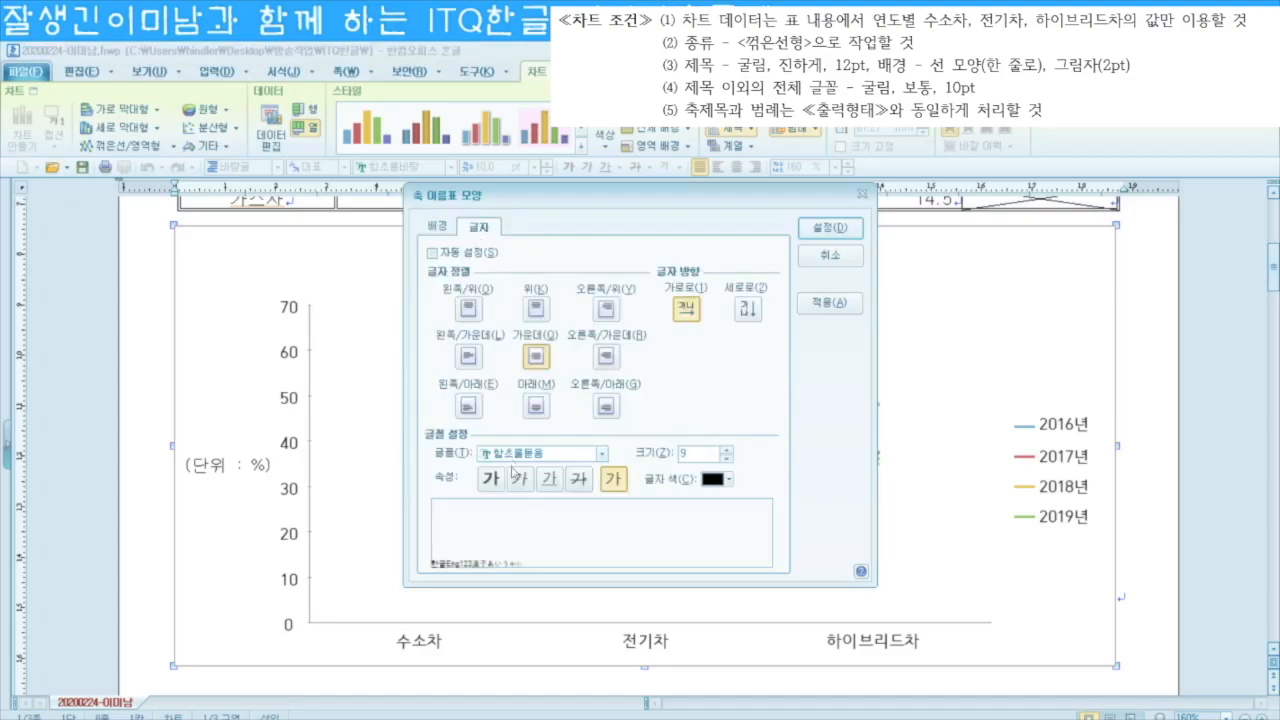
{"action": "left_click", "coordinate": [525, 456]}
{"action": "type", "text": "굴림"}
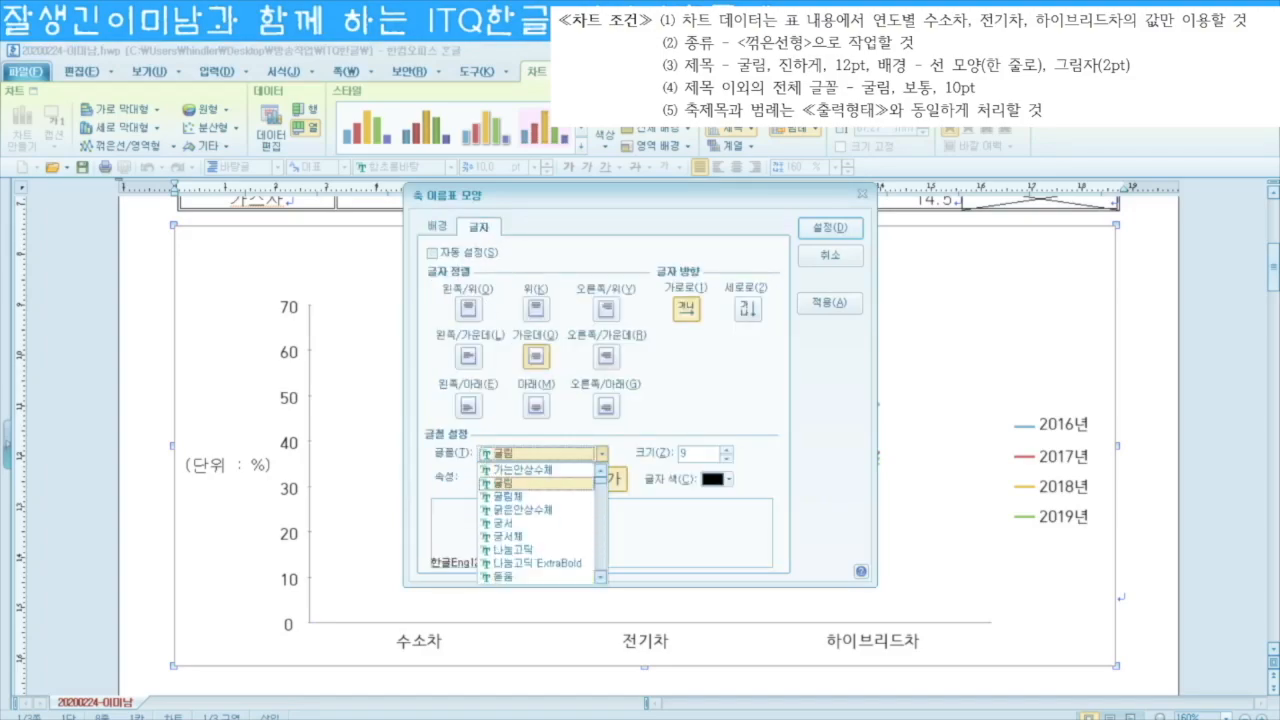
{"action": "key", "text": "Return"}
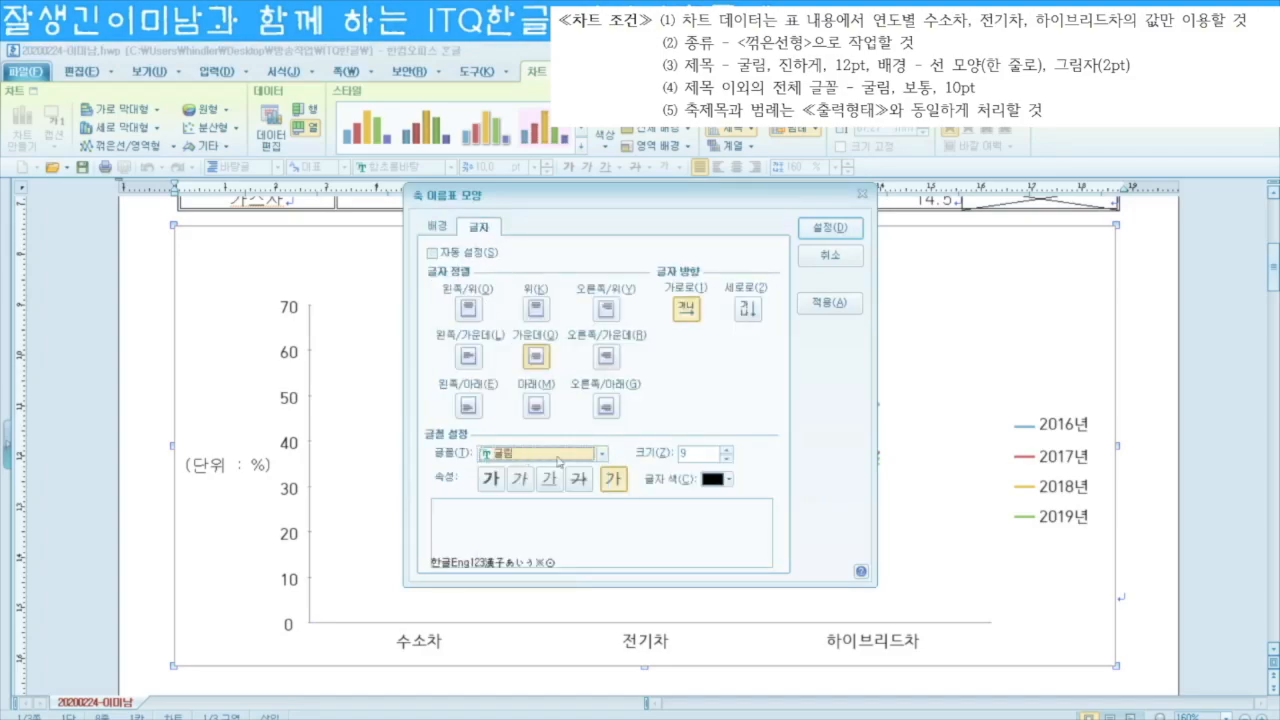
{"action": "left_click", "coordinate": [726, 449]}
{"action": "left_click", "coordinate": [828, 228]}
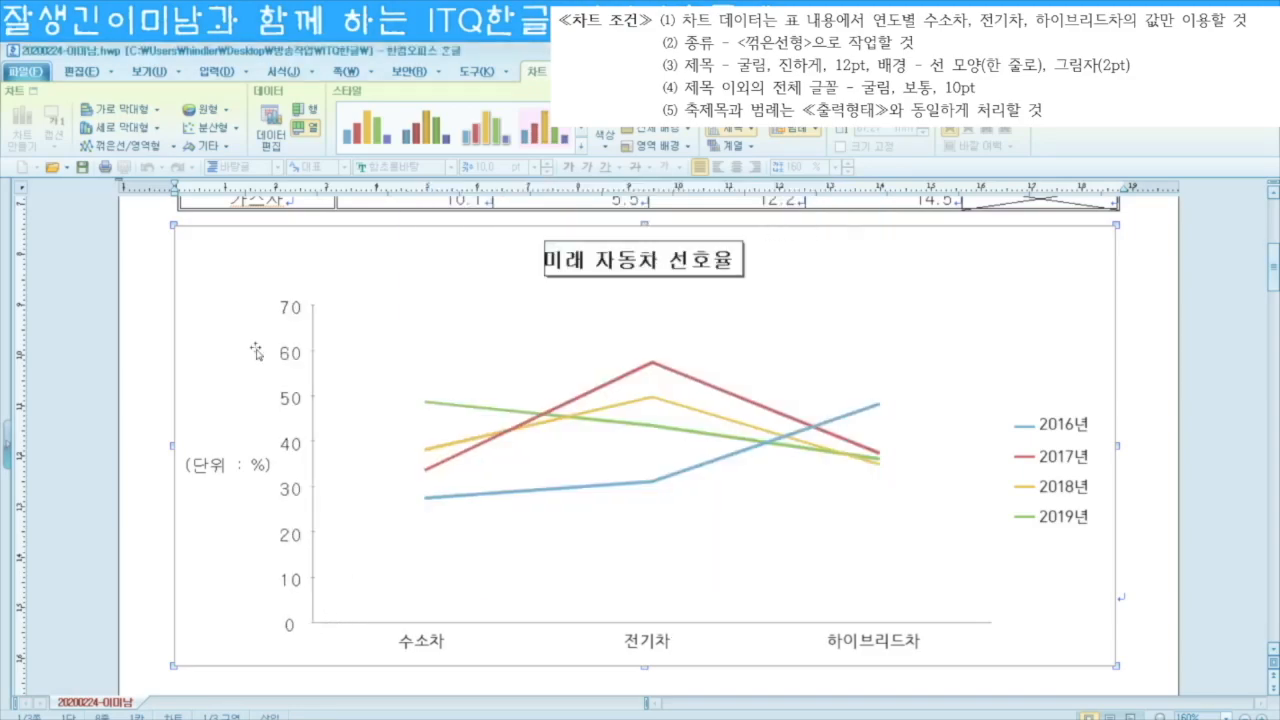
Step: Set the category-axis labels to 굴림, size 10
{"action": "double_click", "coordinate": [428, 645]}
{"action": "left_click", "coordinate": [480, 228]}
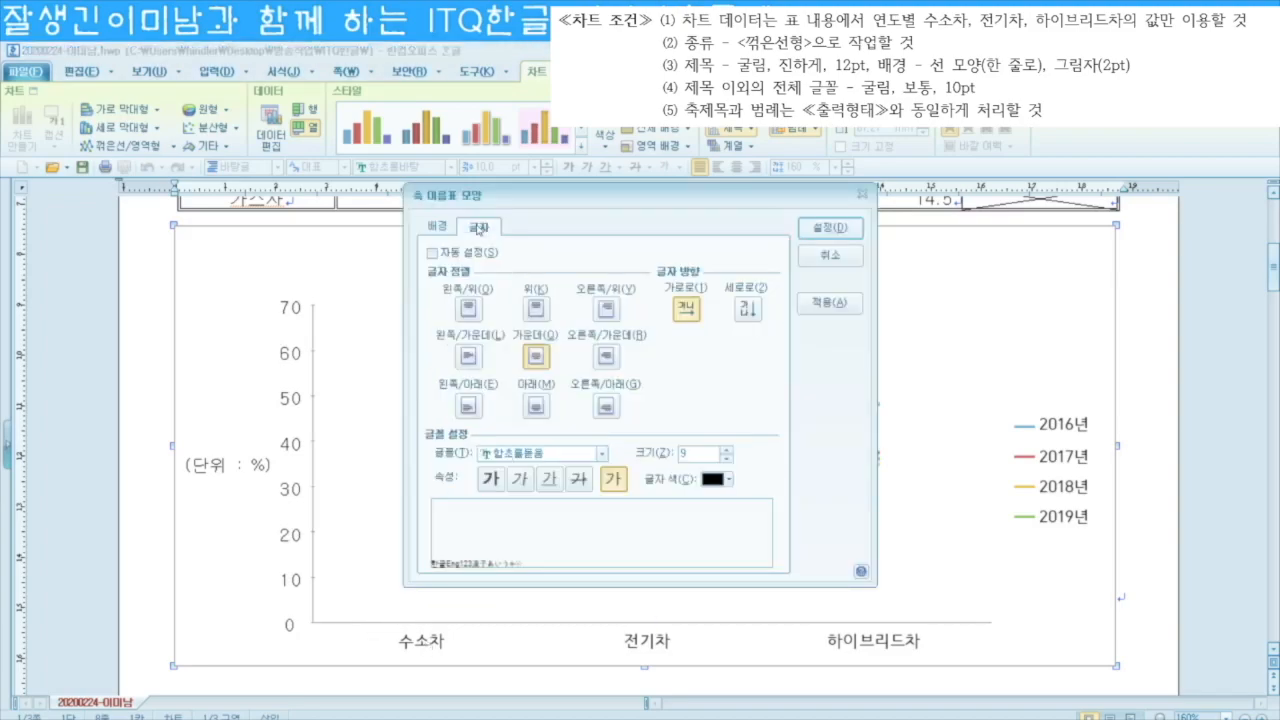
{"action": "left_click", "coordinate": [519, 454]}
{"action": "type", "text": "굴림"}
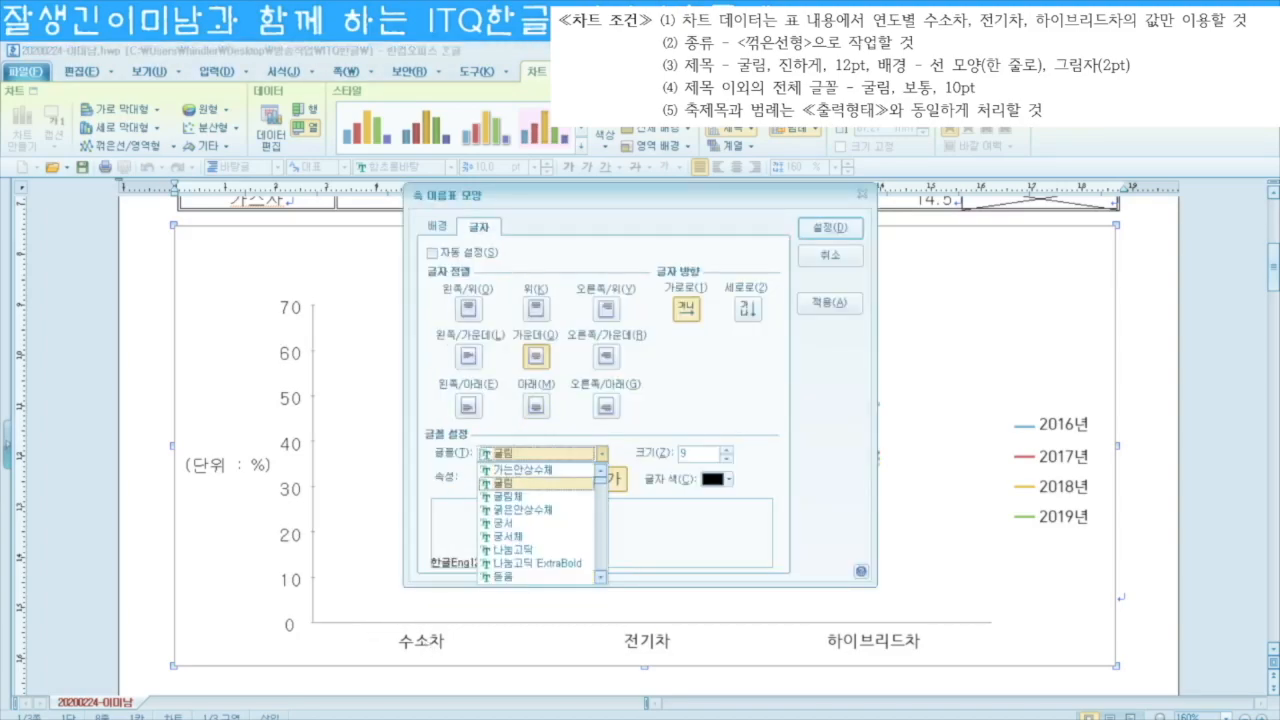
{"action": "key", "text": "Return"}
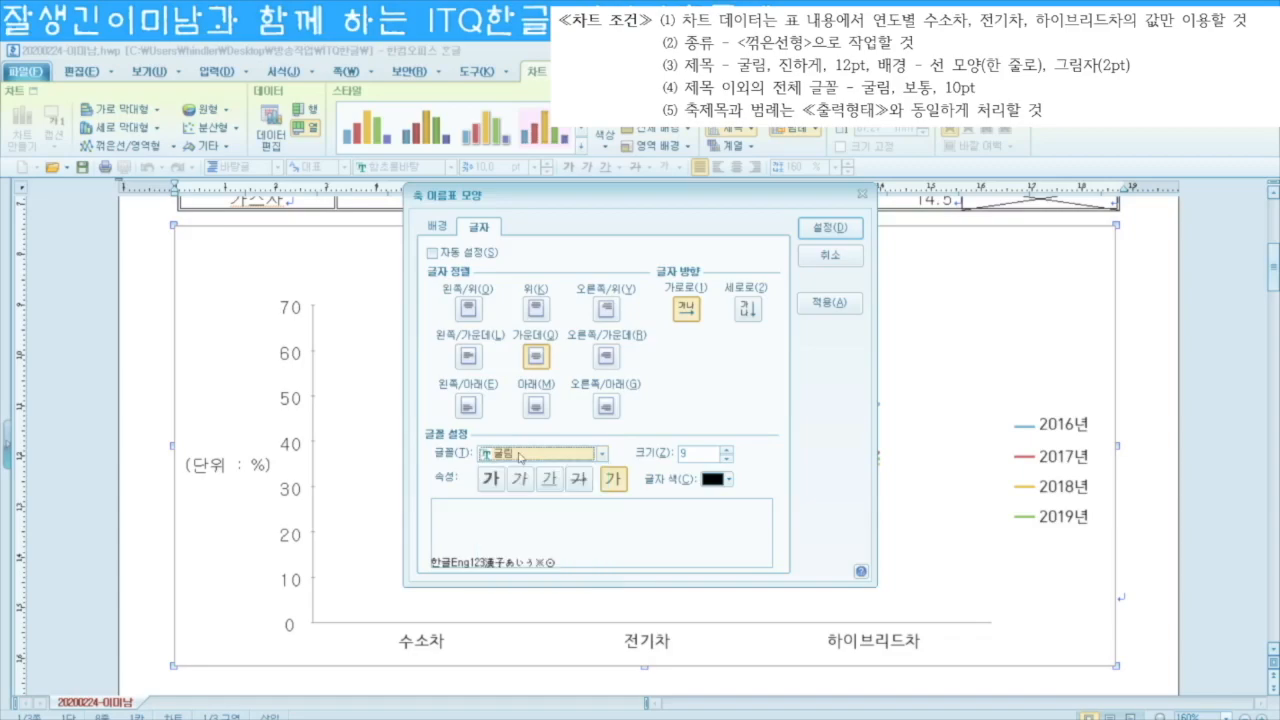
{"action": "left_click", "coordinate": [725, 449]}
{"action": "left_click", "coordinate": [840, 236]}
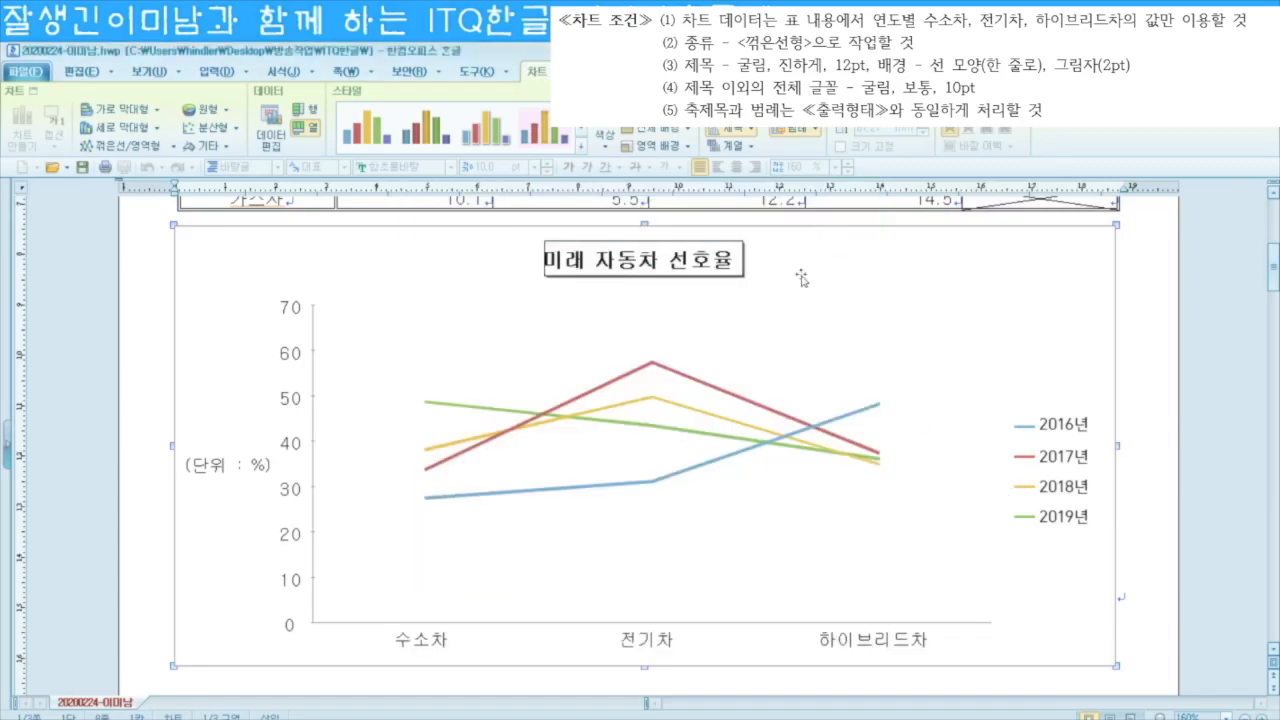
Step: Set the chart legend text to 굴림 at 10 points
{"action": "double_click", "coordinate": [1060, 457]}
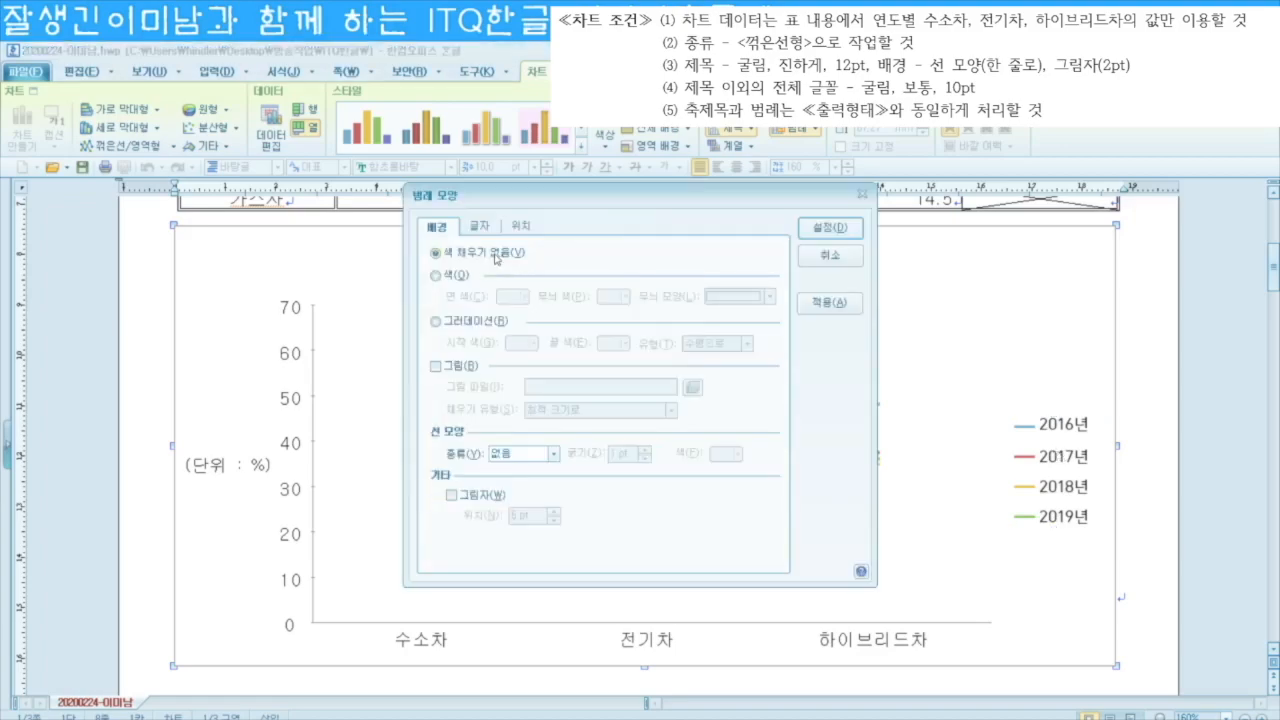
{"action": "left_click", "coordinate": [481, 228]}
{"action": "left_click", "coordinate": [542, 458]}
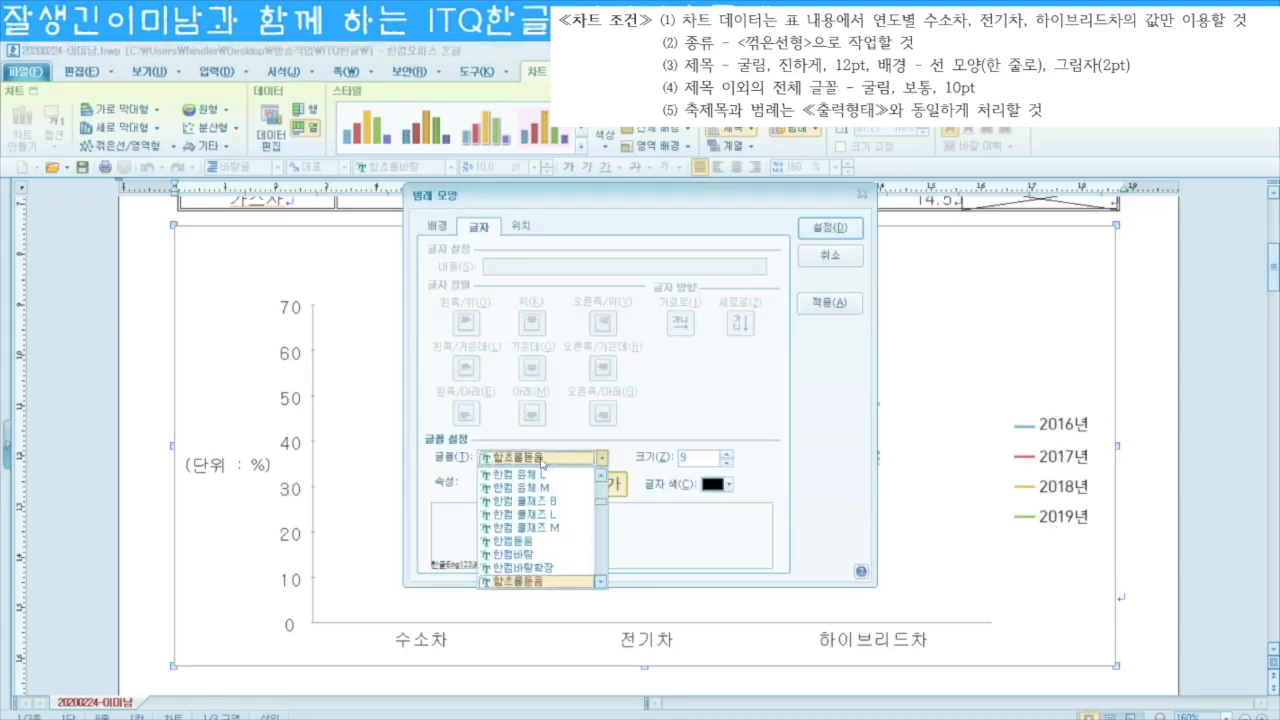
{"action": "type", "text": "굴림"}
{"action": "key", "text": "Return"}
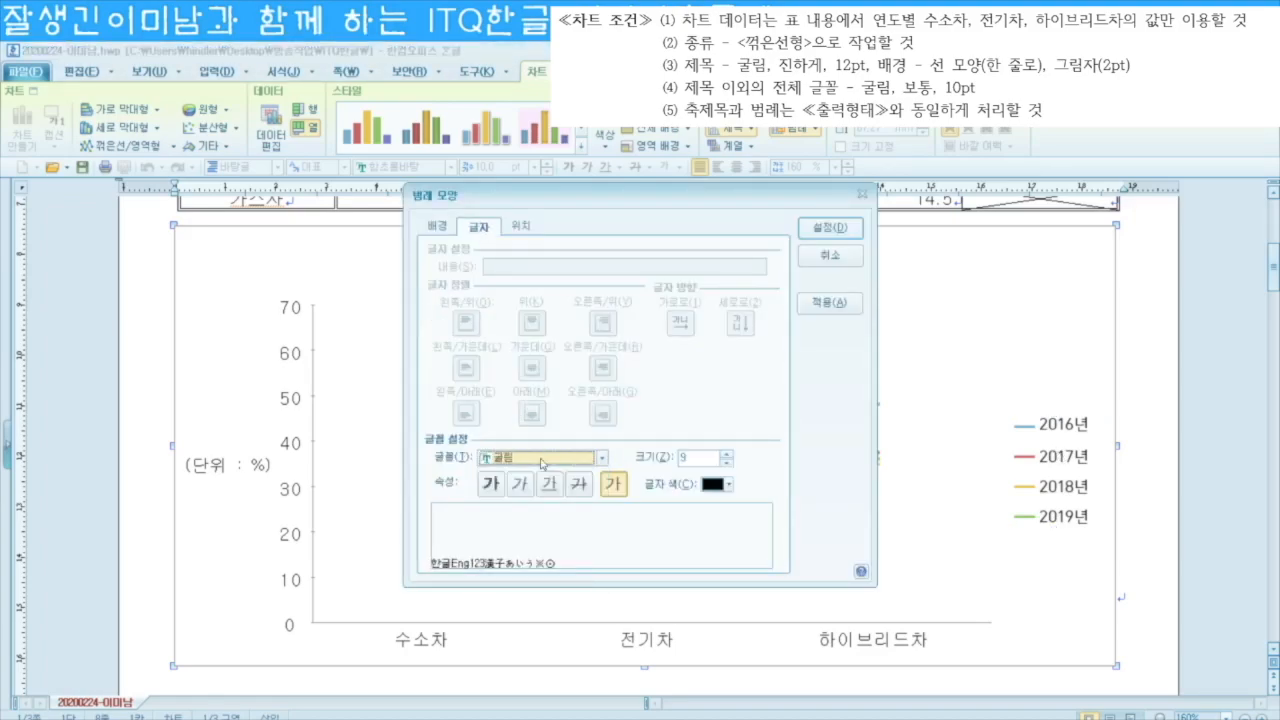
{"action": "left_click", "coordinate": [727, 453]}
Step: Give the legend a single black border line and apply the formatting
{"action": "left_click", "coordinate": [437, 228]}
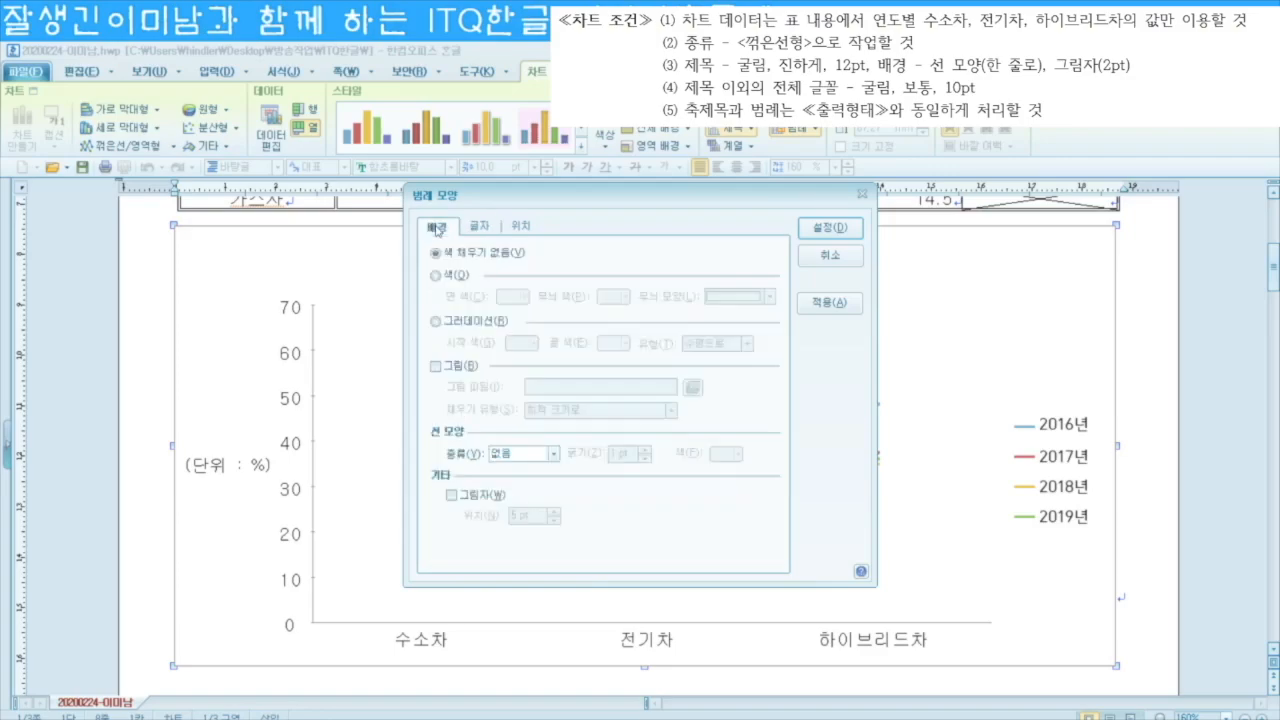
{"action": "left_click", "coordinate": [552, 454]}
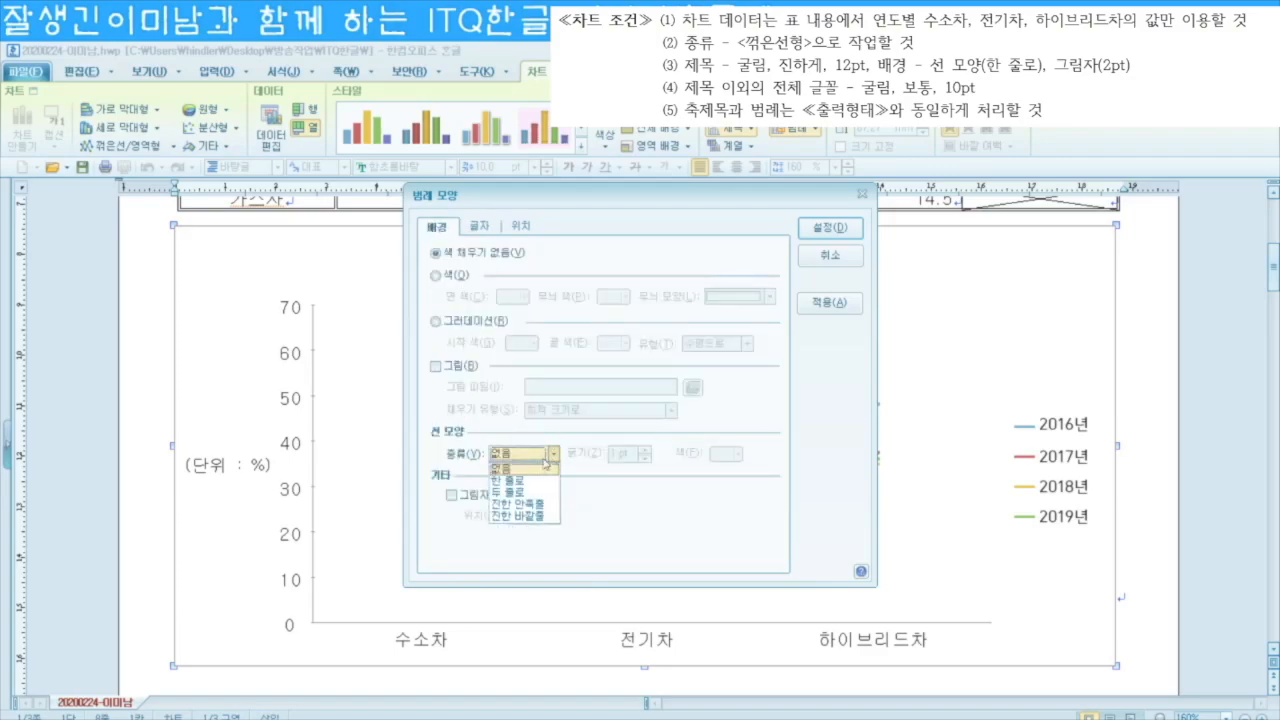
{"action": "left_click", "coordinate": [531, 485]}
{"action": "left_click", "coordinate": [738, 455]}
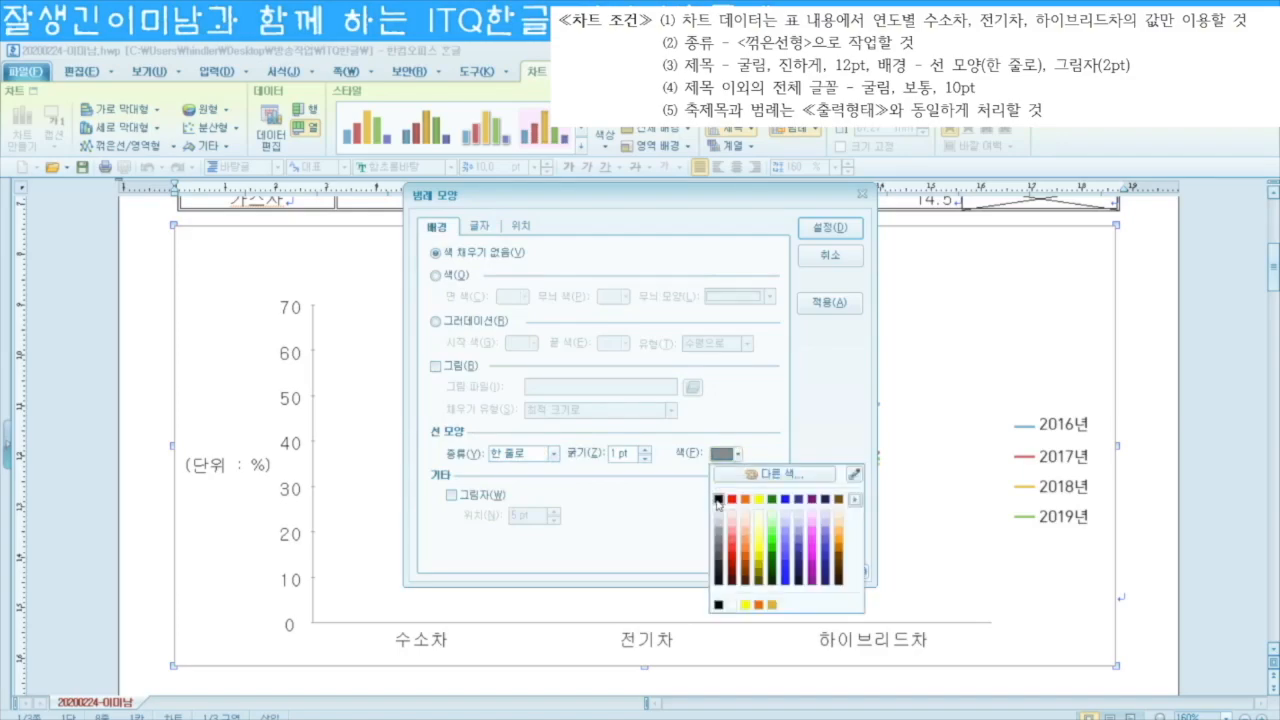
{"action": "left_click", "coordinate": [717, 500]}
{"action": "left_click", "coordinate": [819, 231]}
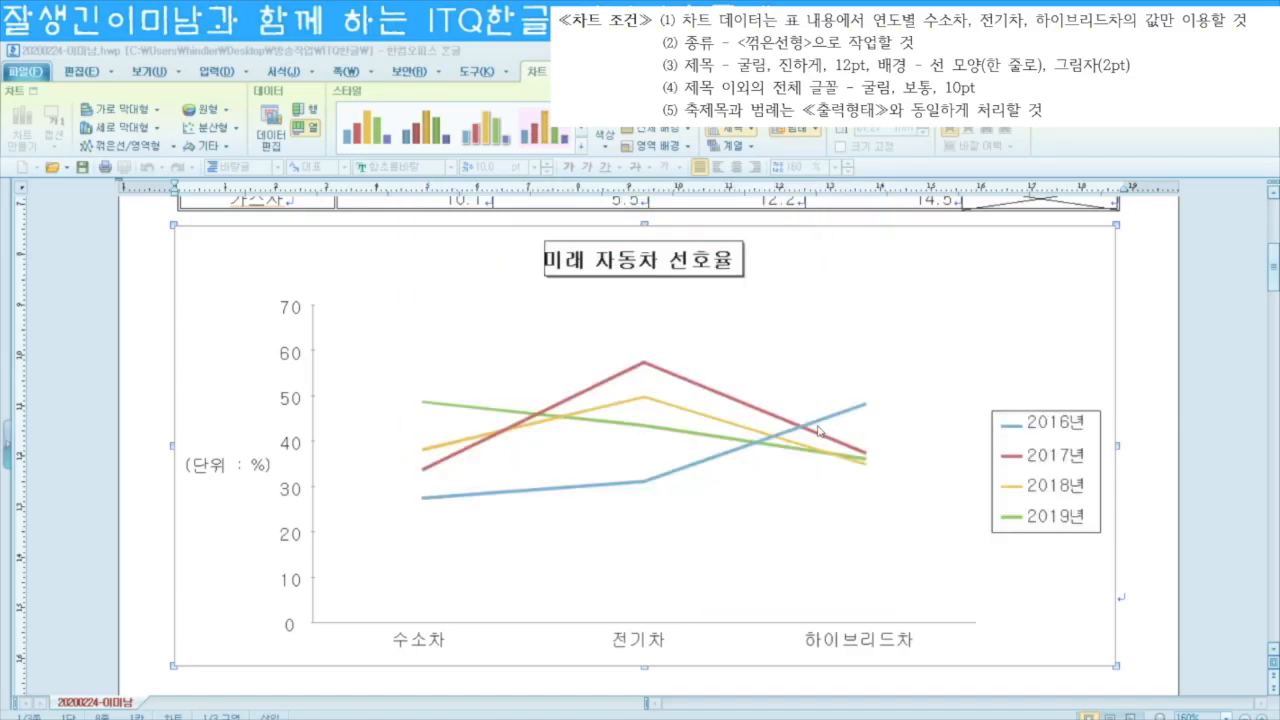
Step: Deselect the chart and put the cursor after the (1) label under item 3 on page 2
{"action": "scroll", "coordinate": [778, 418], "scroll_direction": "down", "scroll_amount": 5}
{"action": "left_click", "coordinate": [734, 391]}
{"action": "scroll", "coordinate": [734, 471], "scroll_direction": "up", "scroll_amount": 5}
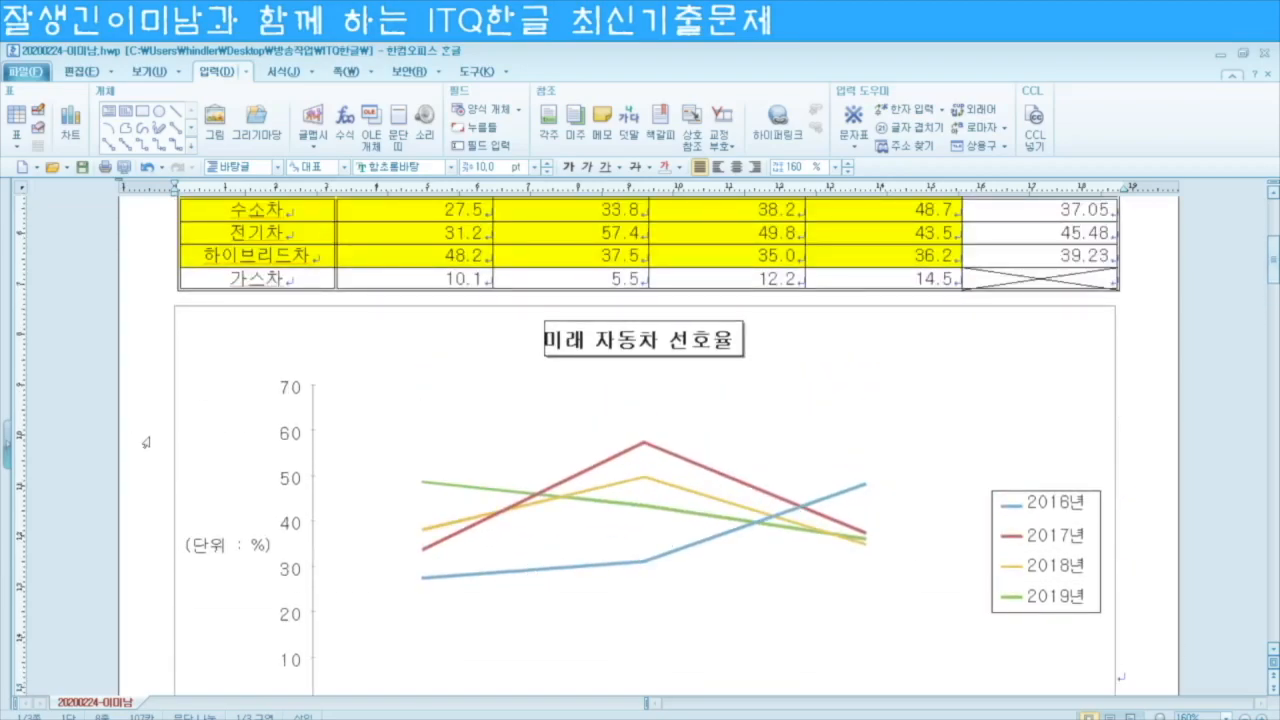
{"action": "scroll", "coordinate": [138, 430], "scroll_direction": "up", "scroll_amount": 5}
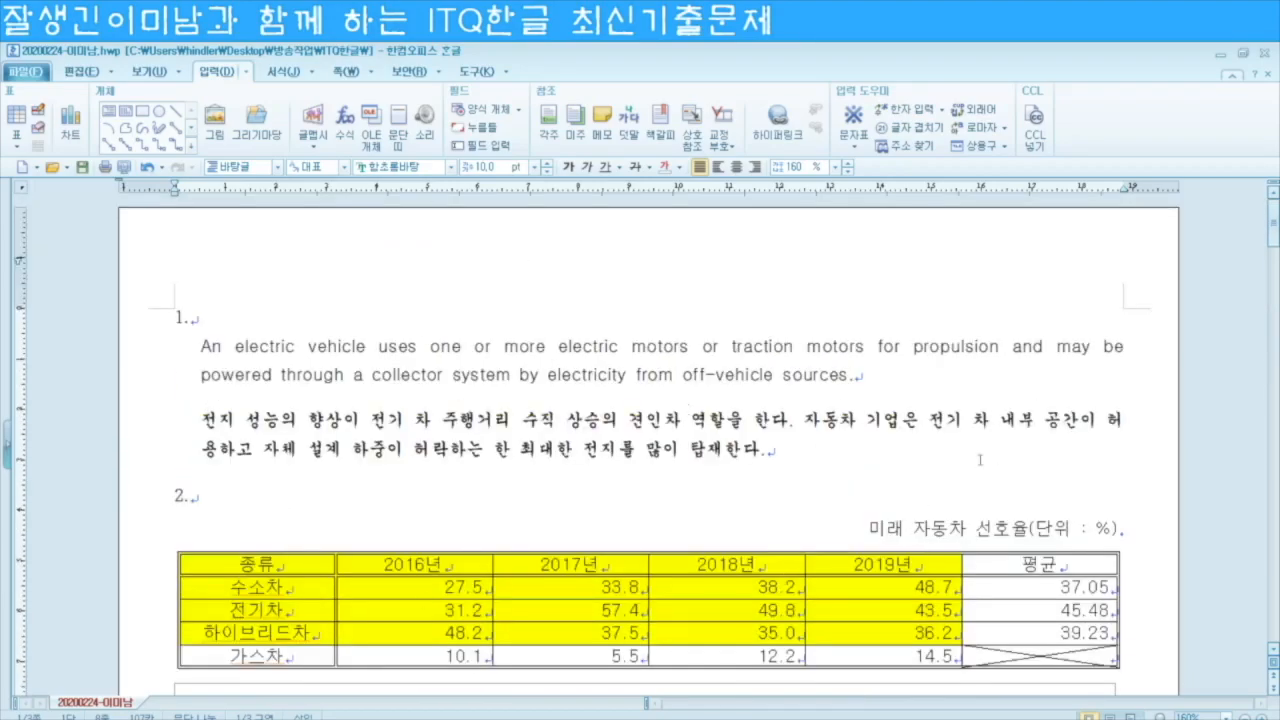
{"action": "scroll", "coordinate": [986, 456], "scroll_direction": "down", "scroll_amount": 3}
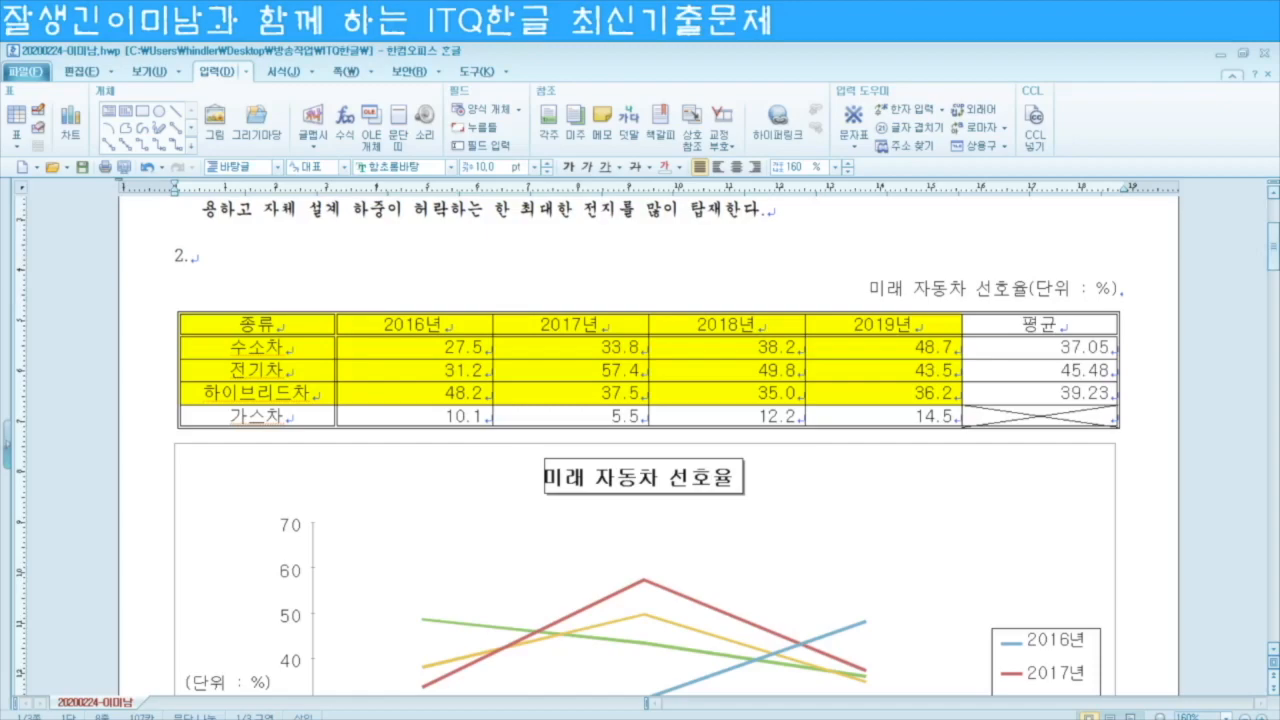
{"action": "scroll", "coordinate": [112, 555], "scroll_direction": "down", "scroll_amount": 10}
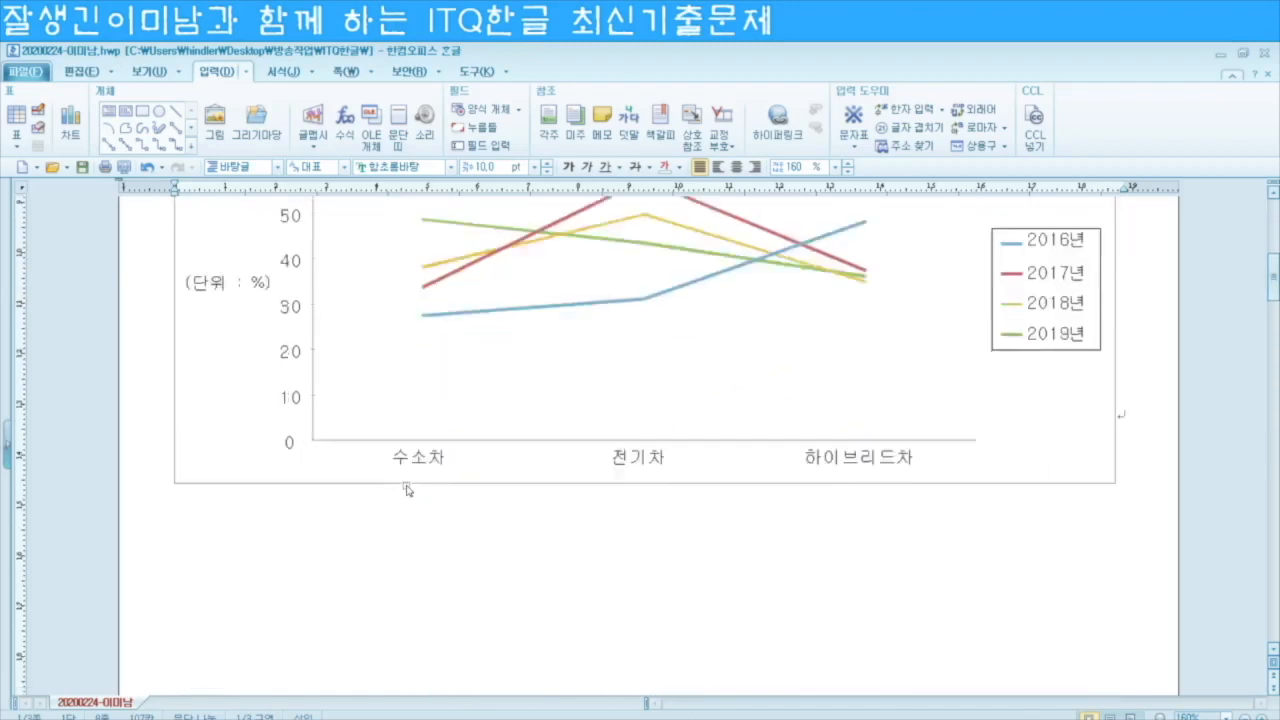
{"action": "left_click", "coordinate": [207, 571]}
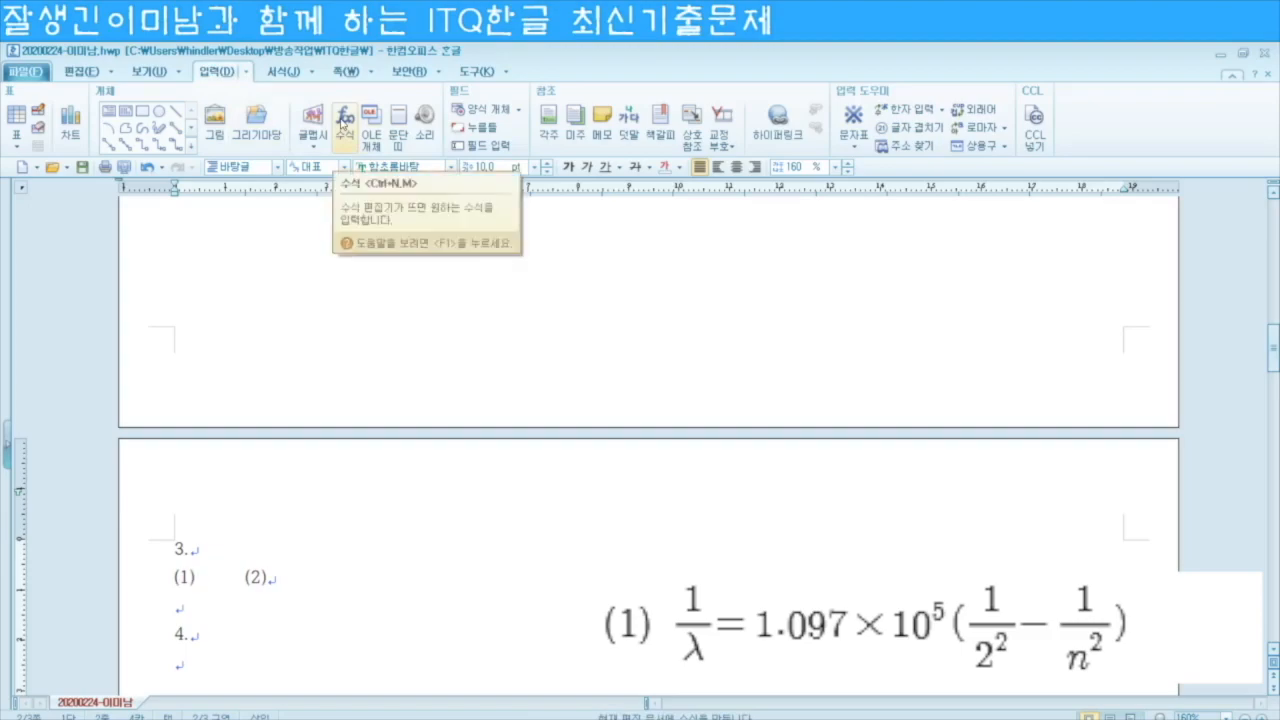
Step: In the equation editor, build the fraction 1/λ
{"action": "left_click", "coordinate": [343, 120]}
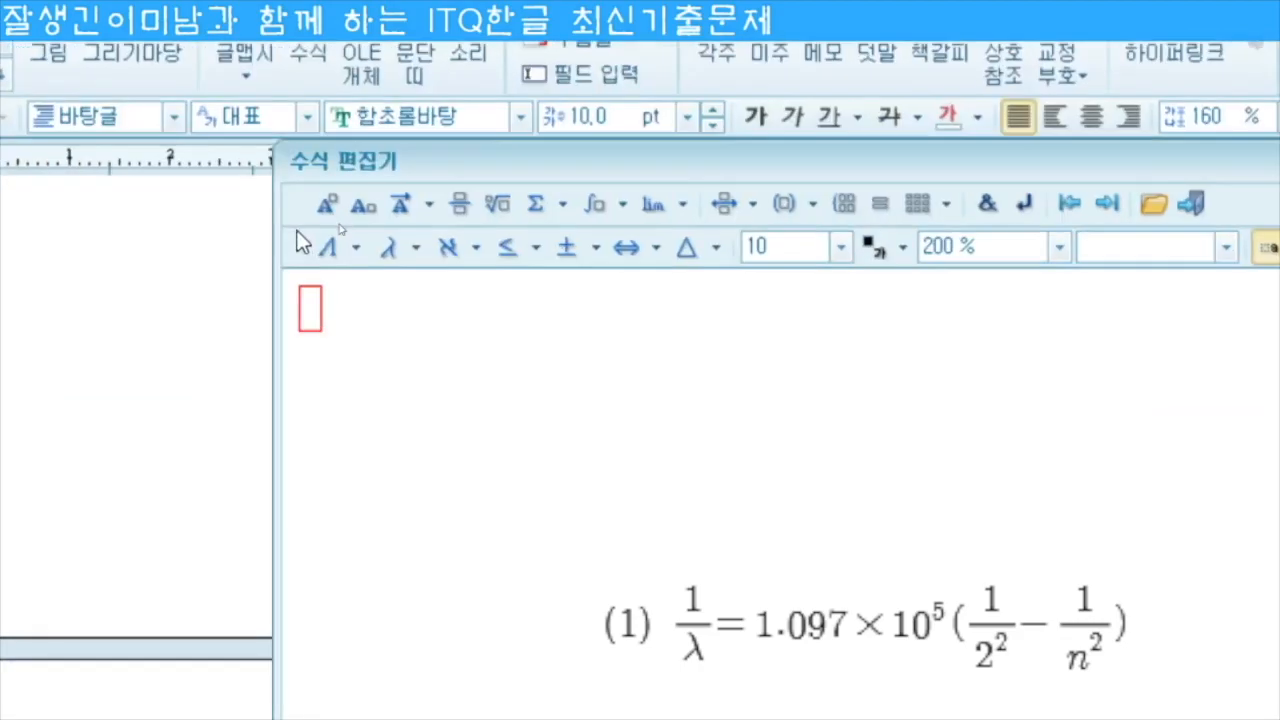
{"action": "left_click", "coordinate": [459, 207]}
{"action": "type", "text": "1"}
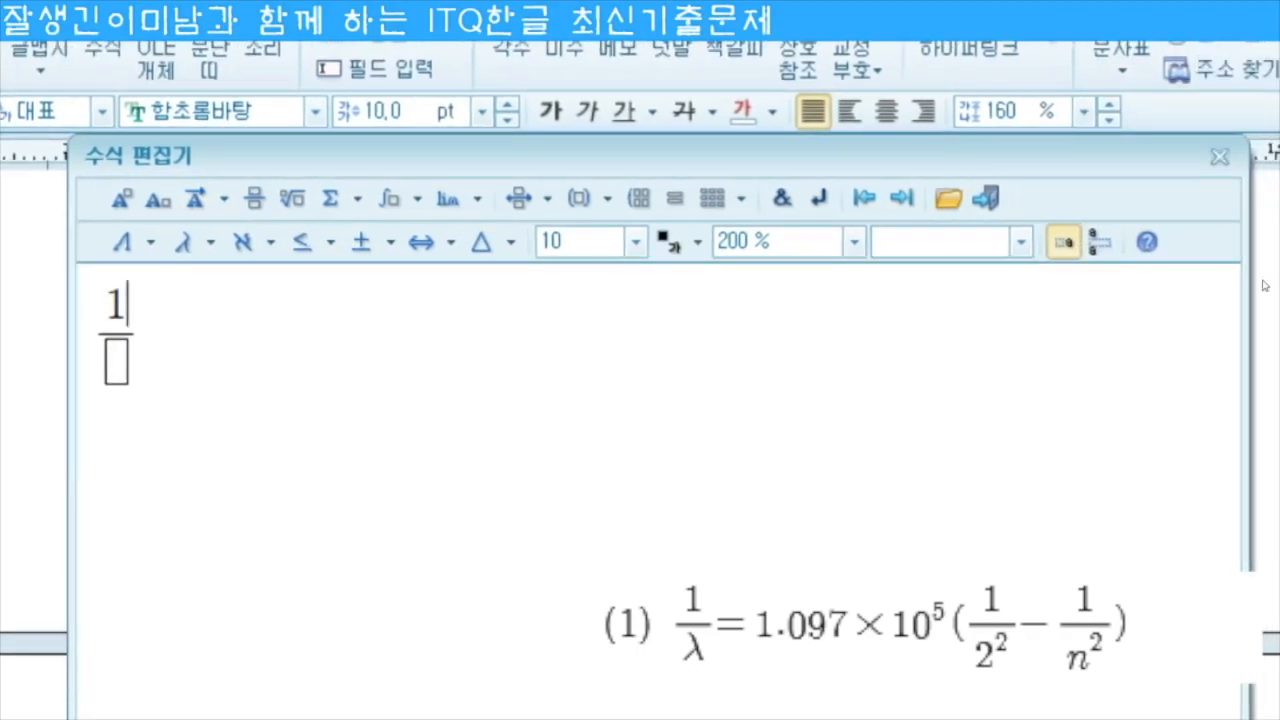
{"action": "key", "text": "Tab"}
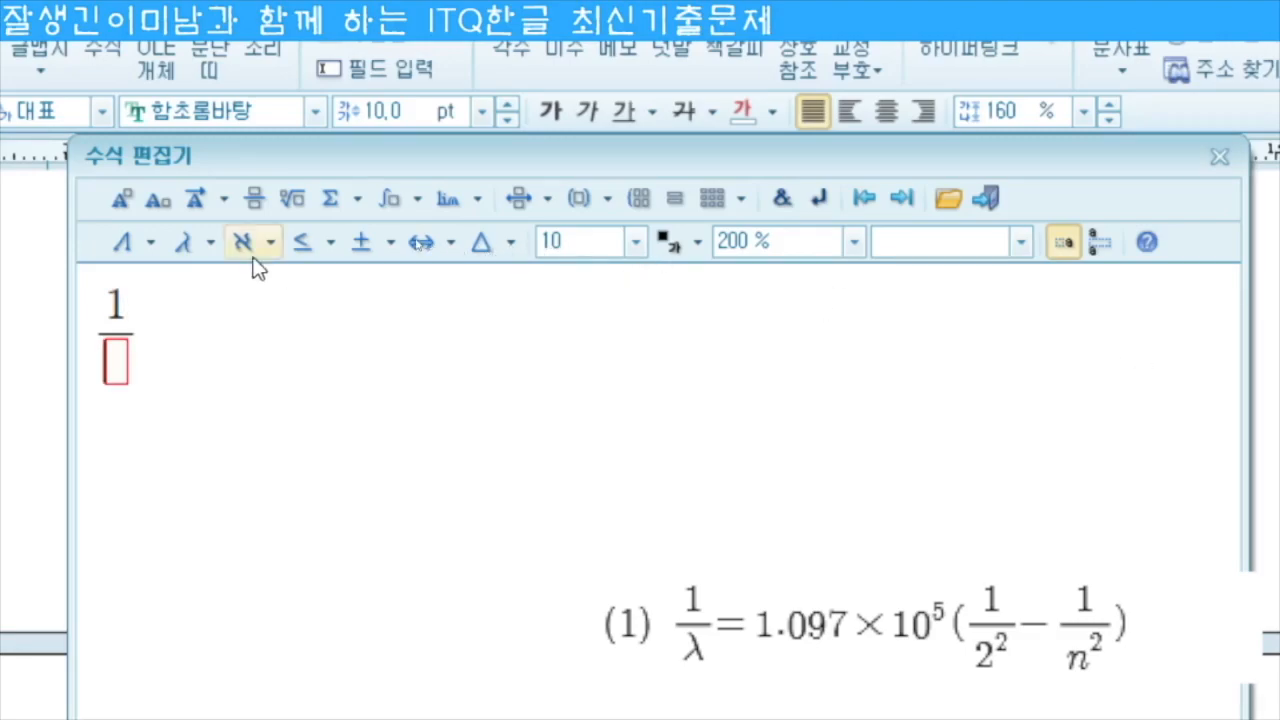
{"action": "left_click", "coordinate": [211, 244]}
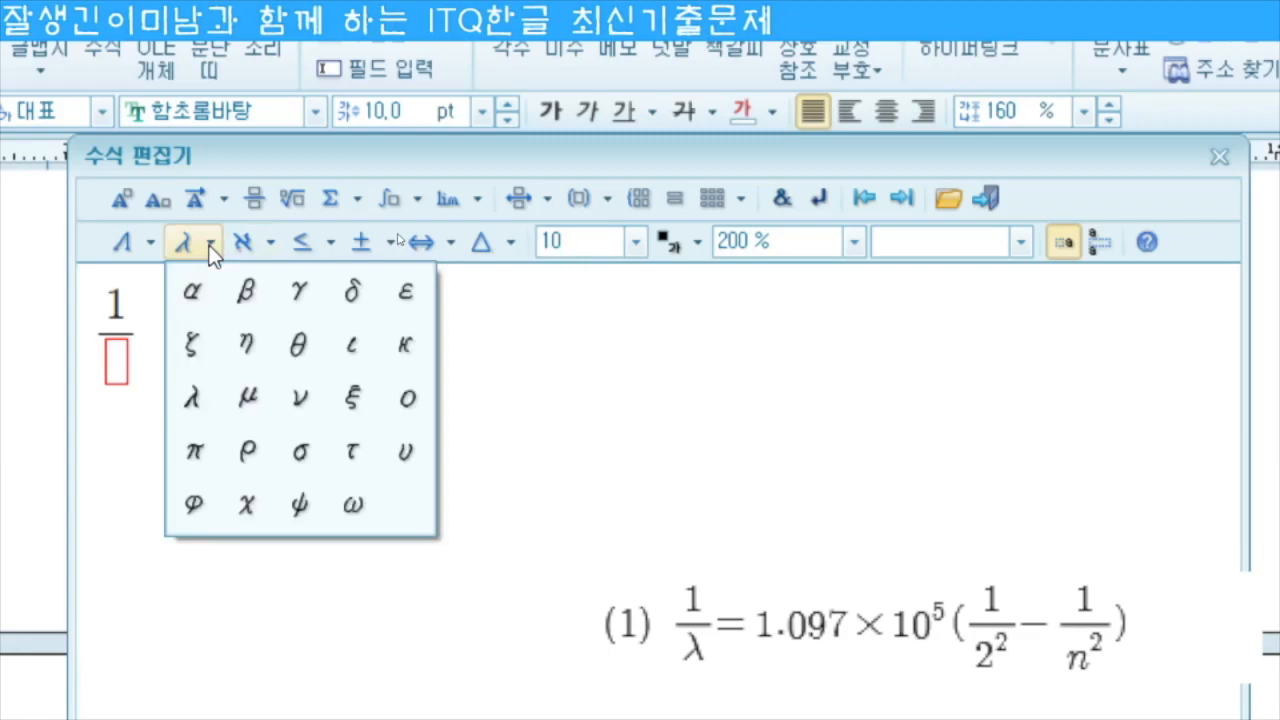
{"action": "left_click", "coordinate": [128, 246]}
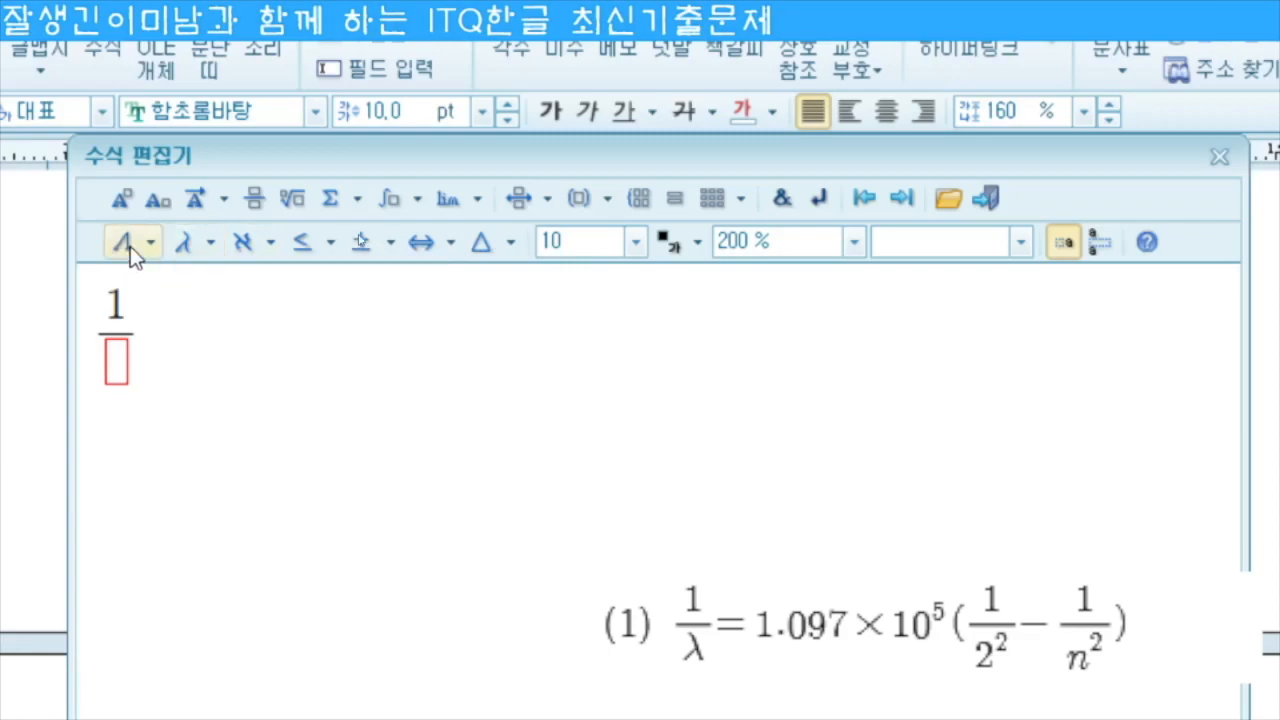
{"action": "left_click", "coordinate": [129, 246]}
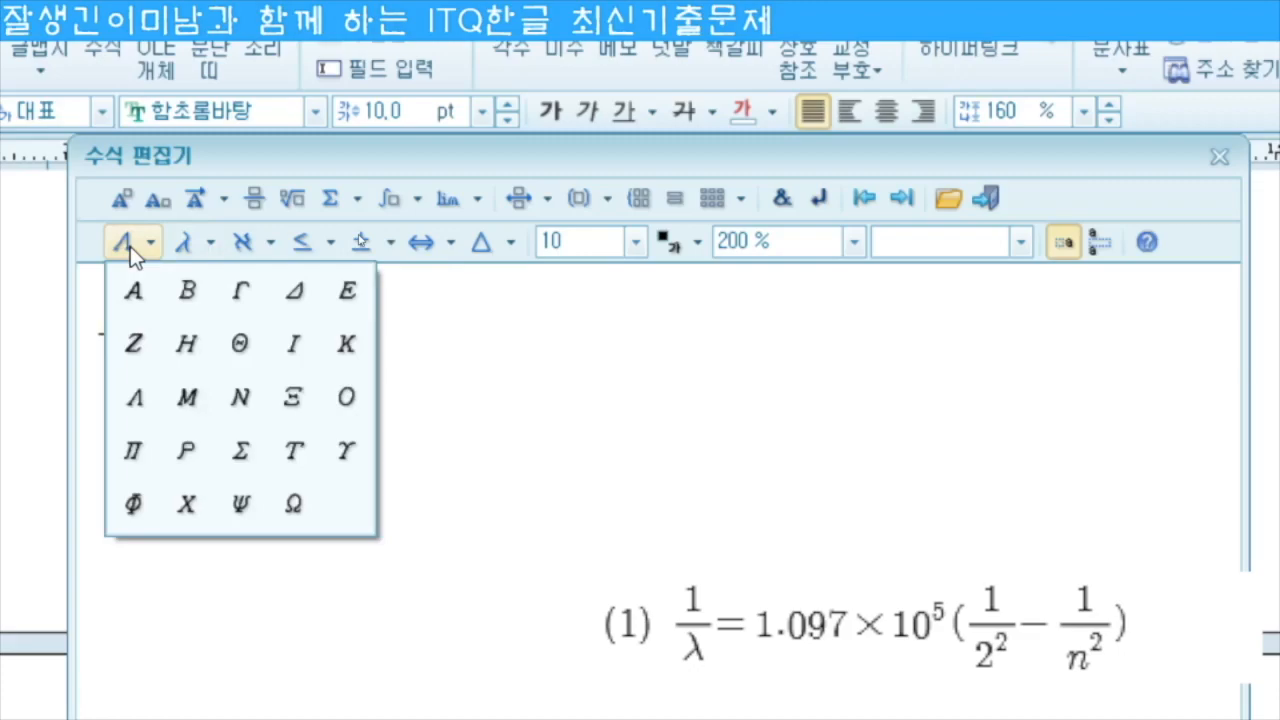
{"action": "left_click", "coordinate": [178, 245]}
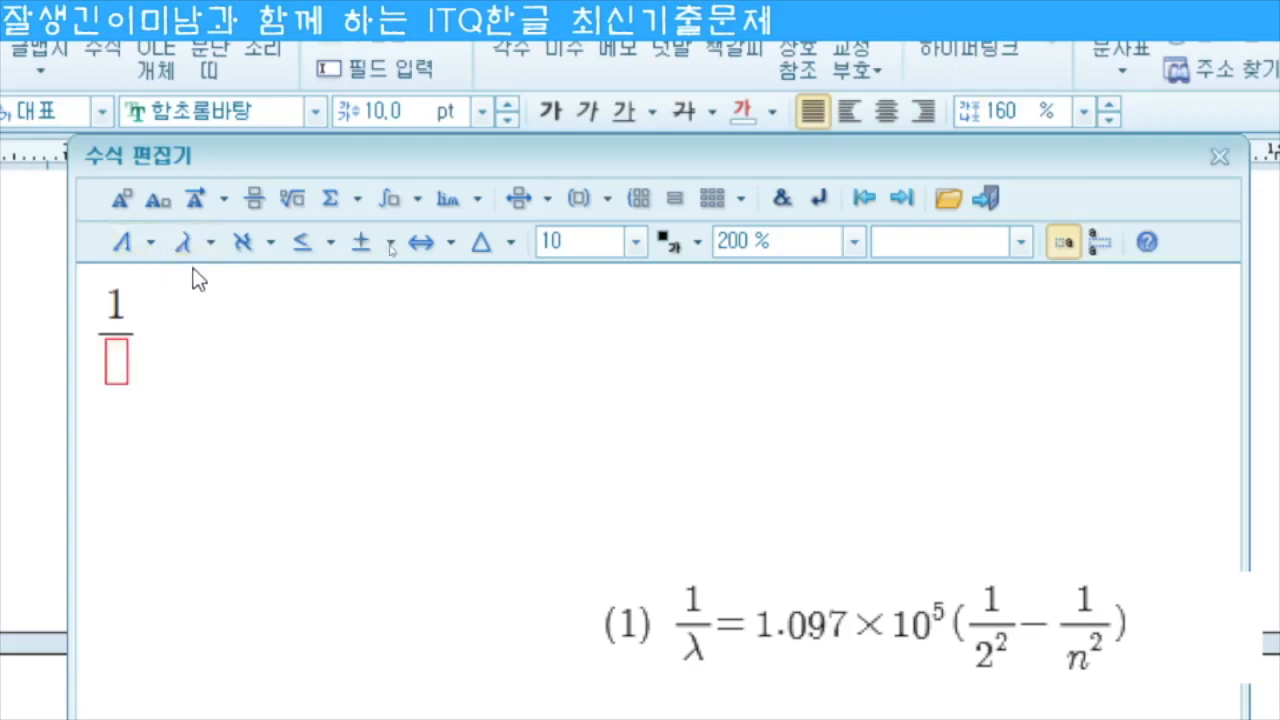
{"action": "left_click", "coordinate": [211, 245]}
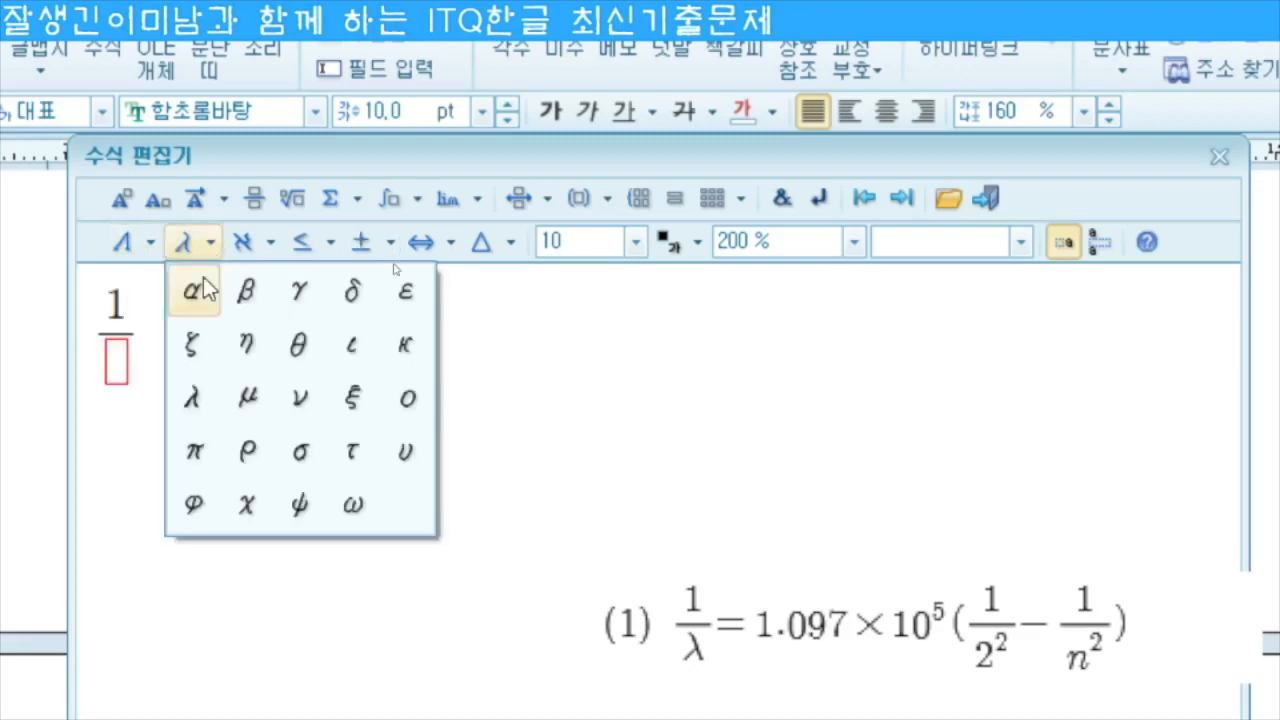
{"action": "left_click", "coordinate": [192, 398]}
{"action": "key", "text": "Tab"}
Step: Continue the equation with = 1.097×10⁵
{"action": "type", "text": "= "}
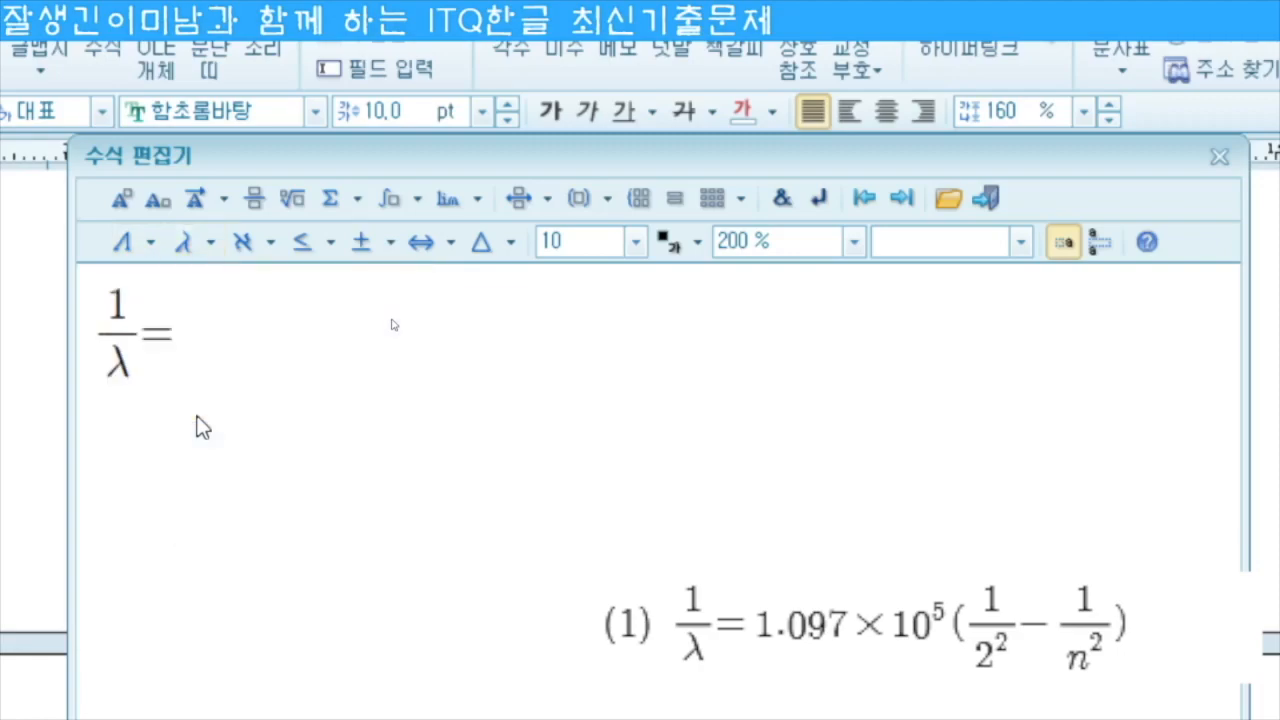
{"action": "type", "text": "1.097"}
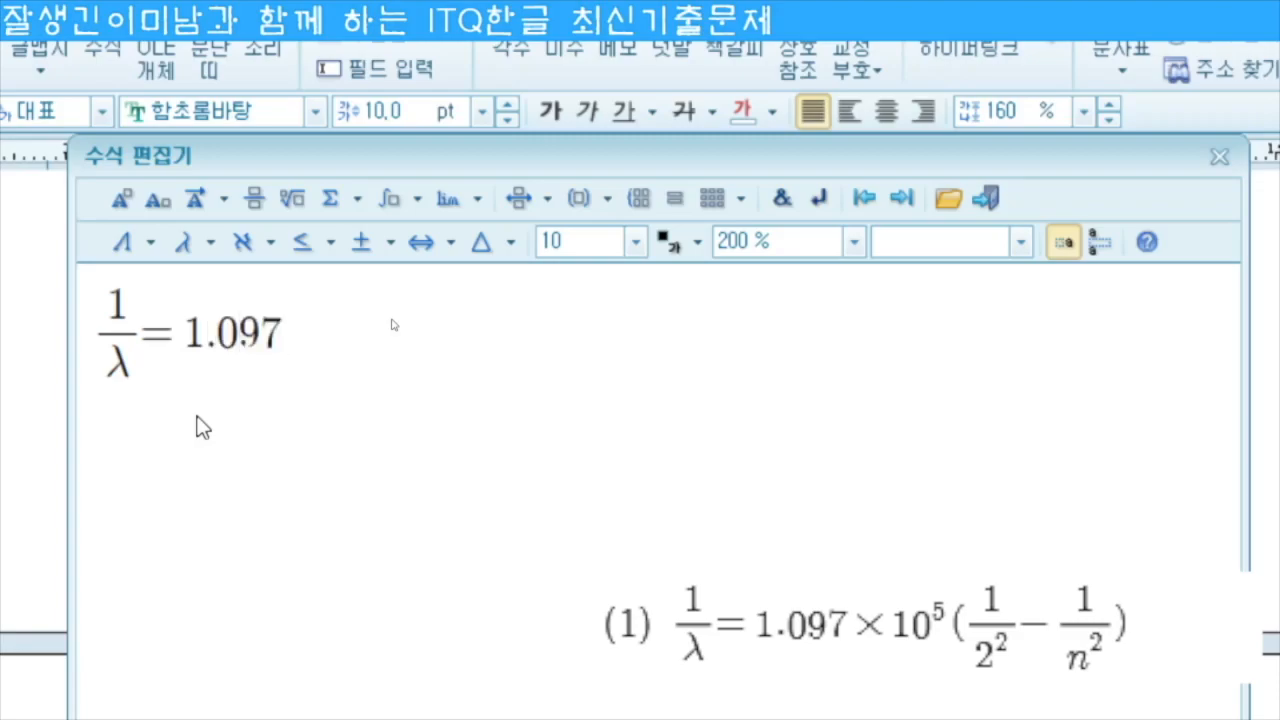
{"action": "left_click", "coordinate": [388, 243]}
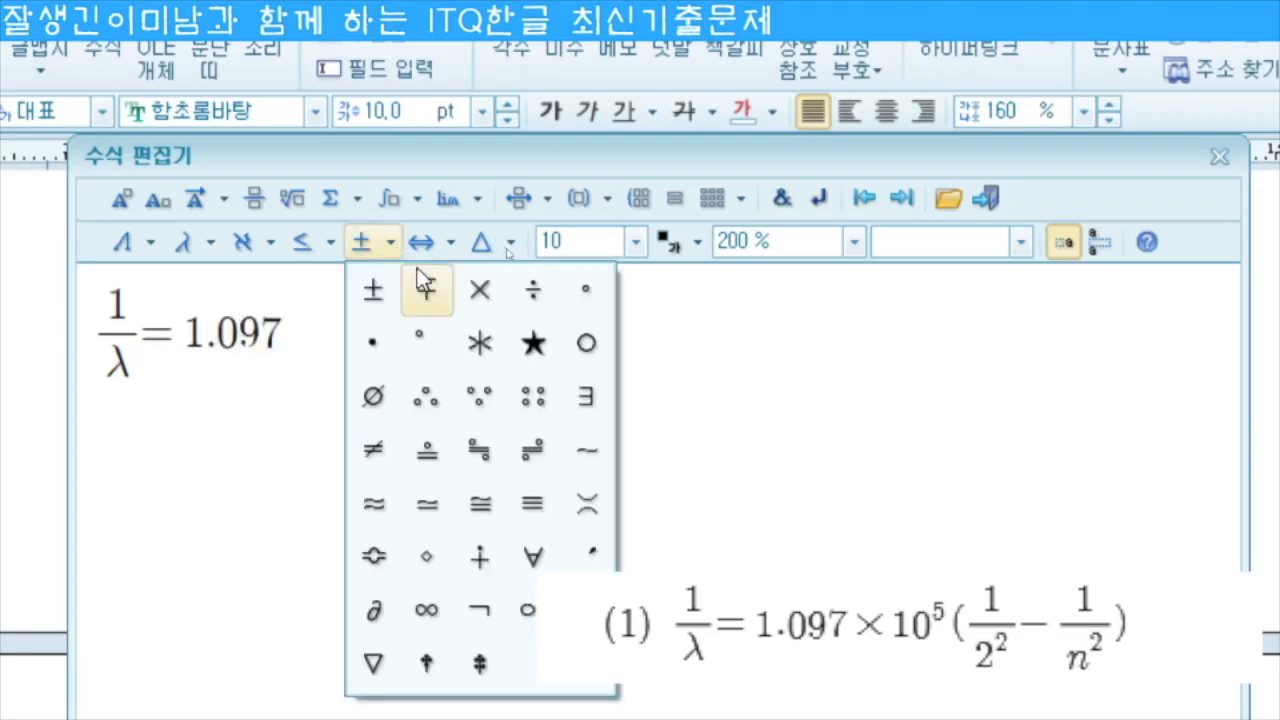
{"action": "left_click", "coordinate": [482, 292]}
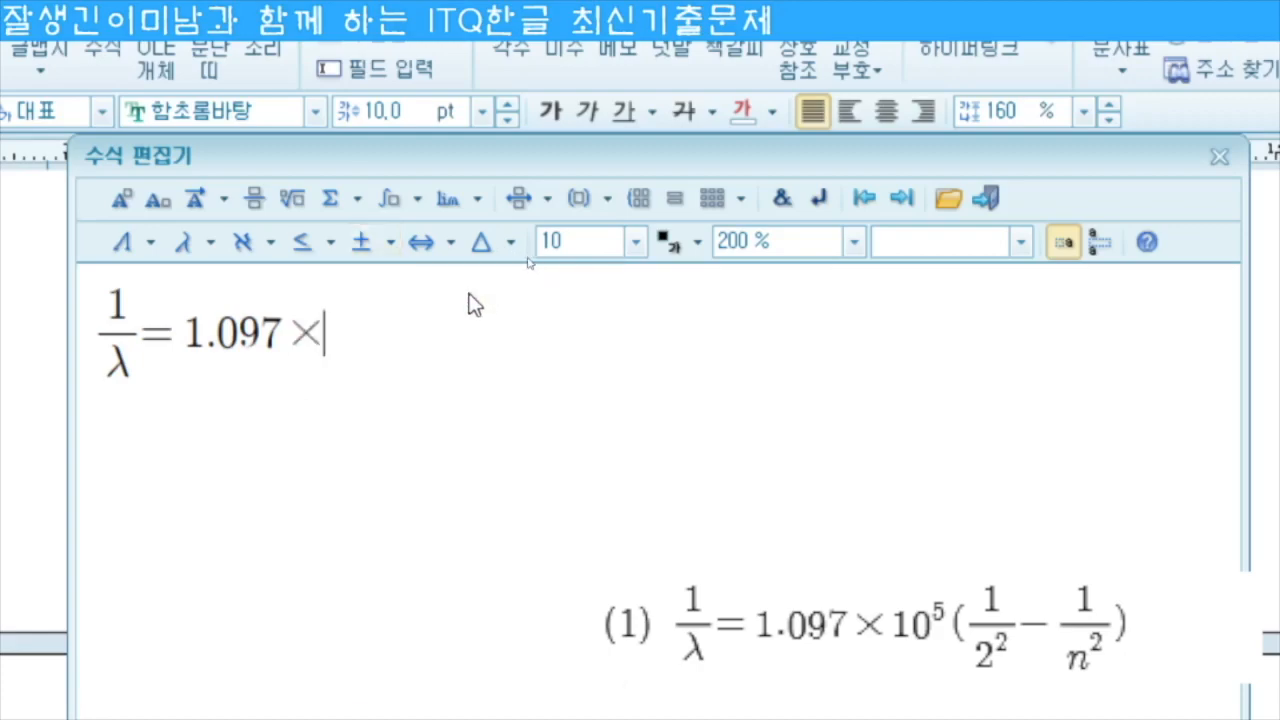
{"action": "type", "text": "10"}
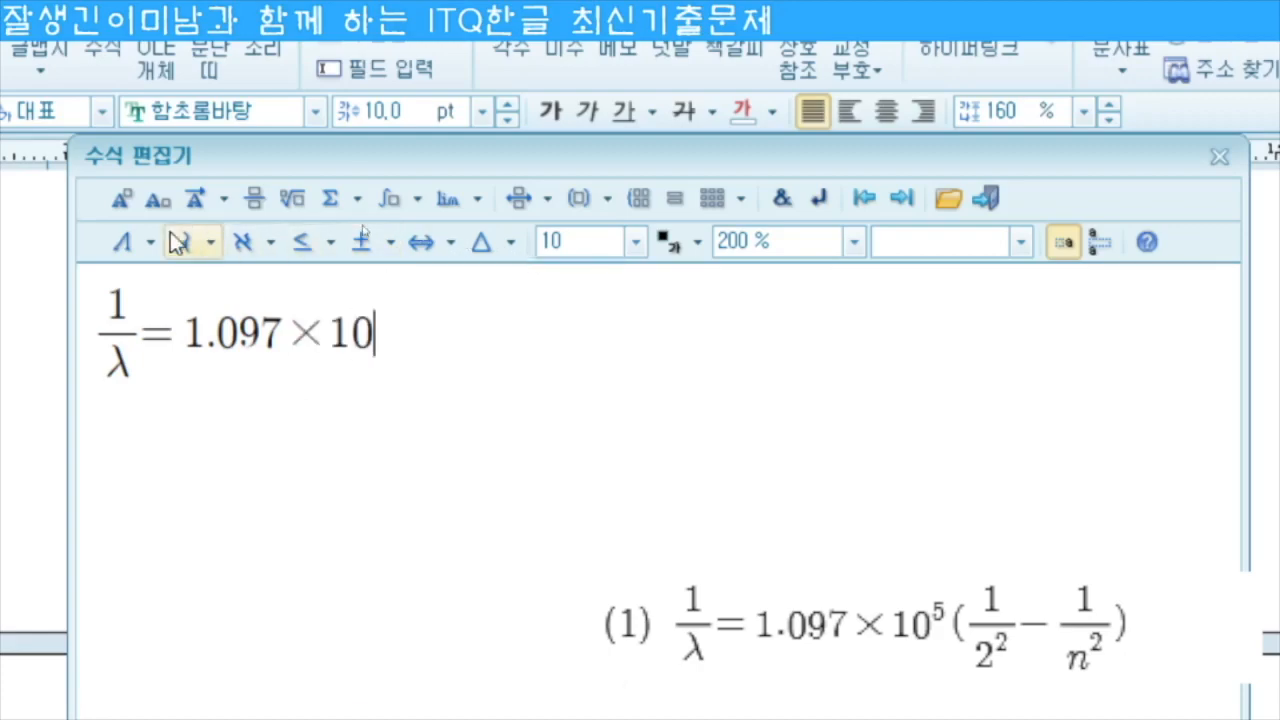
{"action": "left_click", "coordinate": [123, 199]}
{"action": "type", "text": "5"}
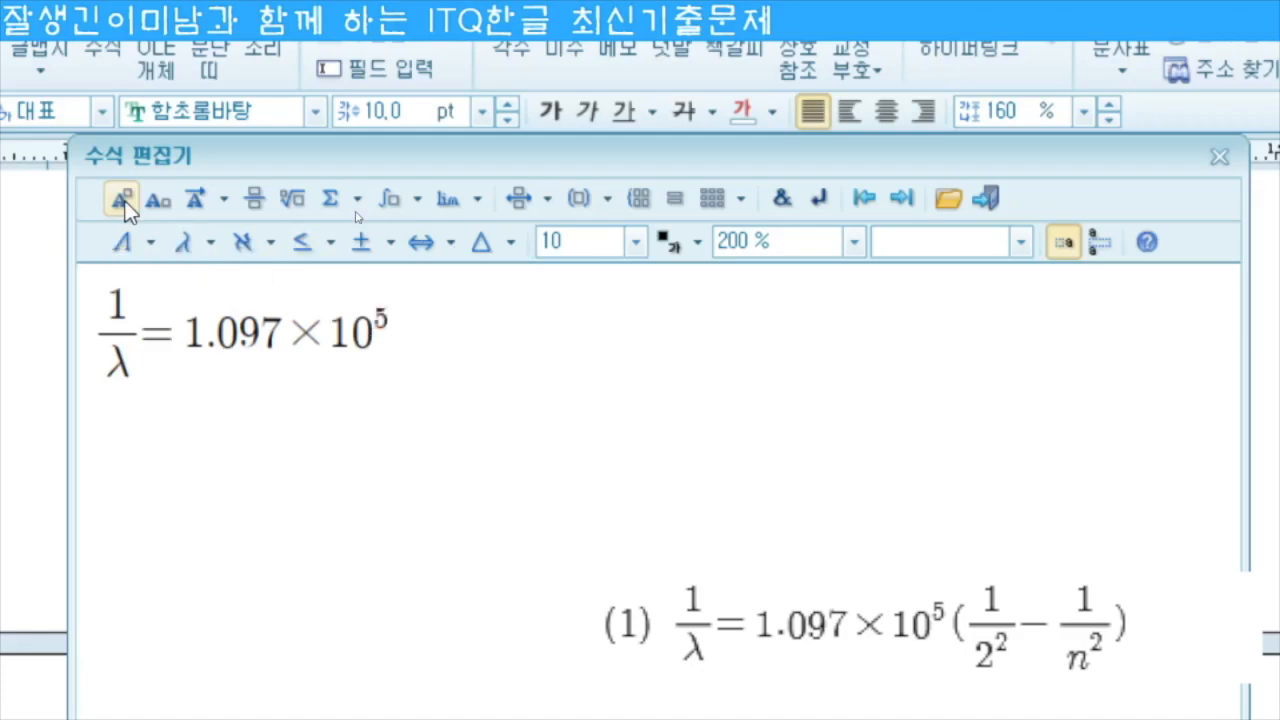
{"action": "key", "text": "Tab"}
Step: Open a parenthesis and add the fraction 1/2²
{"action": "type", "text": "("}
{"action": "left_click", "coordinate": [253, 199]}
{"action": "type", "text": "1/"}
{"action": "key", "text": "Tab"}
{"action": "type", "text": "2"}
{"action": "left_click", "coordinate": [130, 198]}
{"action": "type", "text": "2"}
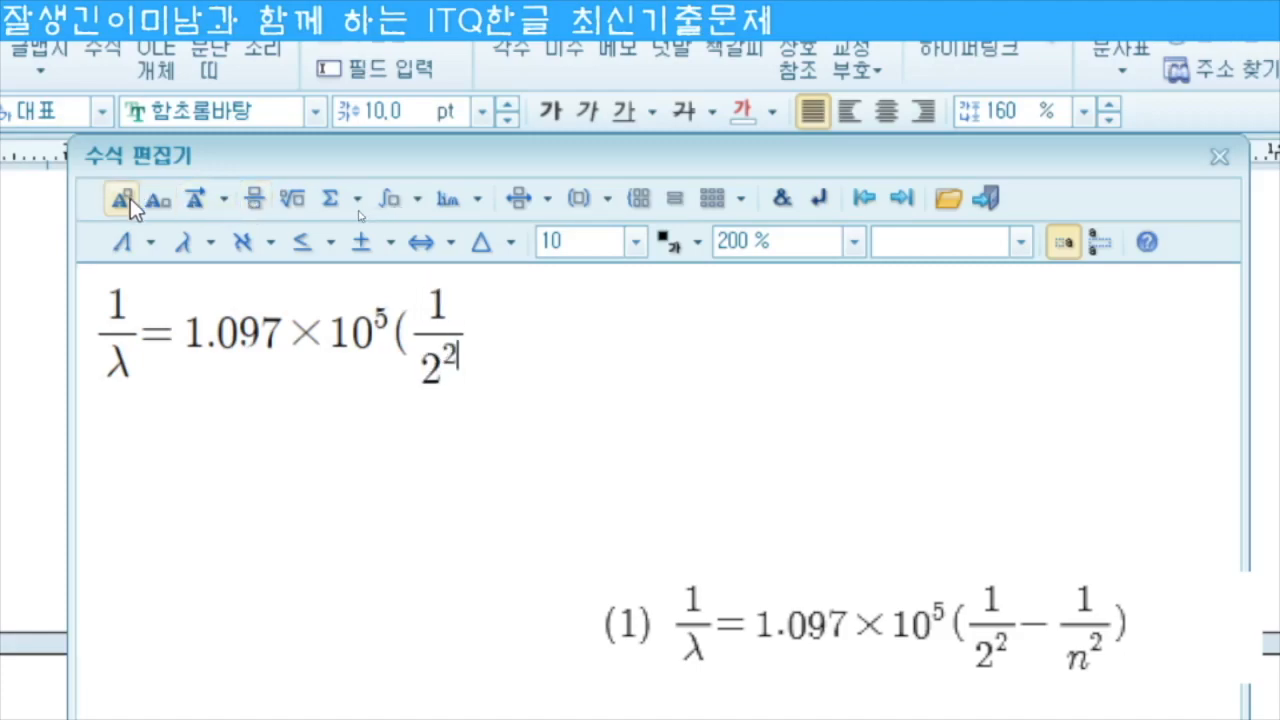
{"action": "key", "text": "Tab"}
{"action": "key", "text": "Tab"}
Step: Add − 1/n², close the parenthesis, and insert the equation into the document
{"action": "type", "text": "-"}
{"action": "left_click", "coordinate": [254, 199]}
{"action": "type", "text": "1"}
{"action": "key", "text": "Tab"}
{"action": "type", "text": "n"}
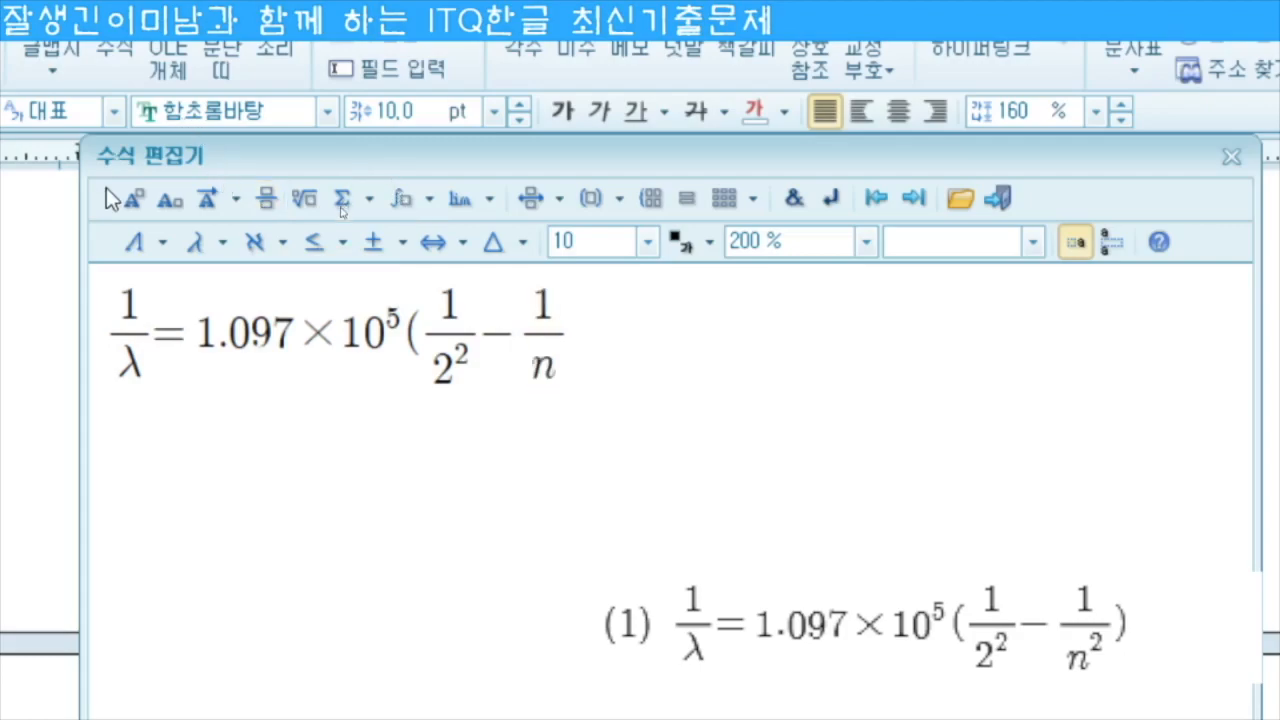
{"action": "left_click", "coordinate": [132, 200]}
{"action": "type", "text": "2"}
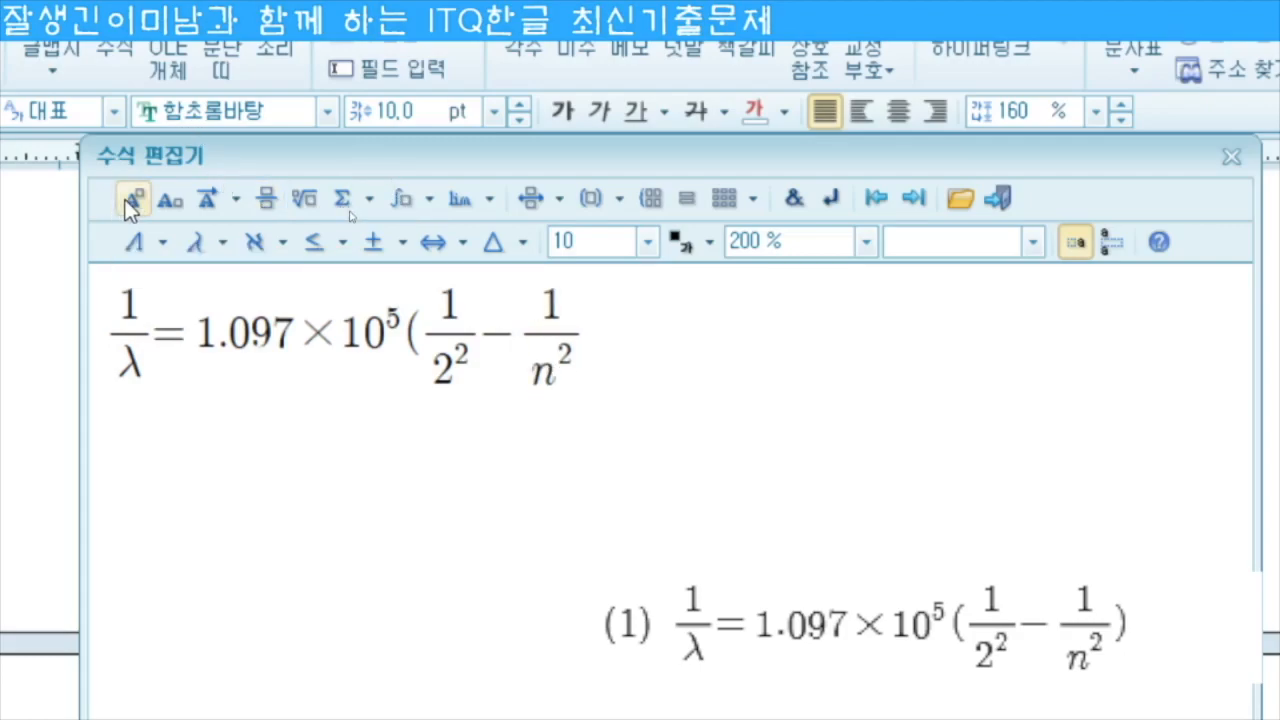
{"action": "key", "text": "Tab"}
{"action": "type", "text": ")"}
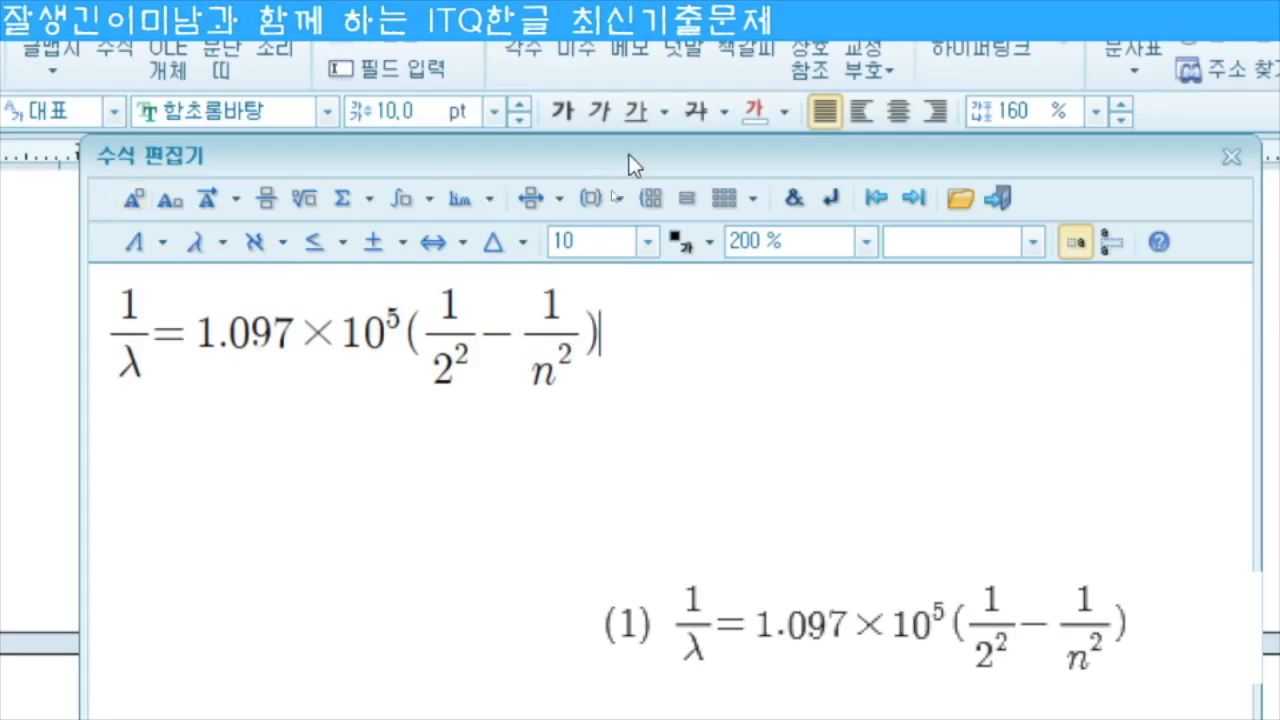
{"action": "left_click", "coordinate": [997, 200]}
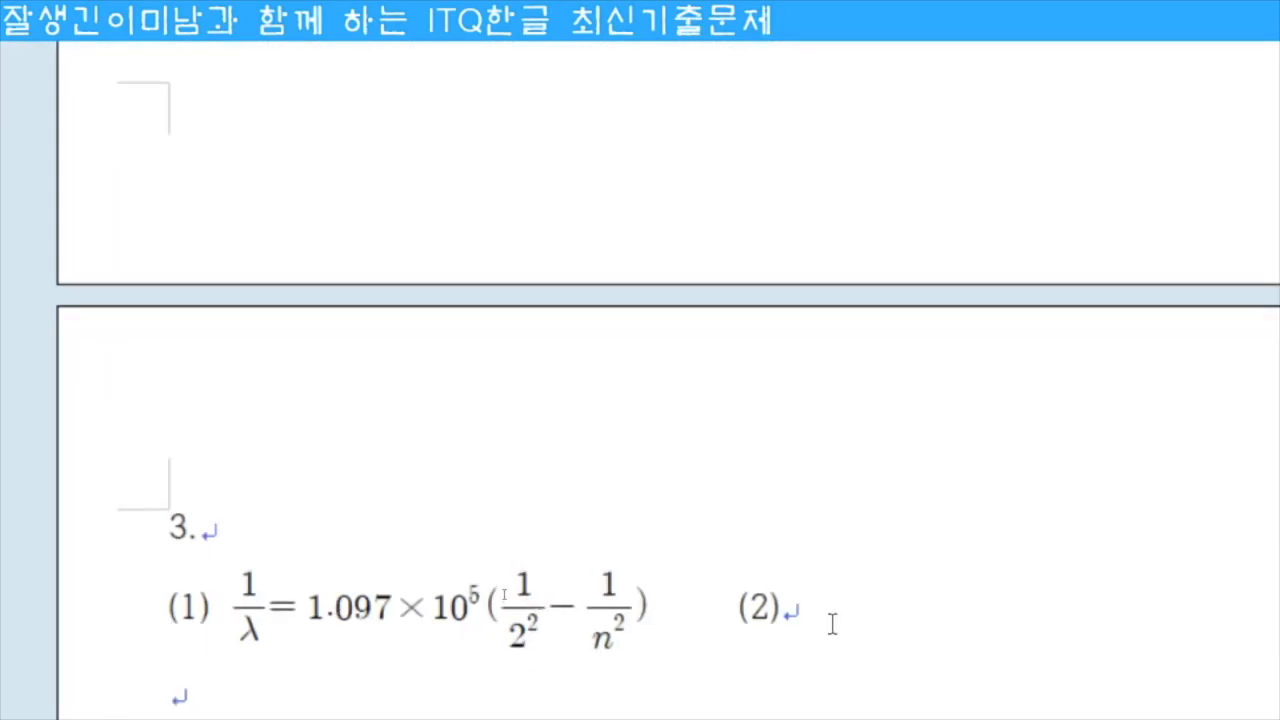
Step: Place the cursor after the (2) label and open the equation editor with Ctrl+N, M
{"action": "left_click", "coordinate": [816, 608]}
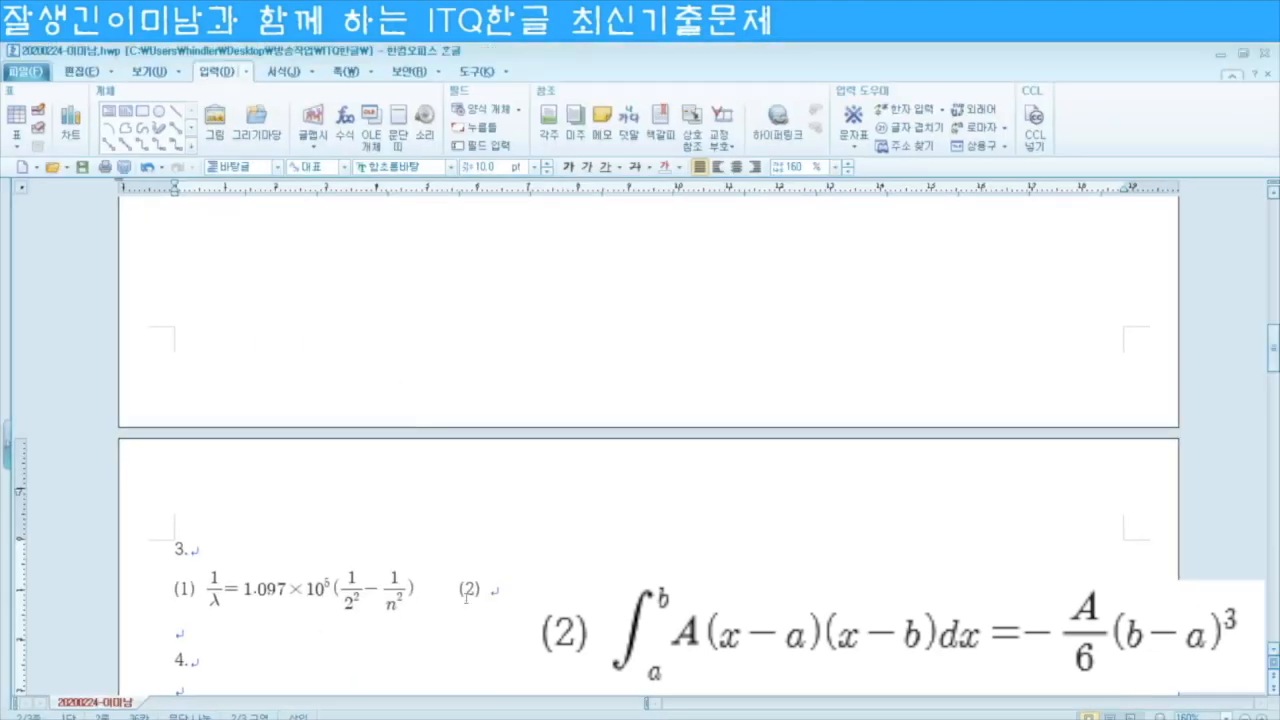
{"action": "key", "text": "ctrl+n"}
{"action": "key", "text": "m"}
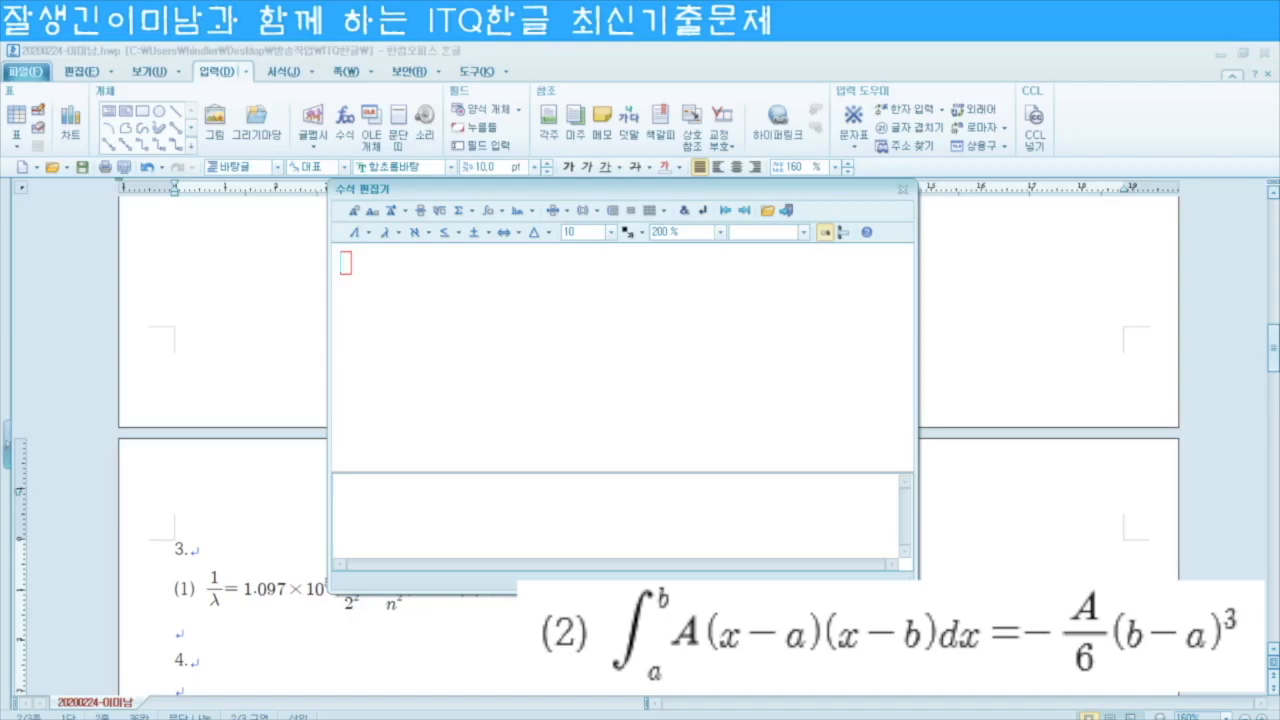
{"action": "left_click_drag", "start_coordinate": [634, 192], "coordinate": [688, 192]}
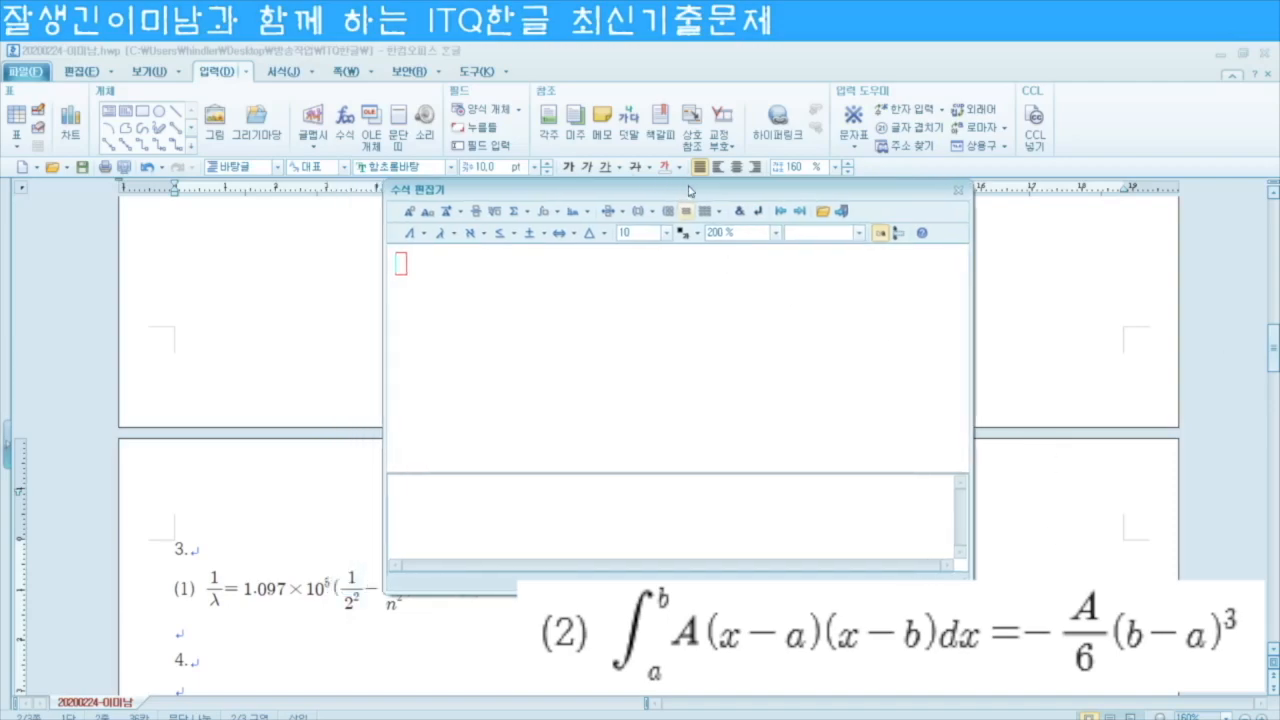
Step: Enter an integral from a to b of A(x−a)(x−b)dx = −
{"action": "left_click", "coordinate": [556, 211]}
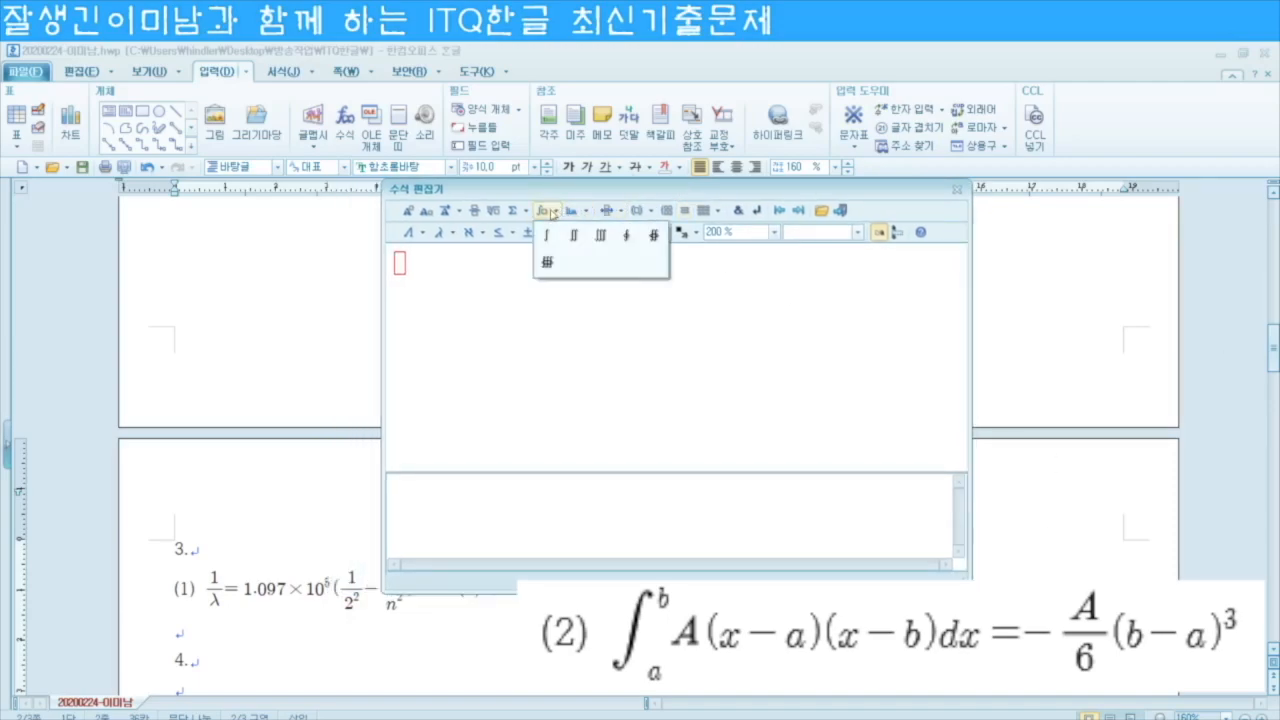
{"action": "left_click", "coordinate": [546, 240]}
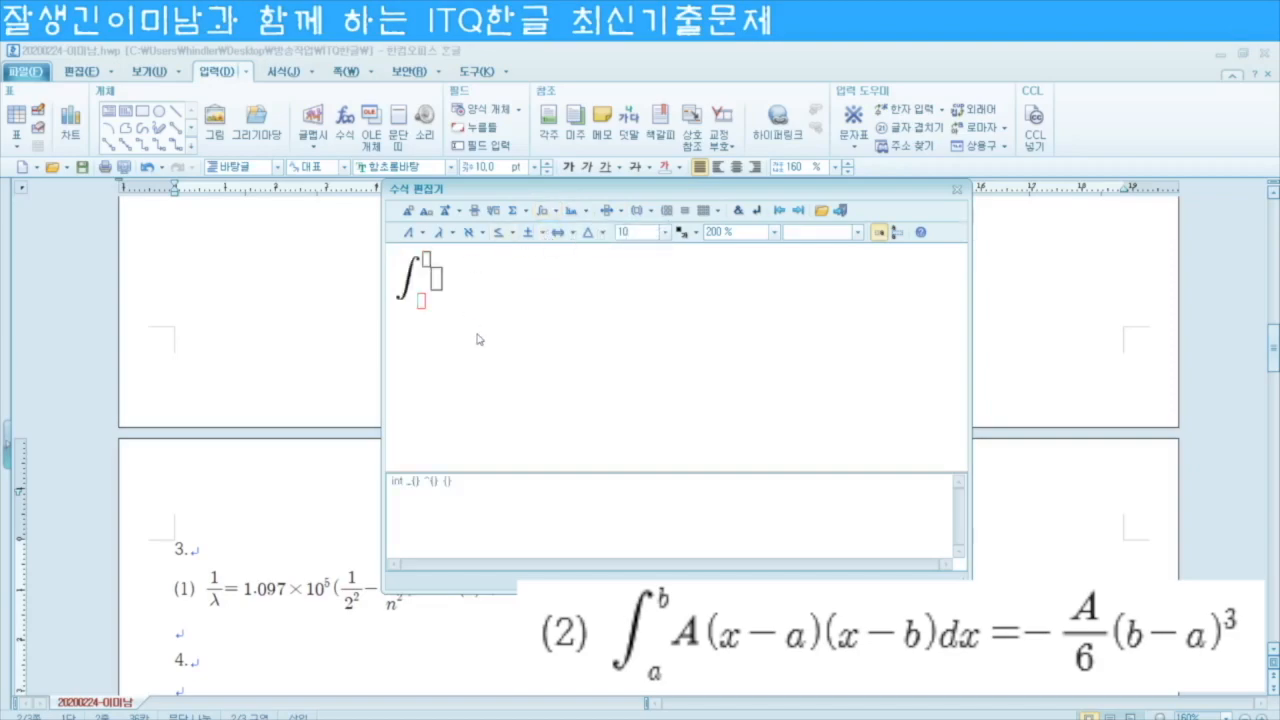
{"action": "type", "text": "a} ^{b"}
{"action": "key", "text": "Tab"}
{"action": "type", "text": "A"}
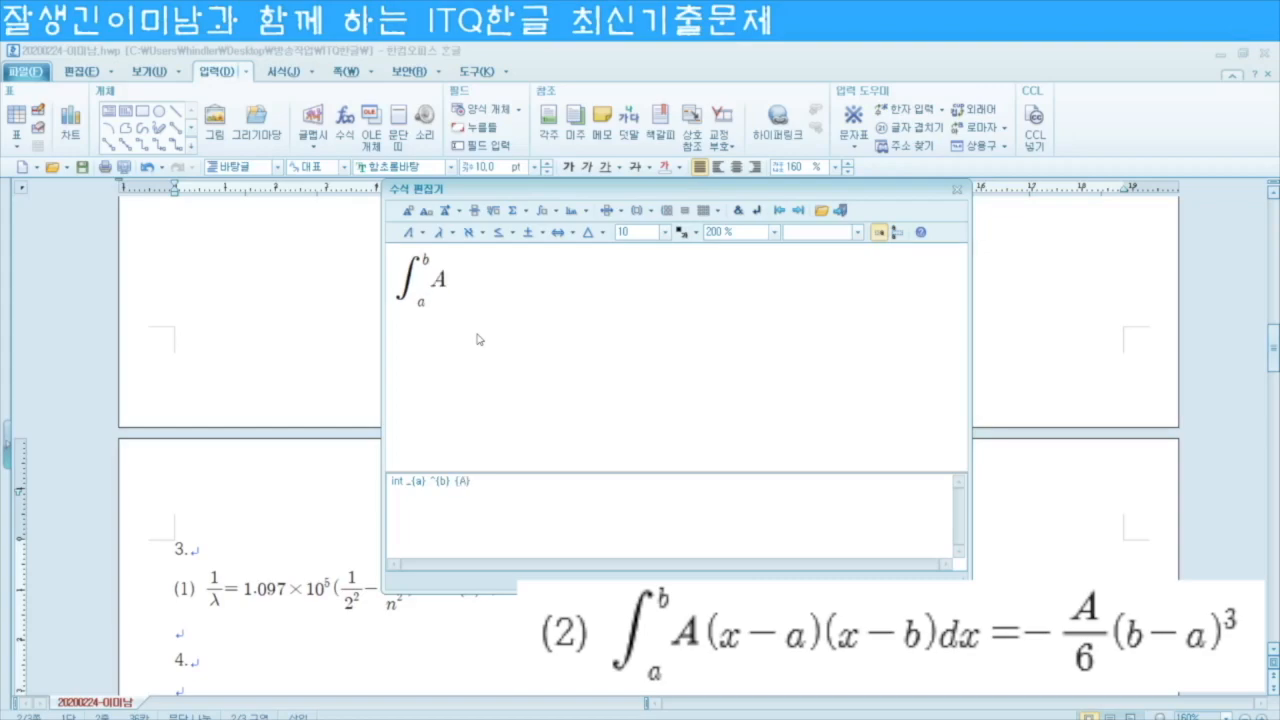
{"action": "type", "text": "(x-a)(x-b)"}
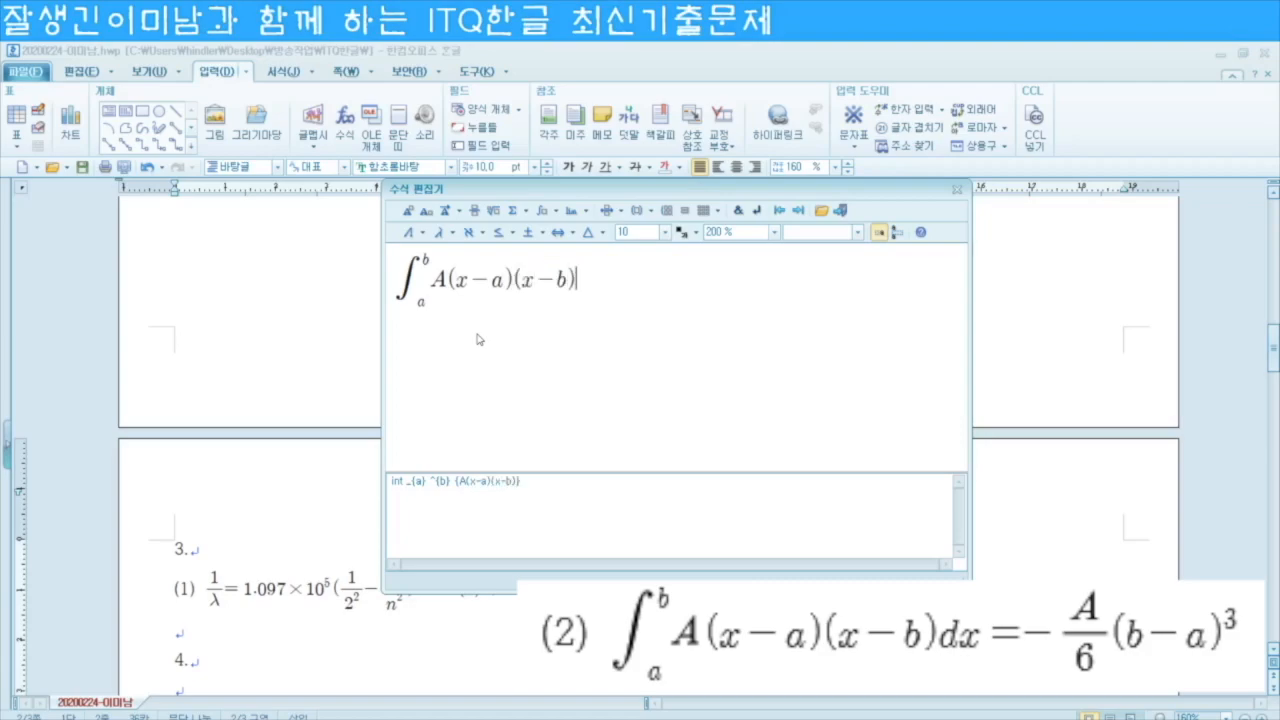
{"action": "type", "text": "dx=-"}
Step: Finish with the fraction A/6 and (b−a)³, then insert the equation
{"action": "left_click", "coordinate": [476, 211]}
{"action": "type", "text": "A"}
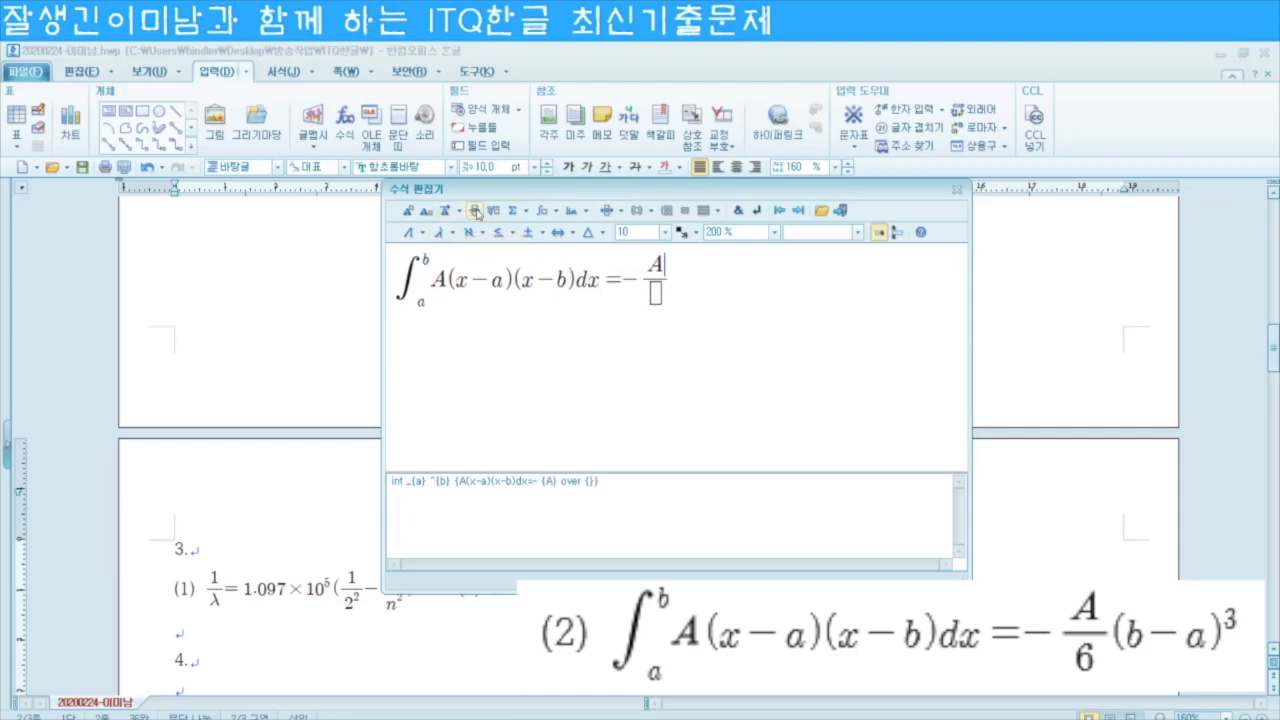
{"action": "key", "text": "Tab"}
{"action": "type", "text": "6"}
{"action": "key", "text": "Tab"}
{"action": "type", "text": "(b-a)"}
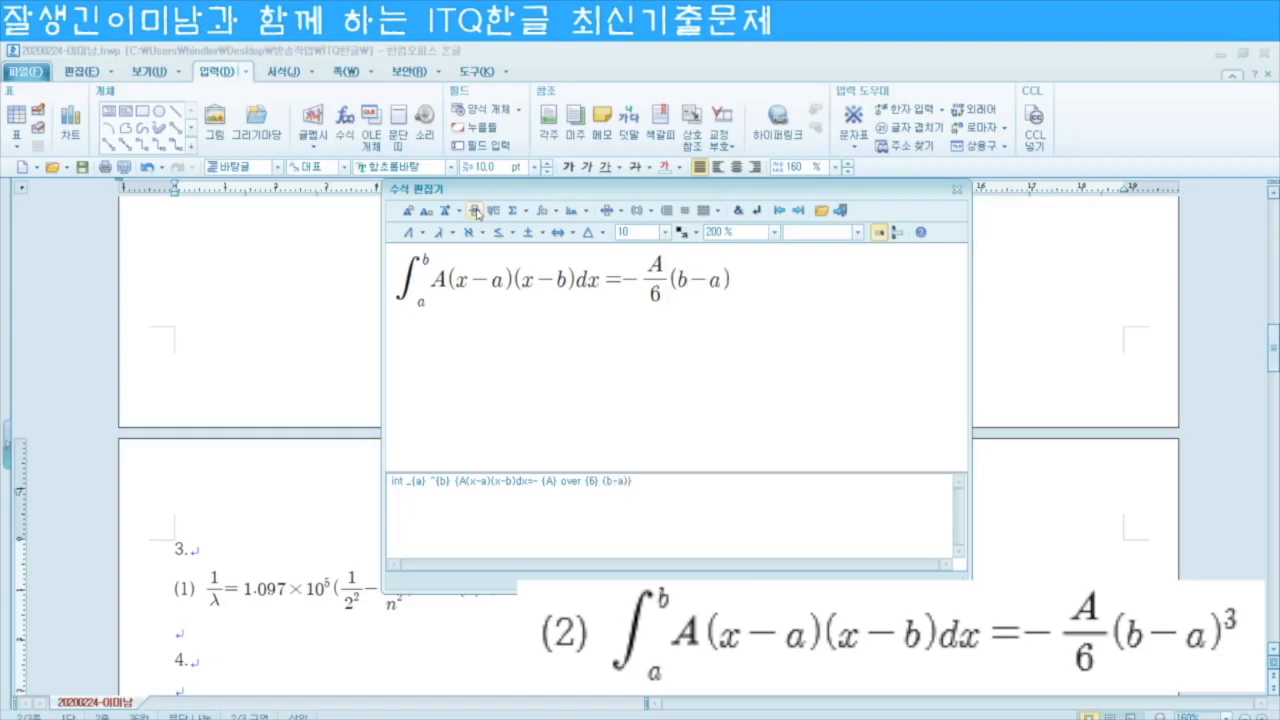
{"action": "left_click", "coordinate": [409, 211]}
{"action": "type", "text": "3"}
{"action": "left_click", "coordinate": [841, 210]}
{"action": "scroll", "coordinate": [618, 503], "scroll_direction": "down", "scroll_amount": 3}
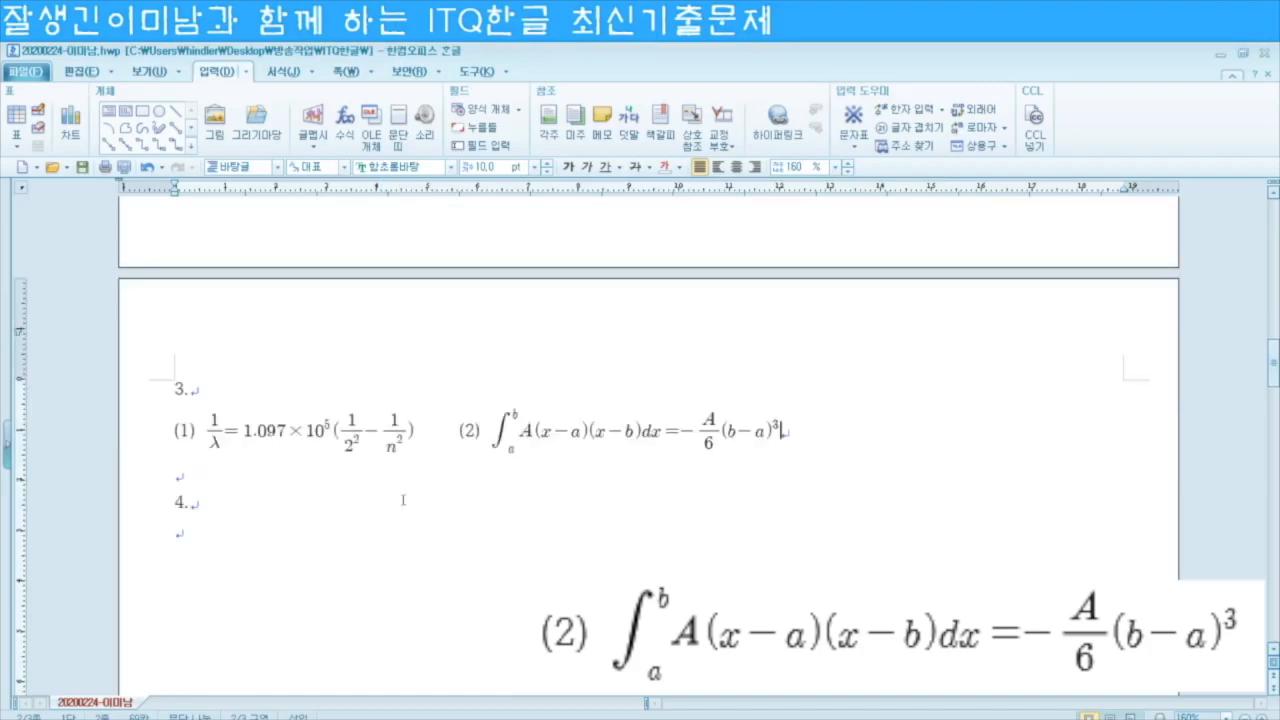
{"action": "left_click", "coordinate": [227, 542]}
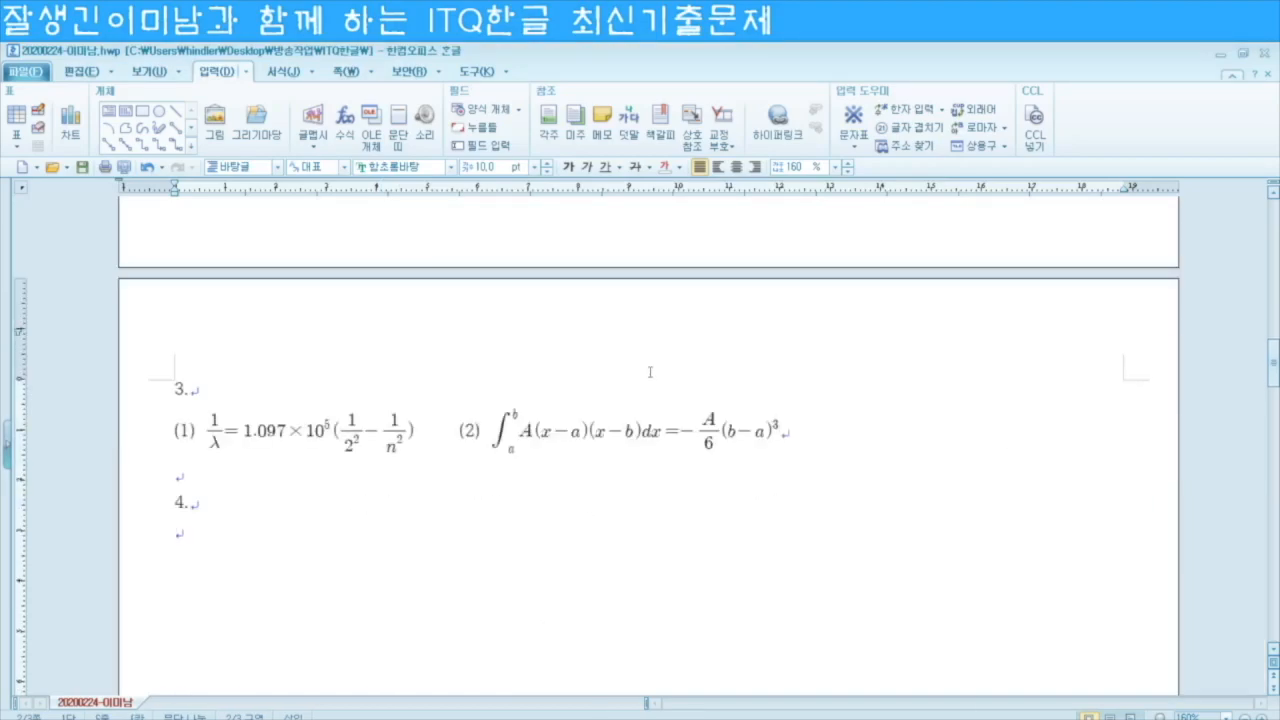
{"action": "scroll", "coordinate": [532, 510], "scroll_direction": "down", "scroll_amount": 4}
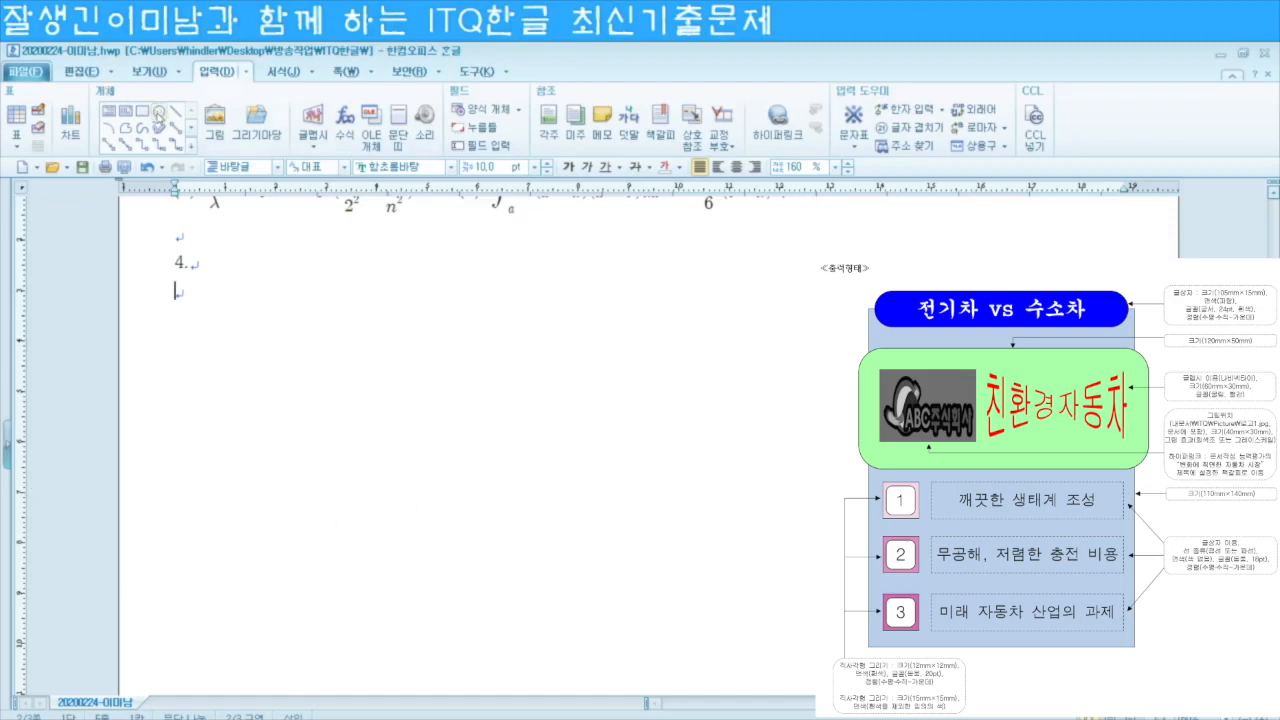
Step: Draw a rectangle below item 4 sized 110×140 mm with its size locked
{"action": "left_click", "coordinate": [143, 111]}
{"action": "left_click_drag", "start_coordinate": [217, 311], "coordinate": [486, 639]}
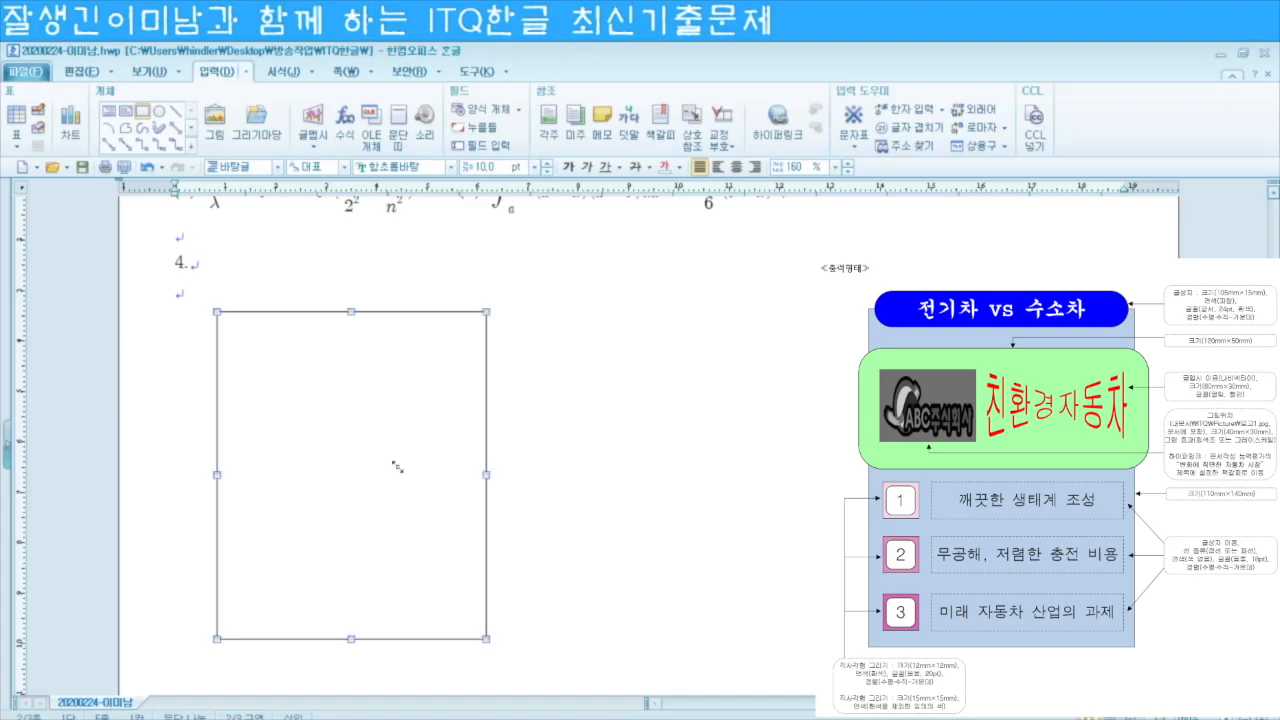
{"action": "double_click", "coordinate": [355, 352]}
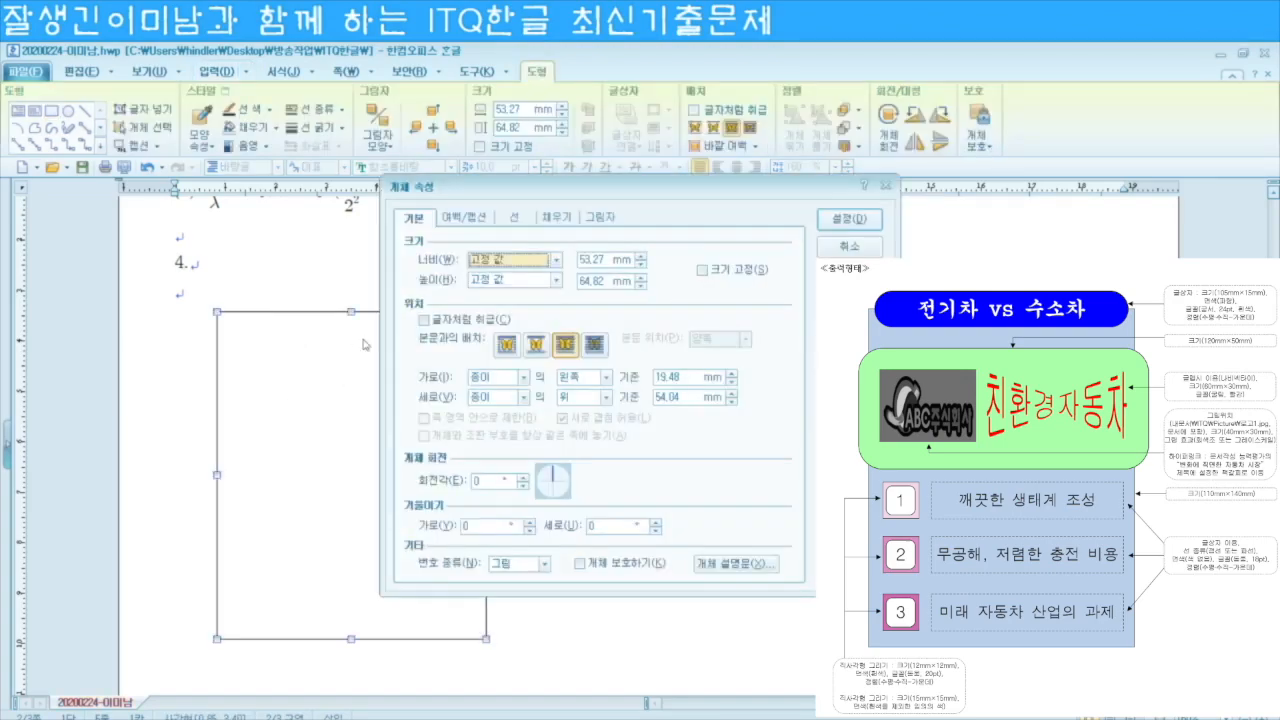
{"action": "left_click", "coordinate": [592, 259]}
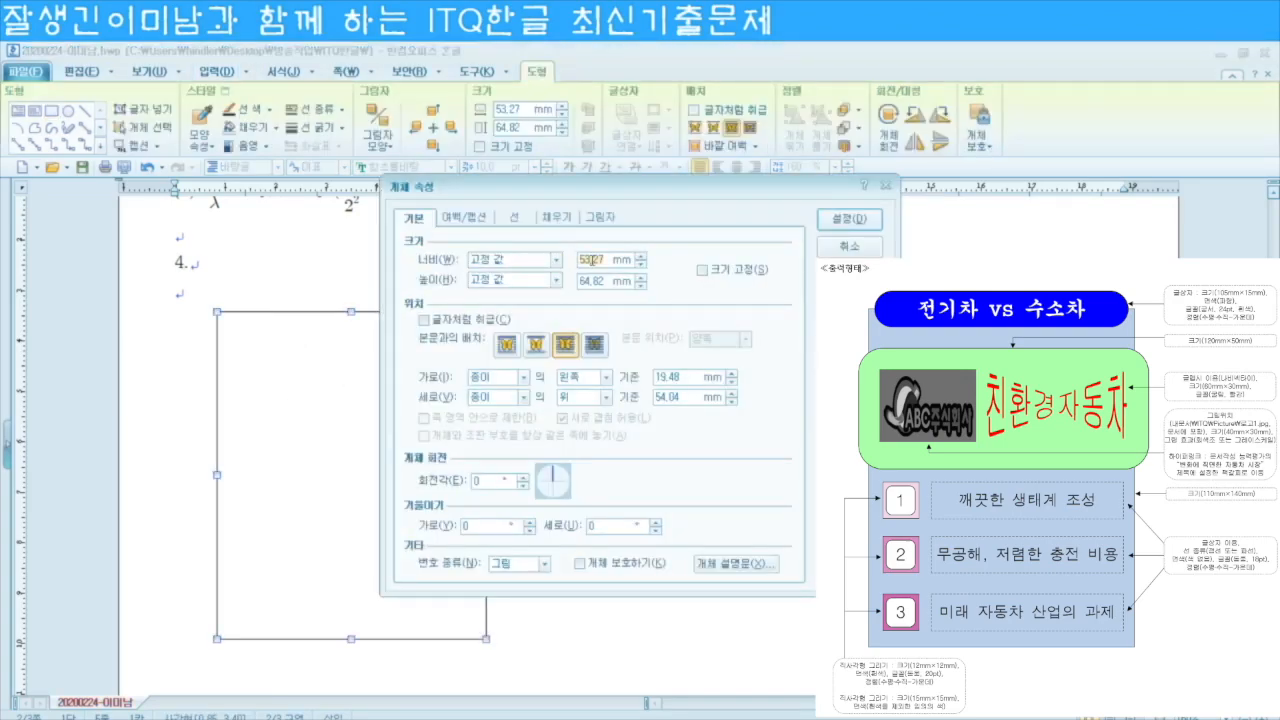
{"action": "type", "text": "110"}
{"action": "key", "text": "Tab"}
{"action": "key", "text": "Tab"}
{"action": "type", "text": "140"}
{"action": "left_click", "coordinate": [702, 270]}
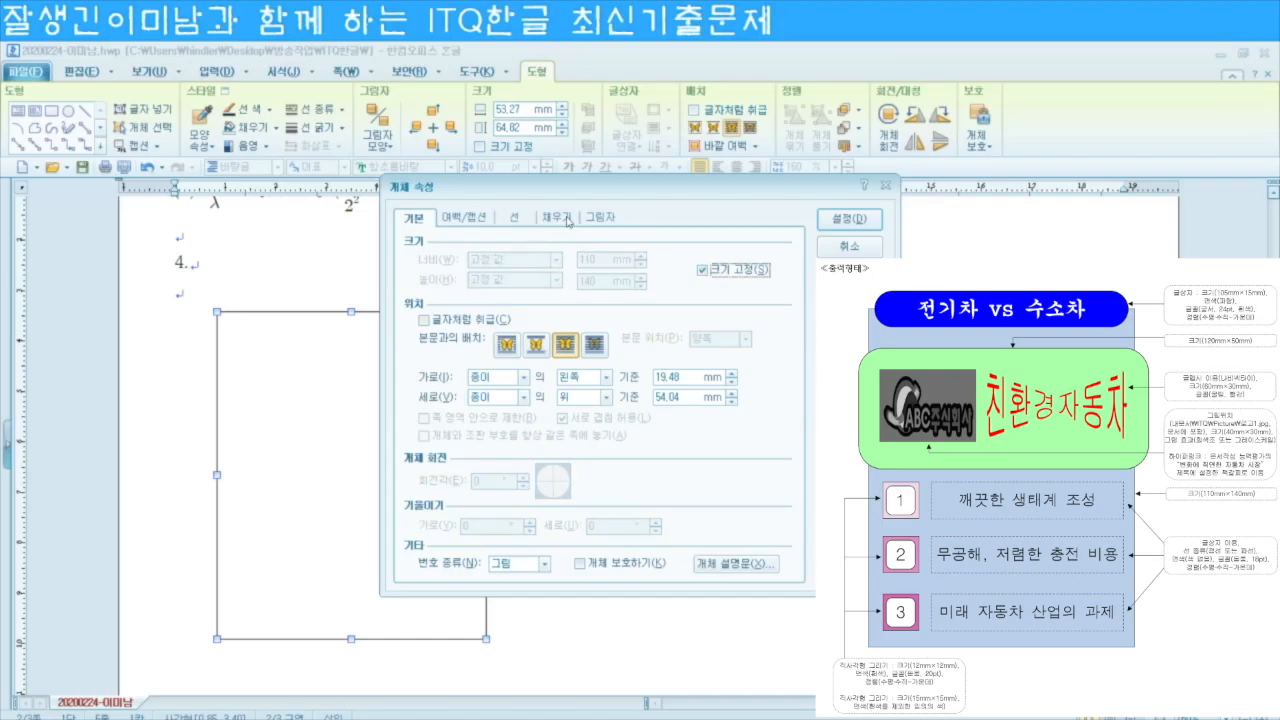
Step: Fill the rectangle with peach and nudge it slightly right and down
{"action": "left_click", "coordinate": [557, 218]}
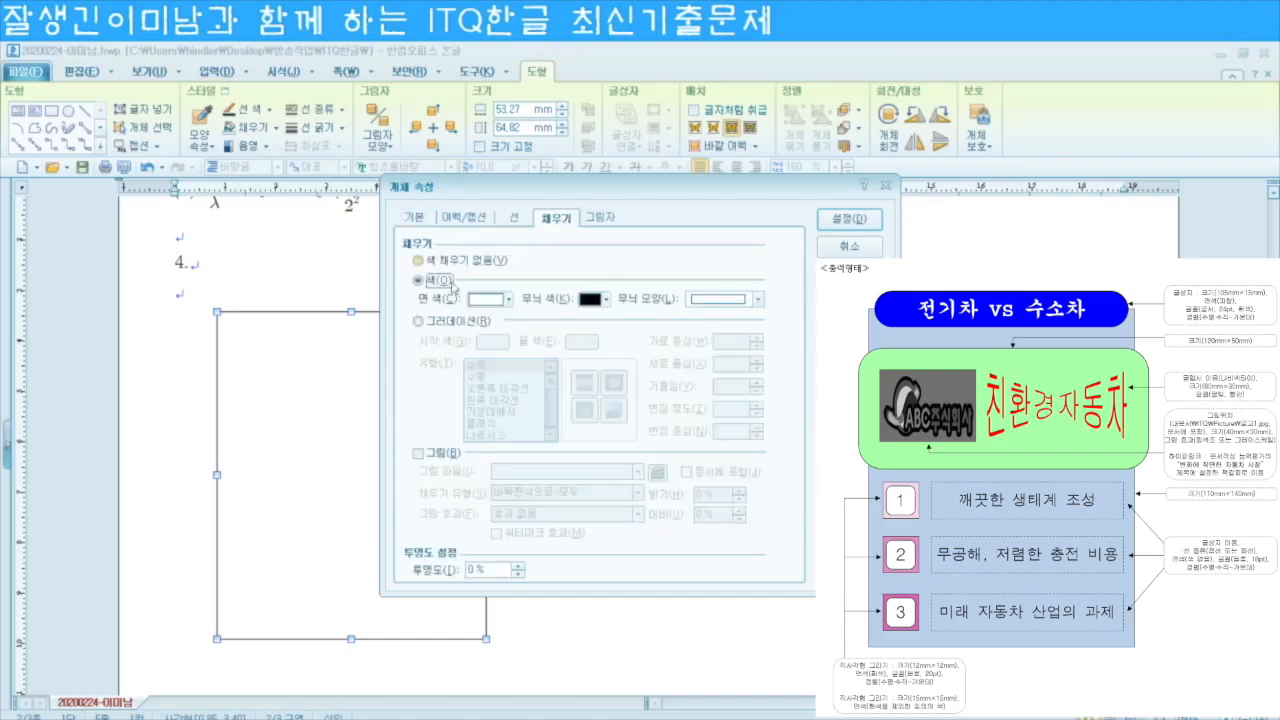
{"action": "left_click", "coordinate": [509, 299]}
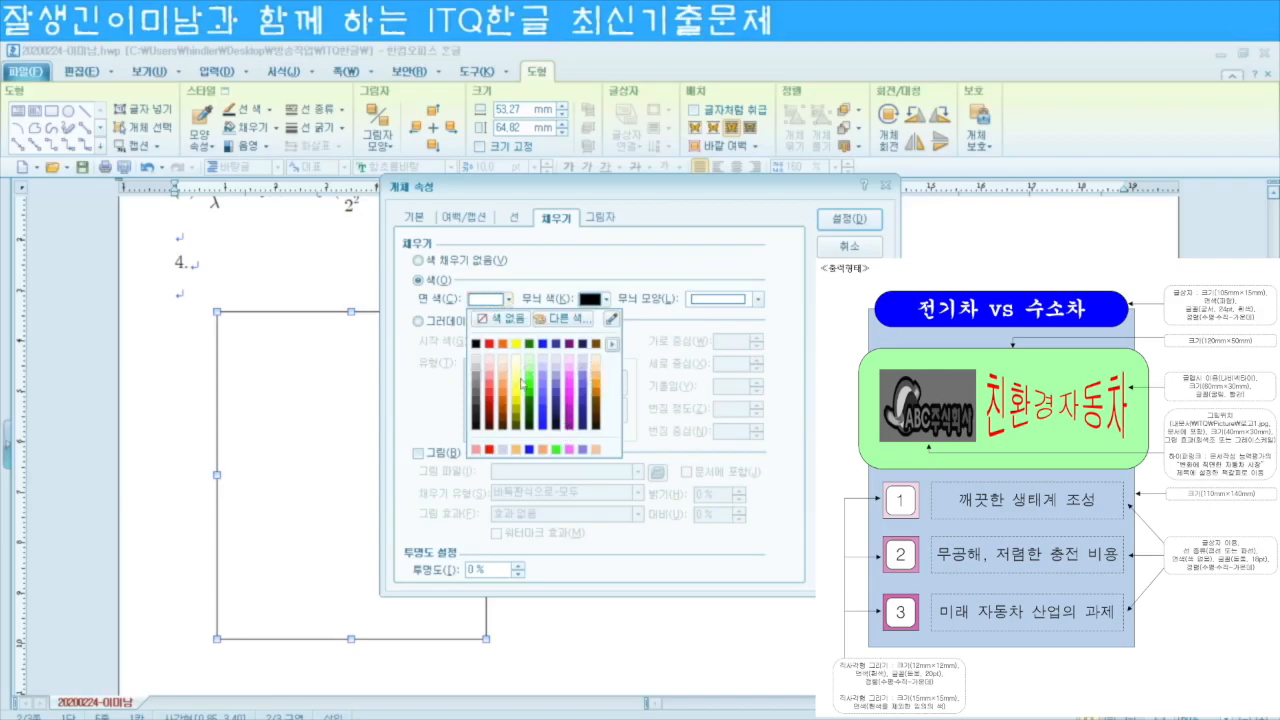
{"action": "left_click", "coordinate": [596, 368]}
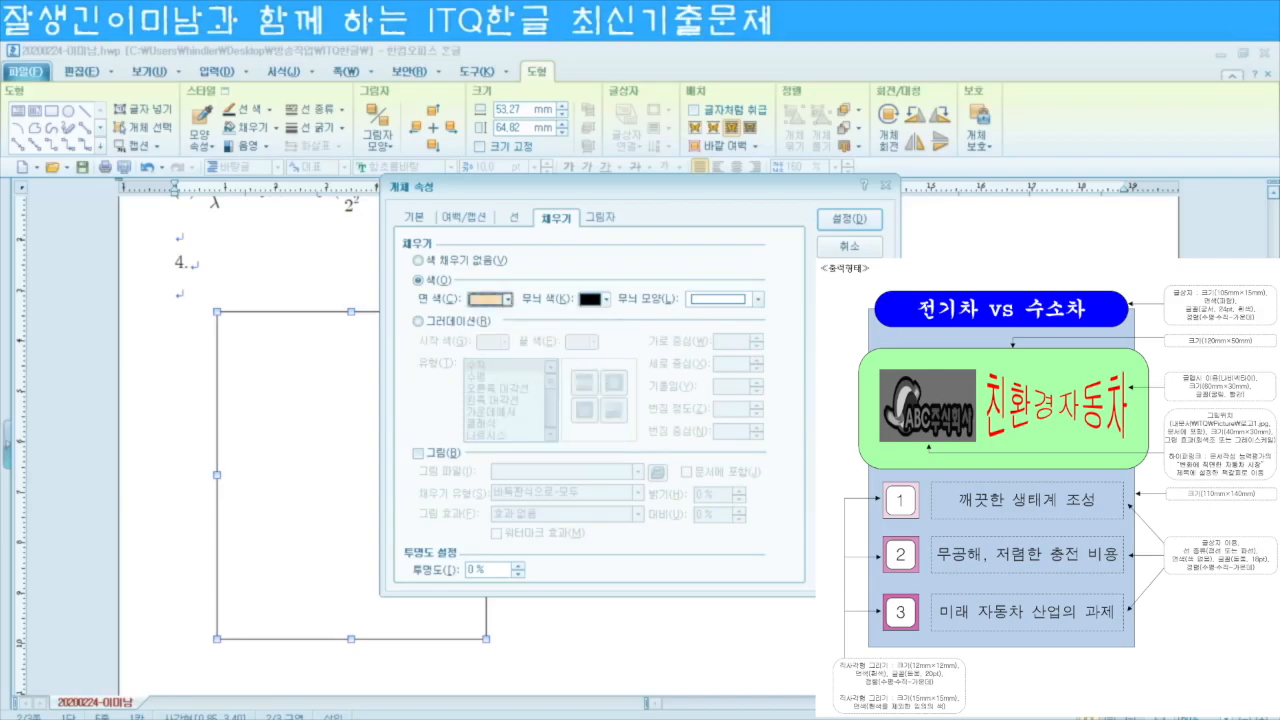
{"action": "left_click", "coordinate": [860, 226]}
{"action": "left_click_drag", "start_coordinate": [574, 418], "coordinate": [567, 464]}
{"action": "scroll", "coordinate": [567, 464], "scroll_direction": "down", "scroll_amount": 1}
{"action": "scroll", "coordinate": [567, 464], "scroll_direction": "up", "scroll_amount": 1}
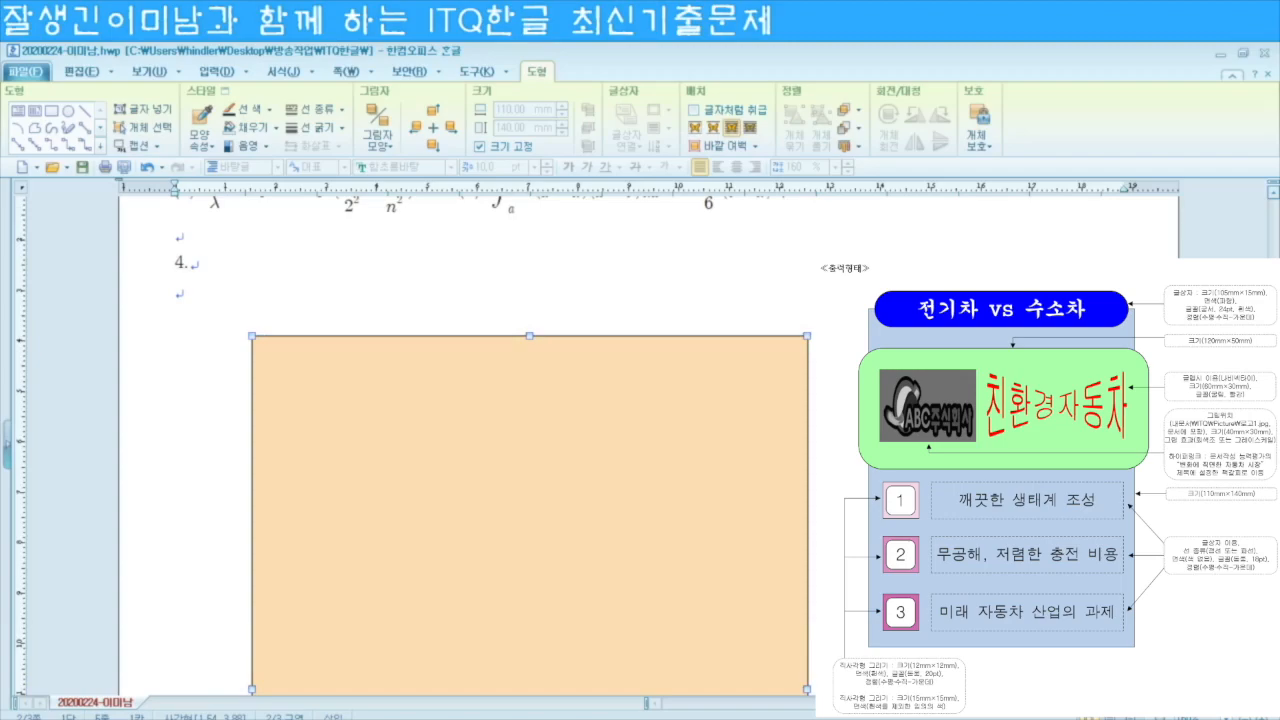
Step: Draw a text box across the rectangle's top, sized 105×15 mm with size locked
{"action": "left_click", "coordinate": [15, 113]}
{"action": "left_click_drag", "start_coordinate": [296, 305], "coordinate": [708, 383]}
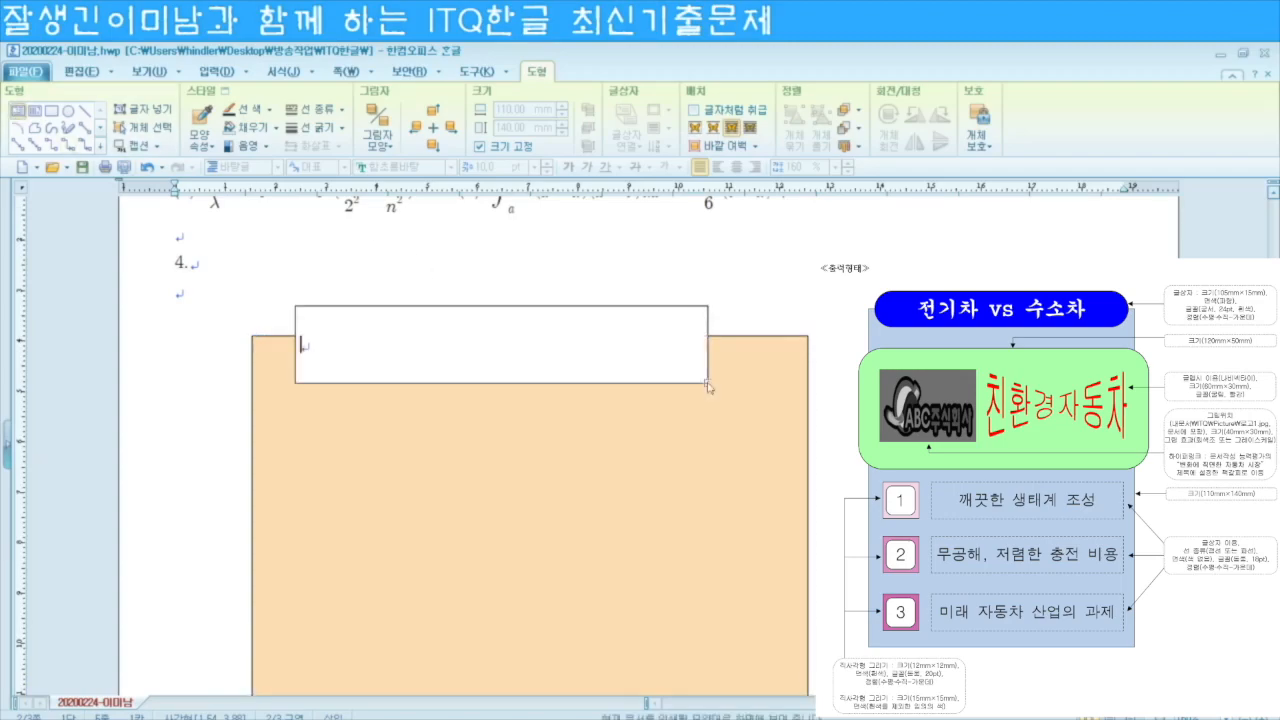
{"action": "left_click", "coordinate": [474, 308]}
{"action": "double_click", "coordinate": [476, 312]}
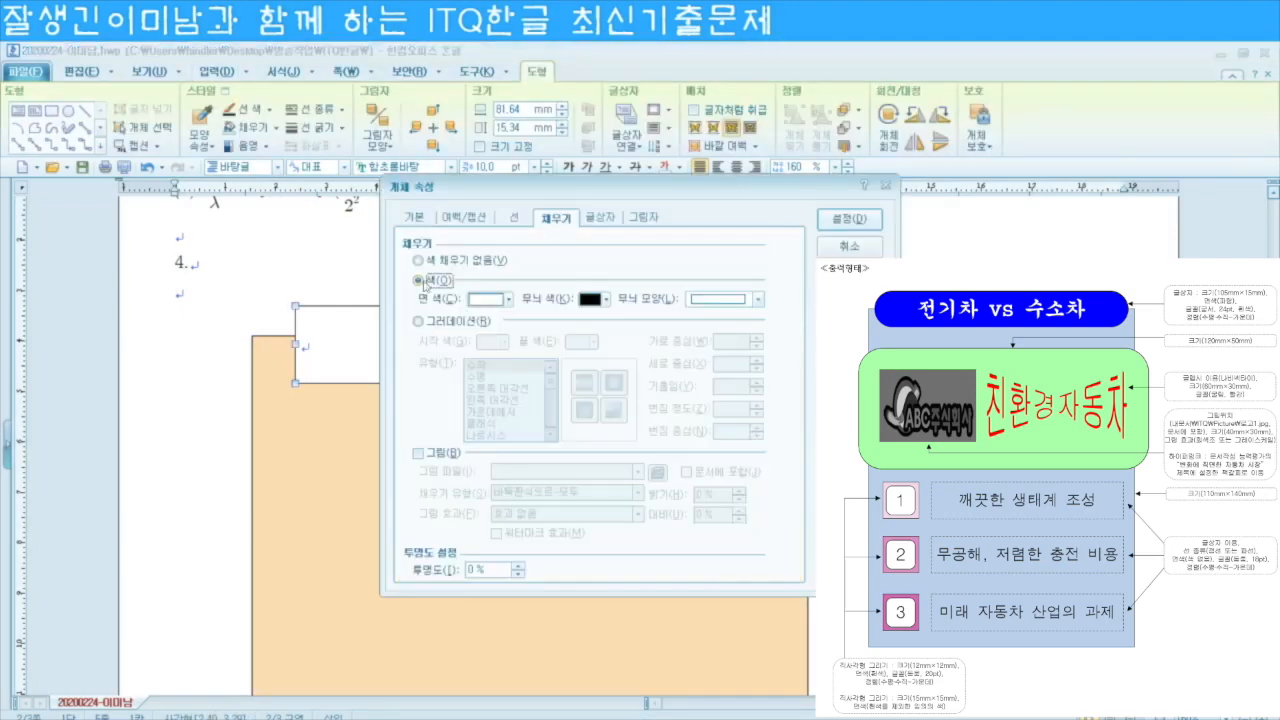
{"action": "left_click", "coordinate": [415, 222]}
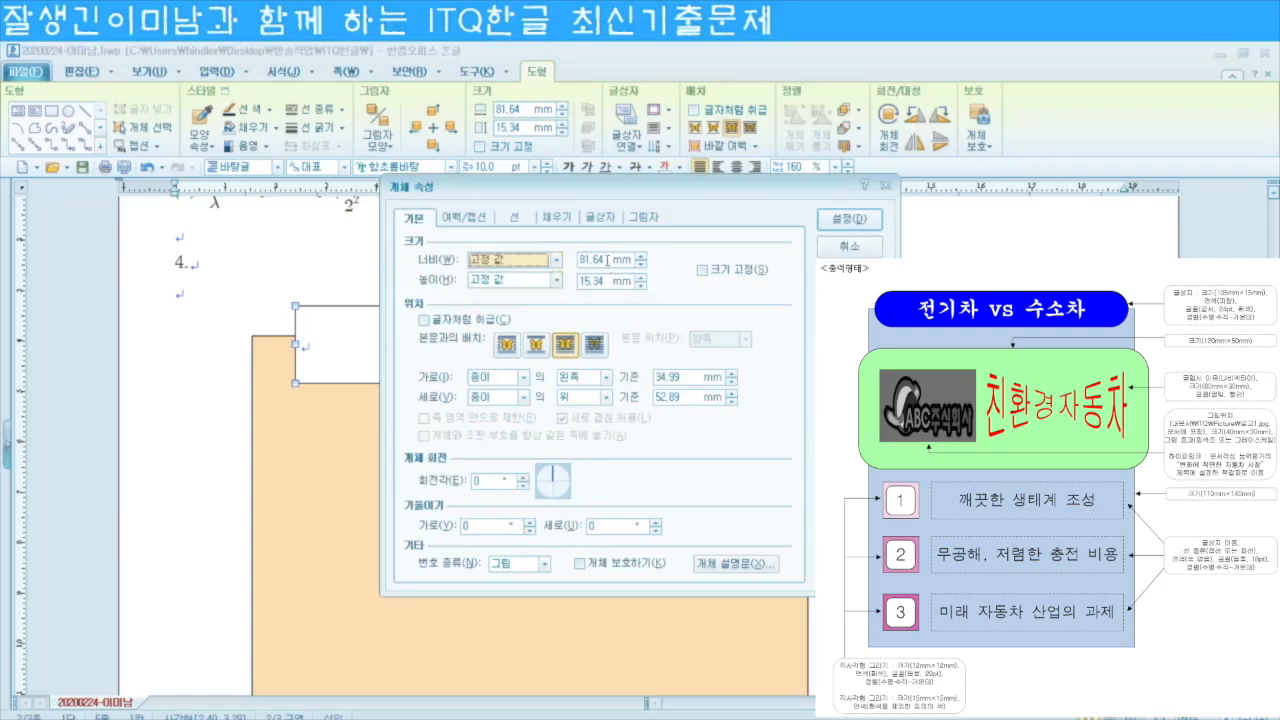
{"action": "key", "text": "Tab"}
{"action": "type", "text": "105"}
{"action": "key", "text": "Tab"}
{"action": "key", "text": "Tab"}
{"action": "type", "text": "15"}
{"action": "left_click", "coordinate": [703, 269]}
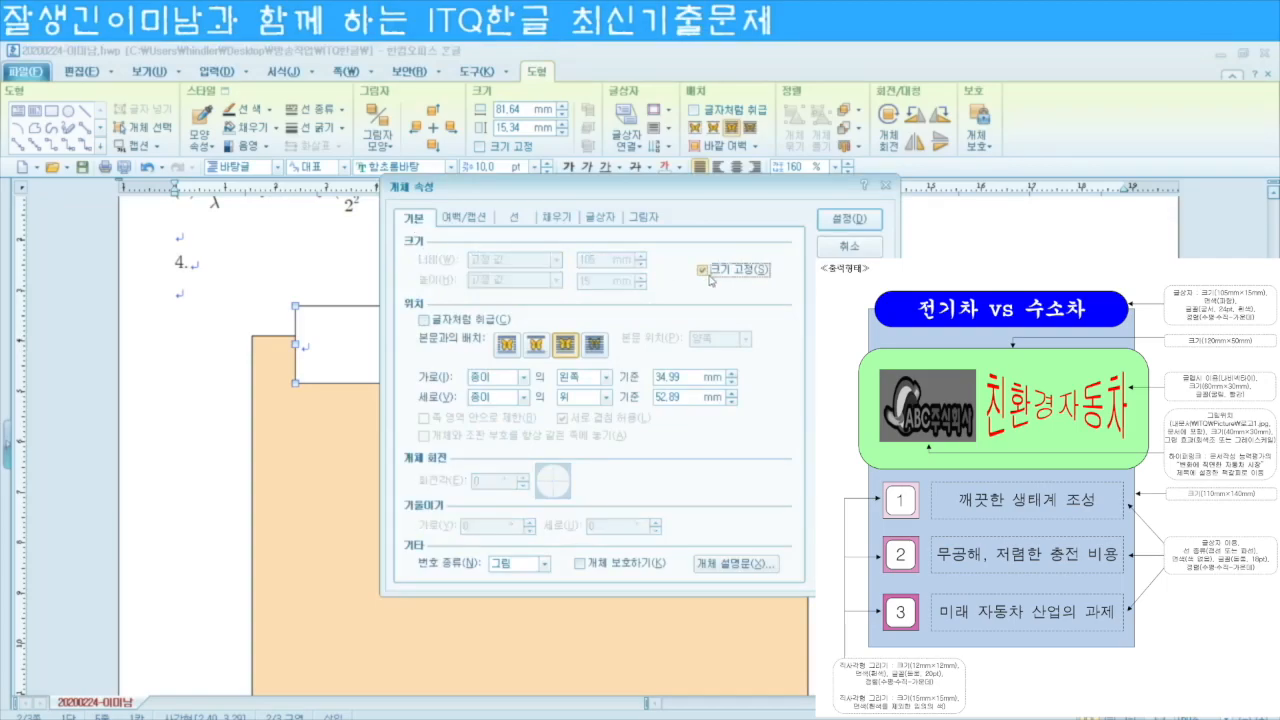
Step: Give the text box semicircular ends and start choosing its fill colour
{"action": "left_click", "coordinate": [522, 219]}
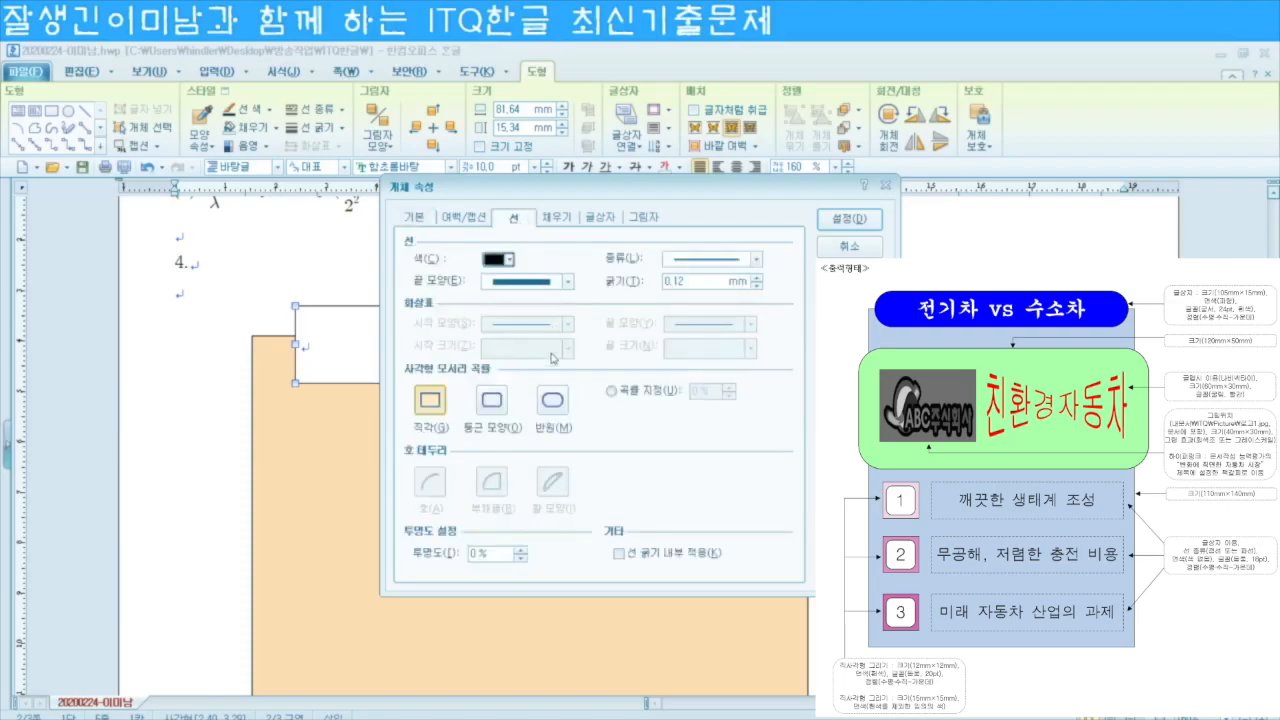
{"action": "left_click", "coordinate": [553, 402]}
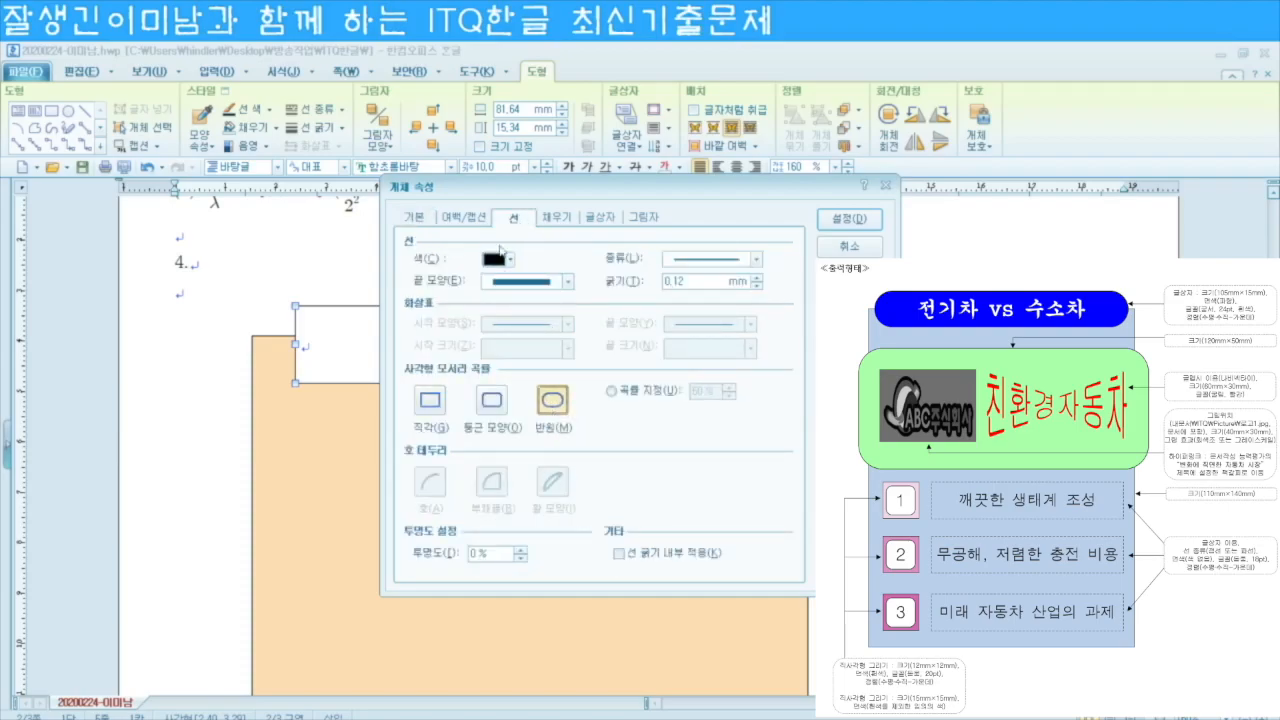
{"action": "left_click", "coordinate": [557, 218]}
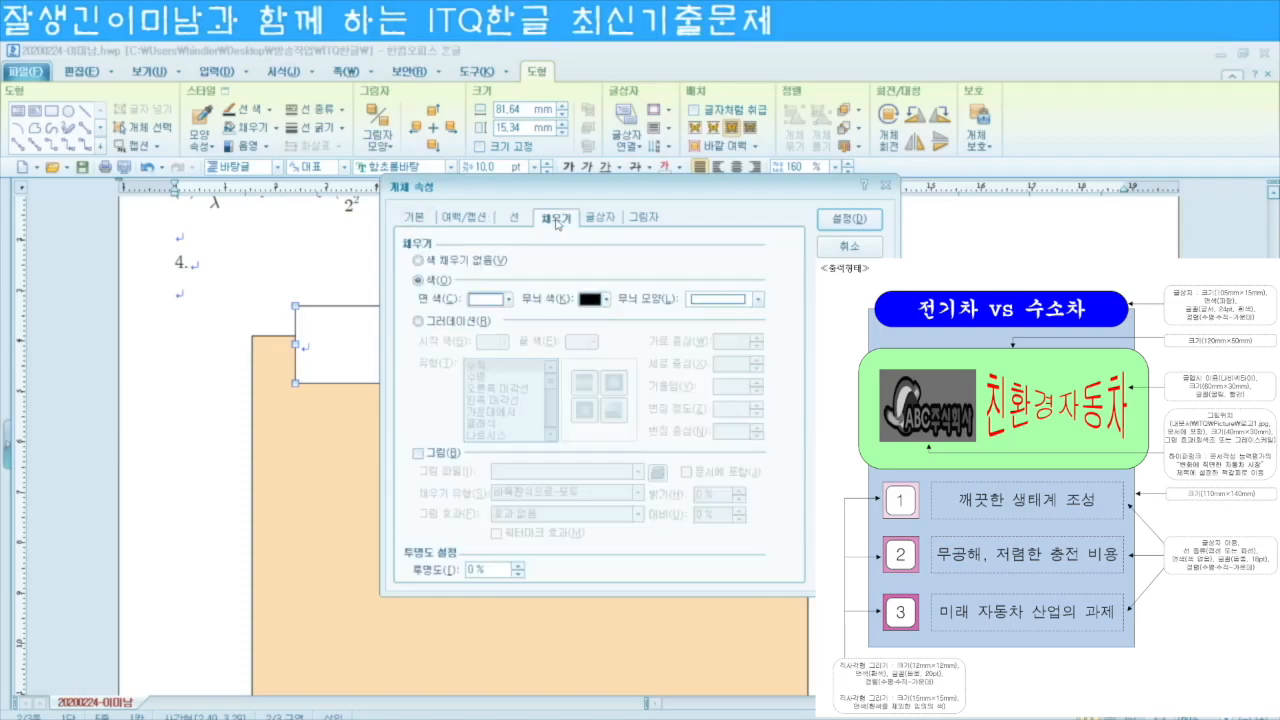
{"action": "left_click", "coordinate": [508, 301]}
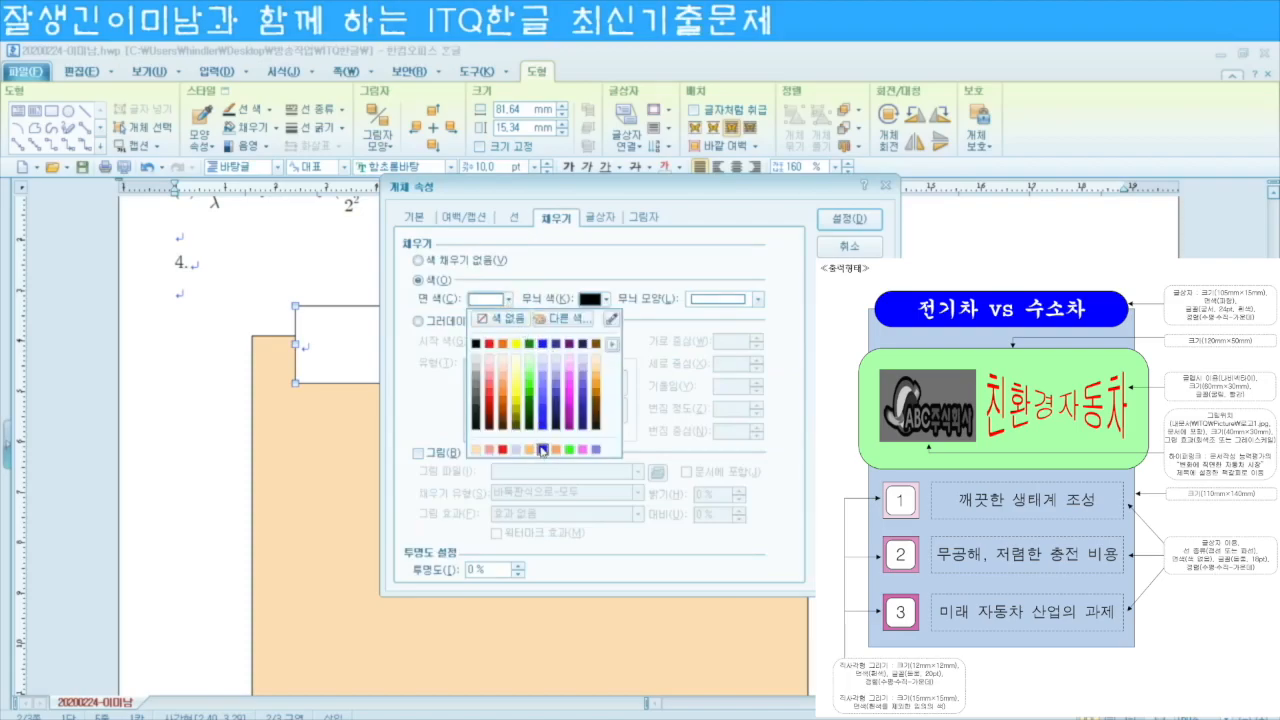
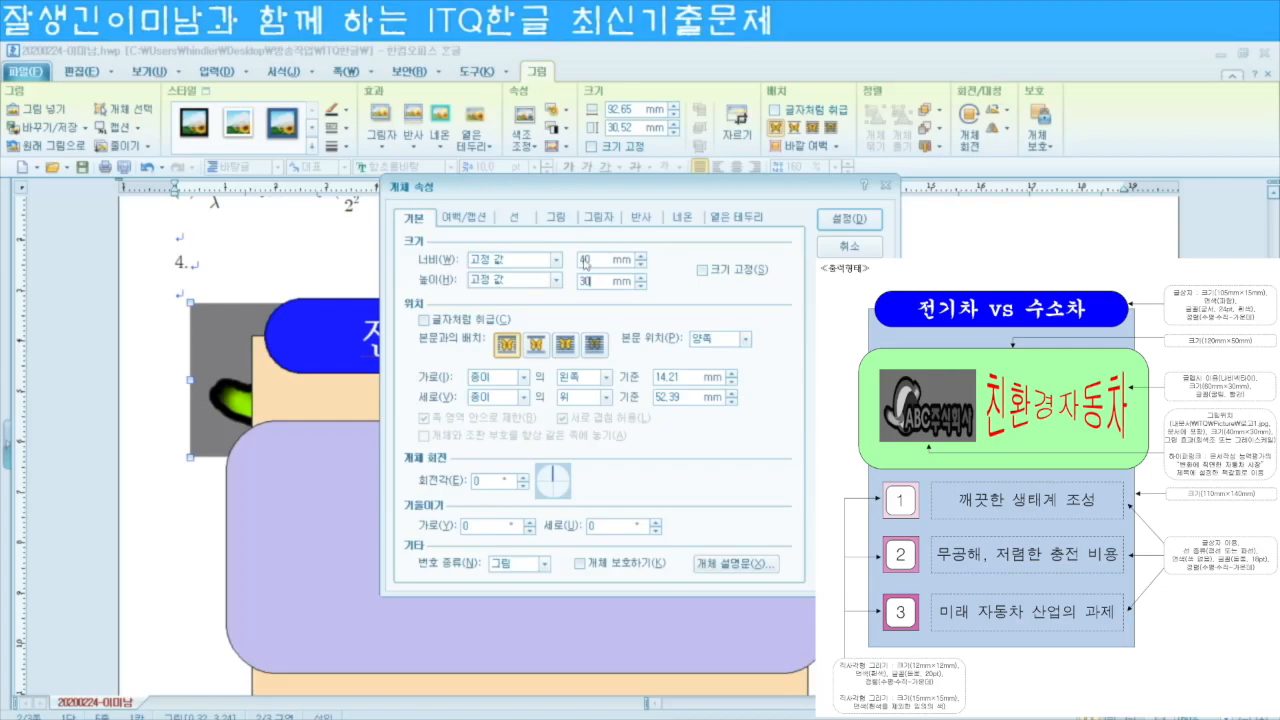
Step: Make the ABC logo a size-locked grayscale picture in front of text and drag it into the lavender box
{"action": "left_click", "coordinate": [706, 277]}
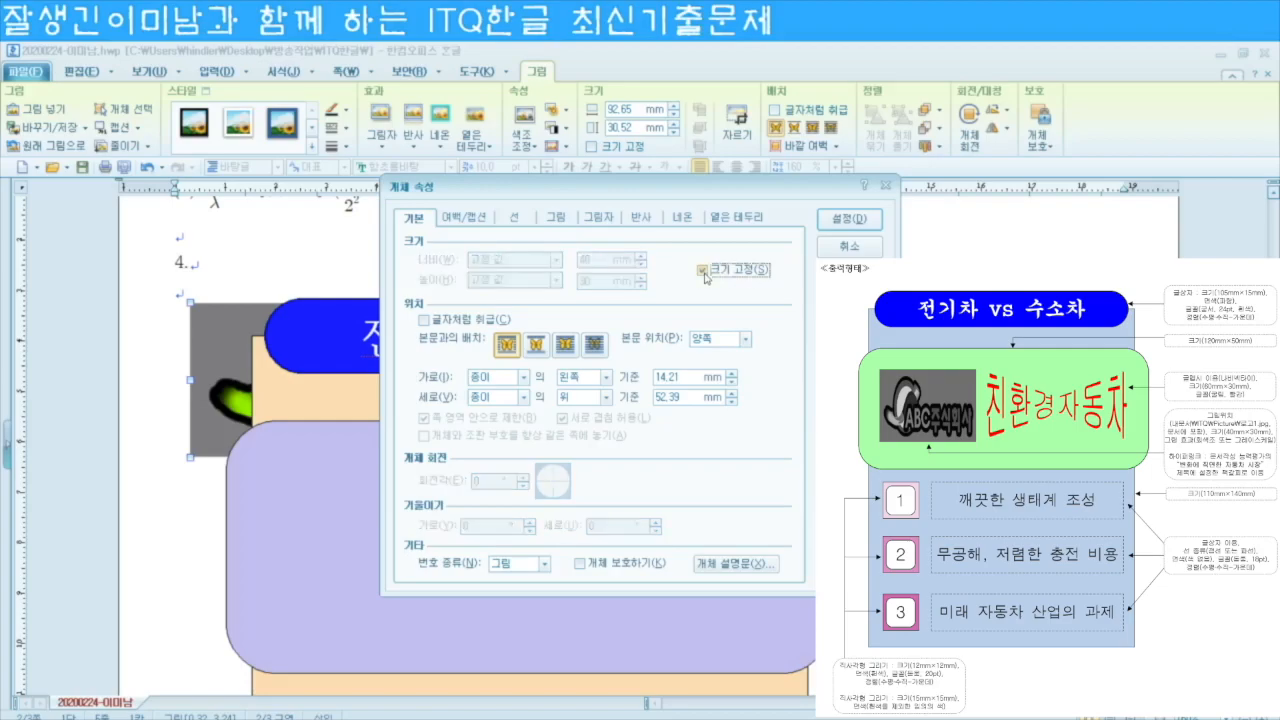
{"action": "left_click", "coordinate": [568, 220]}
{"action": "left_click", "coordinate": [489, 519]}
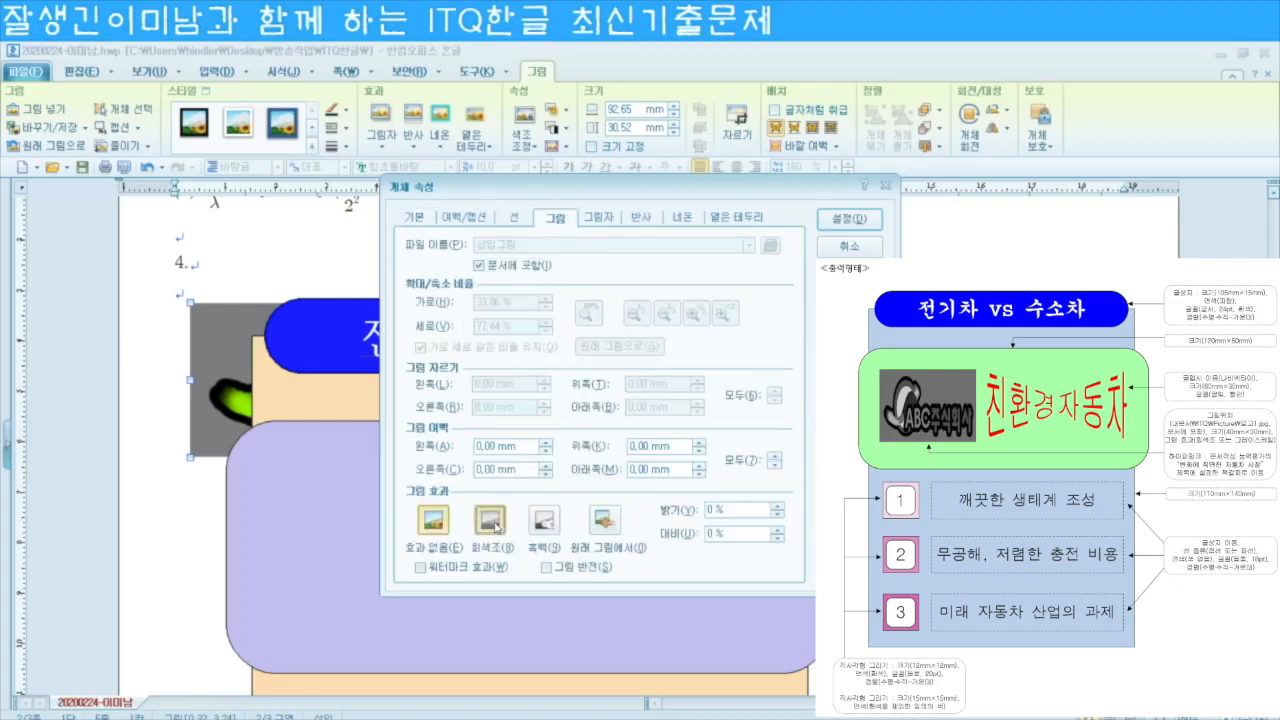
{"action": "left_click", "coordinate": [419, 217]}
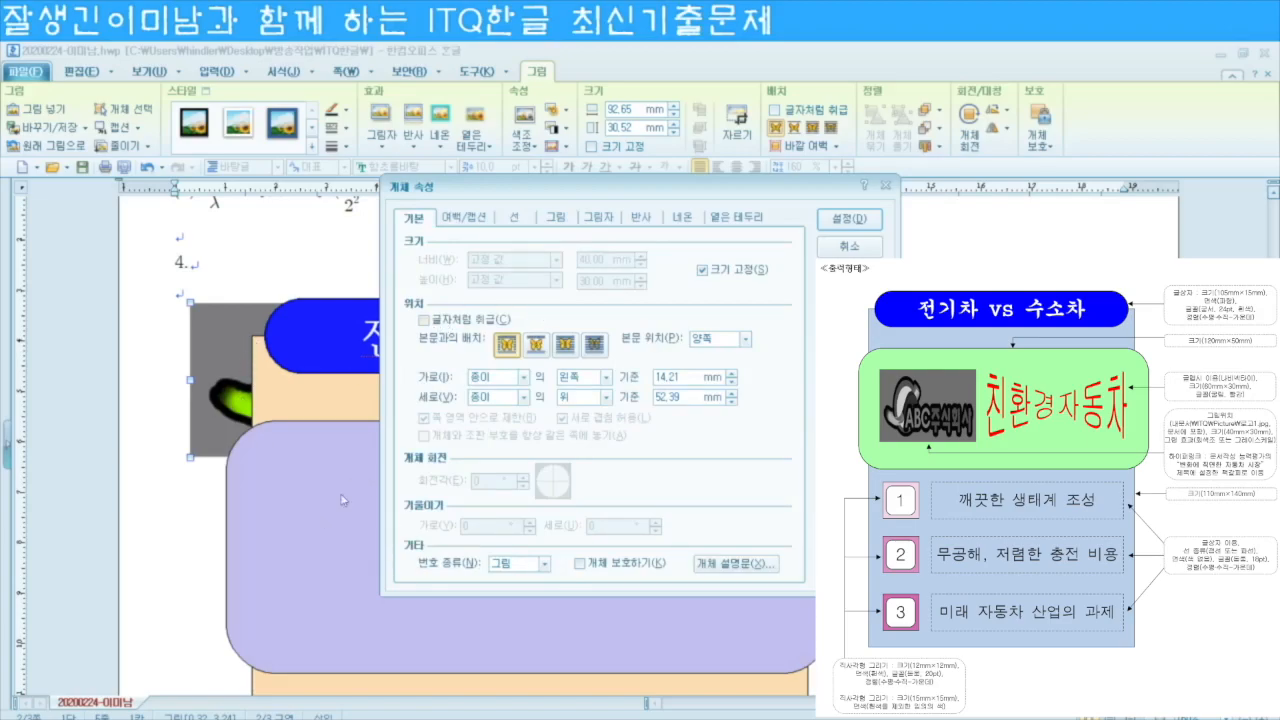
{"action": "left_click", "coordinate": [566, 343]}
{"action": "left_click", "coordinate": [842, 218]}
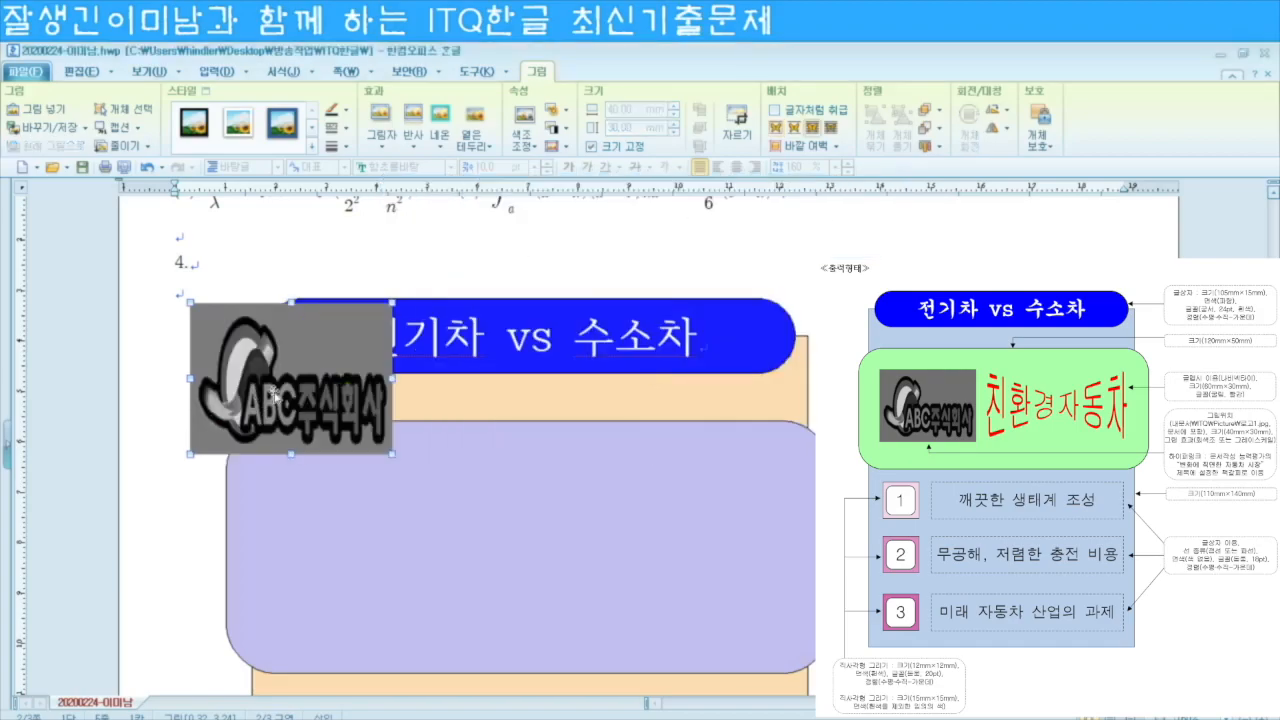
{"action": "left_click_drag", "start_coordinate": [275, 395], "coordinate": [365, 518]}
Step: On the empty line below 4., start a new WordArt (글맵시)
{"action": "left_click", "coordinate": [190, 294]}
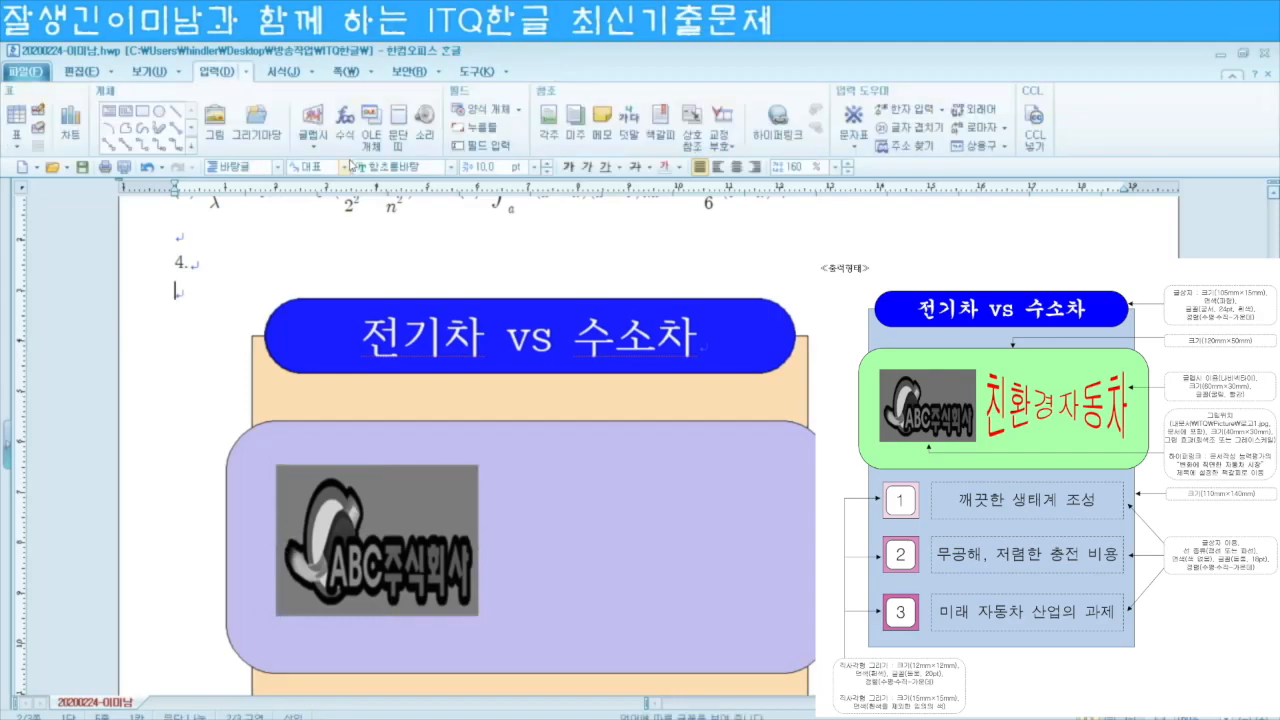
{"action": "left_click", "coordinate": [314, 152]}
{"action": "left_click", "coordinate": [350, 421]}
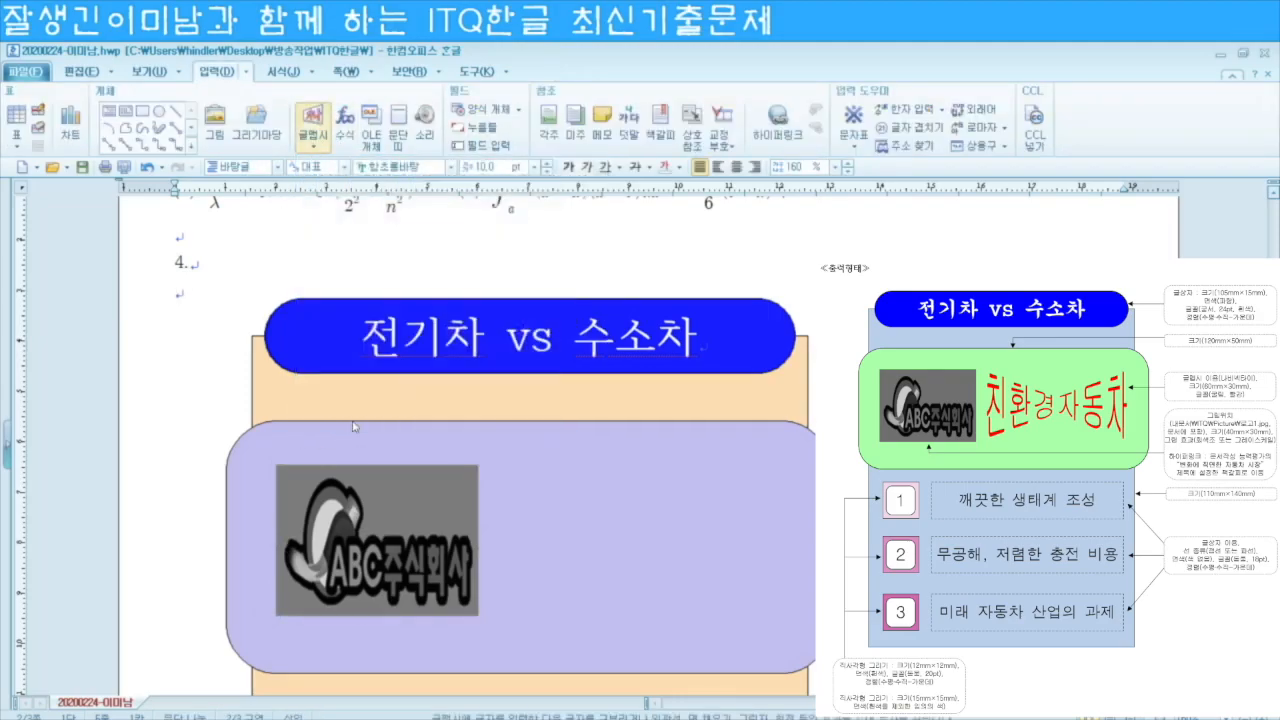
Step: Insert the WordArt '친환경자동차' in 굴림 with the bowtie shape
{"action": "type", "text": "친"}
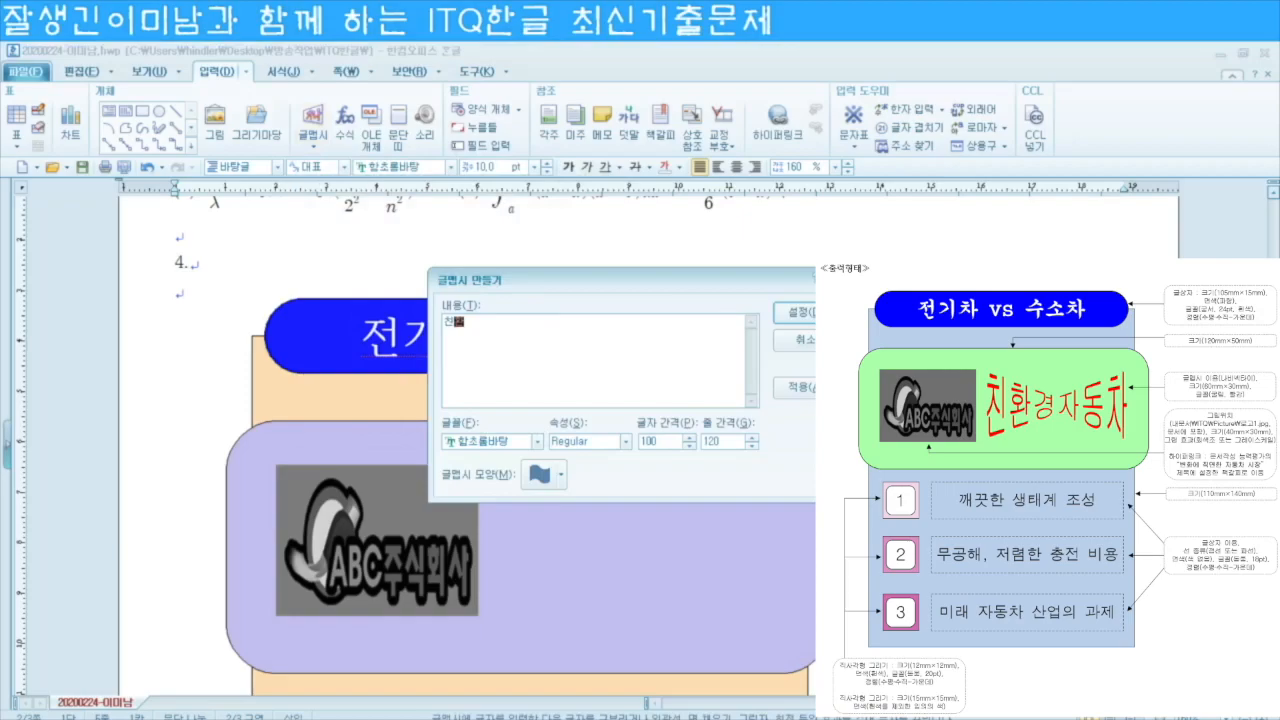
{"action": "type", "text": "환경자도동차"}
{"action": "left_click", "coordinate": [505, 442]}
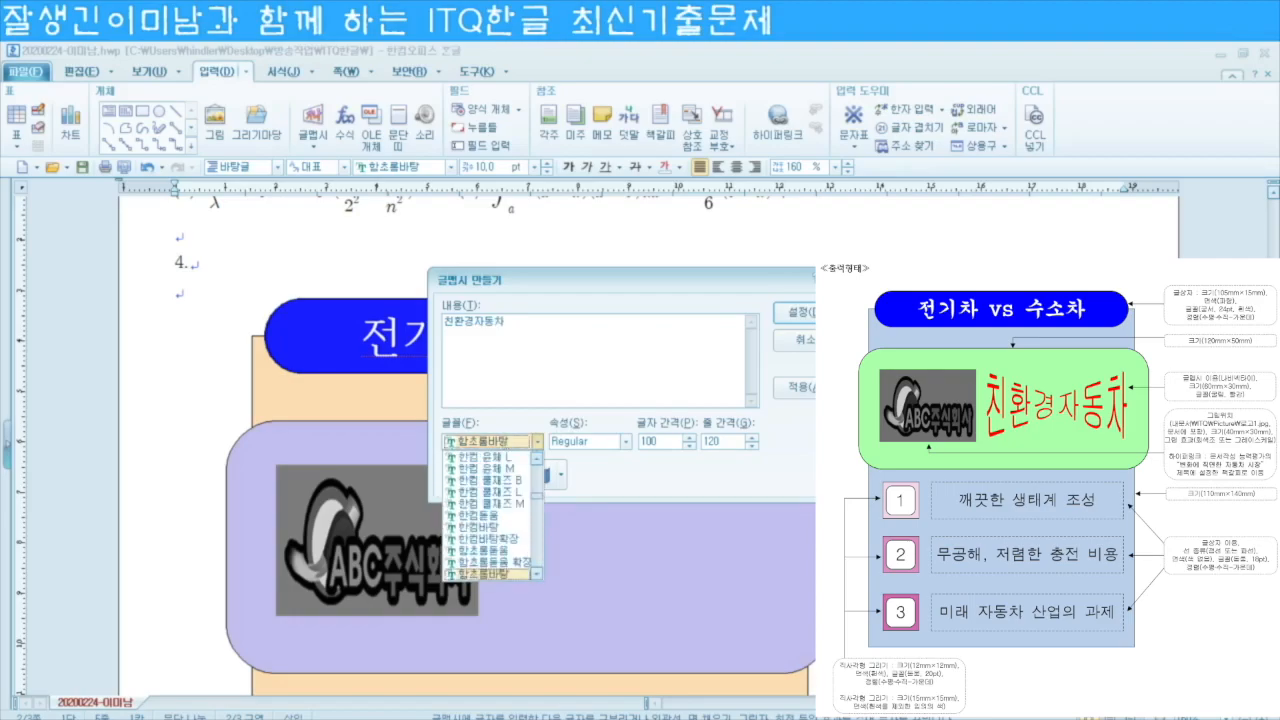
{"action": "type", "text": "굴림"}
{"action": "key", "text": "Return"}
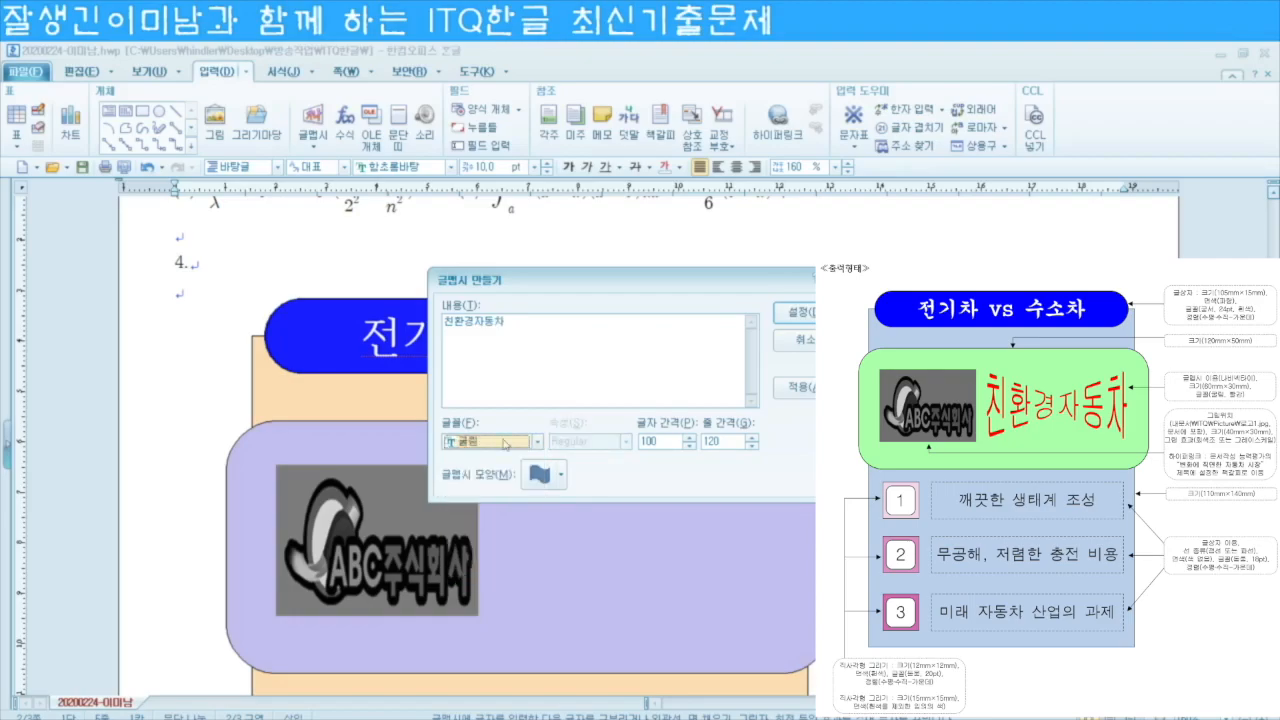
{"action": "left_click", "coordinate": [561, 476]}
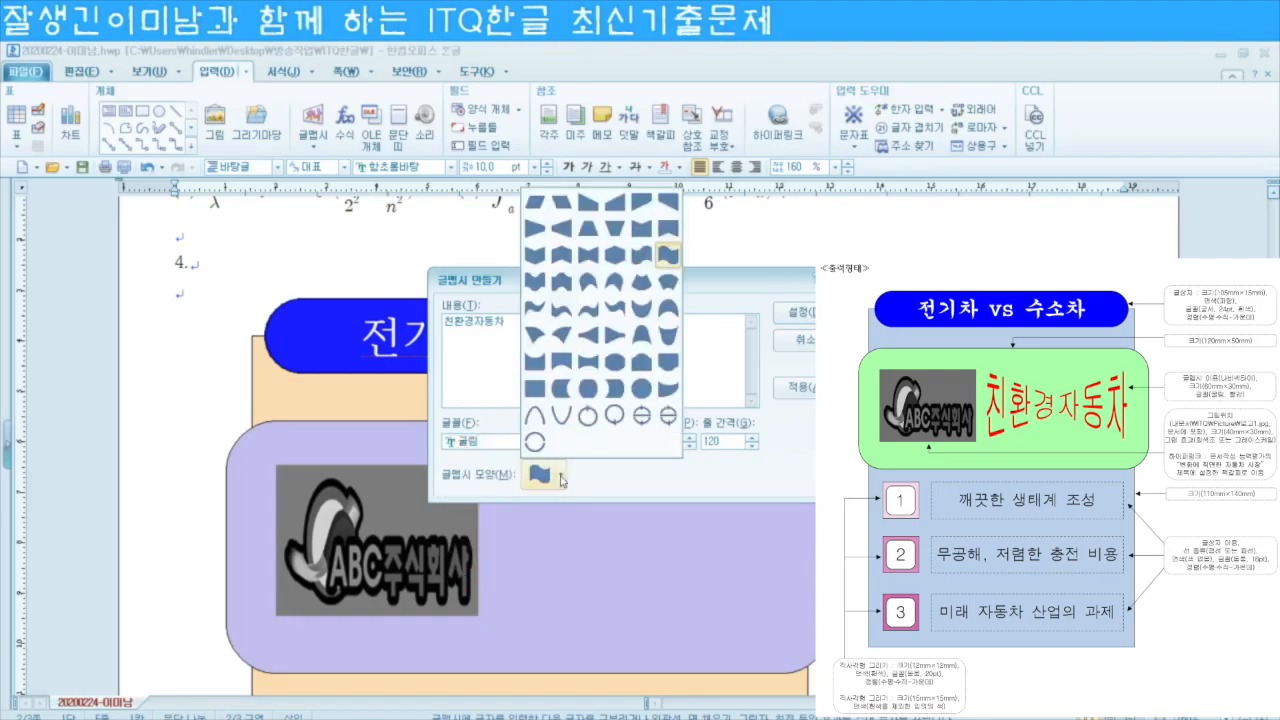
{"action": "left_click", "coordinate": [588, 256]}
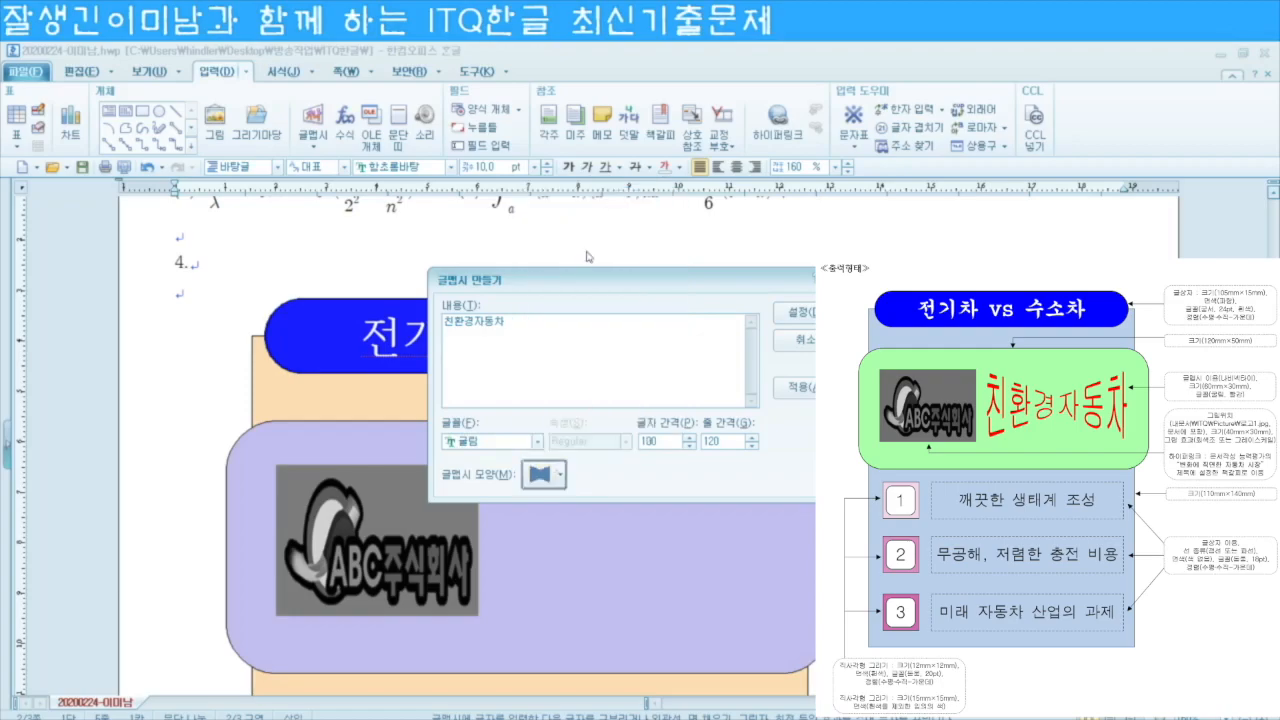
{"action": "left_click", "coordinate": [806, 313]}
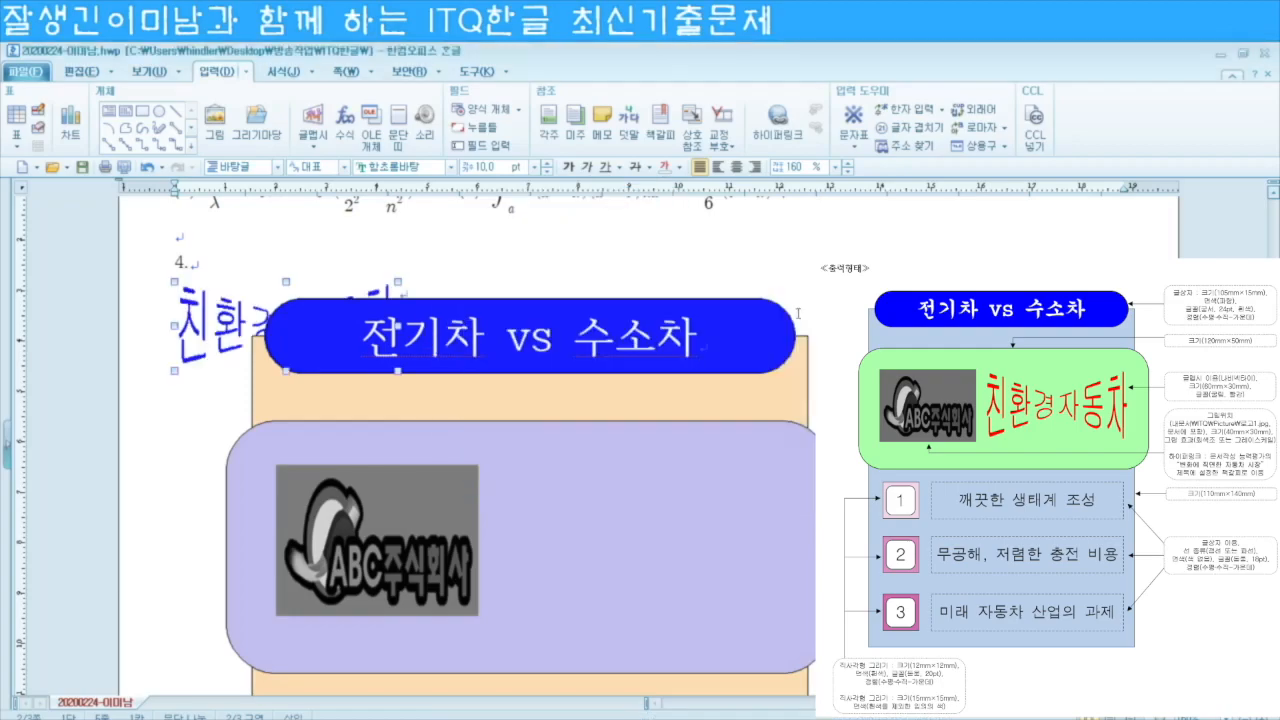
Step: Size the WordArt 60×30 mm with size locked and place it in front of text
{"action": "double_click", "coordinate": [213, 330]}
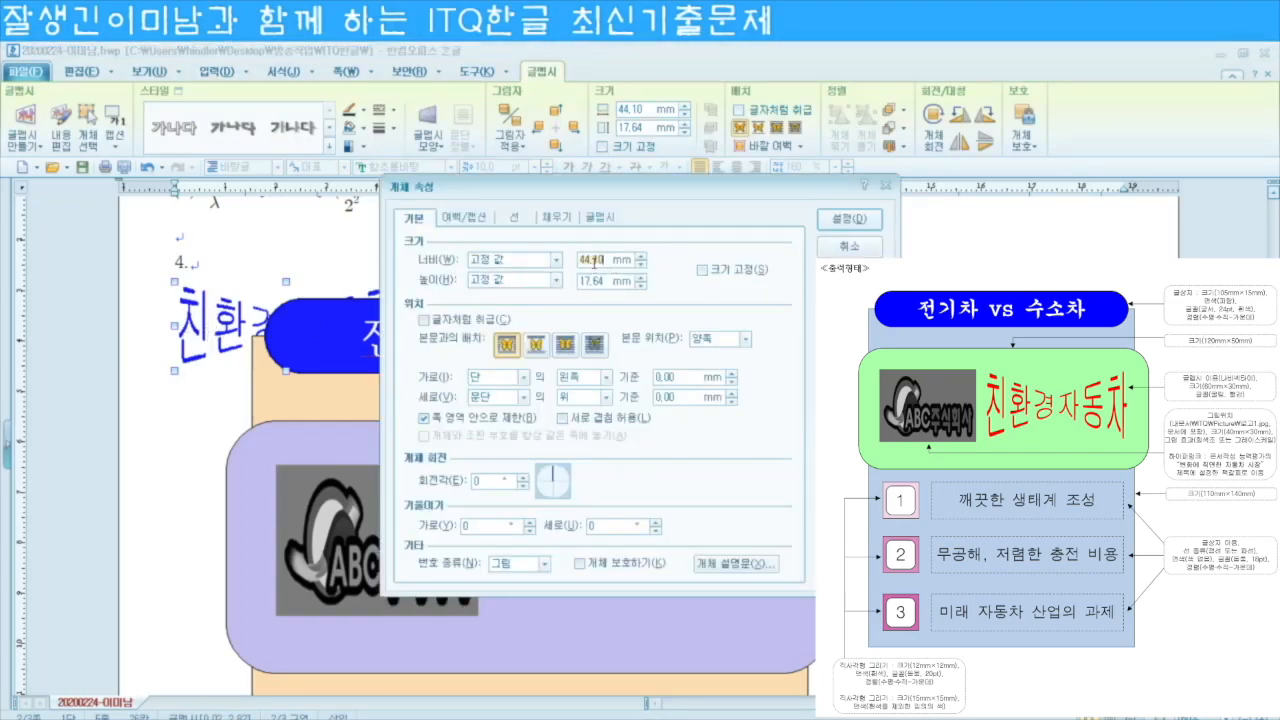
{"action": "type", "text": "60"}
{"action": "key", "text": "Tab"}
{"action": "type", "text": "3"}
{"action": "left_click", "coordinate": [702, 270]}
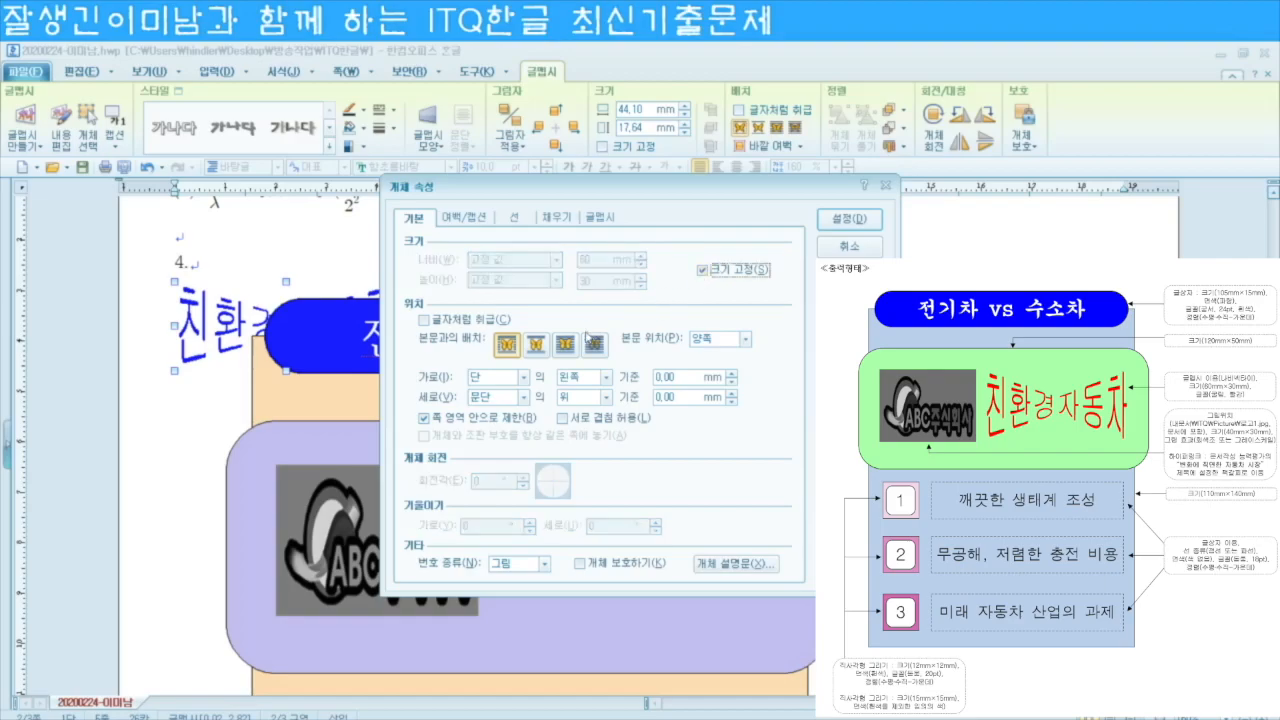
{"action": "left_click", "coordinate": [565, 346]}
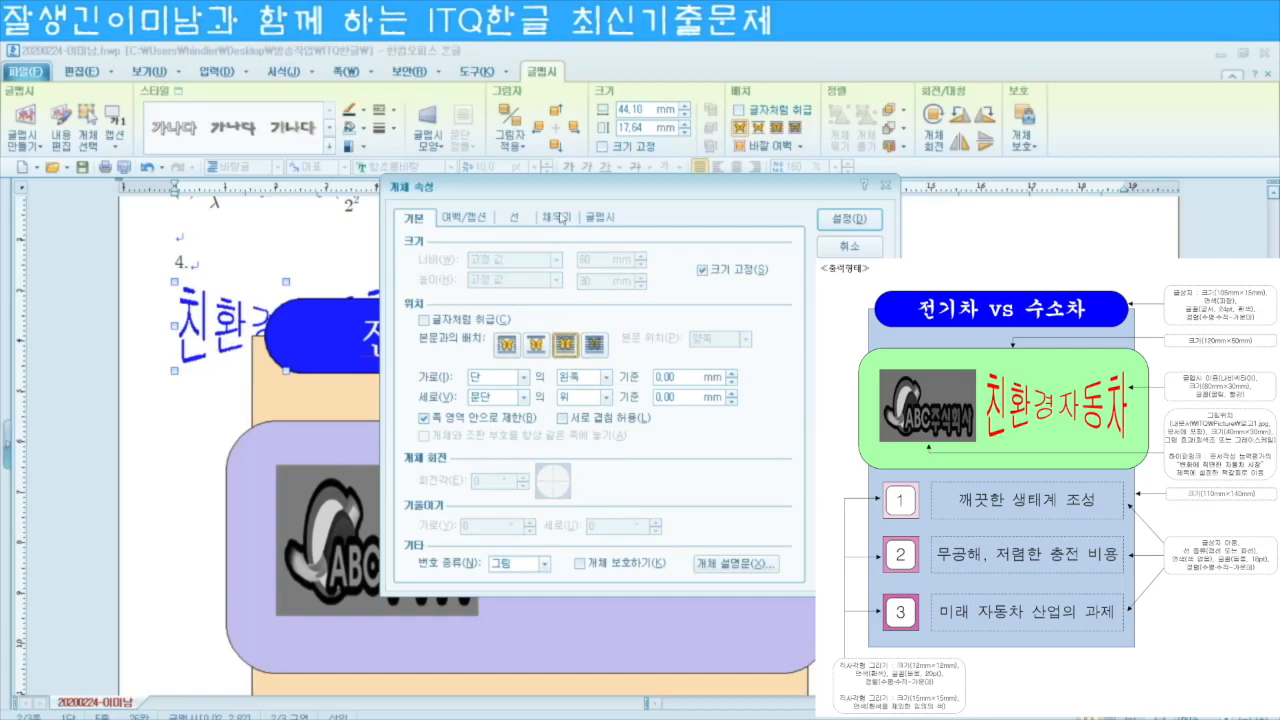
Step: Fill the WordArt red and move it beside the logo in the lavender box
{"action": "left_click", "coordinate": [557, 217]}
{"action": "left_click", "coordinate": [511, 299]}
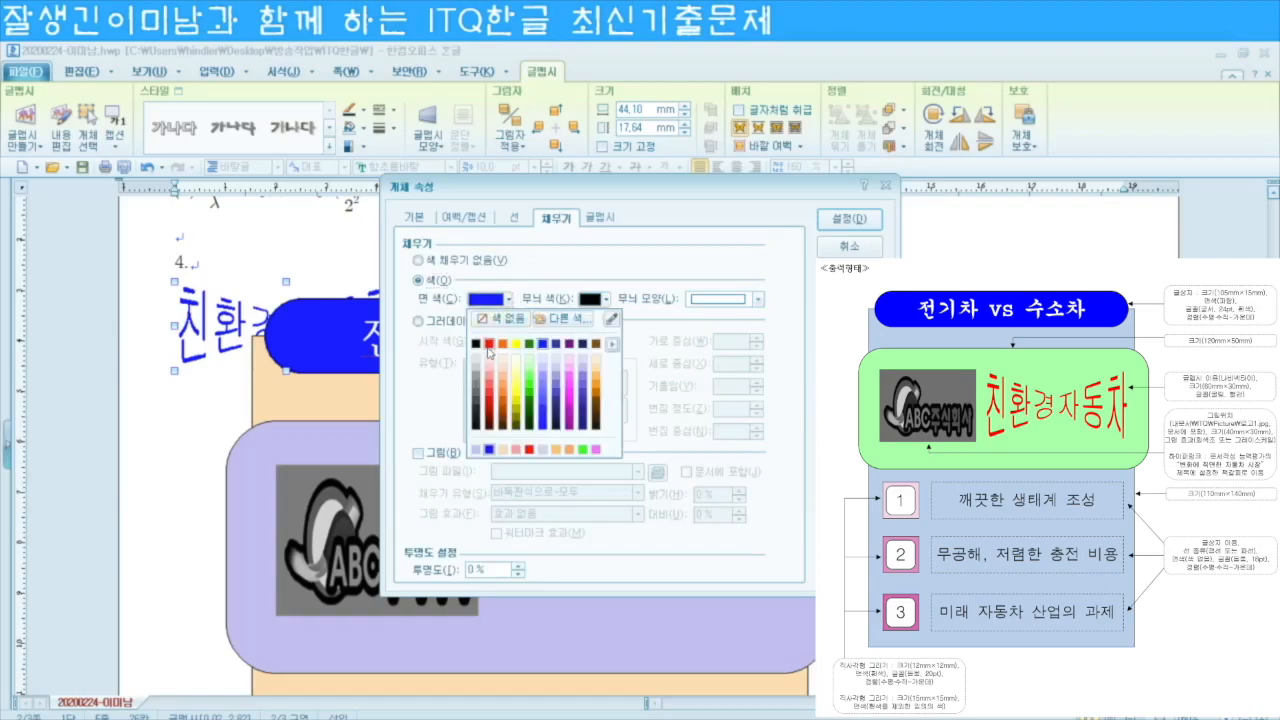
{"action": "left_click", "coordinate": [488, 343]}
{"action": "left_click", "coordinate": [832, 222]}
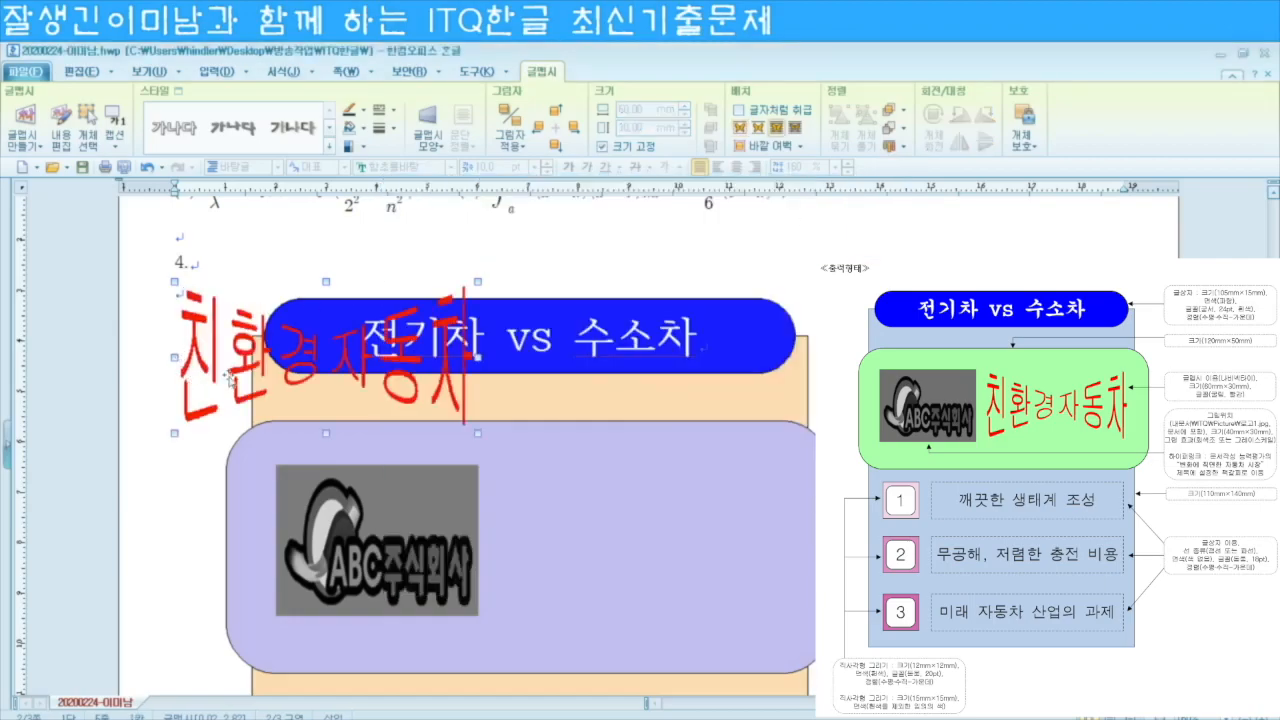
{"action": "left_click_drag", "start_coordinate": [467, 484], "coordinate": [569, 553]}
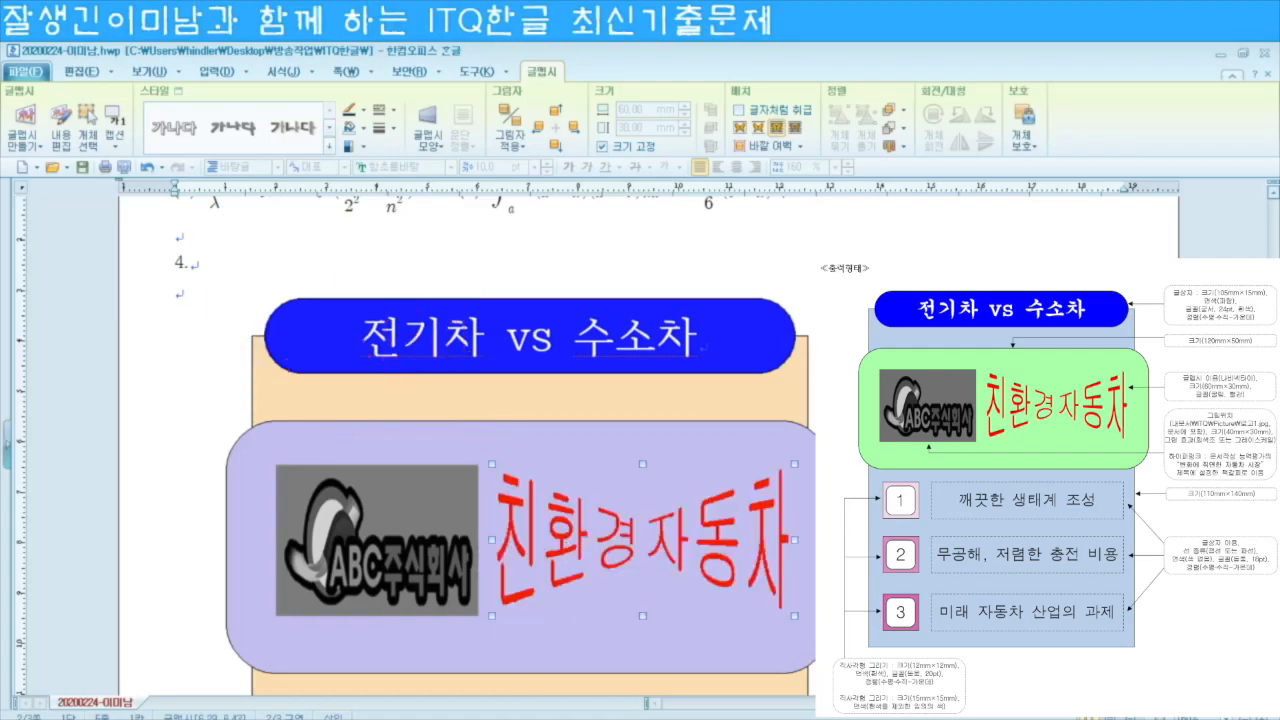
{"action": "key", "text": "Escape"}
Step: Draw a wide rectangle across the peach box below the logo area
{"action": "scroll", "coordinate": [584, 547], "scroll_direction": "down", "scroll_amount": 3}
{"action": "scroll", "coordinate": [530, 445], "scroll_direction": "down", "scroll_amount": 3}
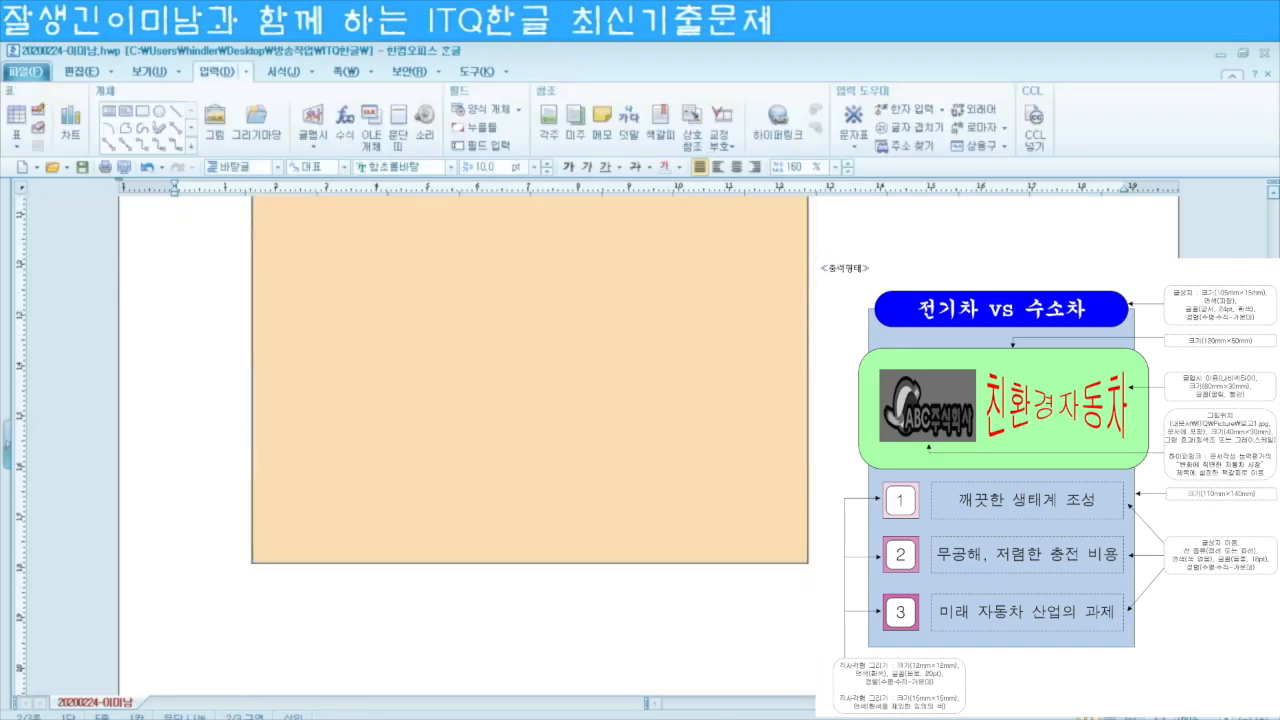
{"action": "scroll", "coordinate": [530, 420], "scroll_direction": "up", "scroll_amount": 4}
{"action": "scroll", "coordinate": [530, 420], "scroll_direction": "down", "scroll_amount": 2}
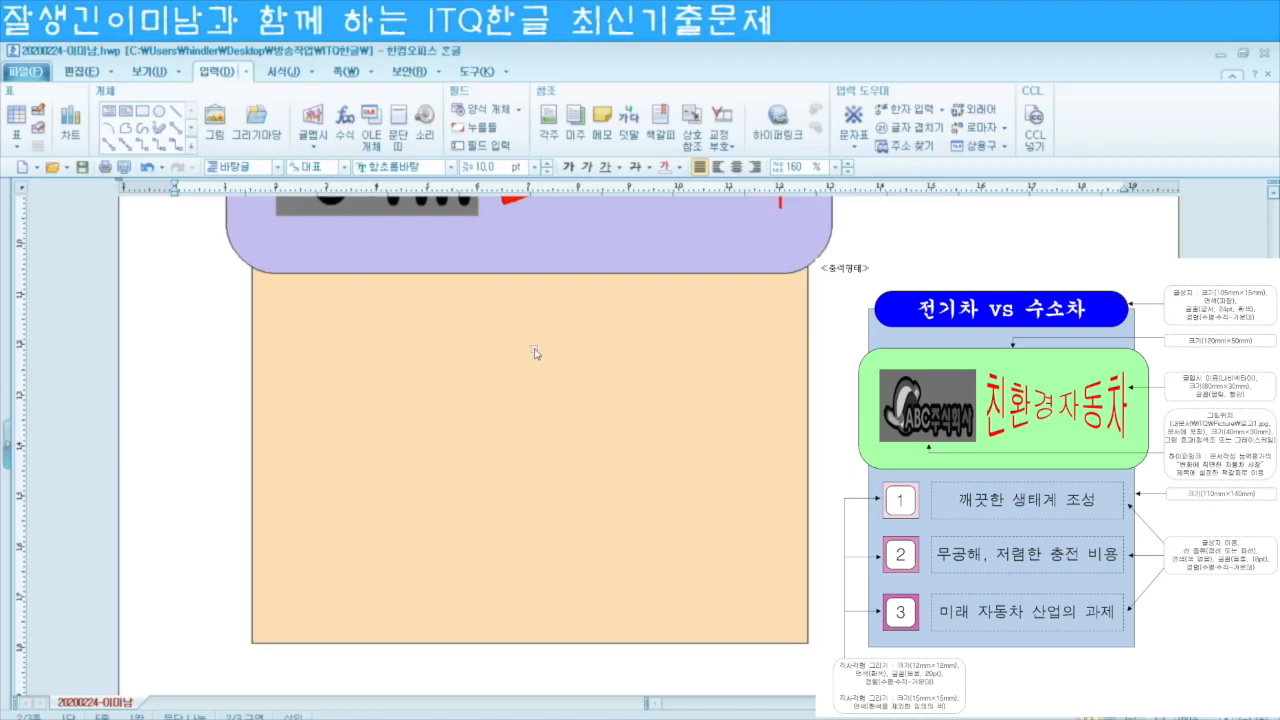
{"action": "left_click", "coordinate": [109, 111]}
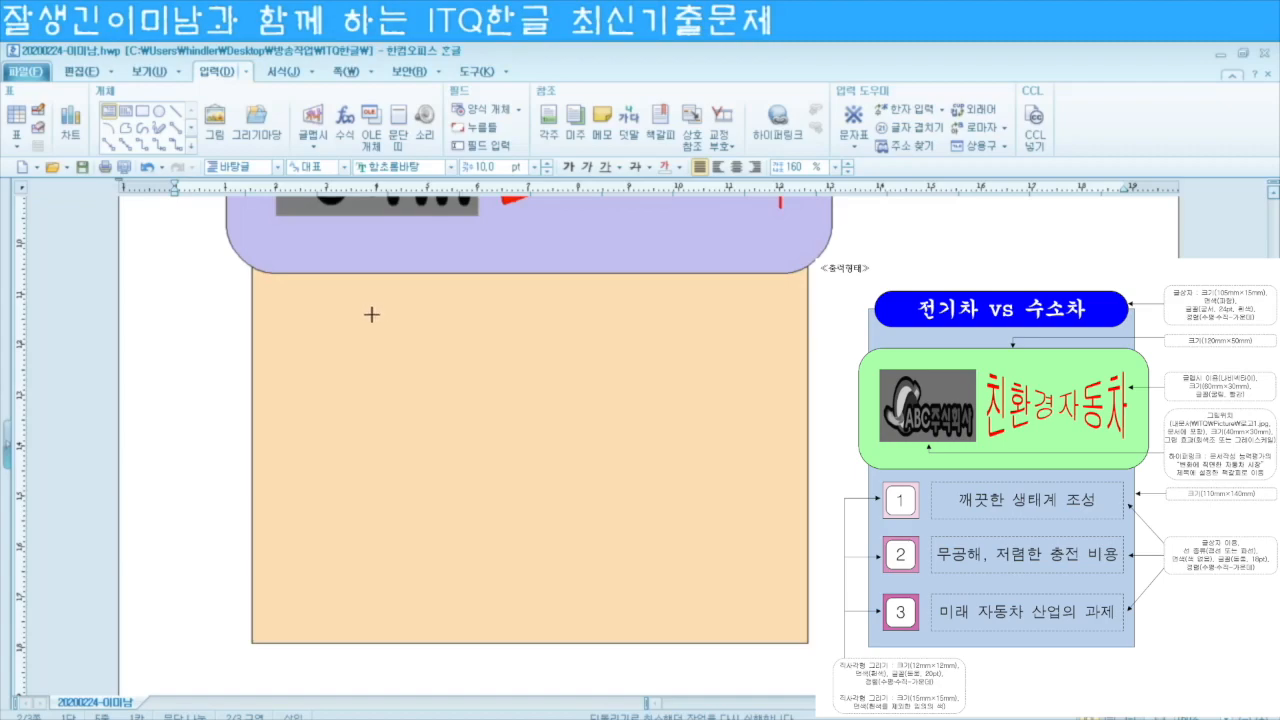
{"action": "mouse_move", "coordinate": [370, 314]}
{"action": "left_mouse_down"}
{"action": "mouse_move", "coordinate": [431, 334]}
{"action": "mouse_move", "coordinate": [789, 378]}
{"action": "mouse_move", "coordinate": [773, 382]}
{"action": "left_mouse_up"}
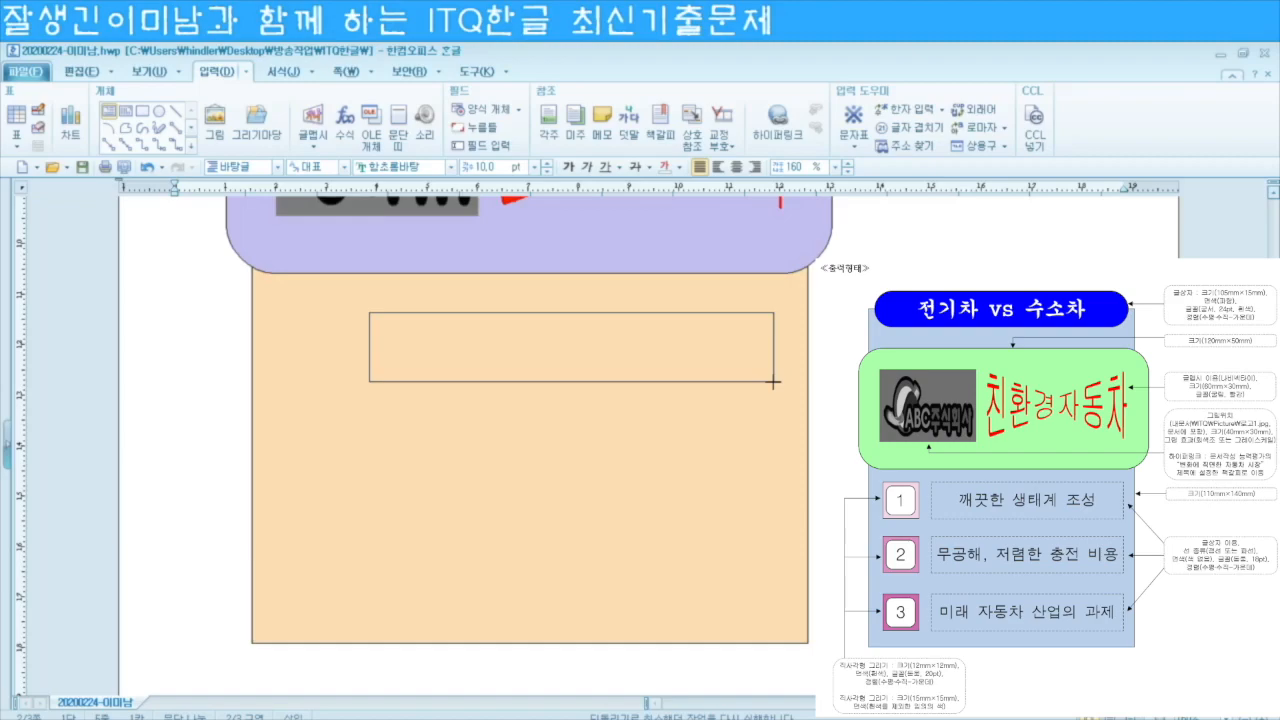
{"action": "left_click_drag", "start_coordinate": [773, 382], "coordinate": [773, 382]}
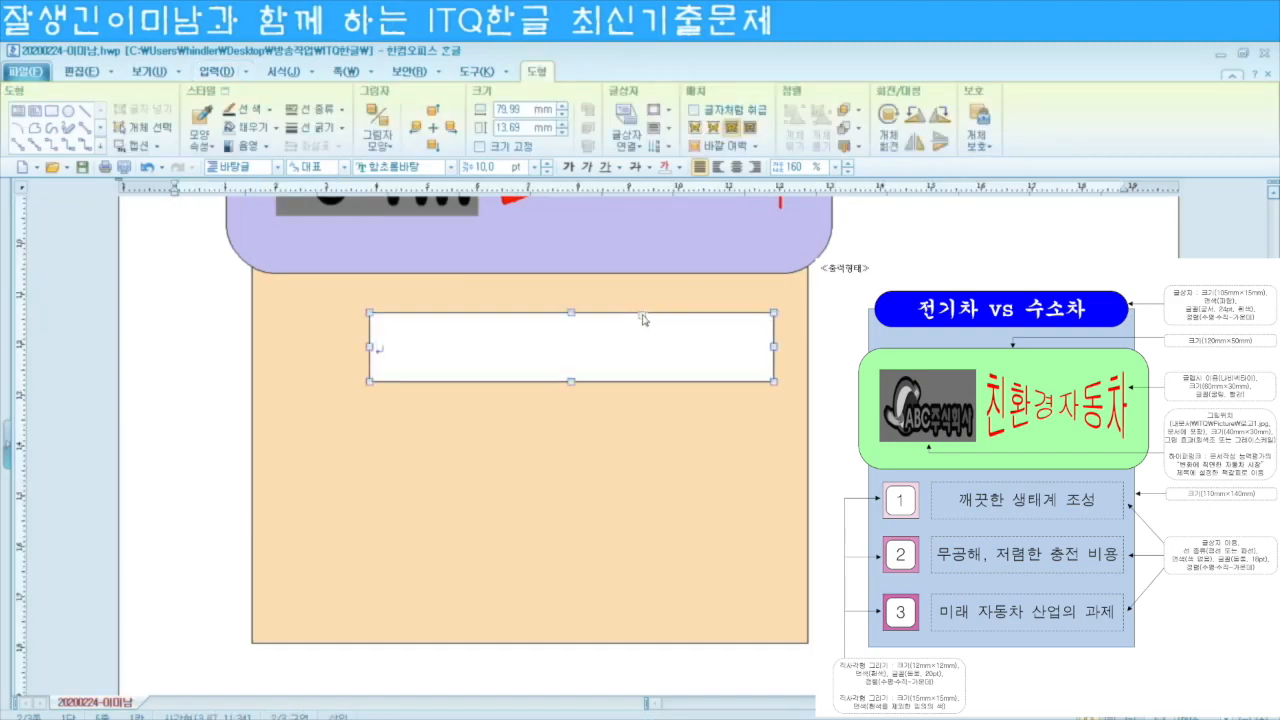
Step: Give the rectangle a dashed outline and no fill
{"action": "double_click", "coordinate": [643, 319]}
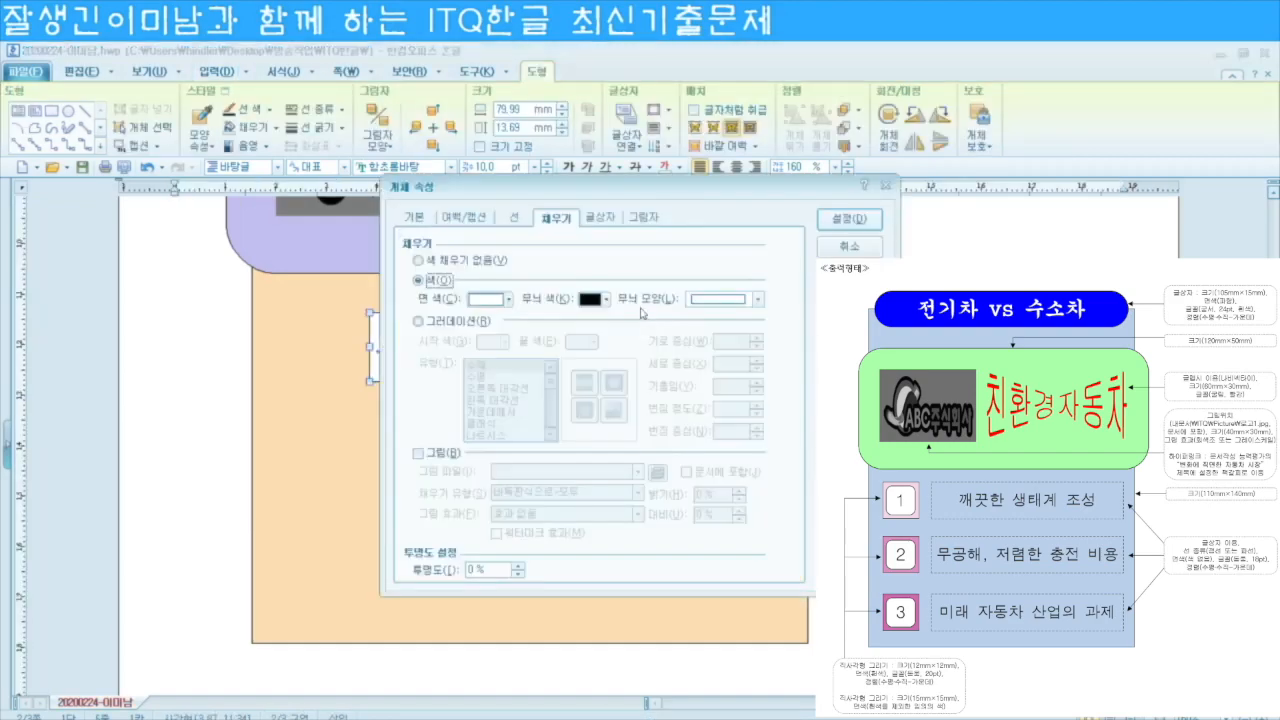
{"action": "left_click", "coordinate": [514, 223]}
{"action": "left_click", "coordinate": [704, 262]}
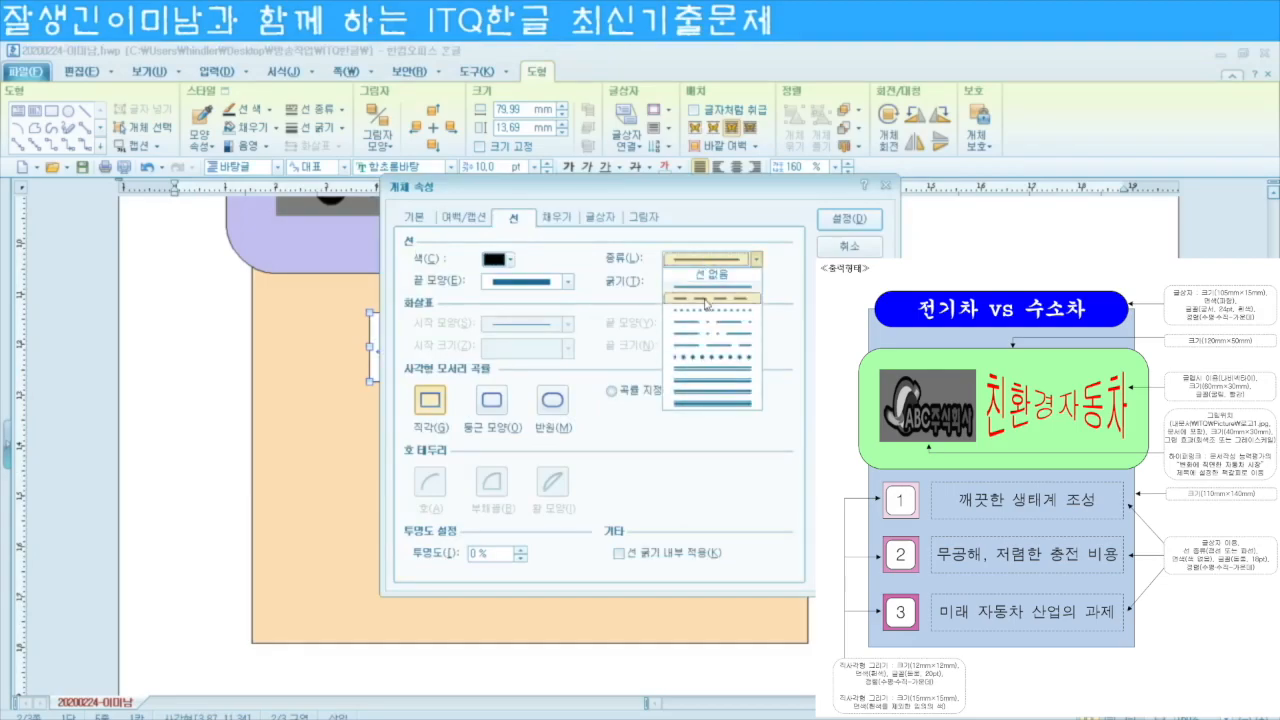
{"action": "left_click", "coordinate": [707, 302]}
{"action": "left_click", "coordinate": [555, 220]}
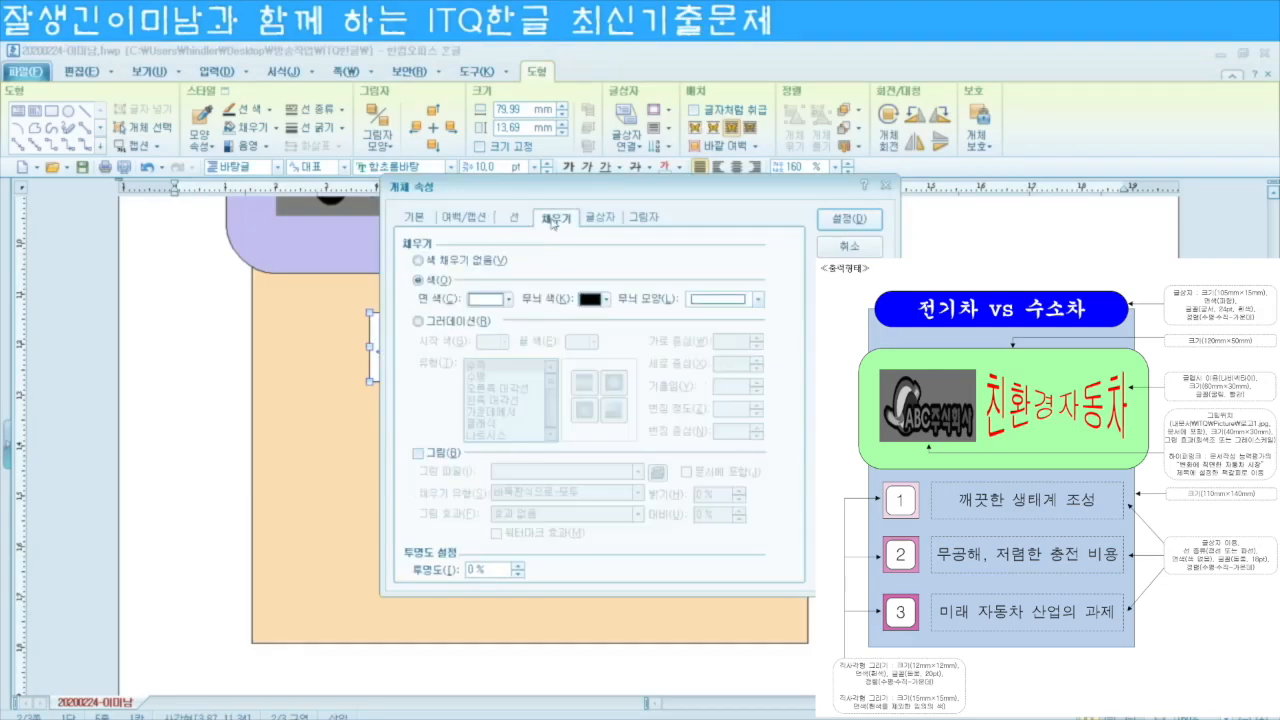
{"action": "left_click", "coordinate": [426, 260]}
{"action": "left_click", "coordinate": [849, 218]}
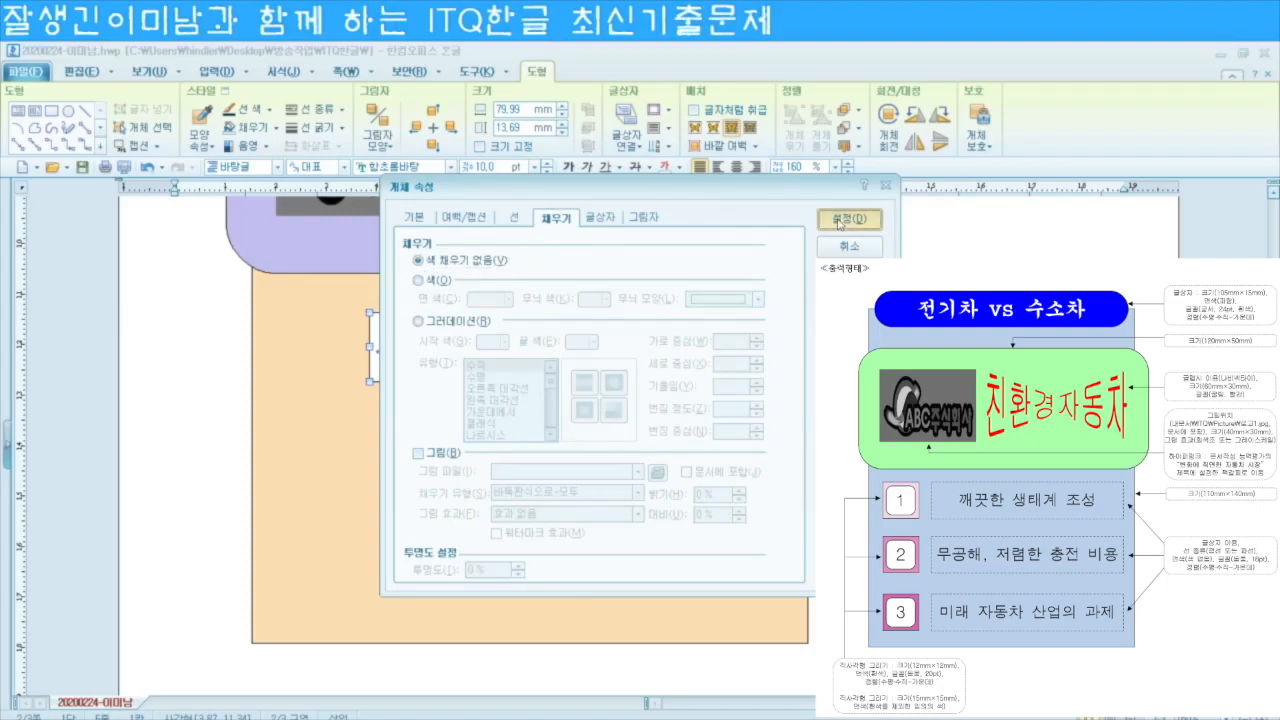
Step: Type '깨끗한 생태계 조성' into the dashed box and select the line
{"action": "left_click", "coordinate": [206, 372]}
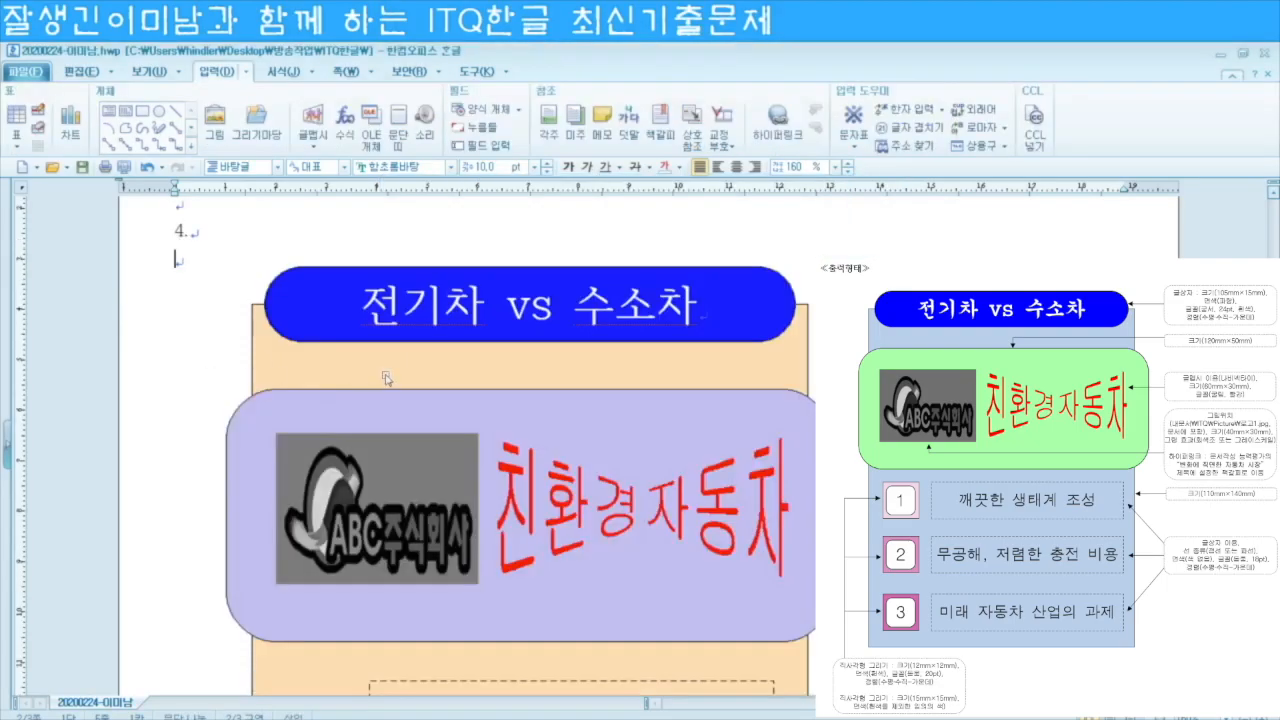
{"action": "scroll", "coordinate": [417, 600], "scroll_direction": "down", "scroll_amount": 2}
{"action": "left_click", "coordinate": [420, 566]}
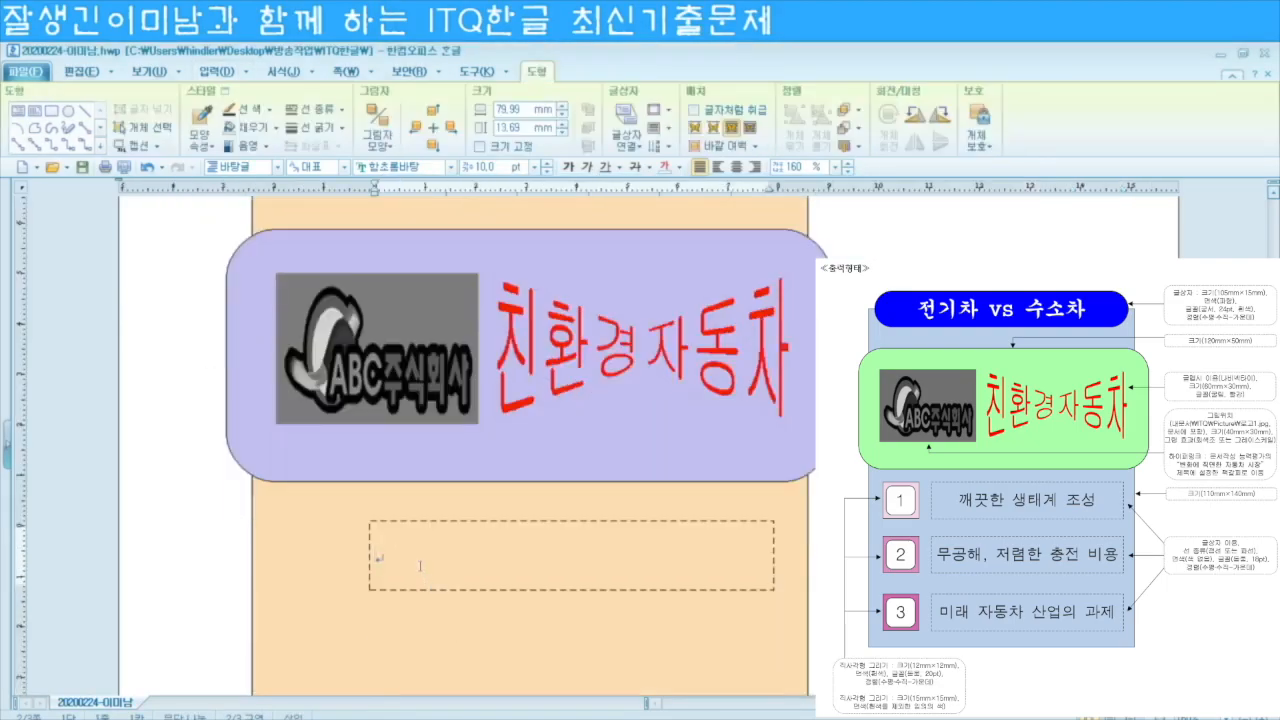
{"action": "type", "text": "깨끗한 생태계 조성"}
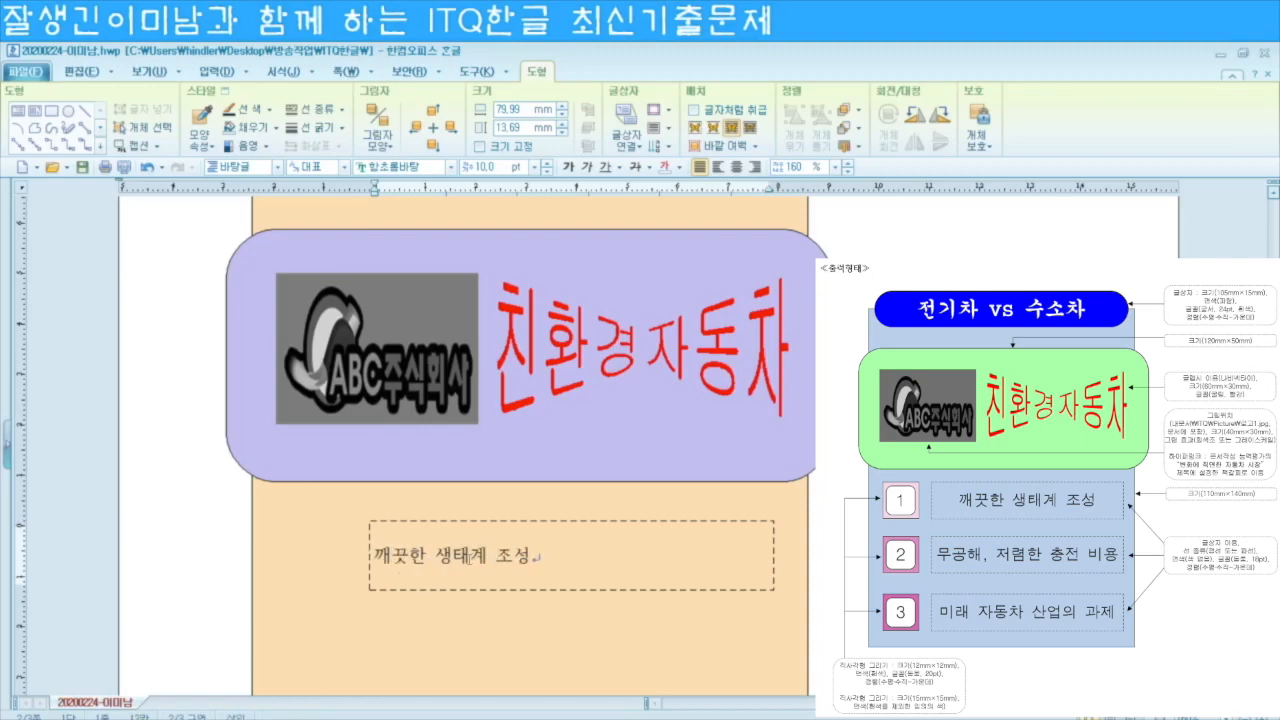
{"action": "key", "text": "shift+Home"}
Step: Format the text as centred 18 pt 돋움 and widen the box to 82.14 mm
{"action": "left_click", "coordinate": [407, 167]}
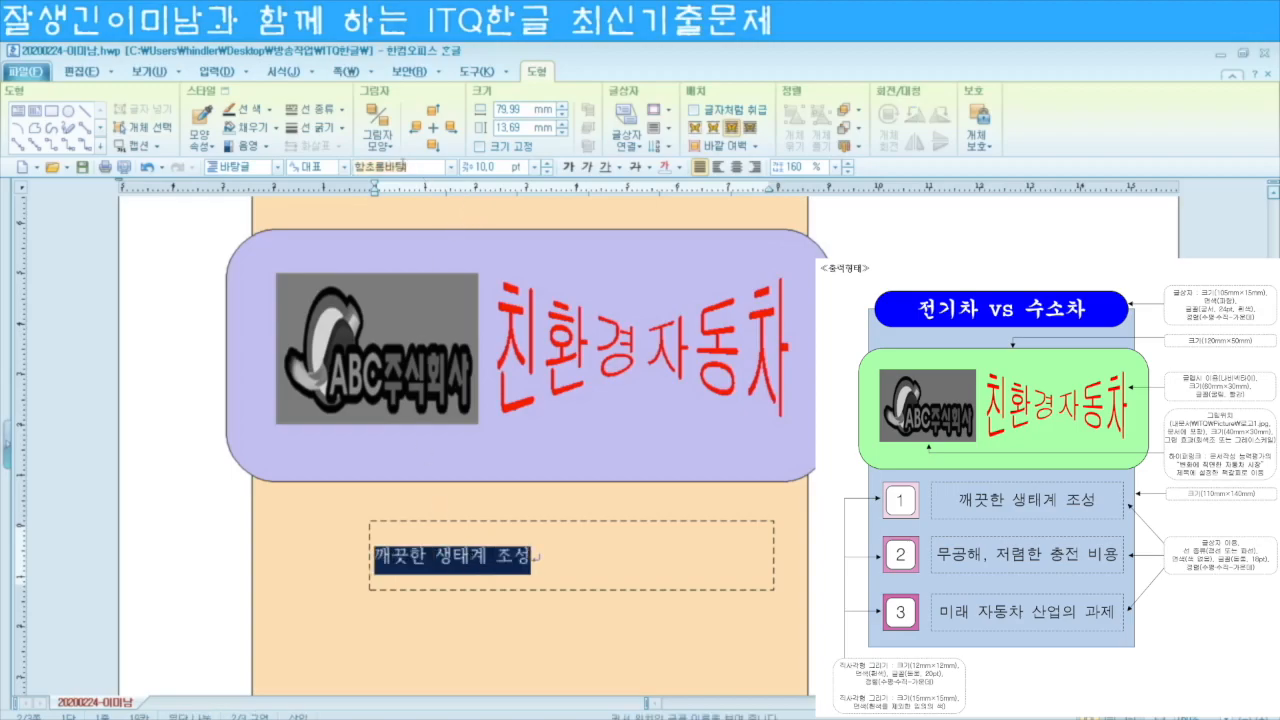
{"action": "type", "text": "ehedna"}
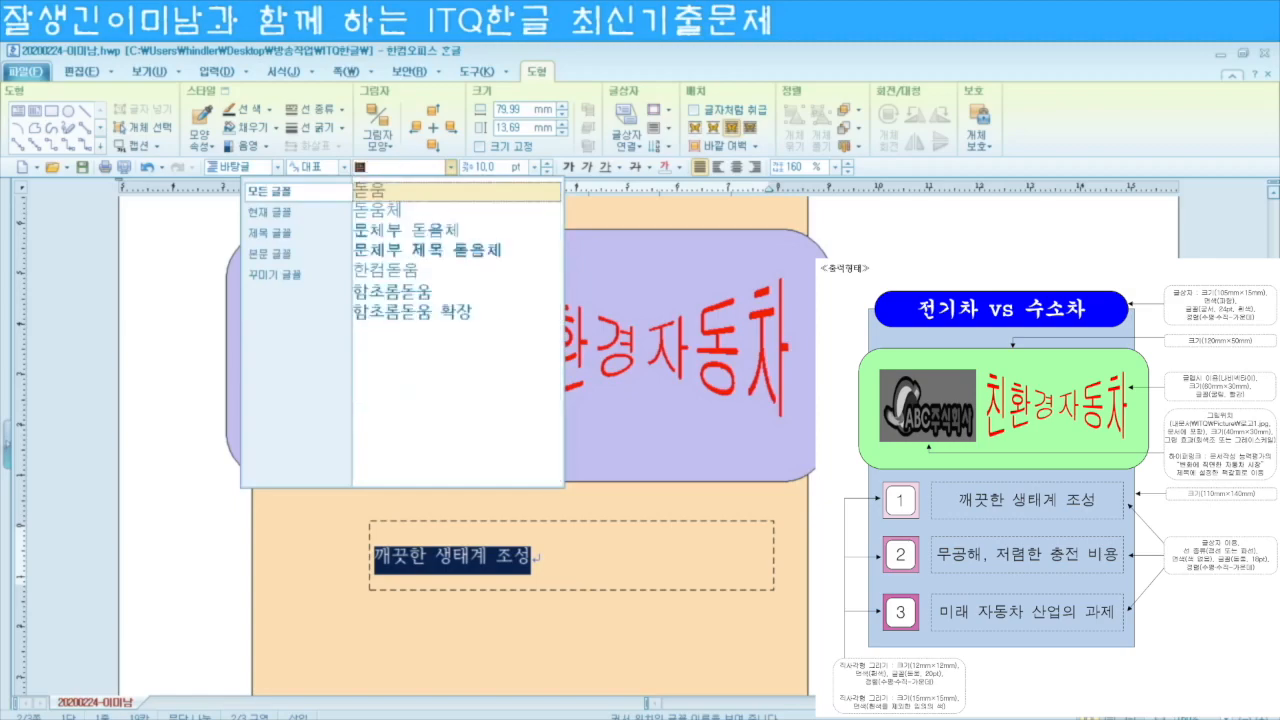
{"action": "key", "text": "Return"}
{"action": "left_click", "coordinate": [492, 168]}
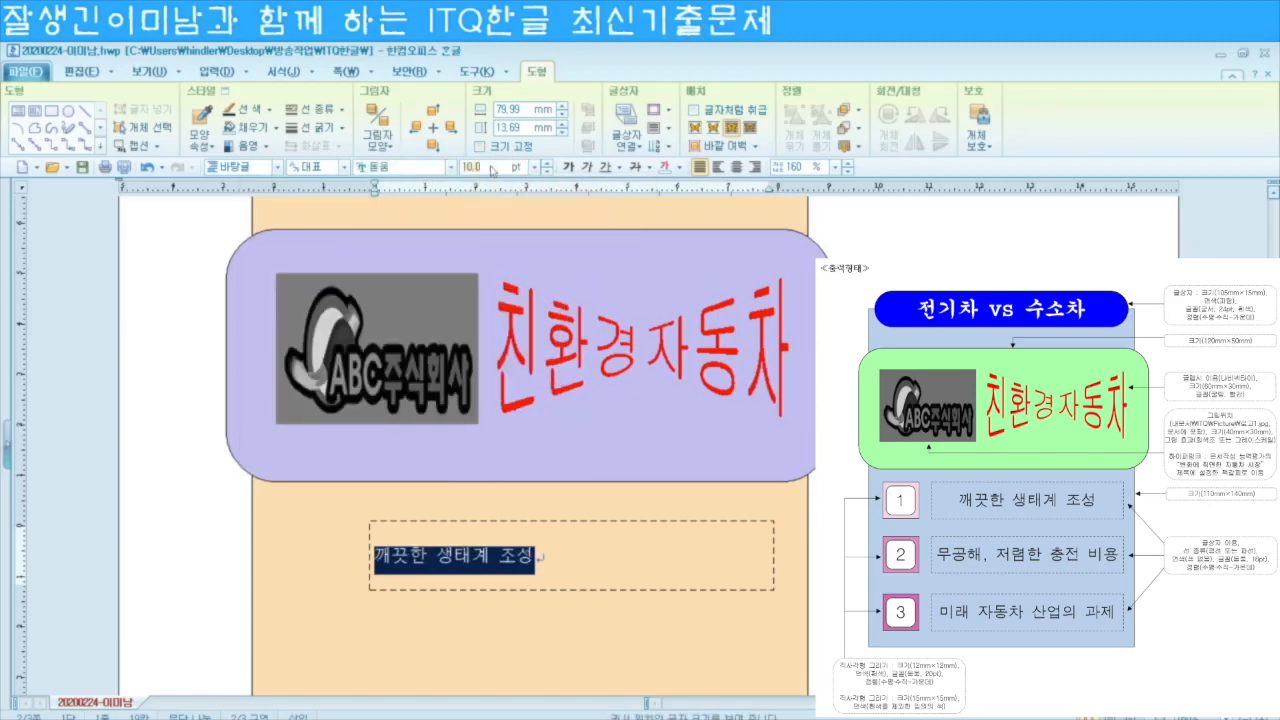
{"action": "type", "text": "18"}
{"action": "key", "text": "Return"}
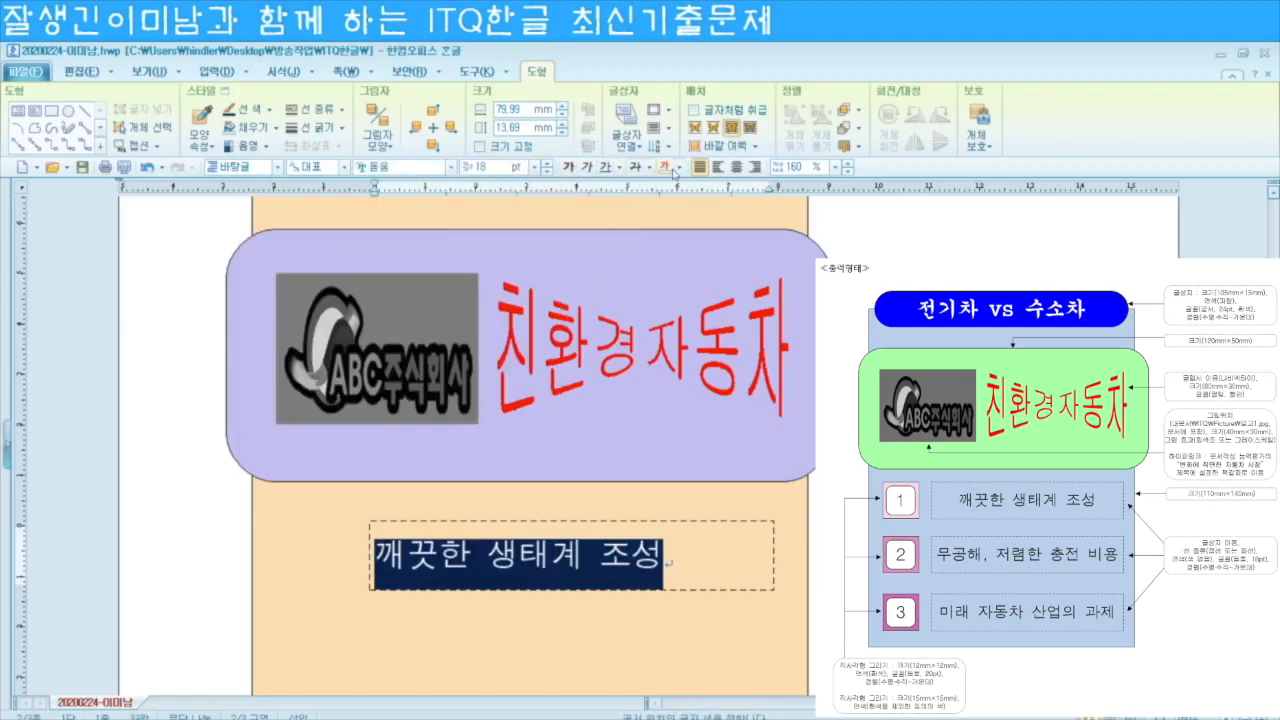
{"action": "left_click", "coordinate": [738, 168]}
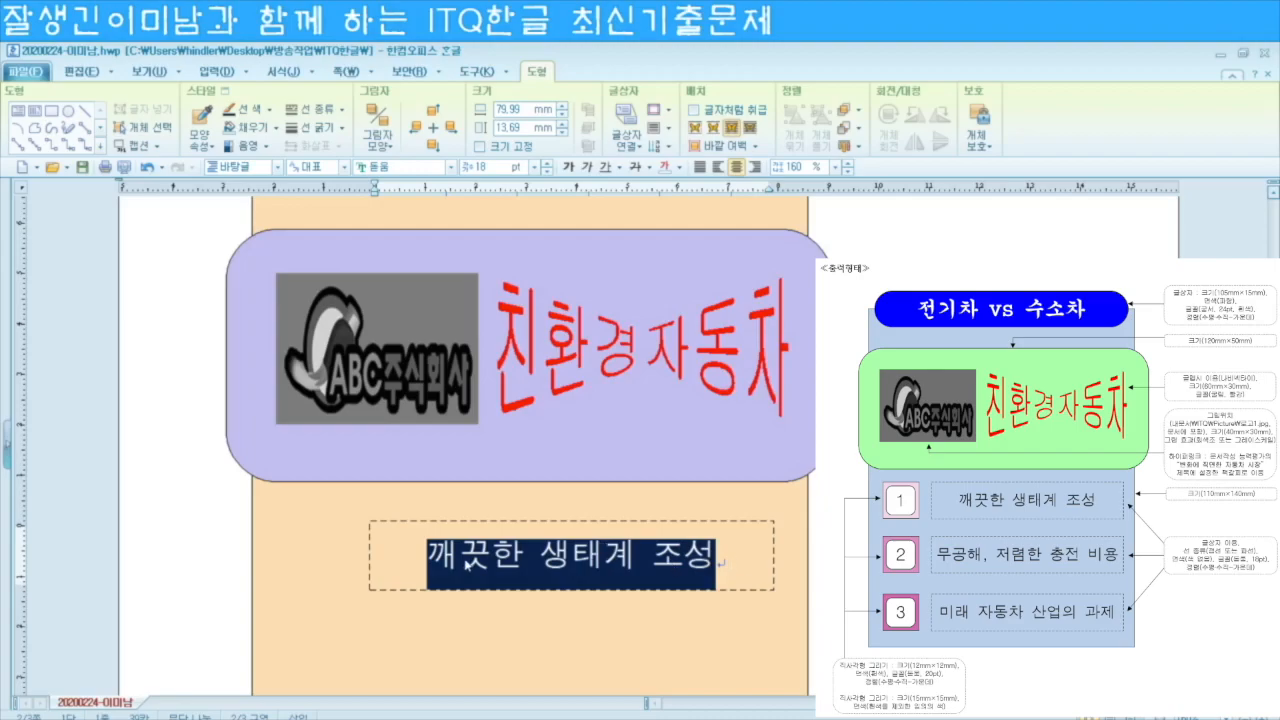
{"action": "left_click", "coordinate": [370, 555]}
{"action": "left_click_drag", "start_coordinate": [367, 553], "coordinate": [359, 553]}
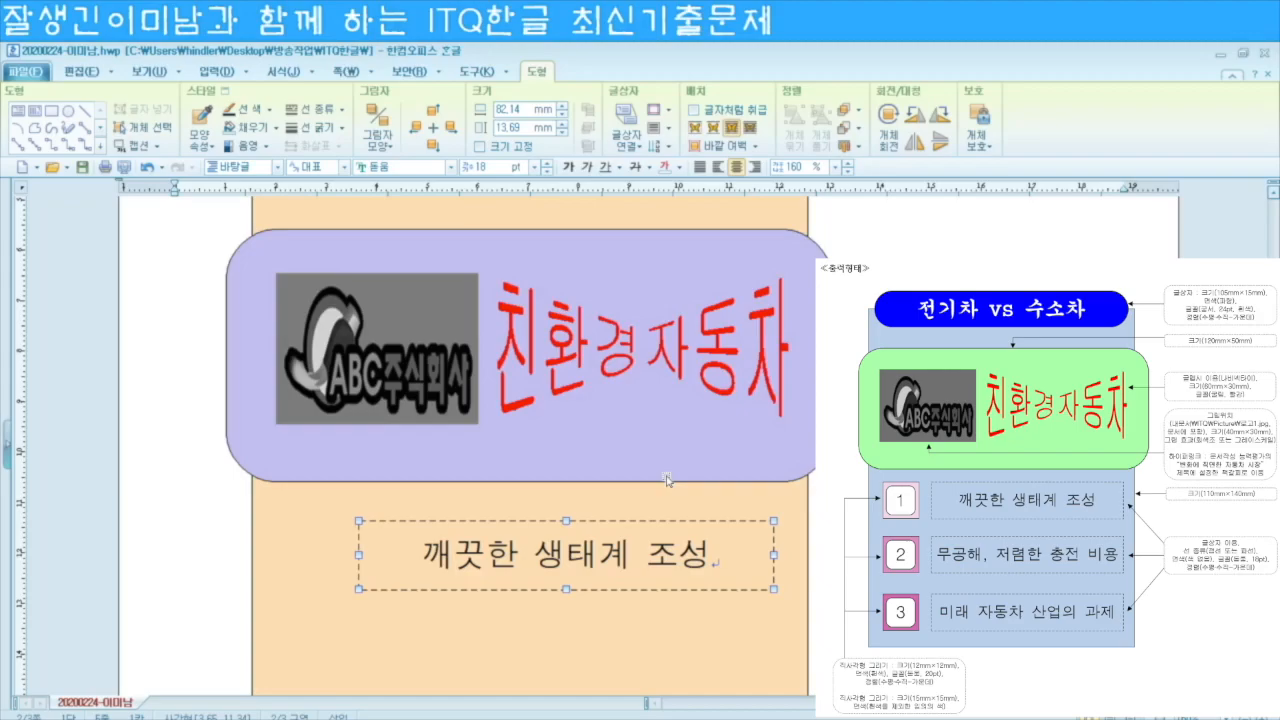
Step: Draw a square left of the text box and lock it at 15×15 mm
{"action": "left_click", "coordinate": [219, 559]}
{"action": "left_click", "coordinate": [142, 113]}
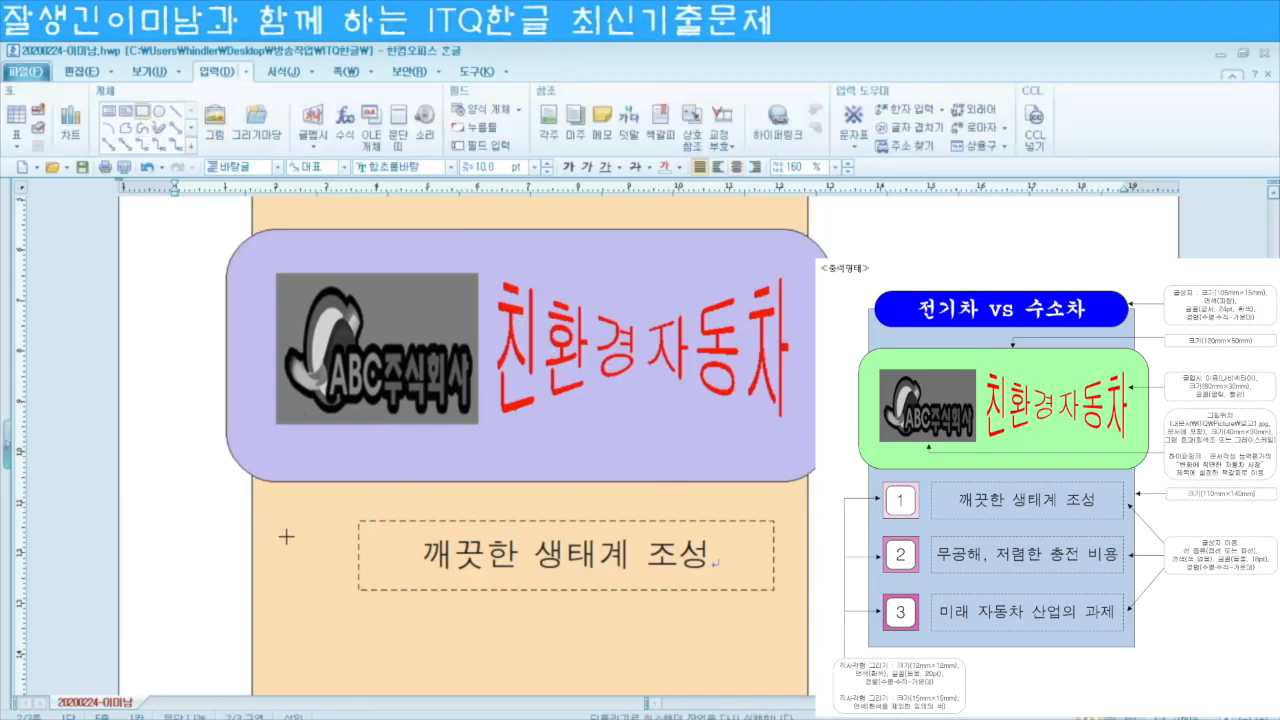
{"action": "mouse_move", "coordinate": [270, 519]}
{"action": "left_mouse_down"}
{"action": "mouse_move", "coordinate": [352, 600]}
{"action": "mouse_move", "coordinate": [345, 592]}
{"action": "left_mouse_up"}
{"action": "double_click", "coordinate": [345, 552]}
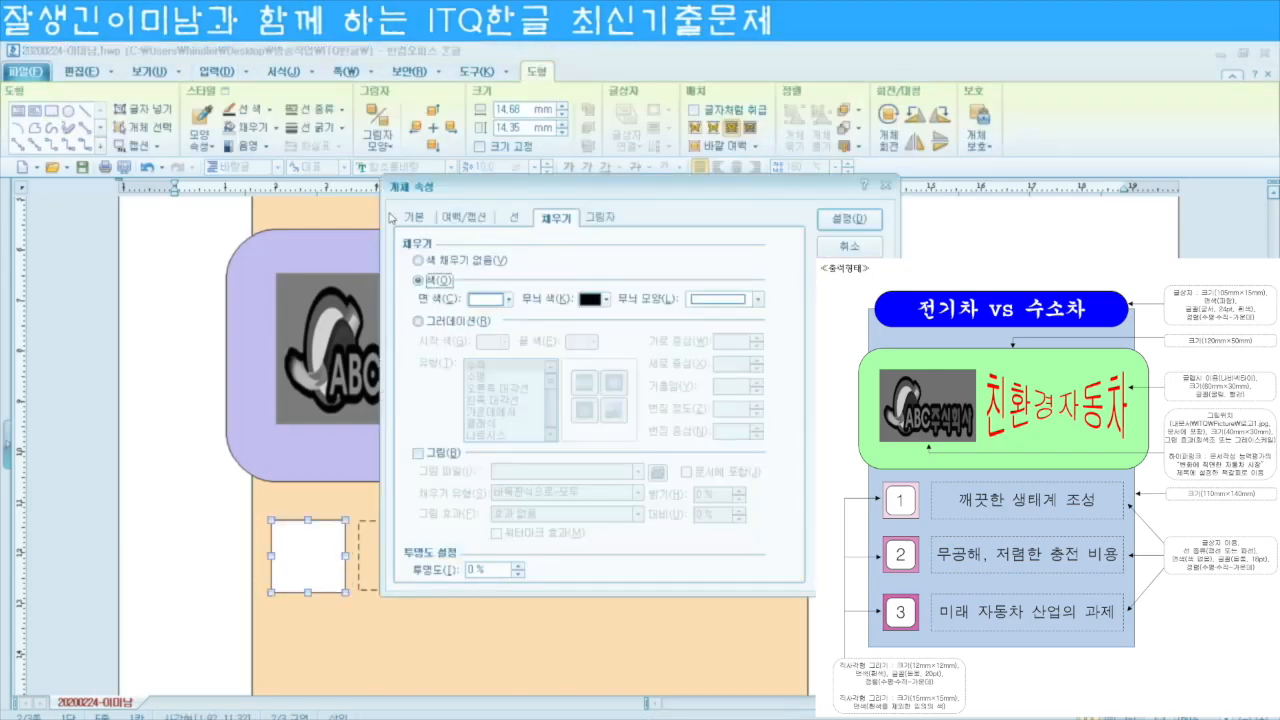
{"action": "left_click", "coordinate": [415, 218]}
{"action": "left_click", "coordinate": [595, 260]}
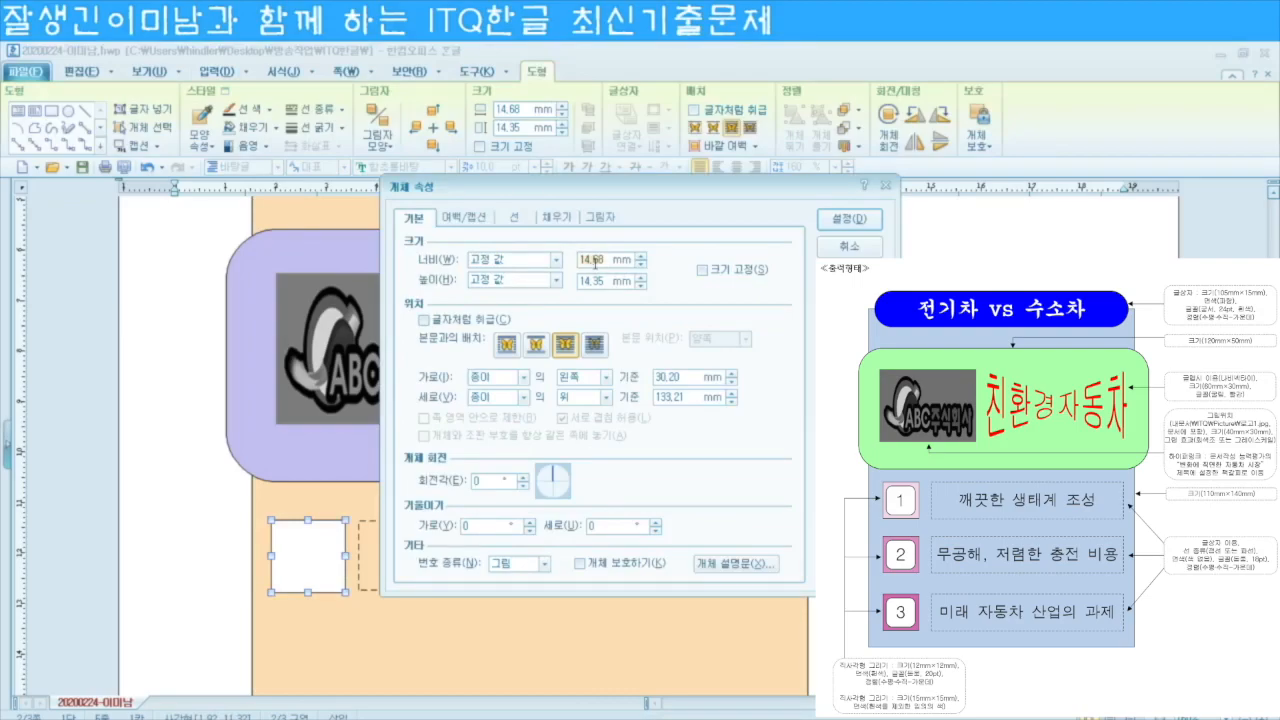
{"action": "type", "text": "15"}
{"action": "key", "text": "Tab"}
{"action": "key", "text": "Tab"}
{"action": "type", "text": "1"}
{"action": "left_click", "coordinate": [702, 269]}
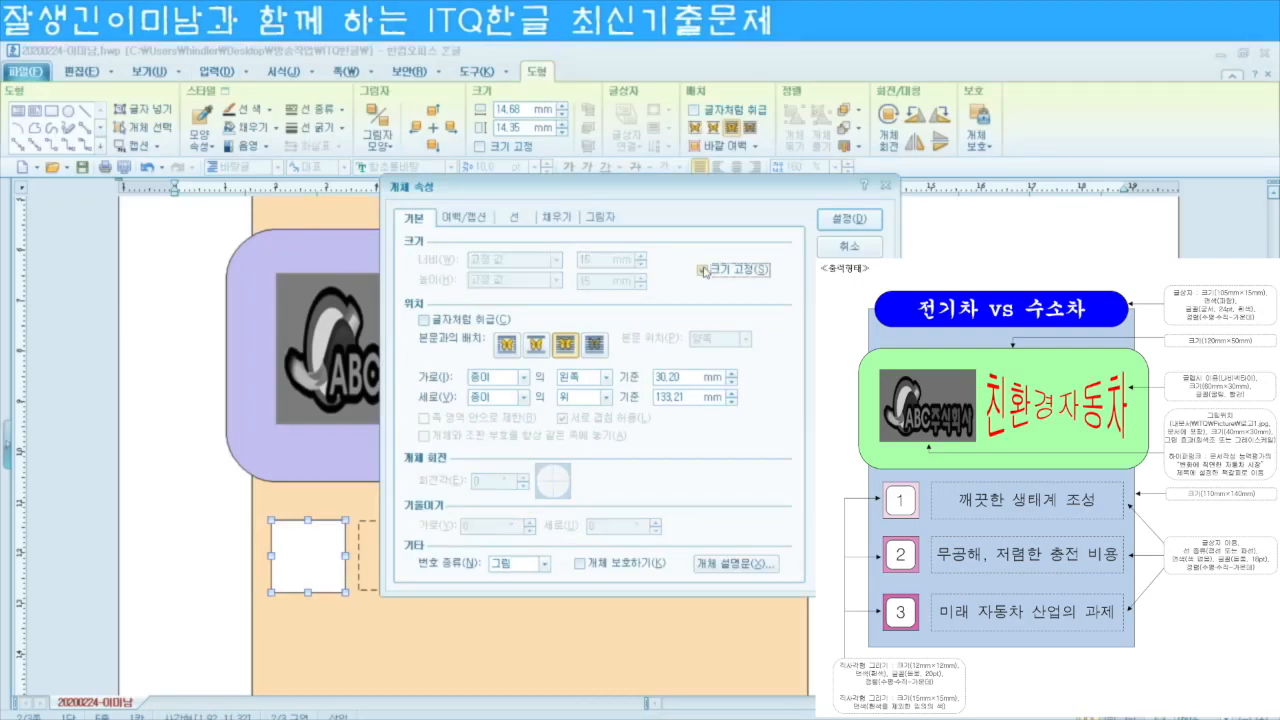
Step: Fill the square light green
{"action": "left_click", "coordinate": [553, 217]}
{"action": "left_click", "coordinate": [487, 300]}
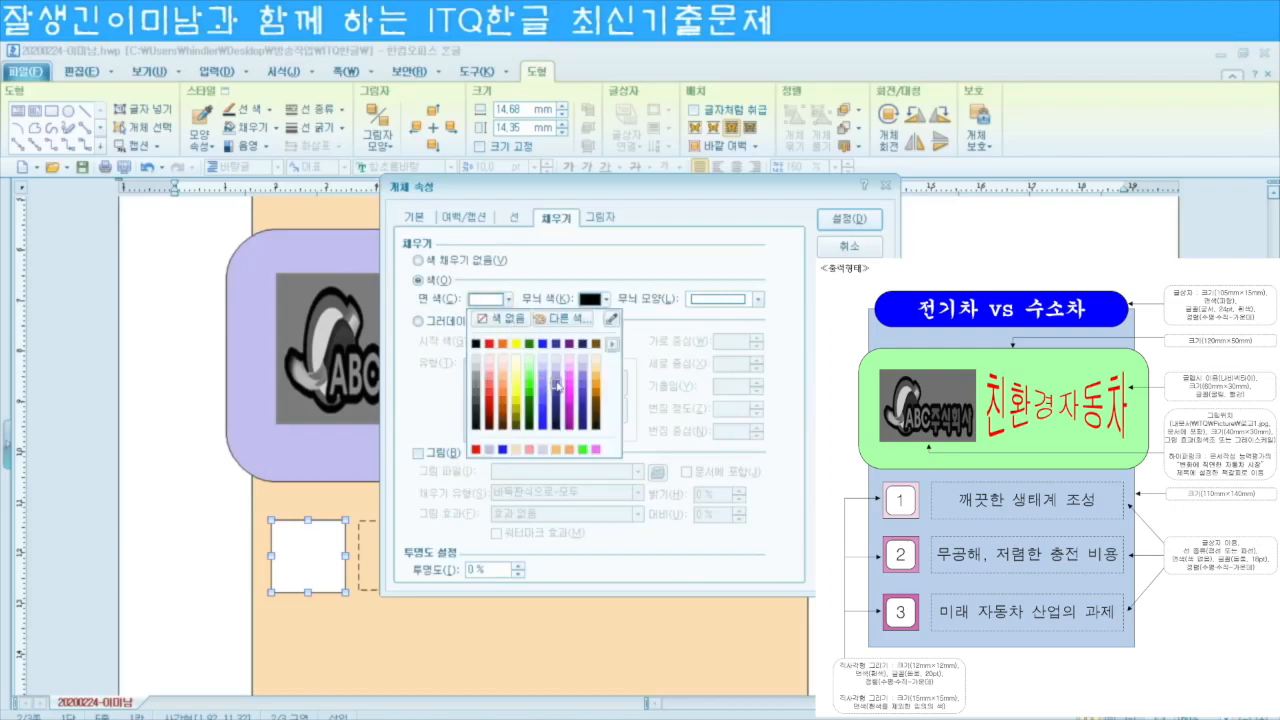
{"action": "left_click", "coordinate": [530, 367]}
{"action": "left_click", "coordinate": [845, 218]}
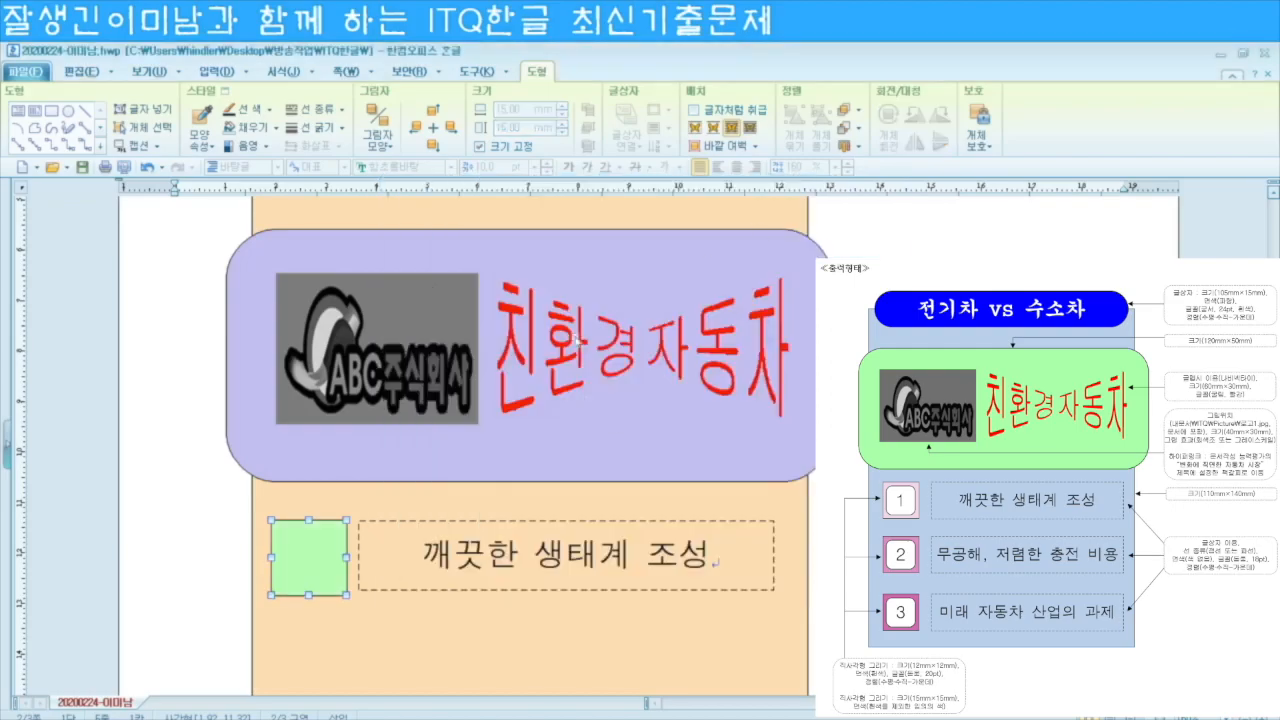
Step: Make the dashed box 14.66 mm tall and nudge it slightly right beside the green square
{"action": "left_click", "coordinate": [591, 590]}
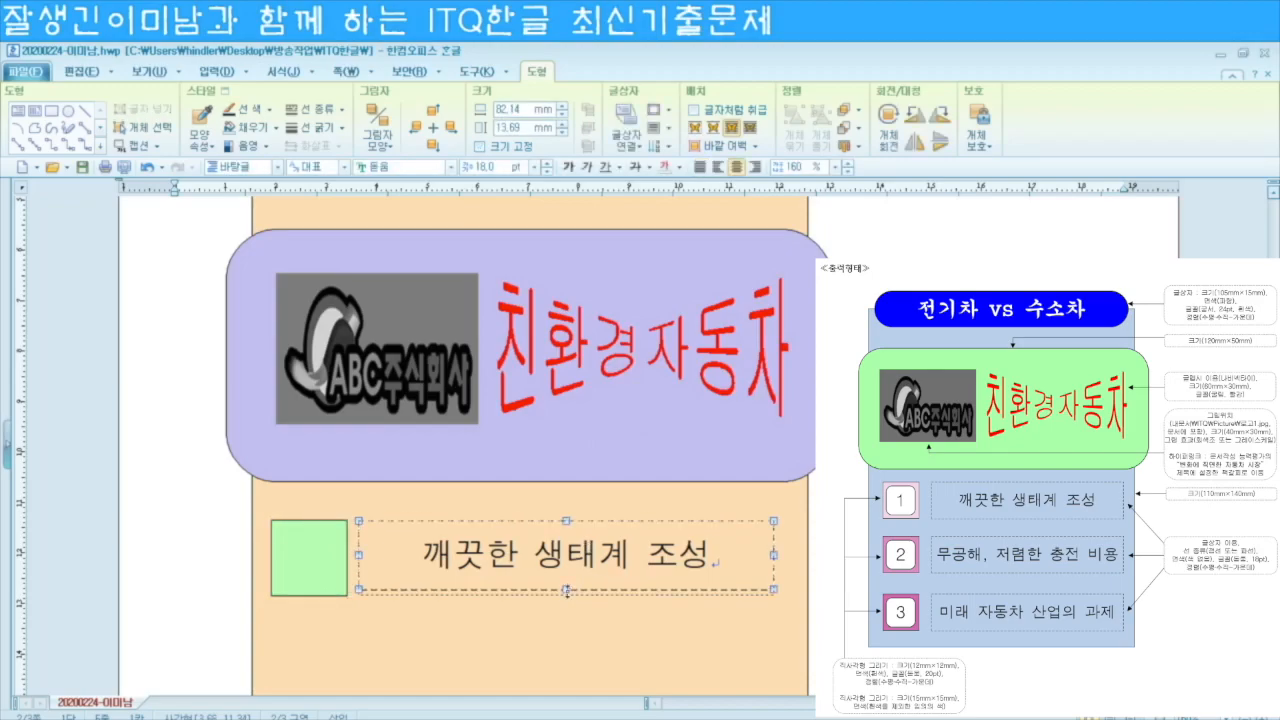
{"action": "left_click_drag", "start_coordinate": [566, 593], "coordinate": [566, 596]}
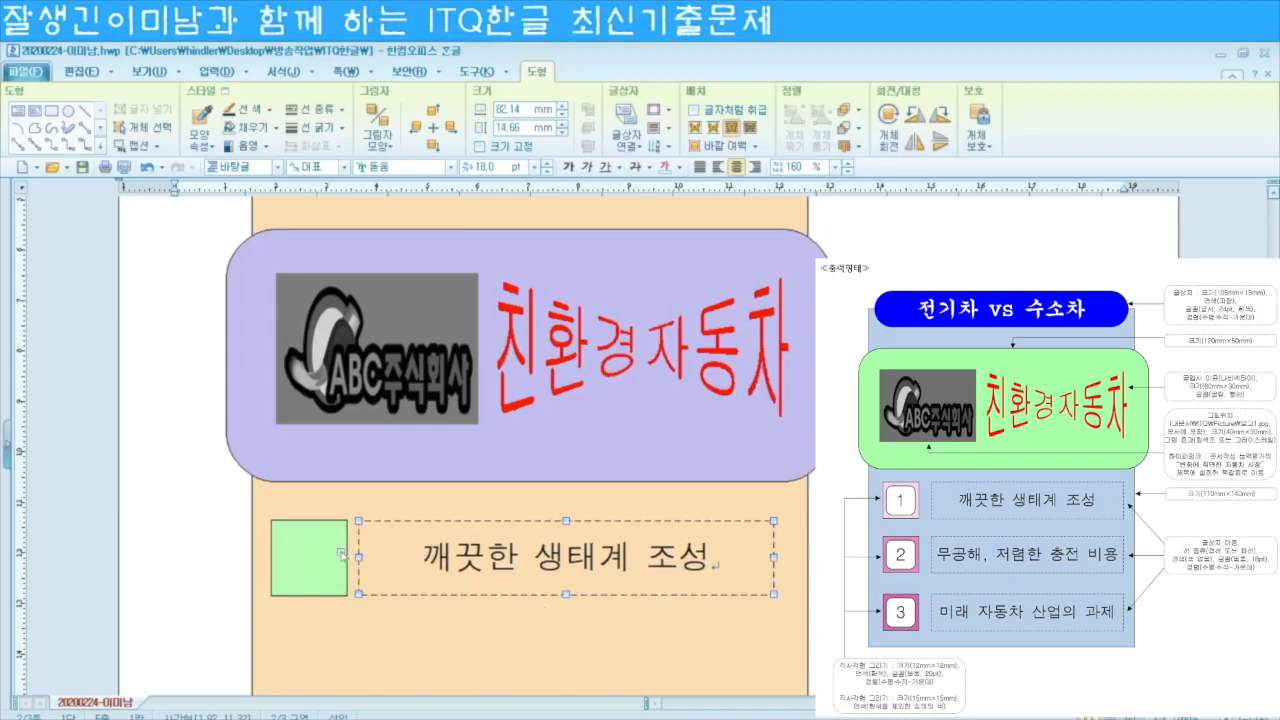
{"action": "key", "text": "Escape"}
{"action": "scroll", "coordinate": [530, 440], "scroll_direction": "down", "scroll_amount": 3}
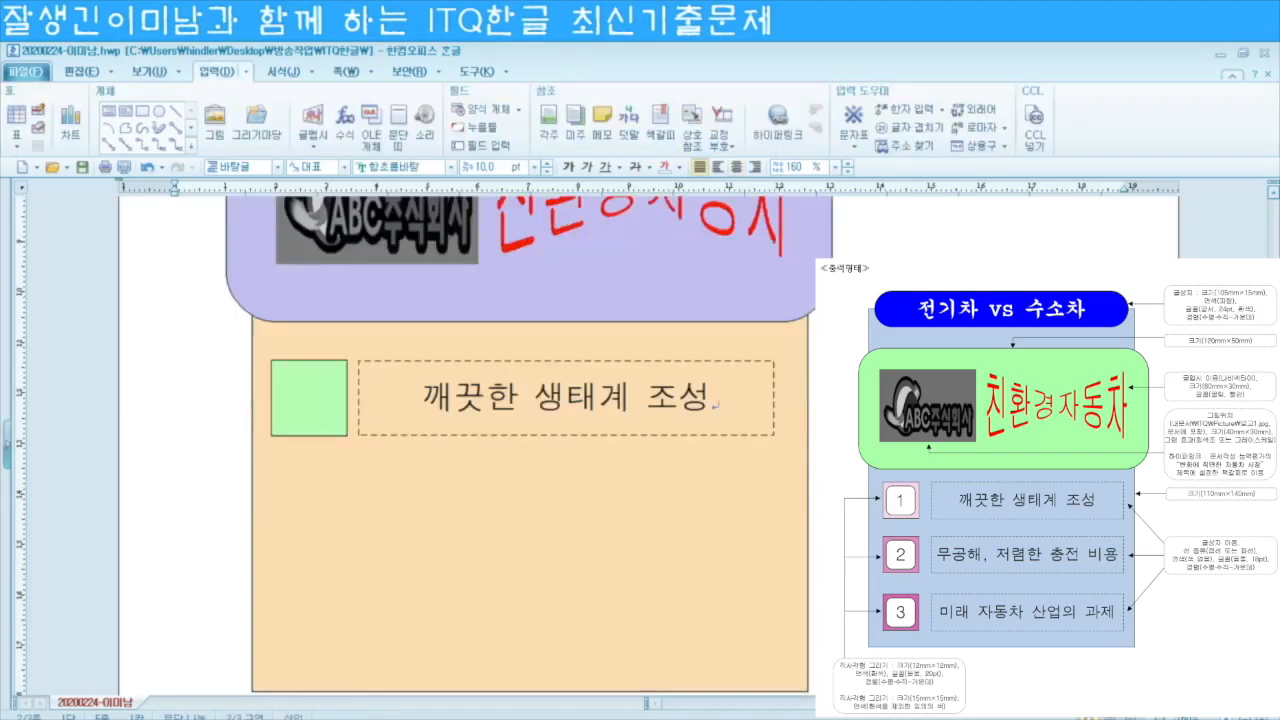
{"action": "left_click", "coordinate": [600, 439]}
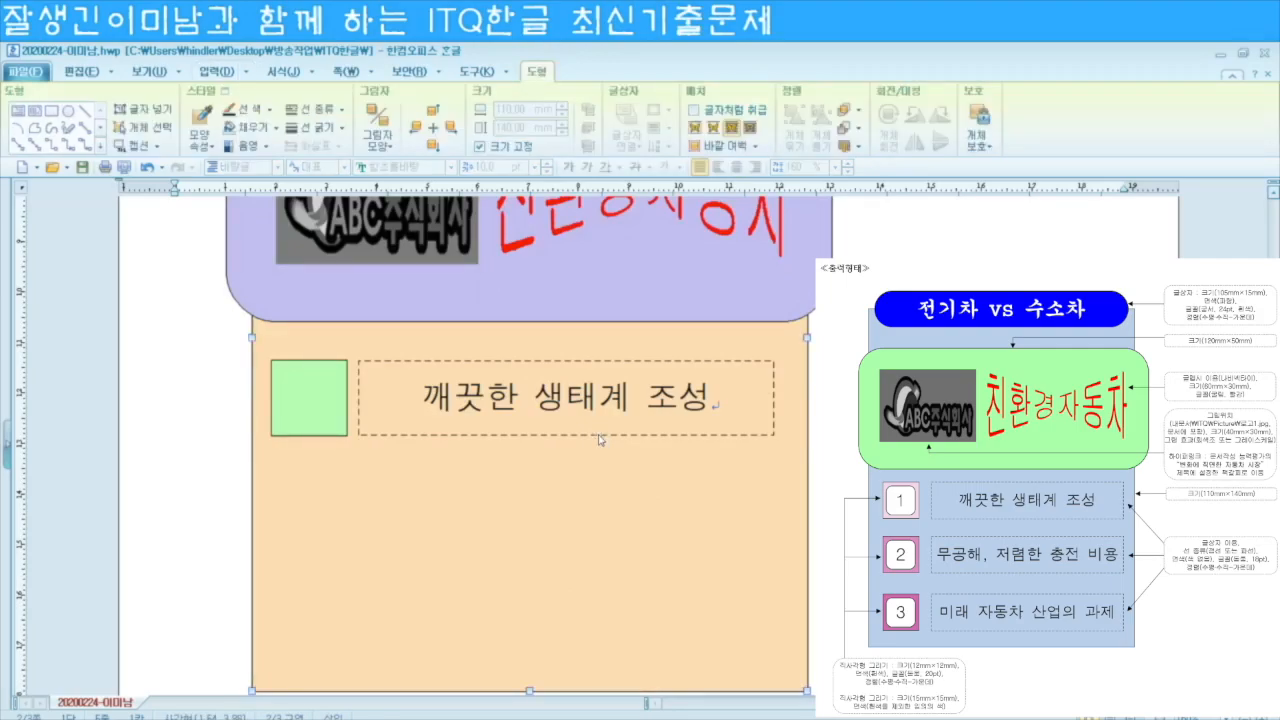
{"action": "double_click", "coordinate": [600, 439]}
{"action": "left_click", "coordinate": [850, 220]}
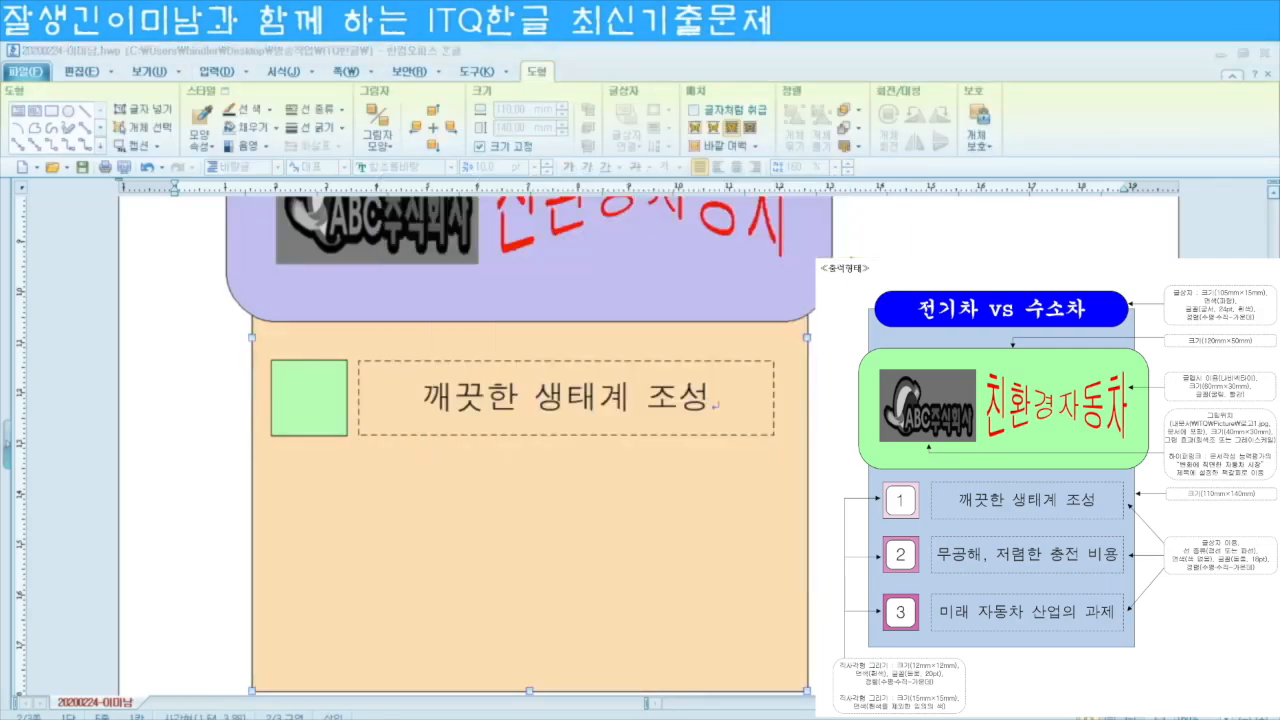
{"action": "left_click", "coordinate": [621, 365]}
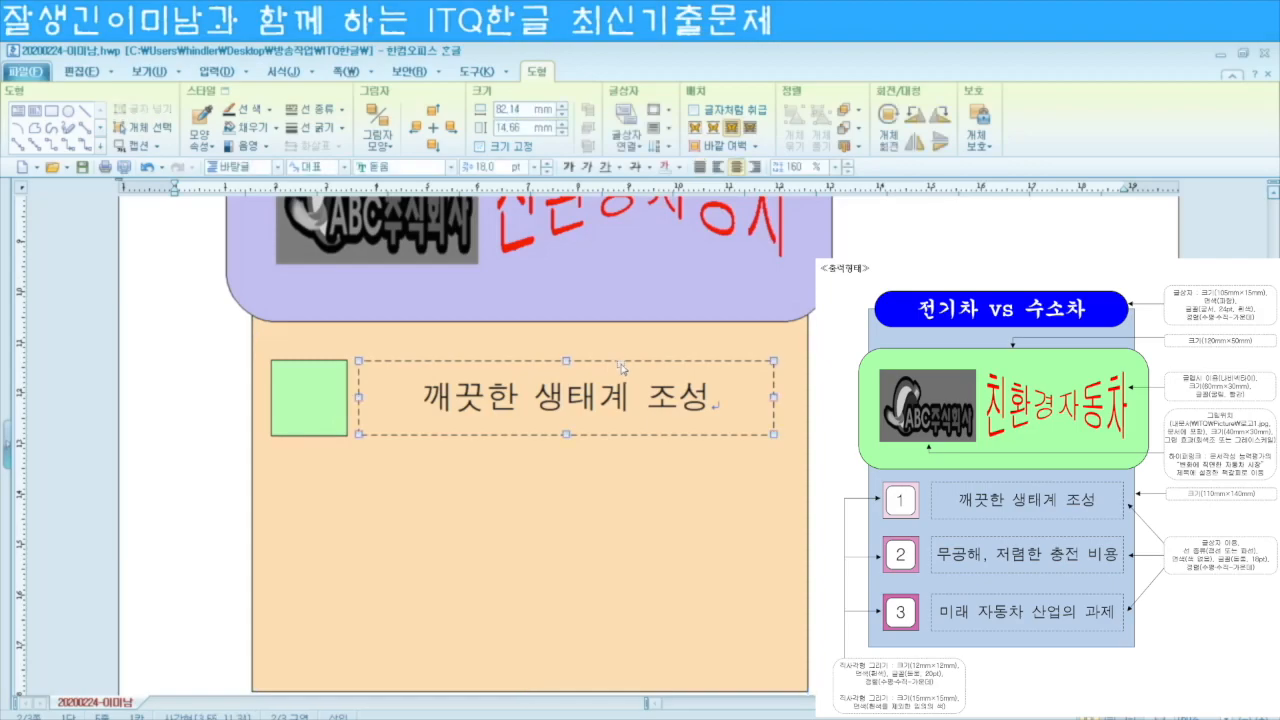
{"action": "key", "text": "Right"}
{"action": "key", "text": "Right"}
{"action": "key", "text": "Right"}
{"action": "key", "text": "Right"}
{"action": "key", "text": "Right"}
{"action": "key", "text": "Right"}
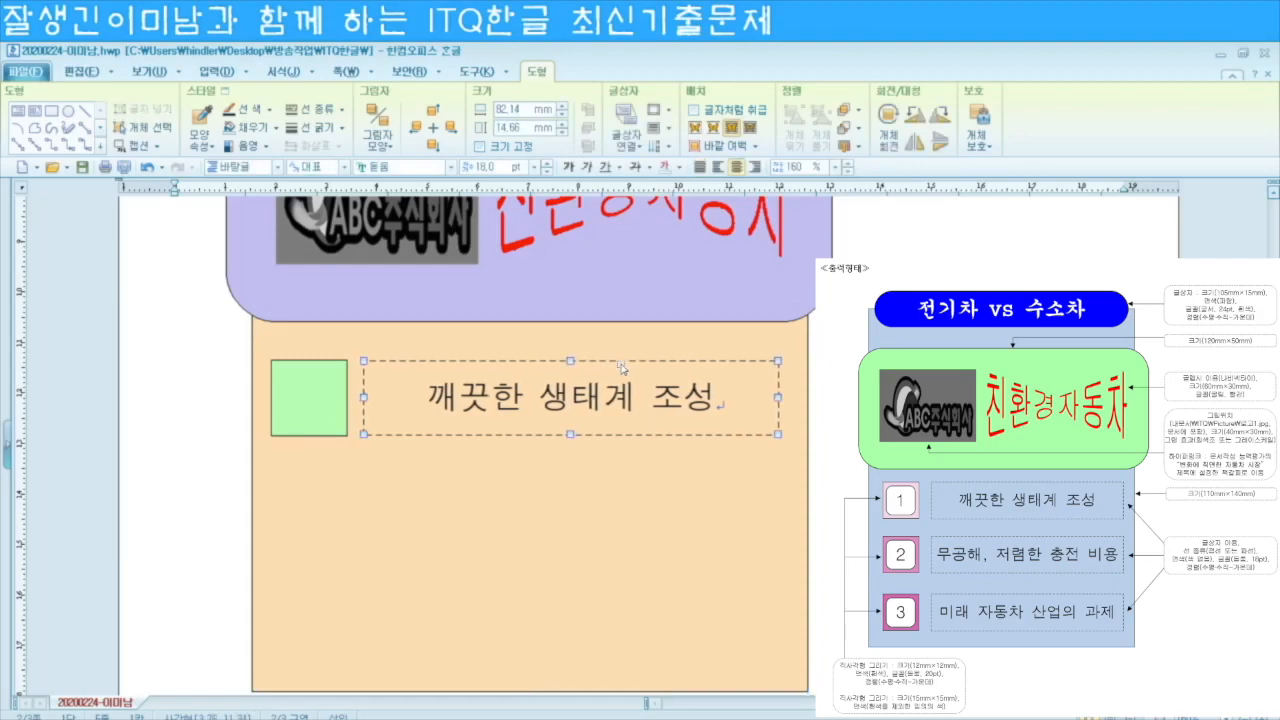
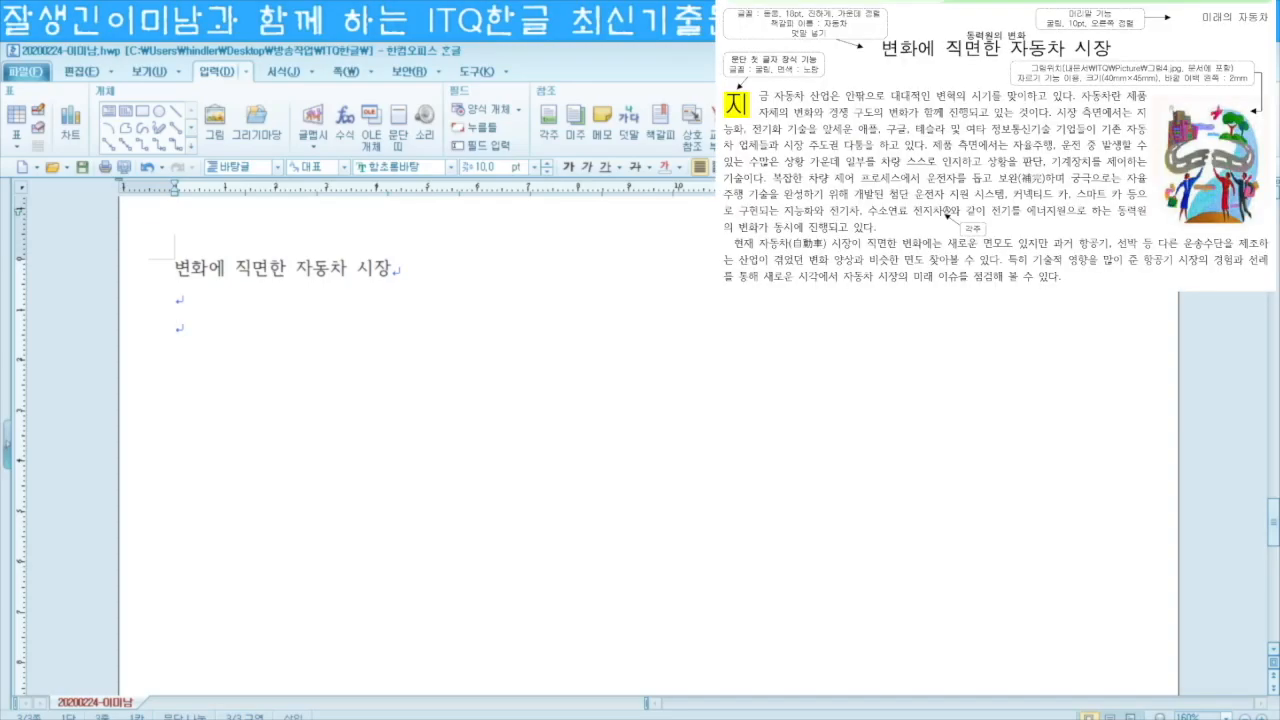
Step: Type the two body paragraphs about the car industry's transformation and its parallels with aircraft and ships
{"action": "type", "text": "지금 자동차 산업은 안팎으로 대대적인 변혁의 시기를 맞이하고 있다. 자동차란 제품자체의 변화와 경쟁 구도의 변화가 함께 진행되고 있는 것이다. 시장 측면에서는 지능화, 전기화 기술을 앞"}
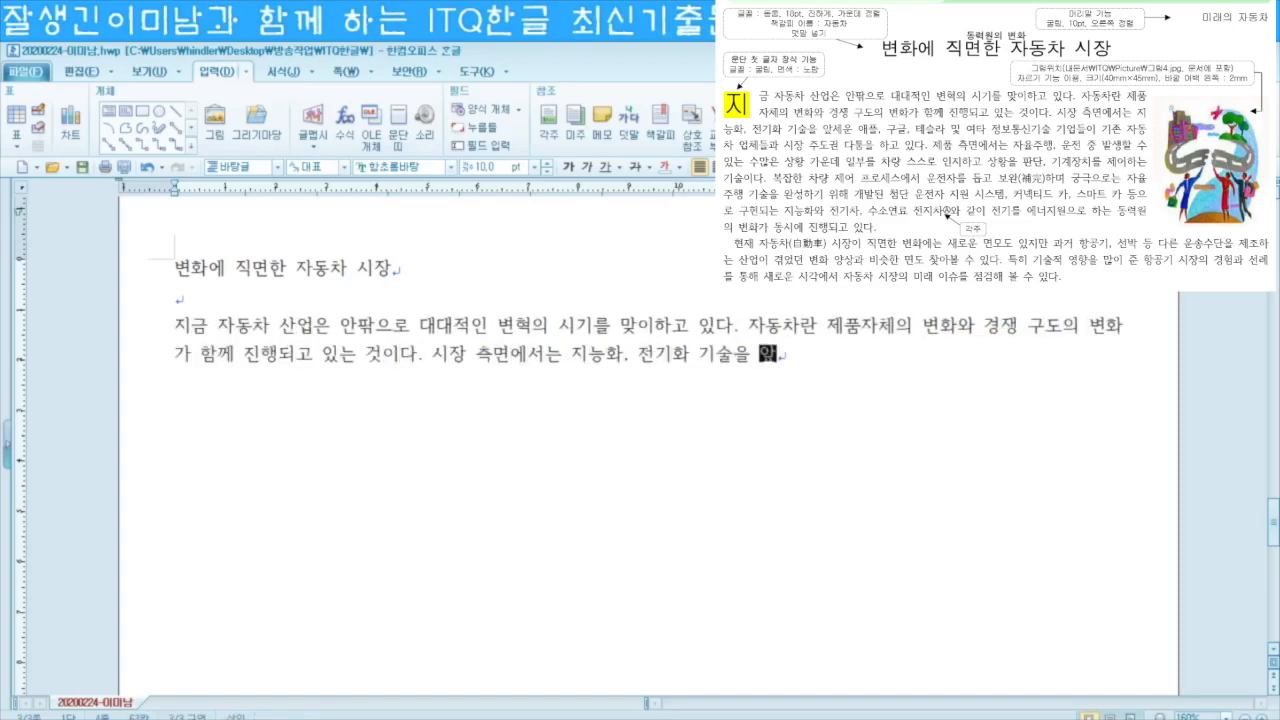
{"action": "type", "text": "세운 애플, 구글, 테슬라 및 여타 정보통신기술 기업들이 기존 자동차 업체들과 시장 주도권 다툼을 하고 있다. 제품 측면에서는 자율주행, 운전 중 발생할 수 있는 수많은 상황 가운데 일"}
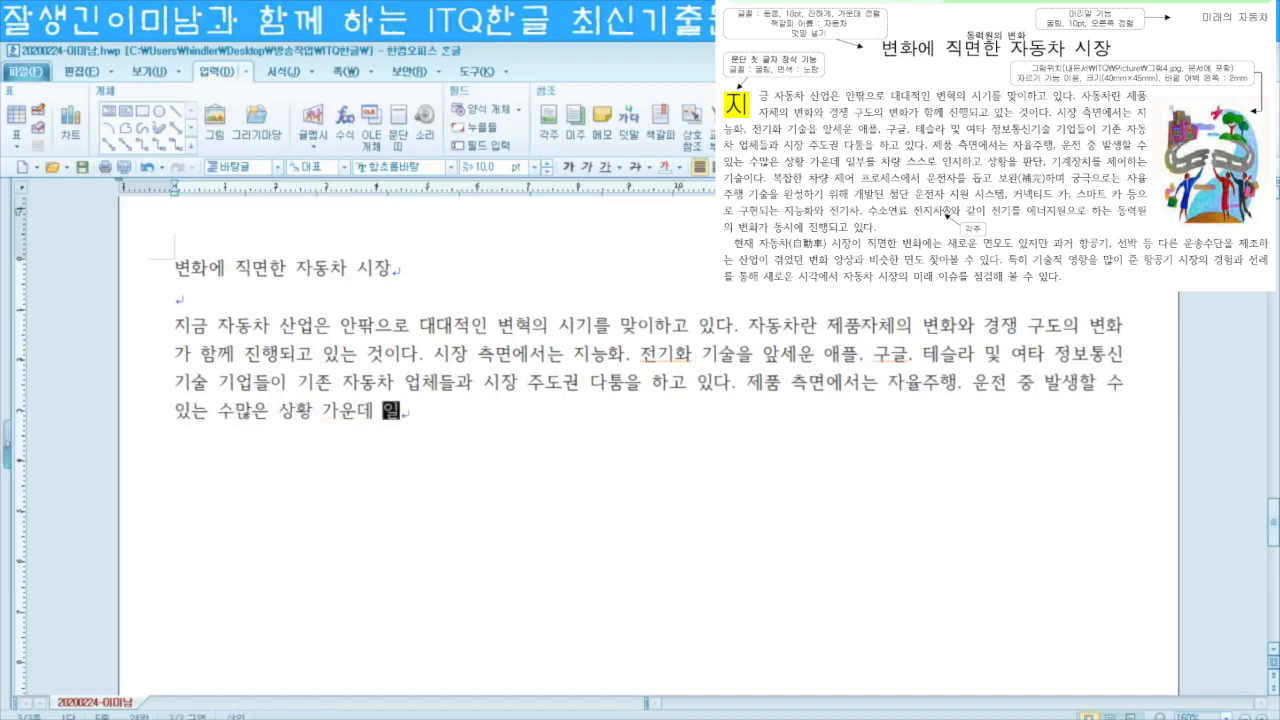
{"action": "type", "text": "부를 차량 스스로 인지하고 상황을 판단, 기계장치를 제어하는 기술이다. 복잡한 차량 제어 프로세스에서 운전자를 돕고 보완(補完)하며 궁극으로는 자율주행 기술을 완성하기 "}
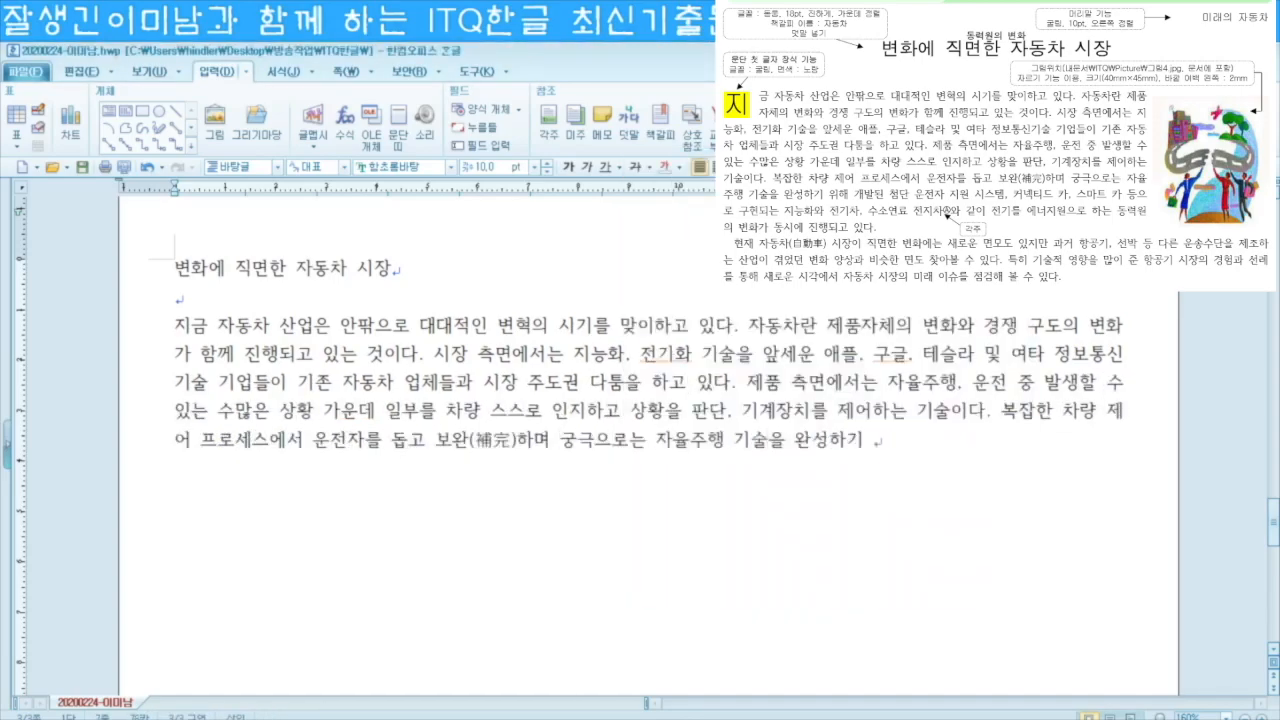
{"action": "type", "text": "위해 개발된 첨단 운전자 지원 시스템, 커넥티드 카, 스마트 카 등으로 구현되는 지능화와 전기차, 수소연료 전지차와 같이 전기를 에너지원으로 하는 동력원의 변화가 동시에 진행되고 있다."}
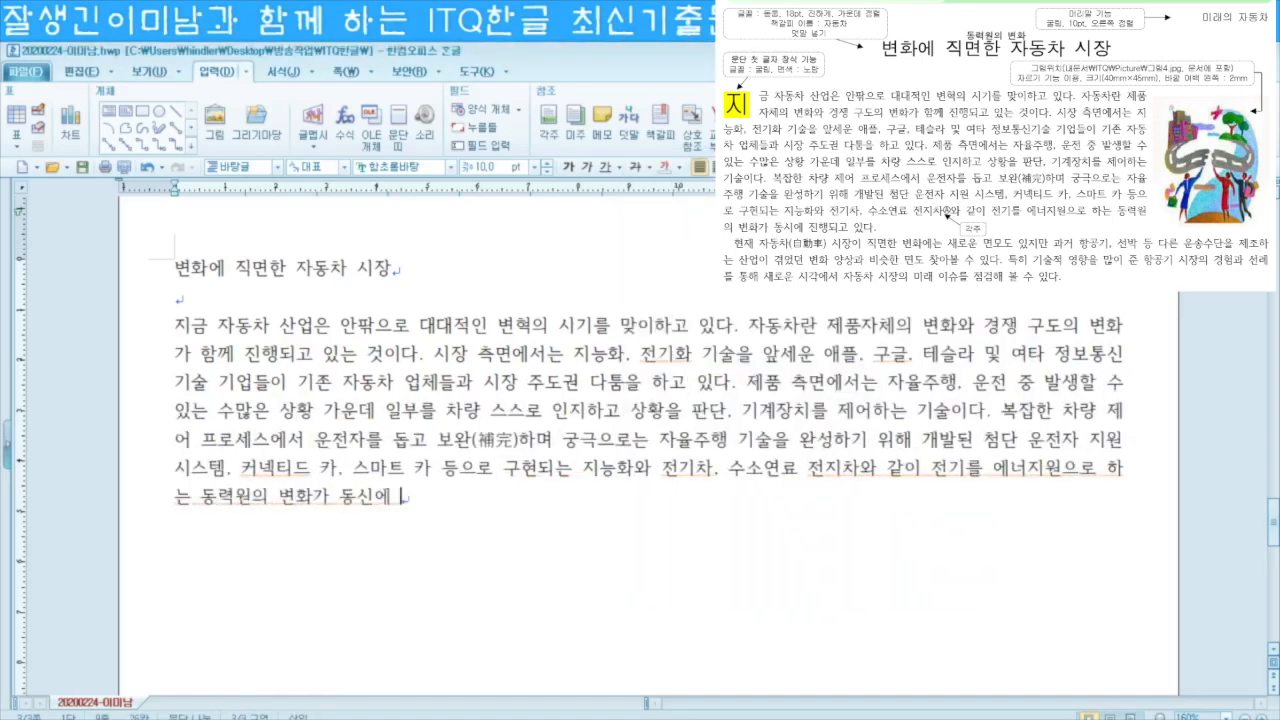
{"action": "key", "text": "Return"}
{"action": "type", "text": "현재 자동차(自動車) 시장이 직면한 변화에는 새로운 면모도 있지만 과거 항공기, 선박 등 다른 운송수단을 제조하는 산업이 겪었던 변화 양상과 비슷한 면도 찾아볼 수 있다. 특히 기술적 영향을 많이 준 항공기 시장의 경험과 선례를 통해 새로운 시각에서 자동차 시장의 미래 이슈를 점검"}
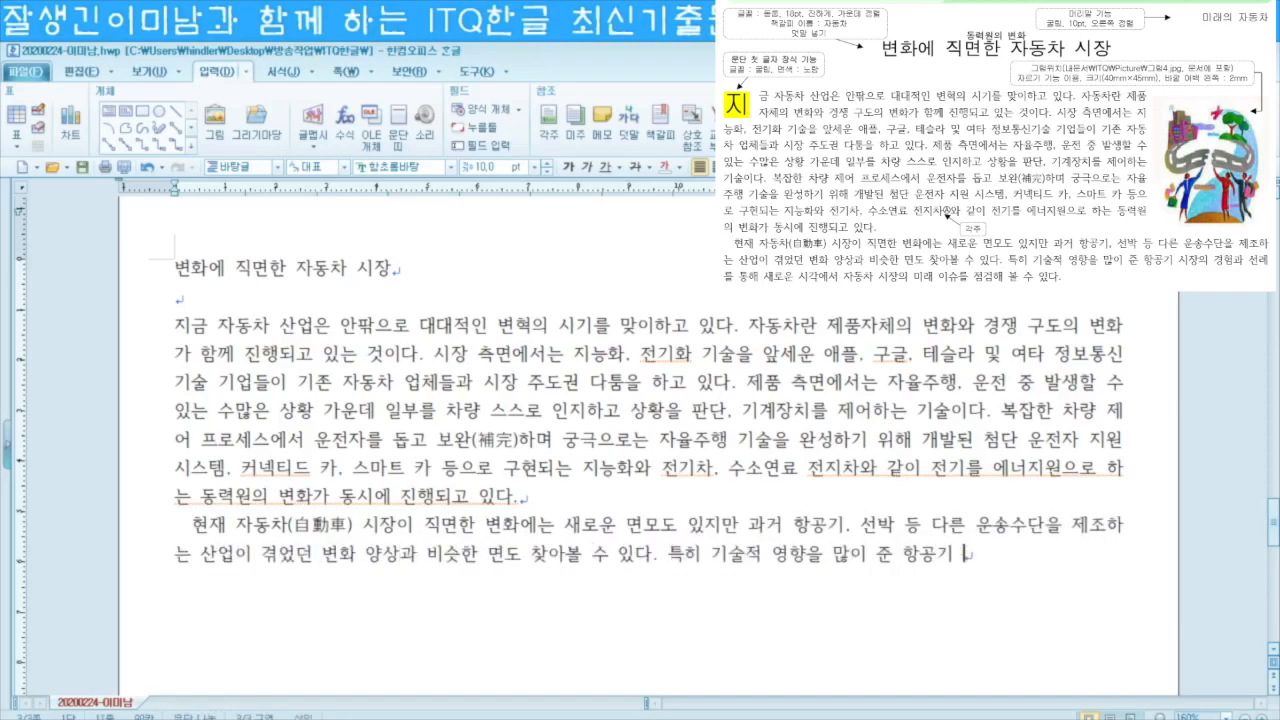
{"action": "type", "text": "해 볼 수 있다."}
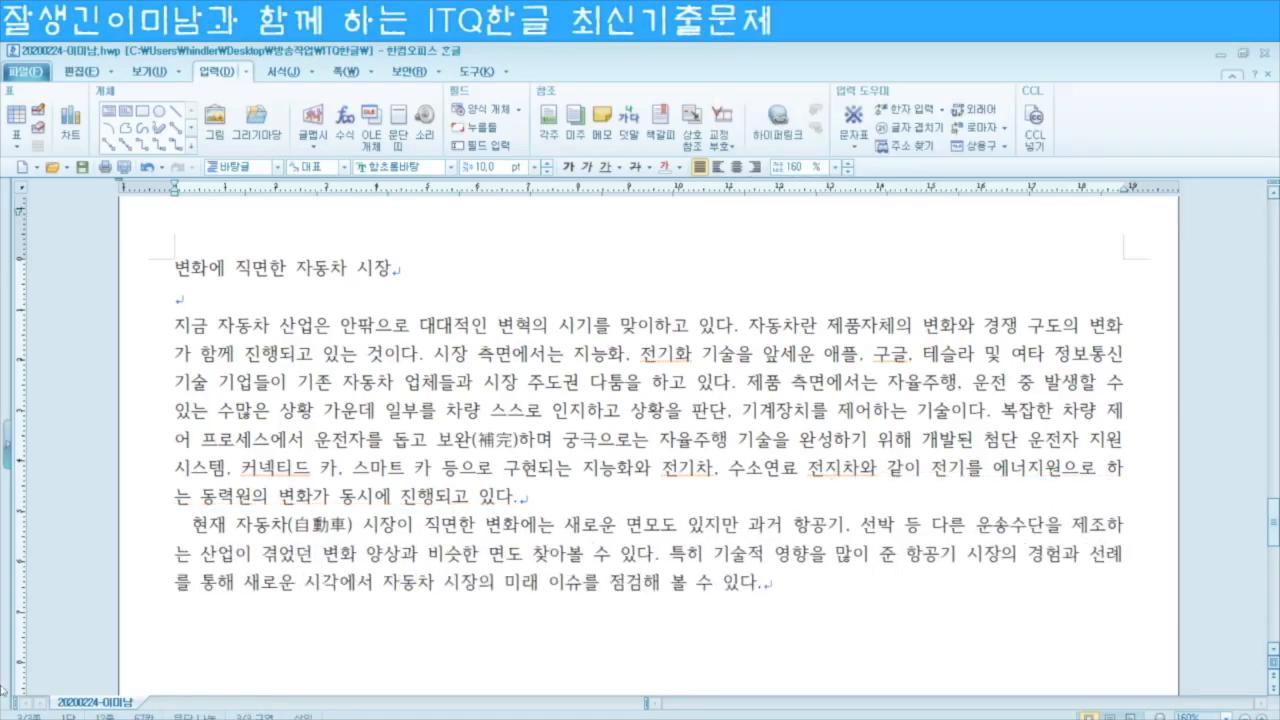
{"action": "key", "text": "Return"}
{"action": "key", "text": "Return"}
Step: Add the ▣ heading '항공기에서 도입된 자동차 기술' with '안전 관련 기술' and the 안전벨트 line
{"action": "type", "text": "ㅁ"}
{"action": "key", "text": "Hangul_Hanja"}
{"action": "key", "text": "Return"}
{"action": "type", "text": "항공기에서 도입된 자동차 기술"}
{"action": "key", "text": "Return"}
{"action": "type", "text": "안전 관련 기술"}
{"action": "key", "text": "Return"}
{"action": "type", "text": "안전벨트 : 조종사의 안전을 위해 장착된 벨트"}
Step: Add the ABS, 터보차저 and 리어 윙 lines to the list
{"action": "key", "text": "Return"}
{"action": "type", "text": "ABS : 비행기의 안전한 착륙을 위한 장치"}
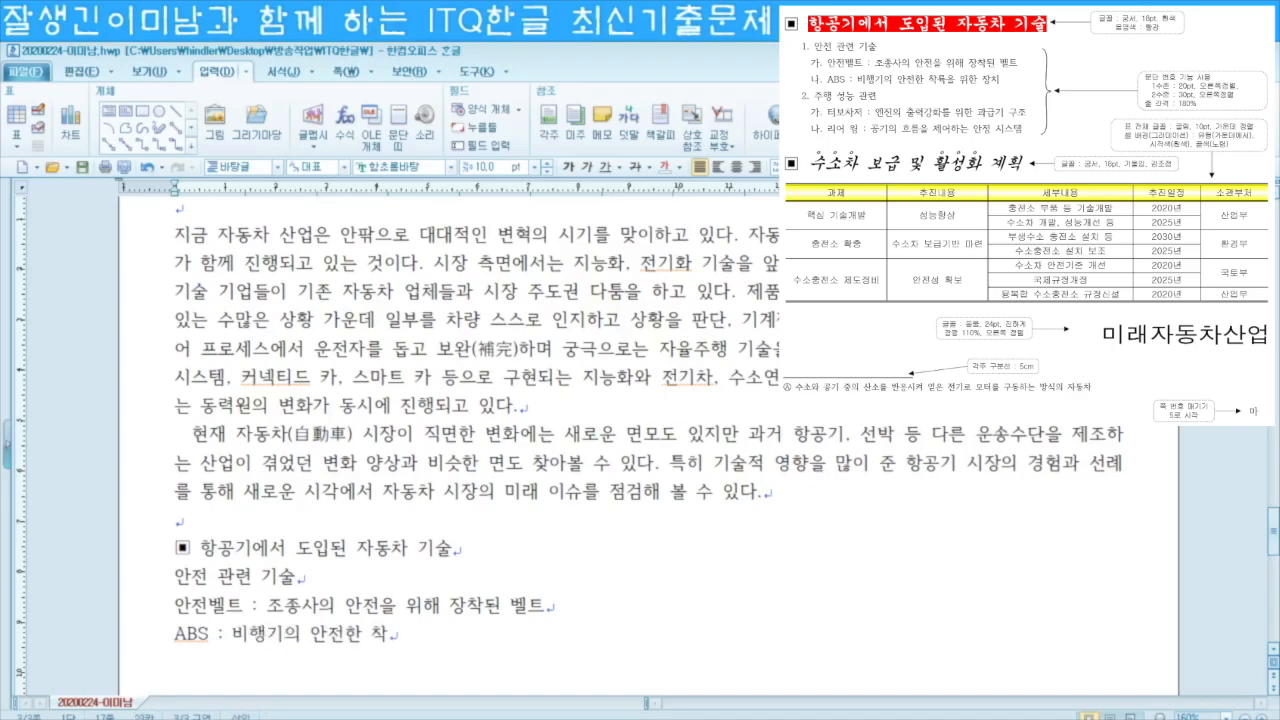
{"action": "key", "text": "Return"}
{"action": "type", "text": "주행 성능 관련 터보차저 : 엔진의 출력강화를 위한 ㄱ"}
{"action": "type", "text": "과급기 구조"}
{"action": "key", "text": "Return"}
{"action": "type", "text": "리어 윙 : 공기의 흐름을 제어하는 안정 시스템"}
Step: Add a second ▣ heading '수소차 보금 및 활성화 계획'
{"action": "key", "text": "Return"}
{"action": "key", "text": "Return"}
{"action": "type", "text": "ㅁ"}
{"action": "key", "text": "Hangul_Hanja"}
{"action": "key", "text": "Return"}
{"action": "type", "text": "수소차 보금 및 활성화 계획"}
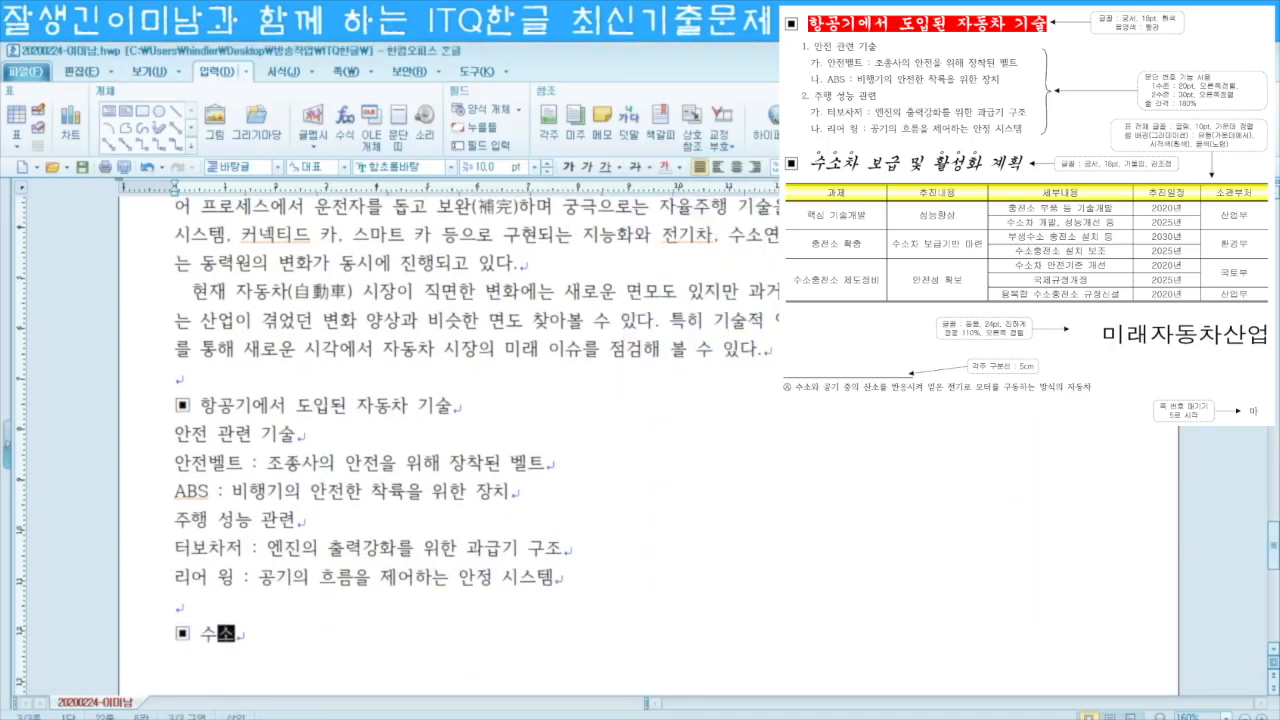
Step: Insert a five-column table below the heading and merge two groups of cells
{"action": "left_click", "coordinate": [17, 122]}
{"action": "scroll", "coordinate": [268, 585], "scroll_direction": "down", "scroll_amount": 3}
{"action": "left_click_drag", "start_coordinate": [290, 508], "coordinate": [290, 553]}
{"action": "key", "text": "m"}
{"action": "left_click_drag", "start_coordinate": [440, 417], "coordinate": [440, 440]}
{"action": "key", "text": "m"}
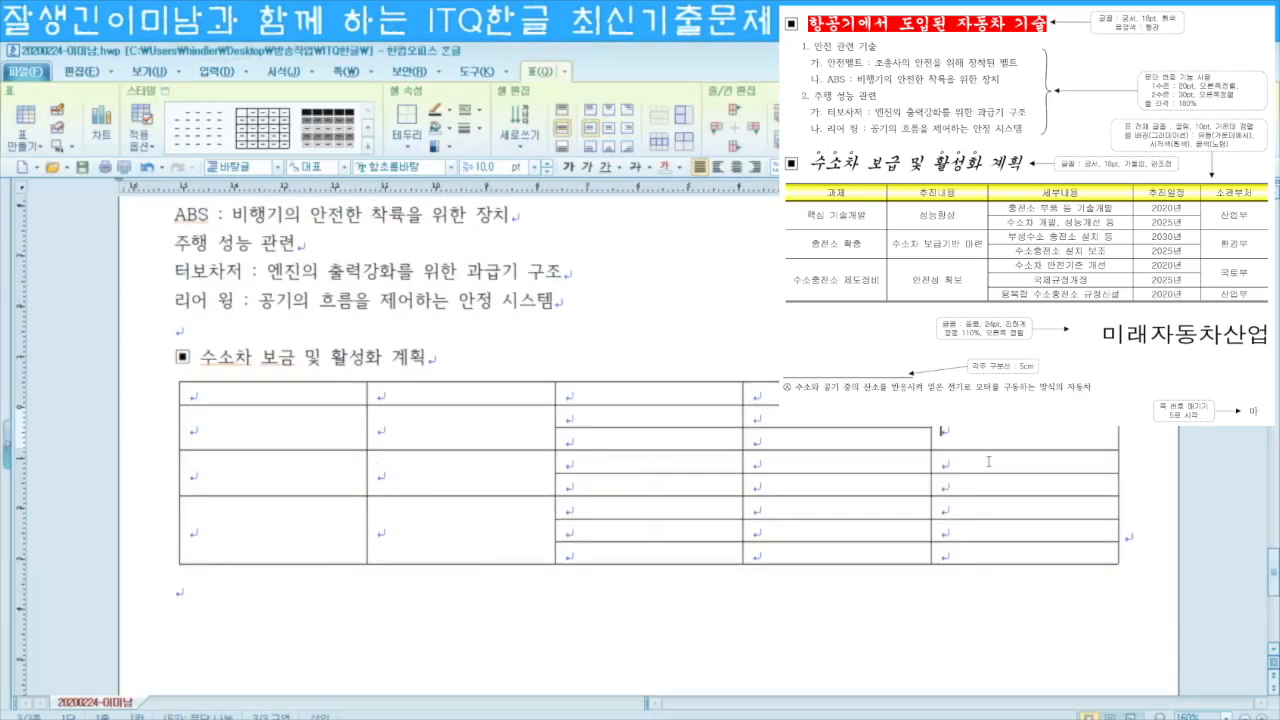
Step: Fill the table with the 과제, 추진내용, 세부내용, 추진일정 and 소관부처 rows
{"action": "left_click", "coordinate": [270, 394]}
{"action": "type", "text": "과제 \t추진내용\t세부내용\t추진일정\t소관부처\t핵심 기술개발\t성능향상\t충전소 부품 등 기술개발\t2020년\t산업부\t수소차 개발, 성능개선 등\t2025년"}
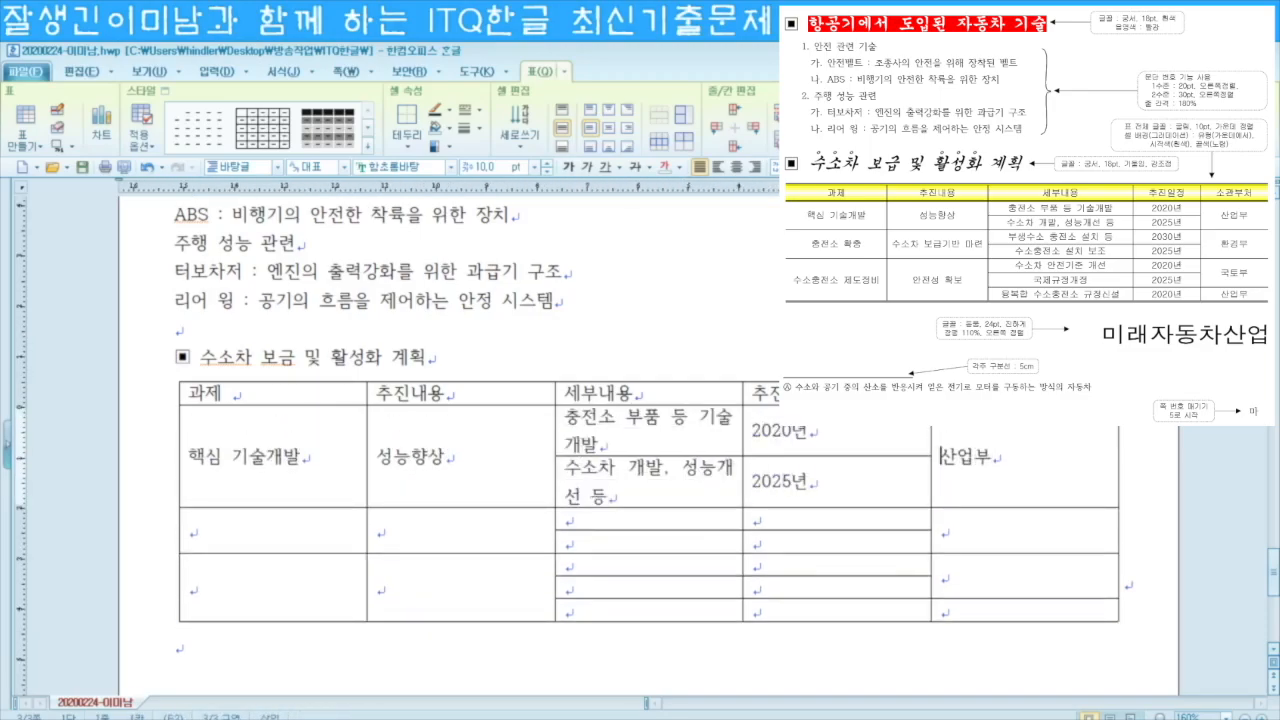
{"action": "type", "text": "\t충전소 확충\t수소차 보급기반 마련\t부생수소 충전소 설치 등\t2030년\t환경부\t수소충전소 설치 보조\t2025년\t수소충전소 제도정비\t안전성 확보\t수소차 안전기준 개선\t2020년\t국토부\t국제규정개정\t2025년\t융복합 수소충전소 규"}
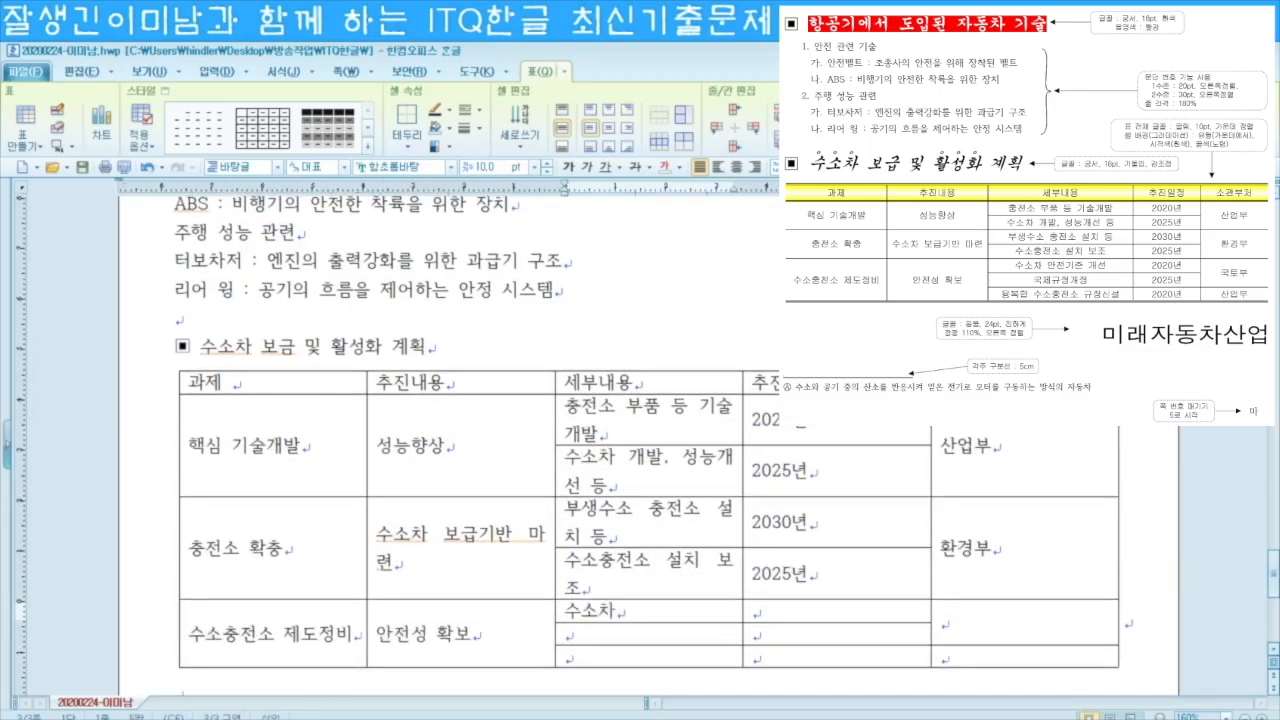
{"action": "type", "text": "정신설"}
{"action": "key", "text": "Tab"}
{"action": "type", "text": "2020년"}
{"action": "key", "text": "Tab"}
{"action": "type", "text": "산업부"}
Step: Type '미래자동차산업' on a new line below the table
{"action": "key", "text": "Down"}
{"action": "key", "text": "Return"}
{"action": "type", "text": "미래자동차산업"}
{"action": "scroll", "coordinate": [441, 523], "scroll_direction": "up", "scroll_amount": 4}
{"action": "scroll", "coordinate": [441, 523], "scroll_direction": "up", "scroll_amount": 8}
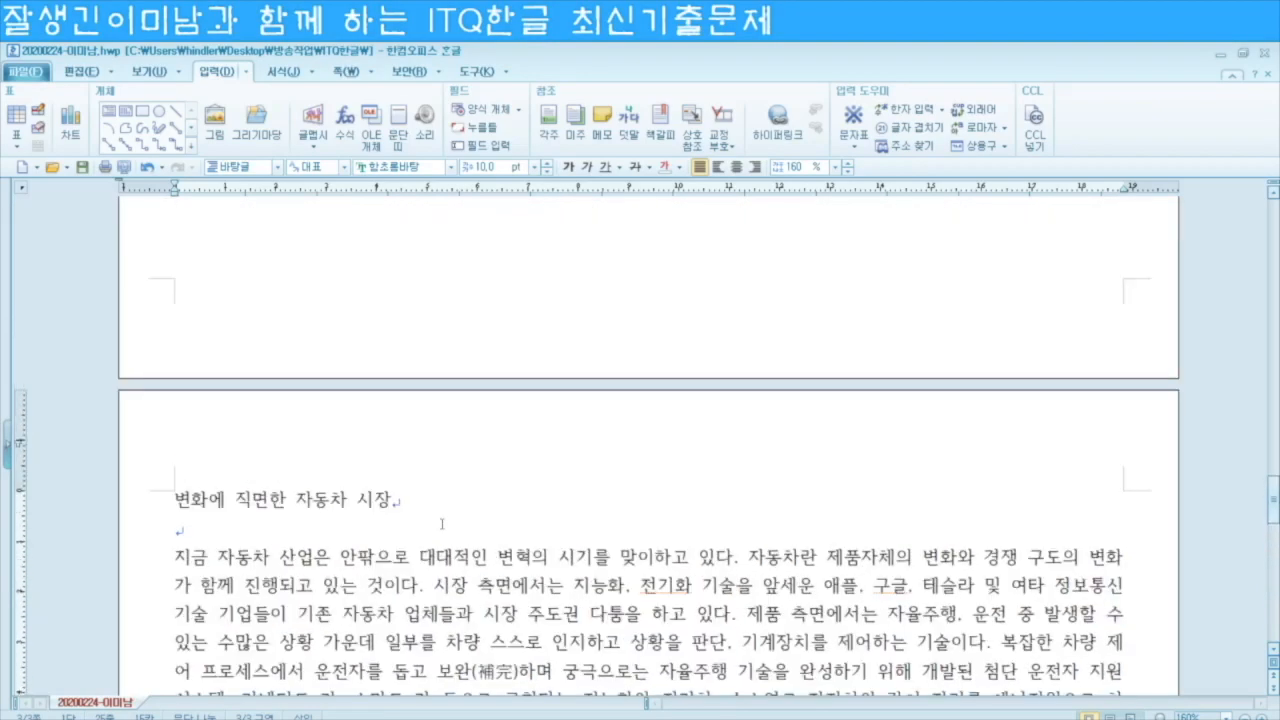
{"action": "left_click", "coordinate": [184, 260]}
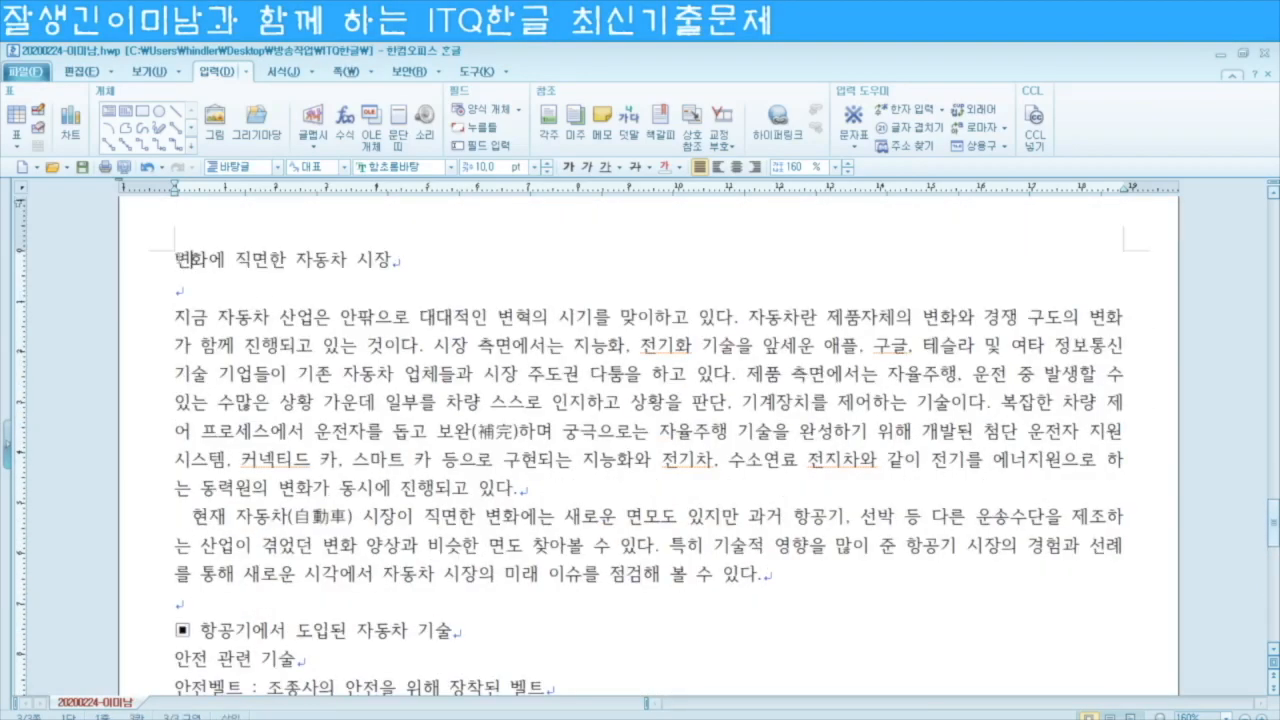
{"action": "left_click_drag", "start_coordinate": [176, 260], "coordinate": [390, 262]}
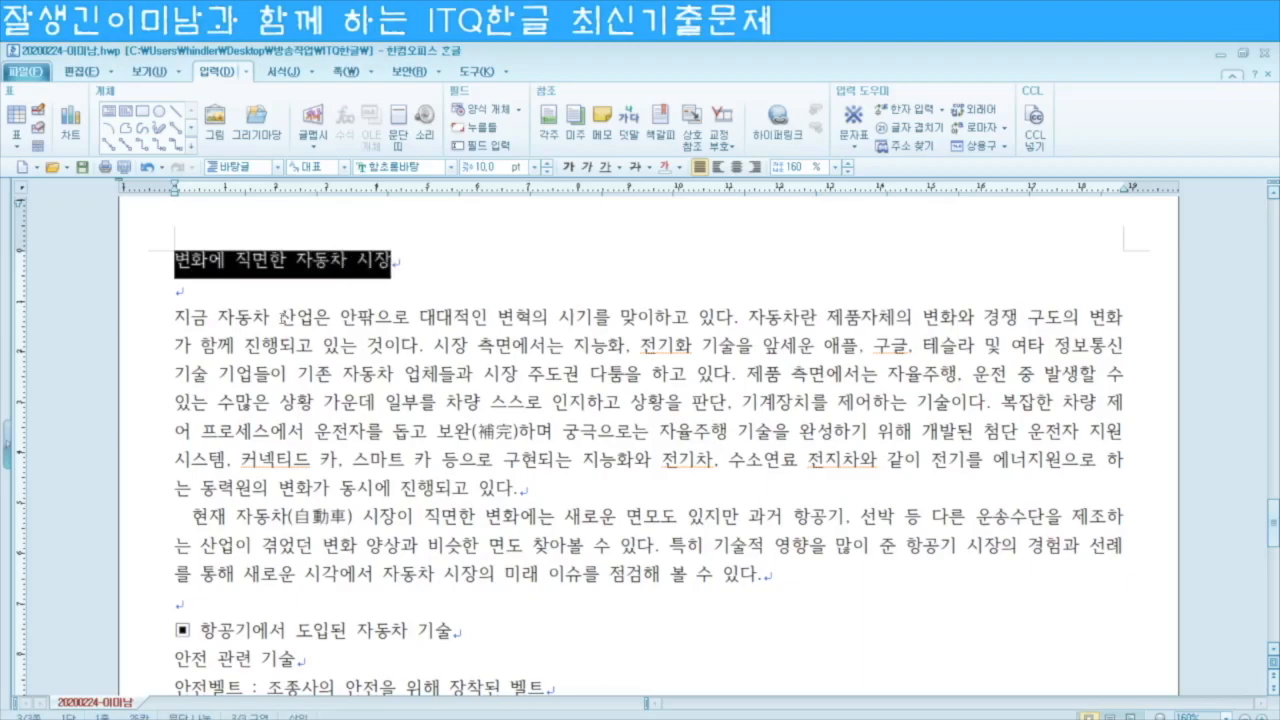
{"action": "left_click_drag", "start_coordinate": [175, 316], "coordinate": [518, 489]}
{"action": "left_click", "coordinate": [190, 517]}
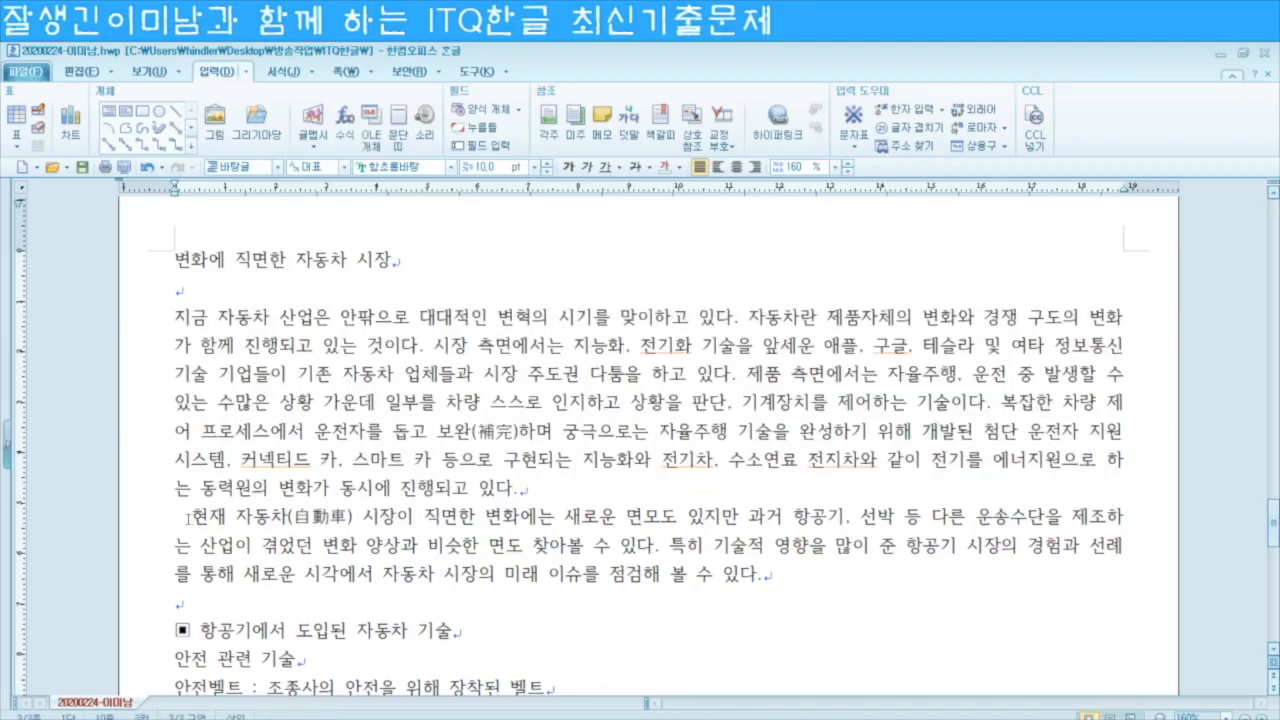
{"action": "left_click_drag", "start_coordinate": [181, 524], "coordinate": [167, 524]}
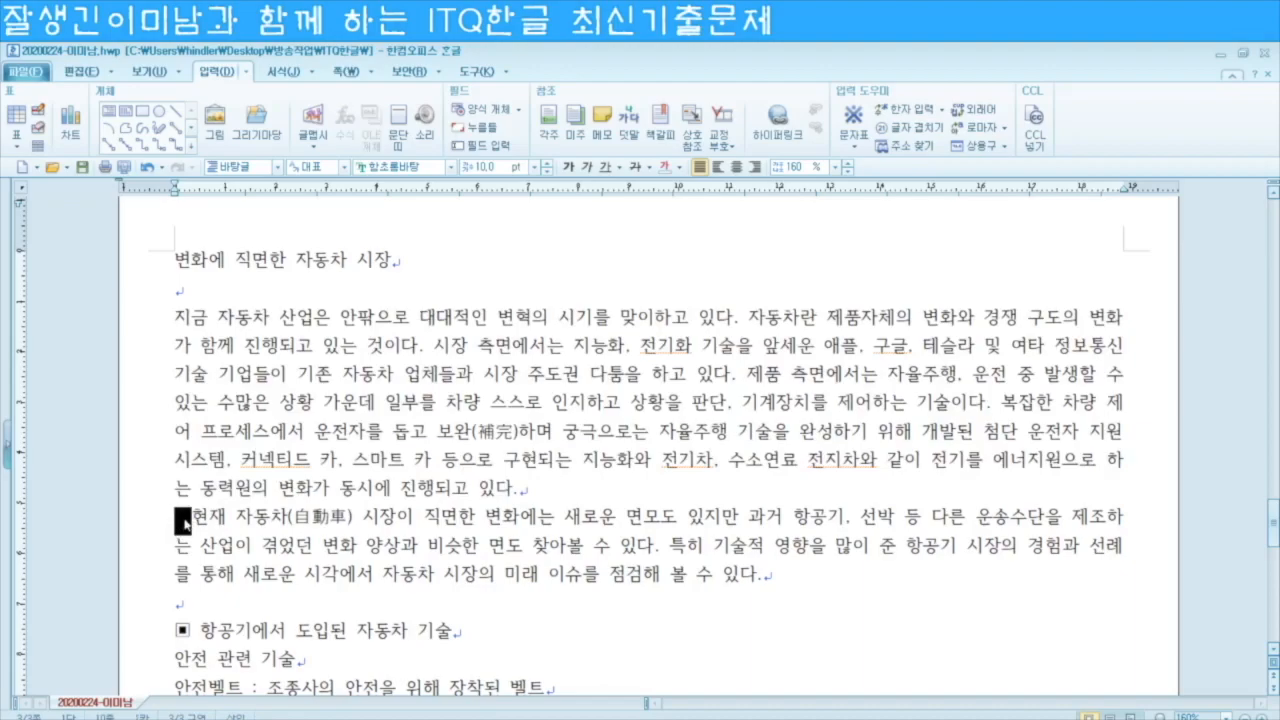
{"action": "scroll", "coordinate": [202, 517], "scroll_direction": "down", "scroll_amount": 4}
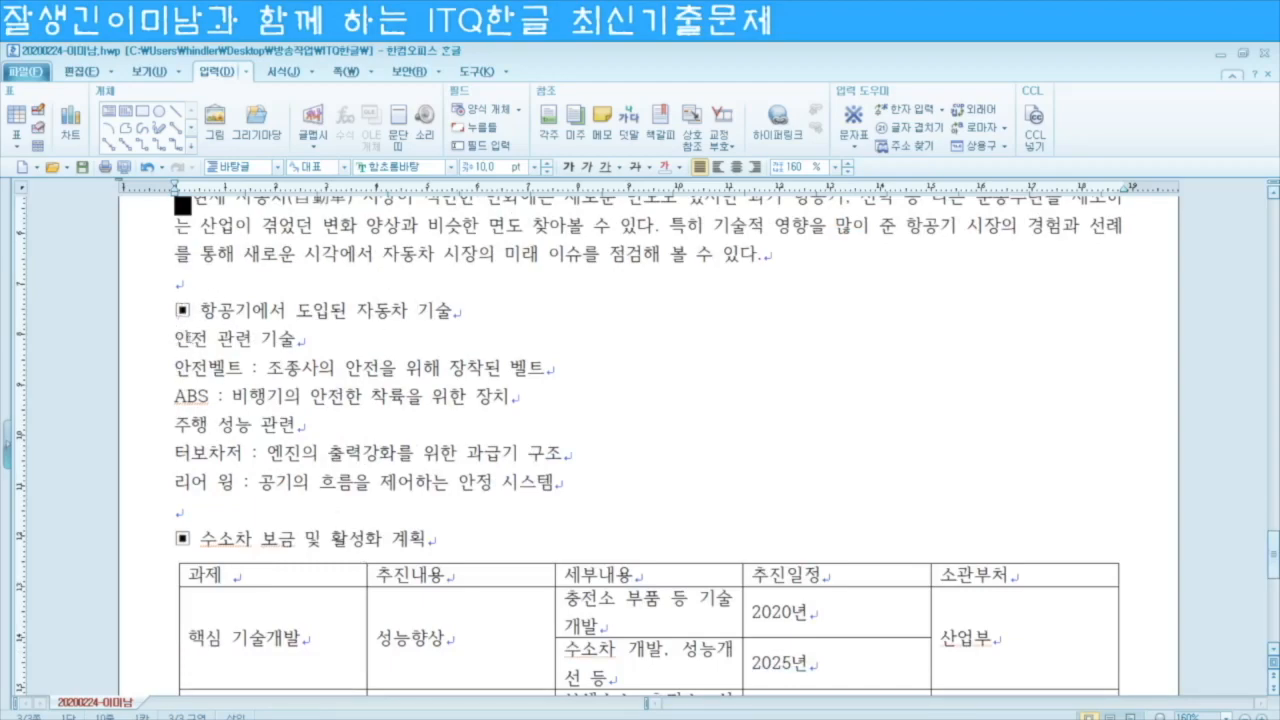
{"action": "left_click_drag", "start_coordinate": [167, 343], "coordinate": [548, 490]}
{"action": "scroll", "coordinate": [548, 490], "scroll_direction": "down", "scroll_amount": 4}
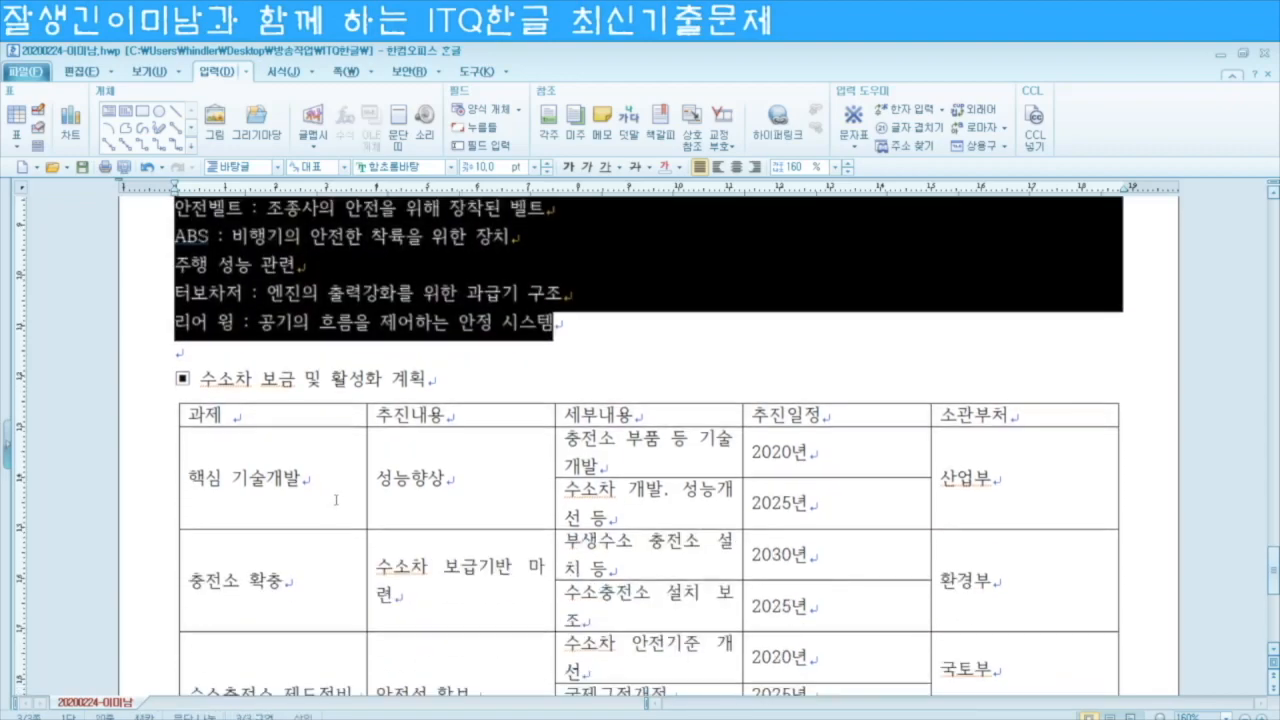
{"action": "scroll", "coordinate": [493, 507], "scroll_direction": "up", "scroll_amount": 1}
{"action": "scroll", "coordinate": [493, 507], "scroll_direction": "up", "scroll_amount": 1}
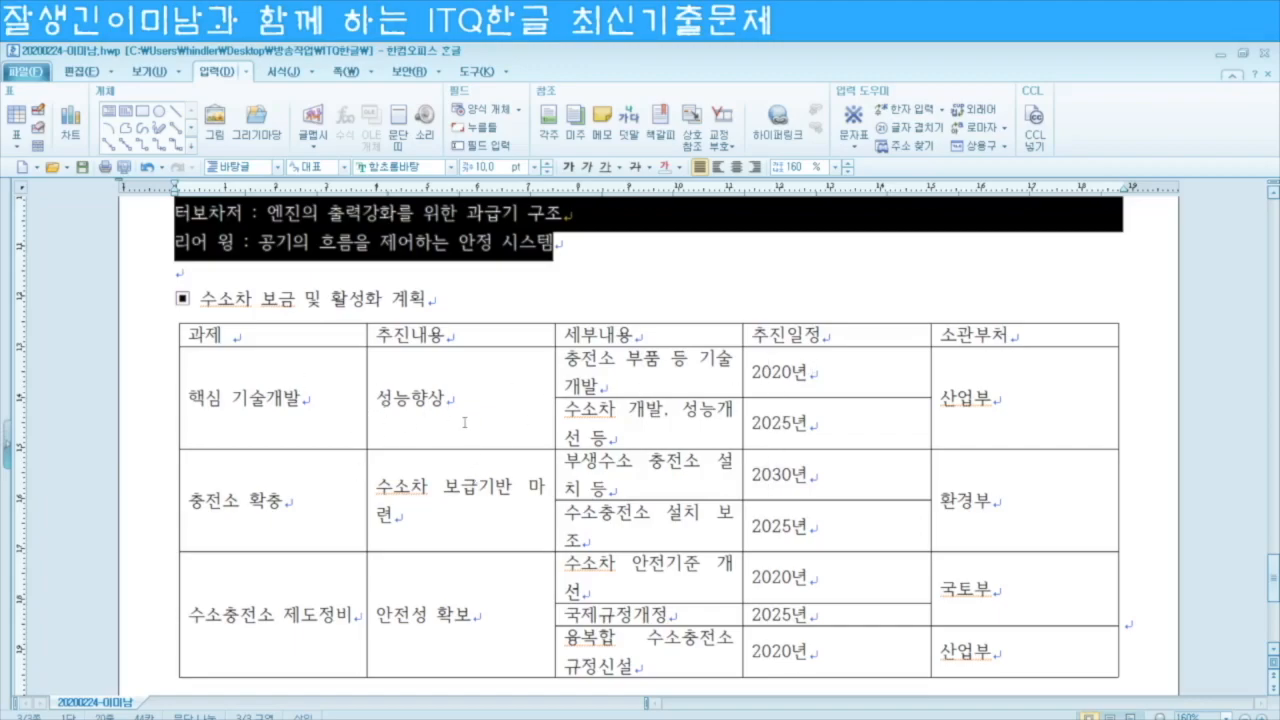
{"action": "scroll", "coordinate": [470, 430], "scroll_direction": "down", "scroll_amount": 6}
{"action": "scroll", "coordinate": [481, 451], "scroll_direction": "up", "scroll_amount": 1}
{"action": "scroll", "coordinate": [481, 451], "scroll_direction": "down", "scroll_amount": 10}
{"action": "scroll", "coordinate": [481, 450], "scroll_direction": "up", "scroll_amount": 8}
{"action": "scroll", "coordinate": [470, 450], "scroll_direction": "down", "scroll_amount": 3}
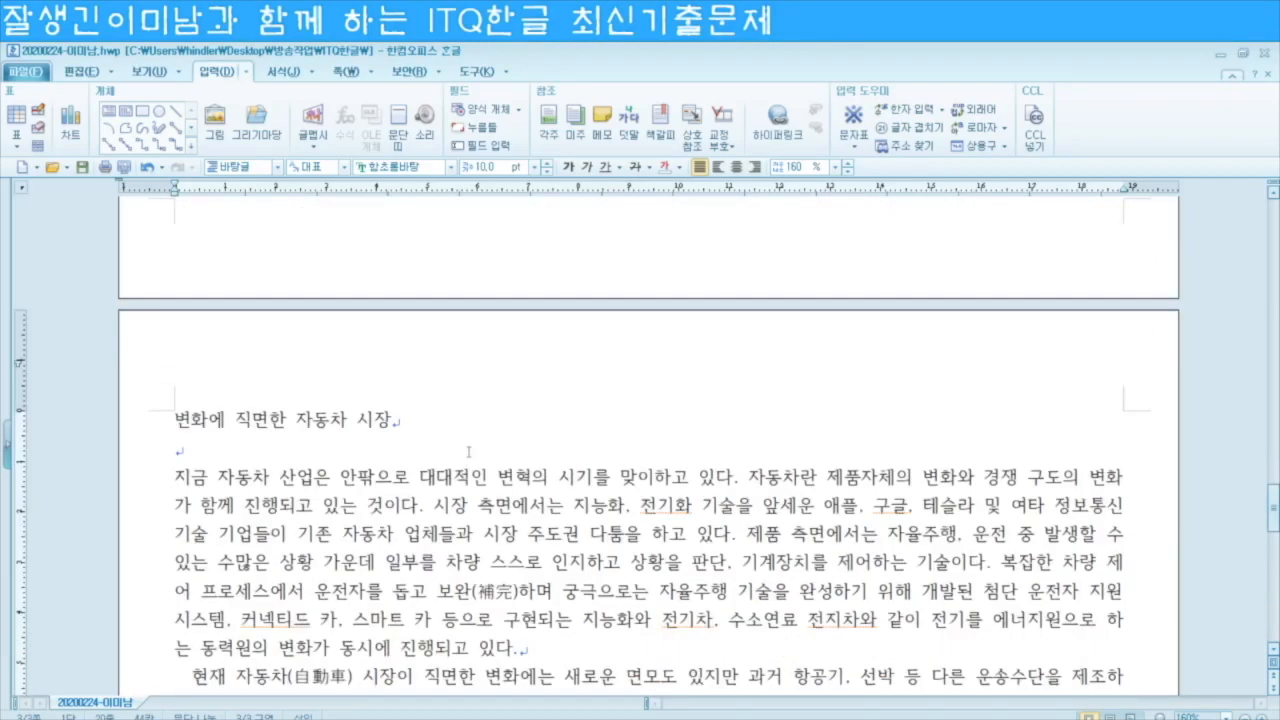
{"action": "scroll", "coordinate": [468, 452], "scroll_direction": "down", "scroll_amount": 1}
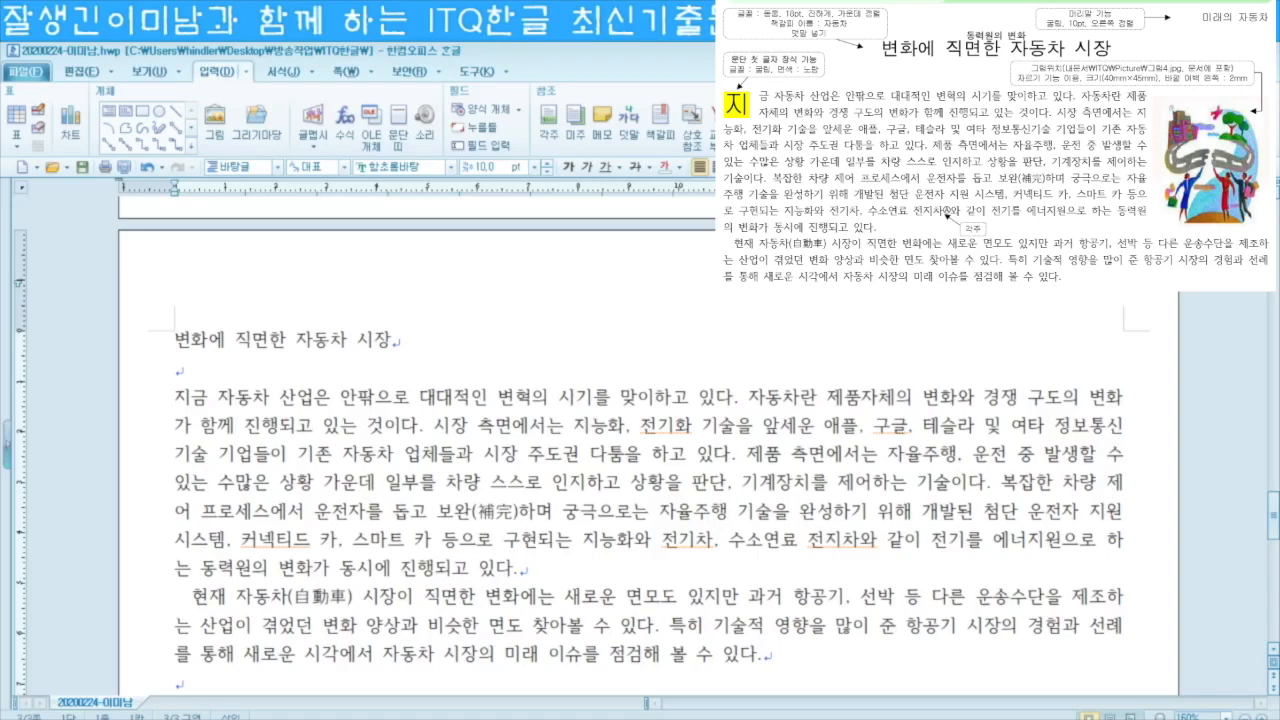
Step: Add a header for both pages reading '미래의 자동차'
{"action": "left_click", "coordinate": [345, 72]}
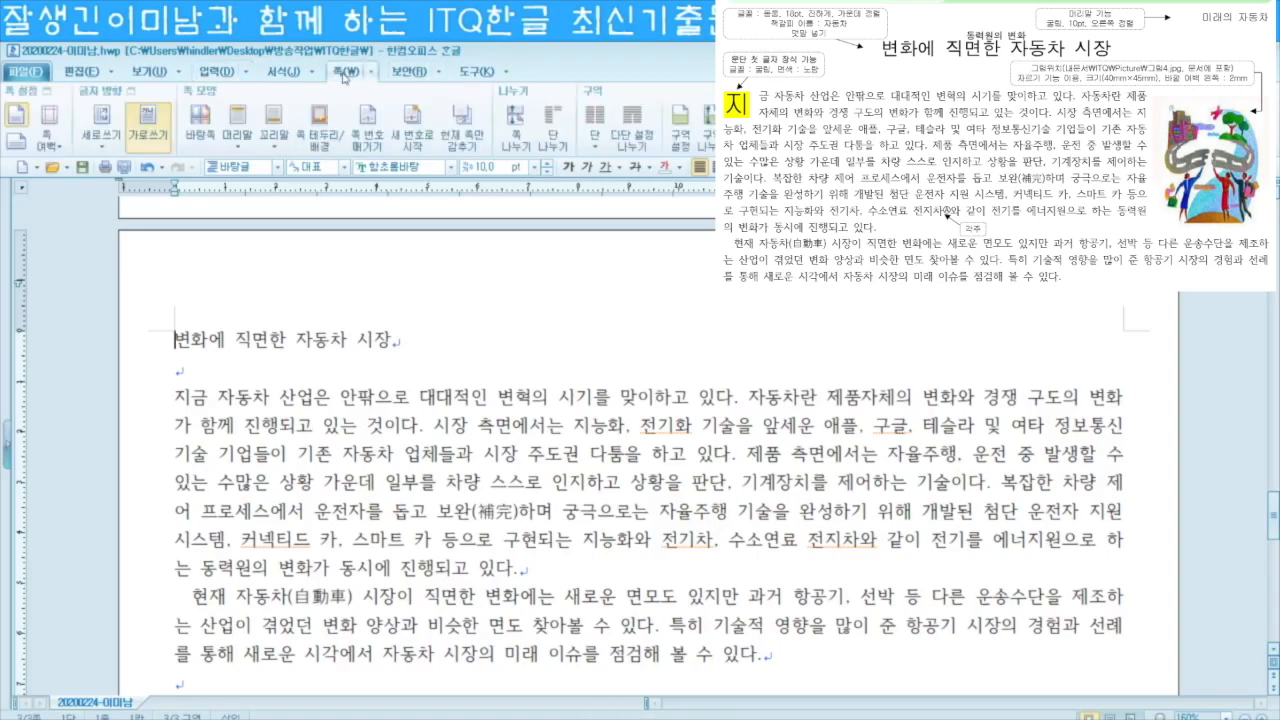
{"action": "left_click", "coordinate": [240, 150]}
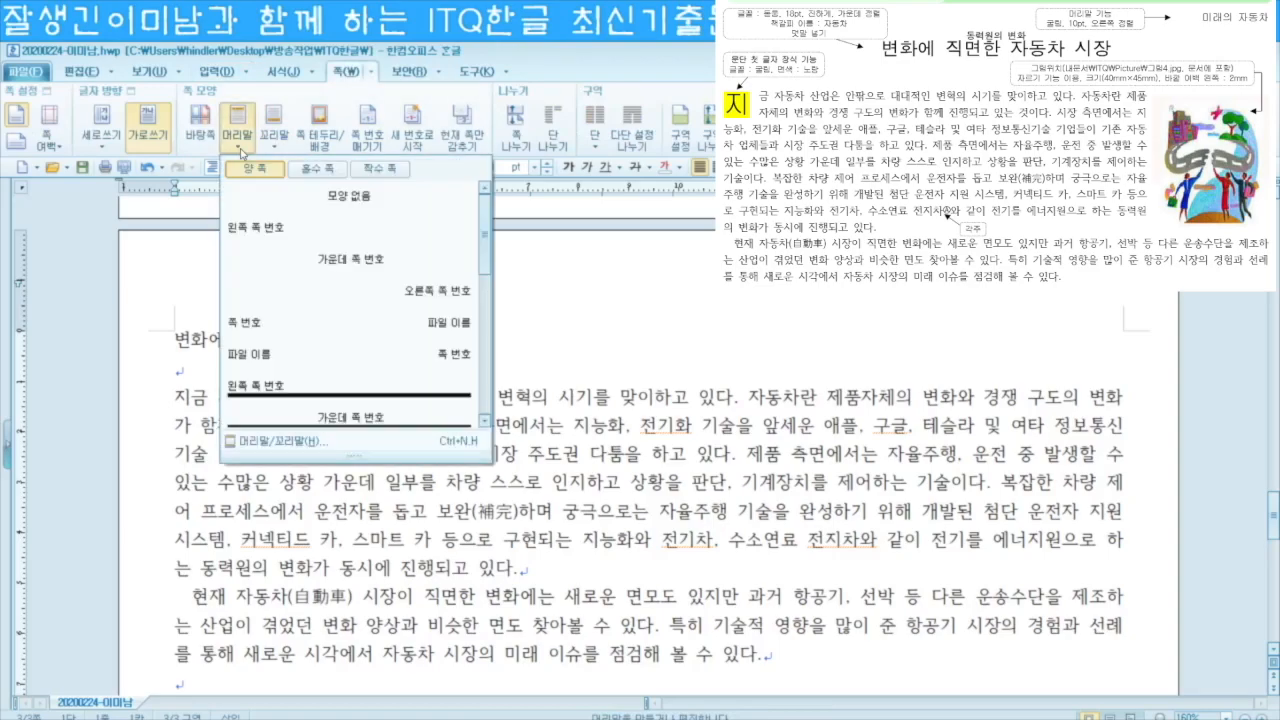
{"action": "left_click", "coordinate": [290, 443]}
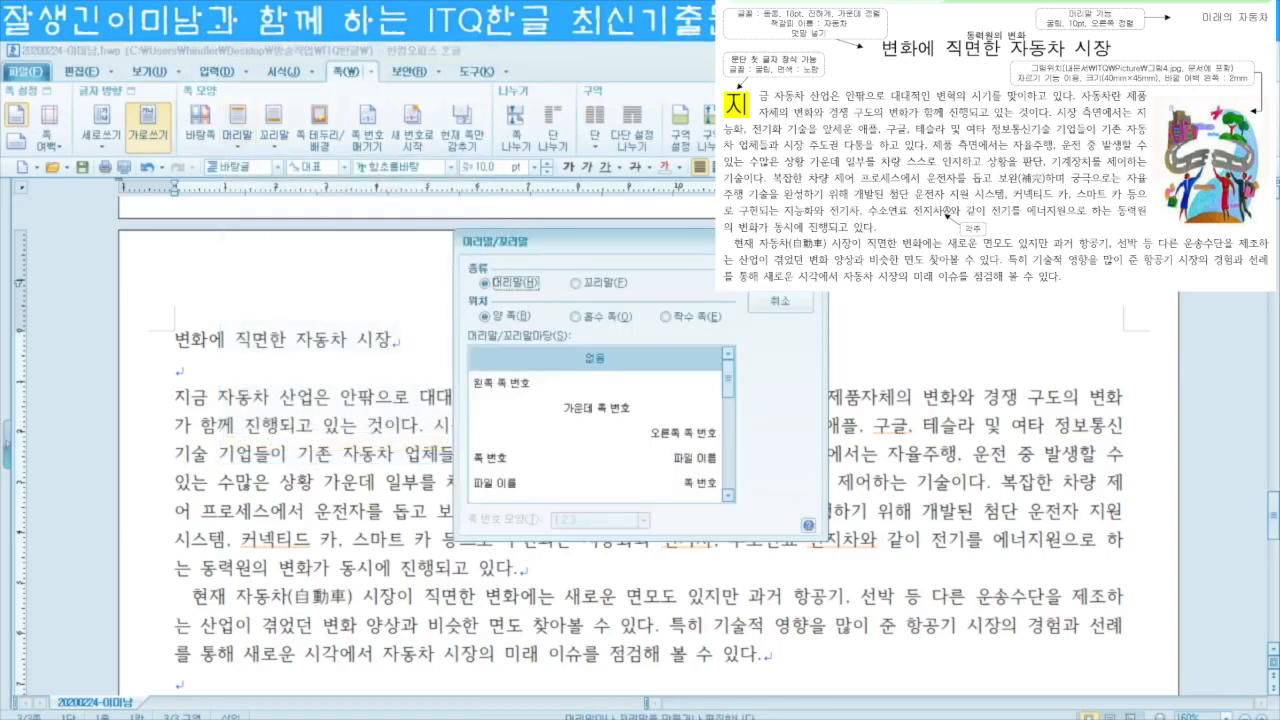
{"action": "key", "text": "Return"}
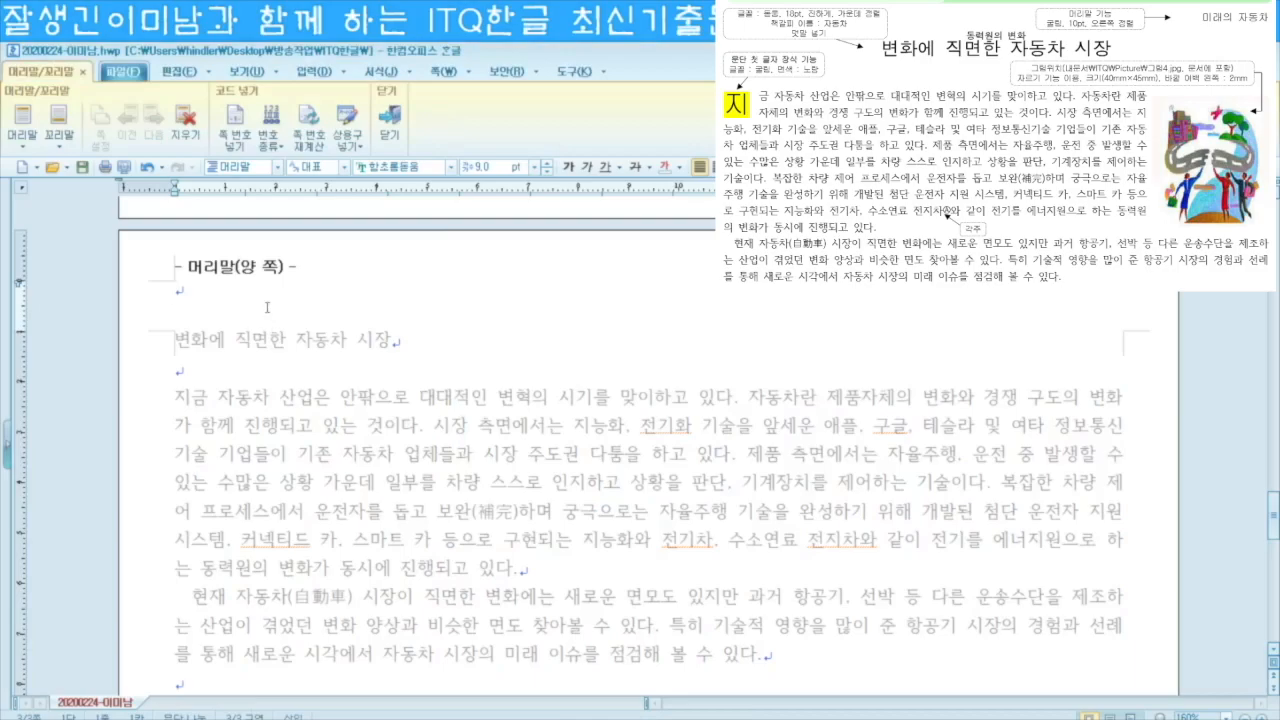
{"action": "type", "text": "미래의 자동차"}
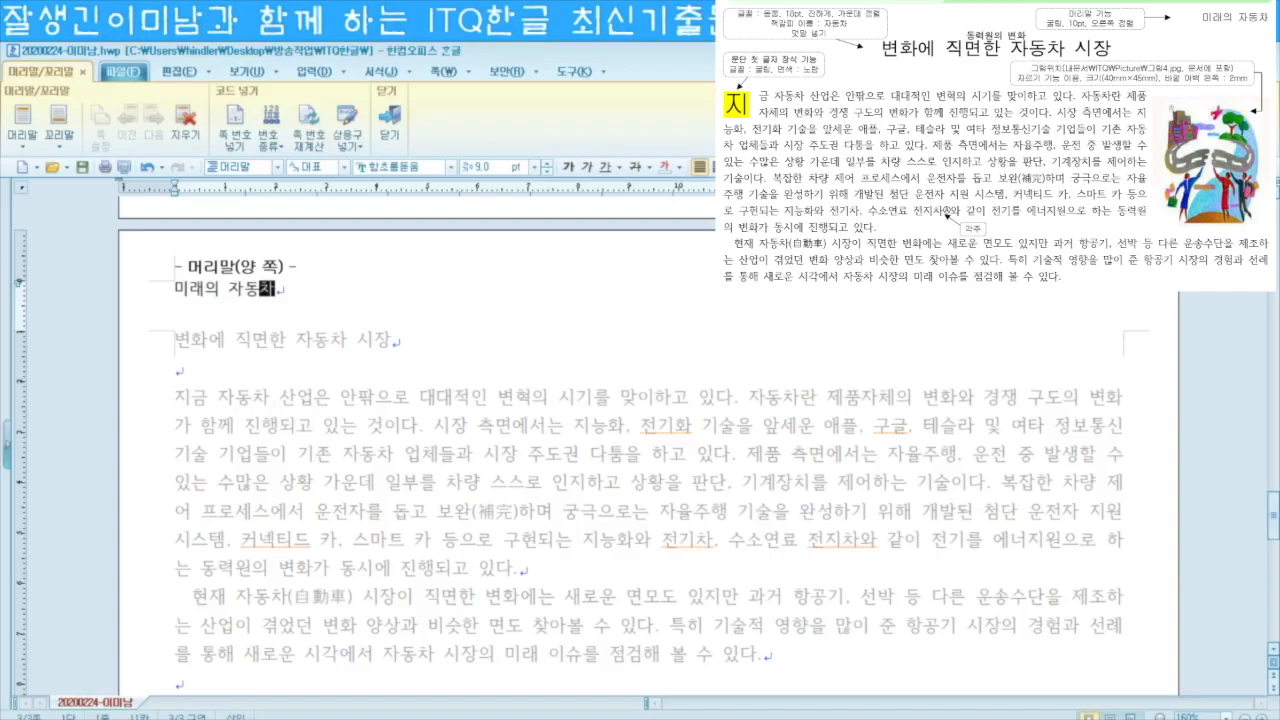
Step: Set the header to 굴림 10 pt, right-align it, and close header editing
{"action": "triple_click", "coordinate": [246, 290]}
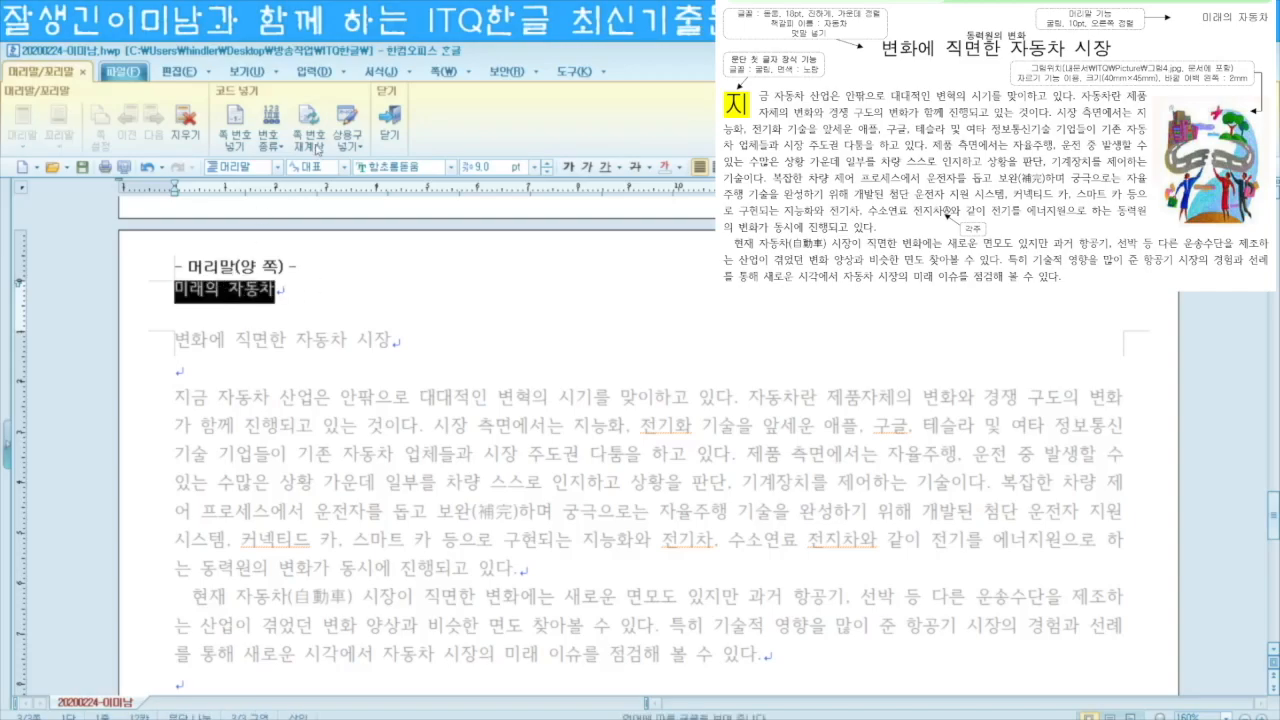
{"action": "left_click", "coordinate": [390, 168]}
{"action": "type", "text": "굴림"}
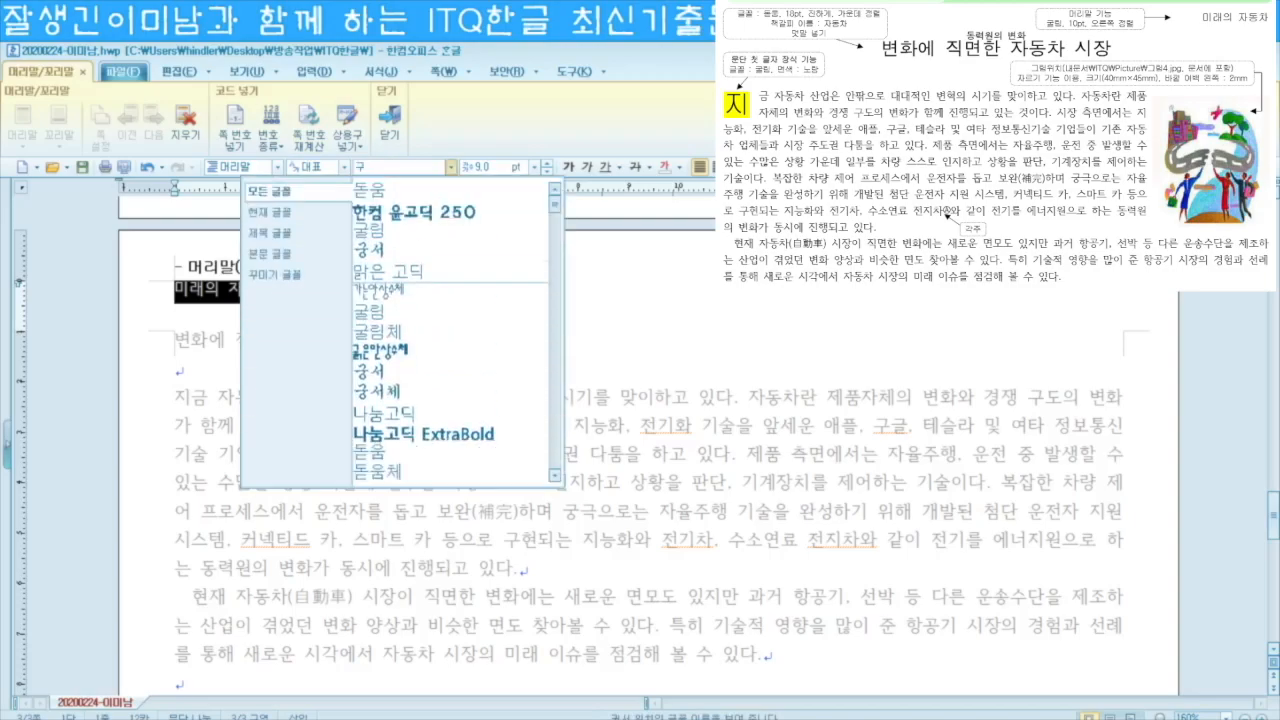
{"action": "key", "text": "Return"}
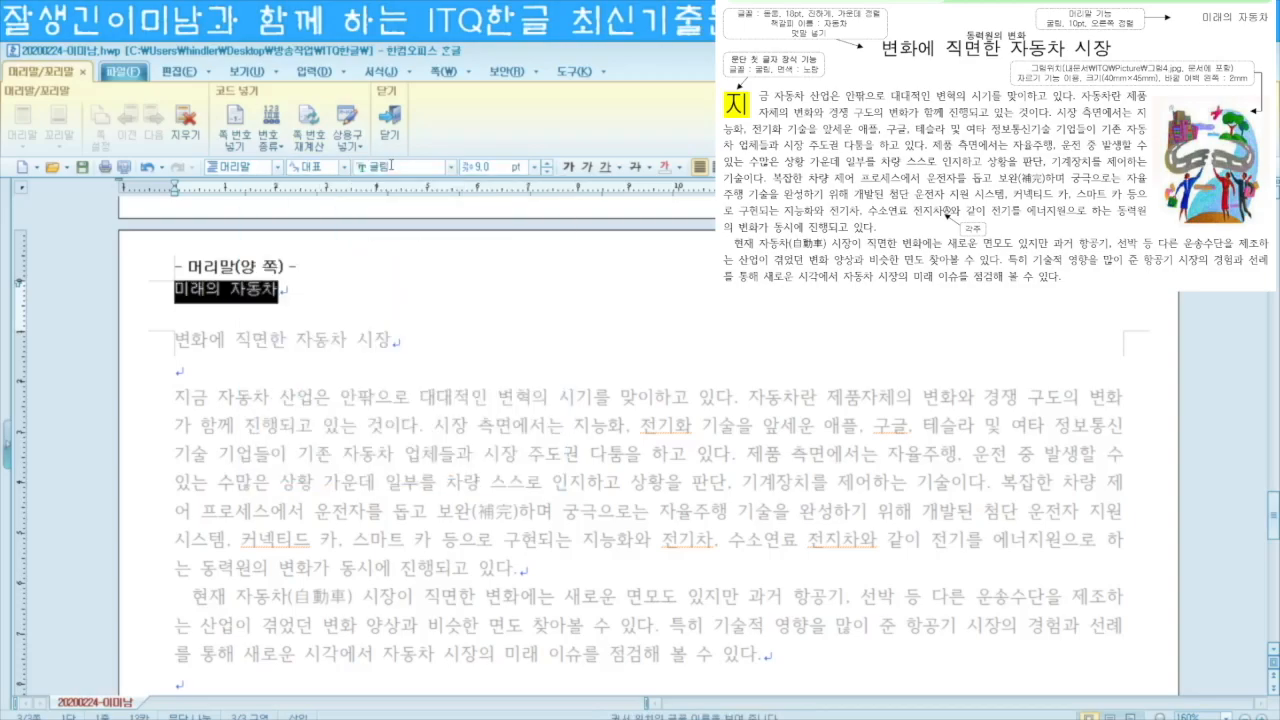
{"action": "left_click", "coordinate": [566, 164]}
{"action": "key", "text": "ctrl+shift+r"}
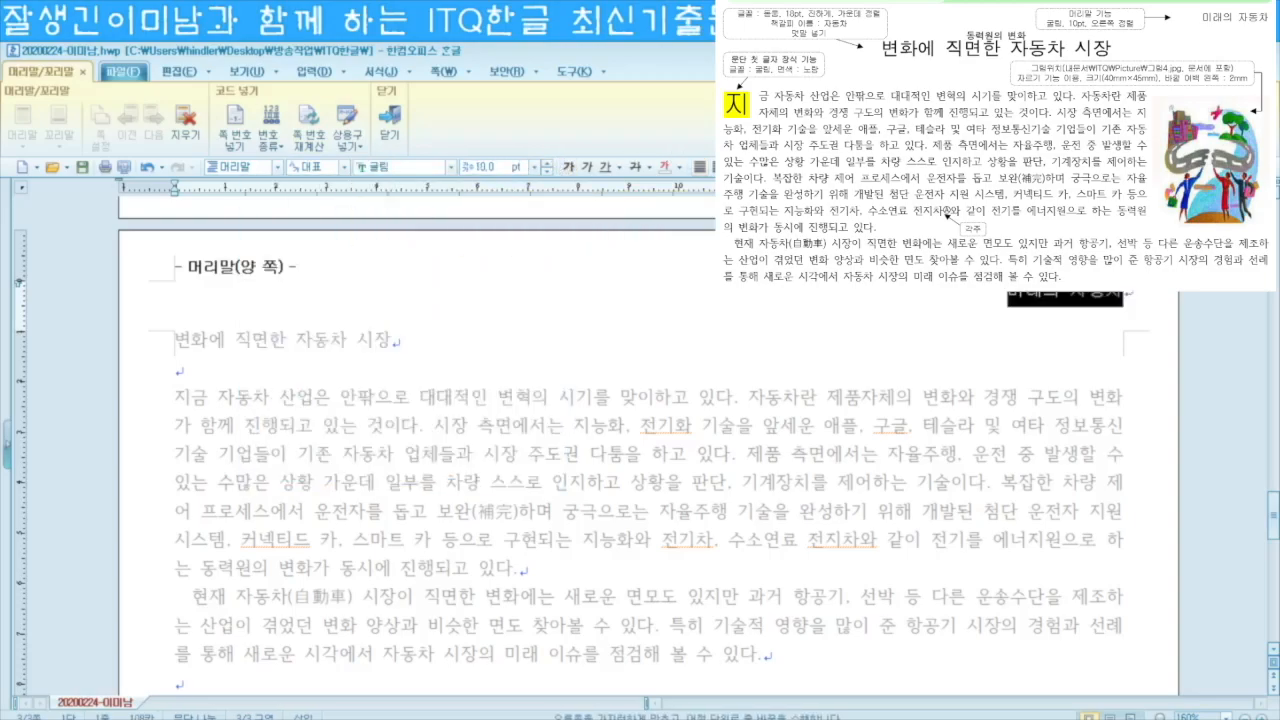
{"action": "left_click", "coordinate": [389, 122]}
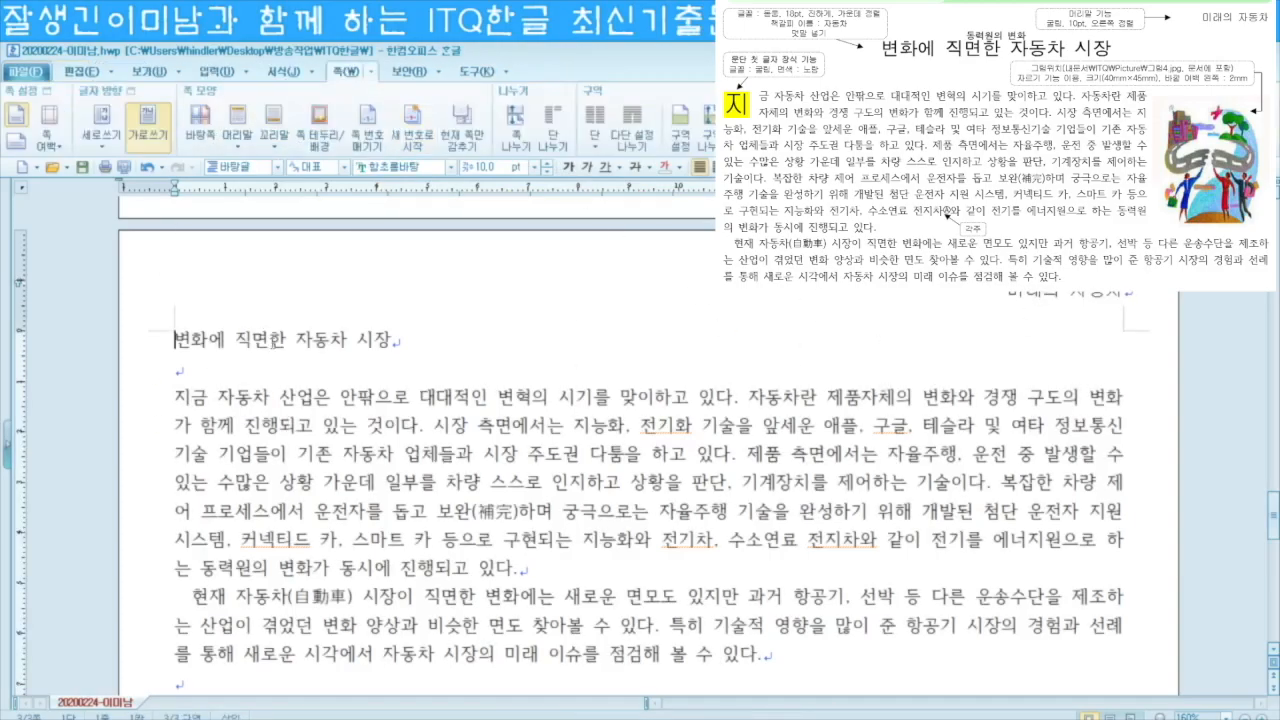
Step: Set the title '변화에 직면한 자동차 시장' in the 돋움 font
{"action": "triple_click", "coordinate": [272, 345]}
{"action": "left_click_drag", "start_coordinate": [392, 342], "coordinate": [180, 347]}
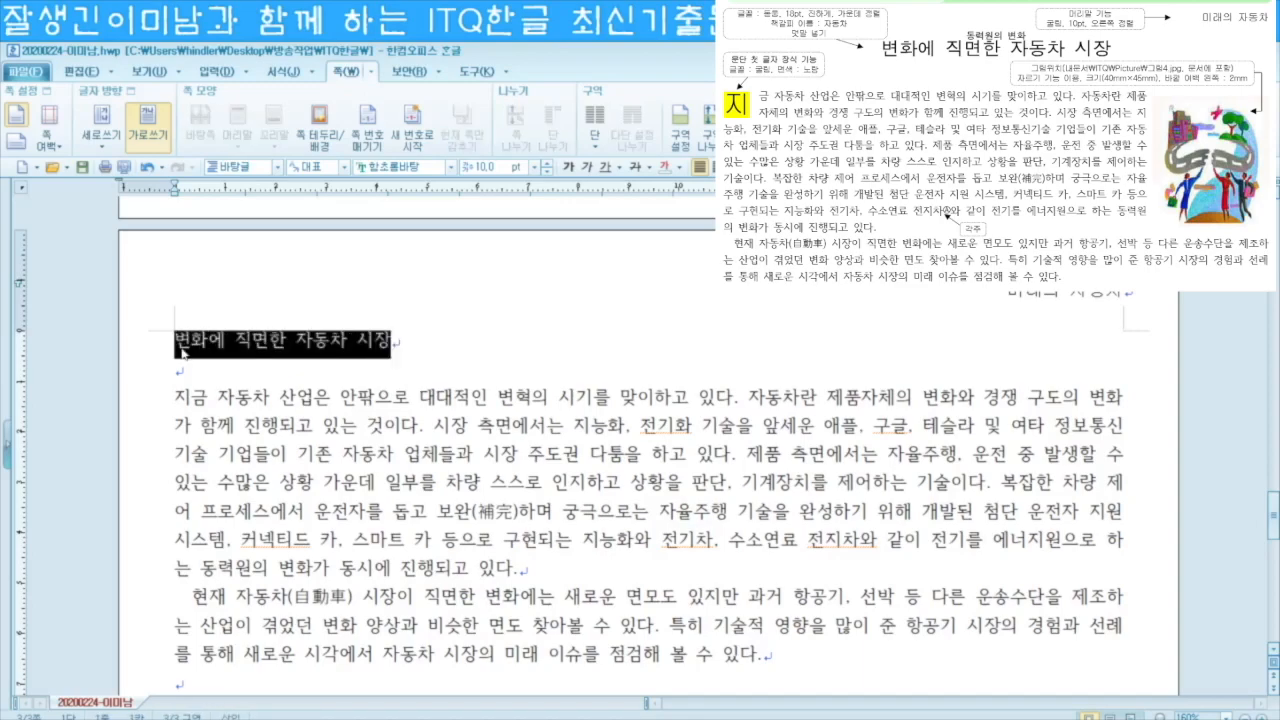
{"action": "left_click", "coordinate": [390, 167]}
{"action": "type", "text": "돋움"}
{"action": "key", "text": "Return"}
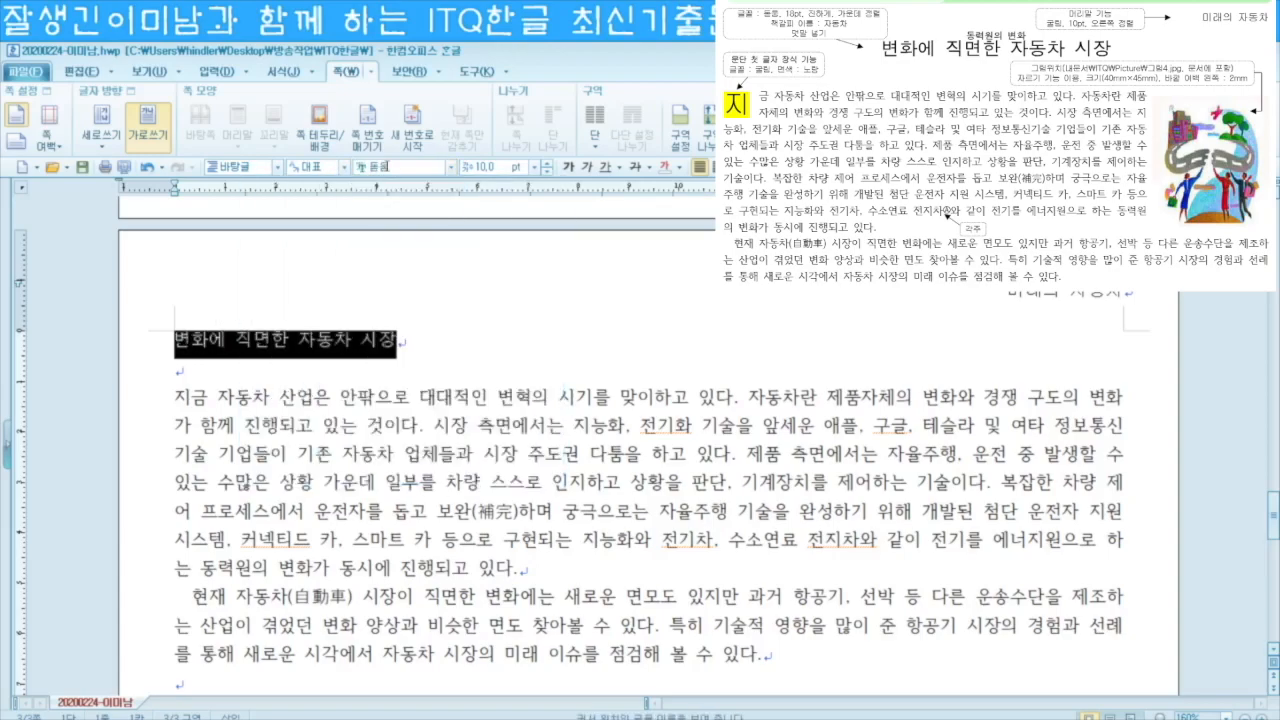
Step: Make the title 18 pt, bold and centred
{"action": "key", "text": "alt+shift+e"}
{"action": "key", "text": "alt+shift+e"}
{"action": "key", "text": "alt+shift+e"}
{"action": "key", "text": "alt+shift+e"}
{"action": "key", "text": "alt+shift+e"}
{"action": "key", "text": "alt+shift+e"}
{"action": "key", "text": "alt+shift+e"}
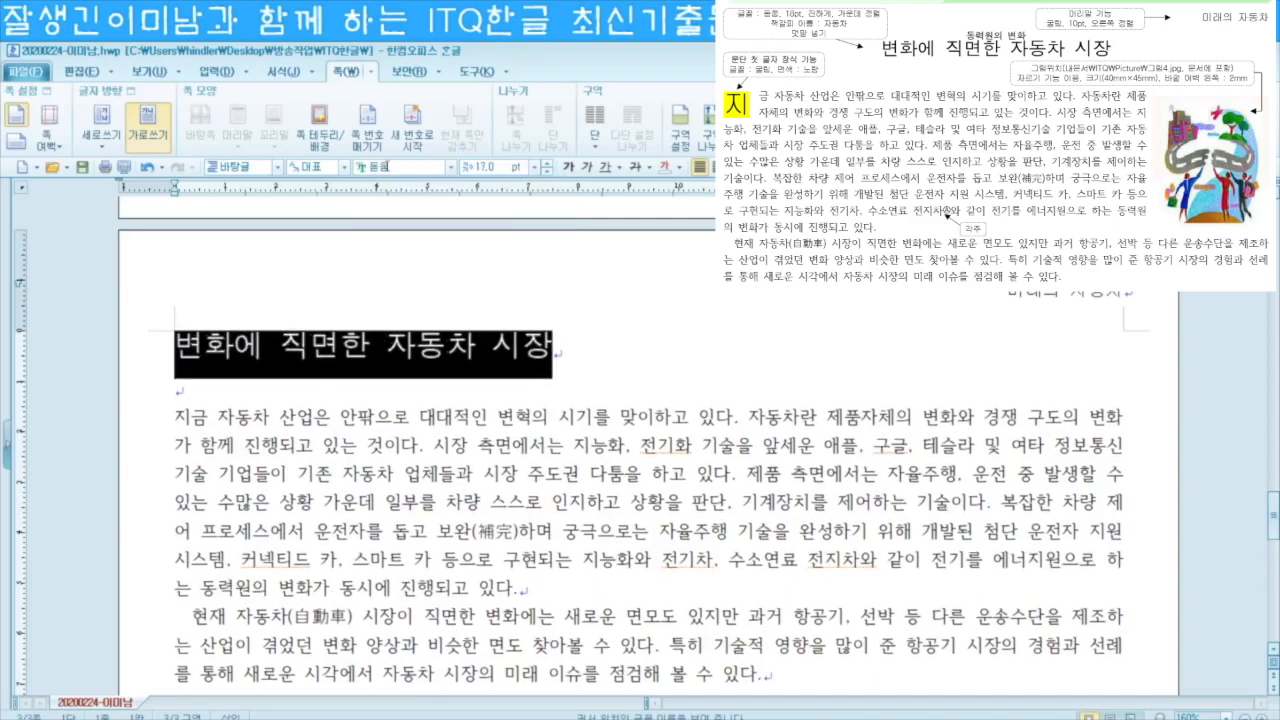
{"action": "key", "text": "alt+shift+e"}
{"action": "key", "text": "alt+shift+e"}
{"action": "key", "text": "alt+shift+r"}
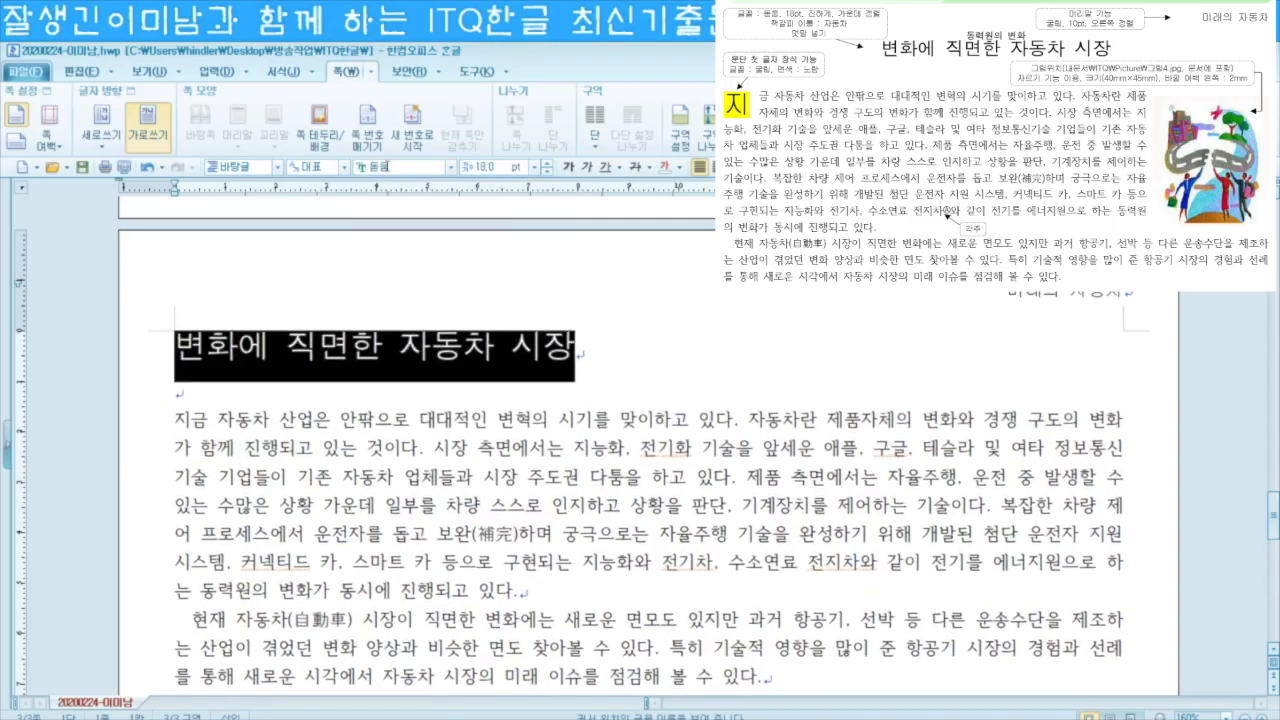
{"action": "left_click", "coordinate": [568, 166]}
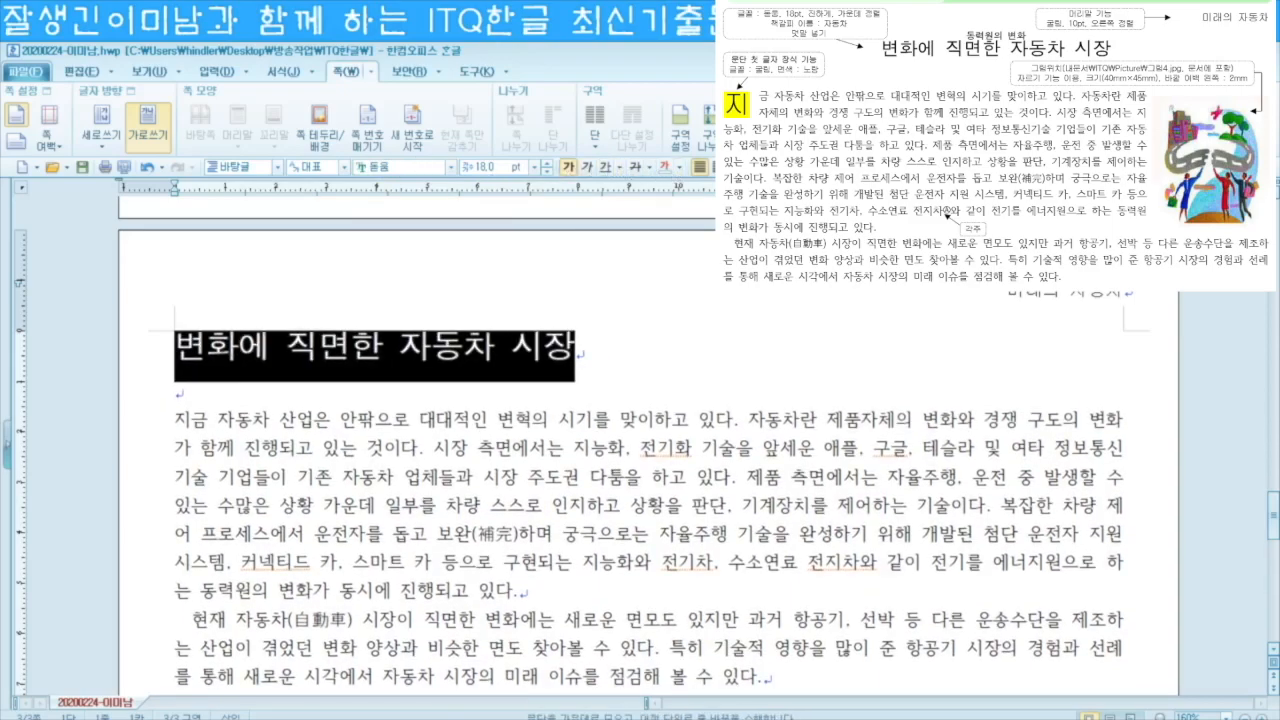
{"action": "key", "text": "ctrl+shift+c"}
{"action": "left_click", "coordinate": [431, 338]}
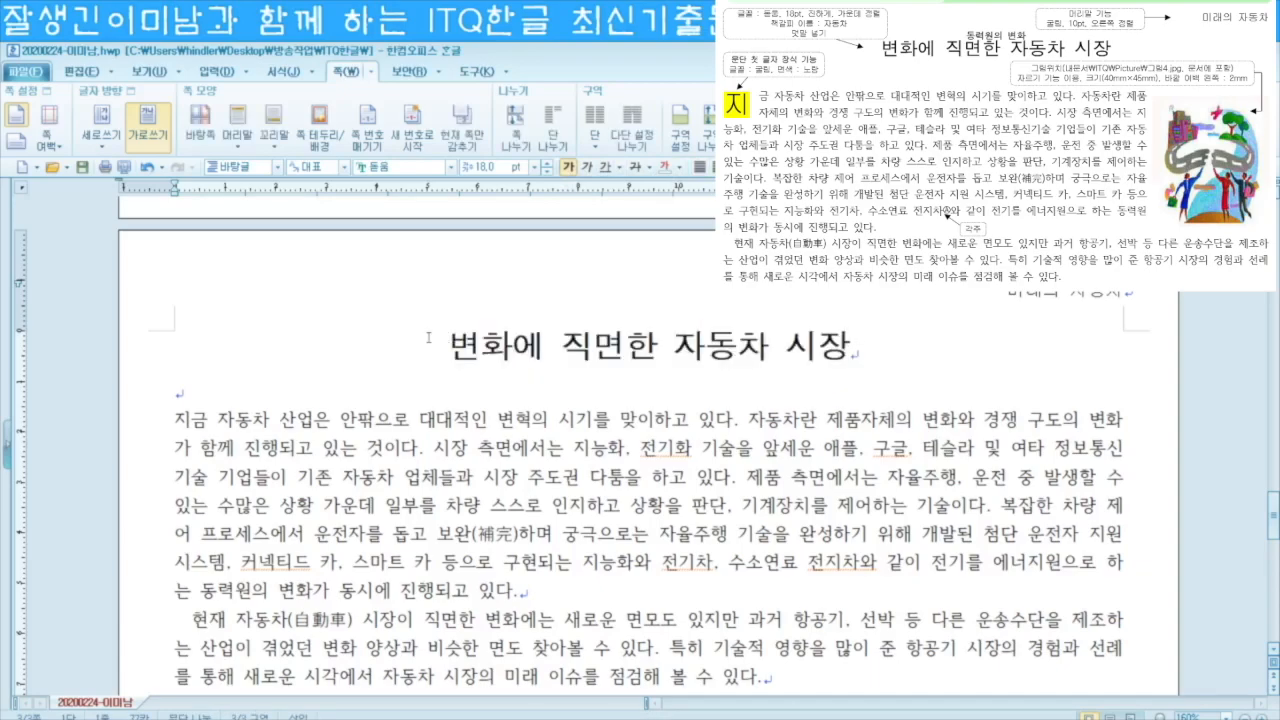
{"action": "left_click", "coordinate": [464, 347]}
{"action": "left_click", "coordinate": [220, 72]}
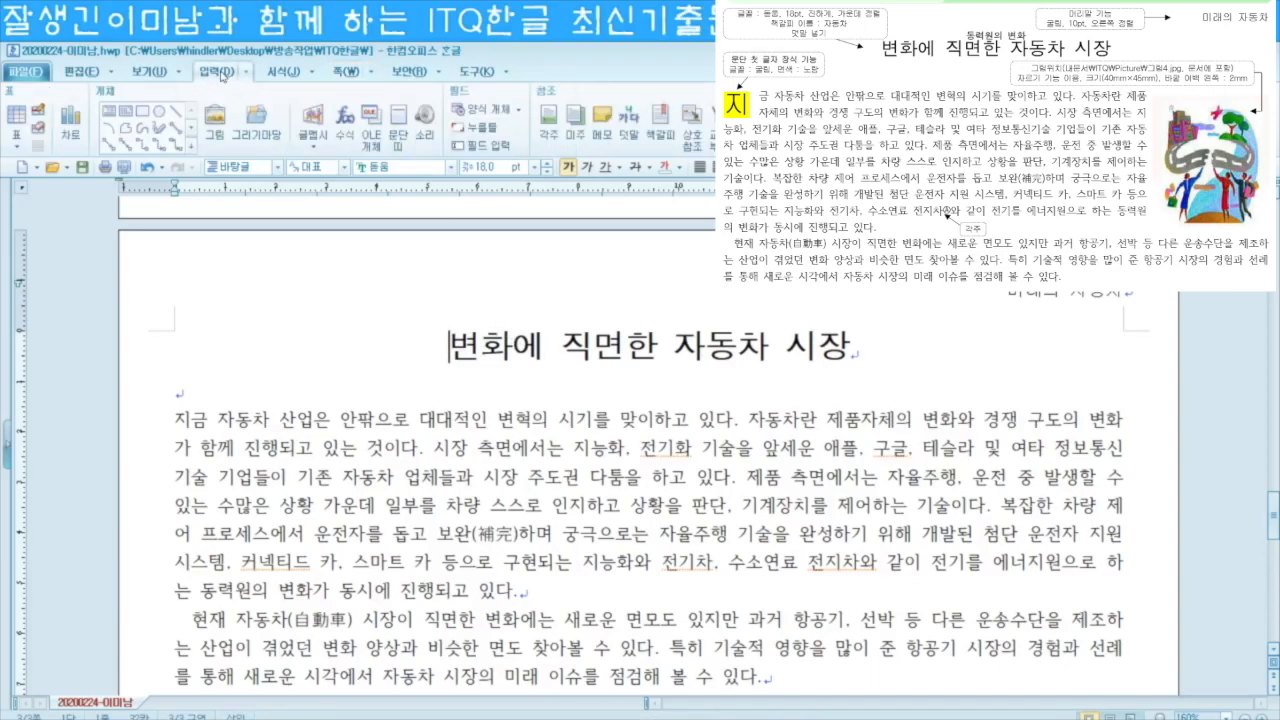
Step: Add a bookmark named '자동차' at the title
{"action": "left_click", "coordinate": [660, 118]}
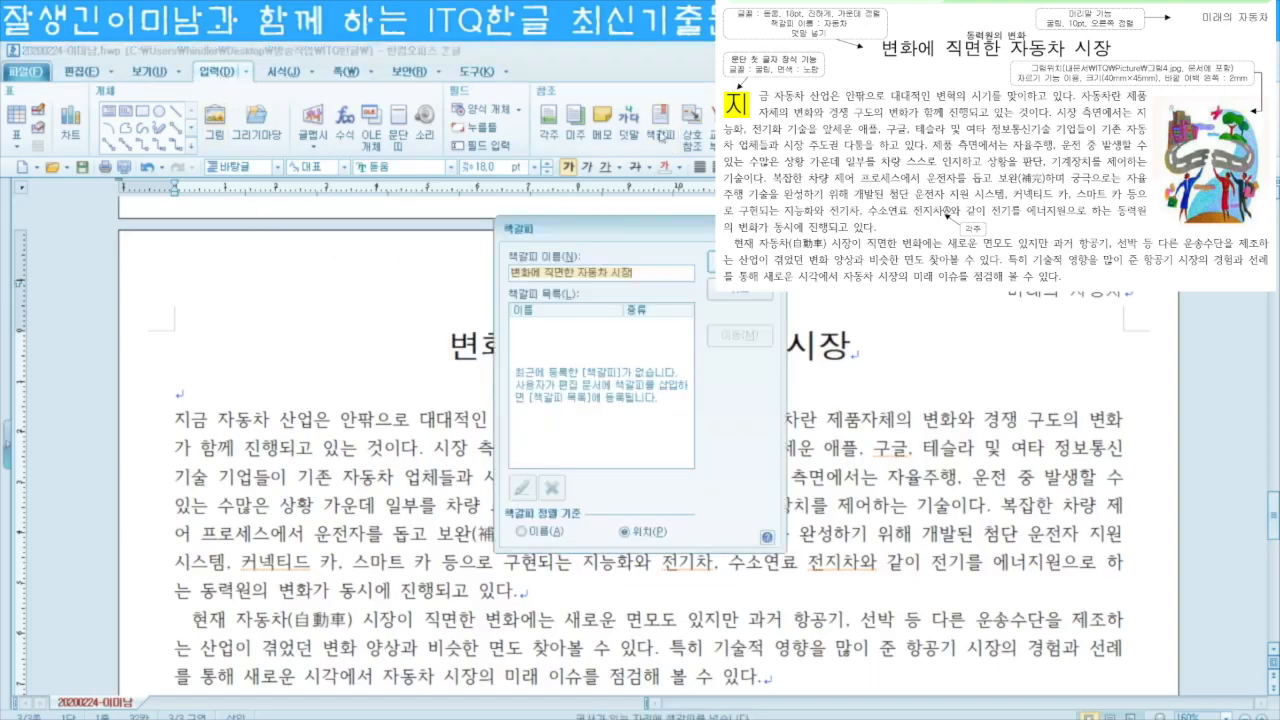
{"action": "type", "text": "자"}
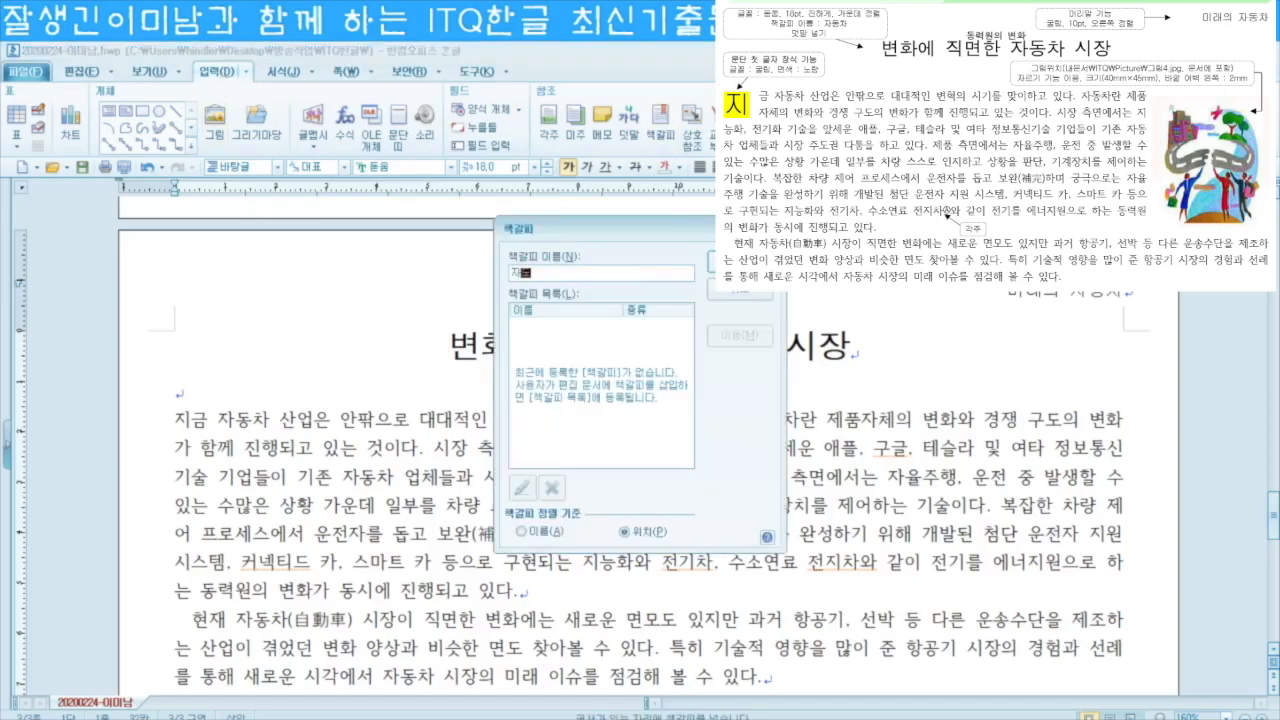
{"action": "type", "text": "동차"}
{"action": "key", "text": "Return"}
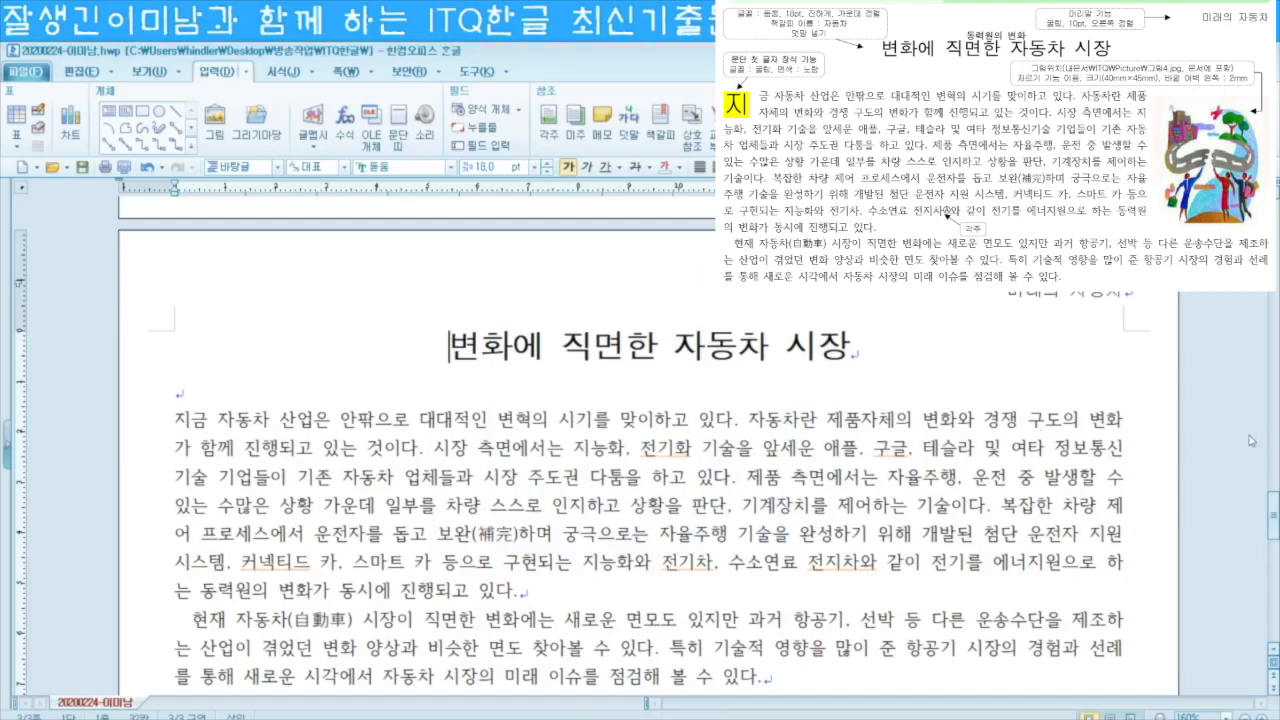
{"action": "scroll", "coordinate": [537, 418], "scroll_direction": "down", "scroll_amount": 5}
{"action": "scroll", "coordinate": [537, 418], "scroll_direction": "up", "scroll_amount": 5}
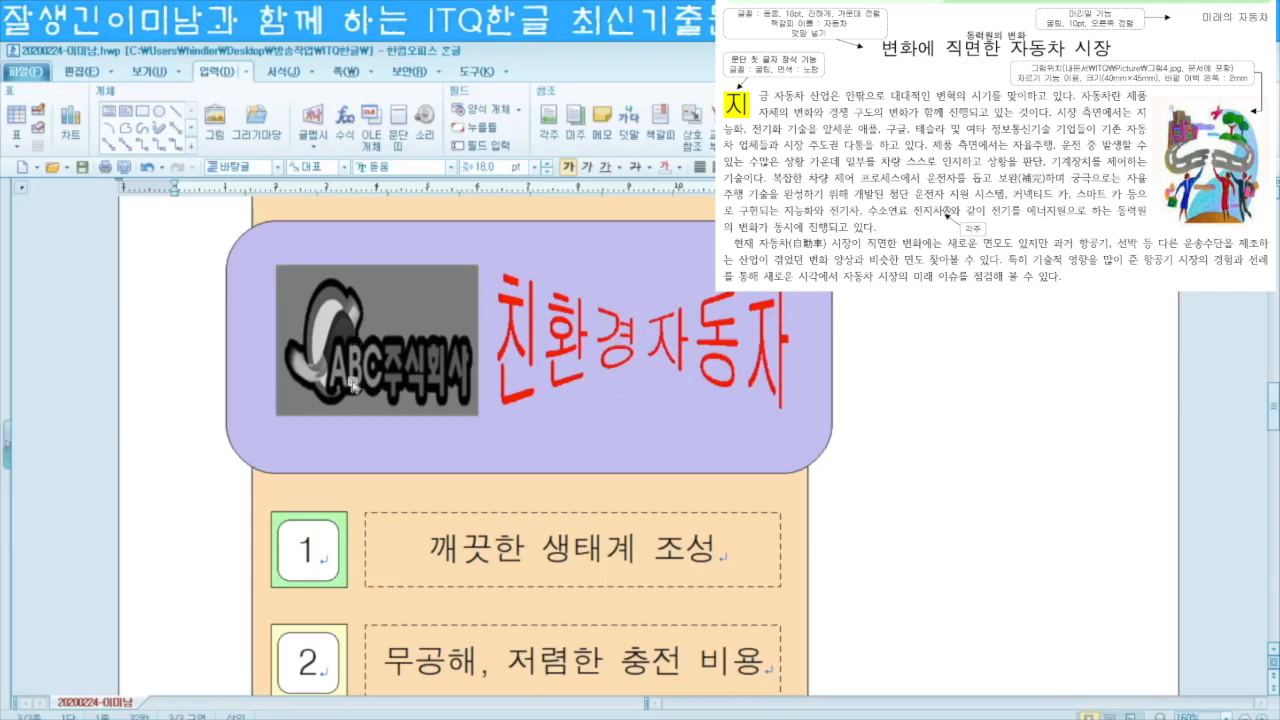
Step: Hyperlink the ABC logo picture to the '자동차' bookmark and test the link
{"action": "right_click", "coordinate": [355, 308]}
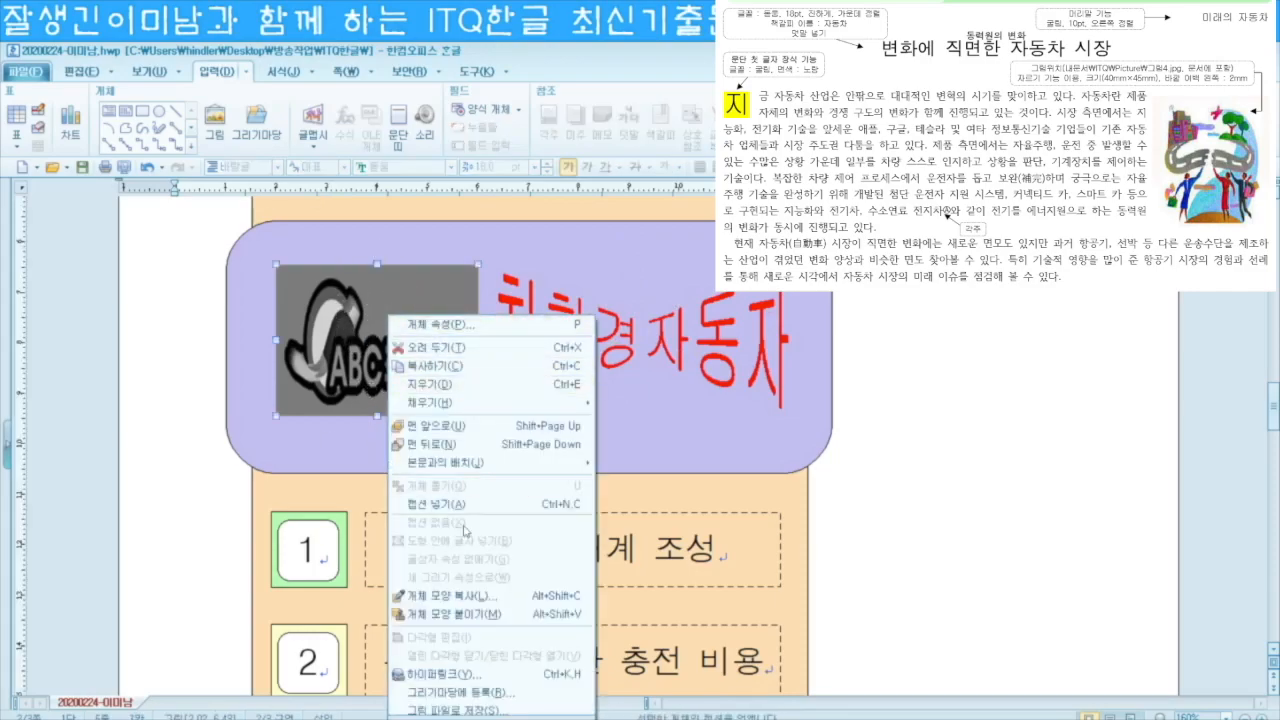
{"action": "left_click", "coordinate": [470, 676]}
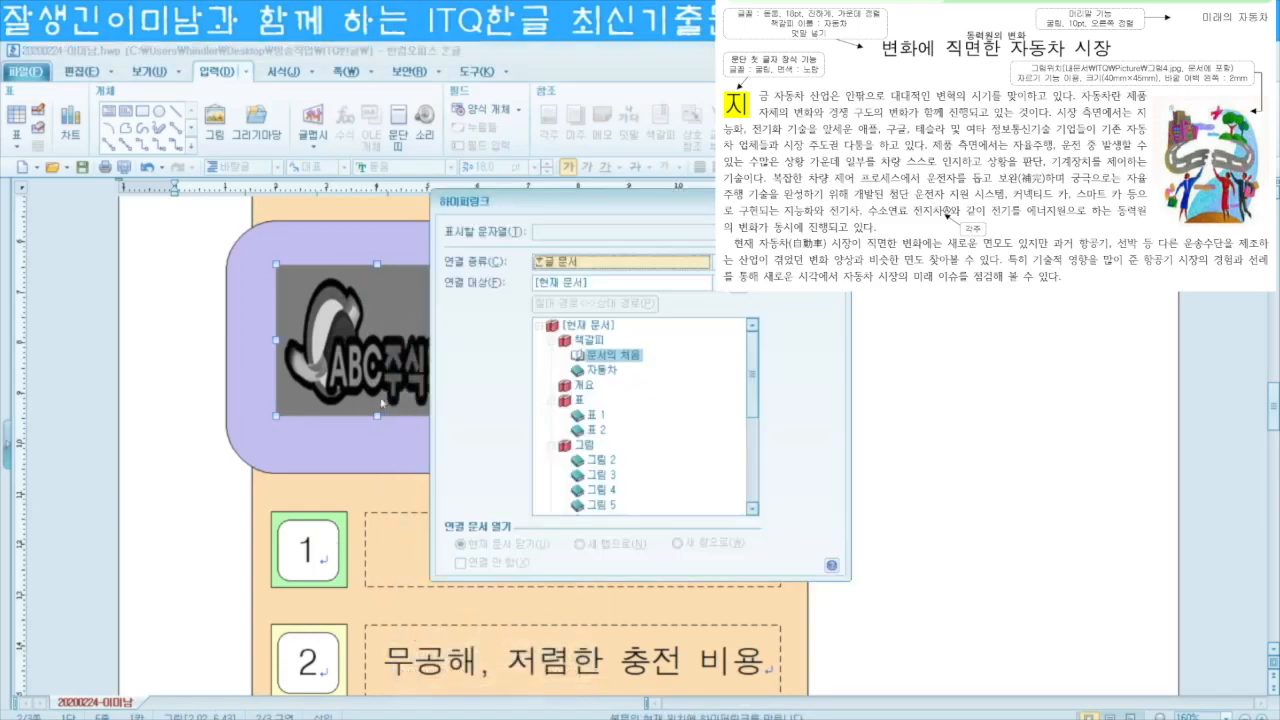
{"action": "left_click", "coordinate": [603, 370]}
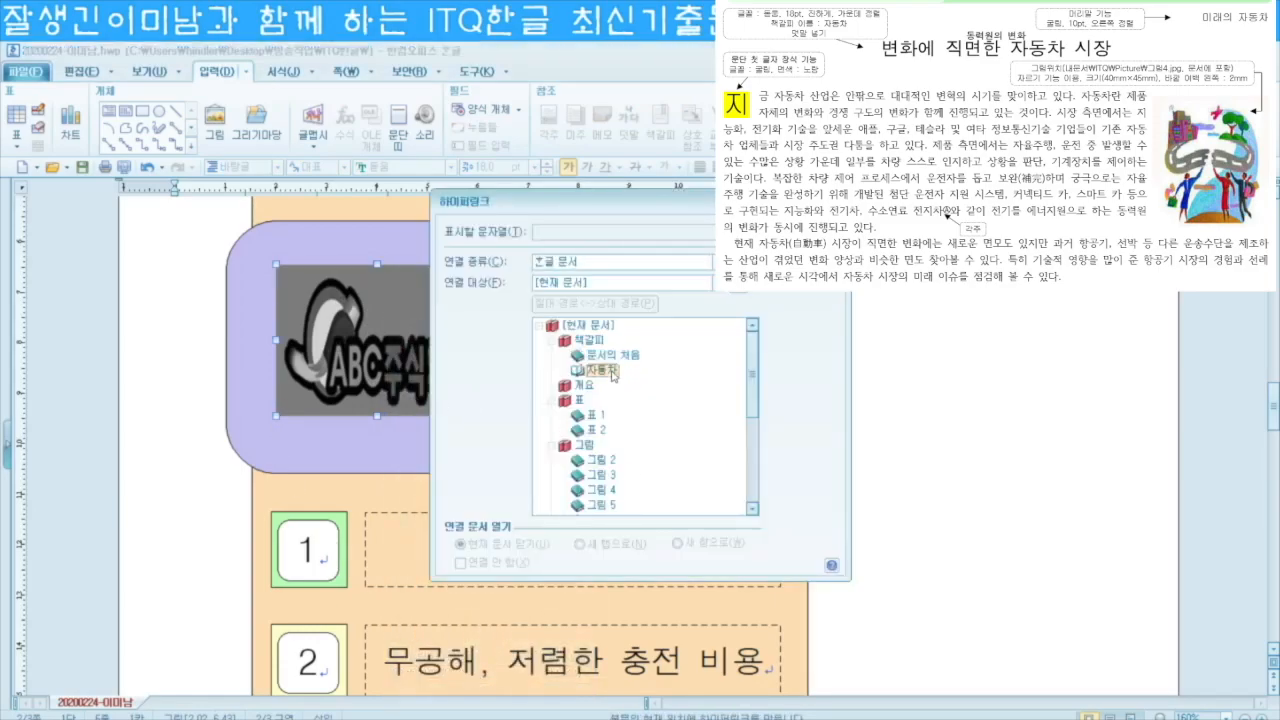
{"action": "left_click", "coordinate": [805, 230]}
{"action": "left_click", "coordinate": [917, 323]}
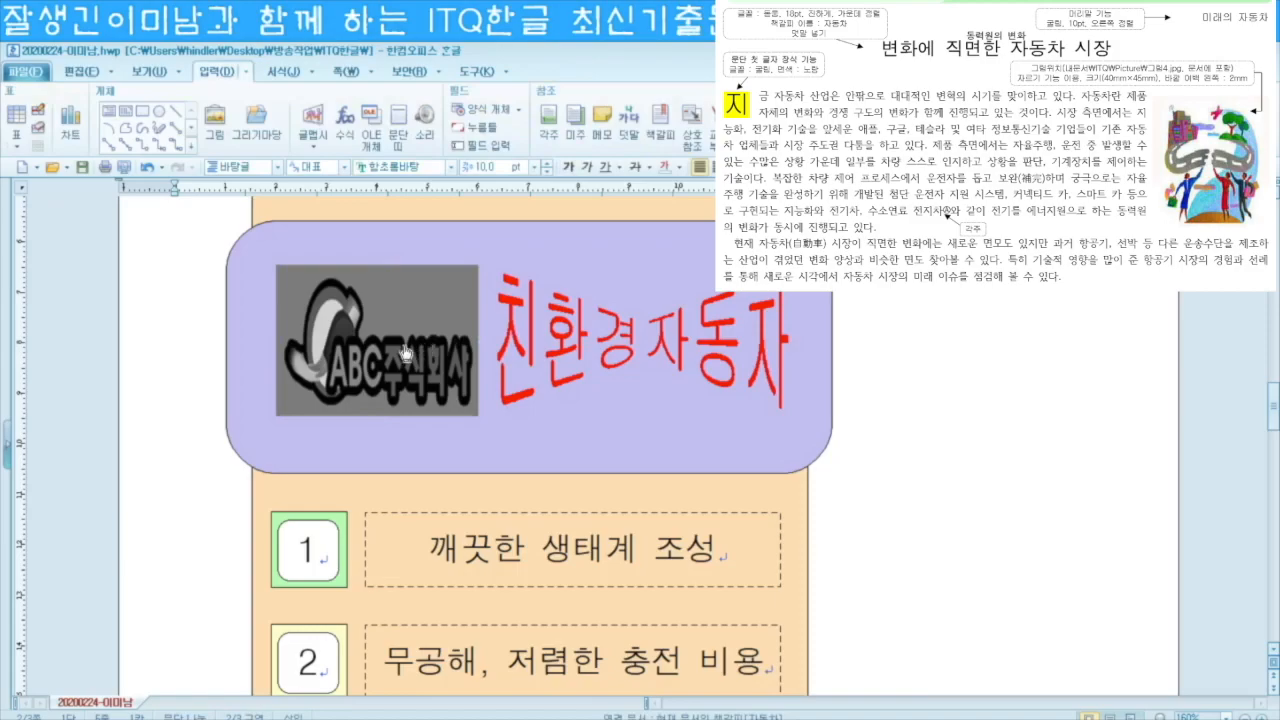
{"action": "left_click", "coordinate": [371, 362]}
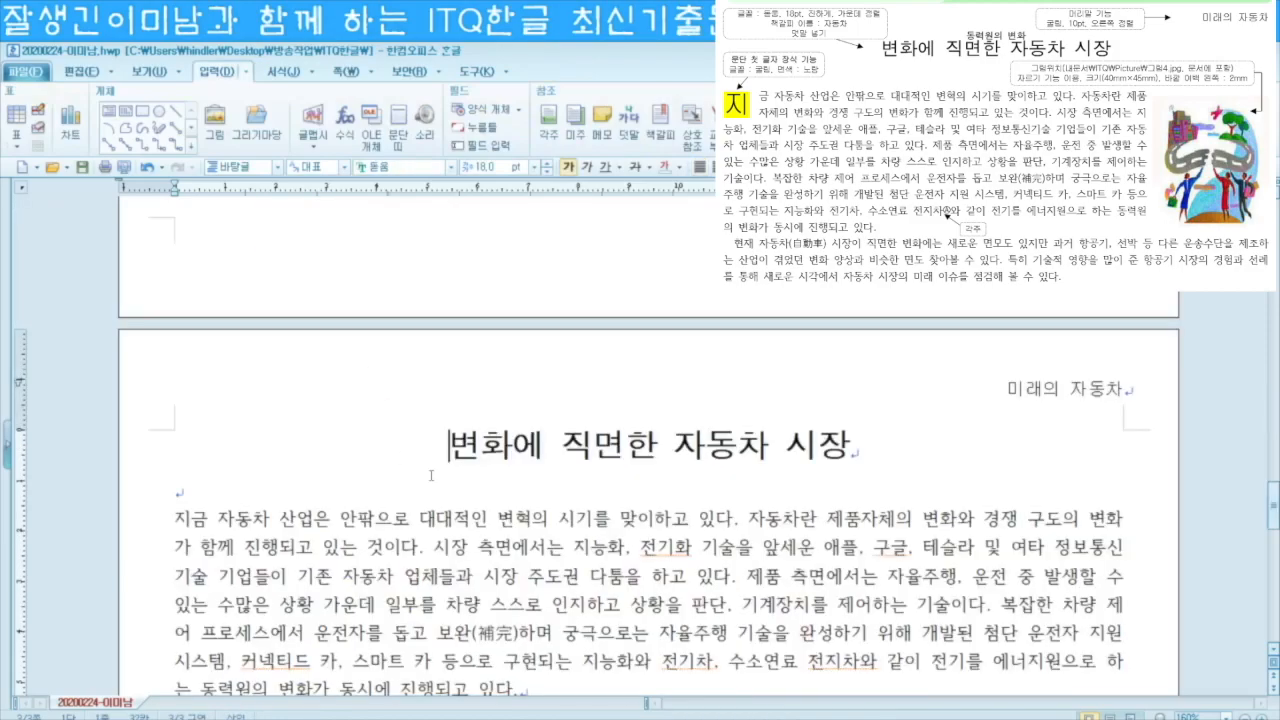
Step: Put the ruby text '동력원의 변화' above the selected title '변화에 직면한 자동차 시장'
{"action": "left_click_drag", "start_coordinate": [449, 443], "coordinate": [858, 432]}
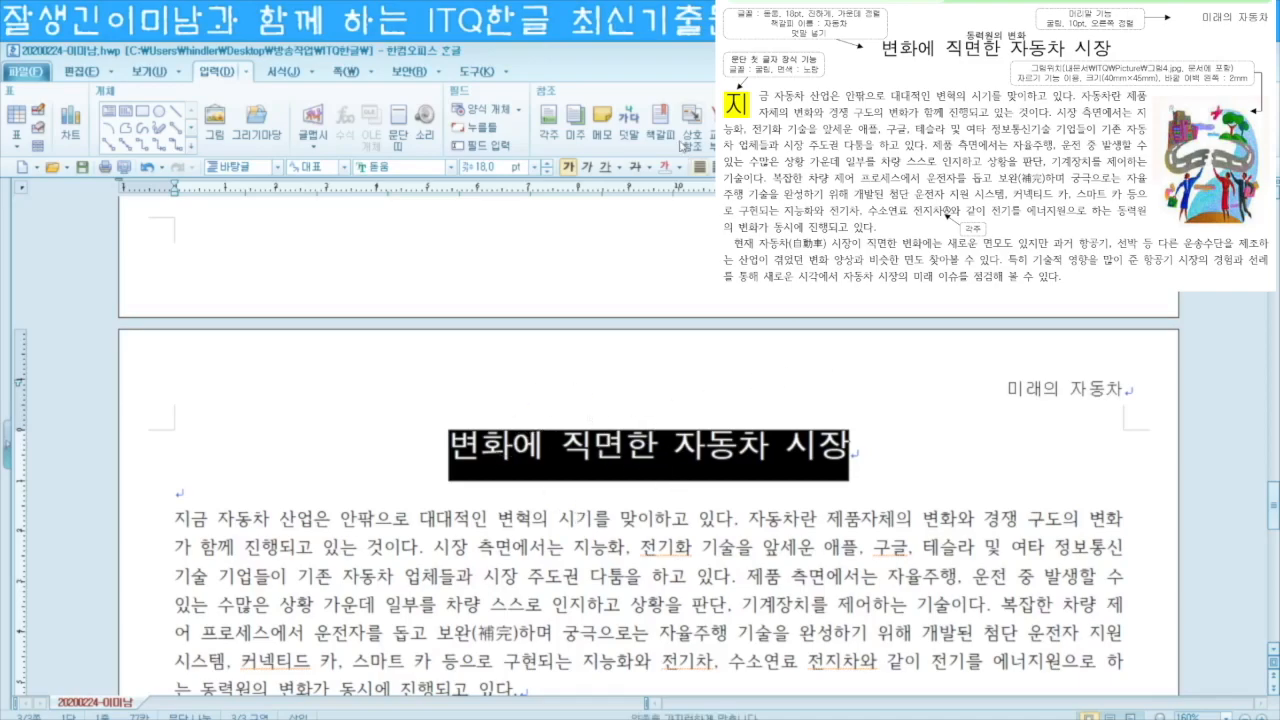
{"action": "left_click", "coordinate": [629, 128]}
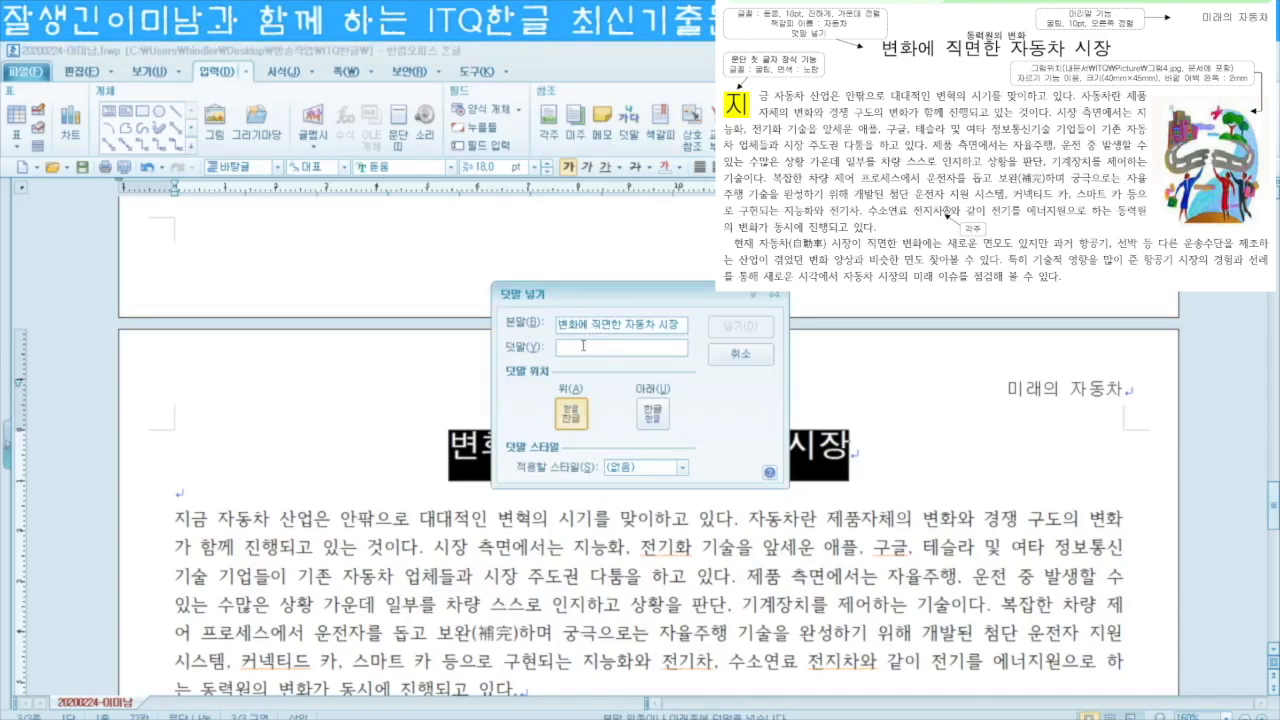
{"action": "type", "text": "동"}
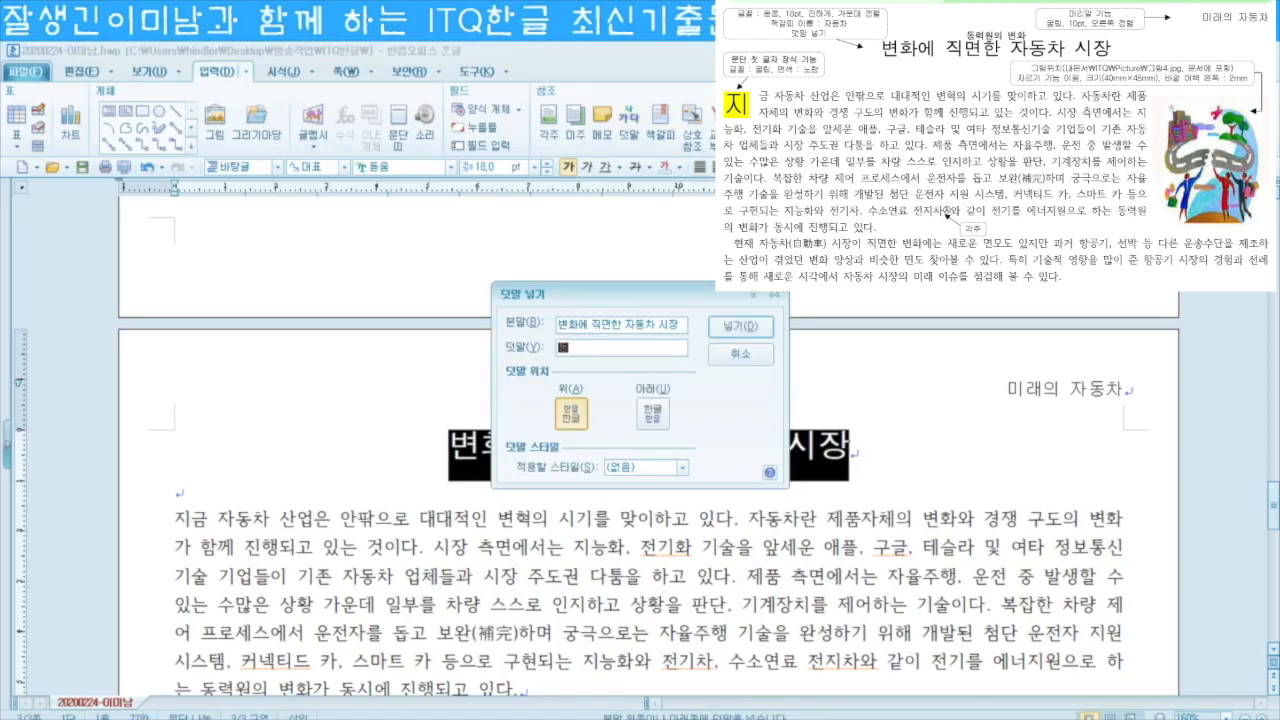
{"action": "type", "text": "력원의 변화"}
{"action": "left_click", "coordinate": [733, 330]}
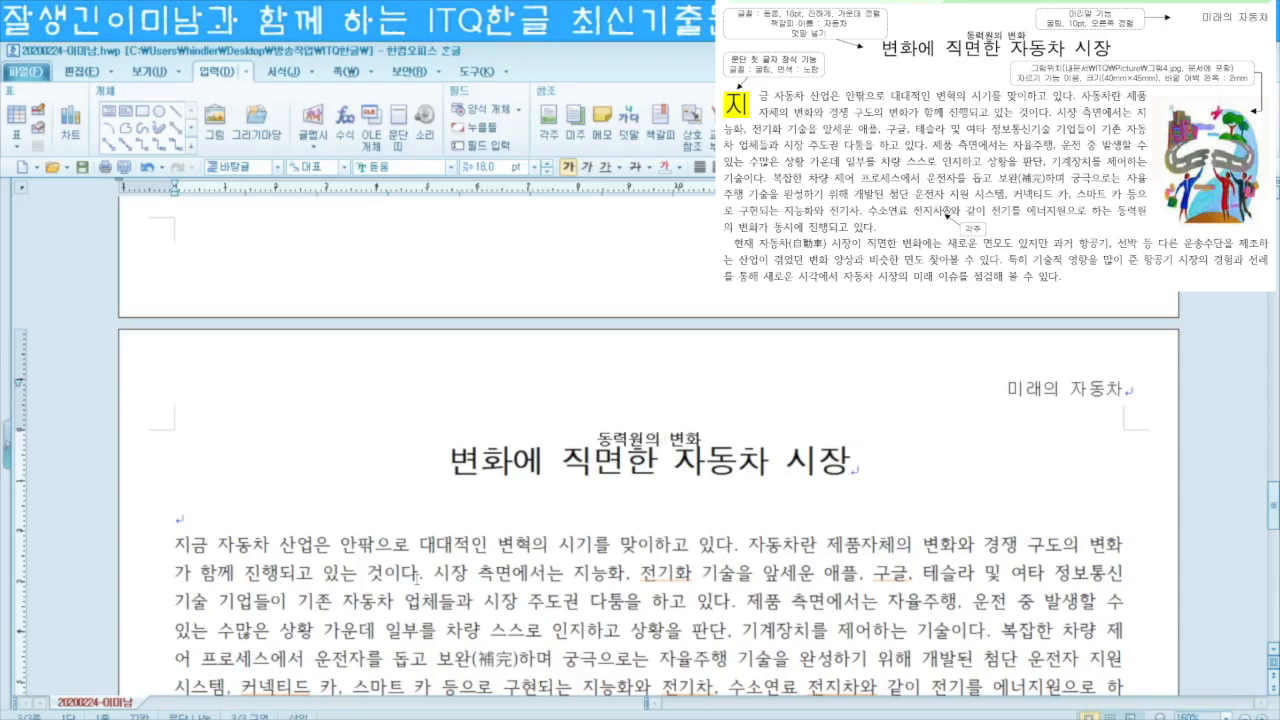
{"action": "left_click", "coordinate": [177, 545]}
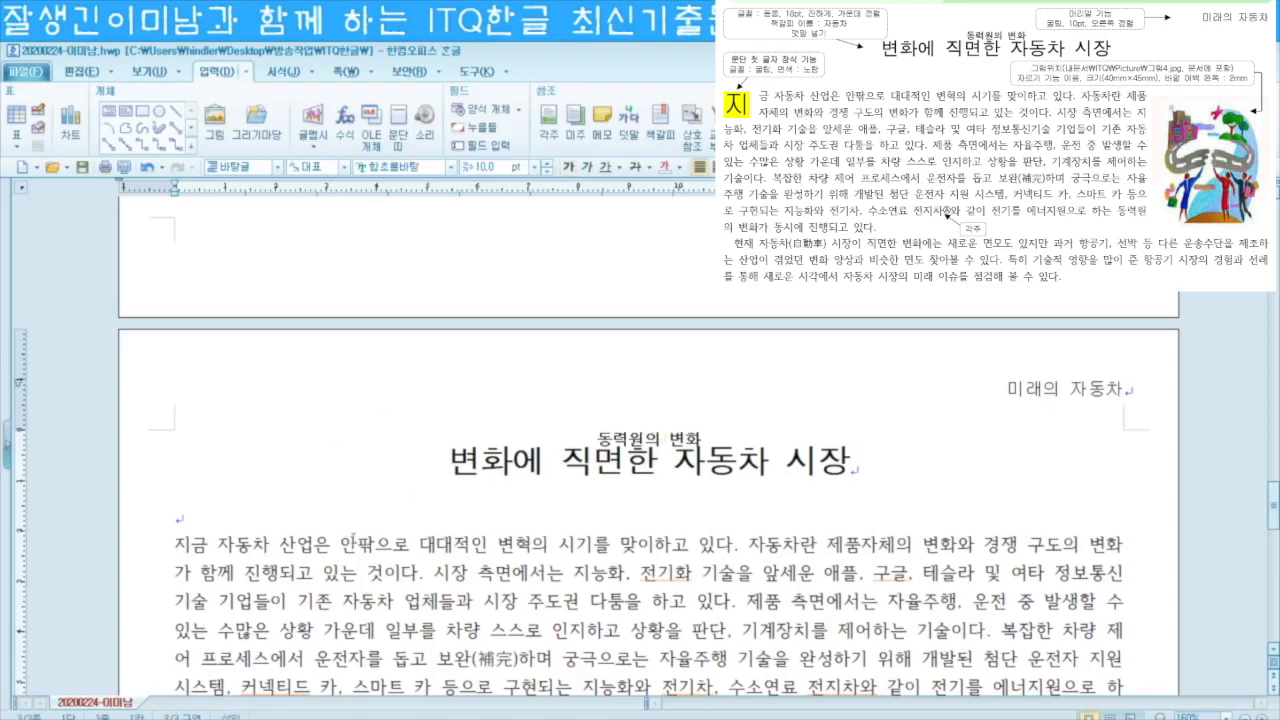
Step: Place the insertion point in the first body paragraph starting with '지'
{"action": "scroll", "coordinate": [357, 434], "scroll_direction": "down", "scroll_amount": 4}
{"action": "scroll", "coordinate": [357, 434], "scroll_direction": "up", "scroll_amount": 1}
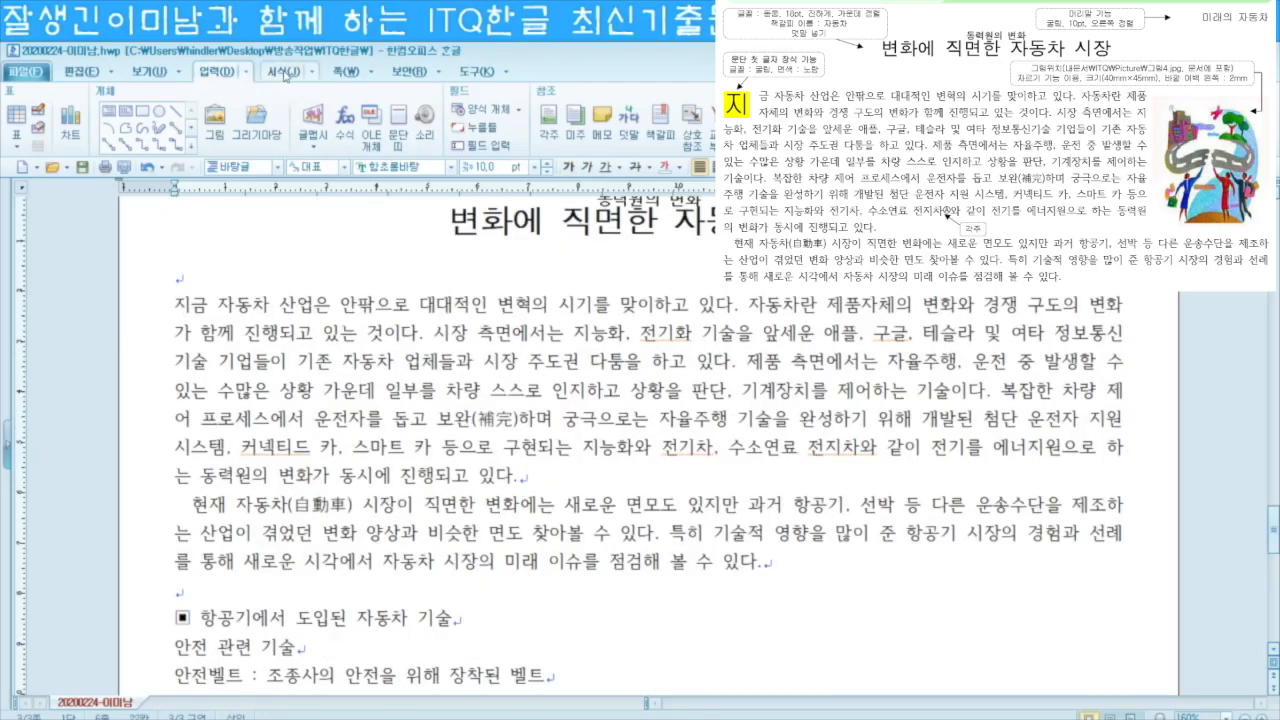
{"action": "left_click", "coordinate": [286, 73]}
{"action": "left_click", "coordinate": [312, 72]}
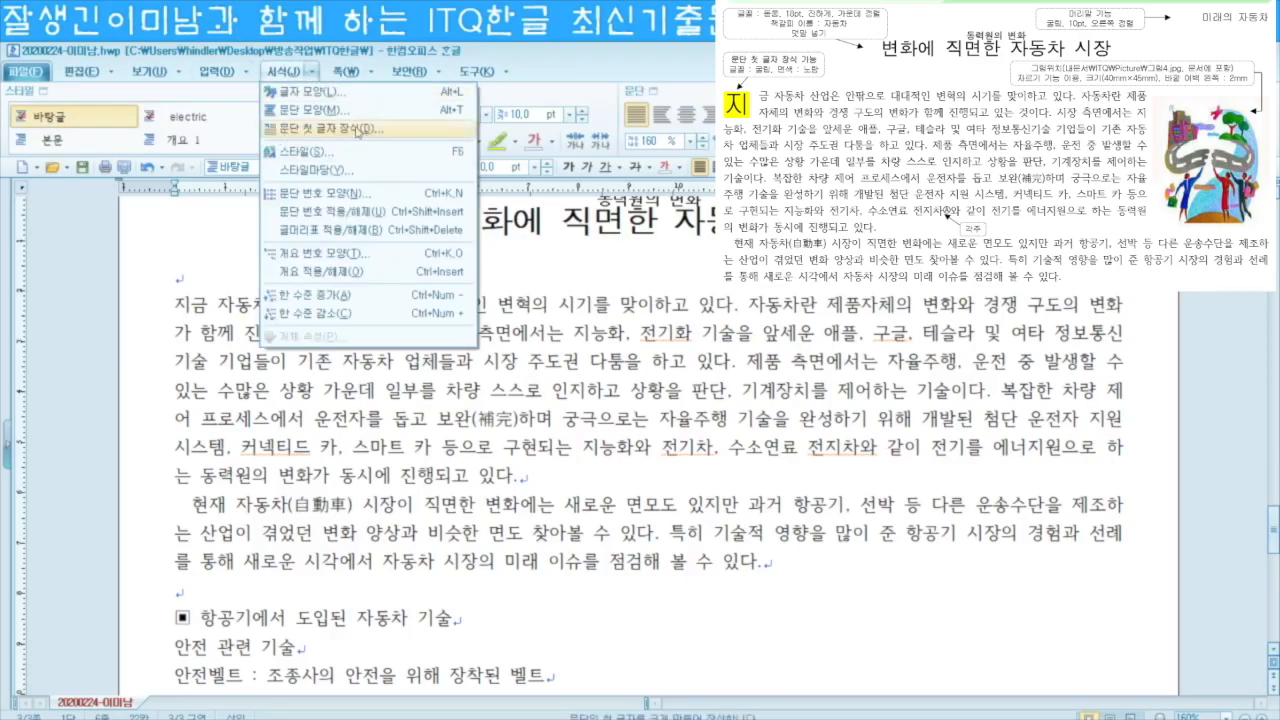
{"action": "left_click", "coordinate": [183, 308]}
{"action": "left_click_drag", "start_coordinate": [177, 300], "coordinate": [191, 302]}
{"action": "left_click", "coordinate": [312, 72]}
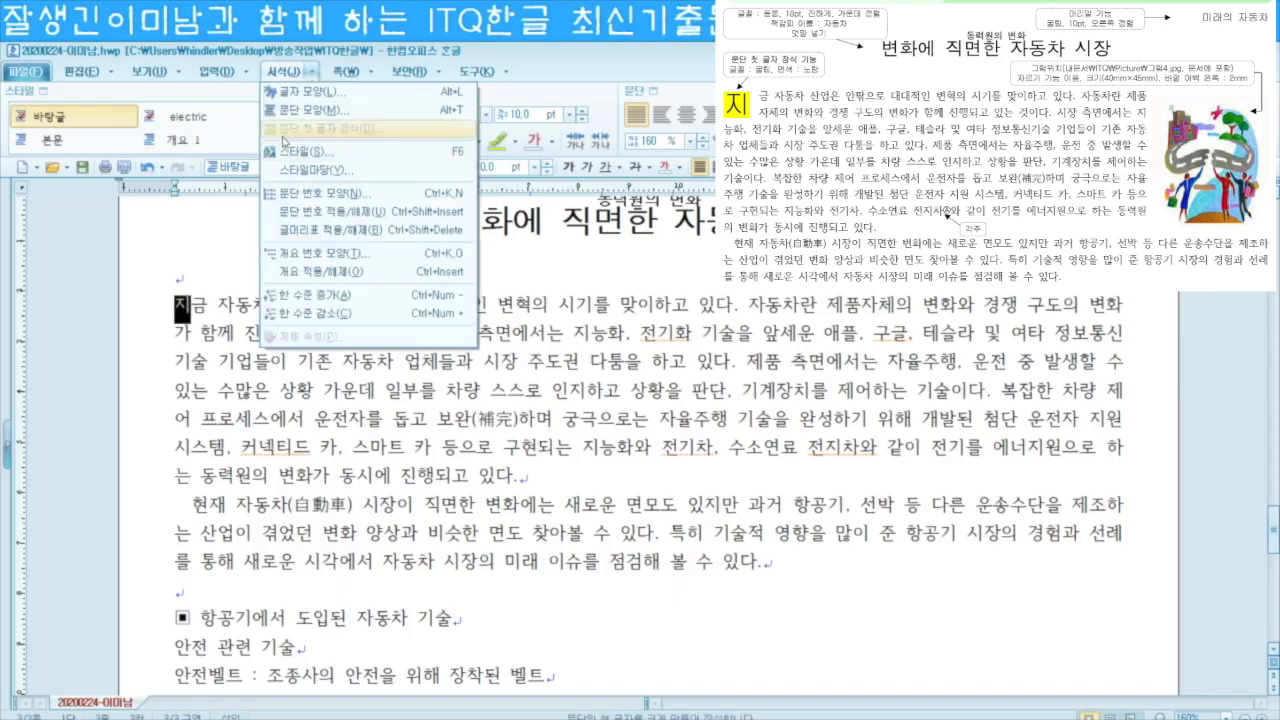
{"action": "left_click", "coordinate": [203, 305]}
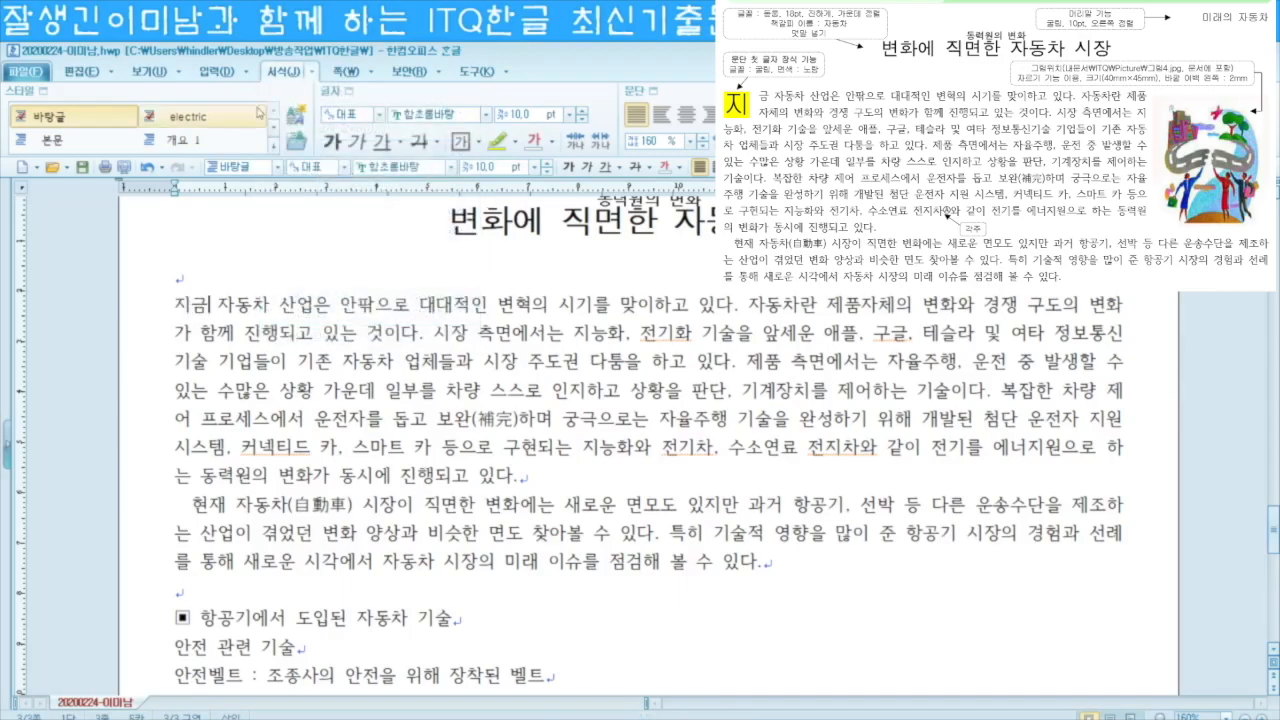
Step: Apply a two-line drop cap in 굴림 with a yellow background
{"action": "left_click", "coordinate": [312, 72]}
{"action": "left_click", "coordinate": [337, 128]}
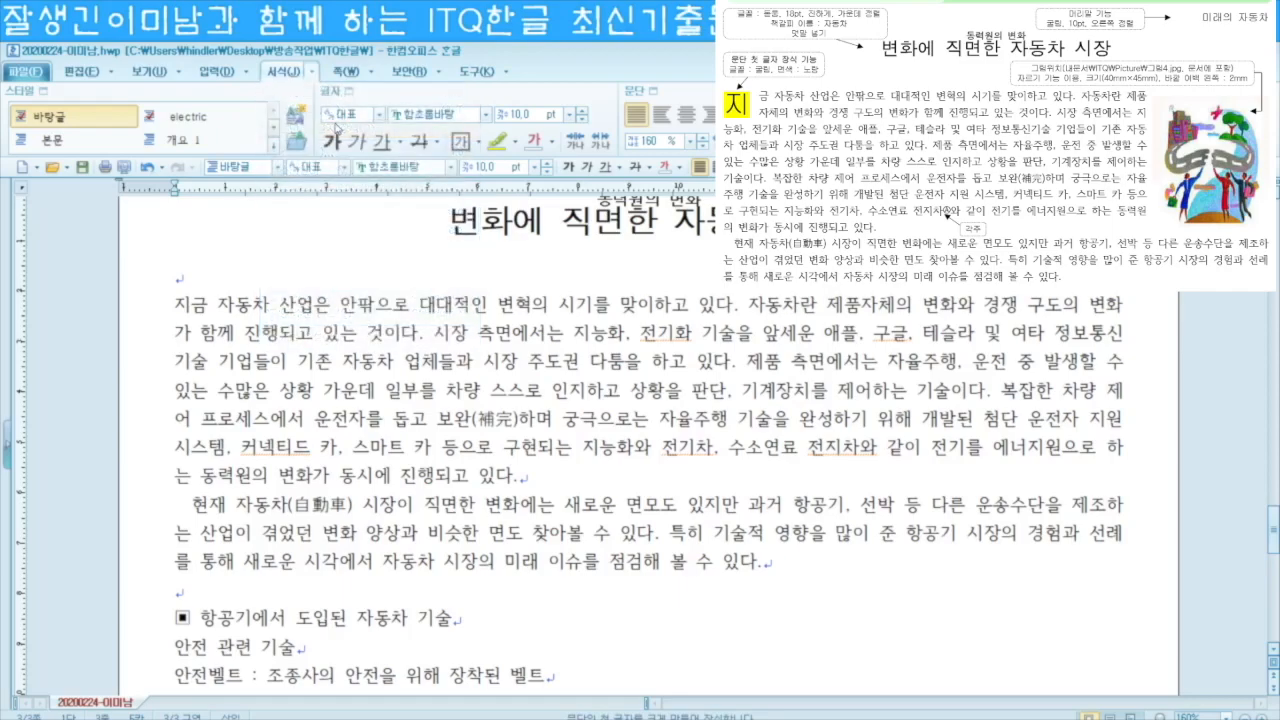
{"action": "left_click", "coordinate": [533, 310]}
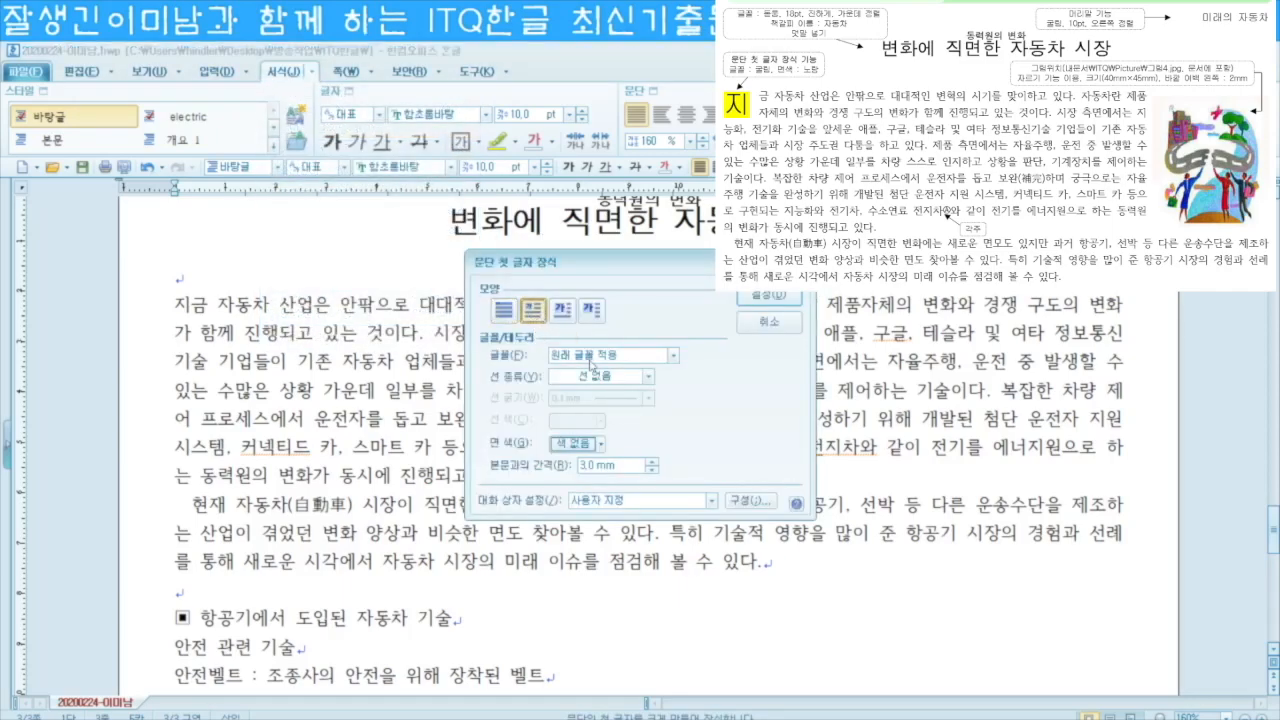
{"action": "left_click", "coordinate": [591, 357]}
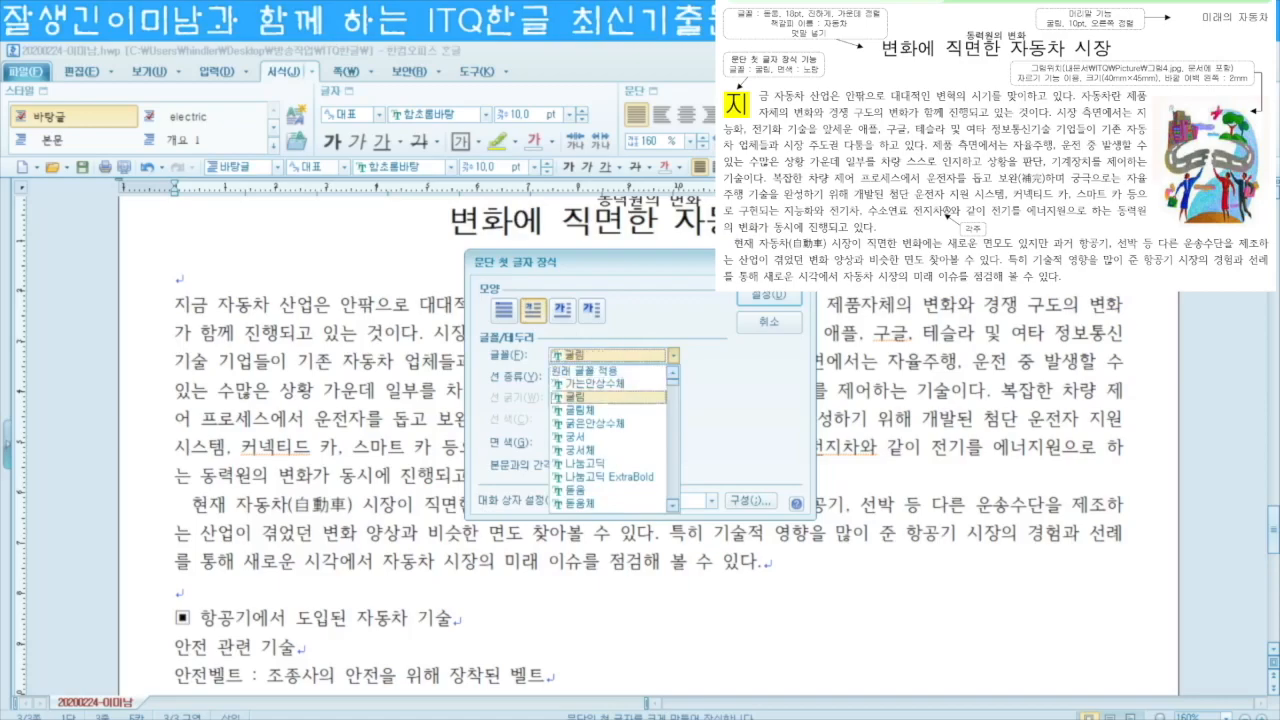
{"action": "left_click", "coordinate": [577, 397]}
{"action": "left_click", "coordinate": [596, 445]}
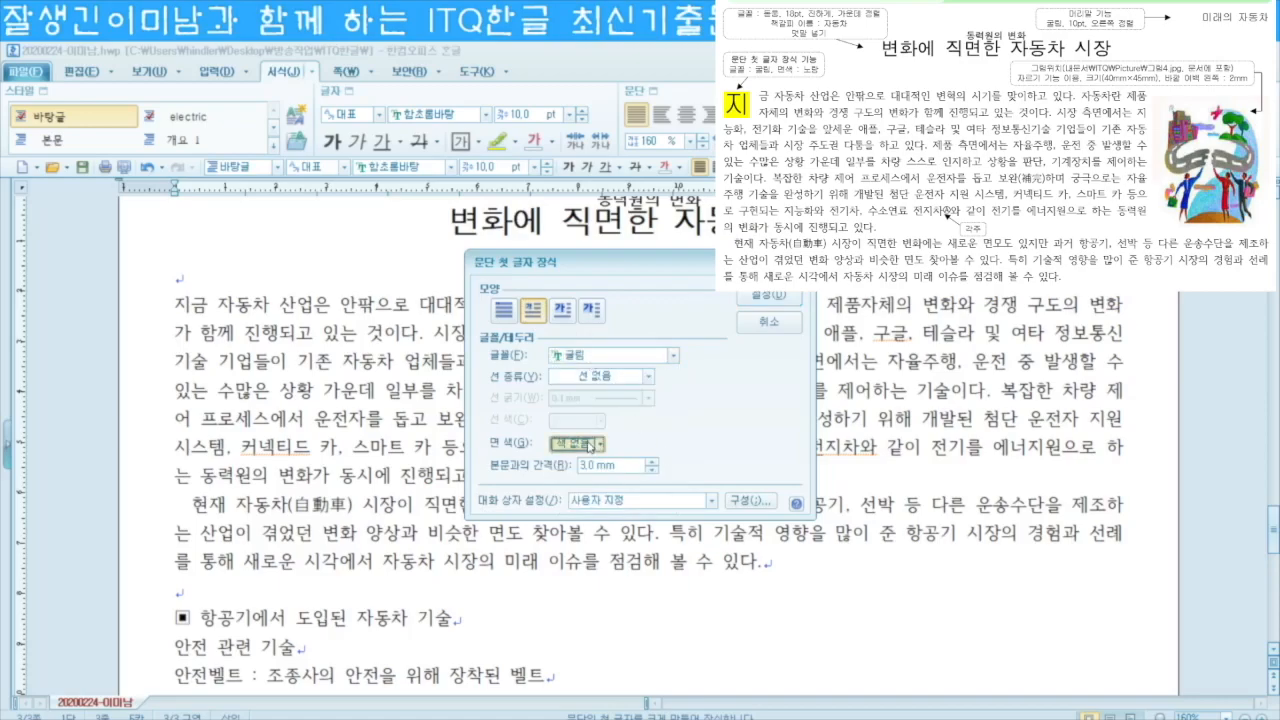
{"action": "left_click", "coordinate": [599, 494]}
{"action": "left_click", "coordinate": [781, 304]}
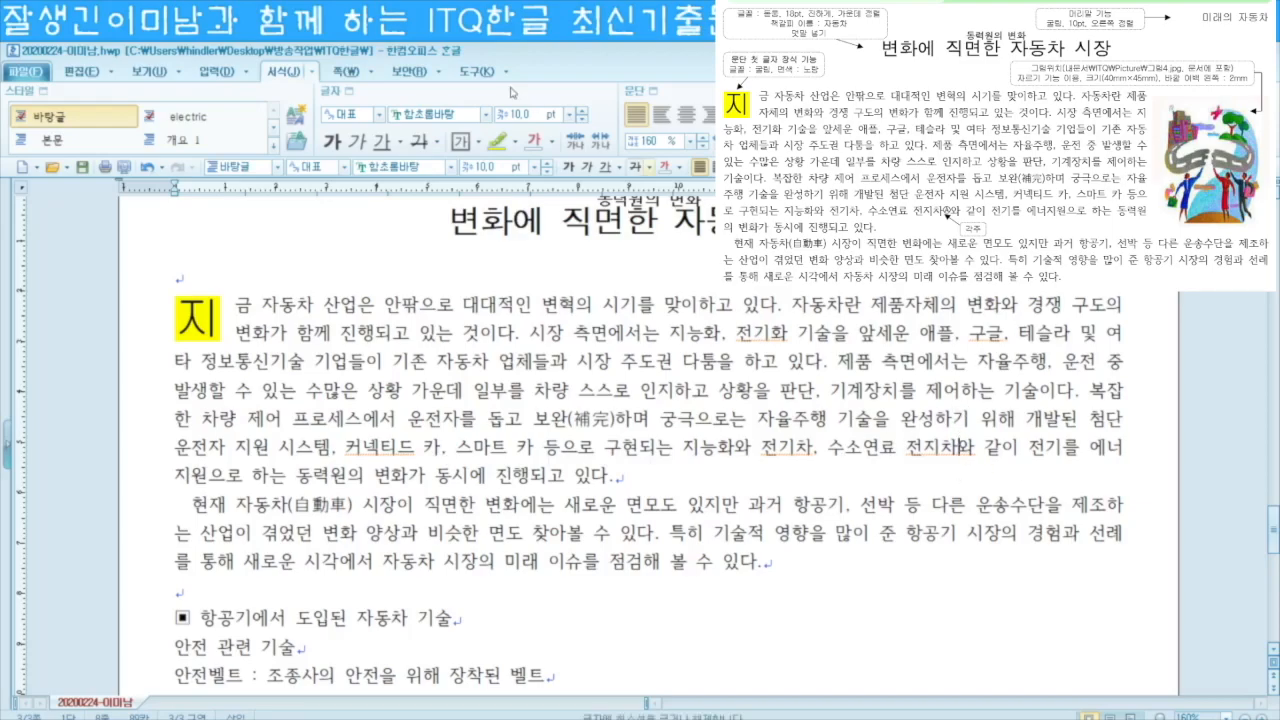
Step: Insert a footnote after '전지차' numbered with circled letters ⓐ, ⓑ, ⓒ
{"action": "left_click", "coordinate": [216, 72]}
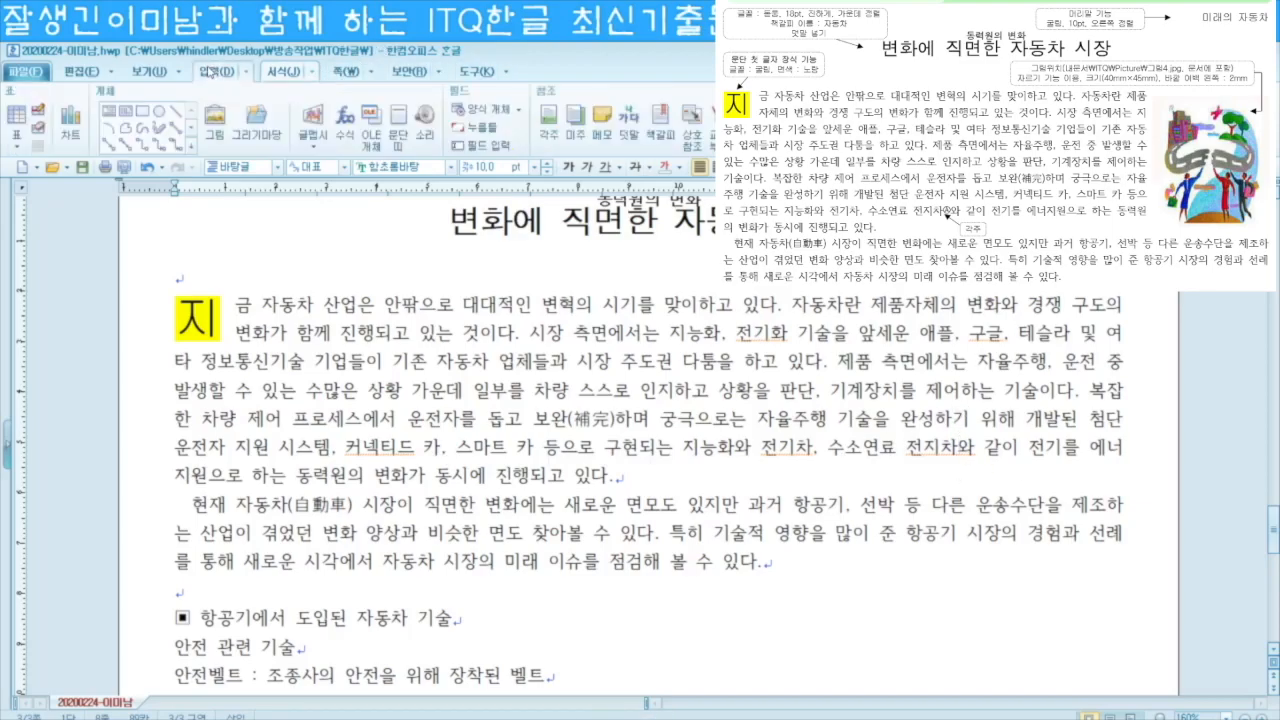
{"action": "left_click", "coordinate": [548, 128]}
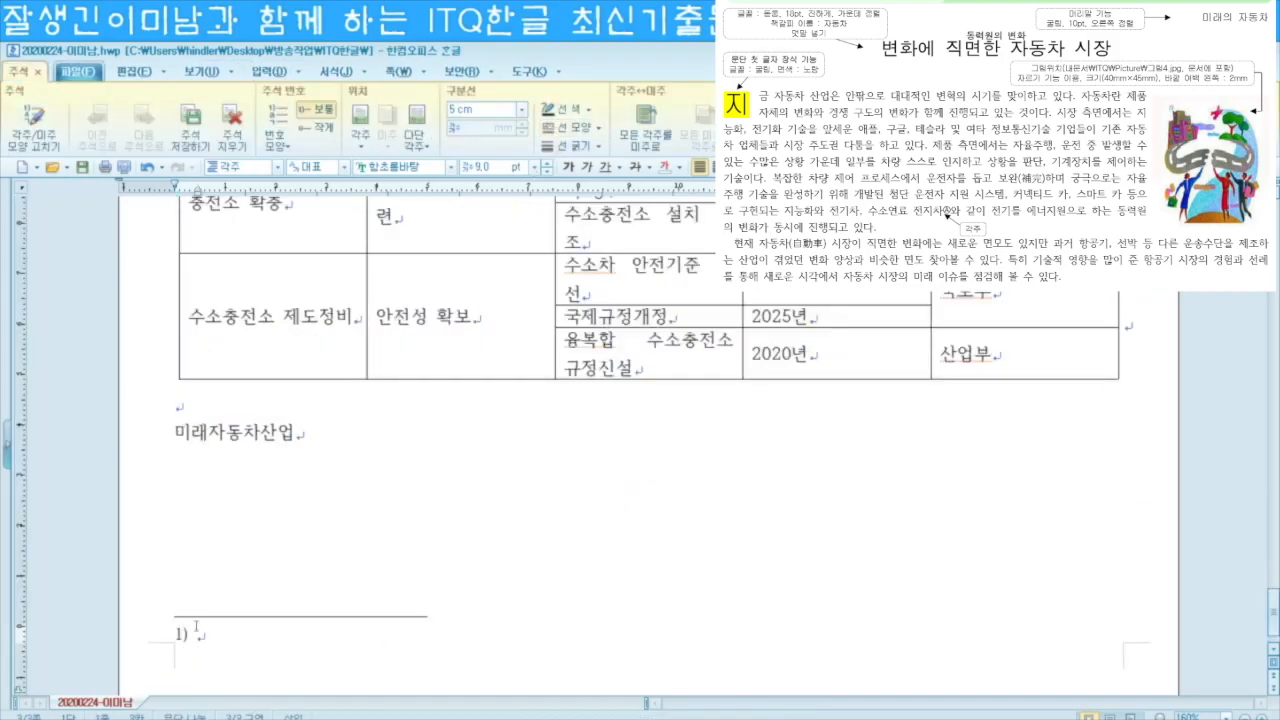
{"action": "left_click", "coordinate": [277, 145]}
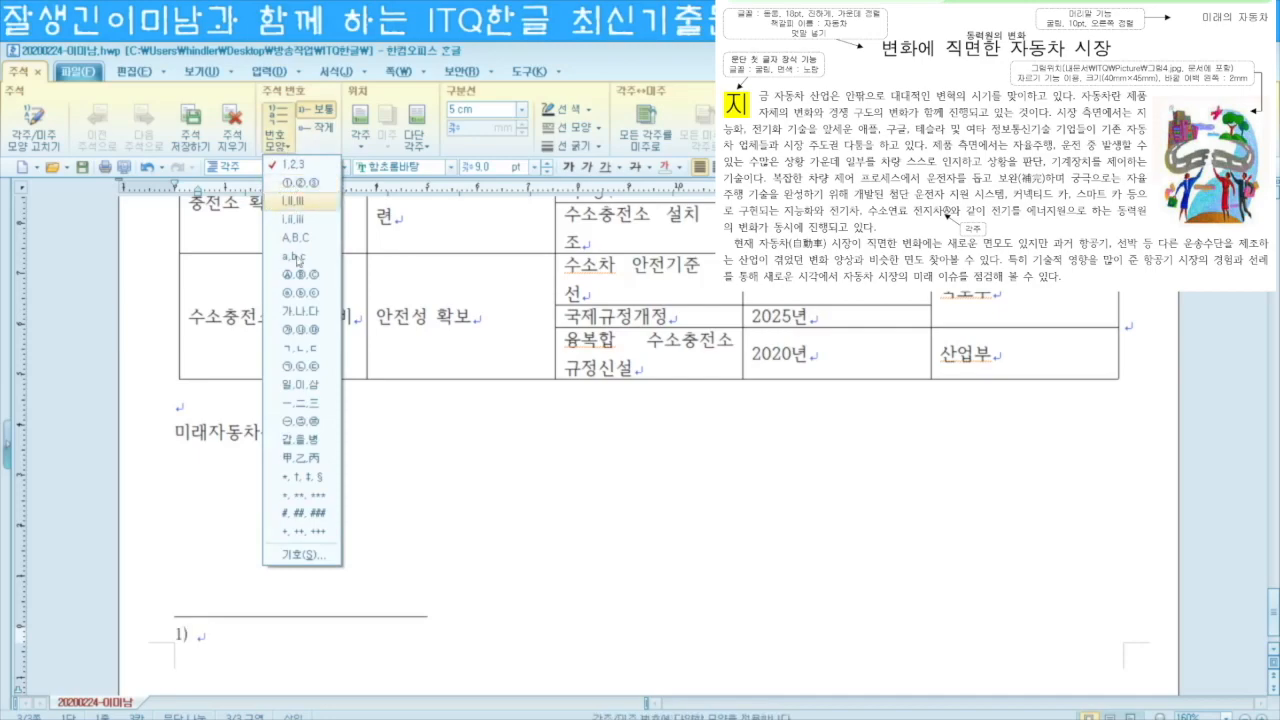
{"action": "left_click", "coordinate": [302, 555]}
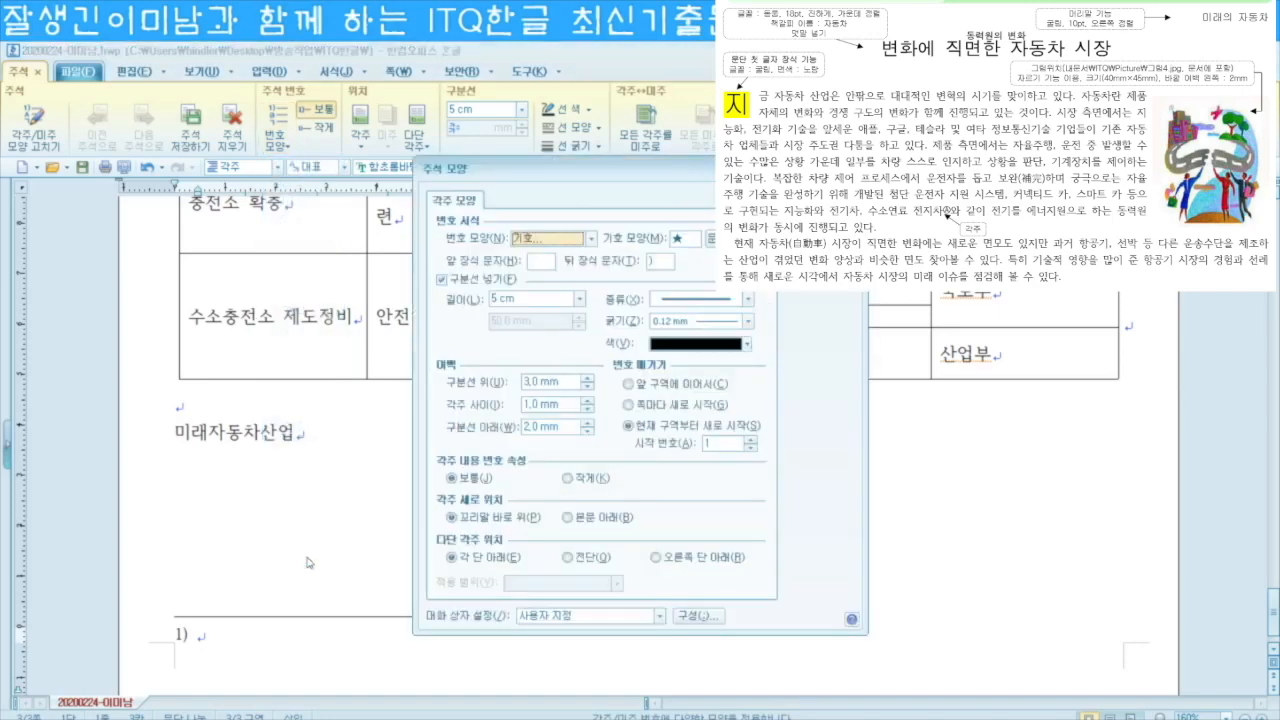
{"action": "left_click", "coordinate": [592, 240]}
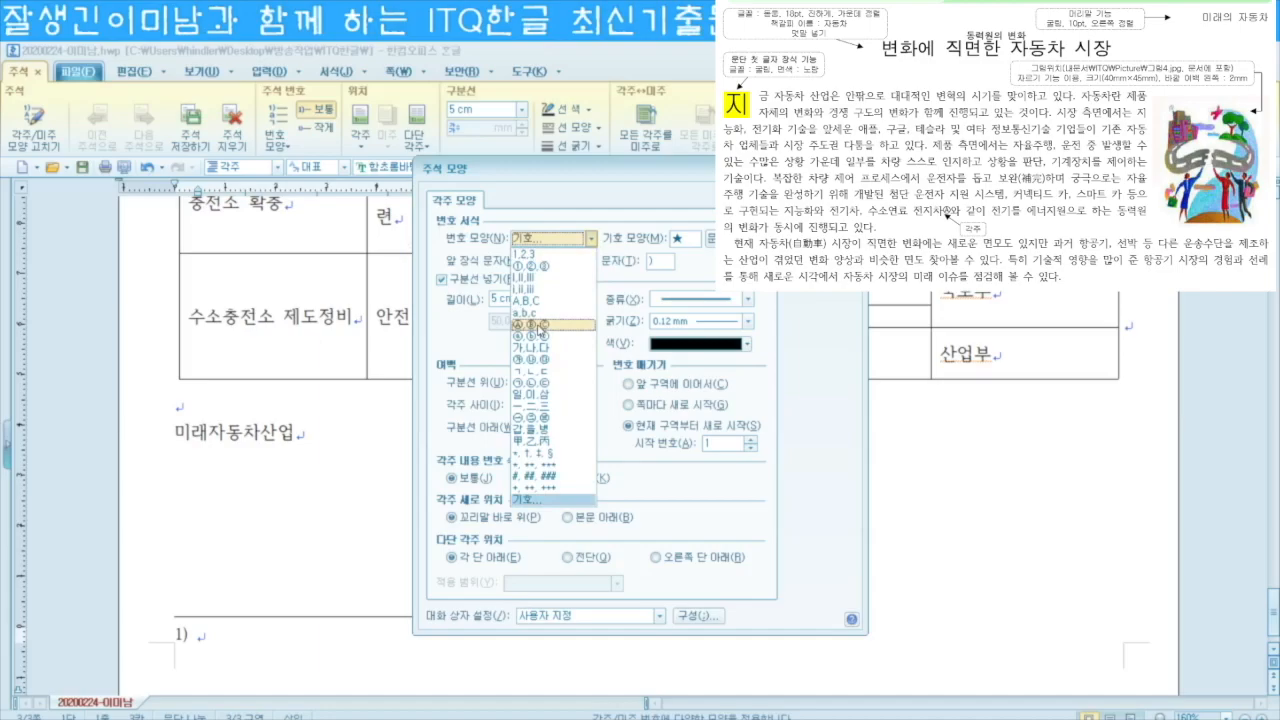
{"action": "left_click", "coordinate": [540, 325]}
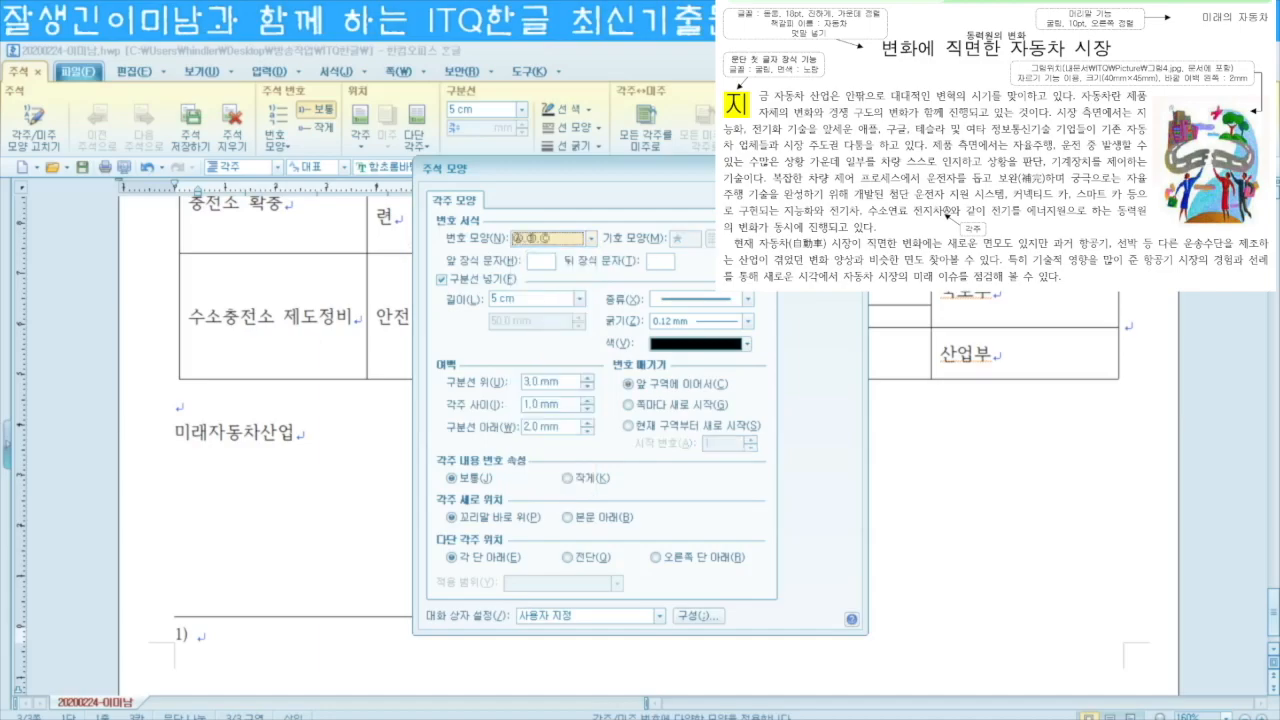
{"action": "key", "text": "Return"}
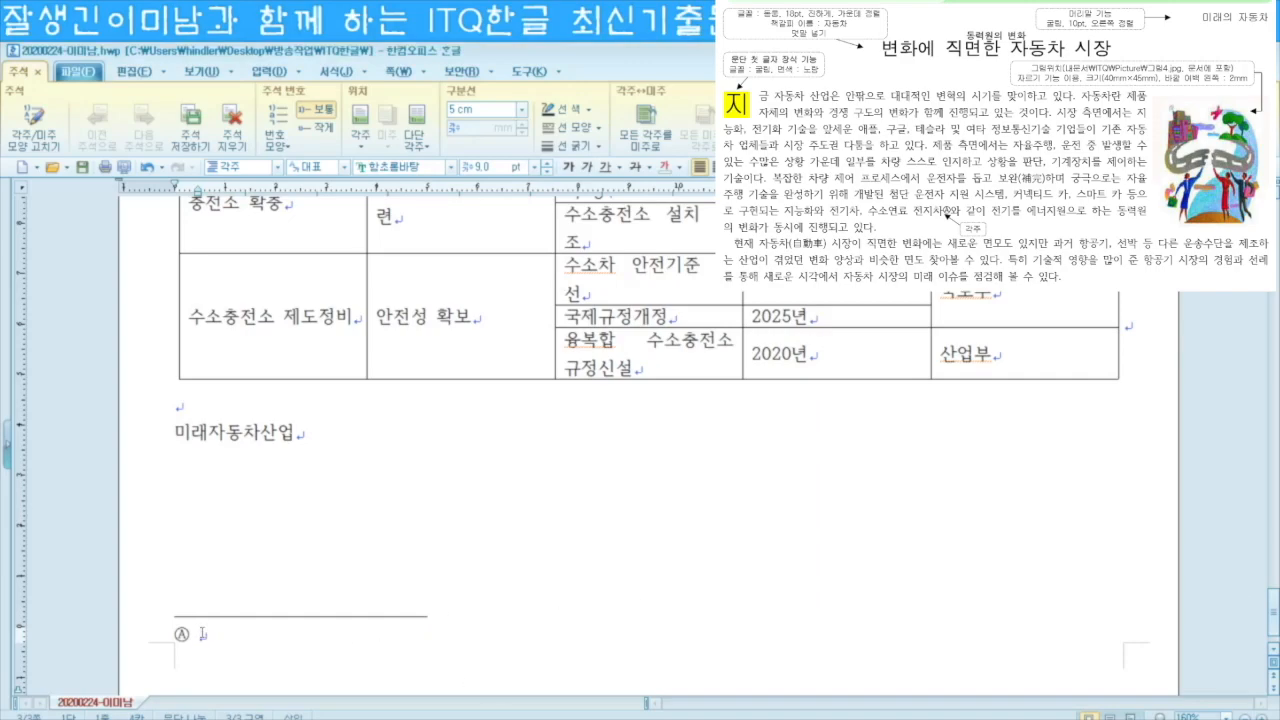
Step: Write the footnote text about a car whose motor runs on hydrogen-oxygen electricity
{"action": "type", "text": "수소와 공기"}
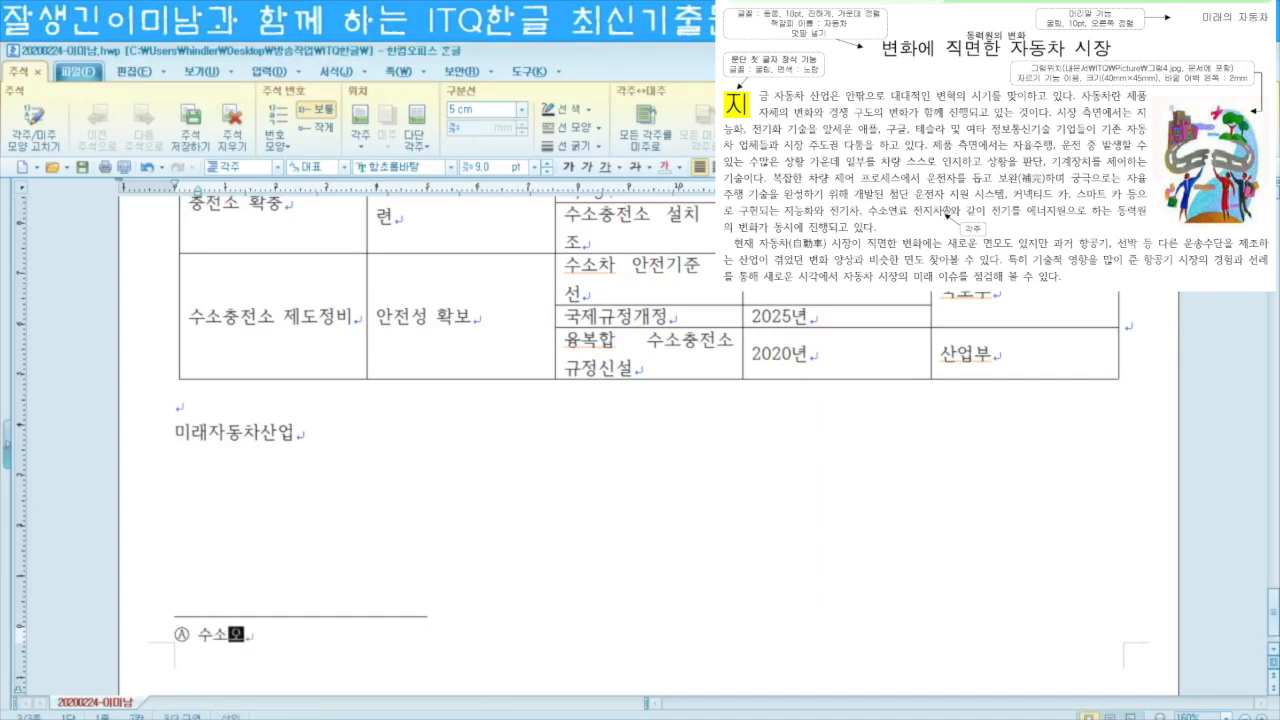
{"action": "type", "text": " 중의 "}
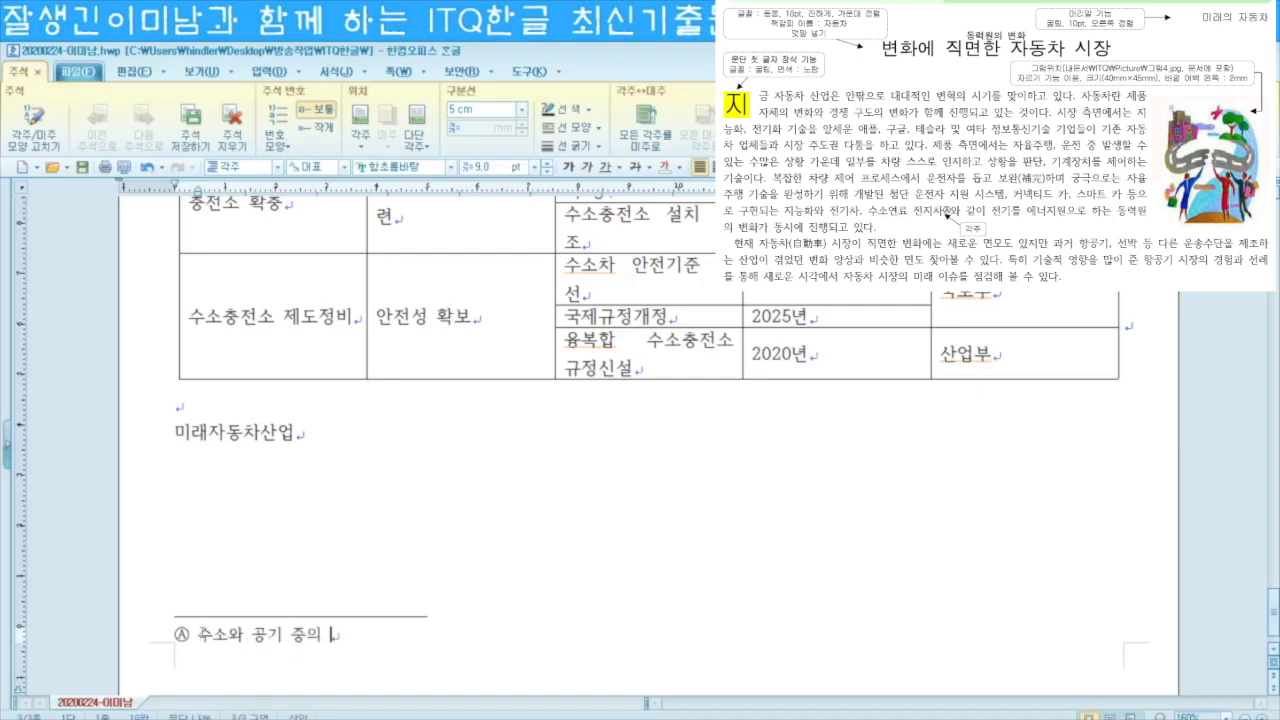
{"action": "type", "text": "산소를 바ㄴ응시켜 ㅇ"}
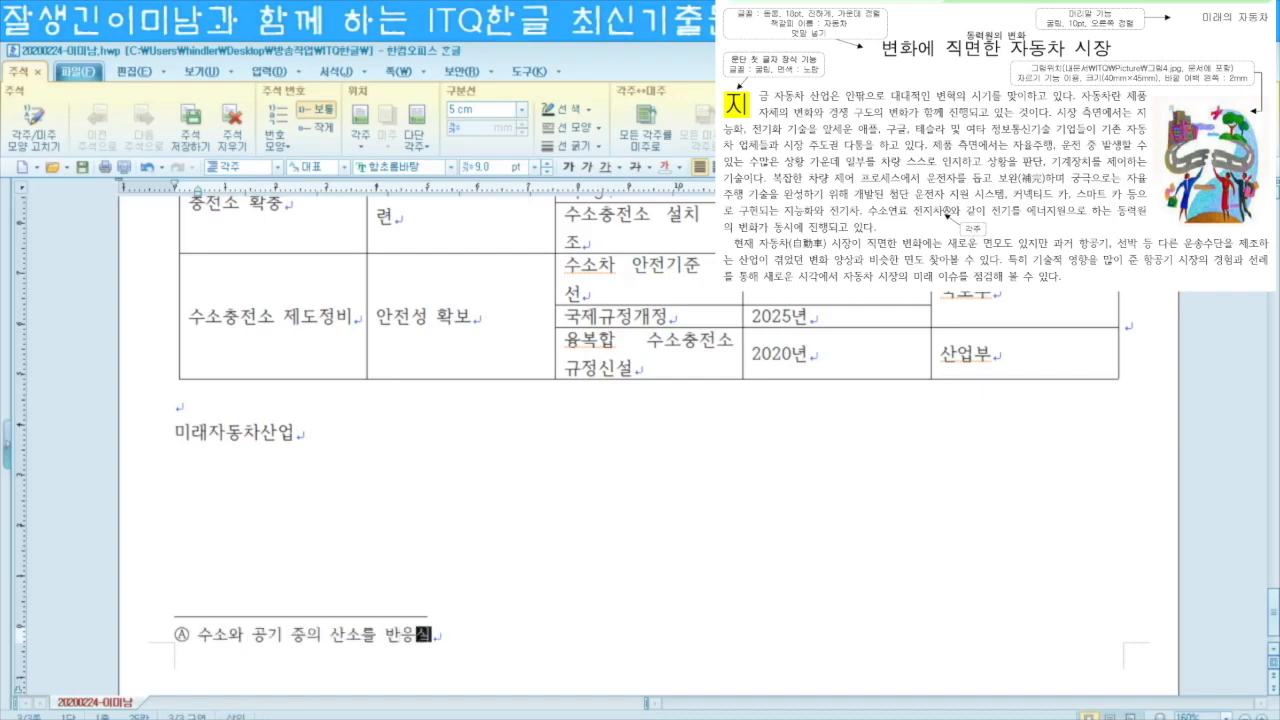
{"action": "type", "text": "ㅓㄷ은 "}
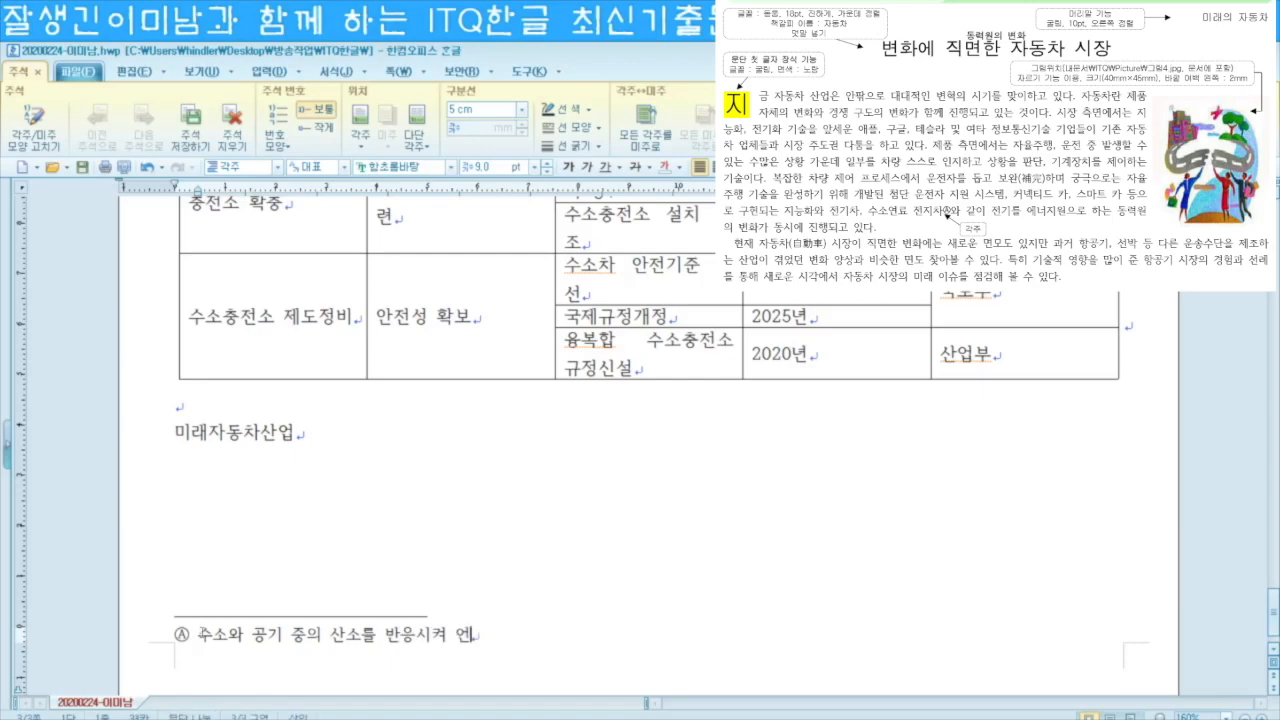
{"action": "type", "text": "전기로 모터르"}
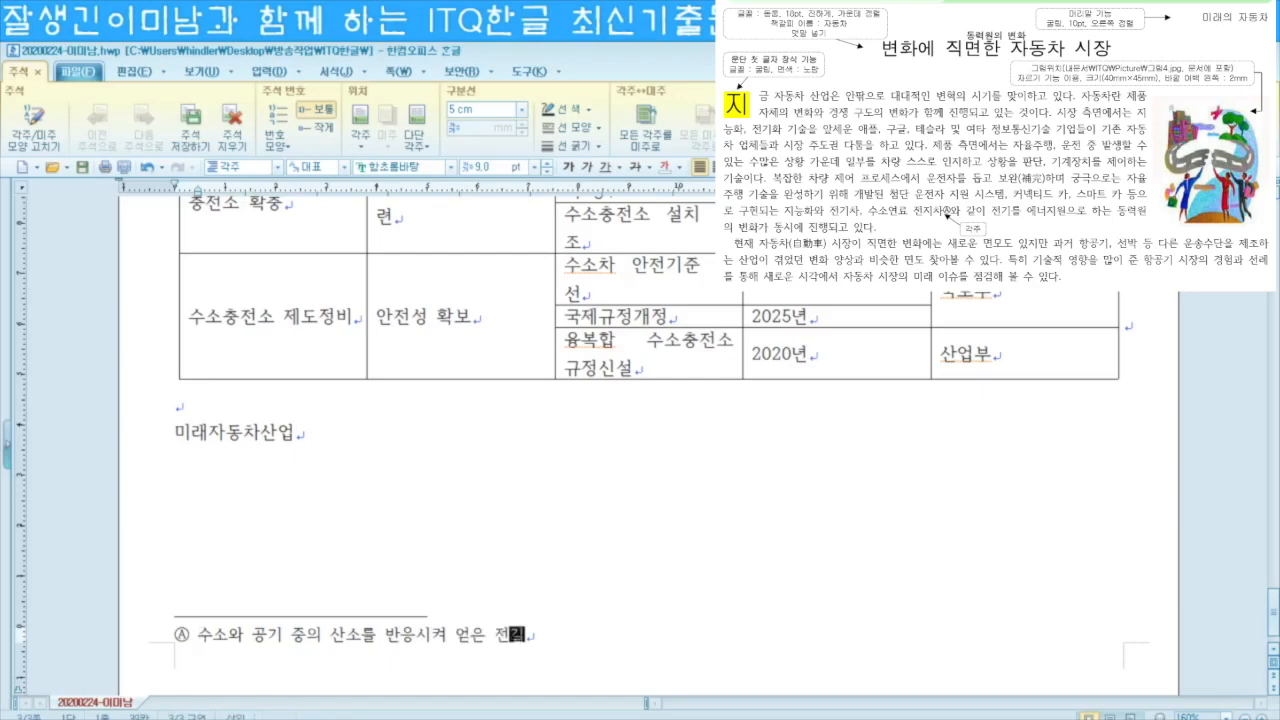
{"action": "type", "text": "ㄹ 구동하는 방식ㅇ"}
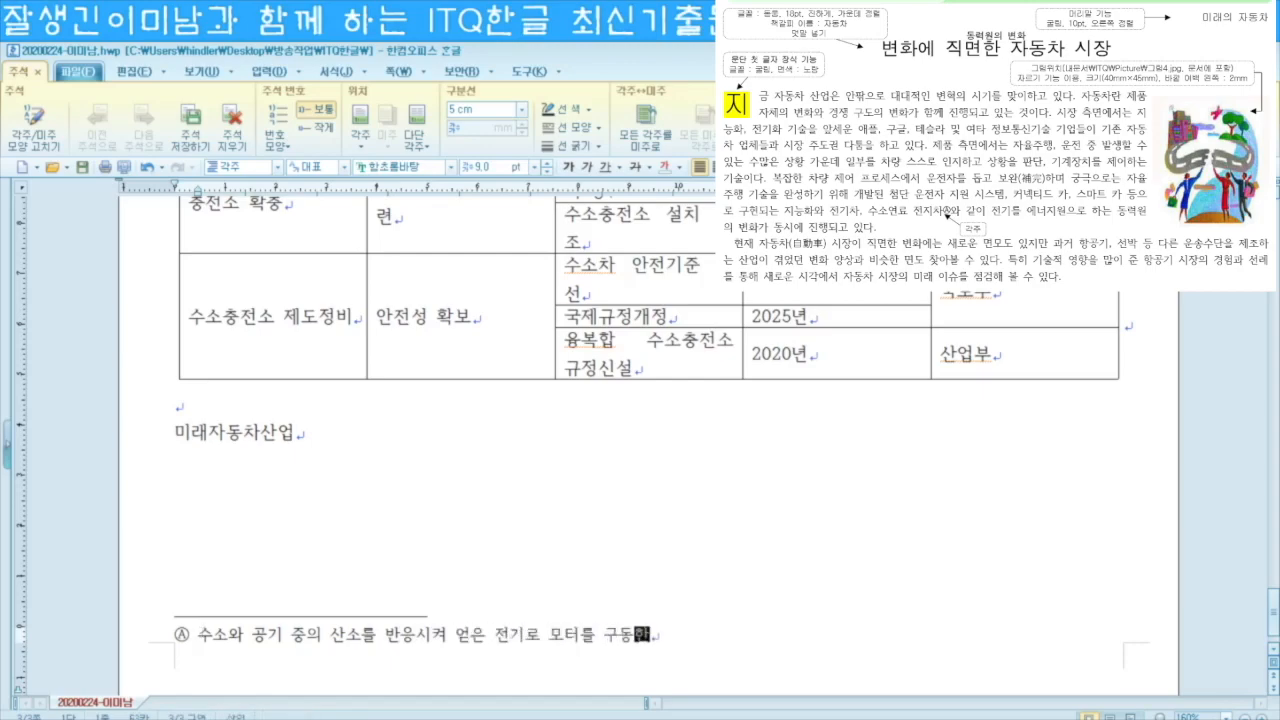
{"action": "type", "text": "ㅢ 자동차"}
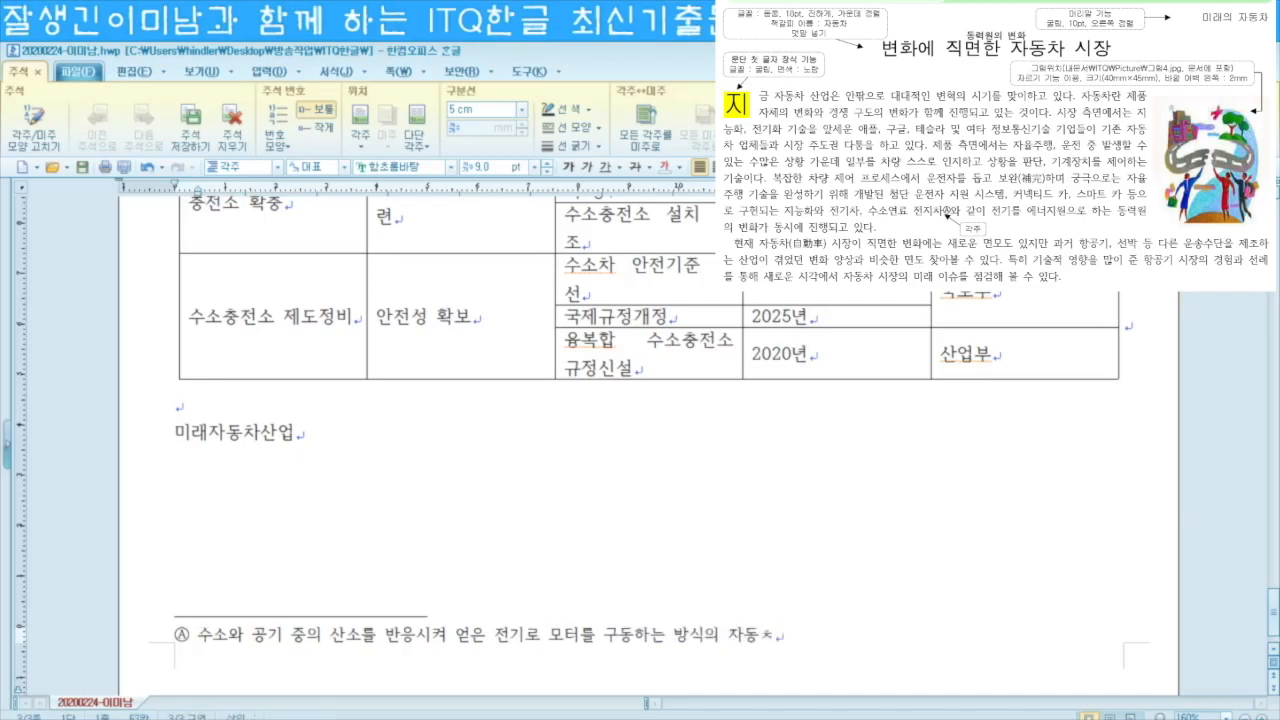
{"action": "key", "text": "shift+Escape"}
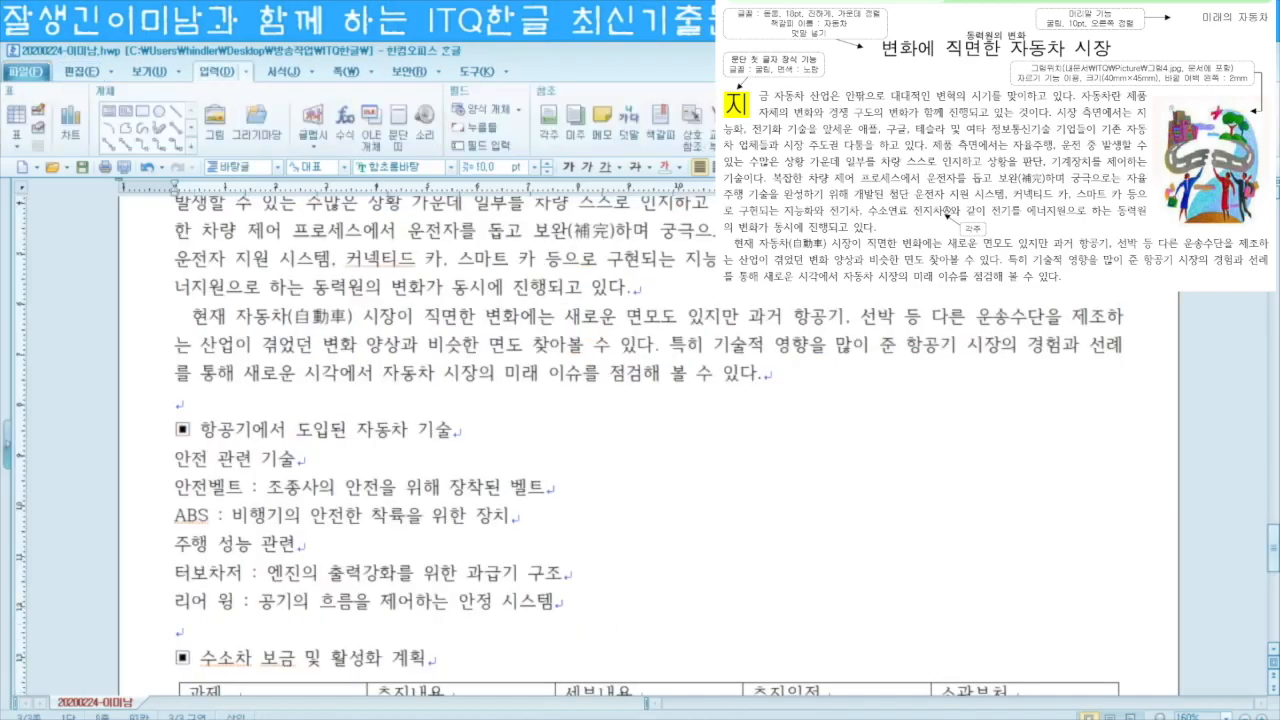
{"action": "scroll", "coordinate": [679, 550], "scroll_direction": "up", "scroll_amount": 3}
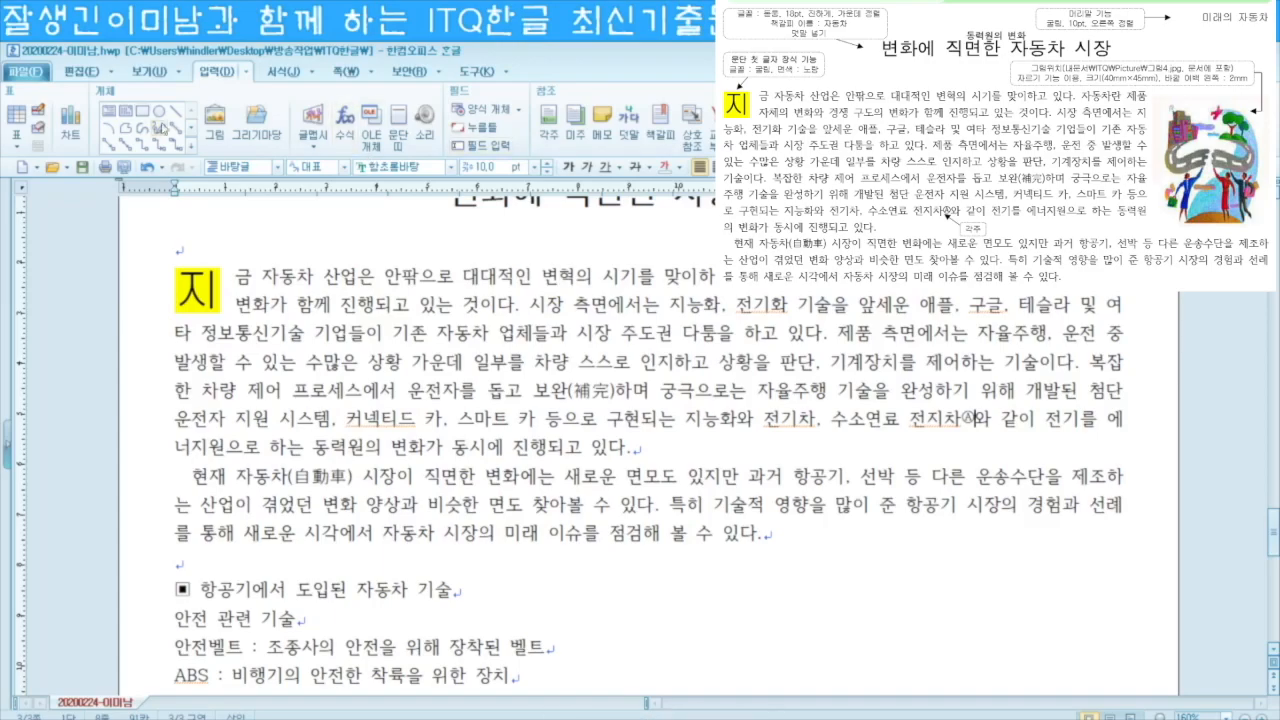
Step: Insert picture 그림4 inside the first paragraph
{"action": "left_click", "coordinate": [216, 120]}
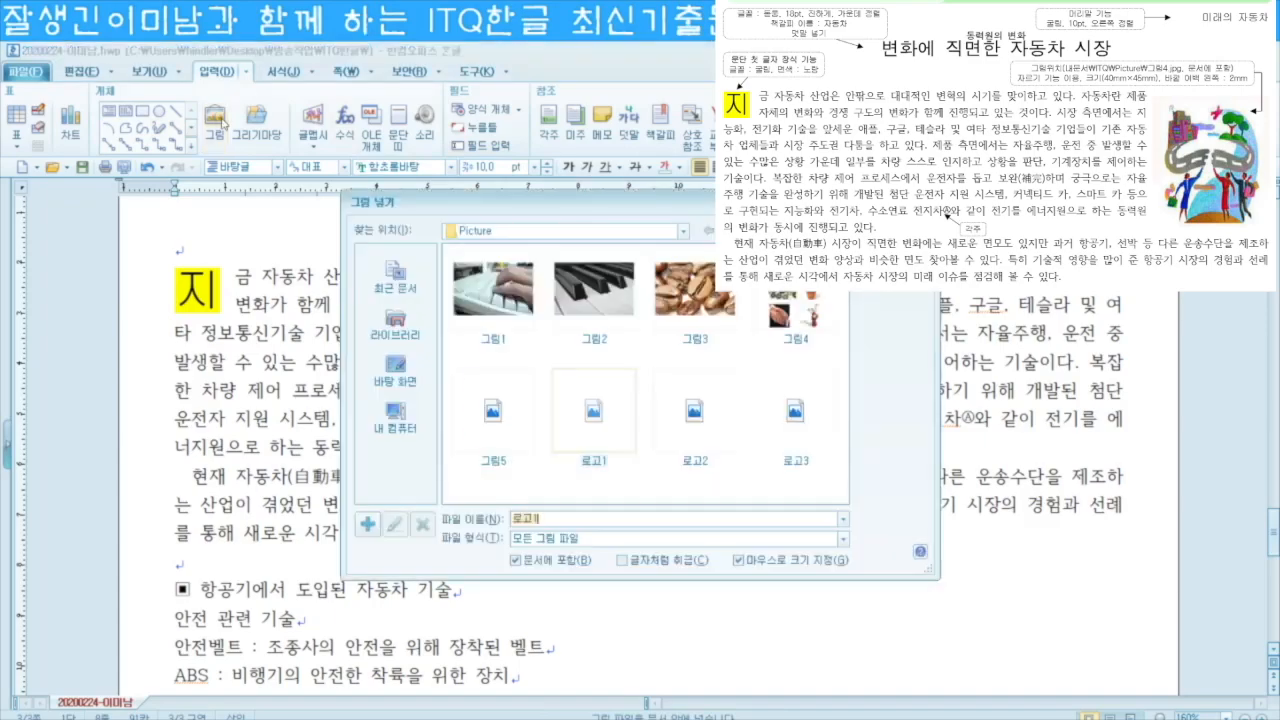
{"action": "left_click", "coordinate": [793, 305]}
{"action": "left_click", "coordinate": [893, 231]}
{"action": "left_click_drag", "start_coordinate": [665, 323], "coordinate": [918, 652]}
Step: Crop the picture down to the top-right road clip-art
{"action": "left_click", "coordinate": [735, 120]}
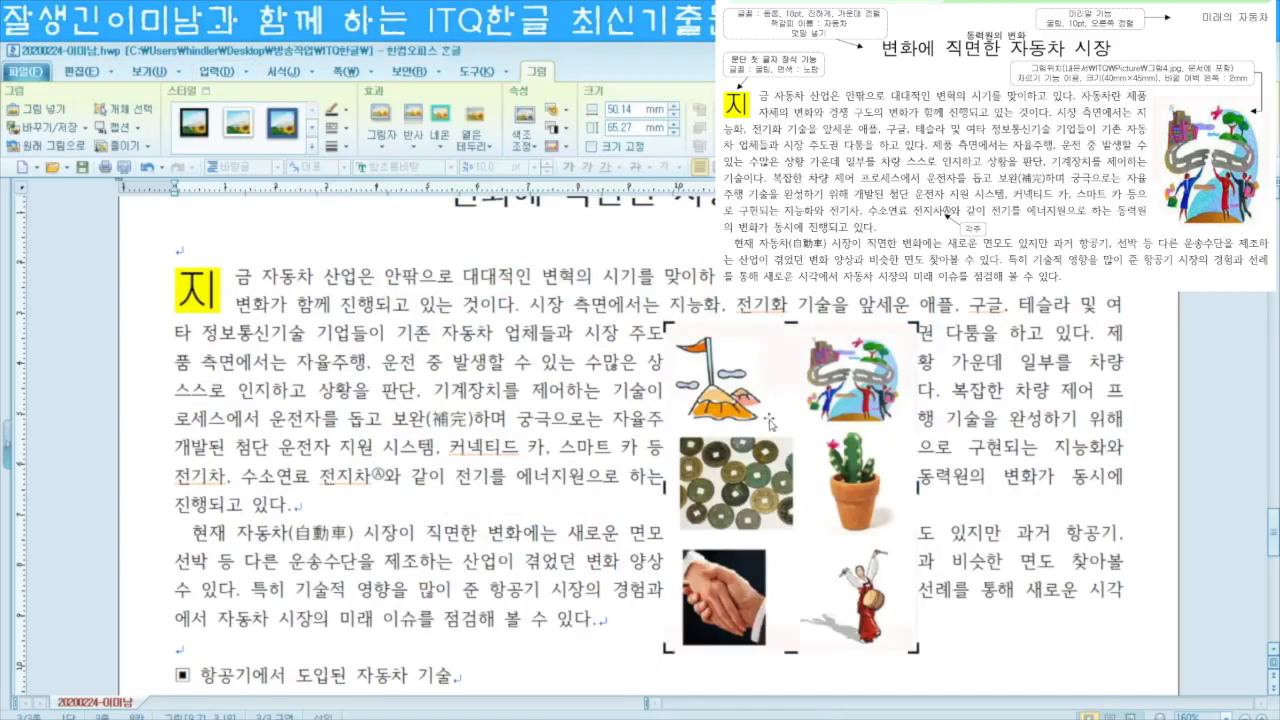
{"action": "left_click_drag", "start_coordinate": [665, 650], "coordinate": [795, 432]}
{"action": "left_click_drag", "start_coordinate": [921, 375], "coordinate": [910, 377]}
{"action": "left_click", "coordinate": [735, 120]}
Step: Set the picture to 40 × 45 mm and lock its size
{"action": "double_click", "coordinate": [872, 350]}
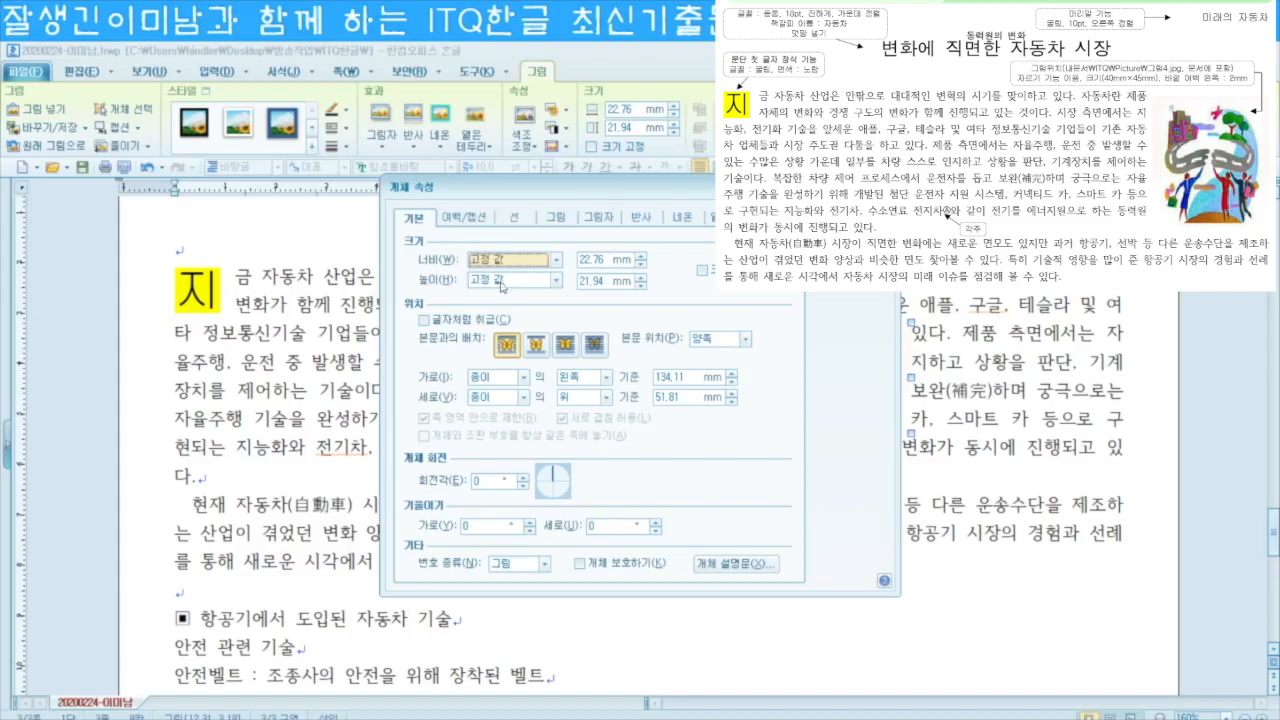
{"action": "left_click", "coordinate": [600, 258]}
{"action": "double_click", "coordinate": [600, 258]}
{"action": "type", "text": "40"}
{"action": "key", "text": "Tab"}
{"action": "type", "text": "45"}
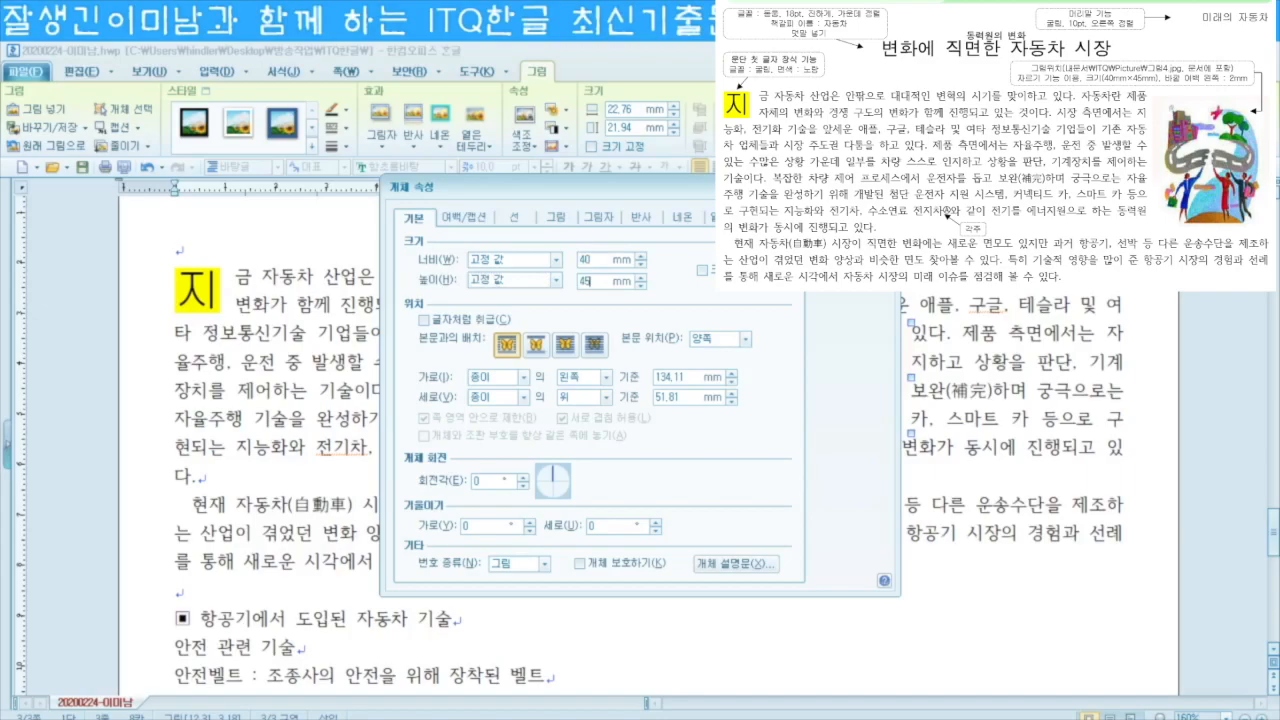
{"action": "left_click", "coordinate": [703, 269]}
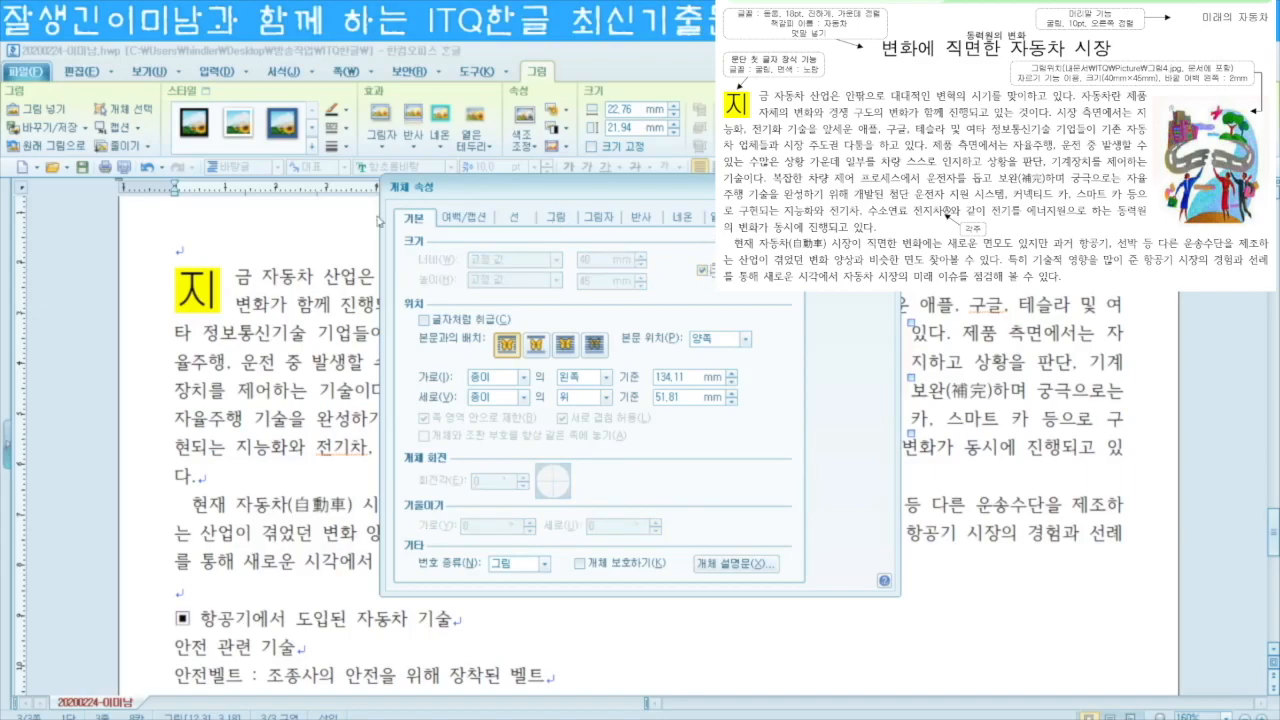
Step: Give the picture a 3 mm left margin and move it to the paragraph's right edge
{"action": "left_click", "coordinate": [463, 217]}
{"action": "type", "text": "3"}
{"action": "key", "text": "Return"}
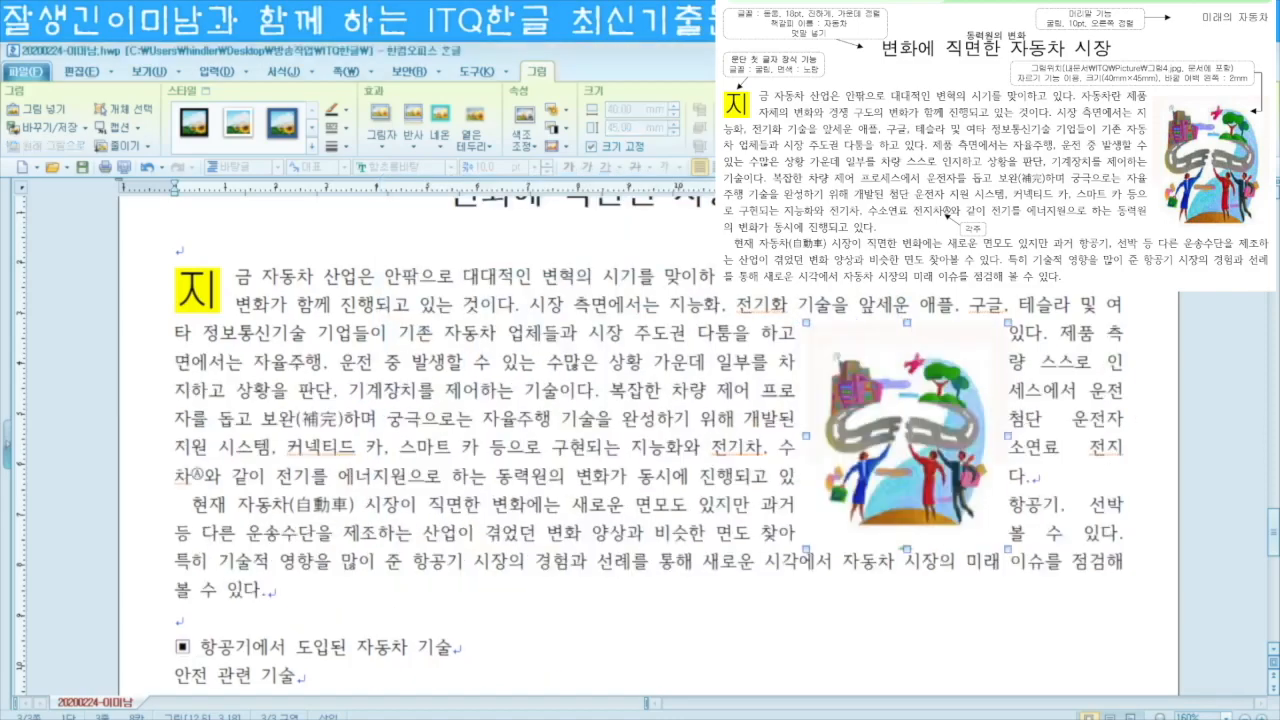
{"action": "left_click_drag", "start_coordinate": [1043, 370], "coordinate": [1044, 371]}
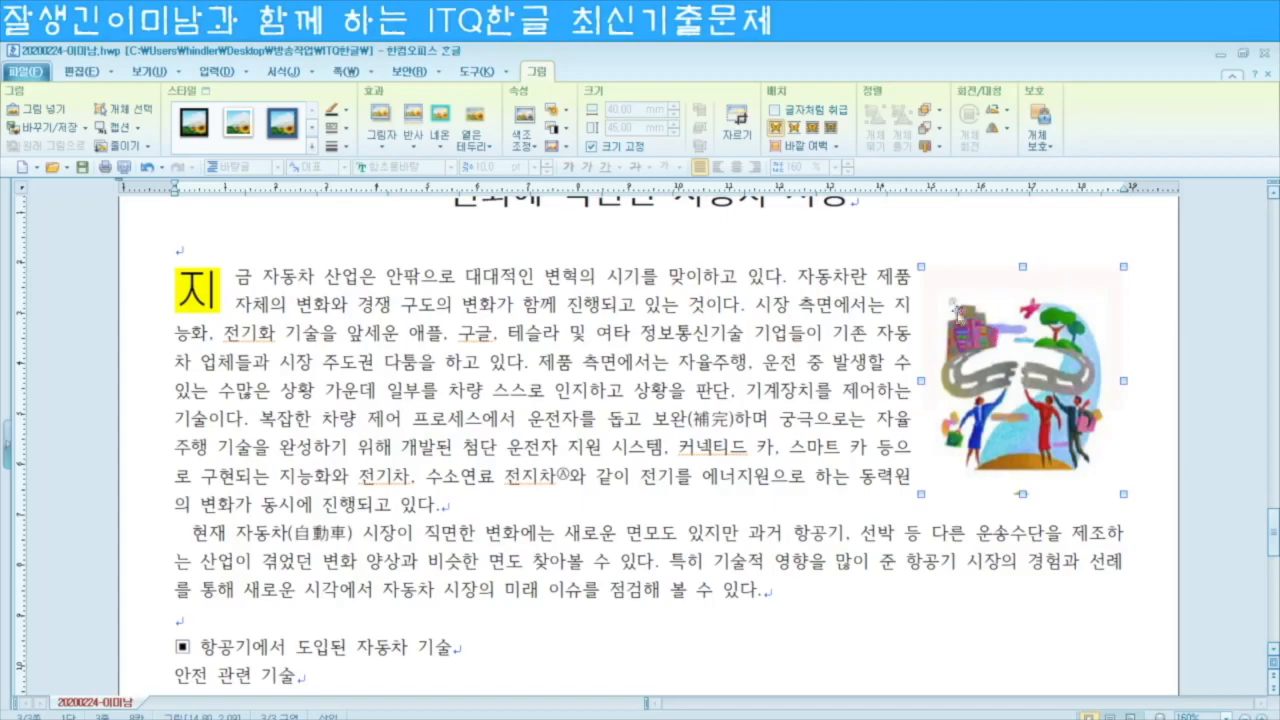
Step: Nudge the road picture left and right with arrow keys until the paragraph wraps neatly
{"action": "key", "text": "Left"}
{"action": "key", "text": "Left"}
{"action": "key", "text": "Left"}
{"action": "key", "text": "Left"}
{"action": "key", "text": "Left"}
{"action": "key", "text": "Left"}
{"action": "key", "text": "Left"}
{"action": "key", "text": "Left"}
{"action": "key", "text": "Left"}
{"action": "key", "text": "Left"}
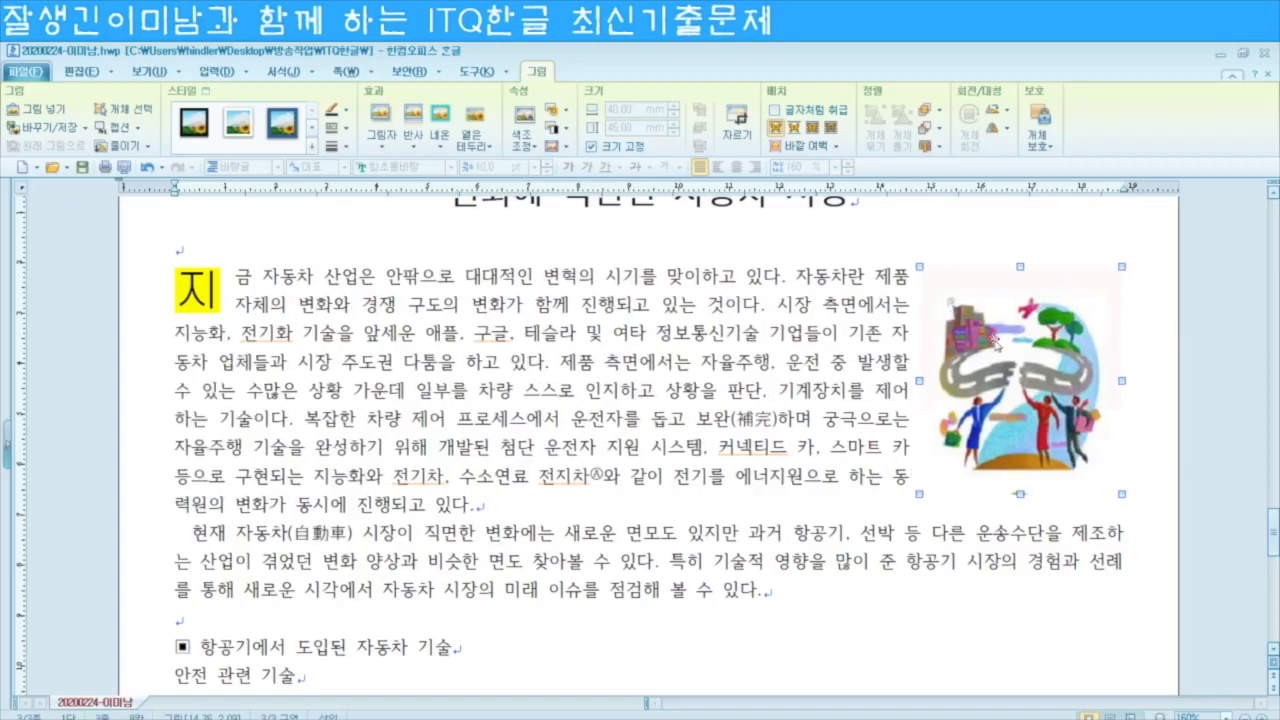
{"action": "key", "text": "Left"}
{"action": "key", "text": "Left"}
{"action": "key", "text": "Left"}
{"action": "key", "text": "Left"}
{"action": "key", "text": "Left"}
{"action": "key", "text": "Left"}
{"action": "key", "text": "Left"}
{"action": "key", "text": "Left"}
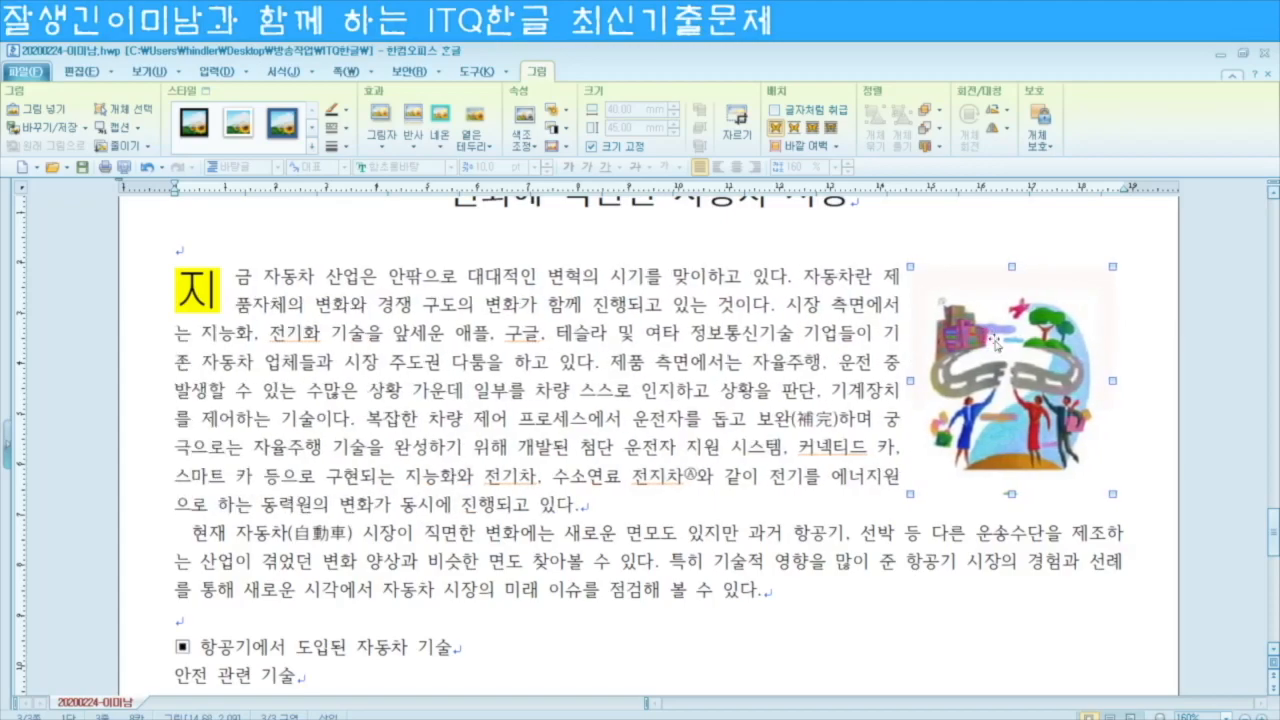
{"action": "key", "text": "Right"}
{"action": "key", "text": "Right"}
{"action": "key", "text": "Right"}
{"action": "key", "text": "Right"}
{"action": "key", "text": "Right"}
{"action": "key", "text": "Right"}
{"action": "key", "text": "Right"}
{"action": "key", "text": "Right"}
{"action": "key", "text": "Right"}
{"action": "key", "text": "Right"}
{"action": "key", "text": "Right"}
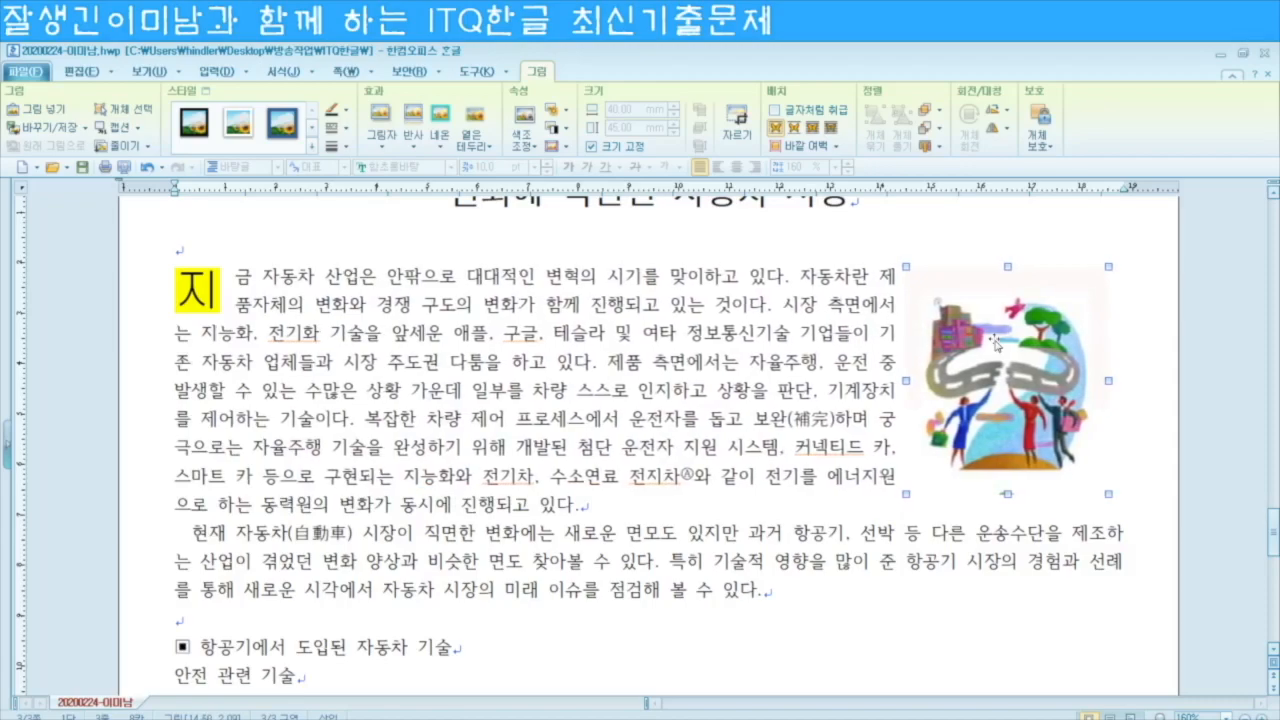
{"action": "key", "text": "Right"}
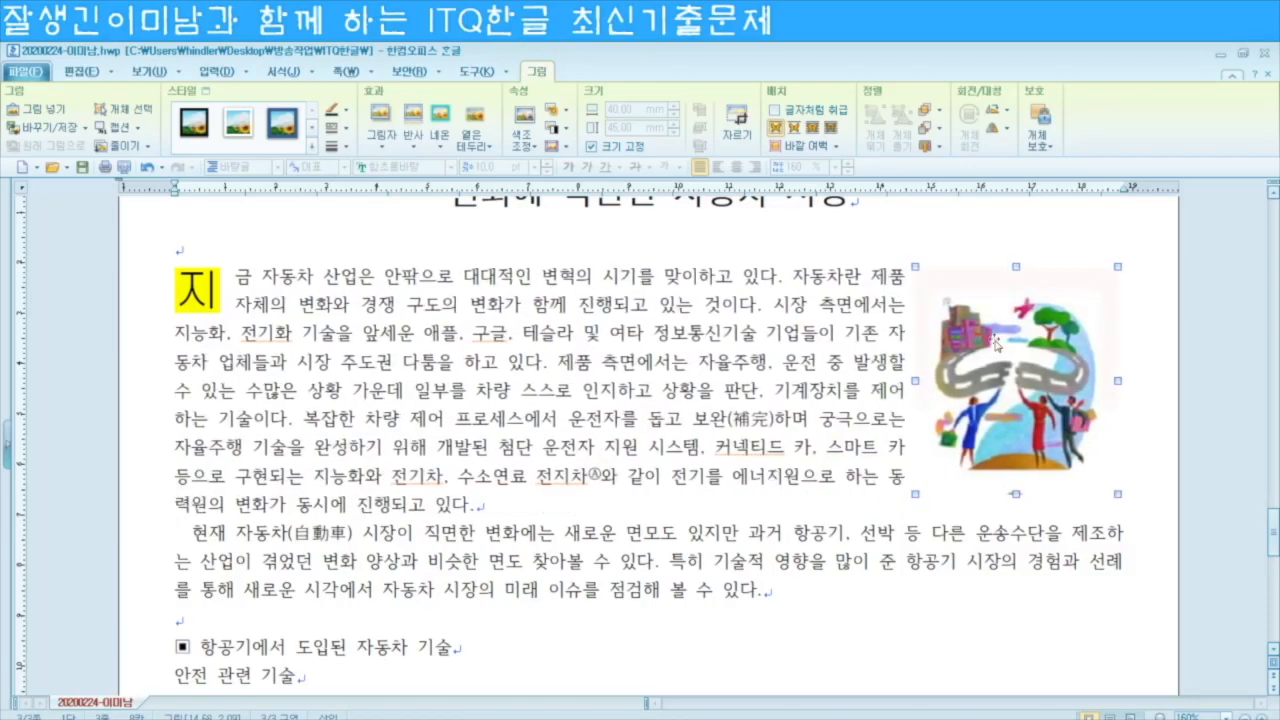
{"action": "key", "text": "Right"}
{"action": "key", "text": "Right"}
{"action": "key", "text": "Right"}
{"action": "key", "text": "Right"}
{"action": "key", "text": "Right"}
{"action": "key", "text": "Right"}
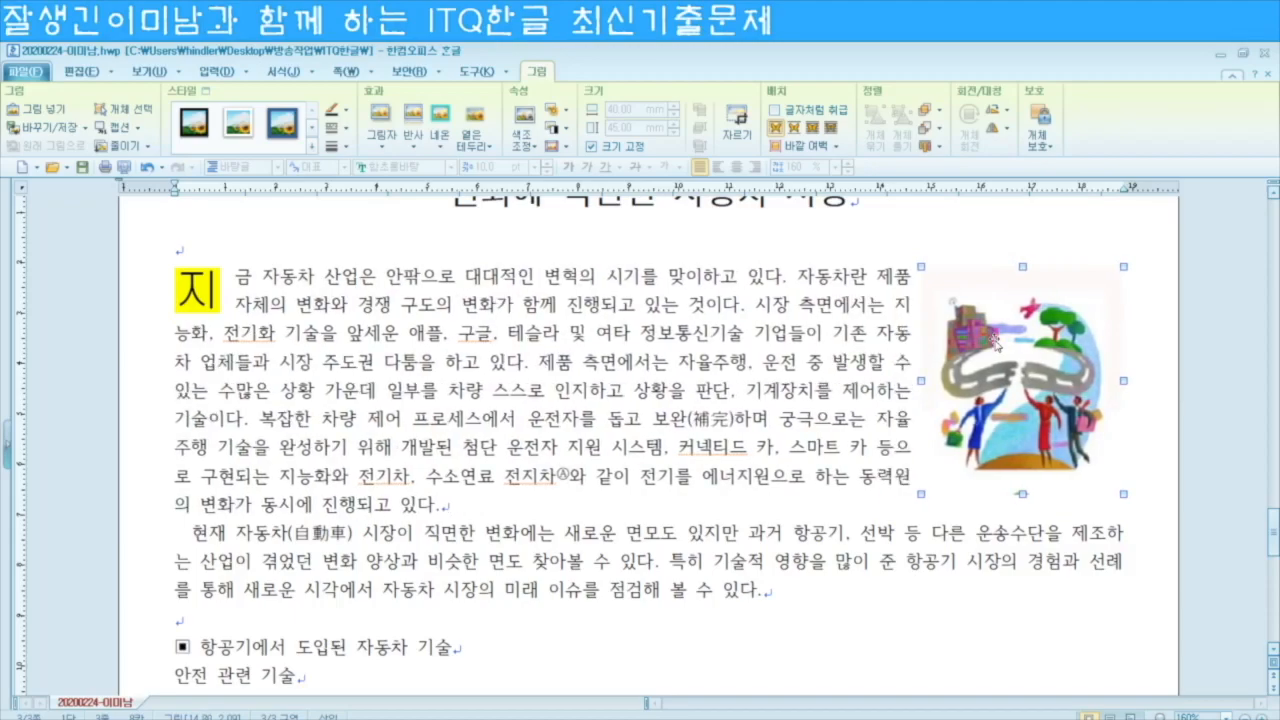
{"action": "key", "text": "Right"}
{"action": "key", "text": "Right"}
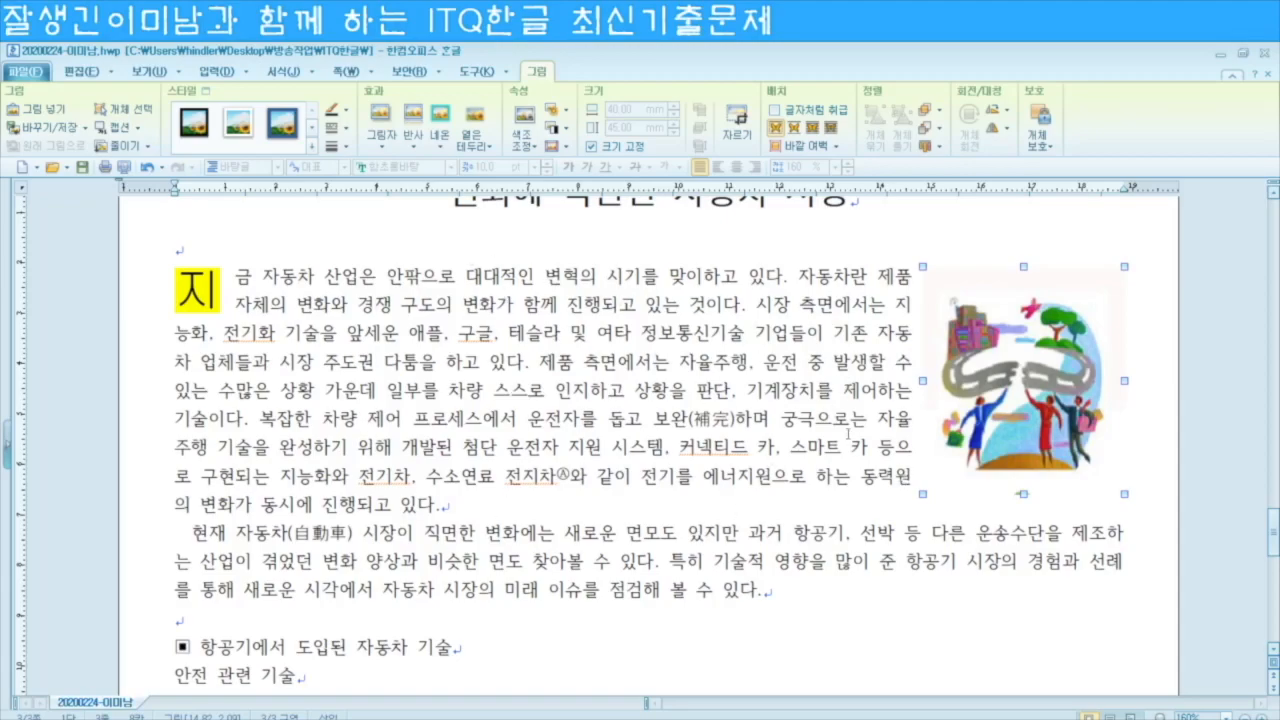
{"action": "scroll", "coordinate": [784, 428], "scroll_direction": "down", "scroll_amount": 1}
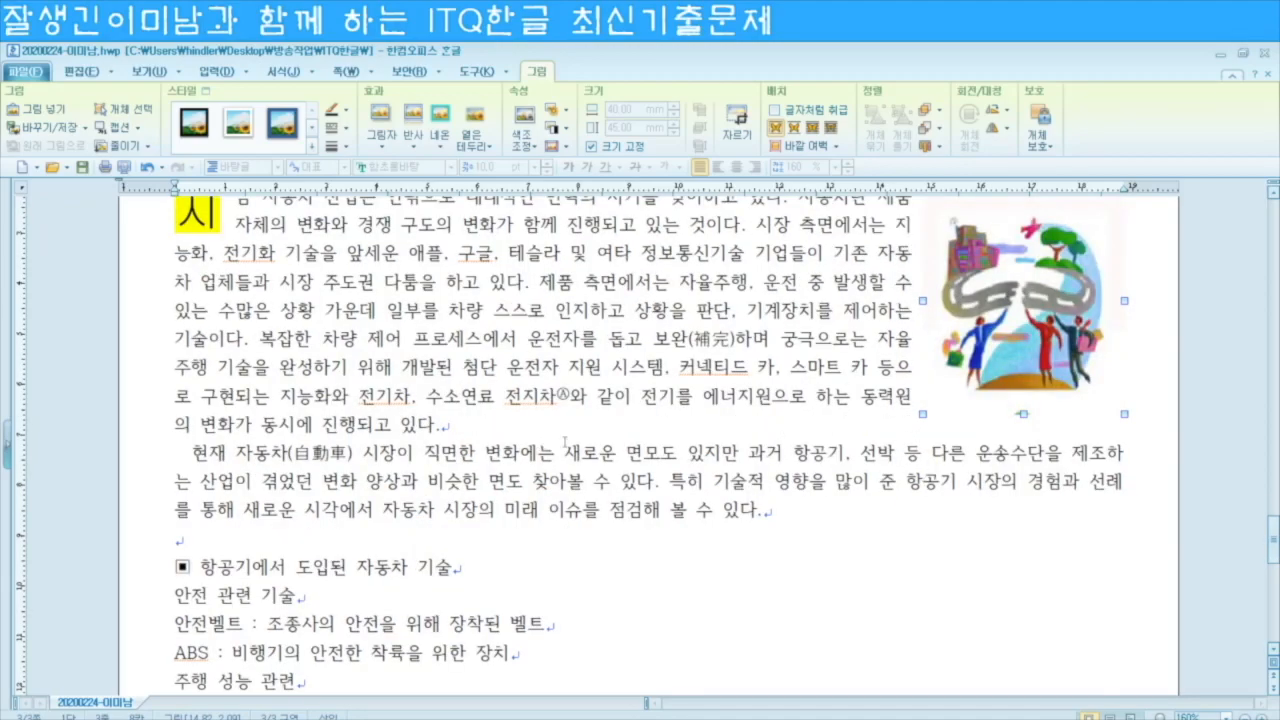
{"action": "scroll", "coordinate": [460, 562], "scroll_direction": "down", "scroll_amount": 3}
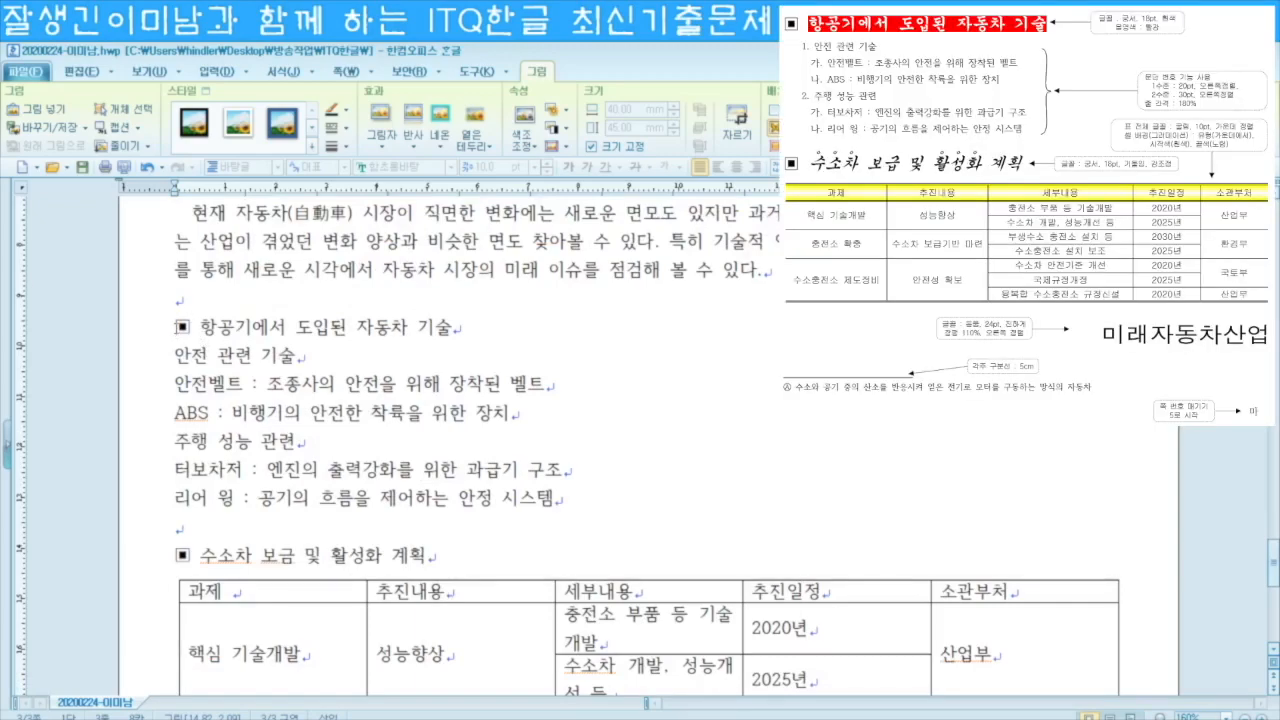
Step: Set the 항공기에서 도입된 자동차 기술 heading in 궁서 at 18 pt
{"action": "left_click_drag", "start_coordinate": [178, 327], "coordinate": [451, 328]}
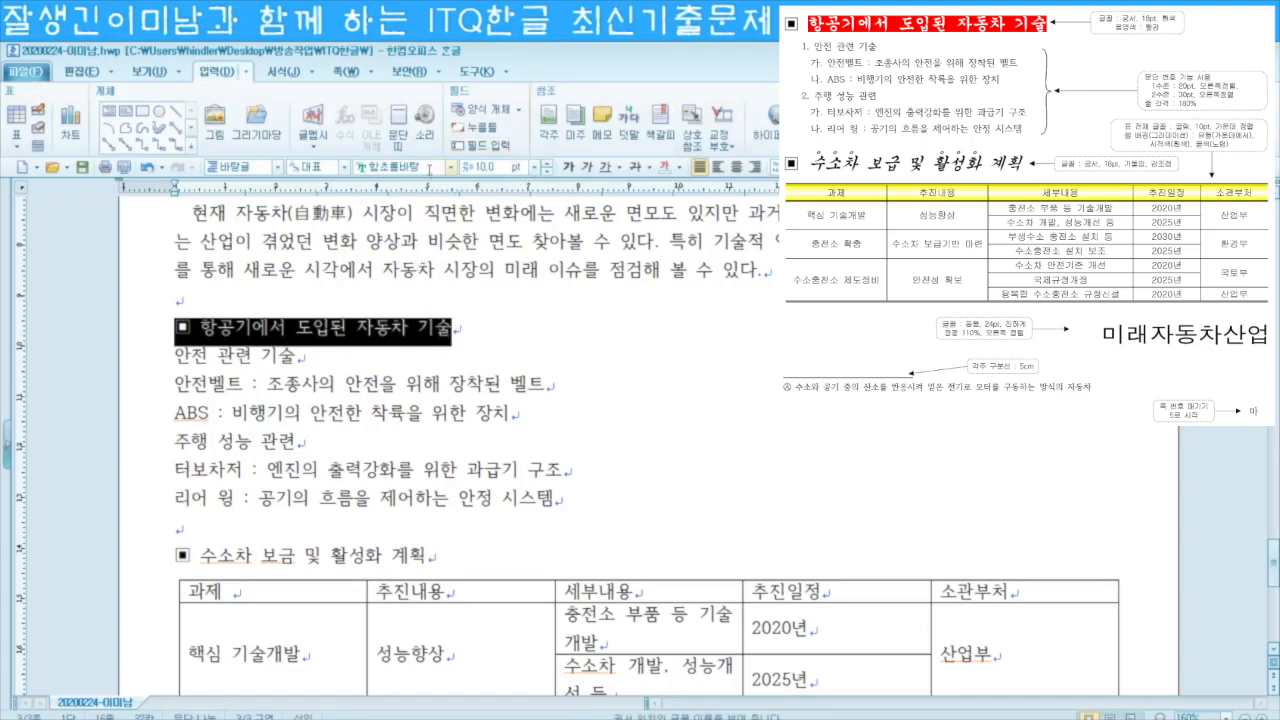
{"action": "left_click", "coordinate": [412, 165]}
{"action": "type", "text": "궁서"}
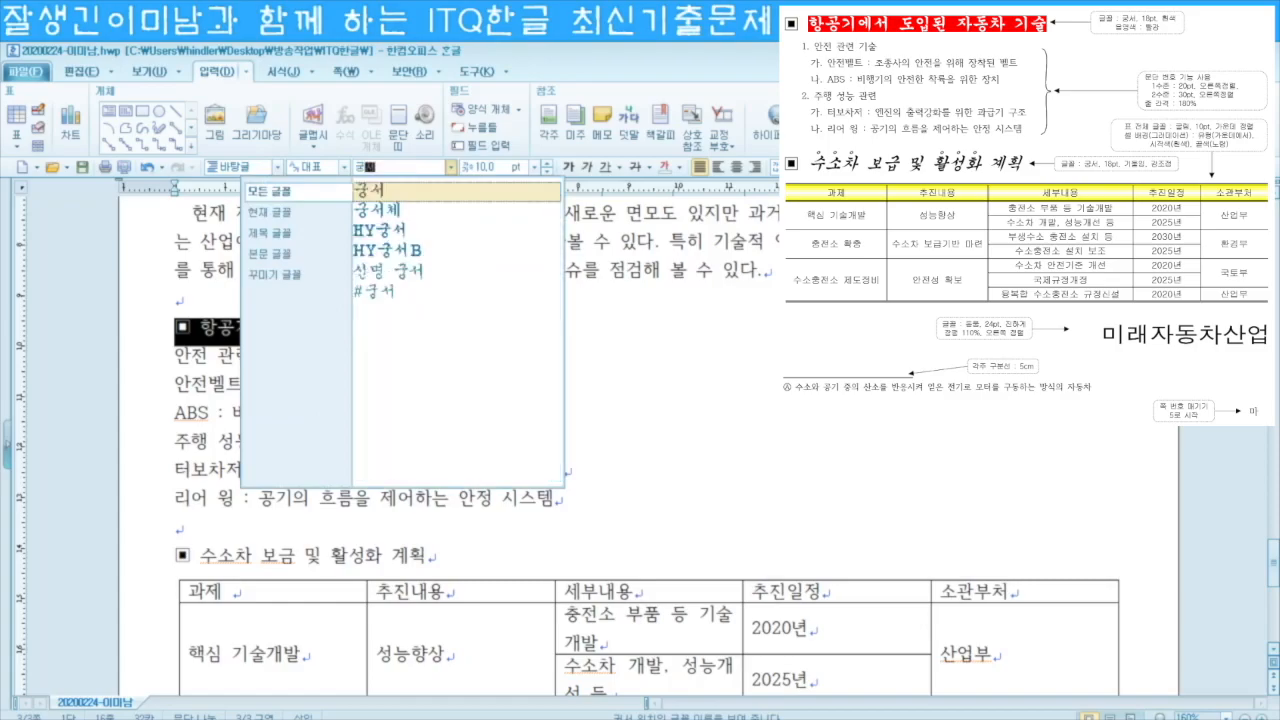
{"action": "key", "text": "Return"}
{"action": "key", "text": "alt+shift+e"}
{"action": "key", "text": "alt+shift+e"}
{"action": "key", "text": "alt+shift+e"}
{"action": "key", "text": "alt+shift+e"}
{"action": "key", "text": "alt+shift+e"}
{"action": "key", "text": "alt+shift+e"}
{"action": "key", "text": "alt+shift+e"}
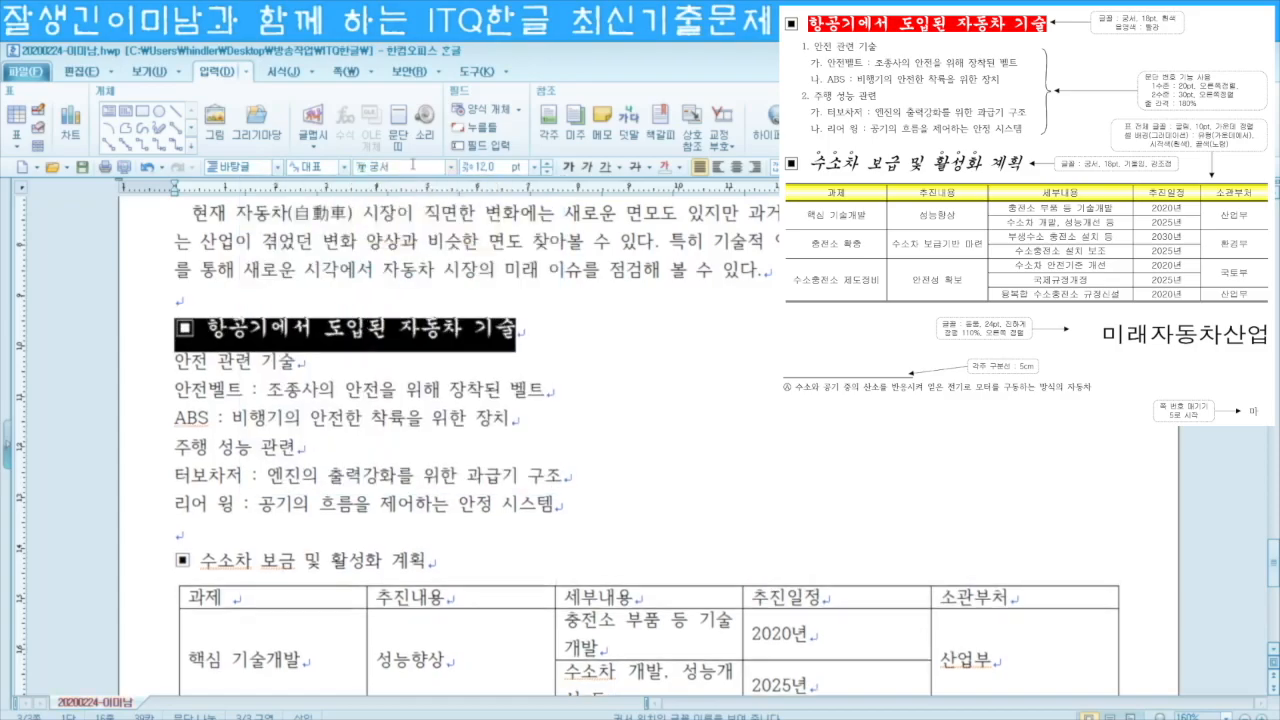
{"action": "key", "text": "alt+shift+e"}
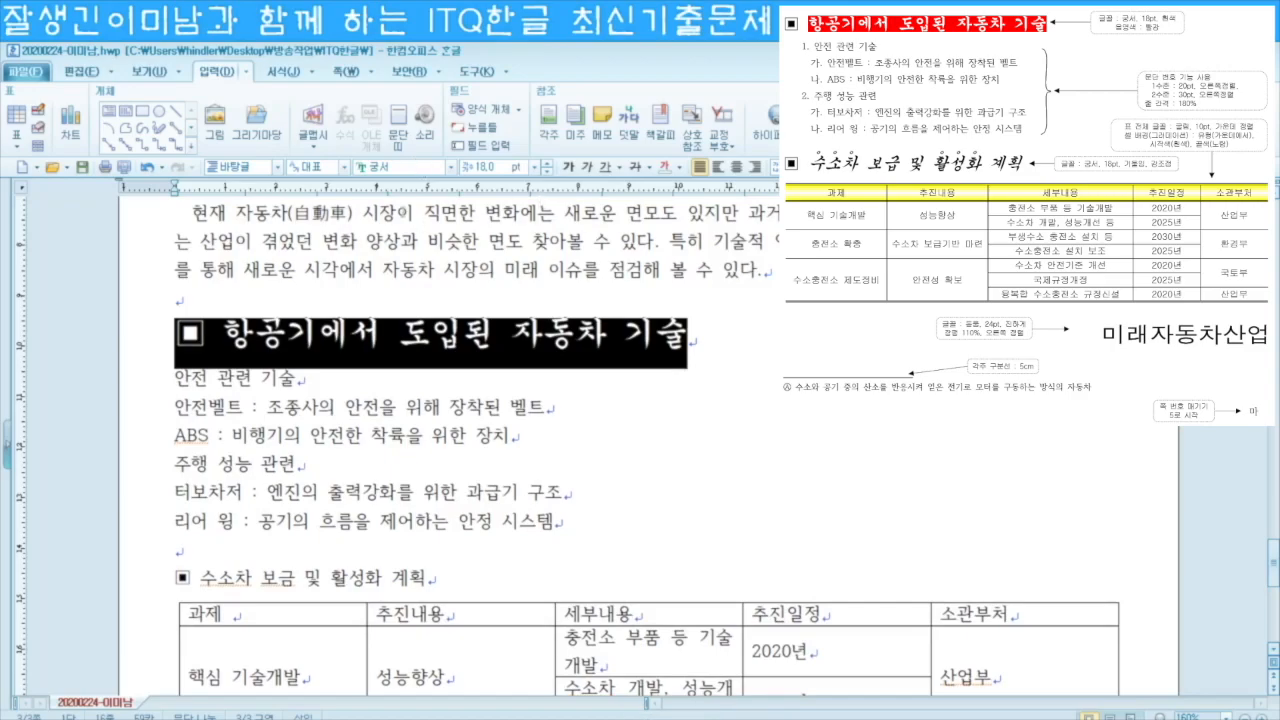
{"action": "left_click", "coordinate": [300, 340]}
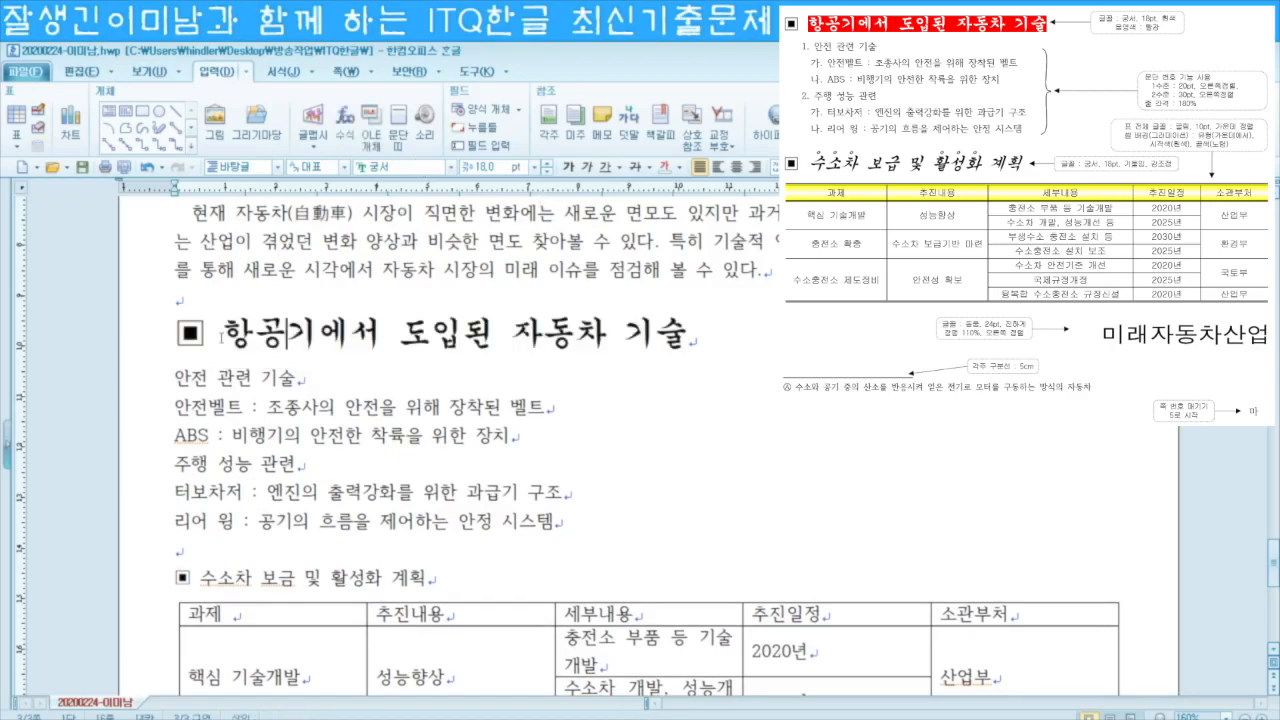
Step: Give the heading text, minus its square bullet, white colour on red shading
{"action": "left_click_drag", "start_coordinate": [222, 340], "coordinate": [688, 345]}
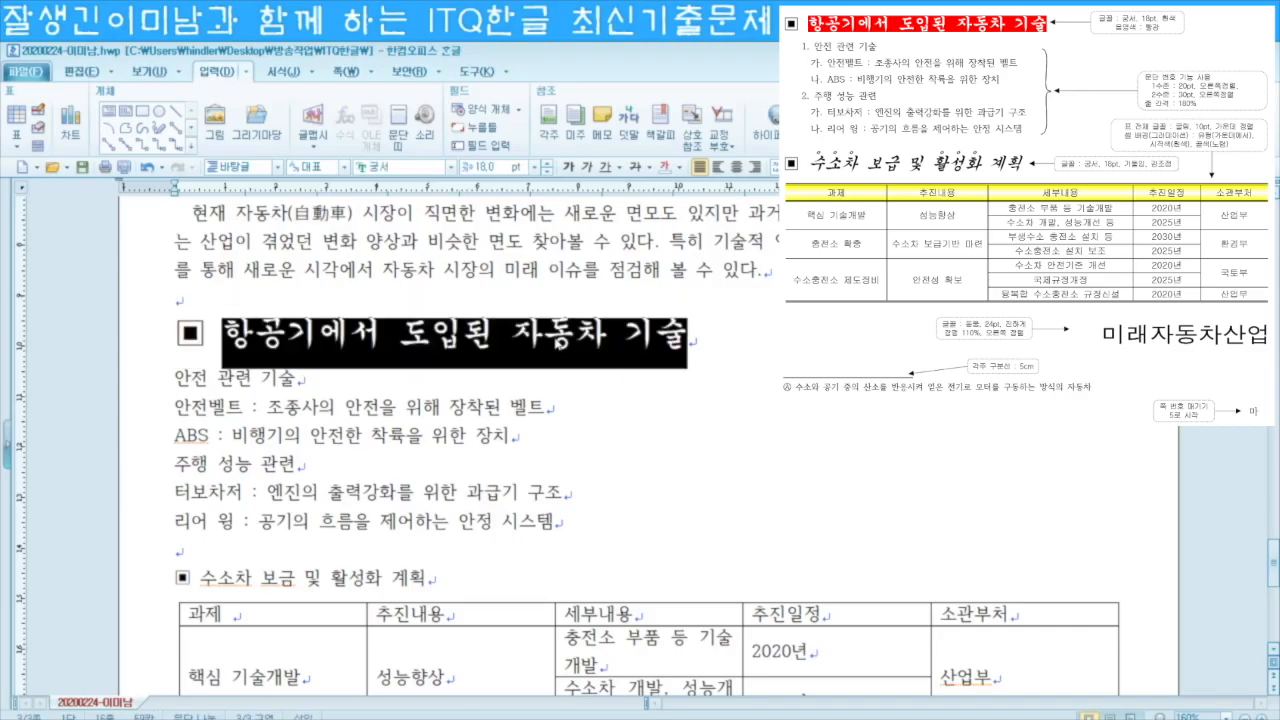
{"action": "right_click", "coordinate": [555, 339]}
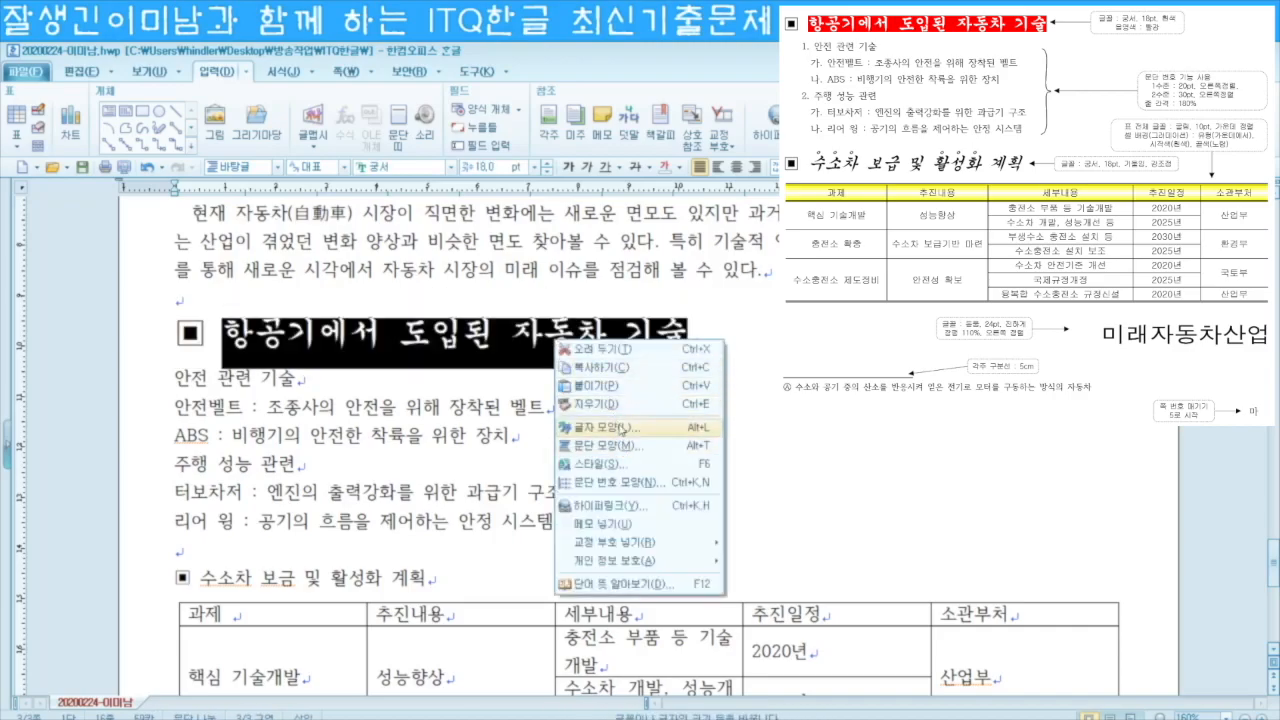
{"action": "left_click", "coordinate": [622, 427]}
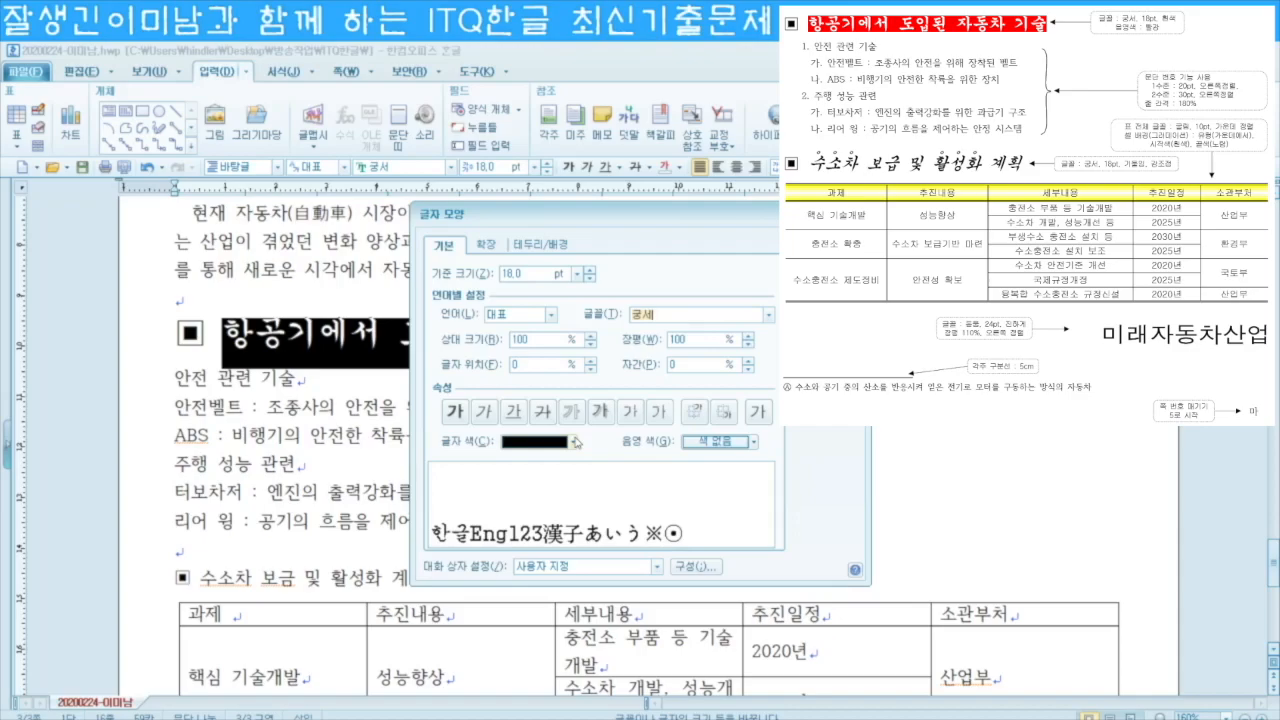
{"action": "left_click", "coordinate": [574, 442]}
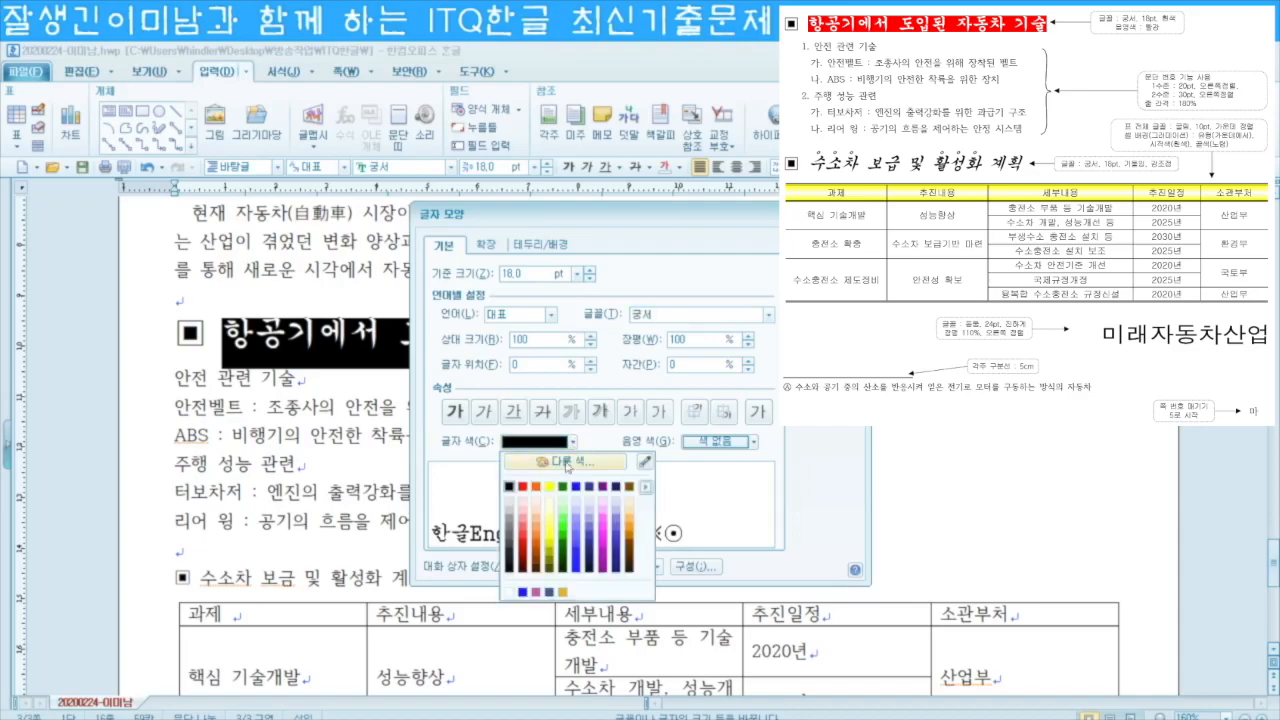
{"action": "left_click", "coordinate": [508, 594]}
{"action": "left_click", "coordinate": [755, 441]}
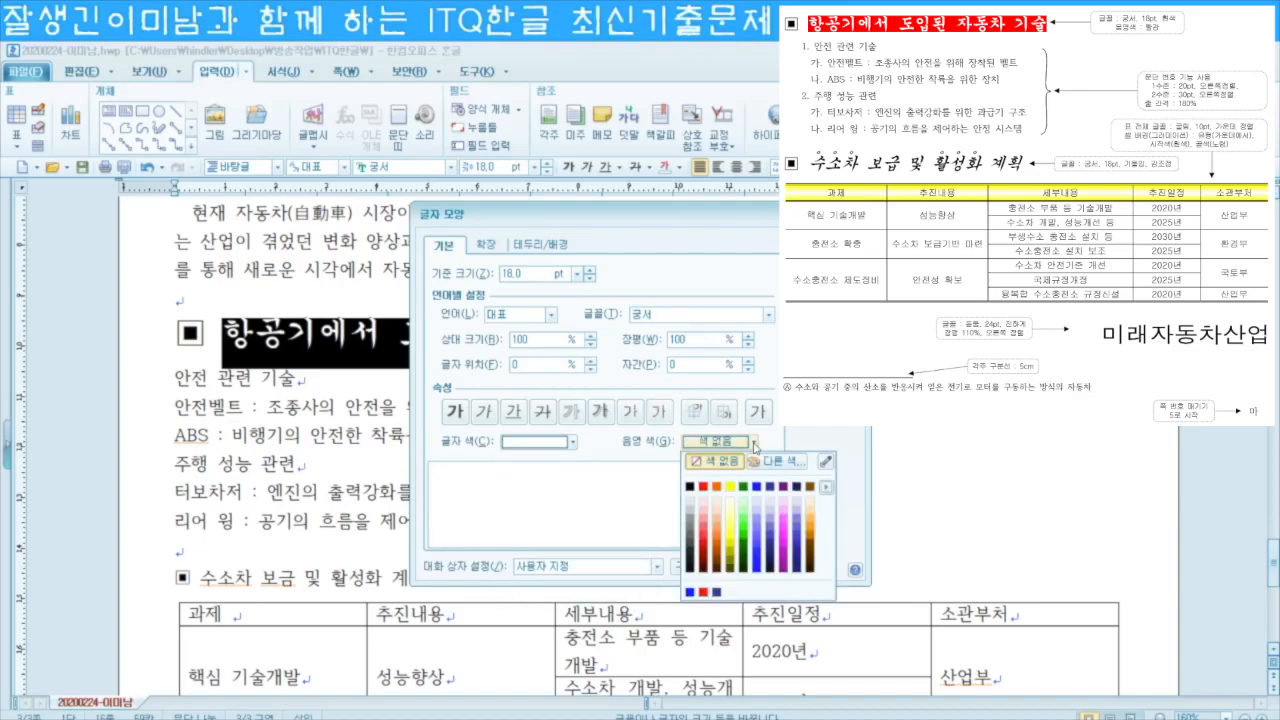
{"action": "left_click", "coordinate": [703, 487]}
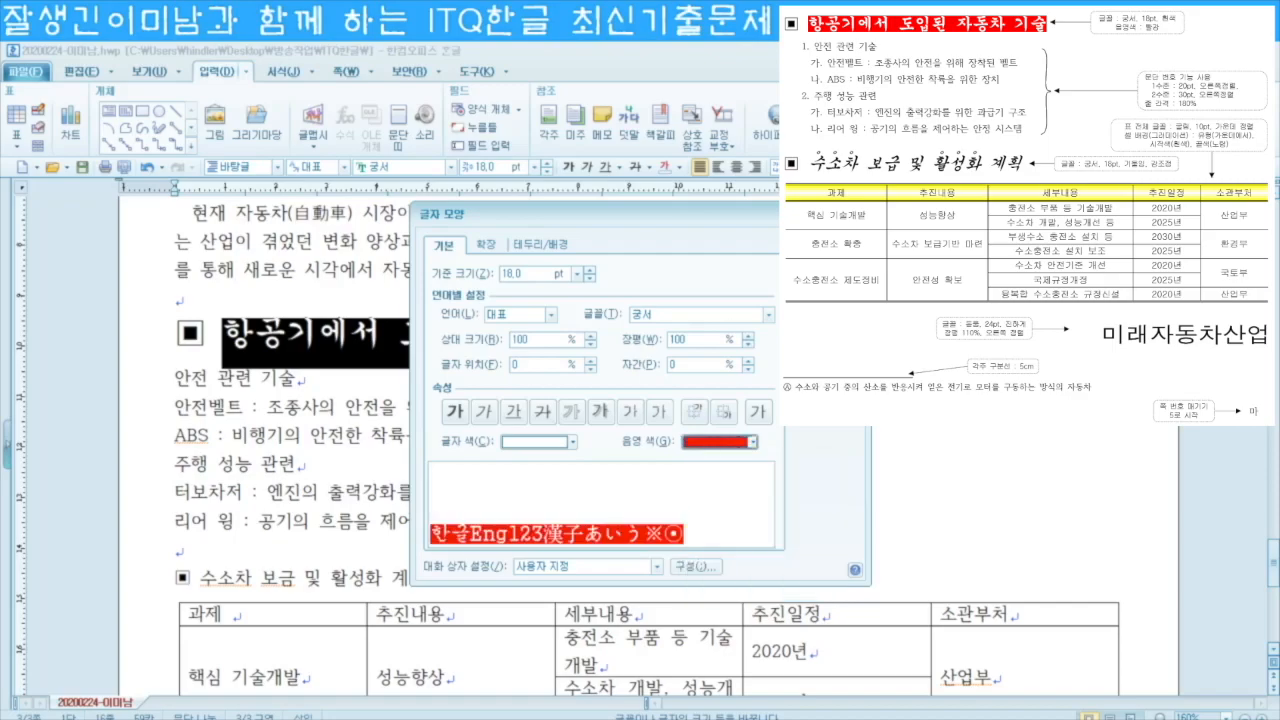
{"action": "key", "text": "Return"}
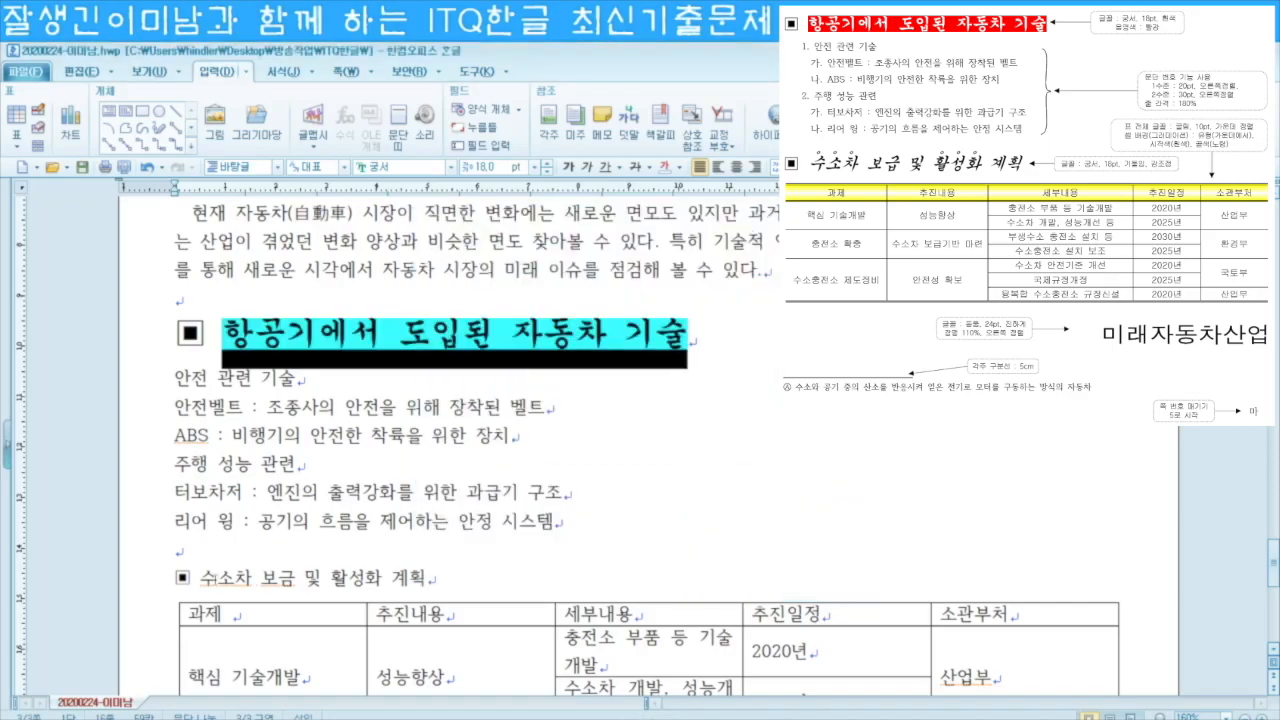
{"action": "left_click_drag", "start_coordinate": [181, 578], "coordinate": [446, 577]}
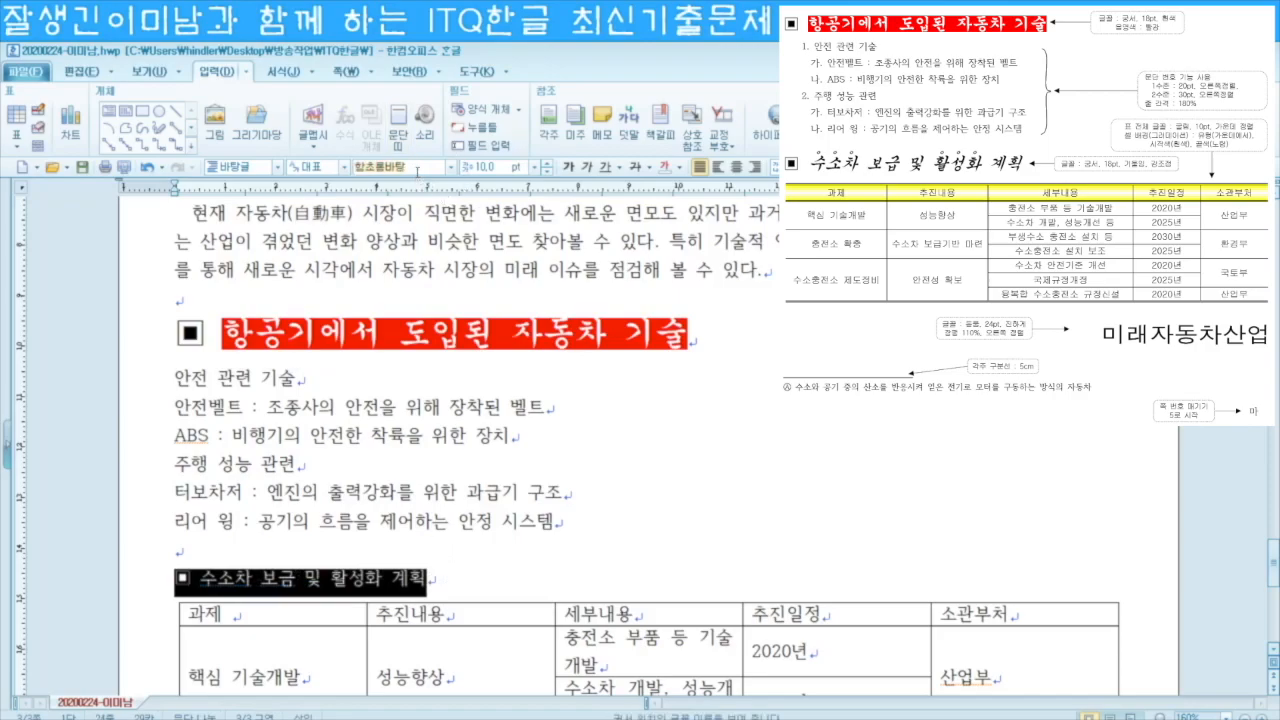
Step: Set the 수소차 보급 및 활성화 계획 heading in 궁서 18 pt italic
{"action": "left_click", "coordinate": [416, 171]}
{"action": "type", "text": "궁서"}
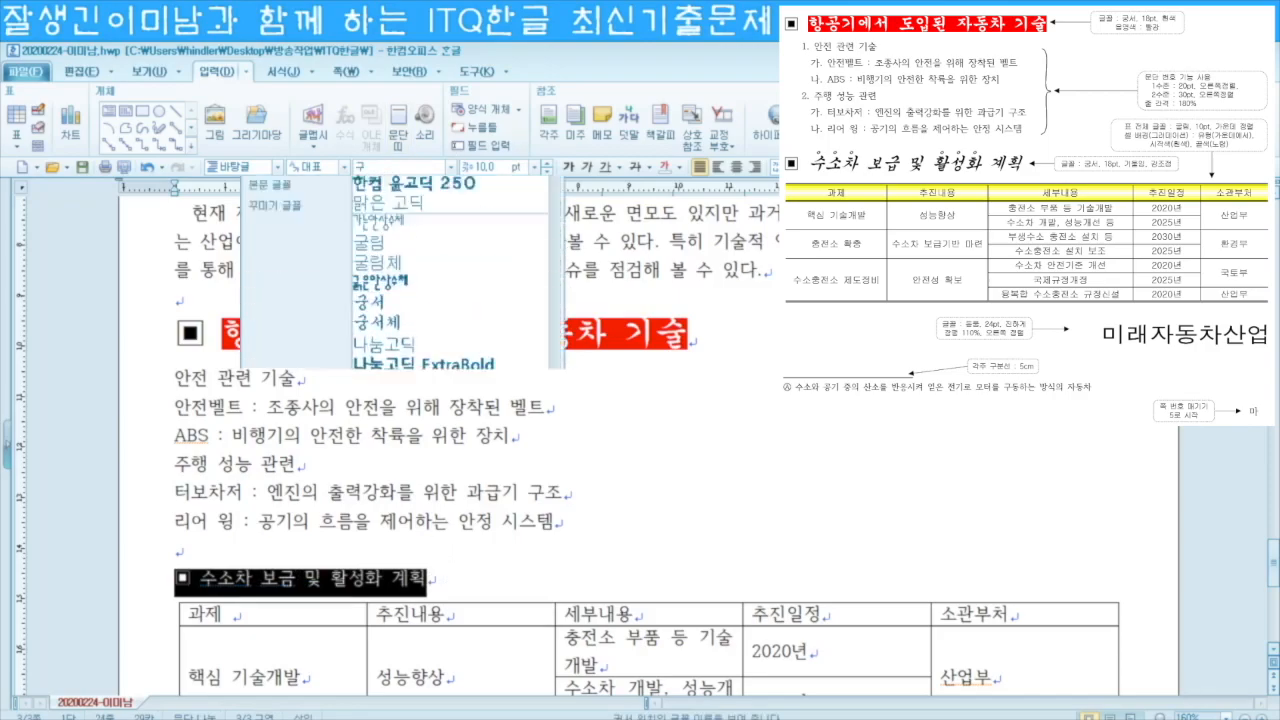
{"action": "key", "text": "Return"}
{"action": "key", "text": "alt+shift+e"}
{"action": "key", "text": "alt+shift+e"}
{"action": "key", "text": "alt+shift+e"}
{"action": "key", "text": "alt+shift+e"}
{"action": "key", "text": "alt+shift+e"}
{"action": "key", "text": "alt+shift+e"}
{"action": "key", "text": "alt+shift+e"}
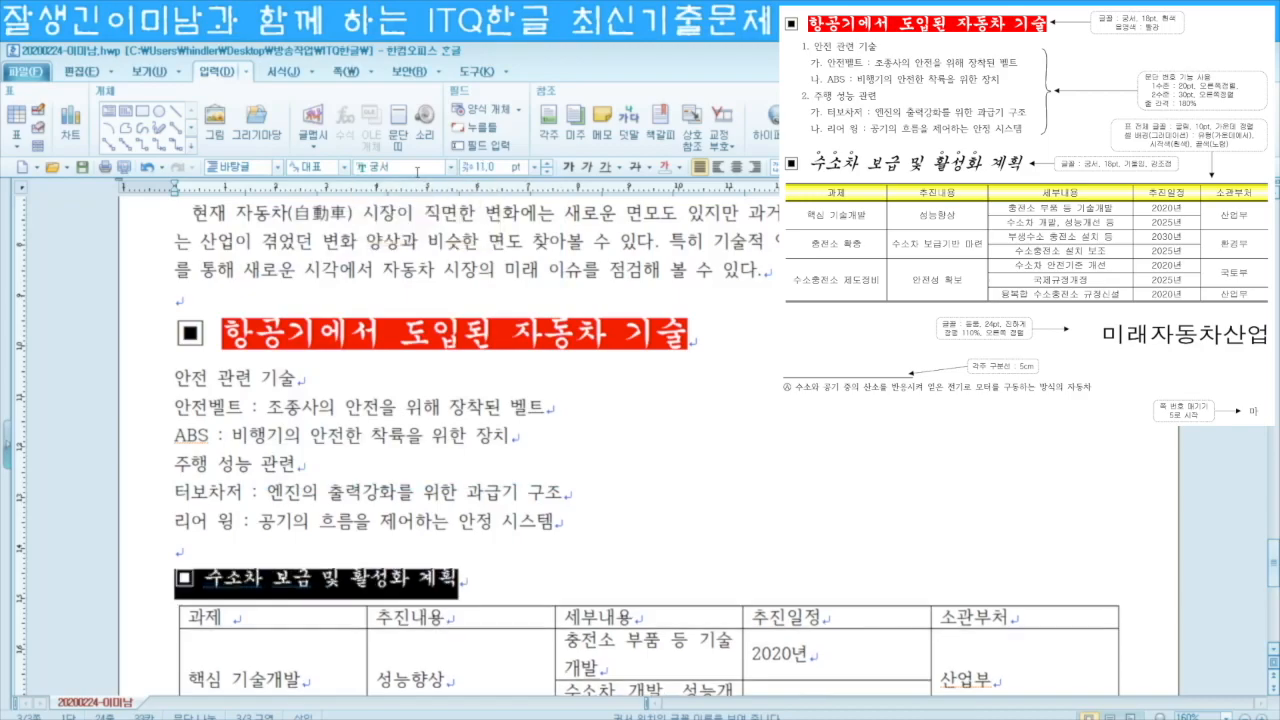
{"action": "key", "text": "alt+shift+e"}
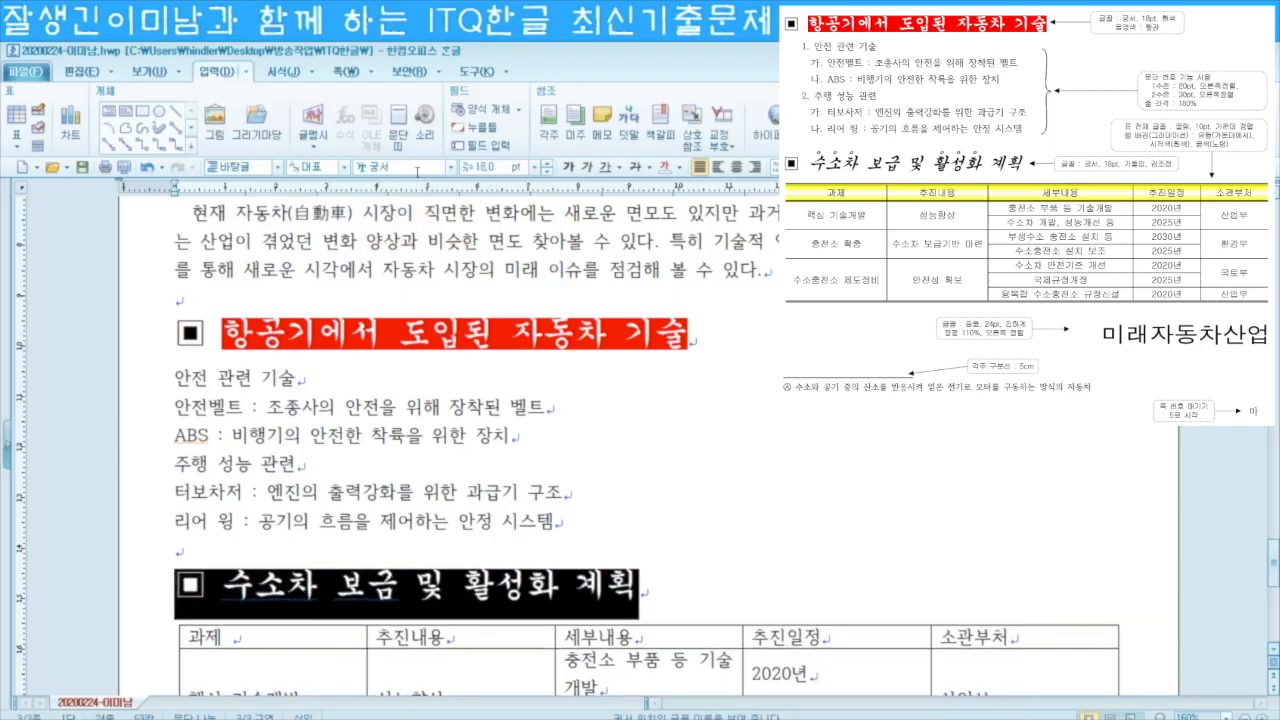
{"action": "left_click", "coordinate": [277, 585]}
{"action": "left_click_drag", "start_coordinate": [222, 586], "coordinate": [716, 604]}
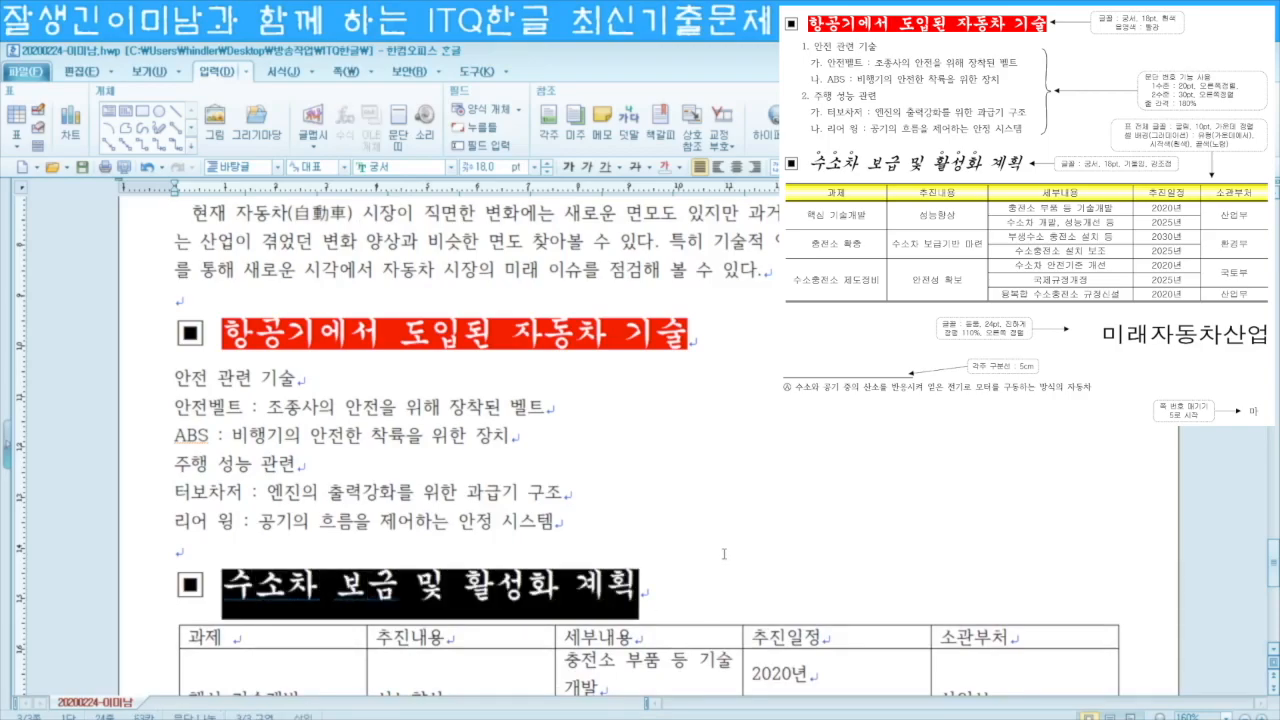
{"action": "left_click", "coordinate": [590, 167]}
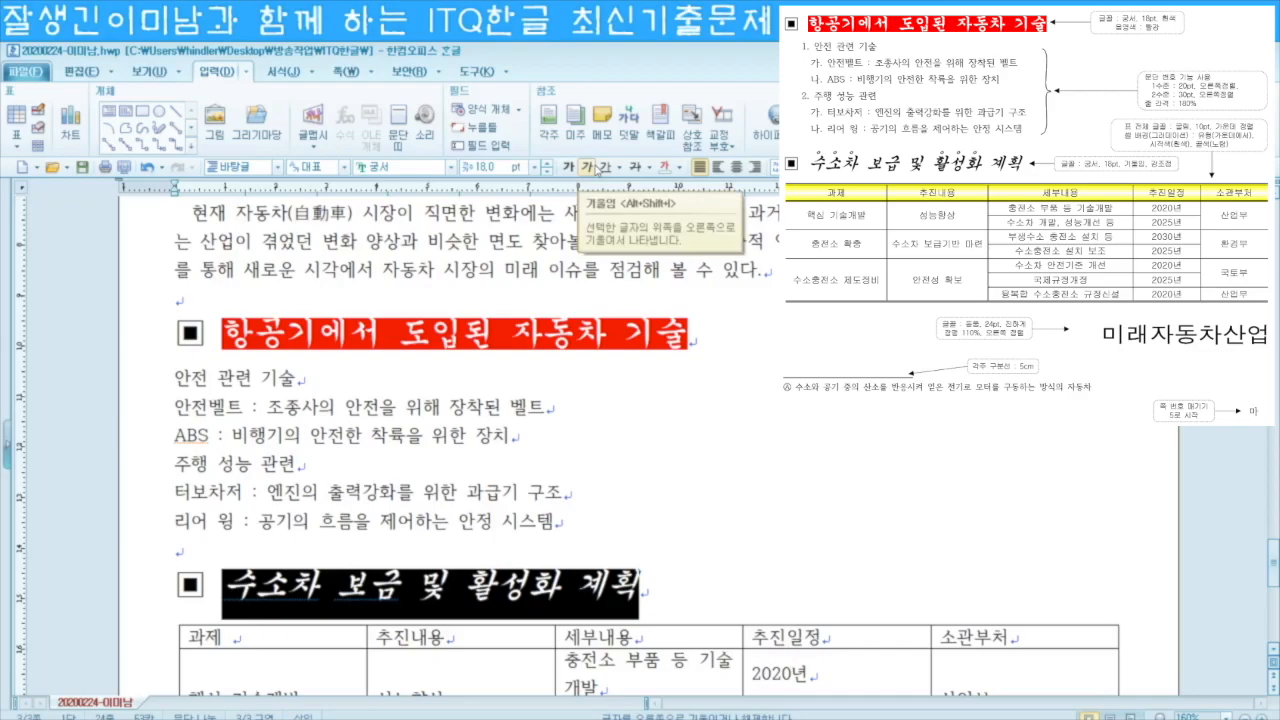
{"action": "left_click", "coordinate": [228, 592]}
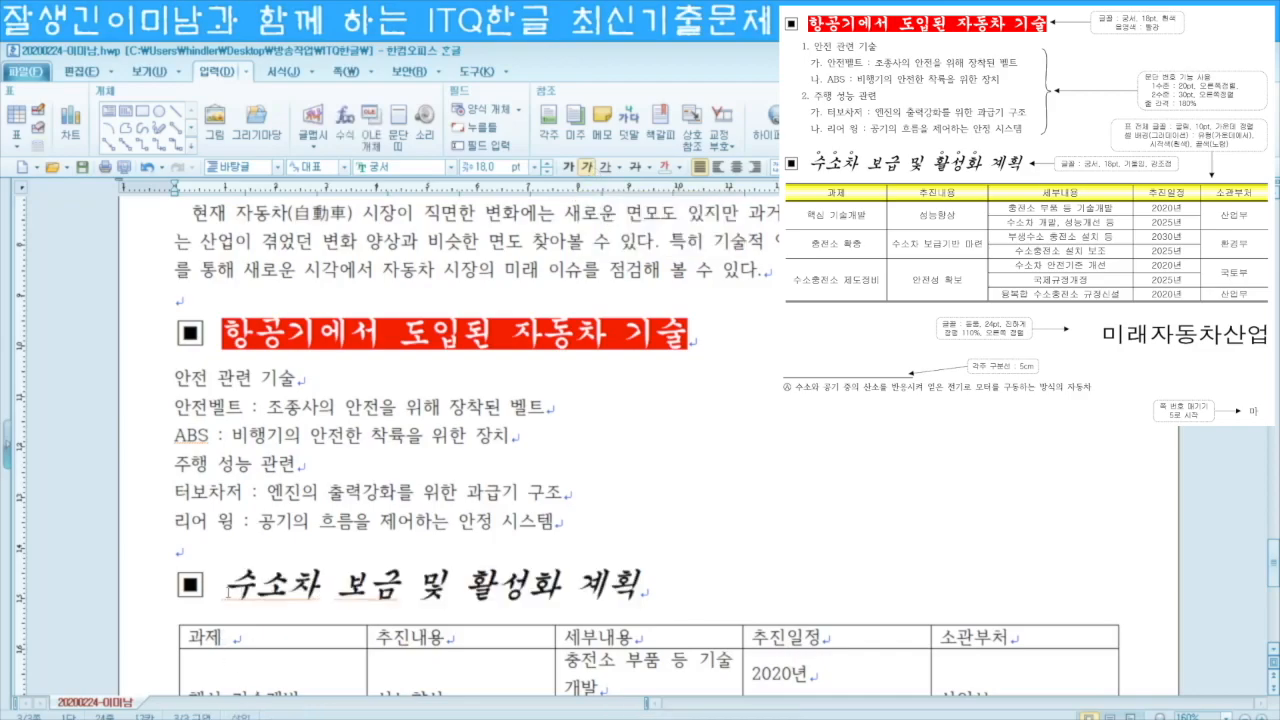
Step: Put circle emphasis marks above the word 수소차
{"action": "double_click", "coordinate": [228, 592]}
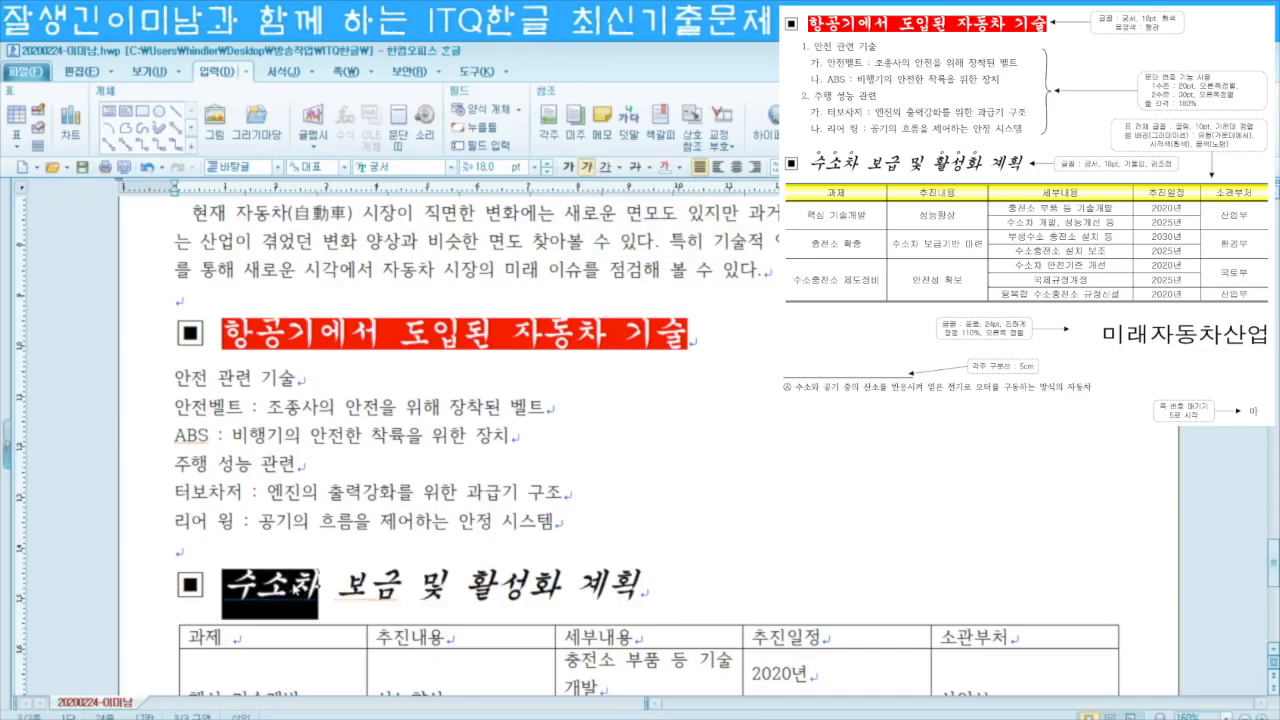
{"action": "right_click", "coordinate": [294, 590]}
{"action": "left_click", "coordinate": [345, 415]}
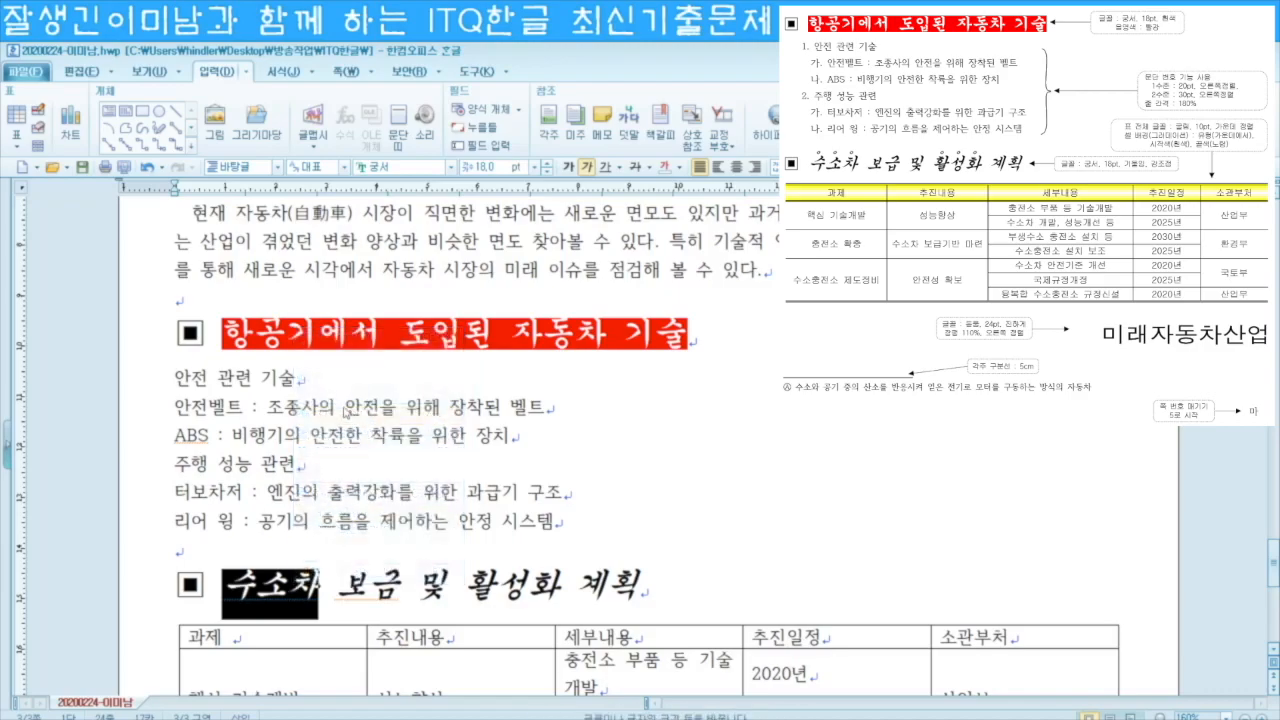
{"action": "left_click", "coordinate": [486, 245]}
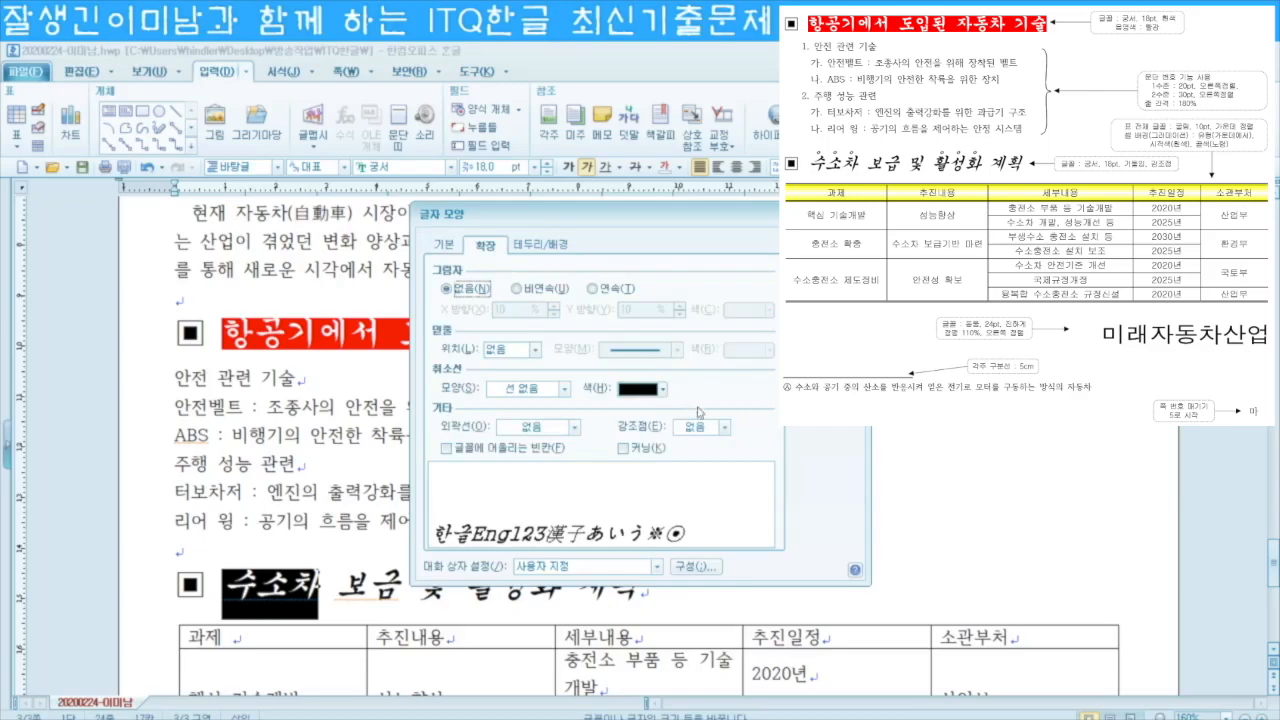
{"action": "left_click", "coordinate": [726, 428]}
{"action": "left_click", "coordinate": [708, 468]}
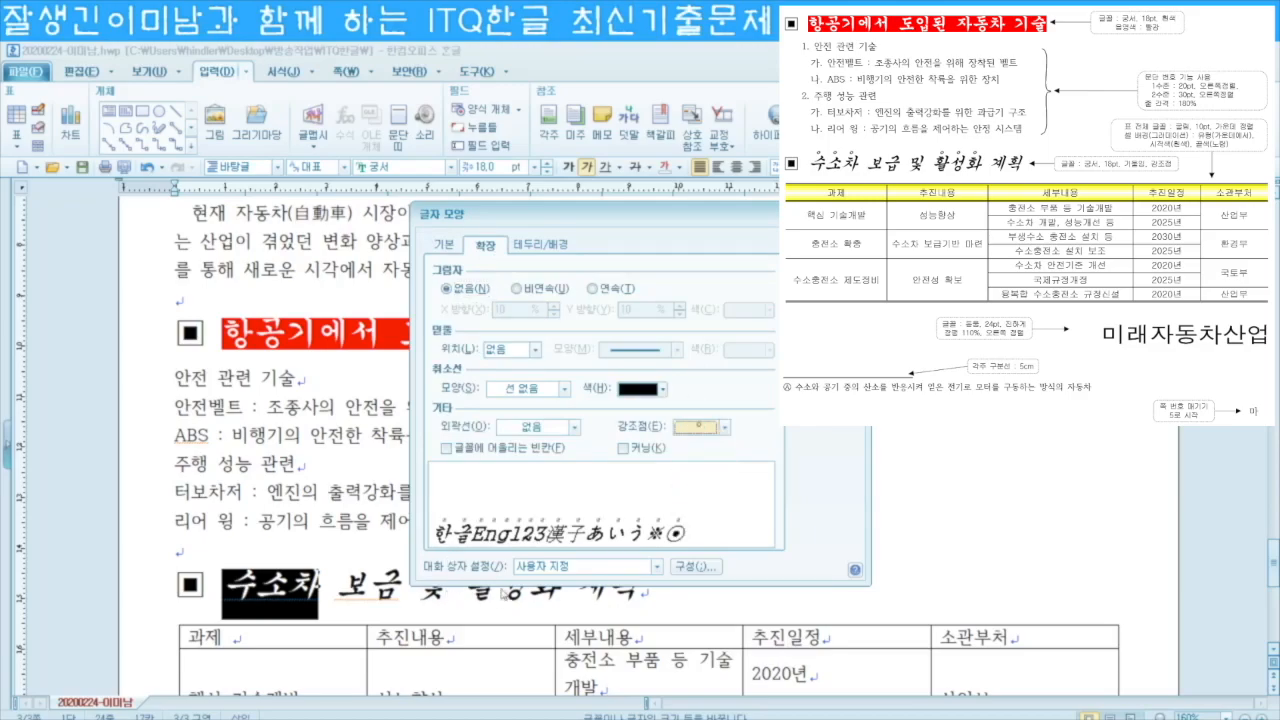
{"action": "left_click", "coordinate": [826, 243]}
Step: Put circle emphasis marks above the word 활성화
{"action": "left_click_drag", "start_coordinate": [463, 586], "coordinate": [562, 588]}
{"action": "right_click", "coordinate": [535, 598]}
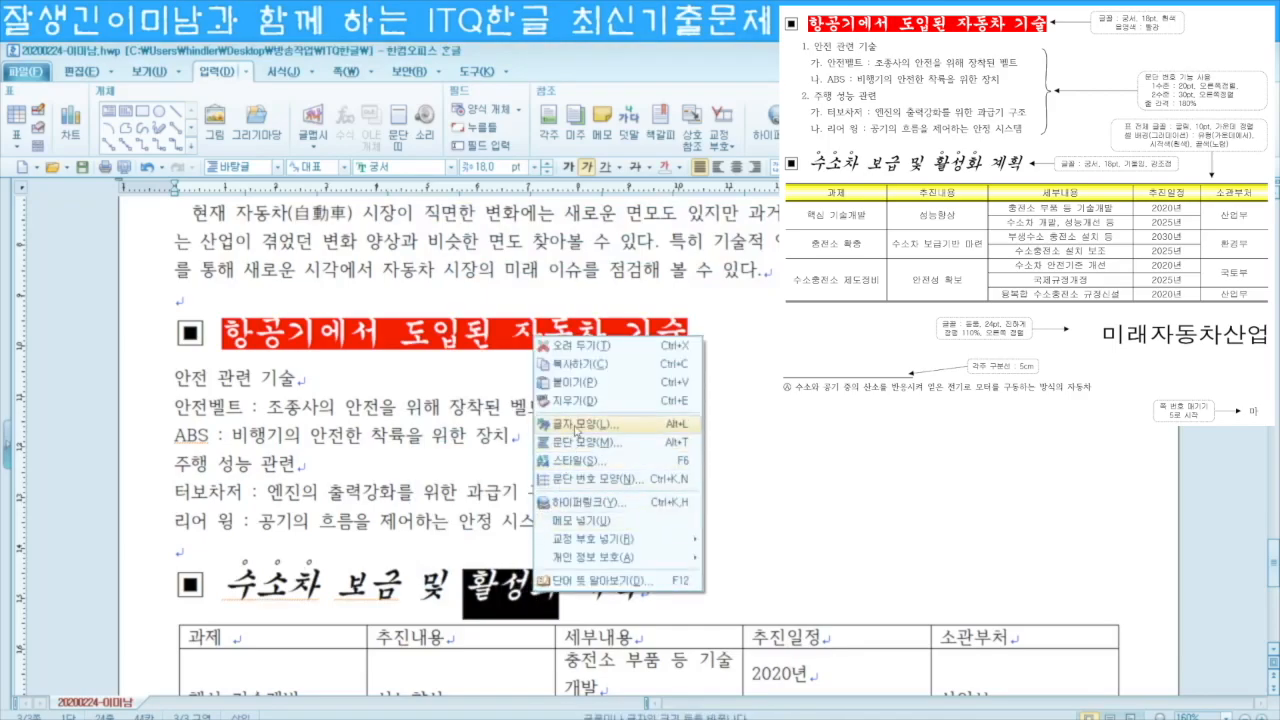
{"action": "left_click", "coordinate": [585, 440]}
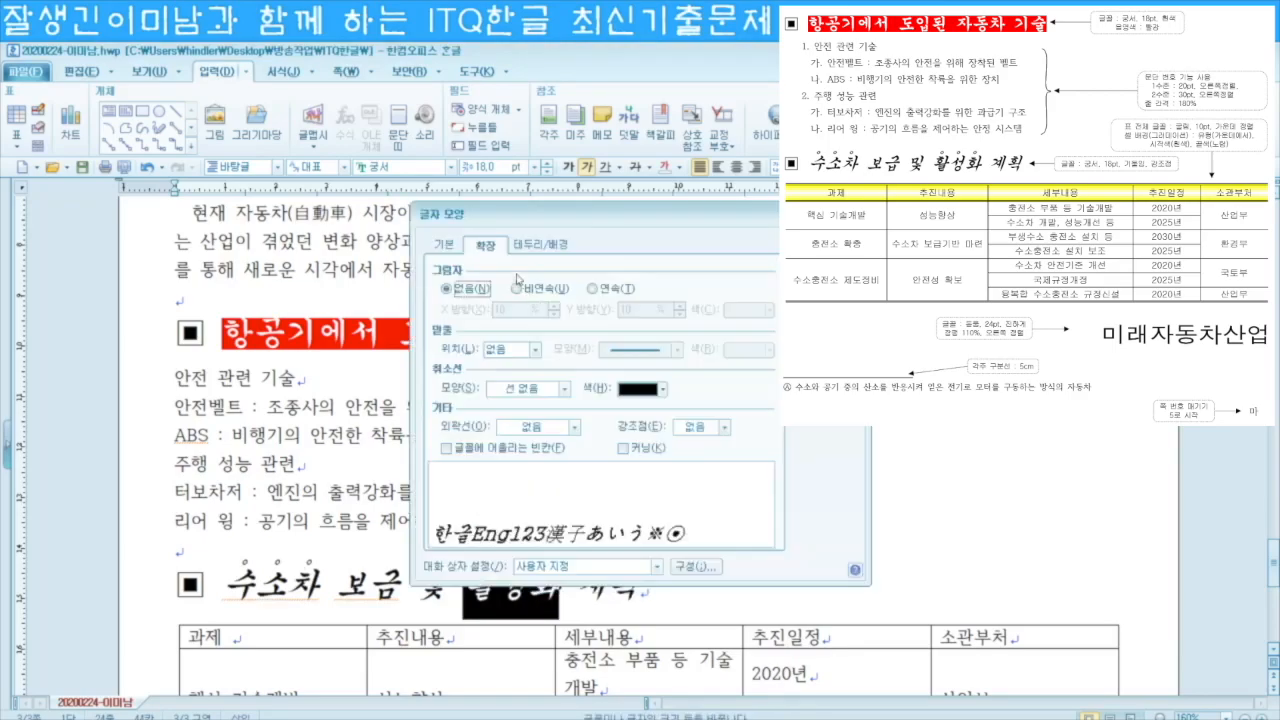
{"action": "left_click", "coordinate": [724, 427]}
{"action": "left_click", "coordinate": [713, 470]}
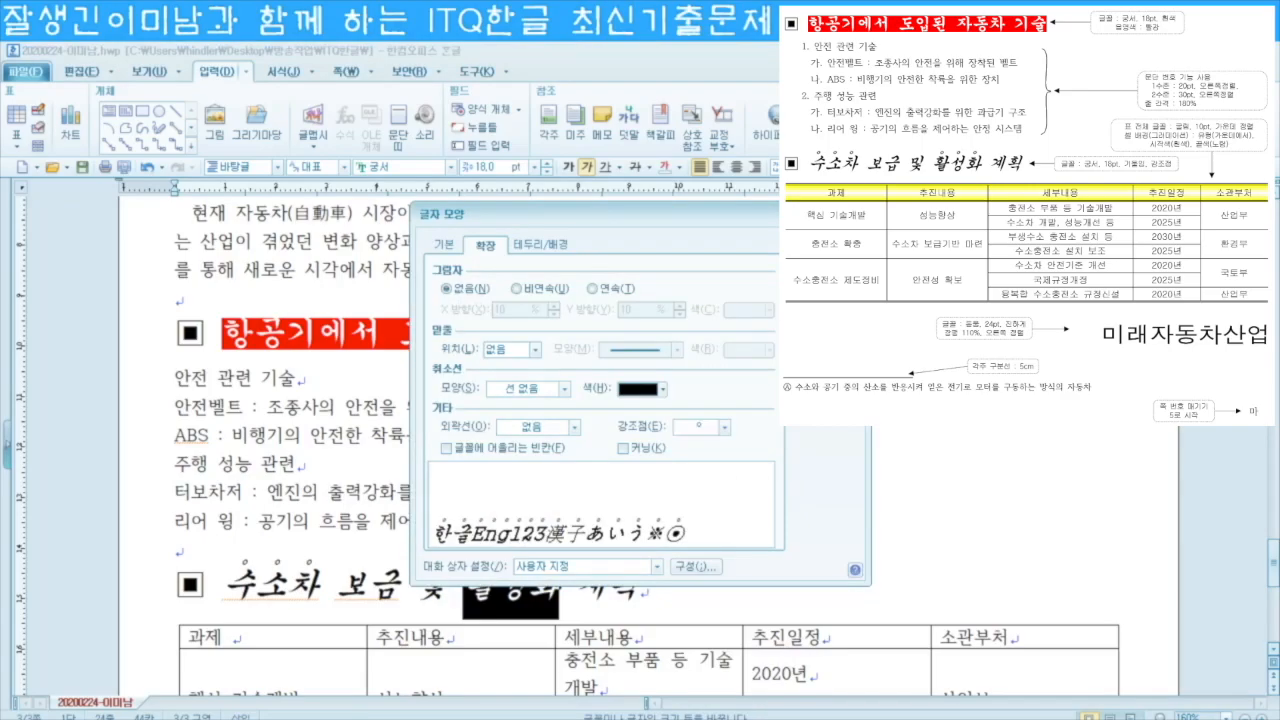
{"action": "key", "text": "Return"}
{"action": "left_click", "coordinate": [654, 514]}
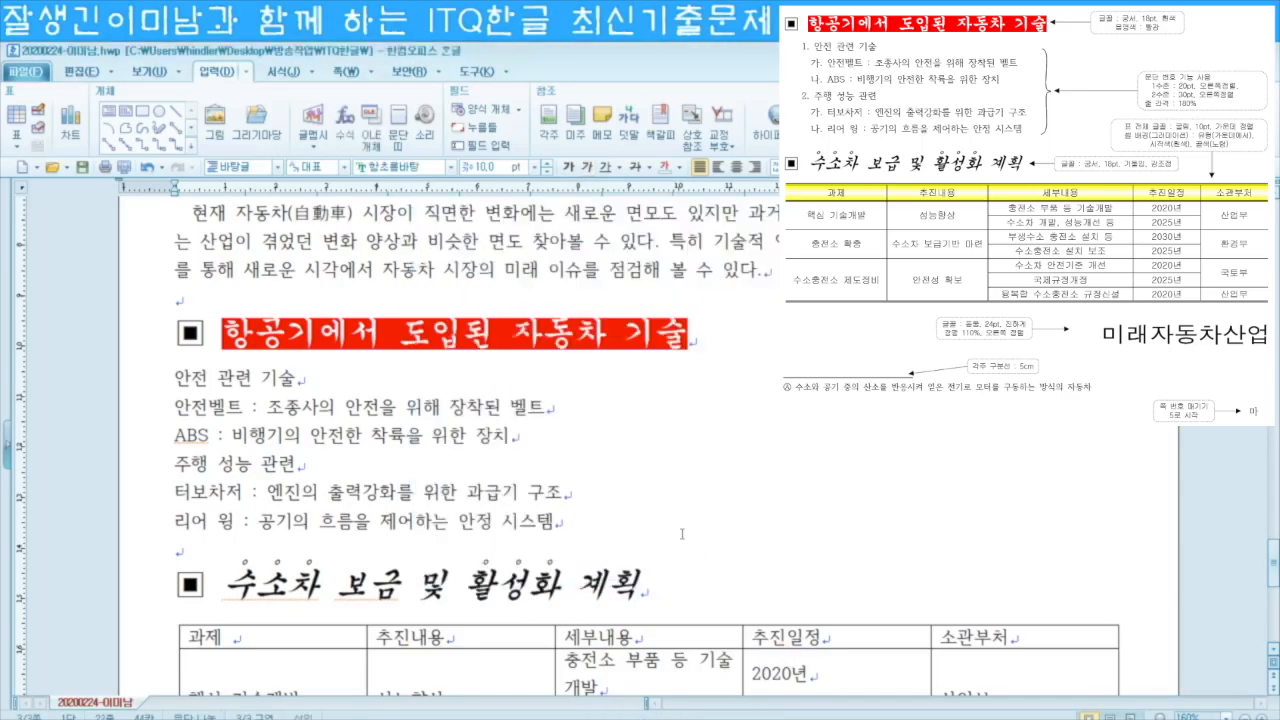
Step: Select the six lines from 안전 관련 기술 down and start customizing the 1. 가. 1) 가) numbering style
{"action": "left_click_drag", "start_coordinate": [176, 585], "coordinate": [649, 580]}
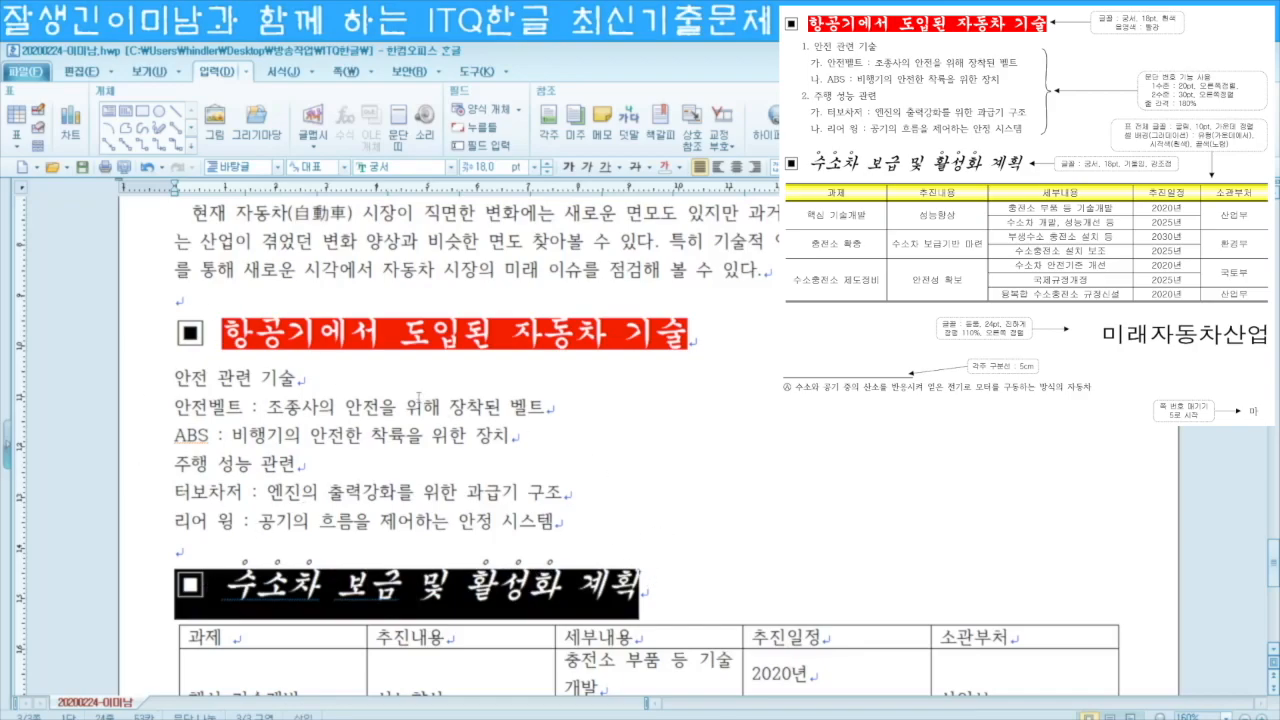
{"action": "left_click_drag", "start_coordinate": [174, 378], "coordinate": [570, 530]}
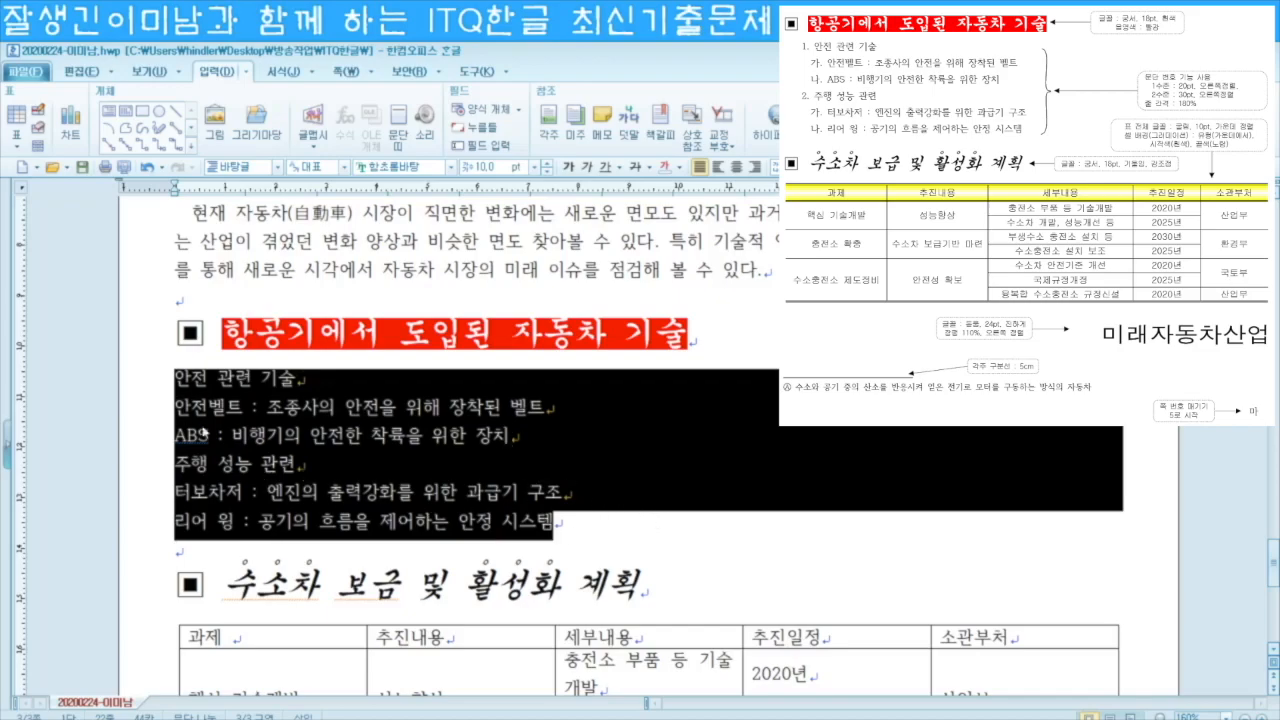
{"action": "right_click", "coordinate": [214, 382]}
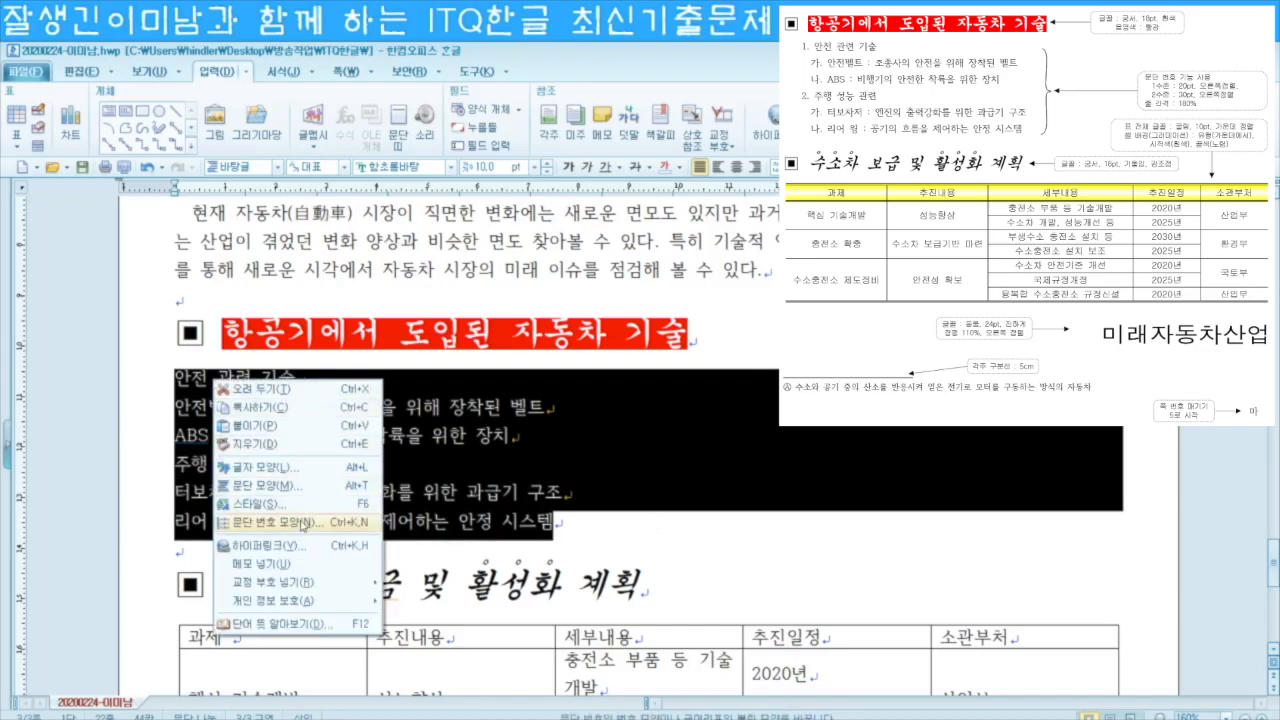
{"action": "left_click", "coordinate": [300, 524]}
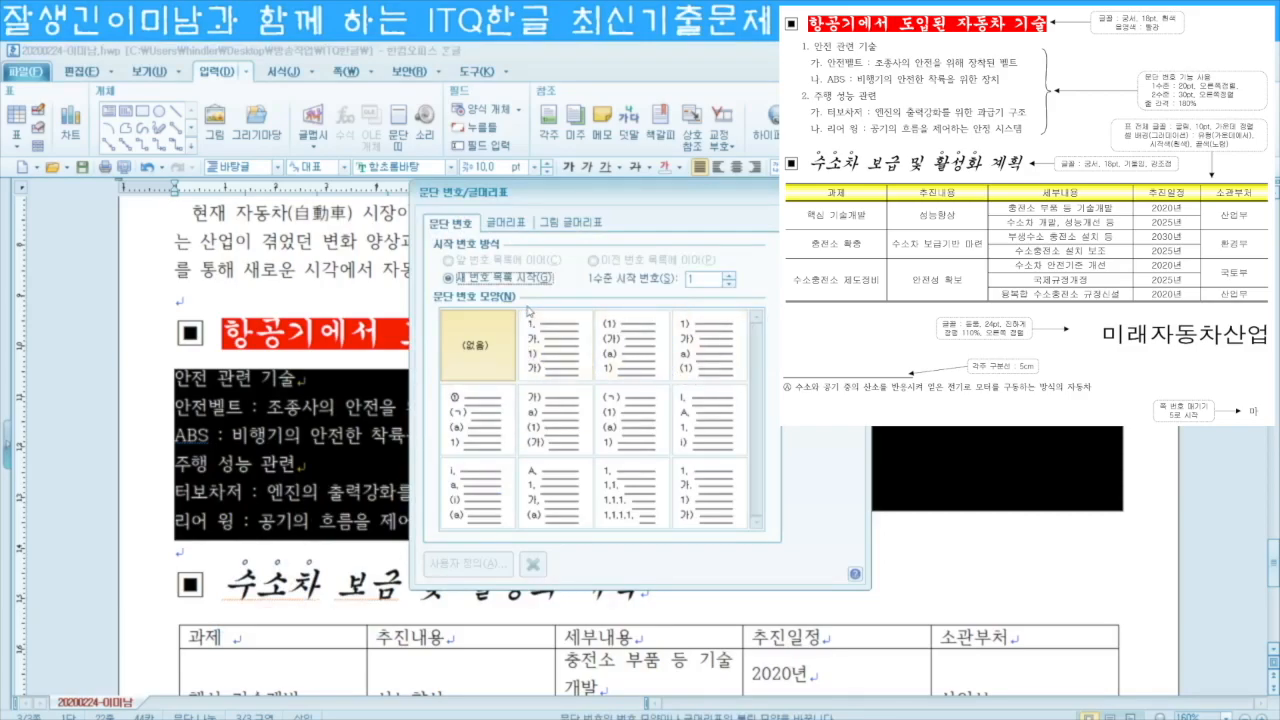
{"action": "left_click", "coordinate": [538, 345]}
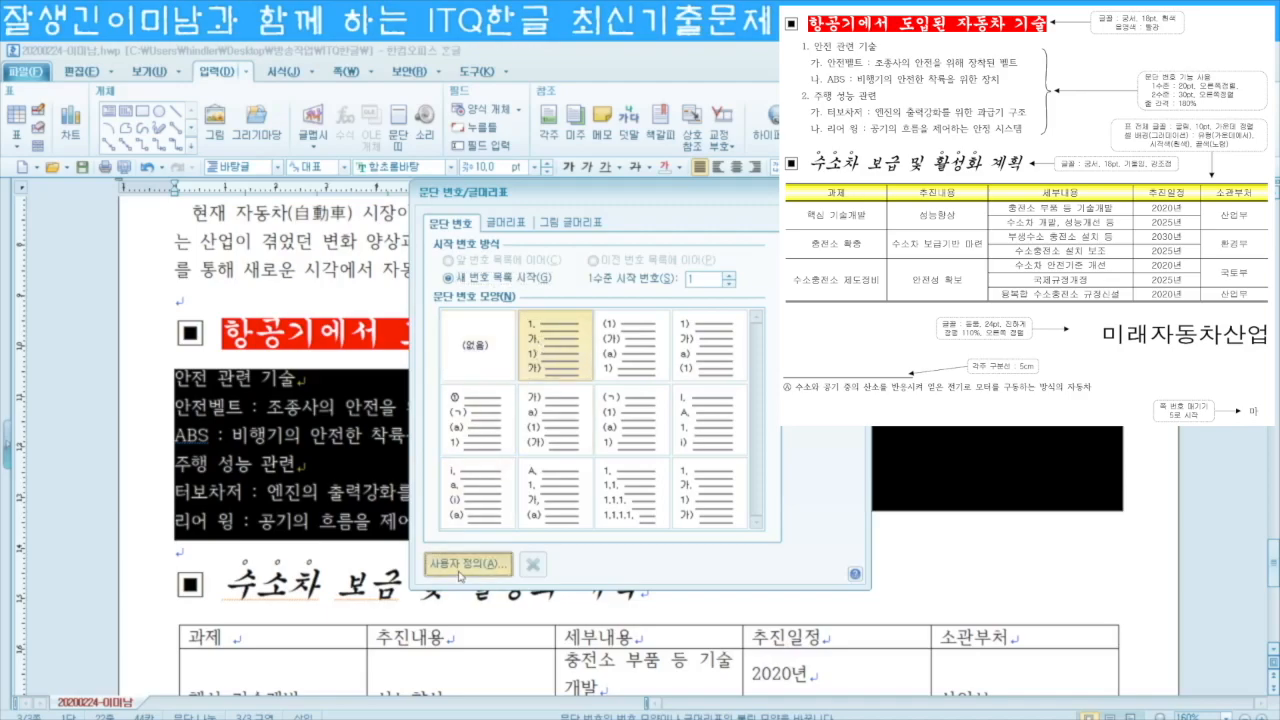
{"action": "left_click", "coordinate": [468, 563]}
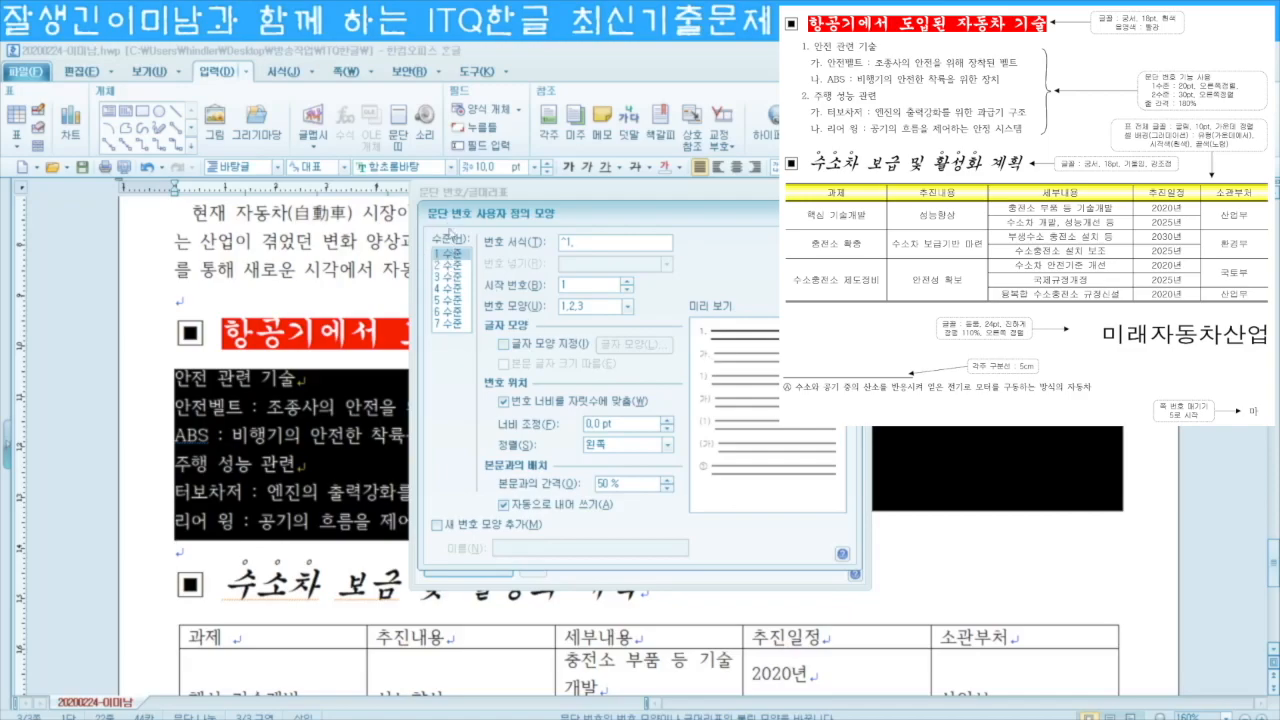
Step: Make level-one numbers 20 pt wide and level-two numbers 30 pt wide, both right-aligned
{"action": "left_click_drag", "start_coordinate": [634, 427], "coordinate": [470, 427]}
{"action": "type", "text": "20"}
{"action": "key", "text": "Tab"}
{"action": "left_click", "coordinate": [667, 445]}
{"action": "left_click", "coordinate": [625, 482]}
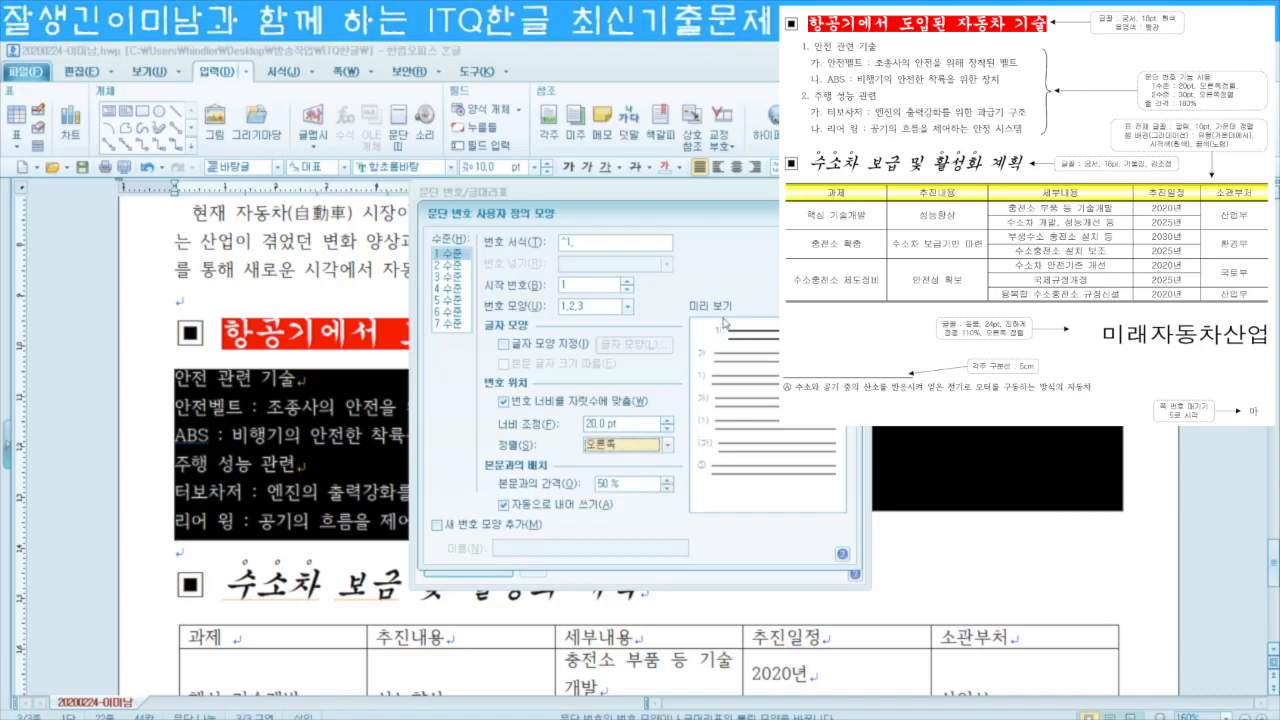
{"action": "left_click", "coordinate": [457, 266]}
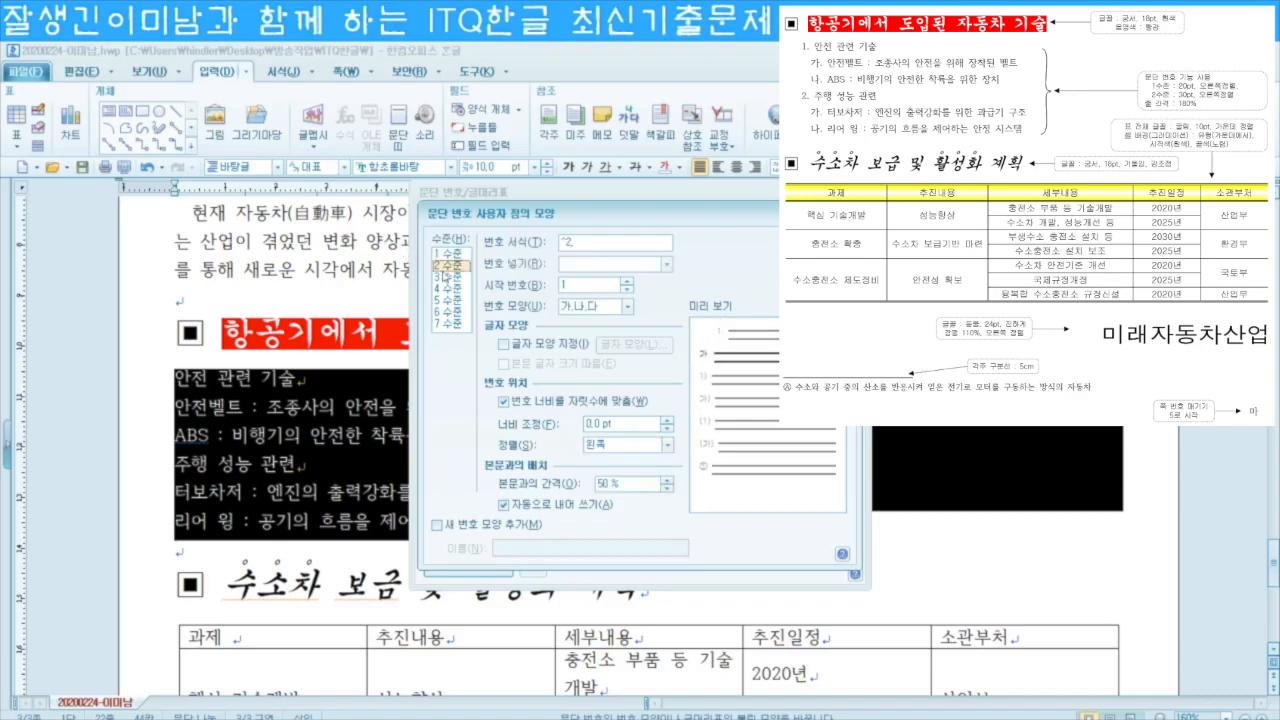
{"action": "left_click", "coordinate": [636, 423]}
{"action": "type", "text": "30"}
{"action": "left_click", "coordinate": [646, 446]}
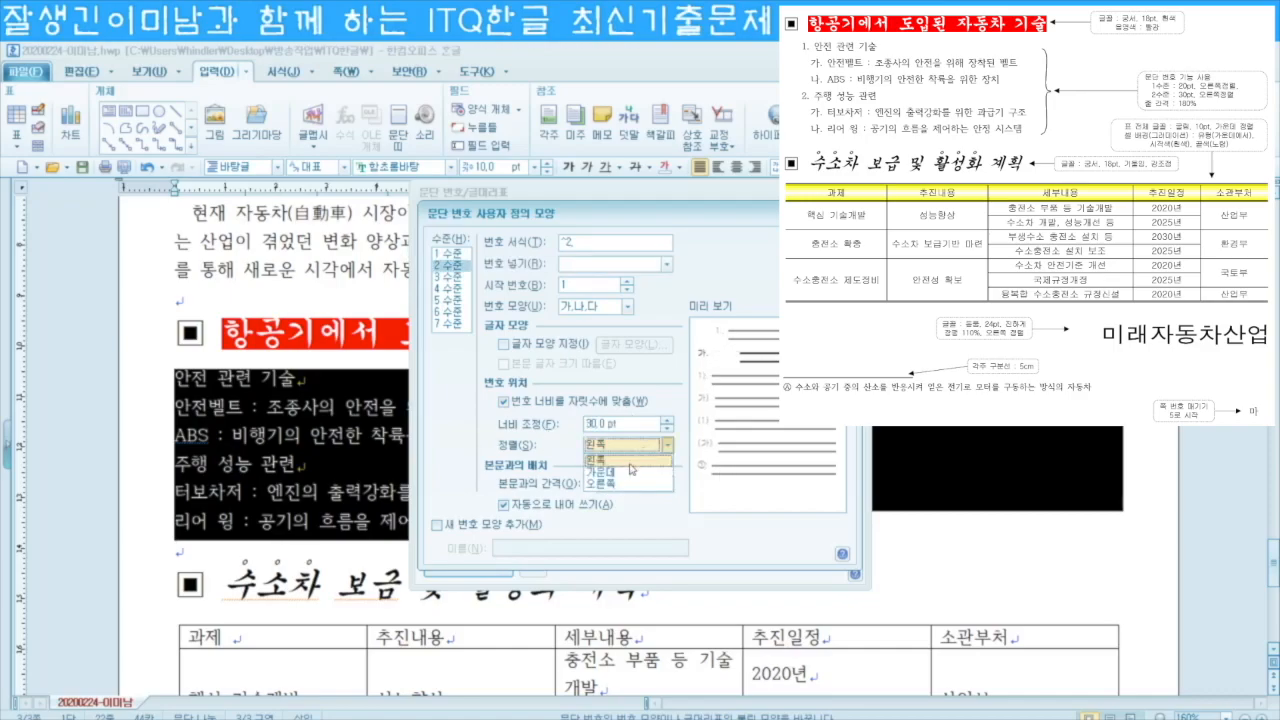
{"action": "left_click", "coordinate": [611, 481]}
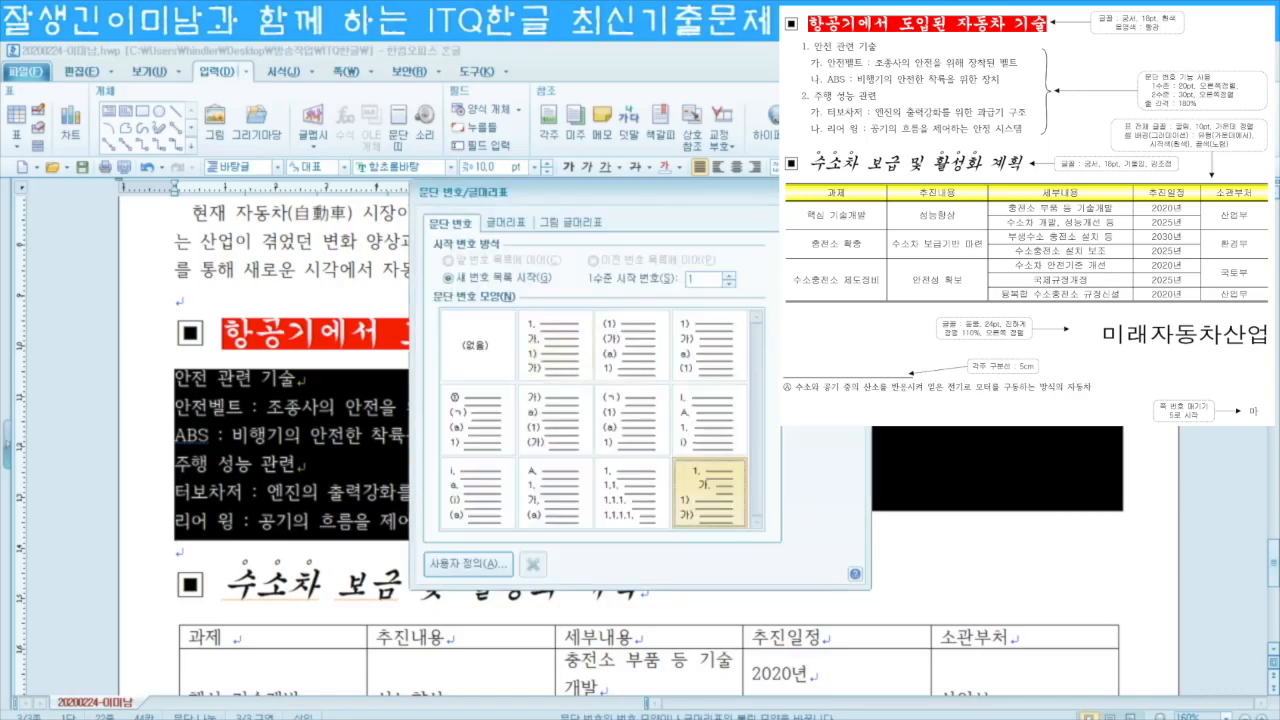
Step: Apply the numbering and demote 안전벨트, ABS, 터보차저 and 리어 윙 to 가./나. sub-items
{"action": "key", "text": "Return"}
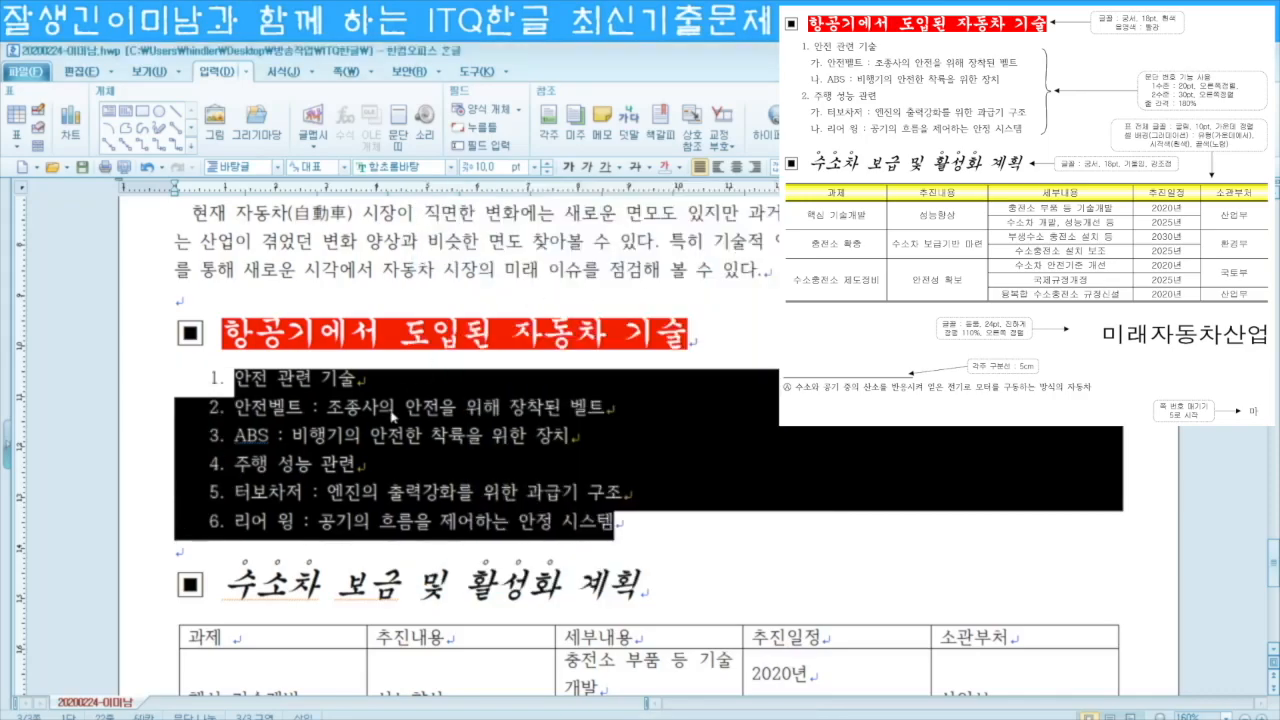
{"action": "left_click", "coordinate": [331, 421]}
{"action": "left_click_drag", "start_coordinate": [268, 407], "coordinate": [326, 440]}
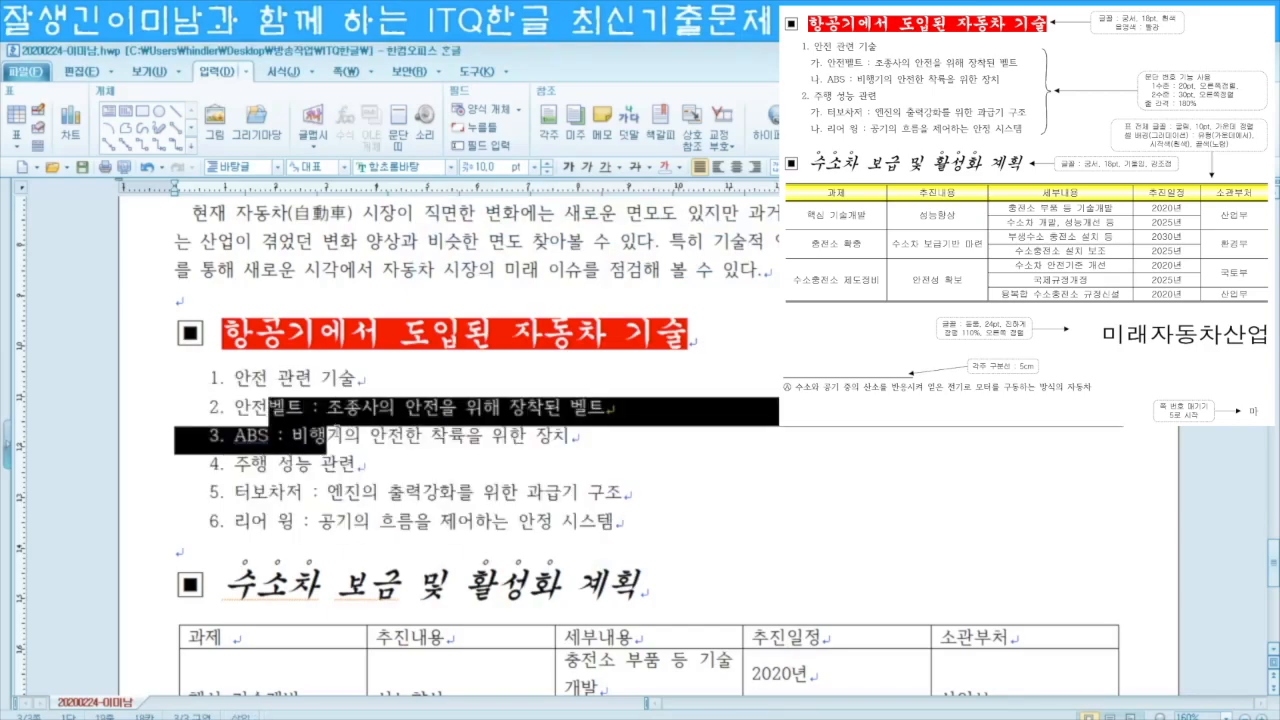
{"action": "key", "text": "ctrl+KP_Add"}
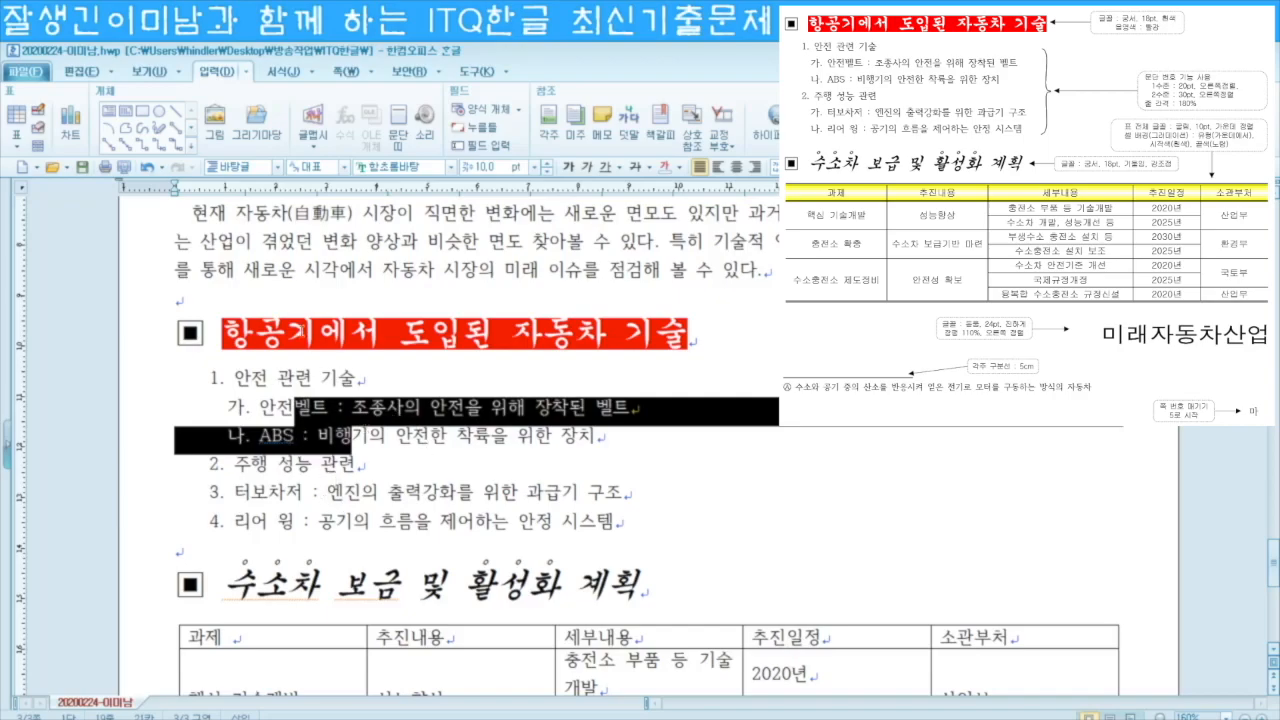
{"action": "left_click_drag", "start_coordinate": [318, 490], "coordinate": [380, 521]}
{"action": "key", "text": "ctrl+KP_Add"}
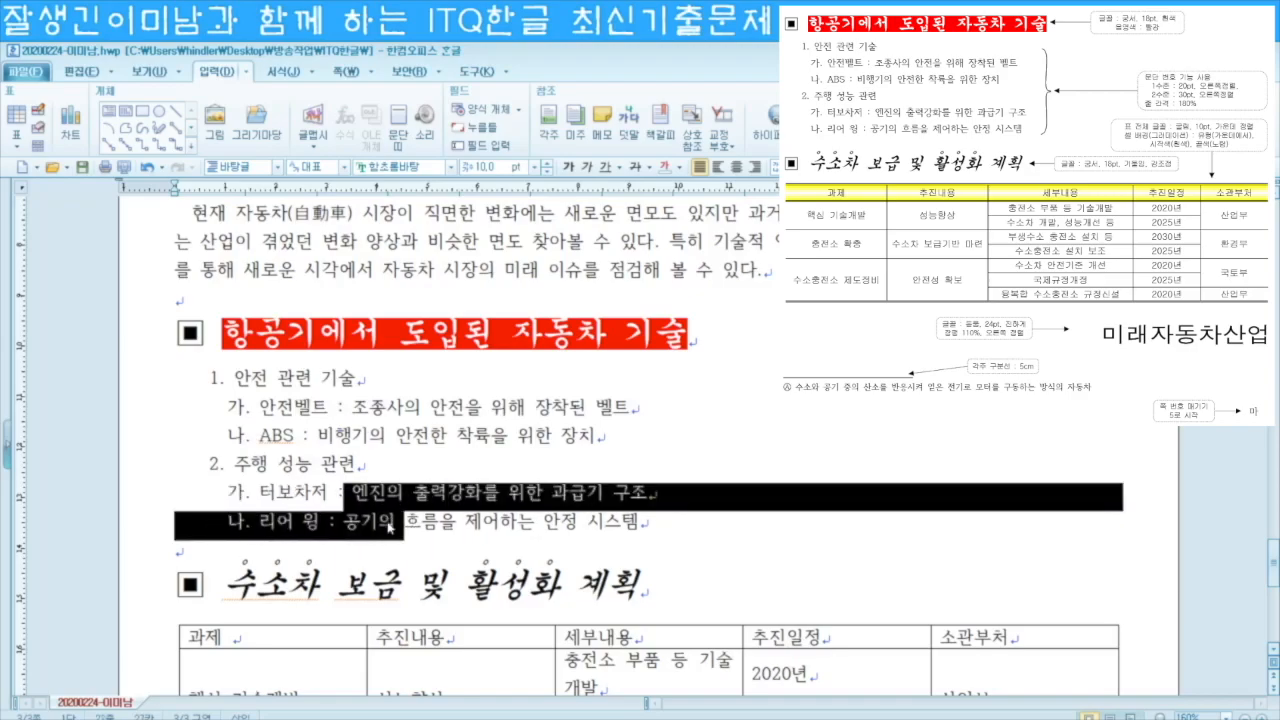
Step: Set the whole numbered list's line spacing to 180%
{"action": "left_click_drag", "start_coordinate": [232, 380], "coordinate": [690, 533]}
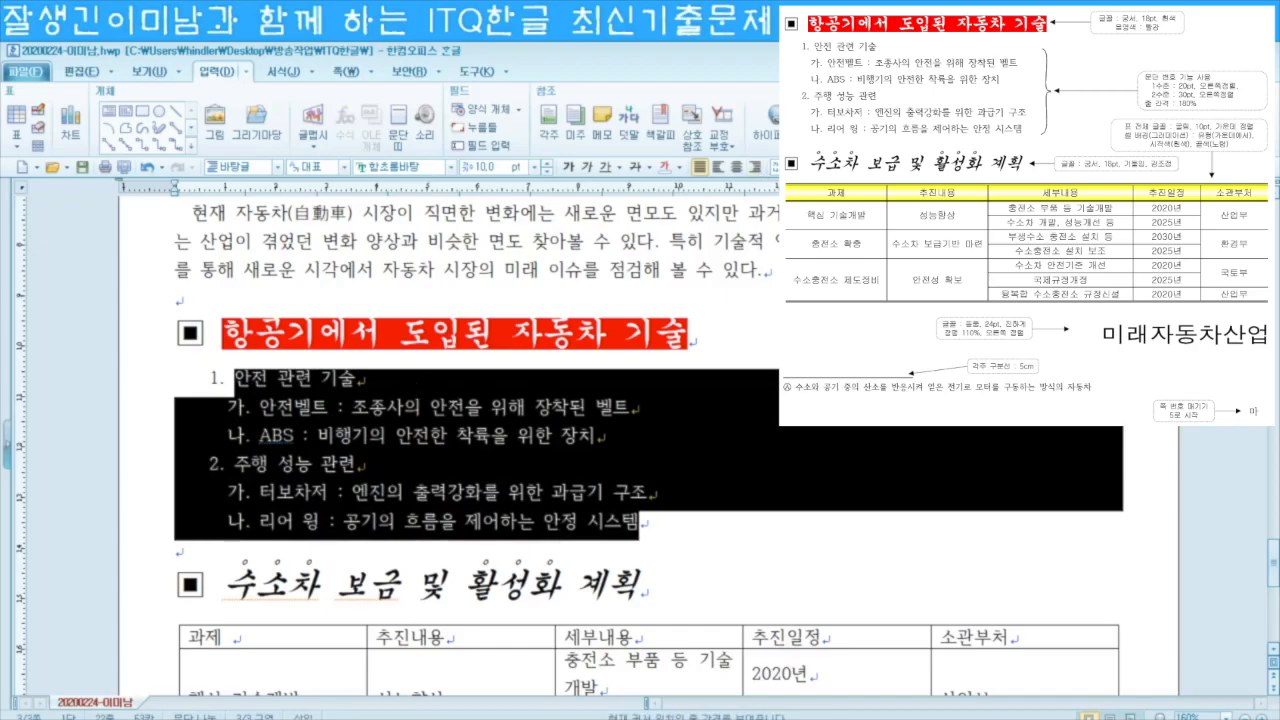
{"action": "left_click", "coordinate": [788, 217]}
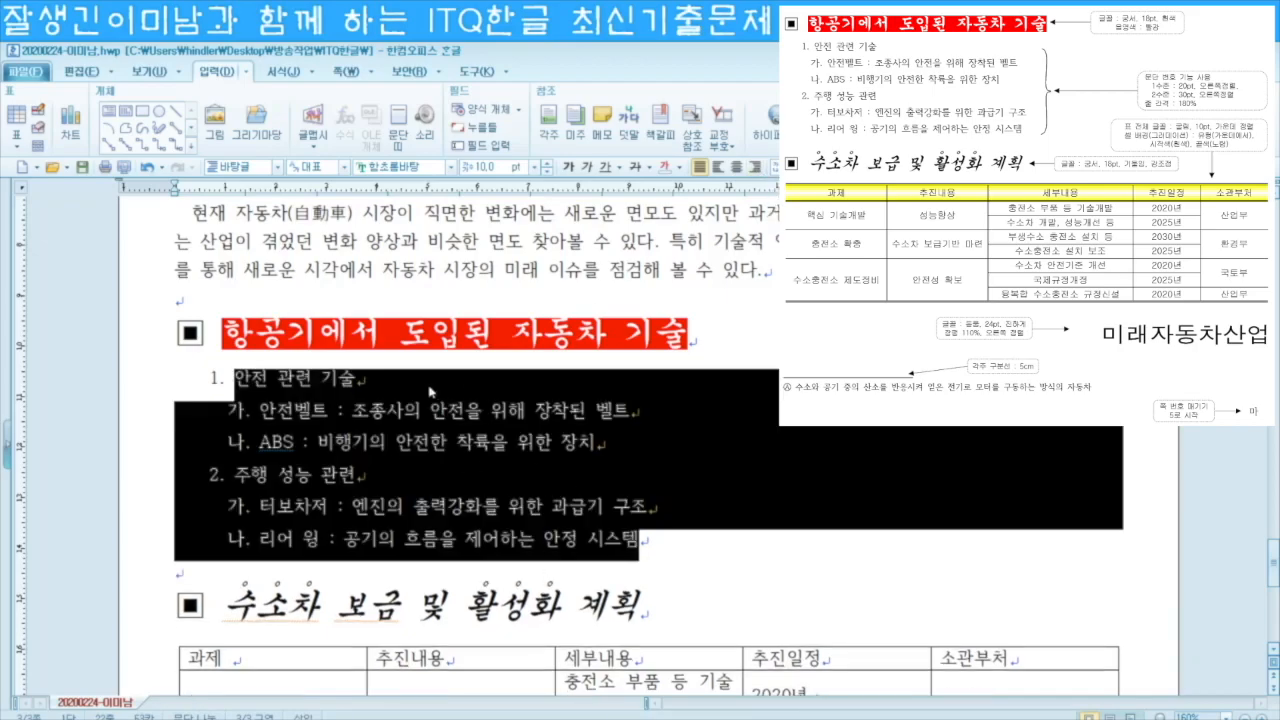
{"action": "left_click", "coordinate": [651, 535]}
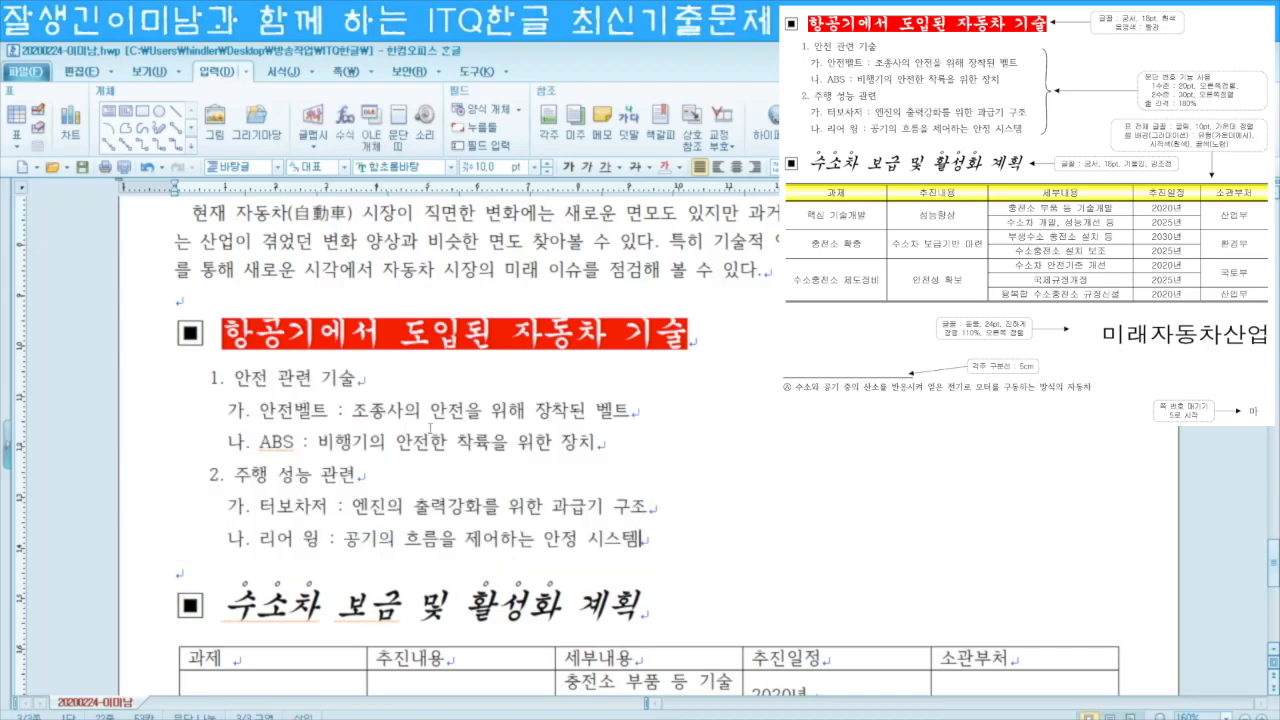
Step: Widen the 세부내용, 추진일정 and 추진내용 columns so 수소차 보급기반 마련 fits one line
{"action": "scroll", "coordinate": [410, 447], "scroll_direction": "down", "scroll_amount": 5}
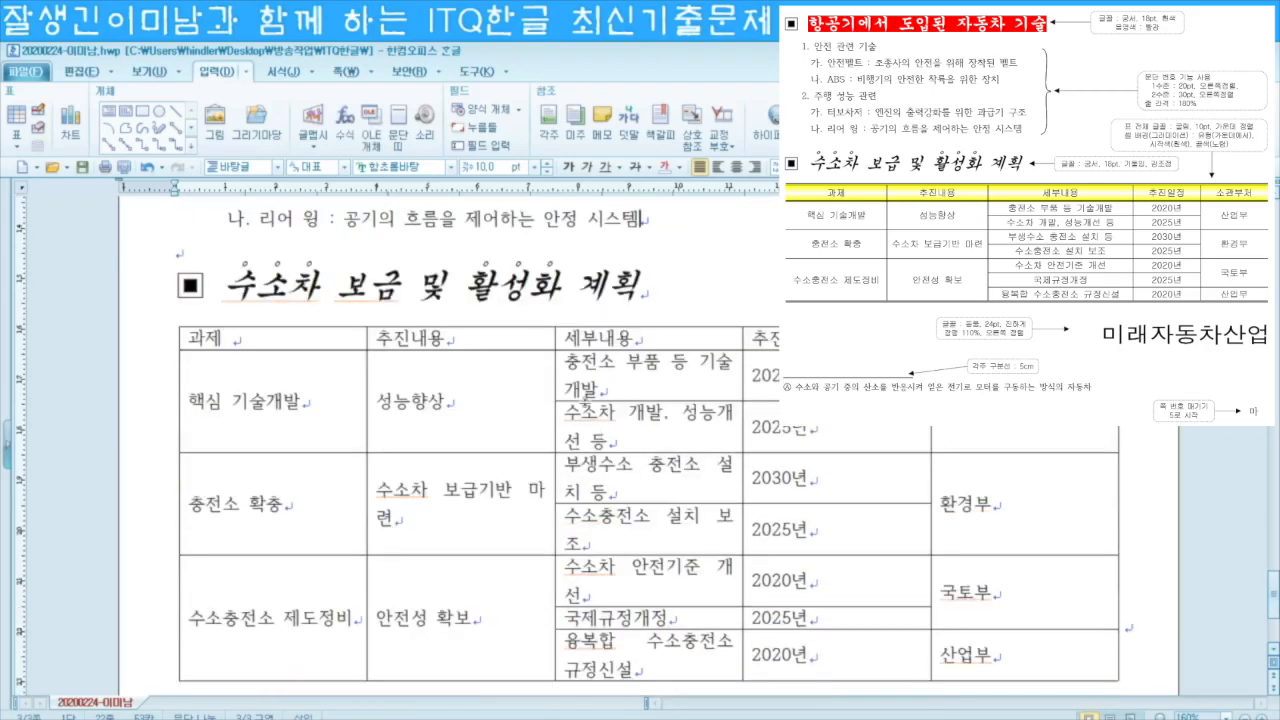
{"action": "scroll", "coordinate": [483, 402], "scroll_direction": "down", "scroll_amount": 2}
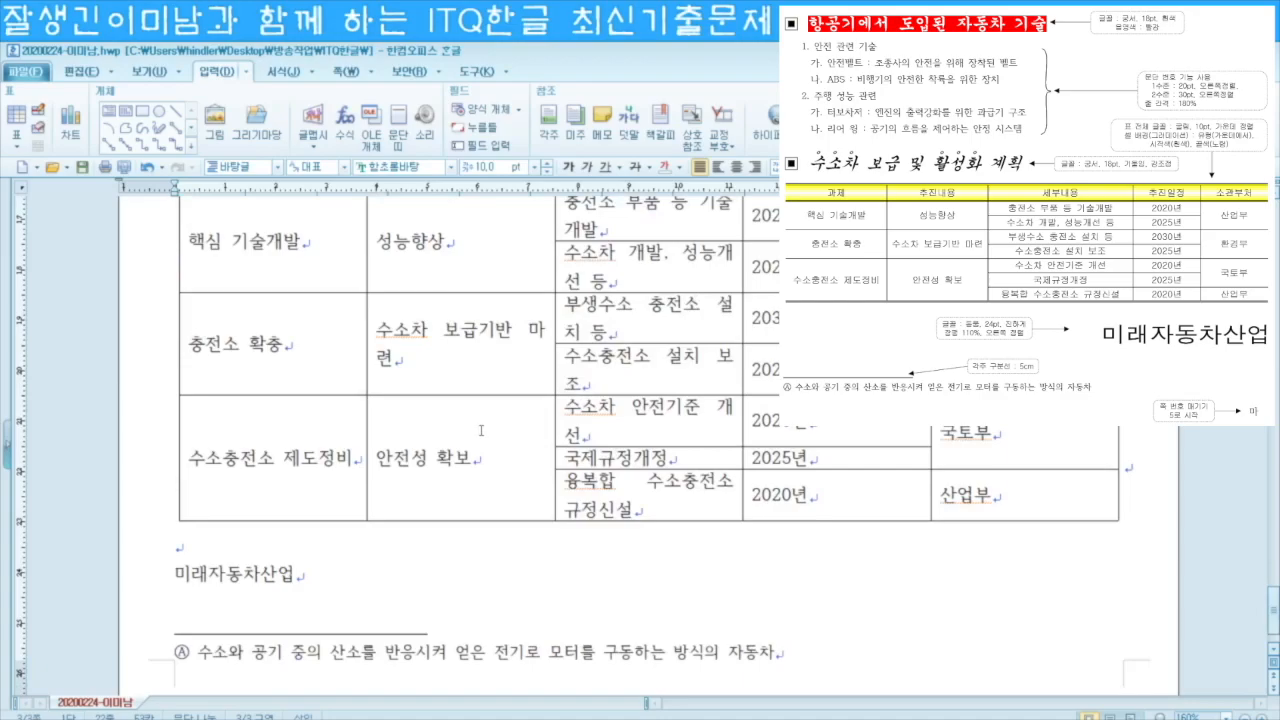
{"action": "scroll", "coordinate": [496, 413], "scroll_direction": "down", "scroll_amount": 1}
{"action": "scroll", "coordinate": [496, 413], "scroll_direction": "up", "scroll_amount": 2}
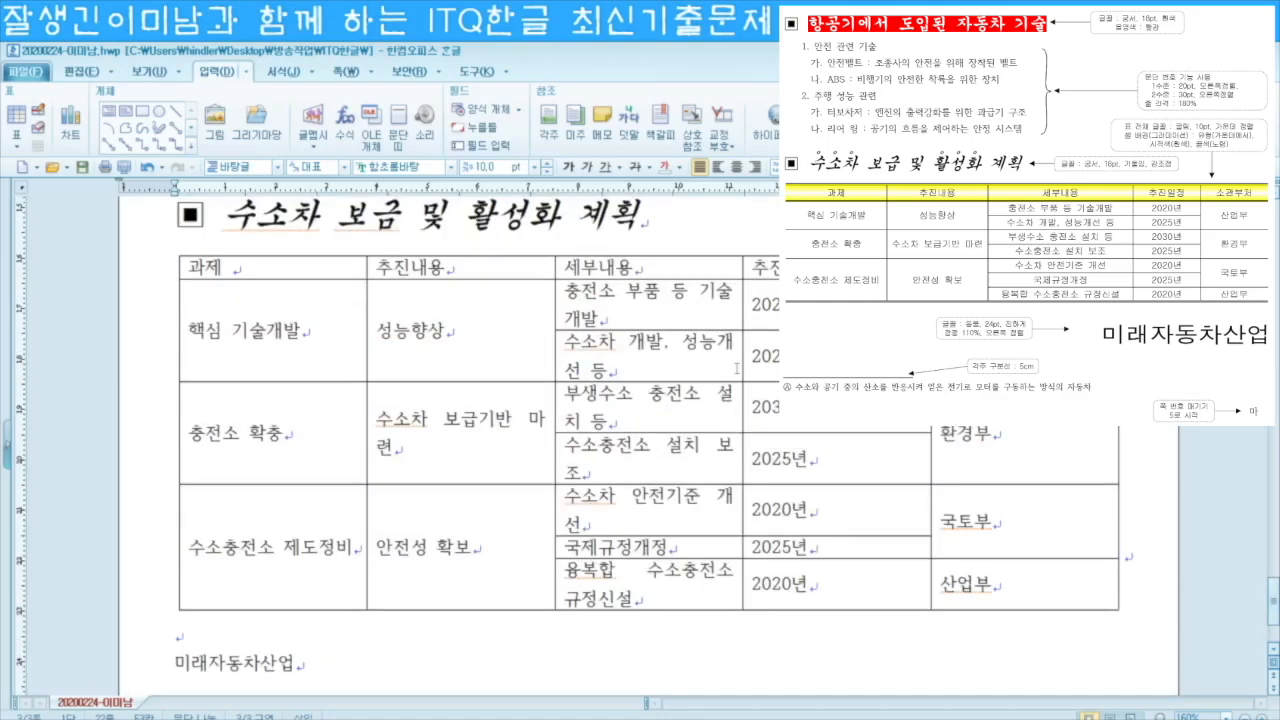
{"action": "left_click_drag", "start_coordinate": [741, 368], "coordinate": [818, 370]}
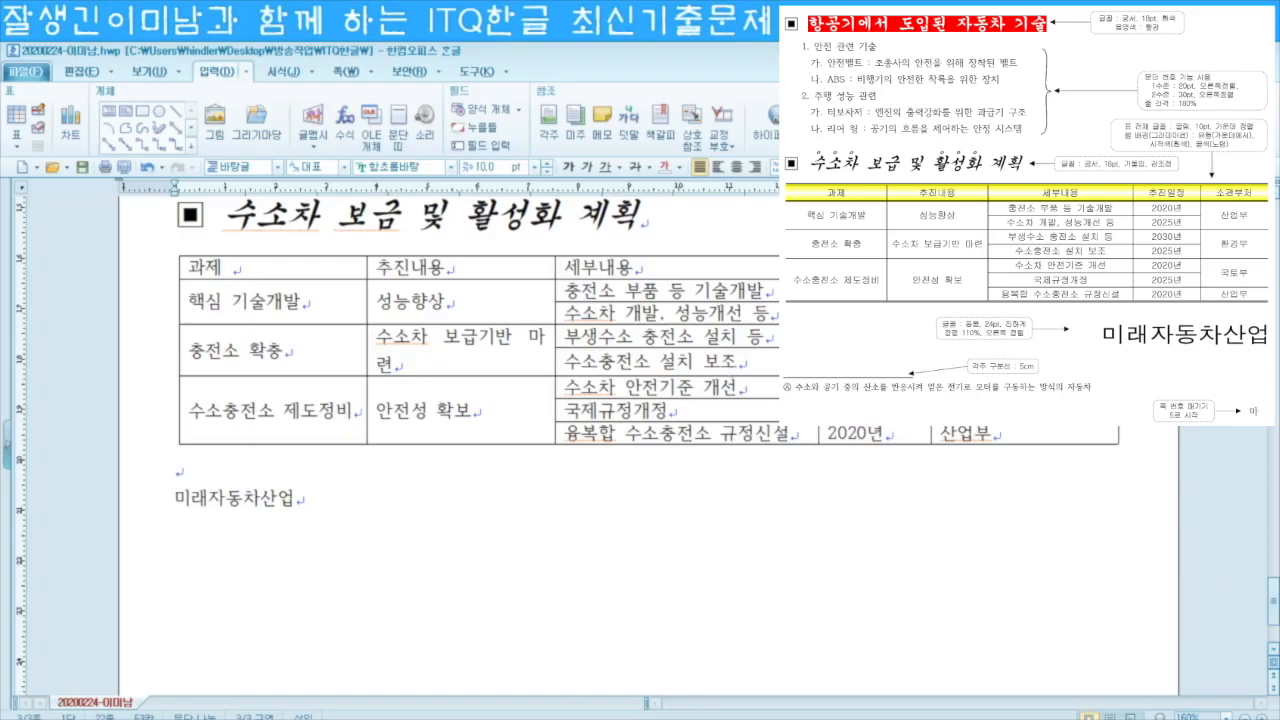
{"action": "left_click_drag", "start_coordinate": [930, 435], "coordinate": [1012, 435]}
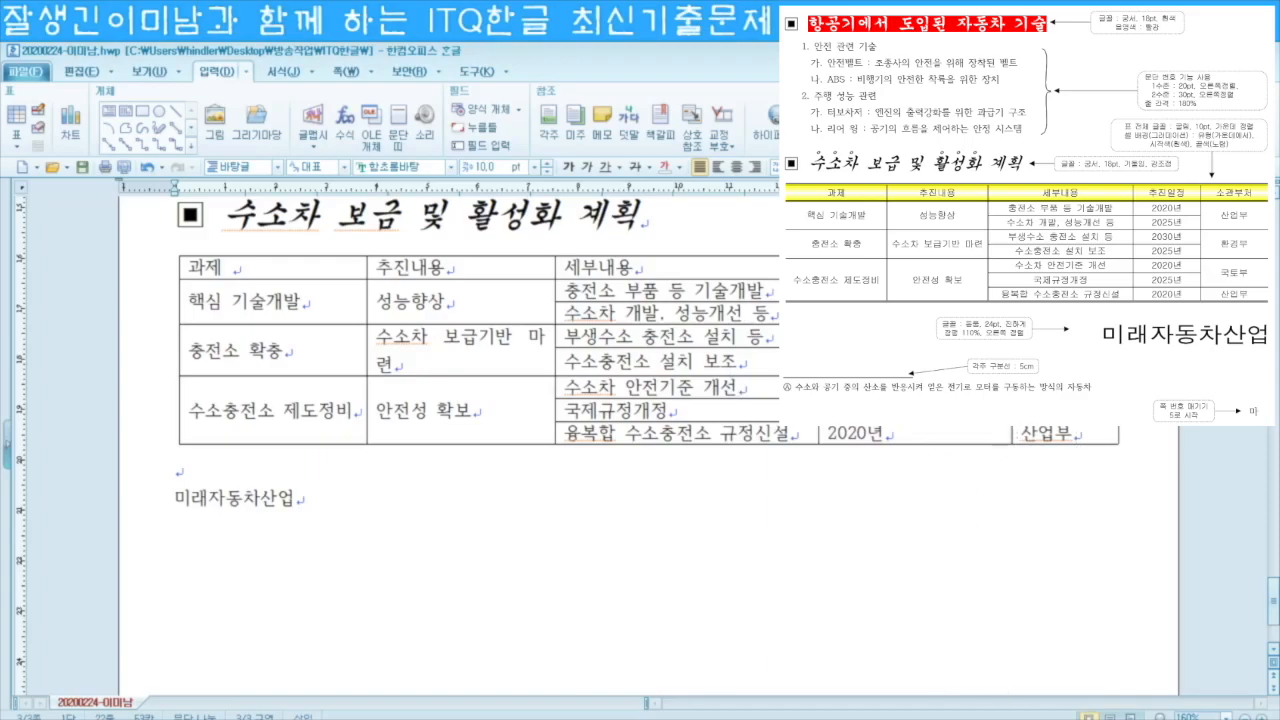
{"action": "left_click_drag", "start_coordinate": [817, 435], "coordinate": [899, 435]}
{"action": "scroll", "coordinate": [899, 435], "scroll_direction": "up", "scroll_amount": 1}
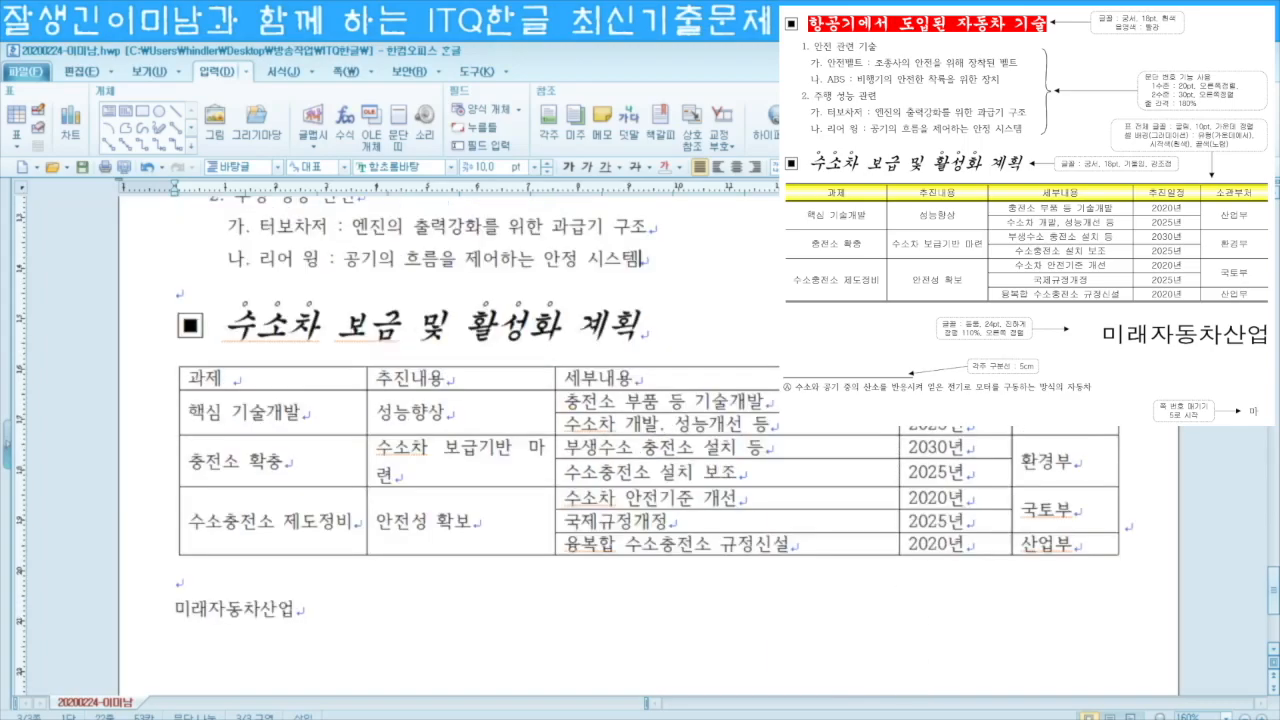
{"action": "left_click_drag", "start_coordinate": [555, 464], "coordinate": [615, 464]}
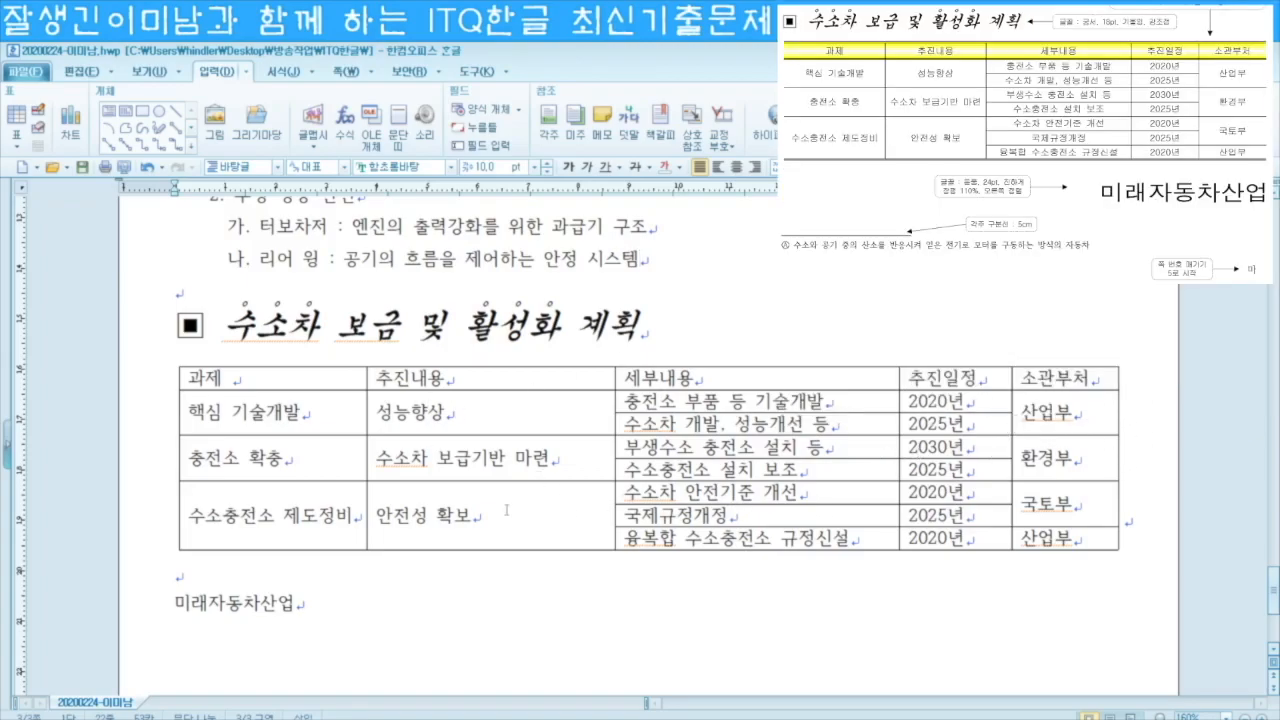
Step: Set every table cell in 굴림 with centred text
{"action": "left_click_drag", "start_coordinate": [335, 378], "coordinate": [1066, 538]}
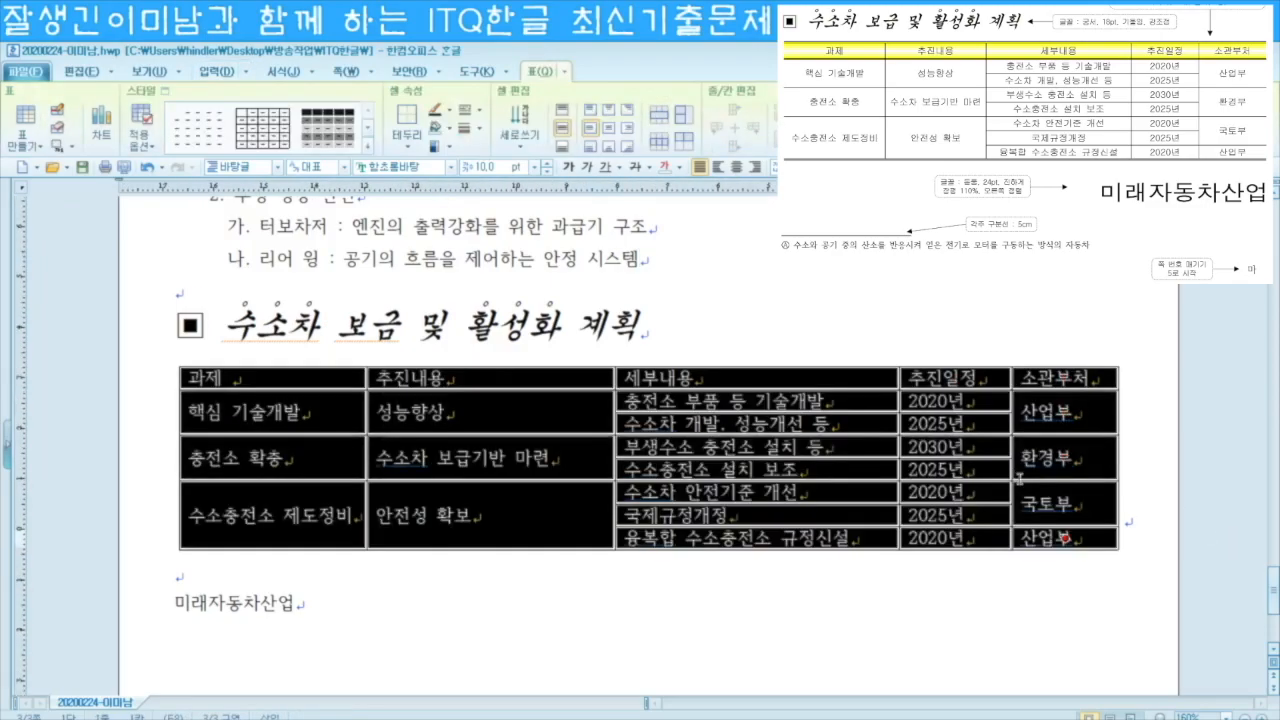
{"action": "left_click", "coordinate": [411, 168]}
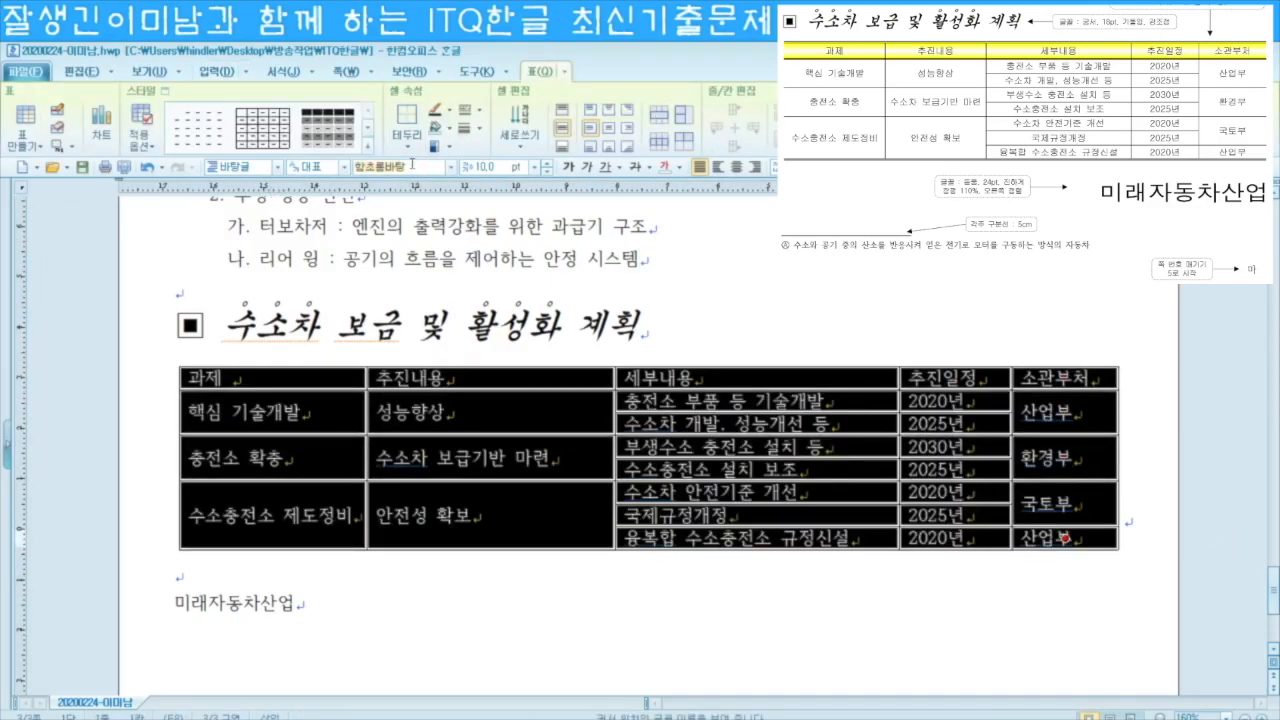
{"action": "type", "text": "굴림"}
{"action": "key", "text": "Return"}
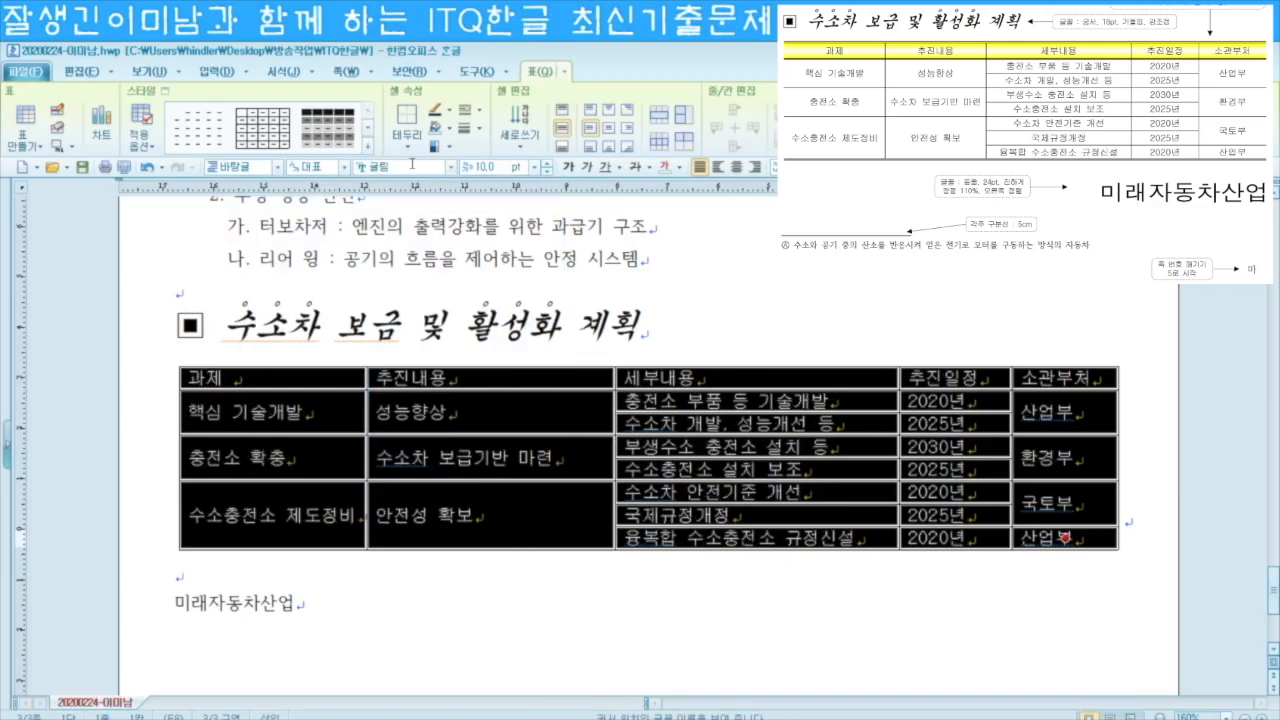
{"action": "left_click", "coordinate": [736, 167]}
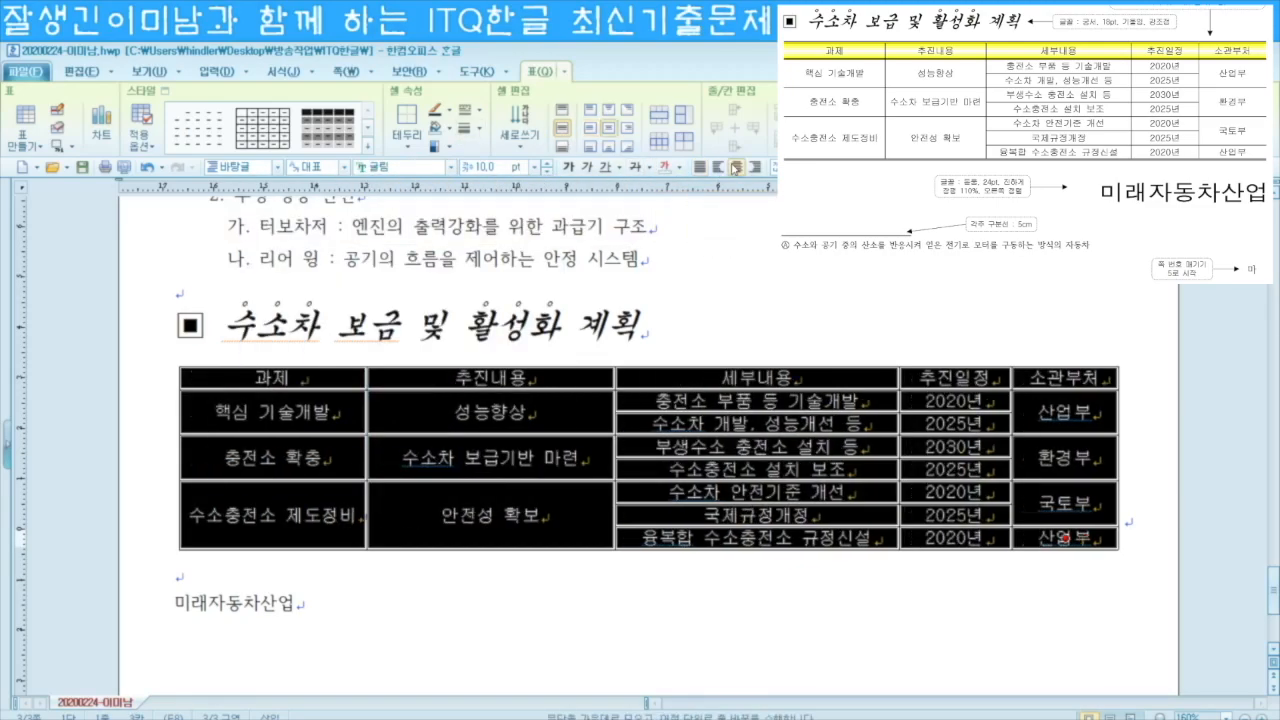
{"action": "left_click_drag", "start_coordinate": [322, 377], "coordinate": [1066, 378]}
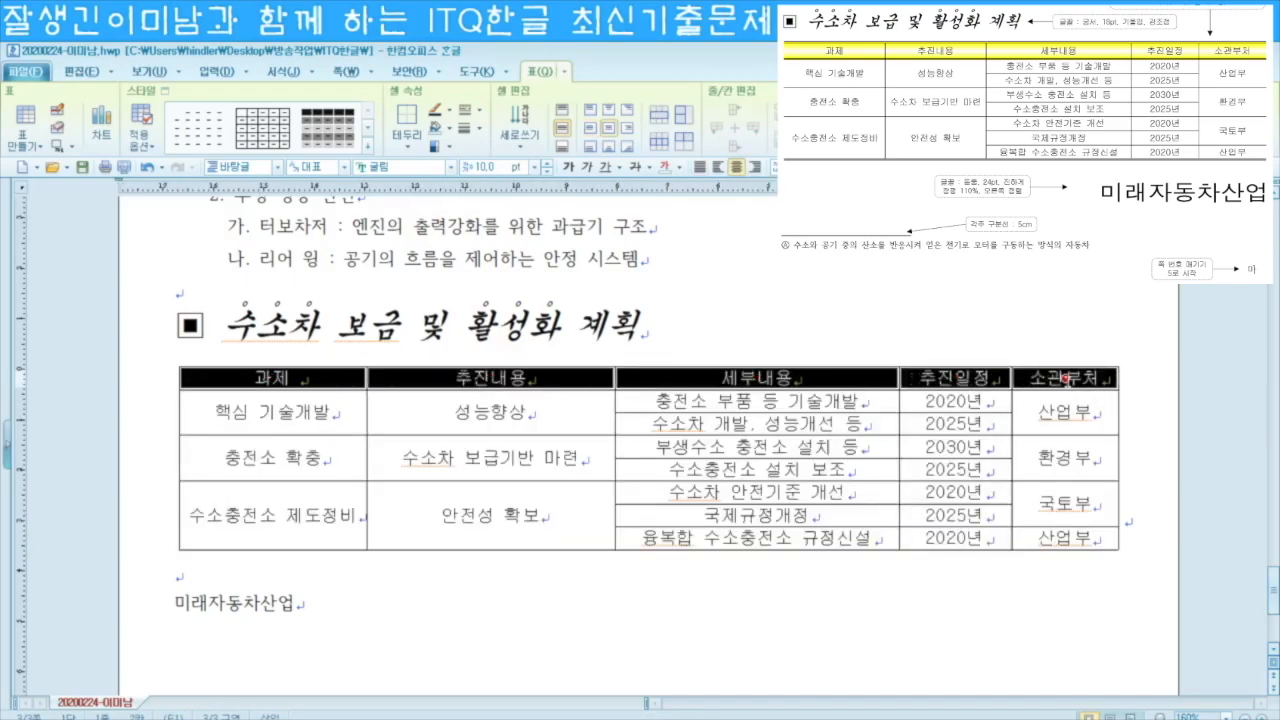
Step: Fill the header row with a centre-out gradient ending in yellow
{"action": "key", "text": "l"}
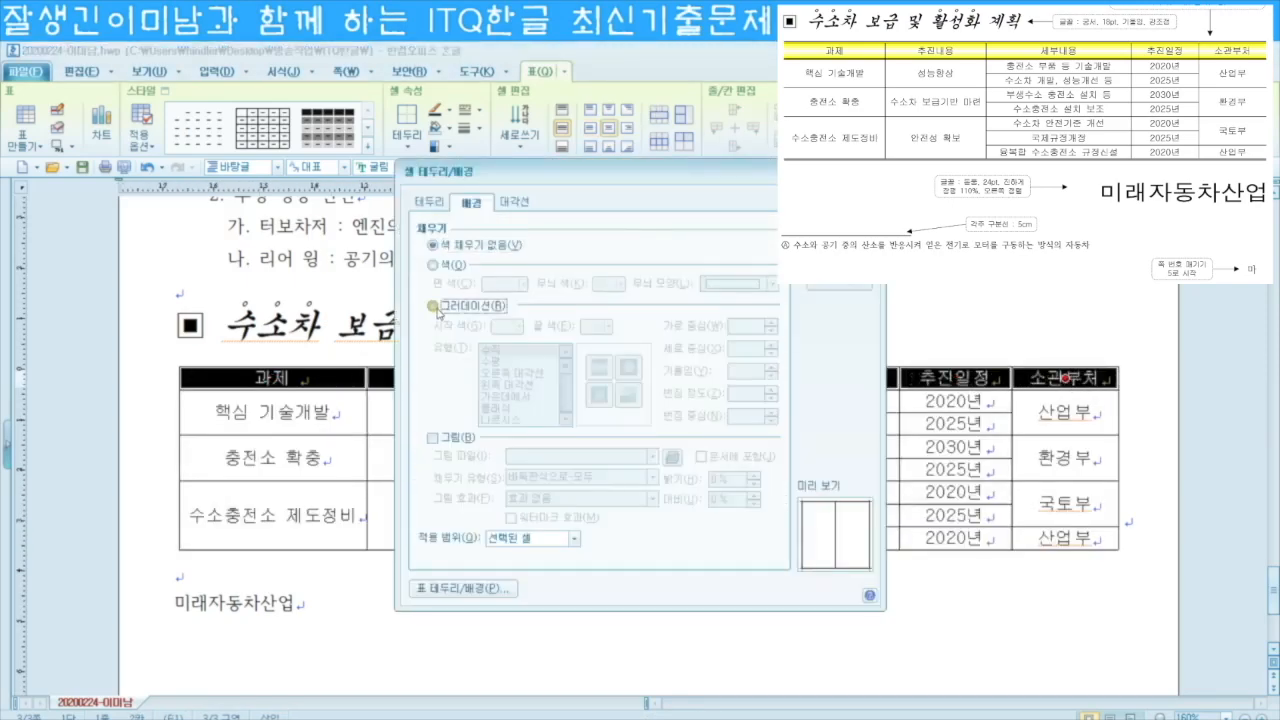
{"action": "left_click", "coordinate": [434, 306]}
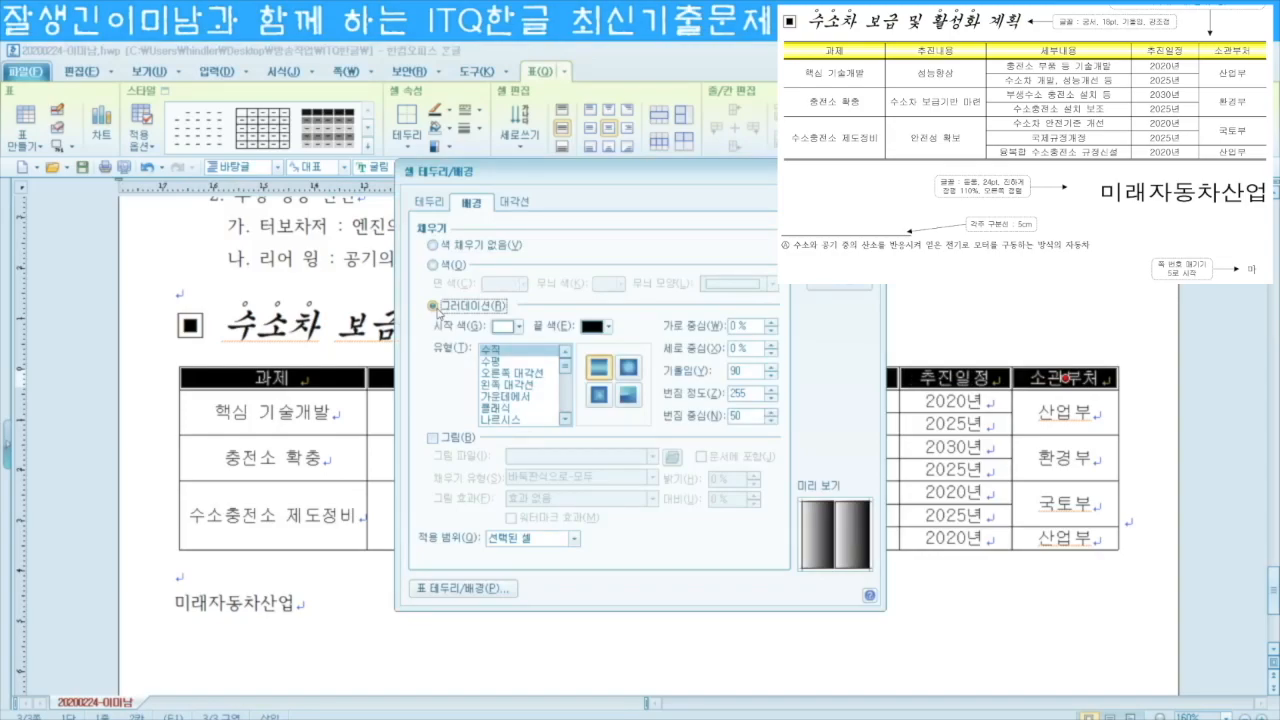
{"action": "left_click", "coordinate": [515, 398]}
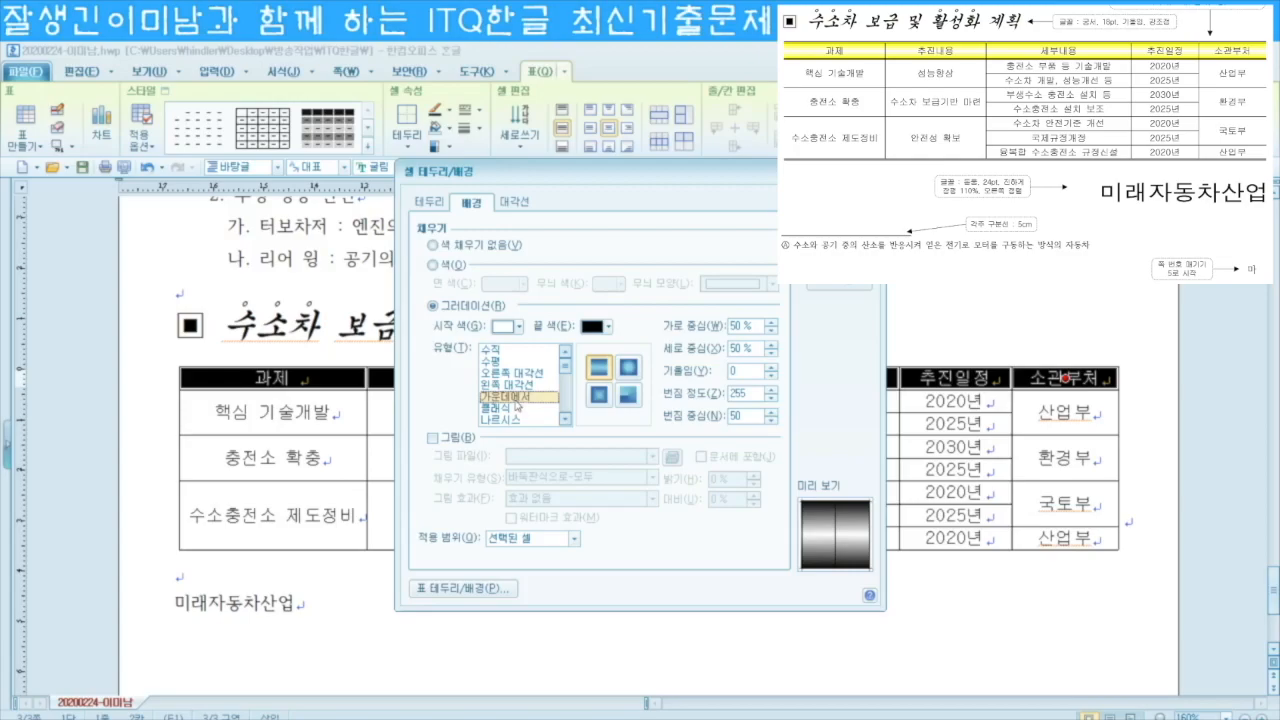
{"action": "left_click", "coordinate": [598, 333]}
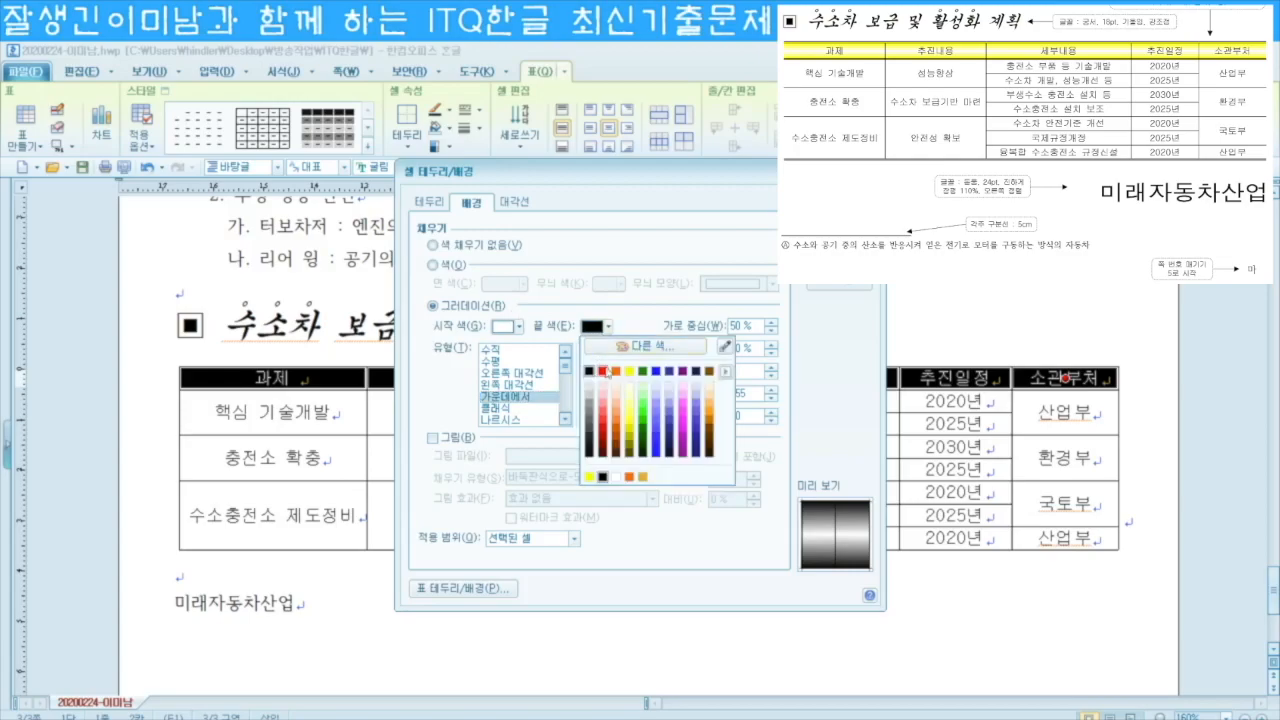
{"action": "left_click", "coordinate": [590, 477]}
{"action": "left_click", "coordinate": [838, 203]}
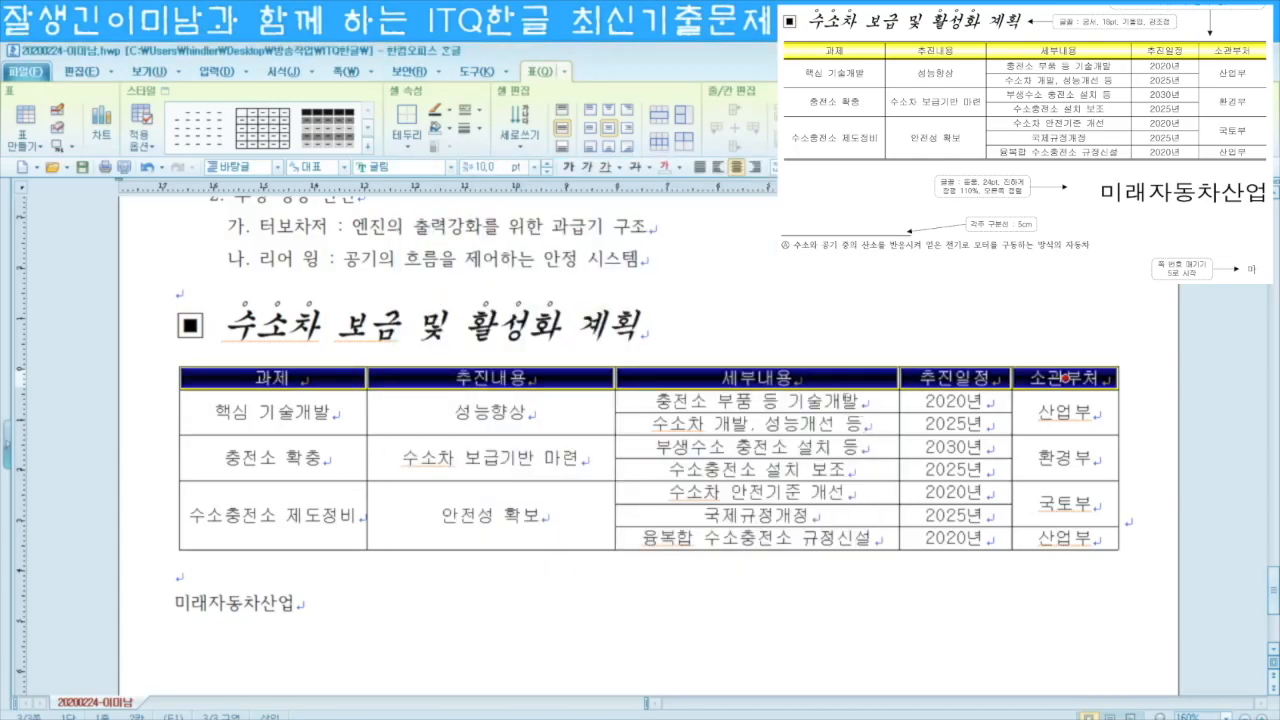
Step: Remove the table's left and right outer borders
{"action": "left_click_drag", "start_coordinate": [346, 381], "coordinate": [1065, 537]}
{"action": "key", "text": "l"}
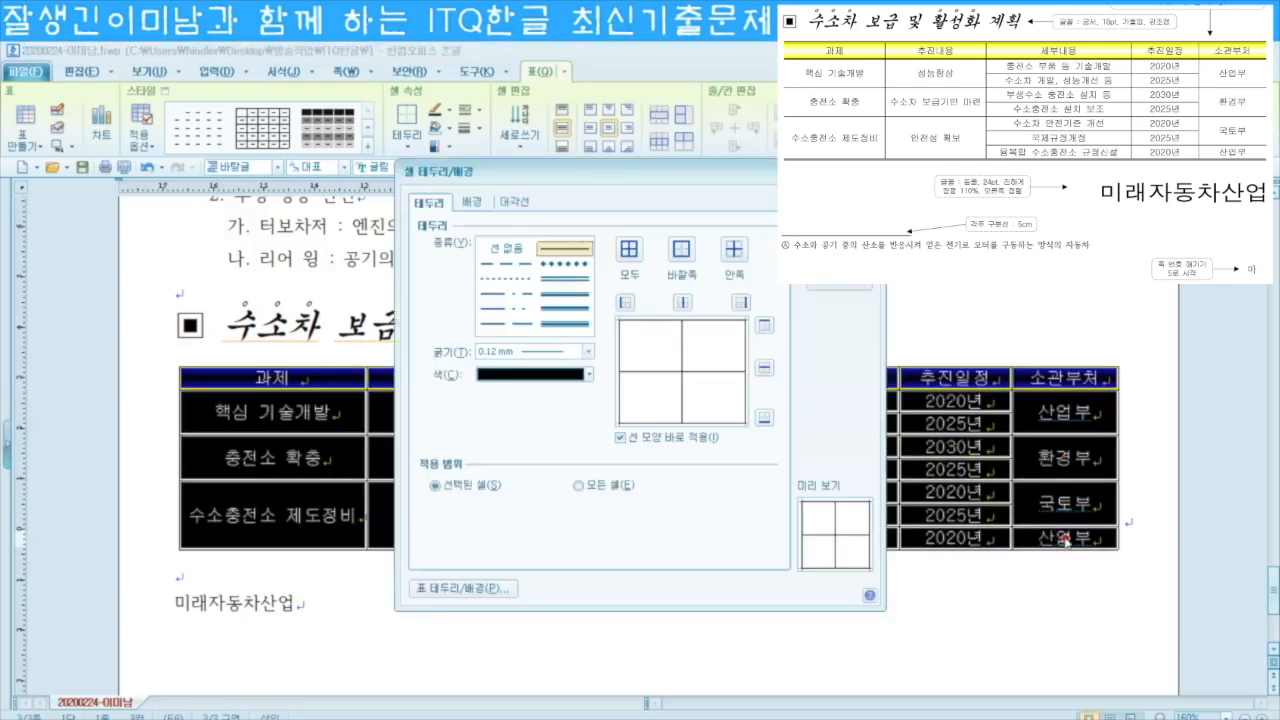
{"action": "left_click", "coordinate": [517, 247]}
{"action": "left_click", "coordinate": [625, 302]}
{"action": "left_click", "coordinate": [741, 302]}
{"action": "key", "text": "Return"}
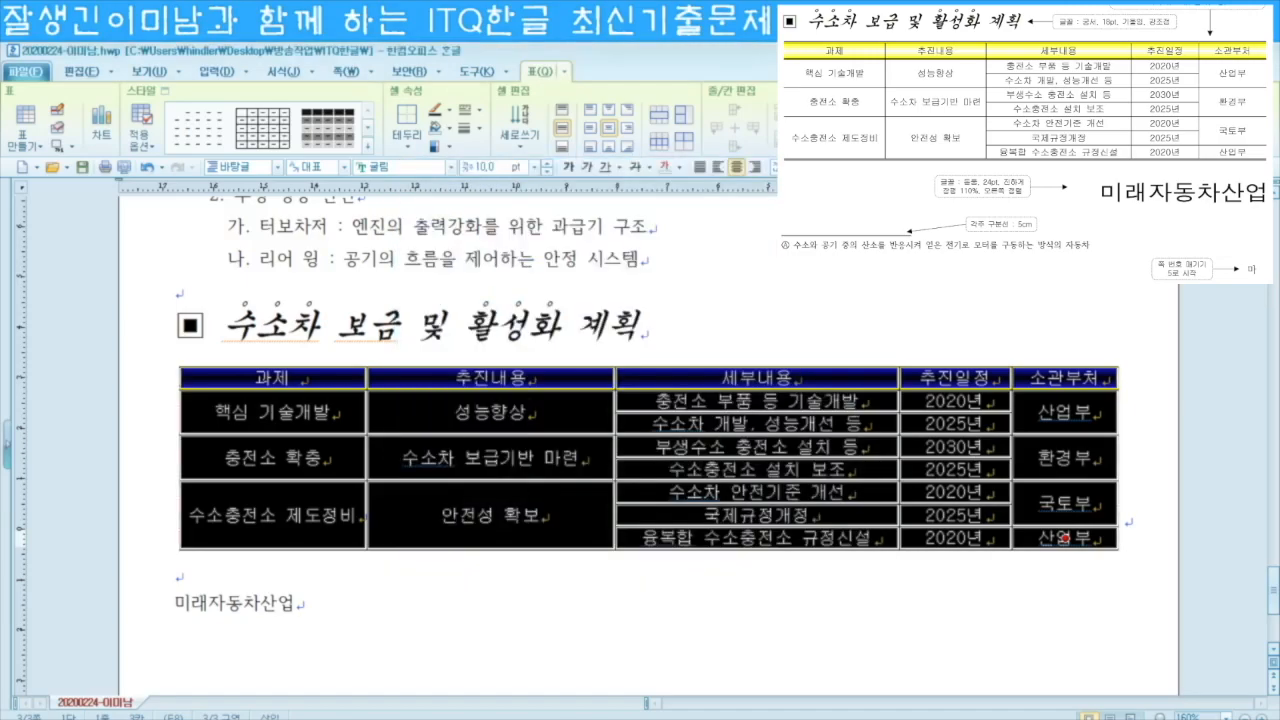
Step: Add double-line top and bottom borders to the table
{"action": "key", "text": "l"}
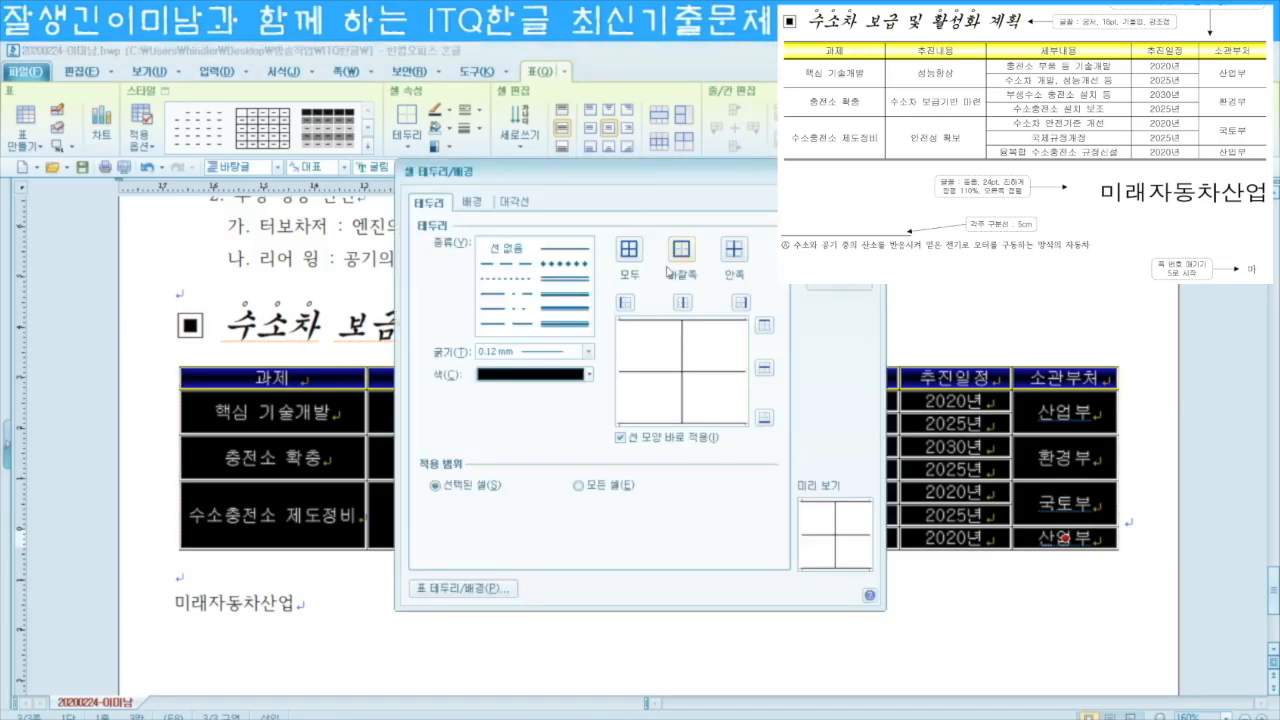
{"action": "left_click", "coordinate": [577, 280]}
{"action": "left_click", "coordinate": [763, 327]}
{"action": "left_click", "coordinate": [764, 417]}
{"action": "key", "text": "Return"}
{"action": "left_click", "coordinate": [588, 608]}
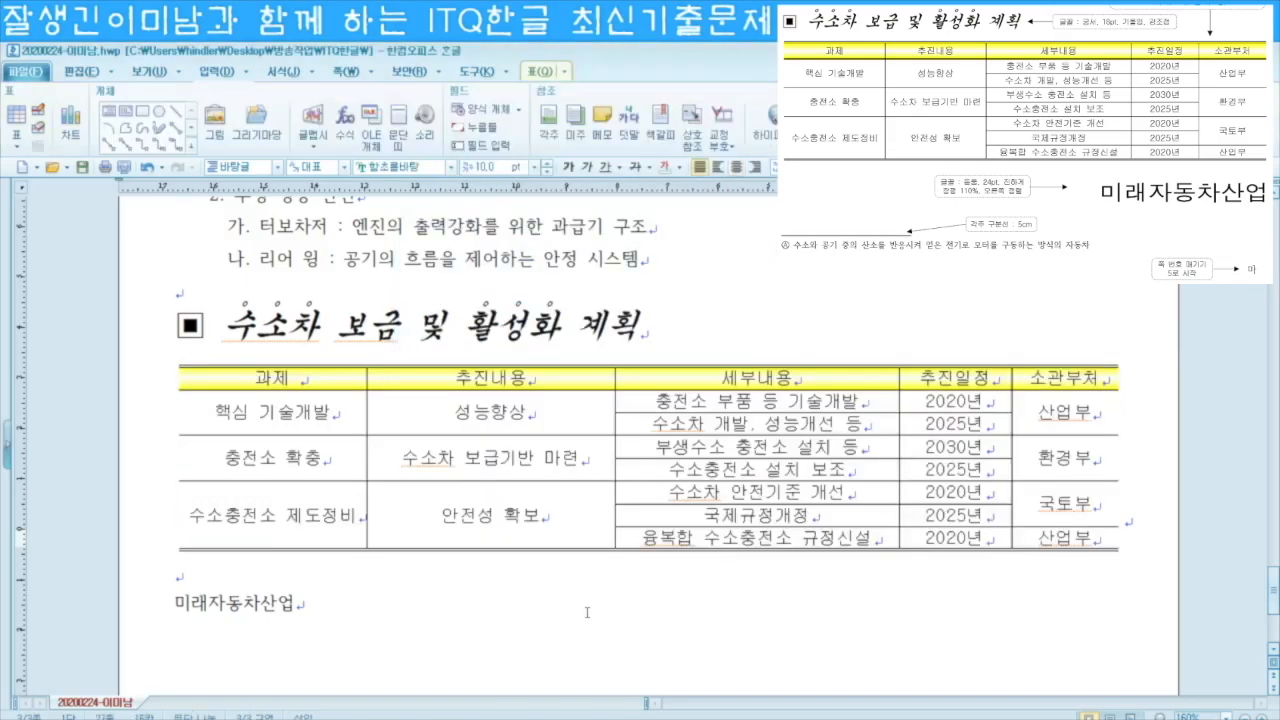
Step: Add a double line under the header row
{"action": "left_click_drag", "start_coordinate": [310, 377], "coordinate": [1066, 377]}
{"action": "key", "text": "l"}
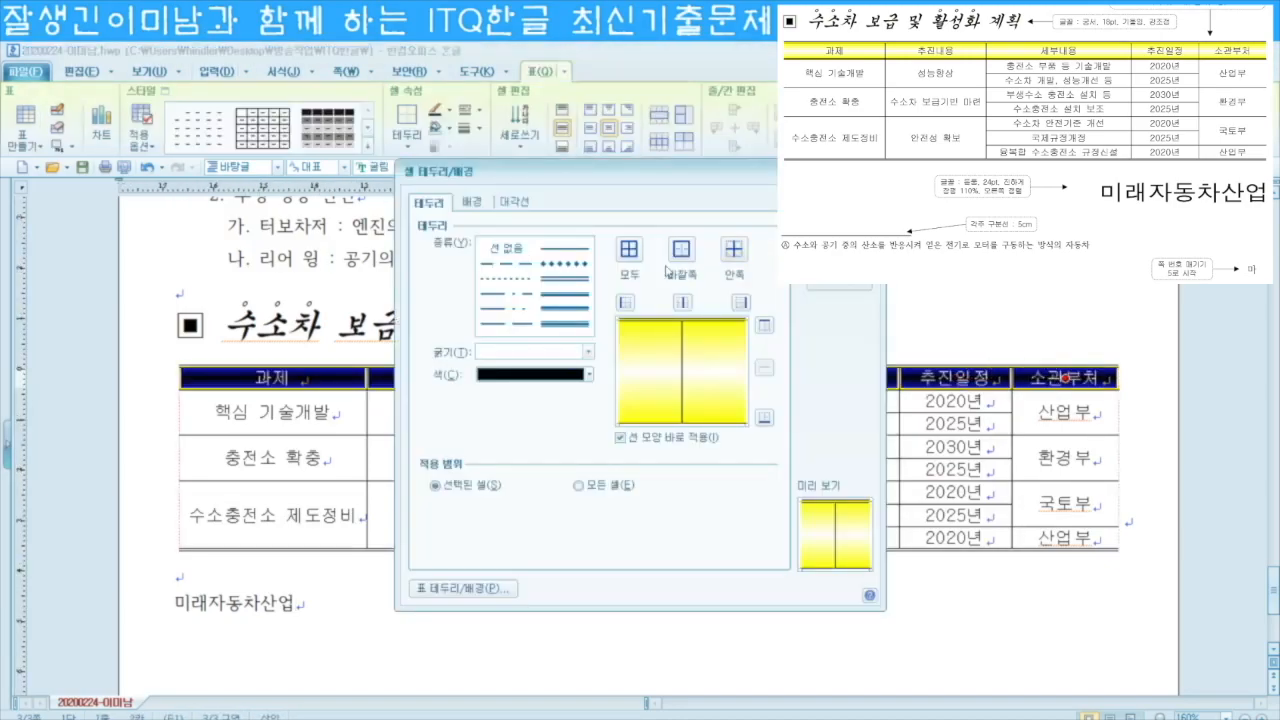
{"action": "left_click", "coordinate": [764, 419]}
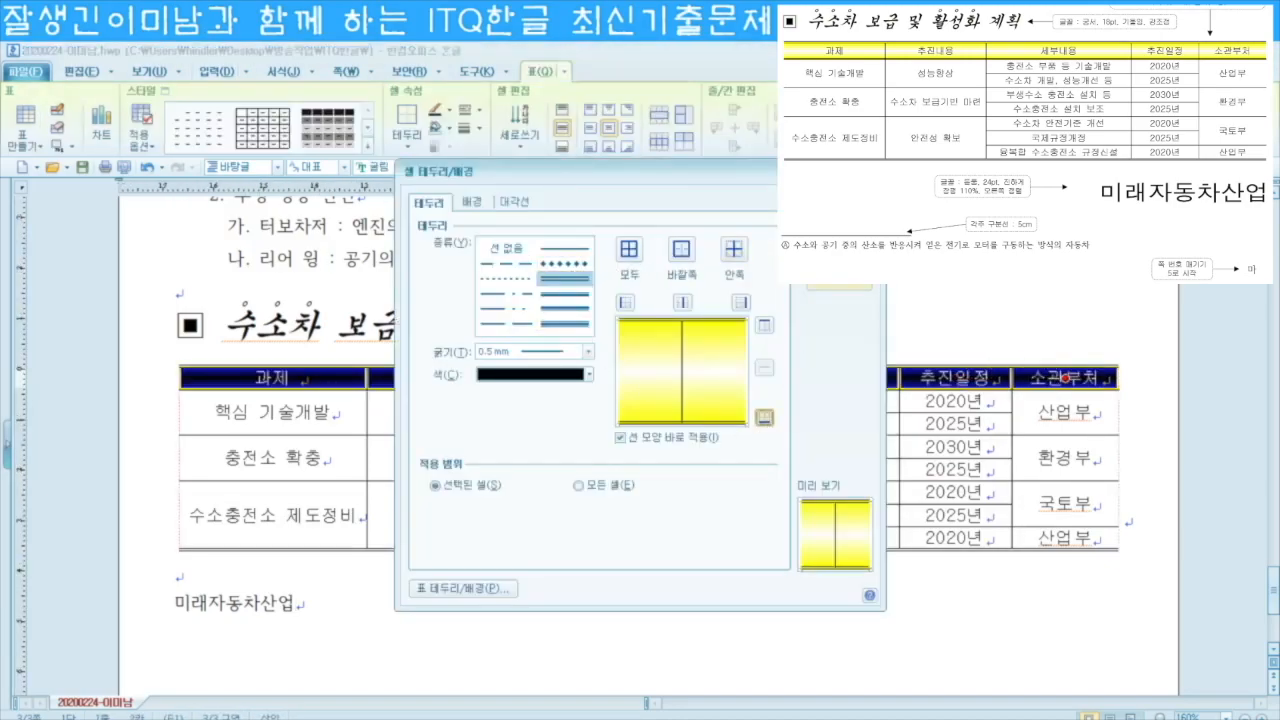
{"action": "left_click", "coordinate": [838, 201]}
{"action": "left_click", "coordinate": [551, 649]}
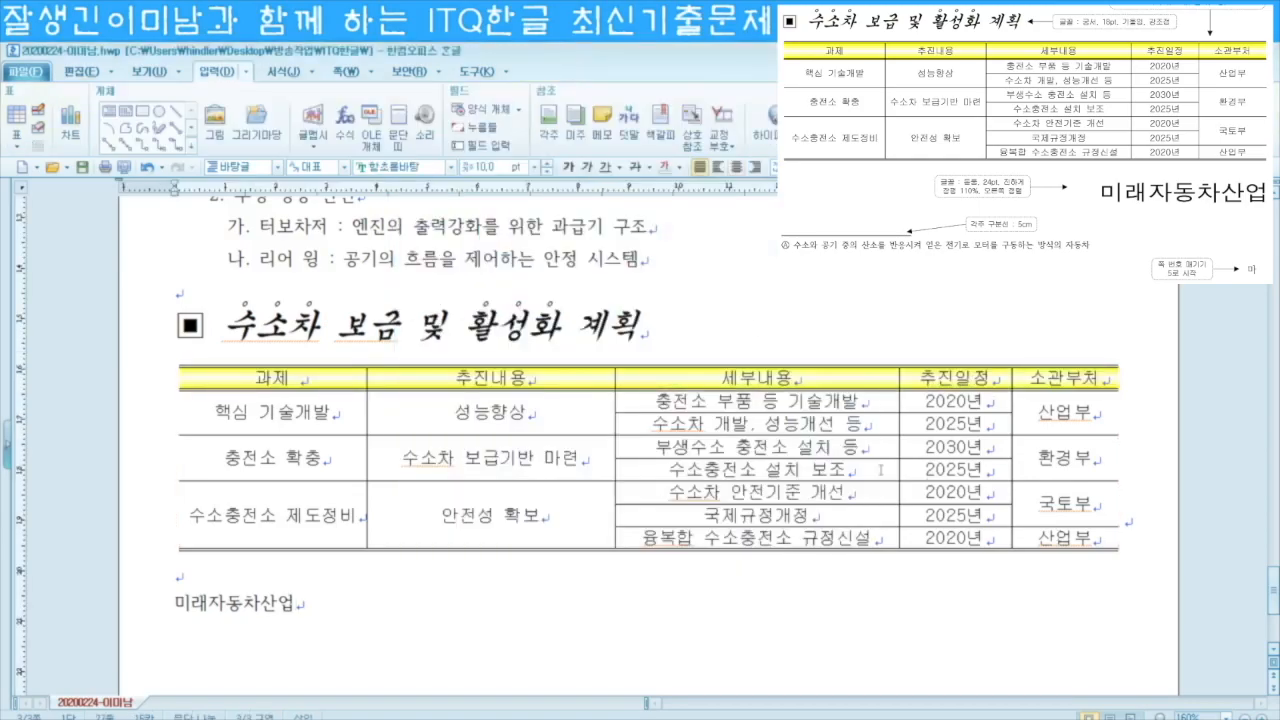
Step: Make the table rows taller with Ctrl+Down
{"action": "left_click_drag", "start_coordinate": [329, 380], "coordinate": [1072, 544]}
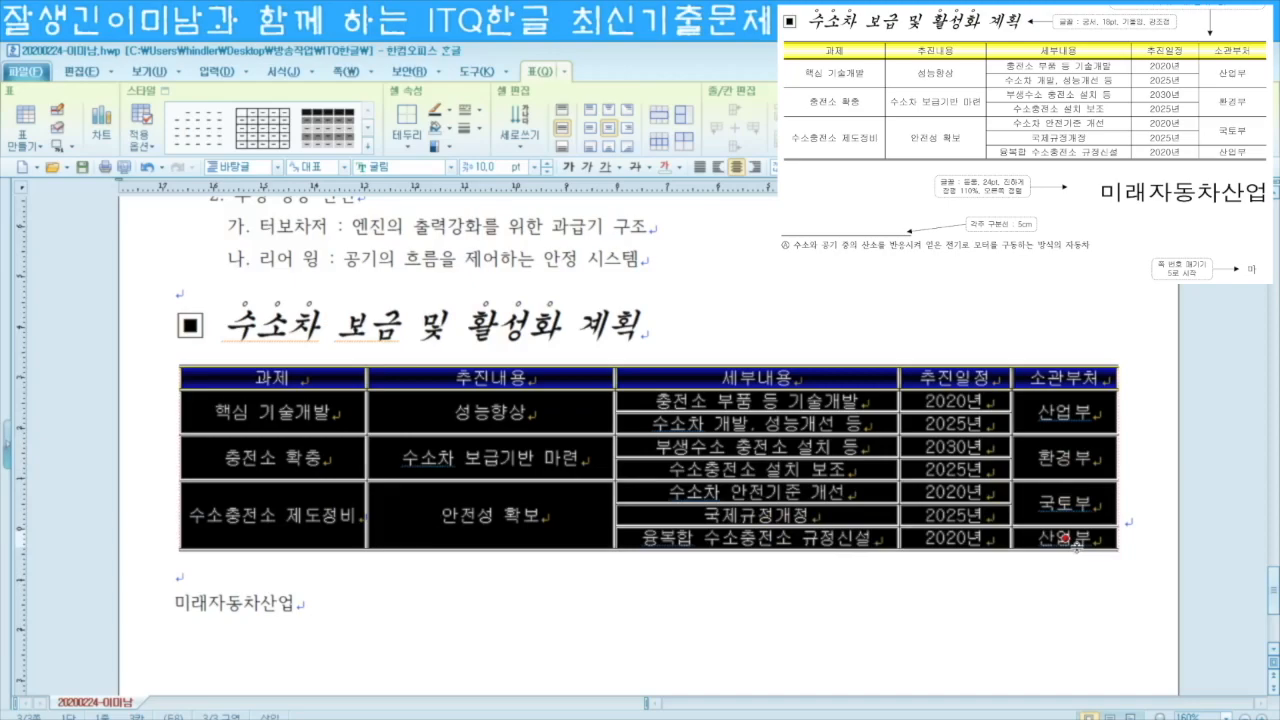
{"action": "key", "text": "ctrl+Down"}
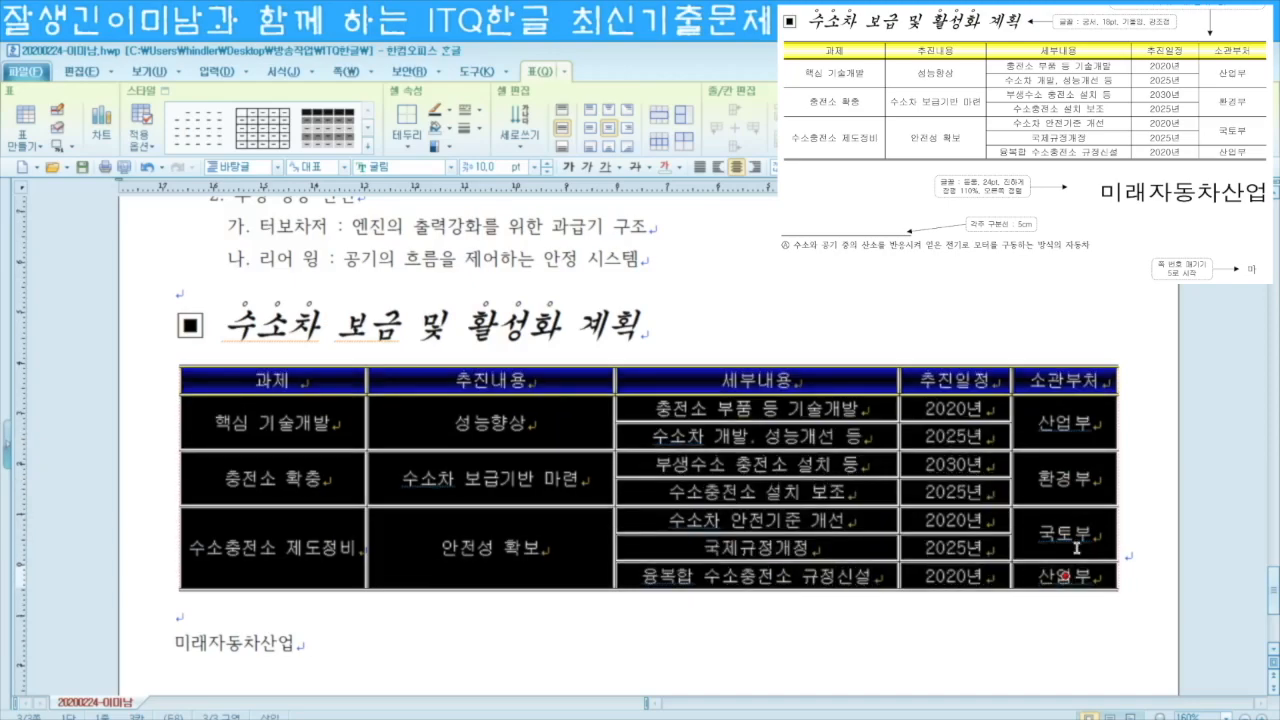
{"action": "scroll", "coordinate": [1077, 547], "scroll_direction": "down", "scroll_amount": 2}
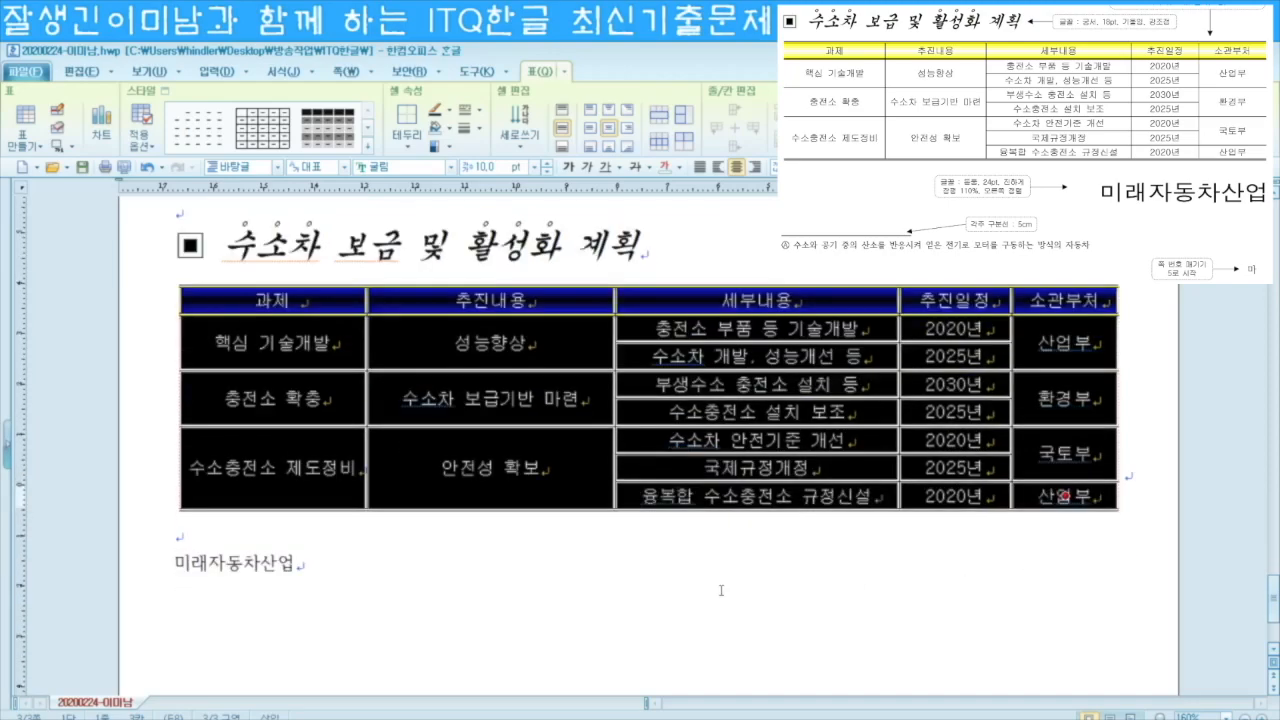
{"action": "left_click", "coordinate": [720, 590]}
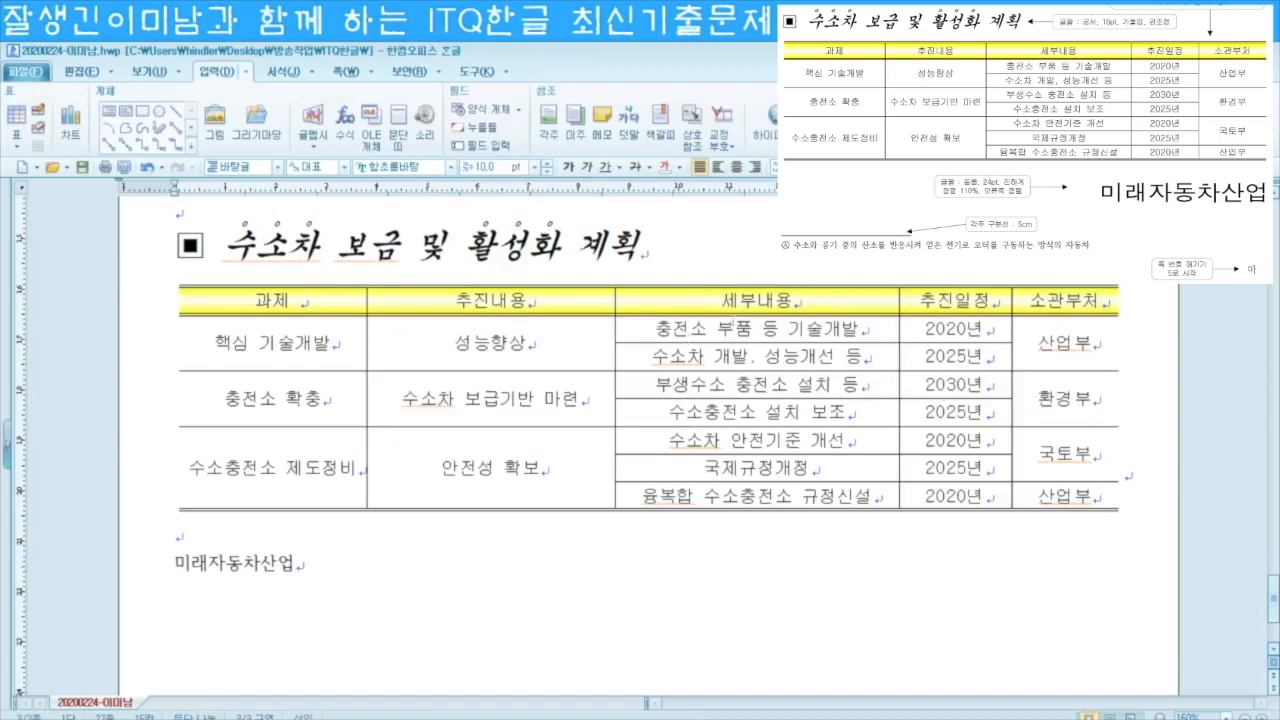
Step: Format 미래자동차산업 as 24 pt 돋움, bold, at 110% character width
{"action": "double_click", "coordinate": [250, 566]}
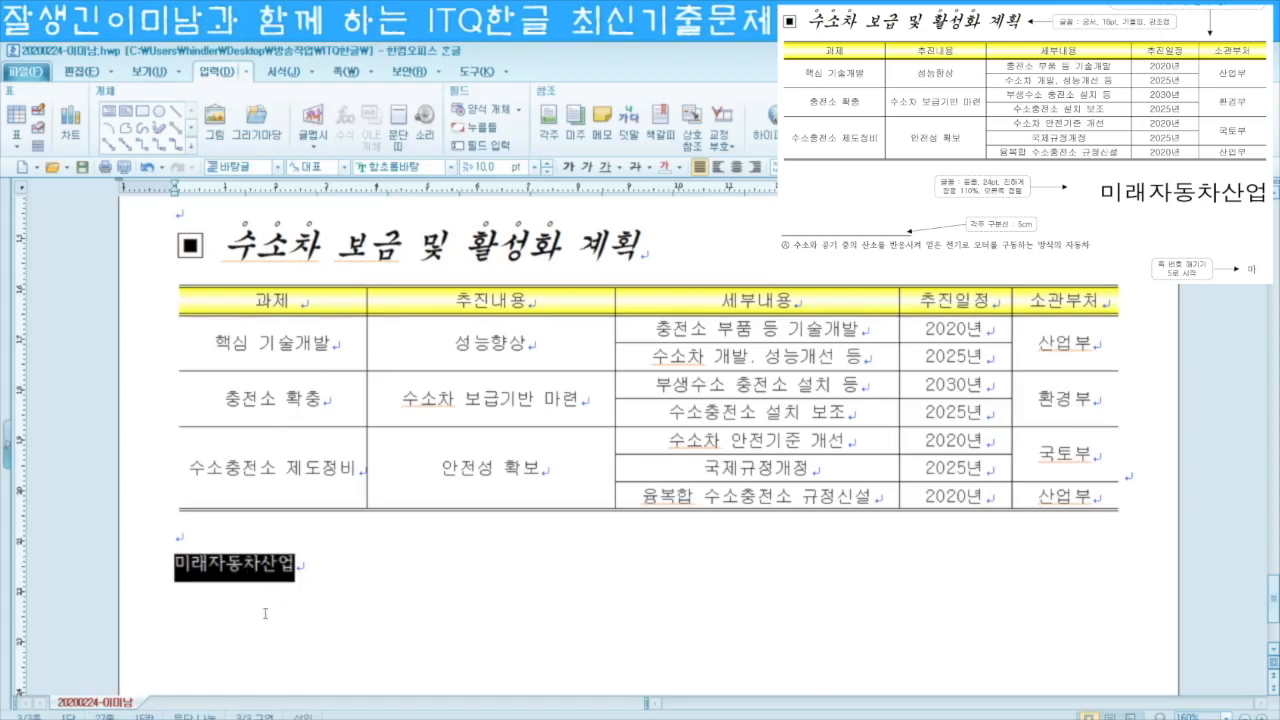
{"action": "right_click", "coordinate": [249, 566]}
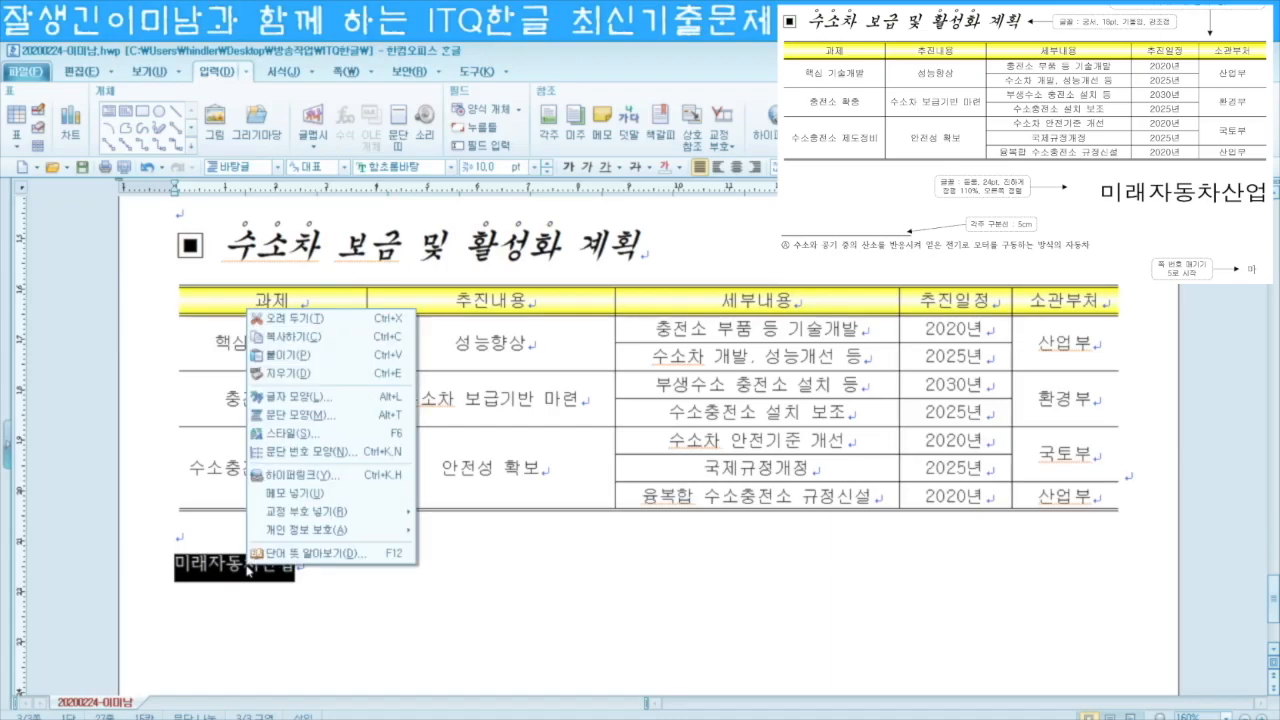
{"action": "left_click", "coordinate": [300, 397]}
{"action": "left_click", "coordinate": [441, 247]}
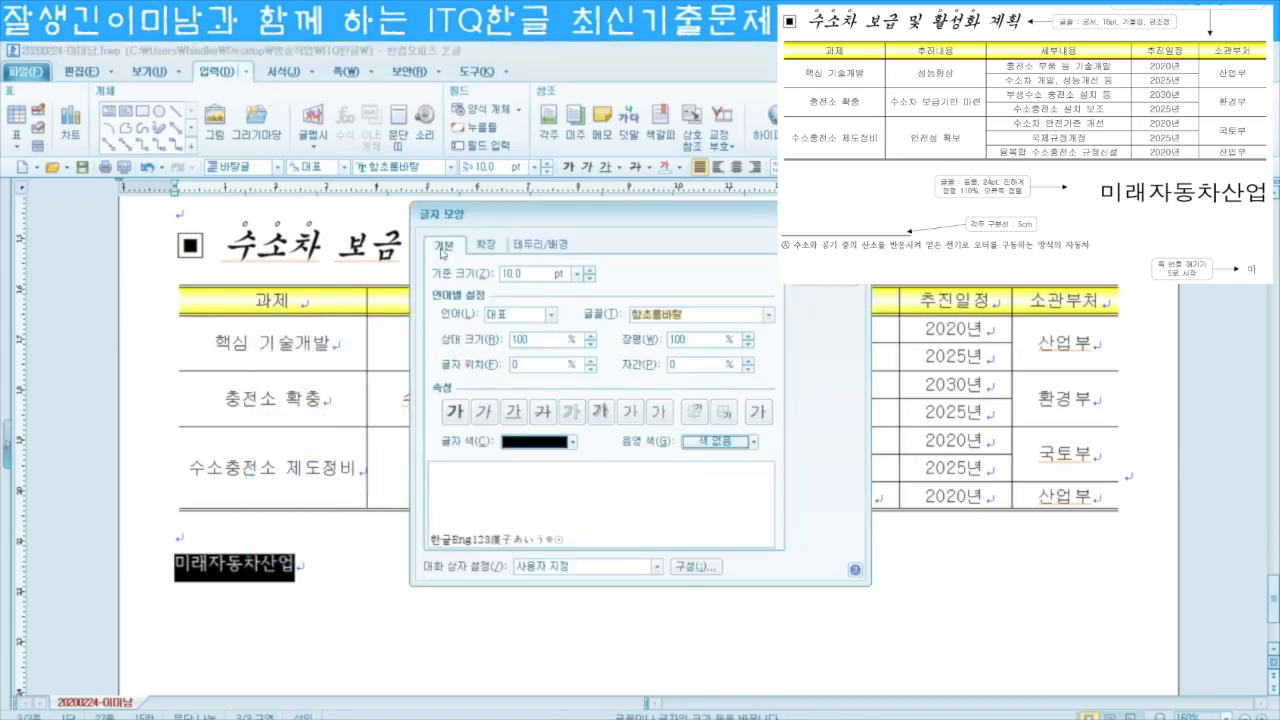
{"action": "double_click", "coordinate": [528, 273]}
{"action": "type", "text": "24"}
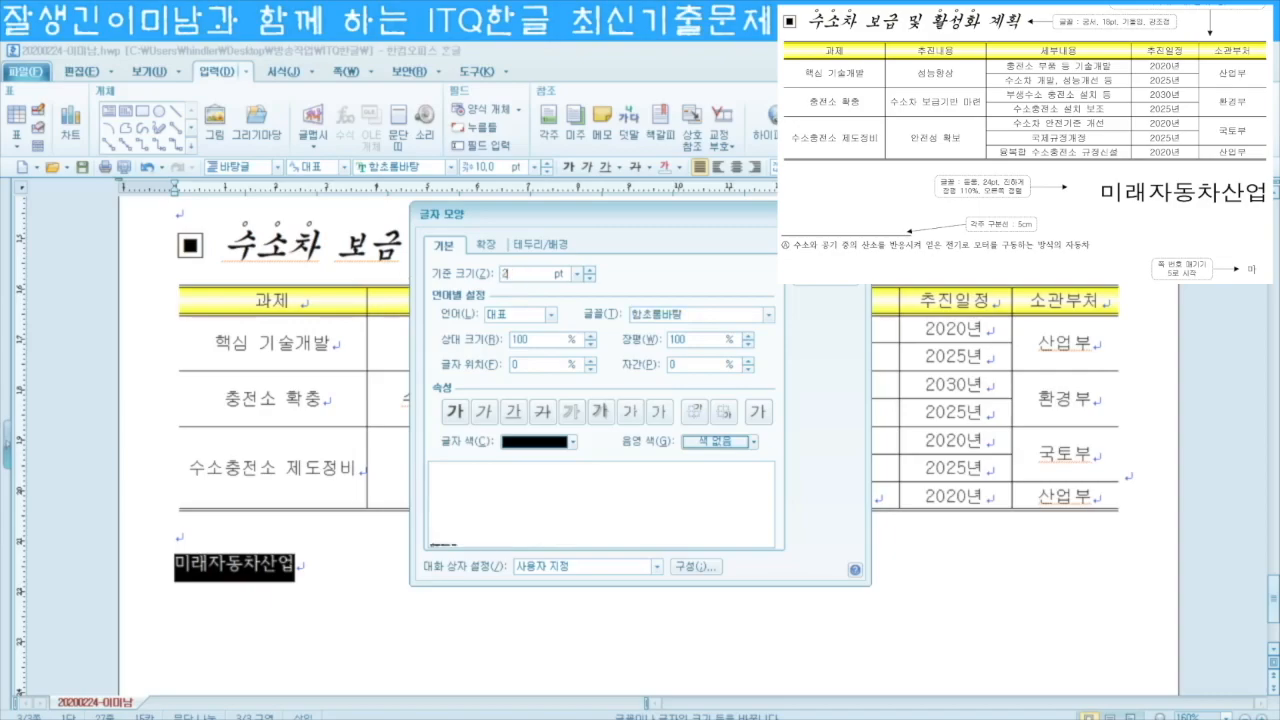
{"action": "double_click", "coordinate": [679, 314]}
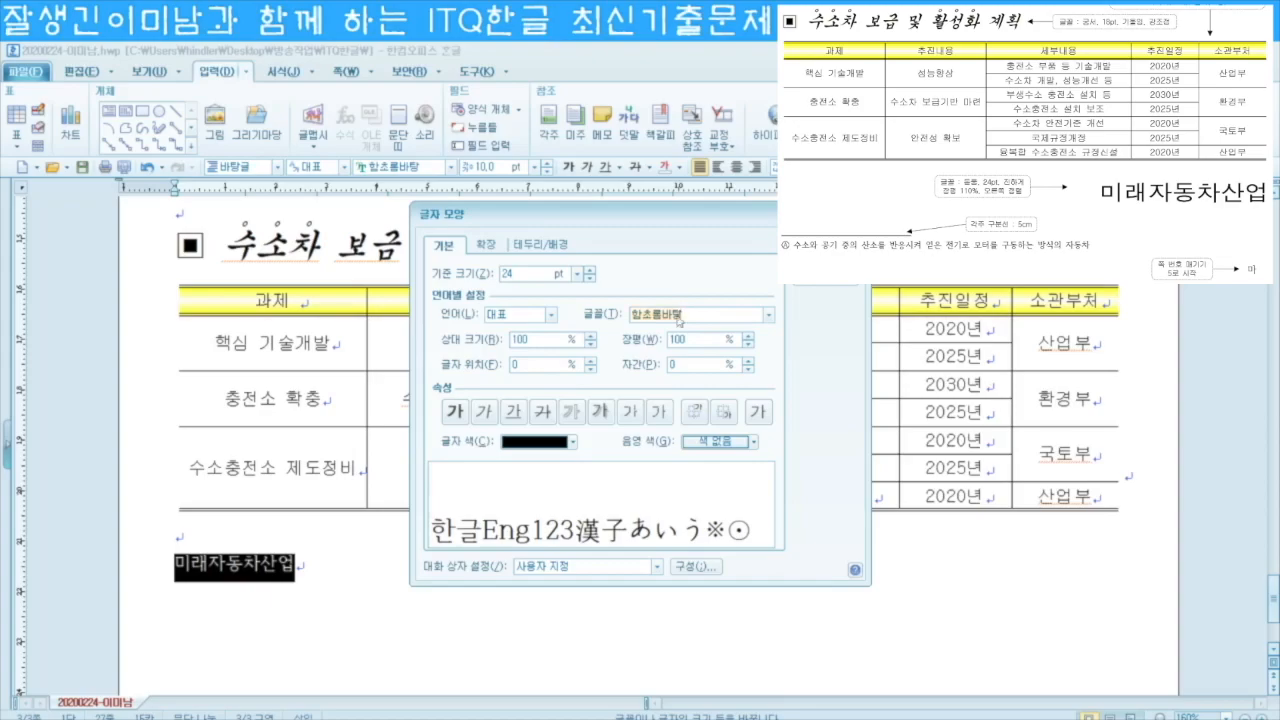
{"action": "type", "text": "돋우"}
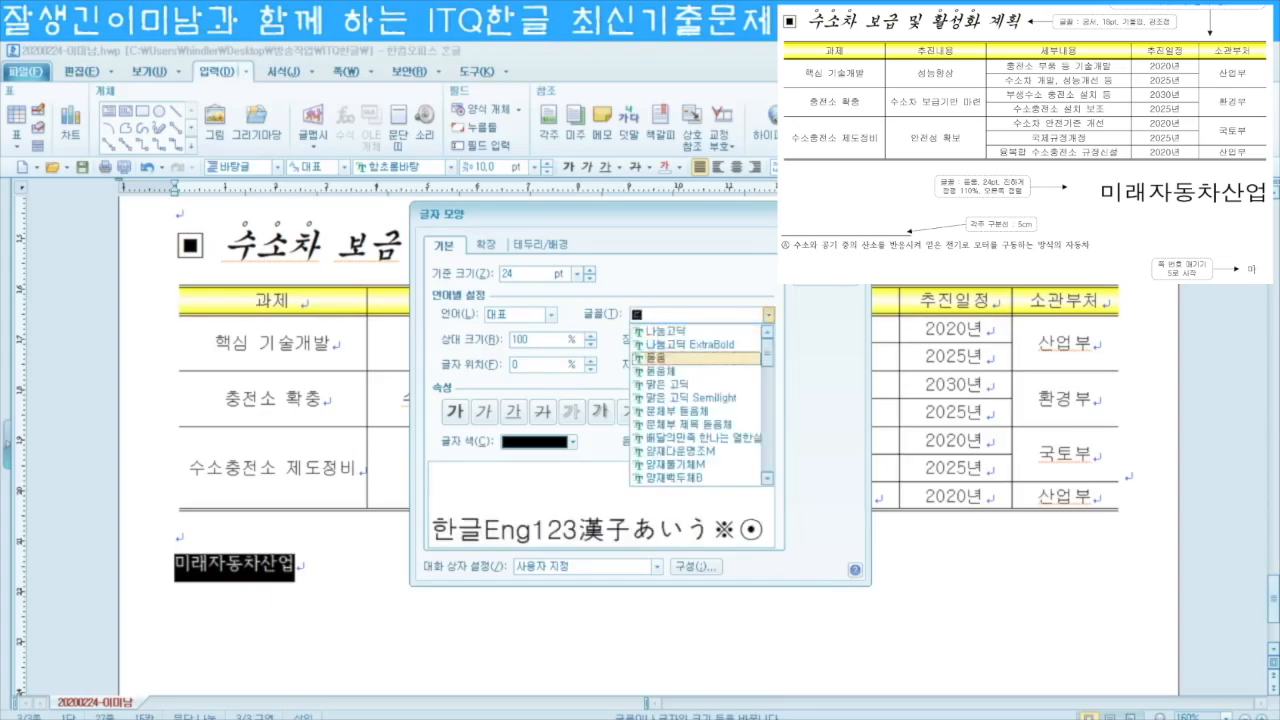
{"action": "type", "text": "ㅁ"}
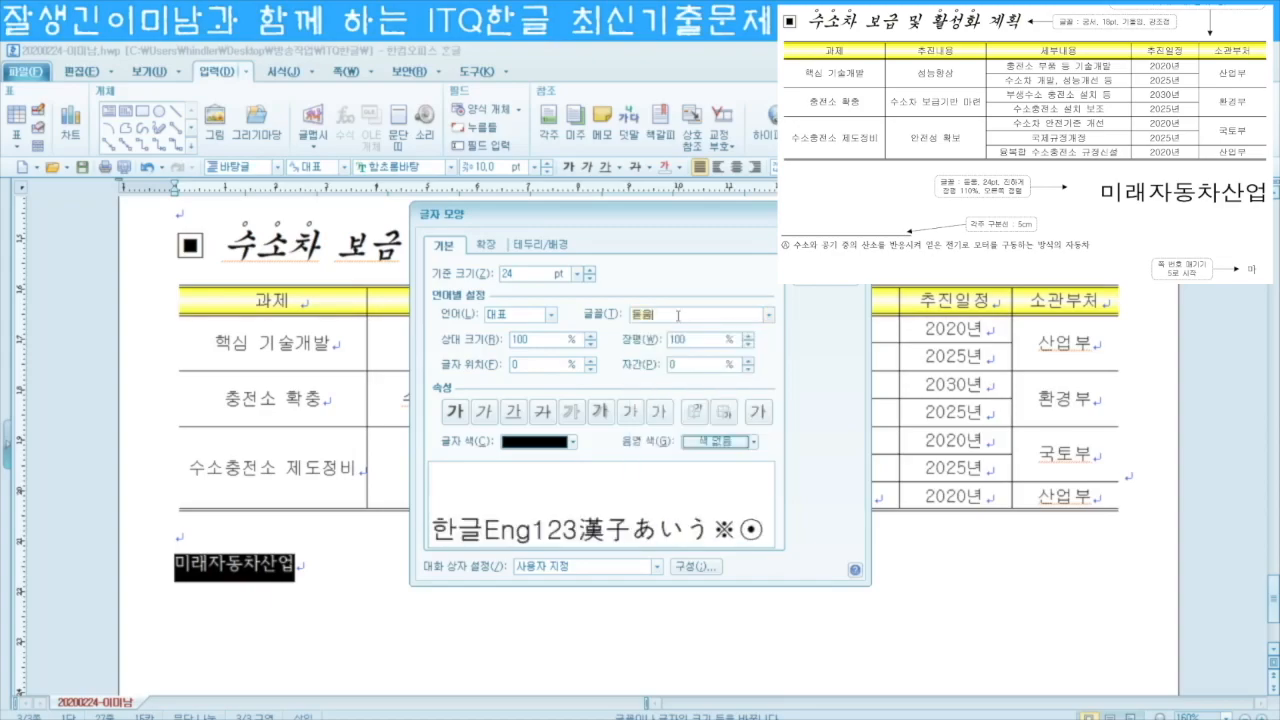
{"action": "left_click_drag", "start_coordinate": [698, 340], "coordinate": [617, 340]}
{"action": "type", "text": "110"}
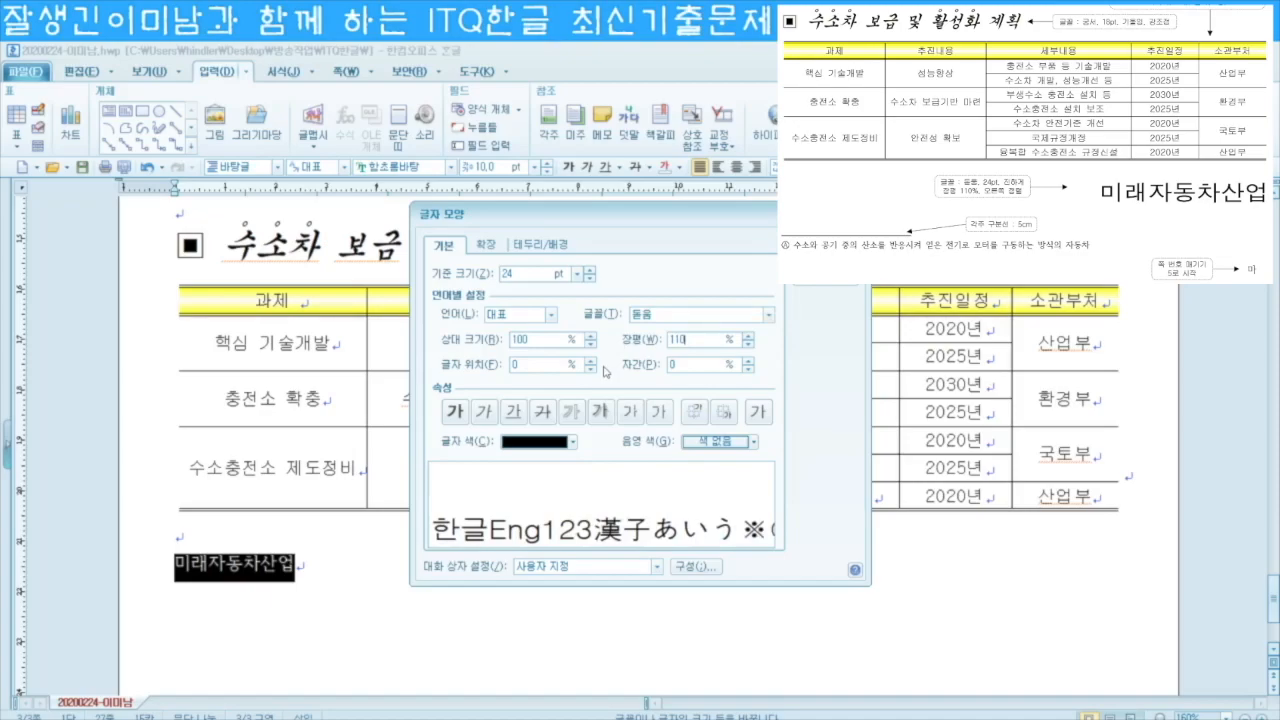
{"action": "left_click", "coordinate": [455, 411]}
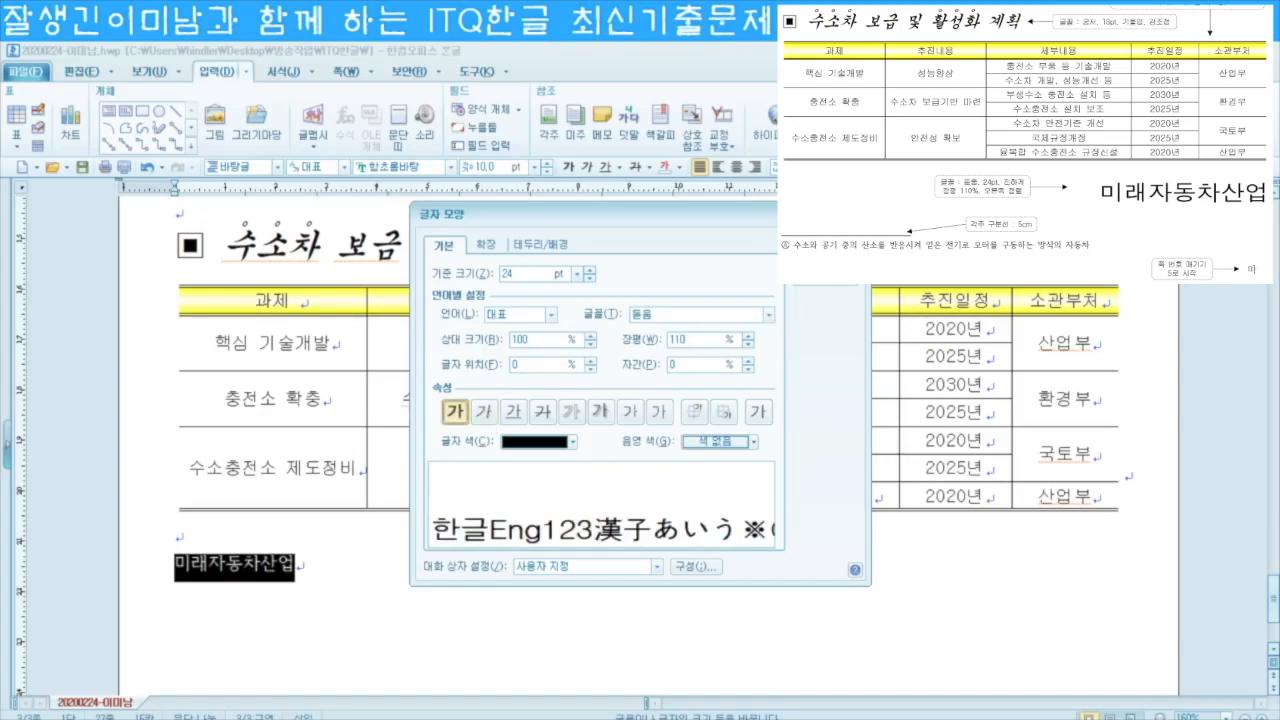
{"action": "key", "text": "Return"}
Step: Right-align the 미래자동차산업 line
{"action": "left_click", "coordinate": [755, 166]}
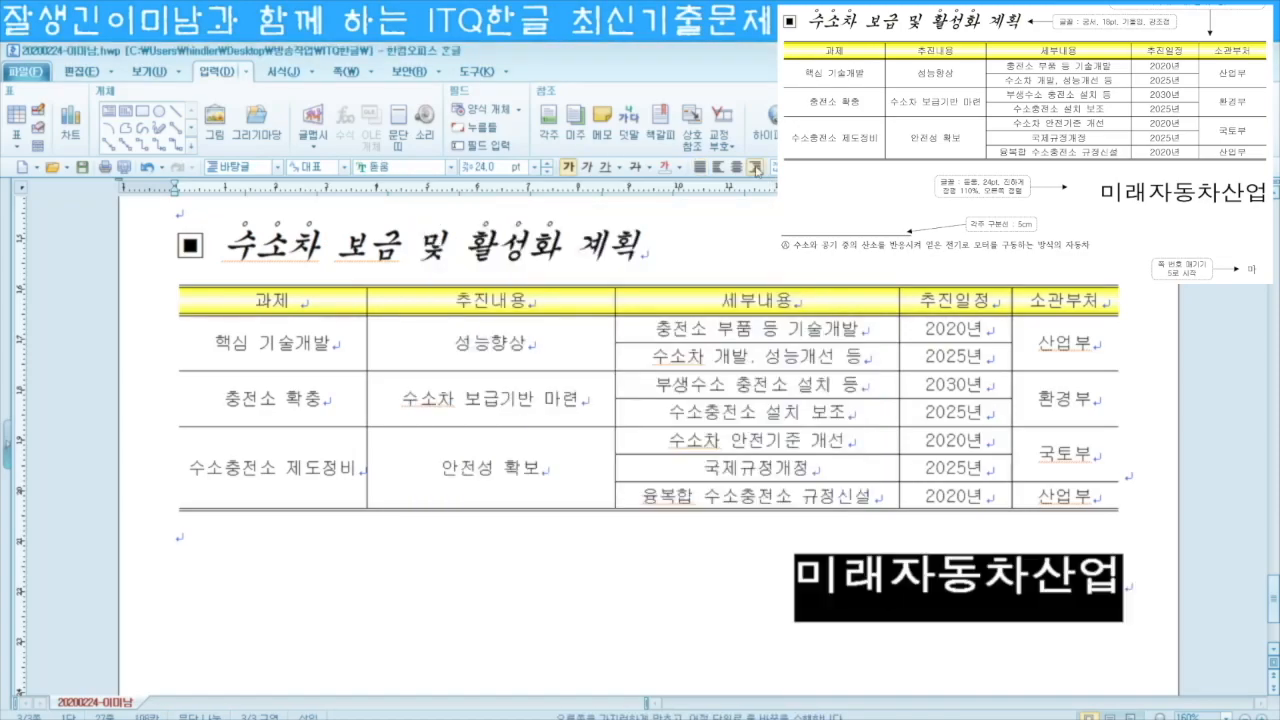
{"action": "scroll", "coordinate": [928, 327], "scroll_direction": "down", "scroll_amount": 2}
{"action": "scroll", "coordinate": [928, 327], "scroll_direction": "down", "scroll_amount": 2}
Step: Set the footnote separator line to 5 cm and leave footnote editing
{"action": "left_click", "coordinate": [225, 374]}
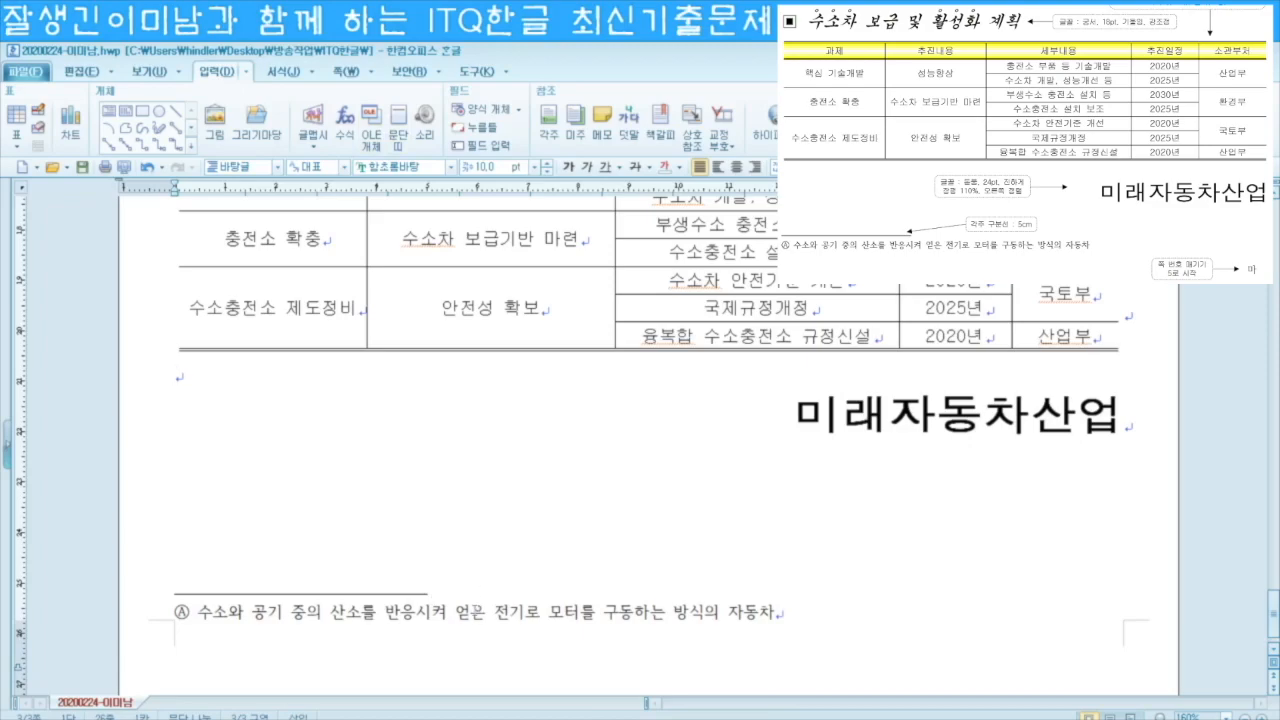
{"action": "left_click", "coordinate": [478, 611]}
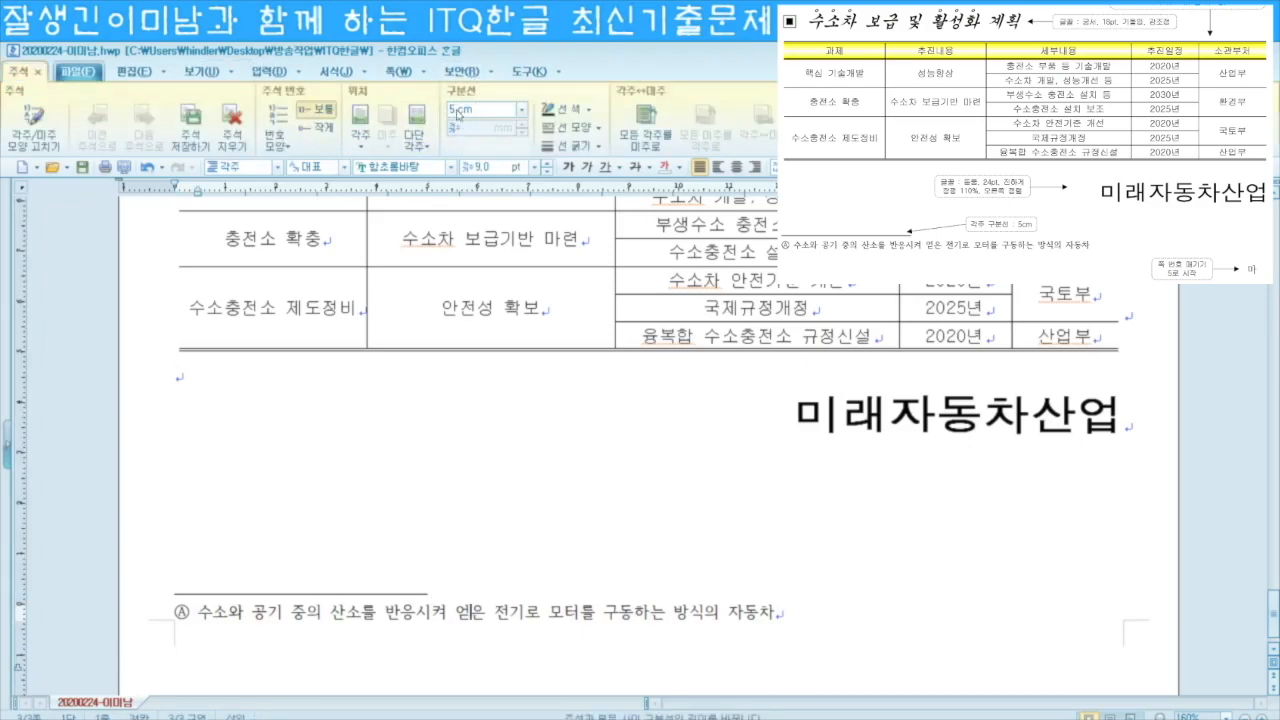
{"action": "left_click", "coordinate": [815, 122]}
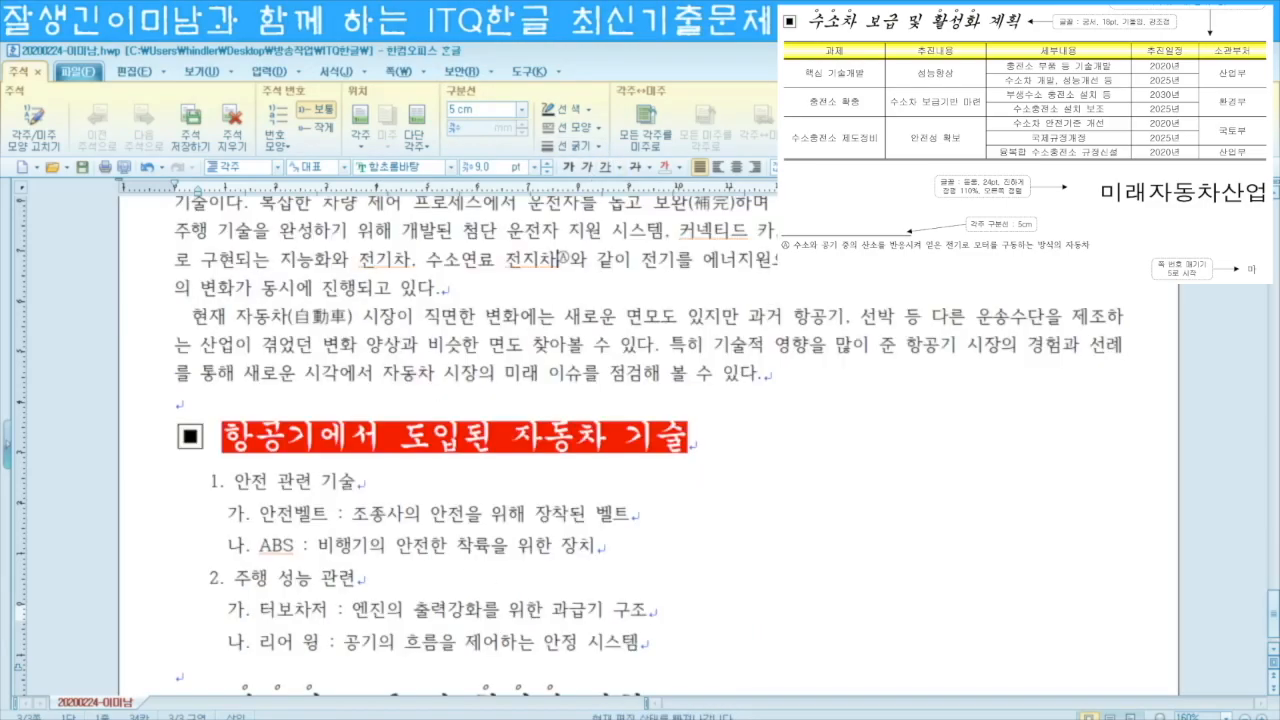
{"action": "scroll", "coordinate": [721, 428], "scroll_direction": "down", "scroll_amount": 3}
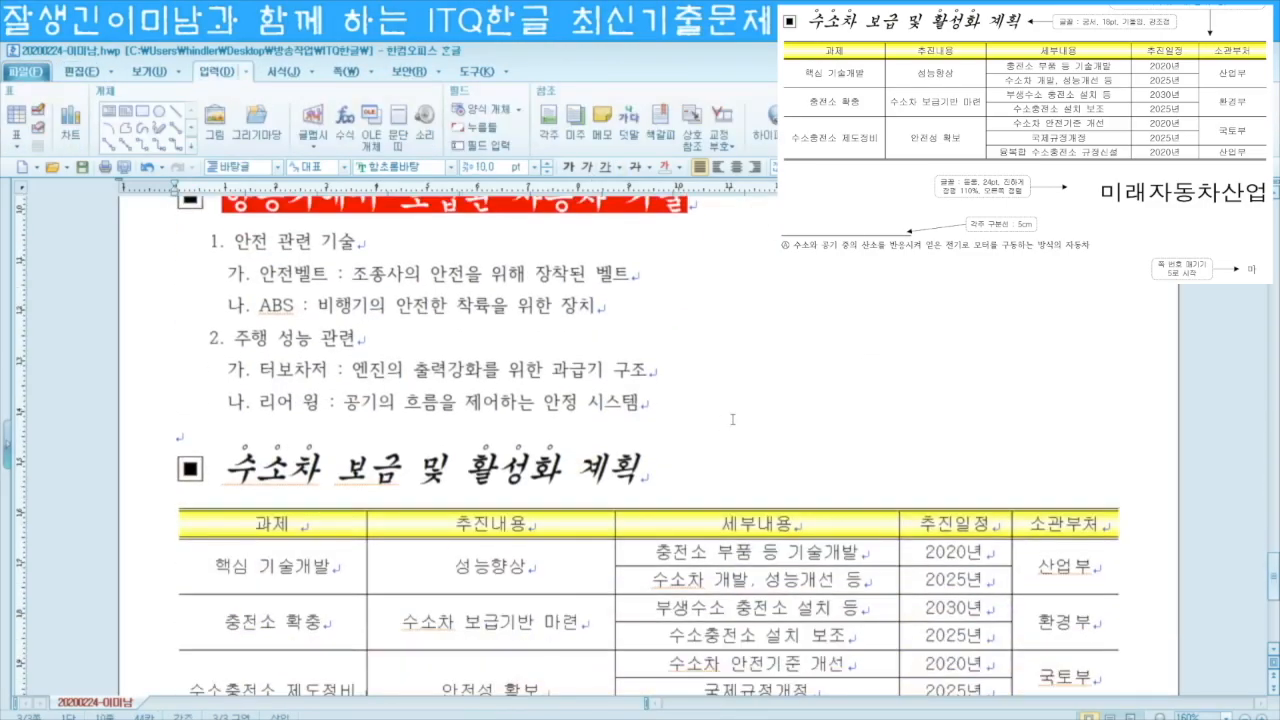
{"action": "scroll", "coordinate": [732, 419], "scroll_direction": "down", "scroll_amount": 5}
{"action": "left_click", "coordinate": [767, 395]}
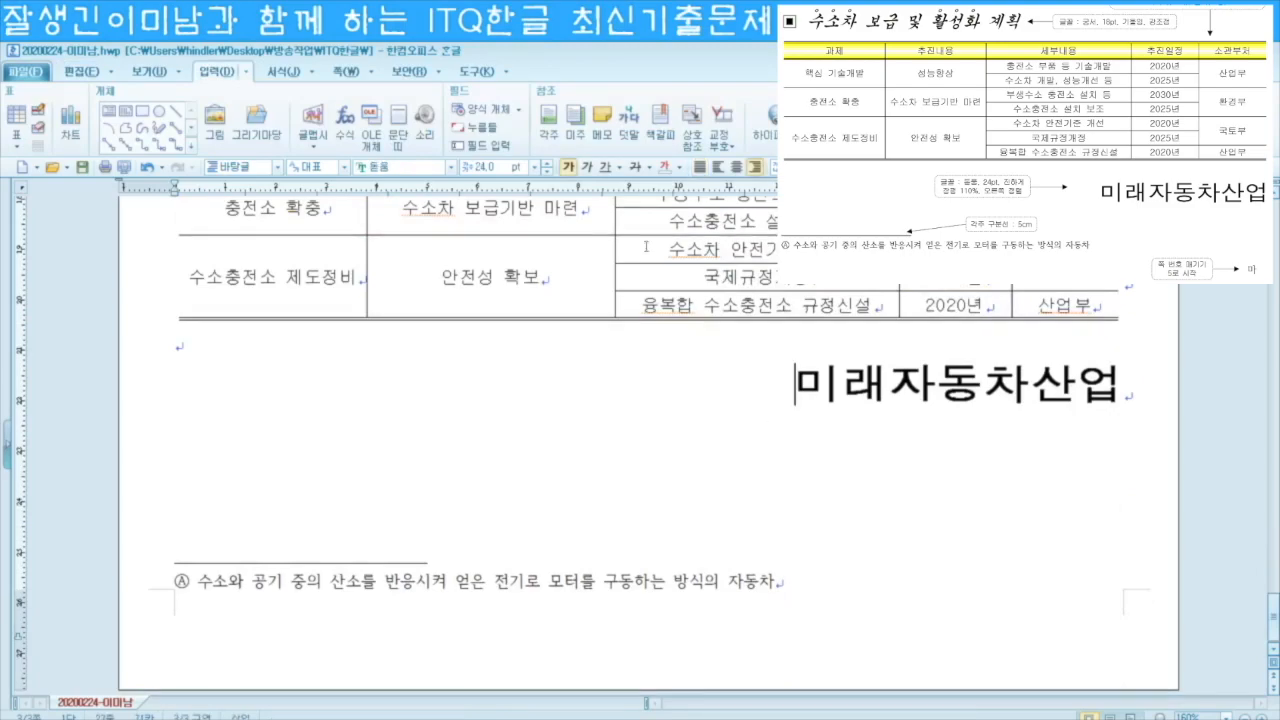
Step: Insert bottom-right page numbers in 가,나,다 style without dashes
{"action": "left_click", "coordinate": [358, 76]}
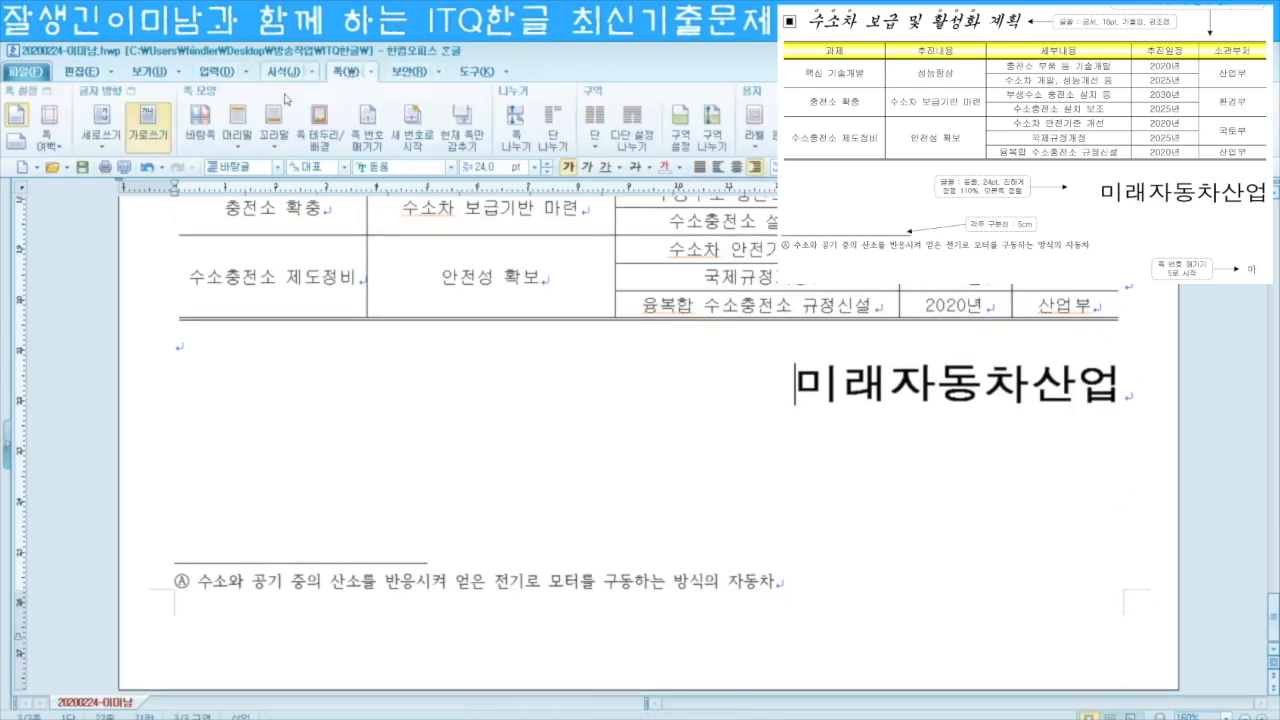
{"action": "left_click", "coordinate": [370, 119]}
{"action": "left_click", "coordinate": [567, 478]}
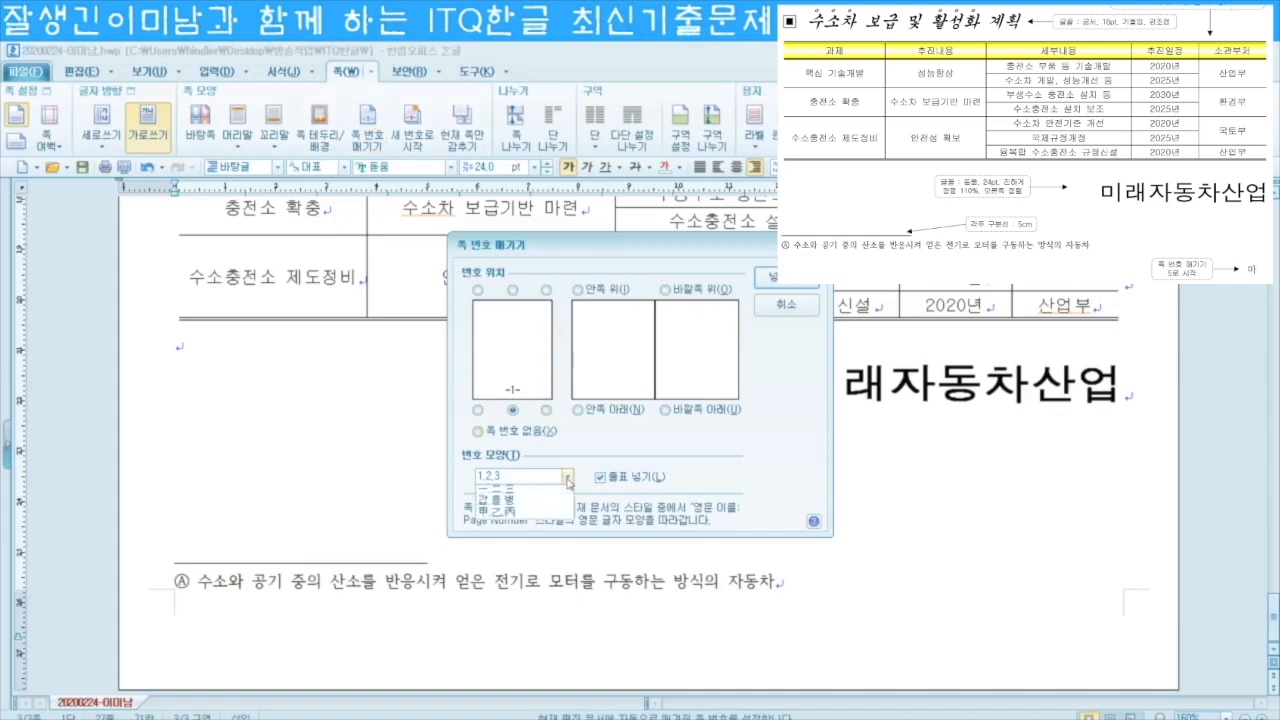
{"action": "left_click", "coordinate": [524, 553]}
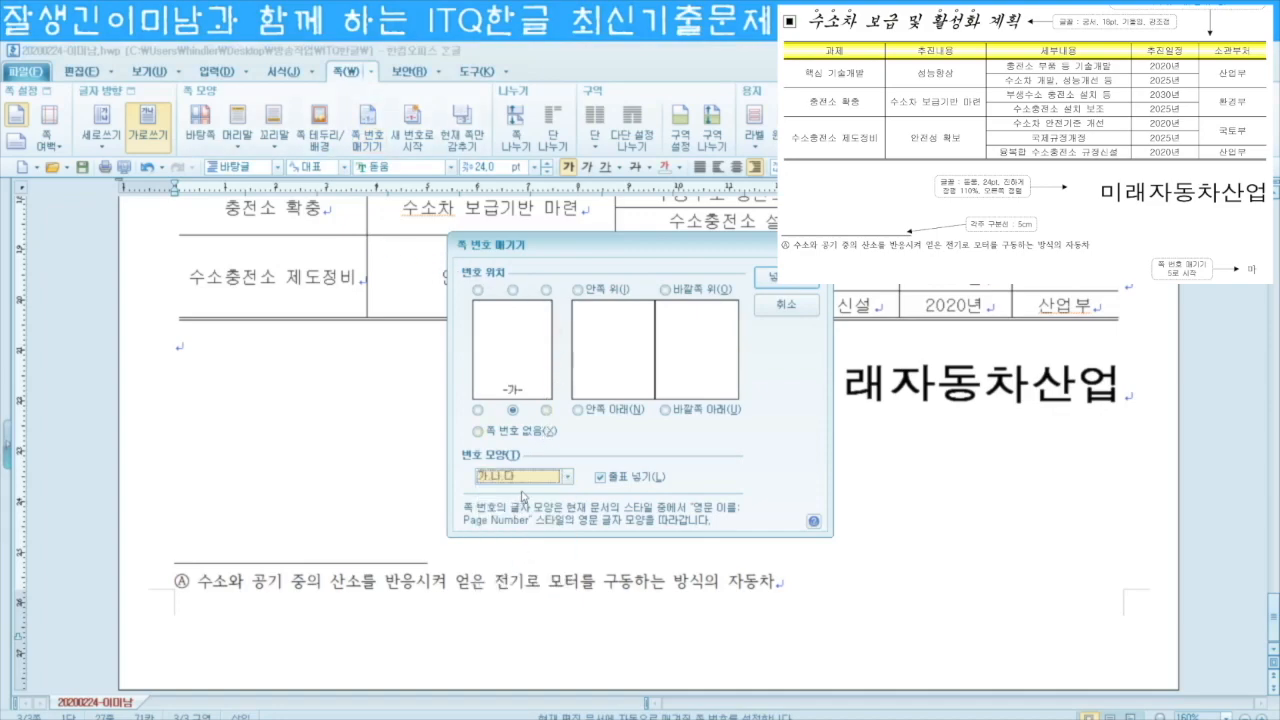
{"action": "left_click", "coordinate": [545, 410]}
{"action": "left_click", "coordinate": [600, 477]}
{"action": "left_click", "coordinate": [786, 279]}
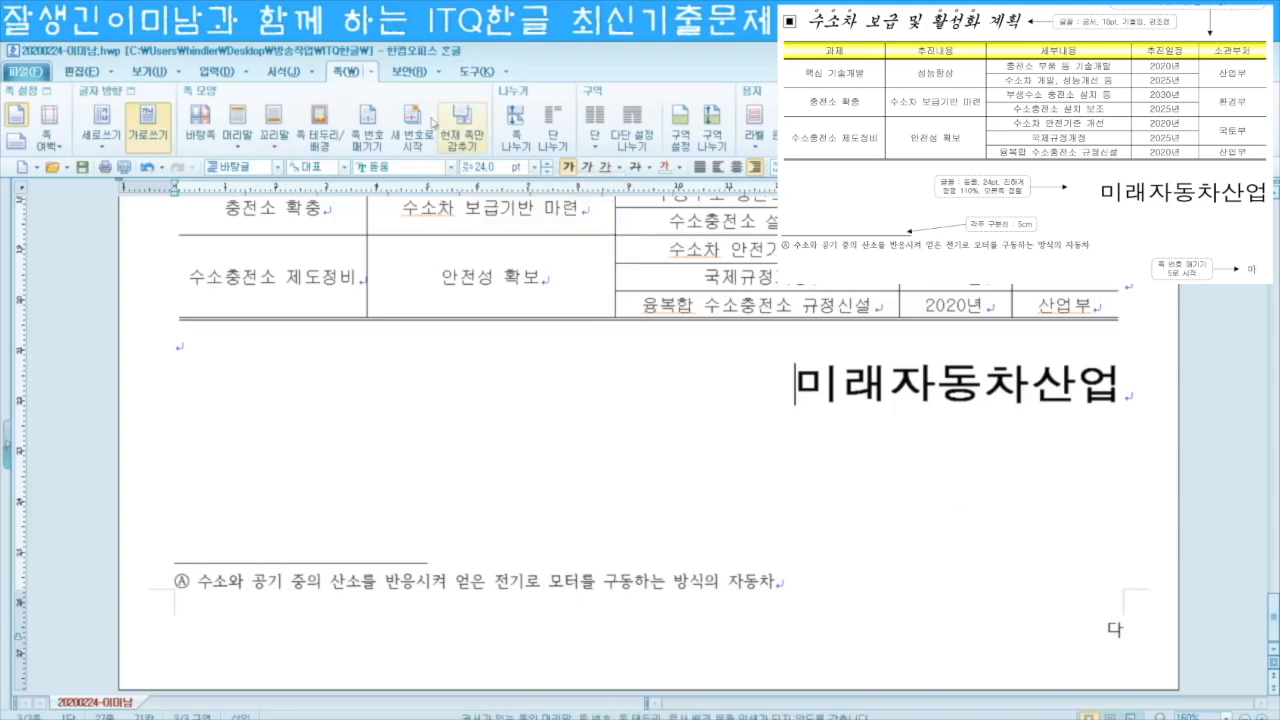
Step: Restart page numbering at 5 so this page reads 마
{"action": "left_click", "coordinate": [418, 128]}
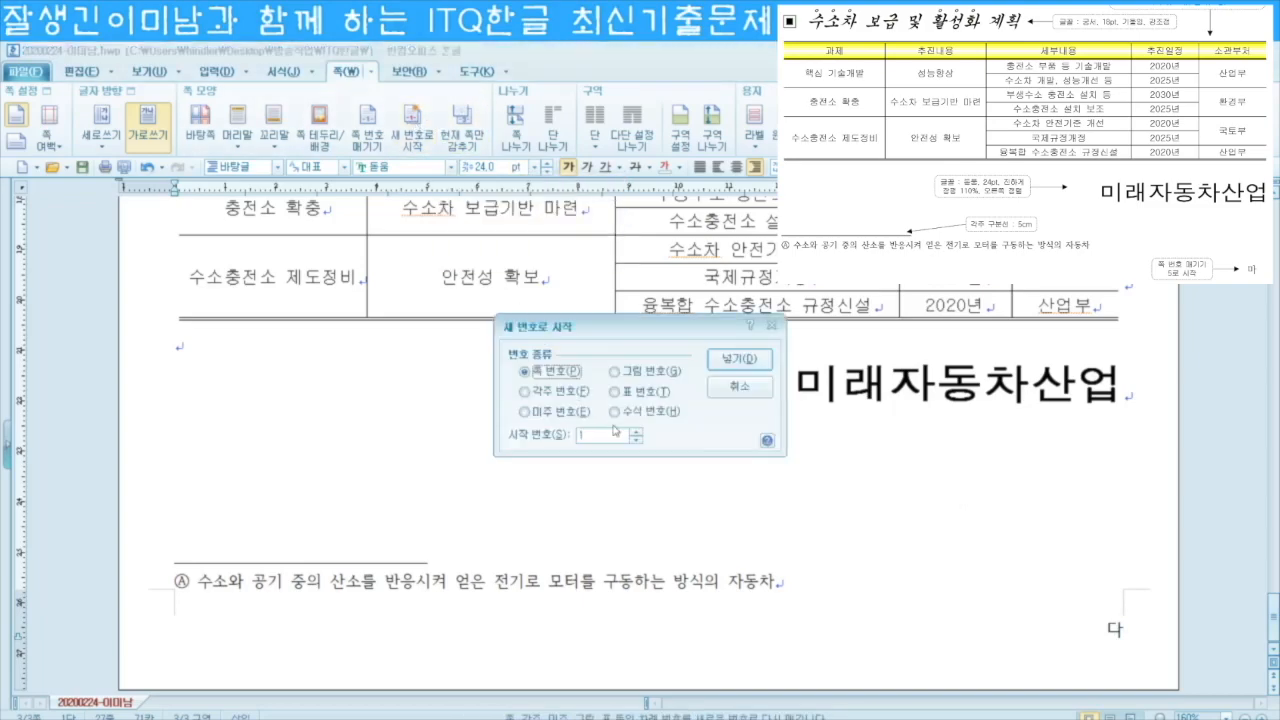
{"action": "left_click", "coordinate": [636, 432]}
{"action": "left_click", "coordinate": [636, 432]}
{"action": "left_click", "coordinate": [636, 432]}
{"action": "left_click", "coordinate": [636, 432]}
{"action": "left_click", "coordinate": [735, 360]}
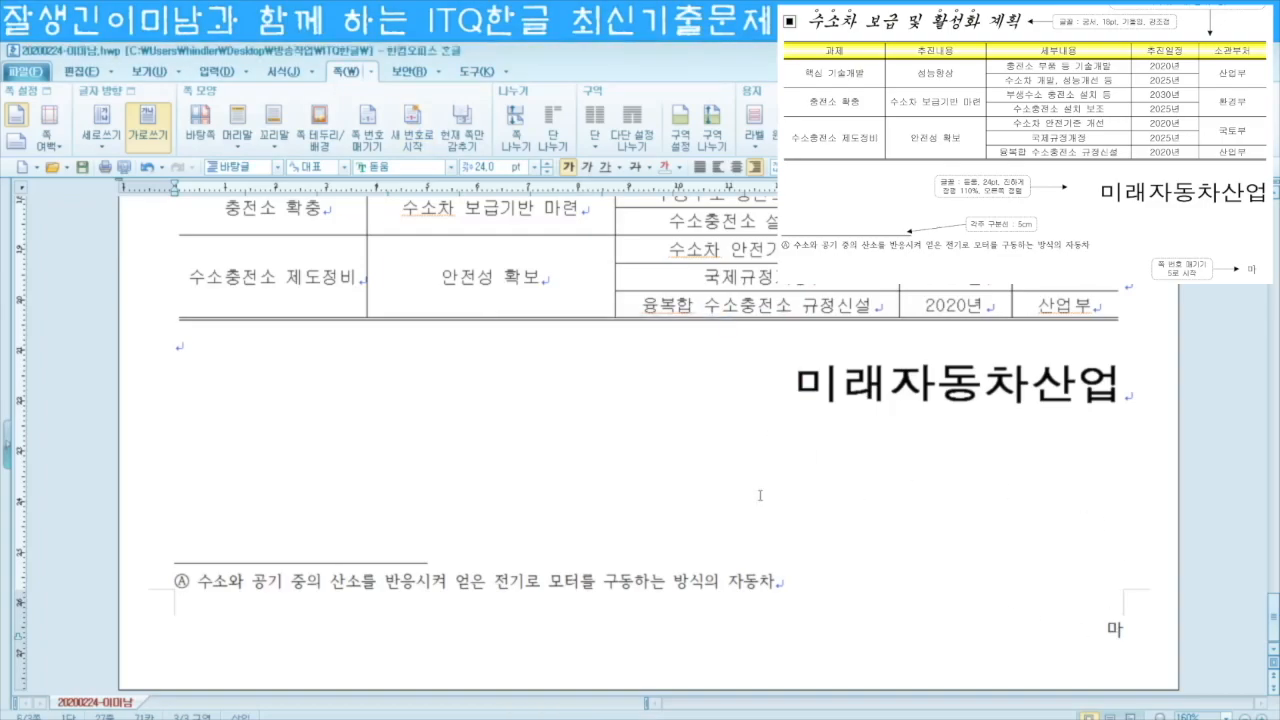
{"action": "scroll", "coordinate": [613, 518], "scroll_direction": "up", "scroll_amount": 12}
{"action": "scroll", "coordinate": [613, 518], "scroll_direction": "up", "scroll_amount": 15}
{"action": "scroll", "coordinate": [614, 520], "scroll_direction": "up", "scroll_amount": 8}
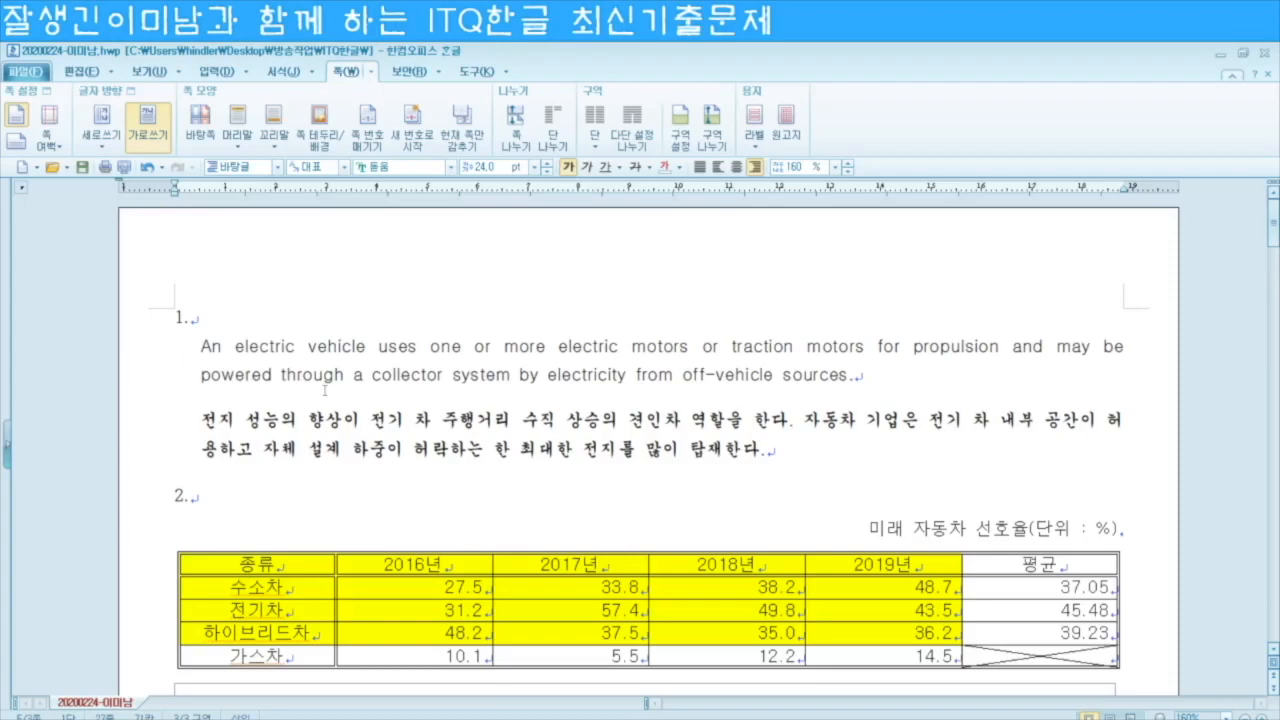
{"action": "scroll", "coordinate": [590, 472], "scroll_direction": "down", "scroll_amount": 5}
{"action": "scroll", "coordinate": [593, 489], "scroll_direction": "down", "scroll_amount": 20}
{"action": "scroll", "coordinate": [593, 489], "scroll_direction": "down", "scroll_amount": 15}
{"action": "scroll", "coordinate": [593, 489], "scroll_direction": "up", "scroll_amount": 12}
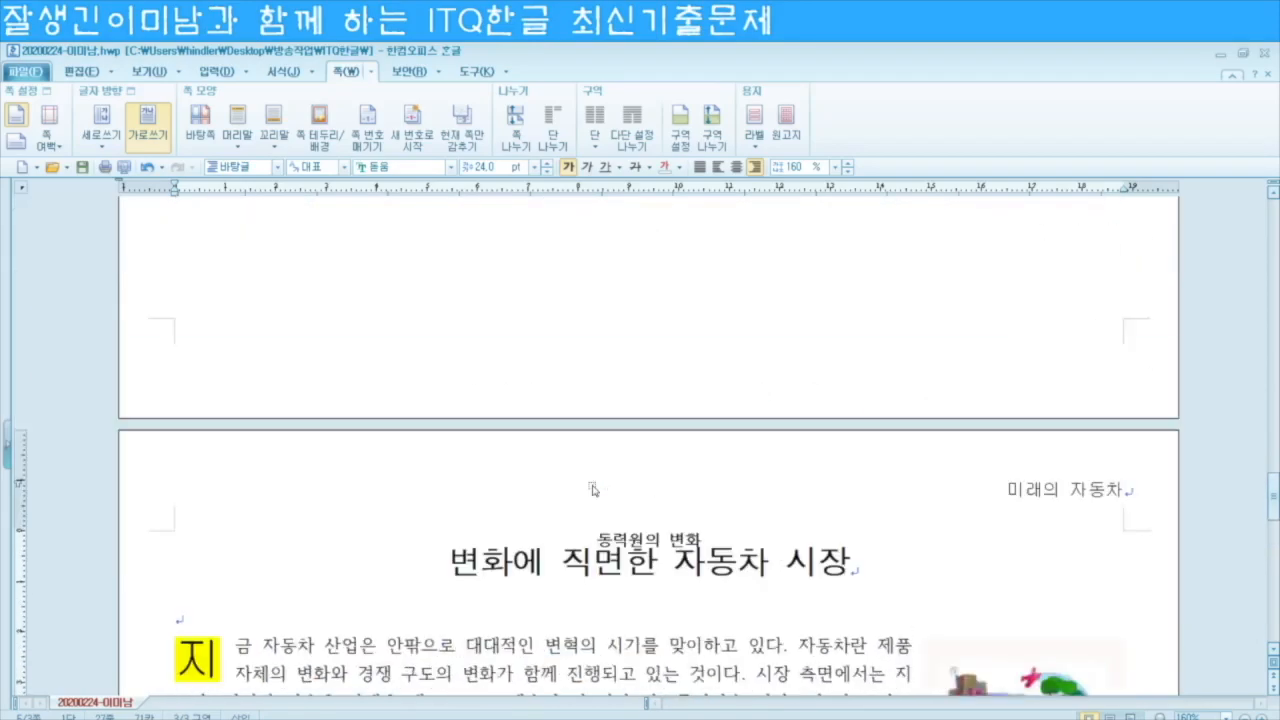
{"action": "scroll", "coordinate": [593, 489], "scroll_direction": "up", "scroll_amount": 20}
{"action": "scroll", "coordinate": [596, 493], "scroll_direction": "up", "scroll_amount": 8}
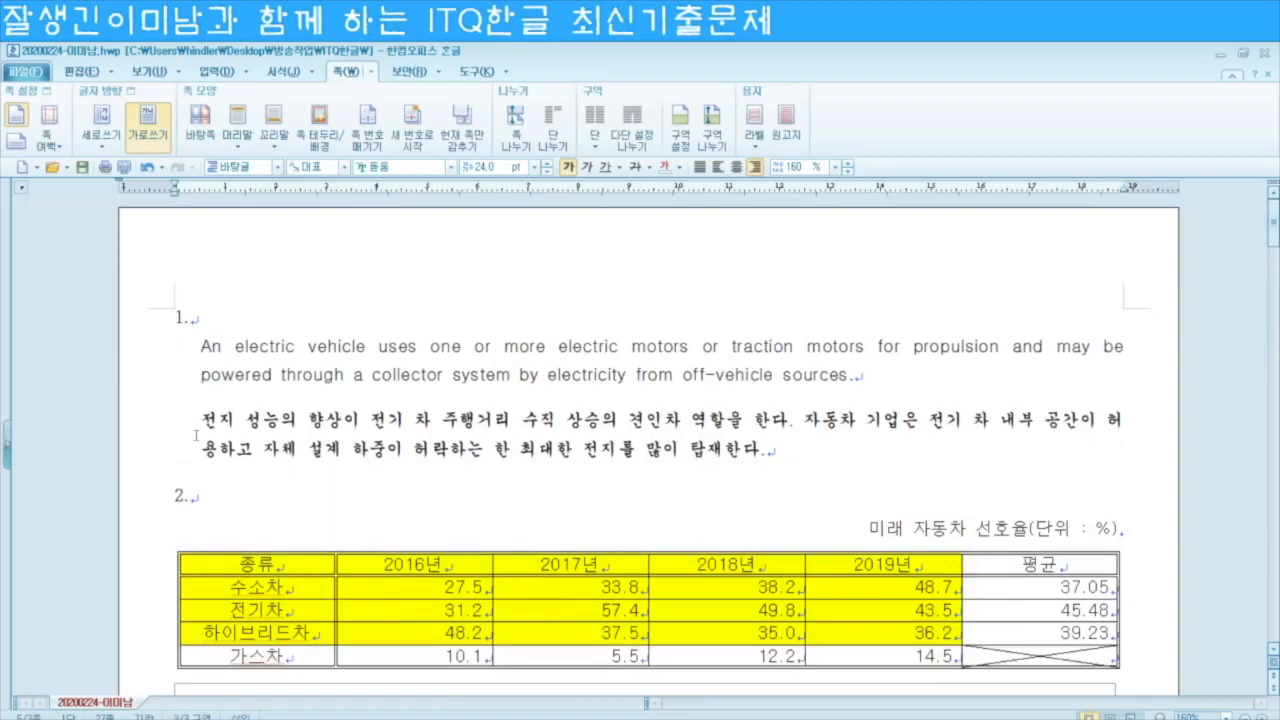
{"action": "left_click", "coordinate": [775, 461]}
{"action": "scroll", "coordinate": [775, 461], "scroll_direction": "down", "scroll_amount": 8}
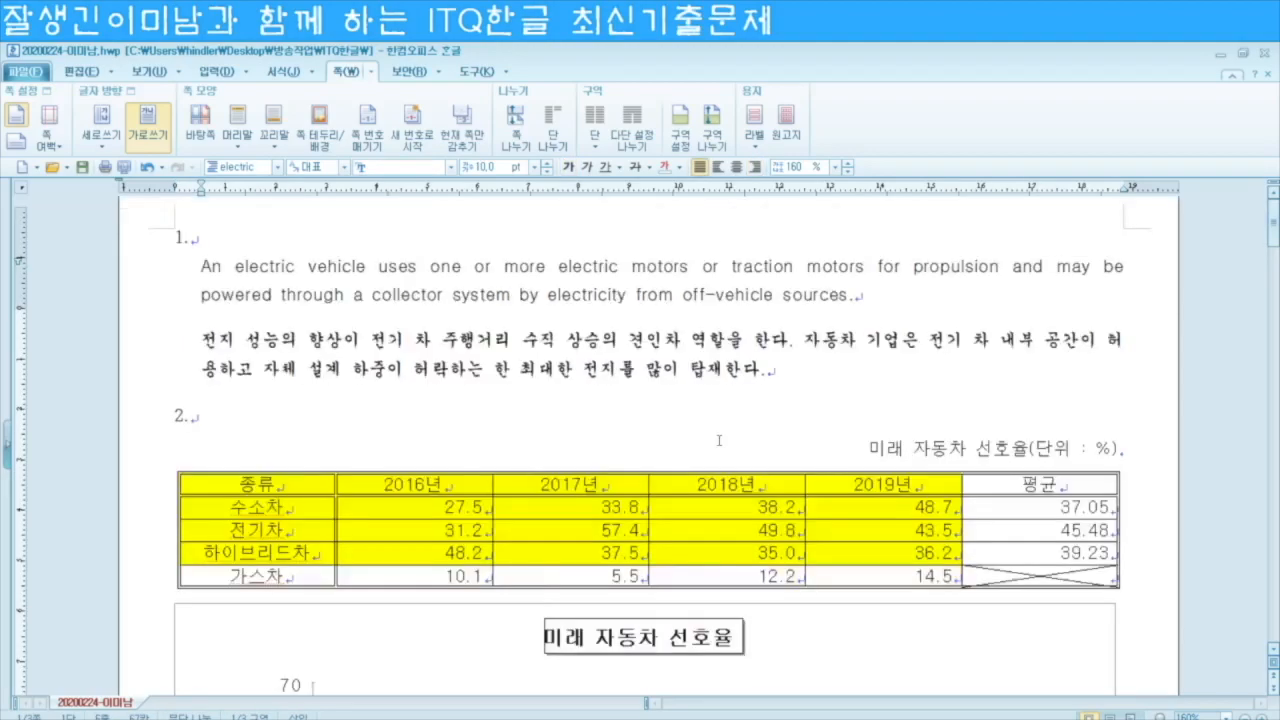
{"action": "scroll", "coordinate": [718, 440], "scroll_direction": "down", "scroll_amount": 15}
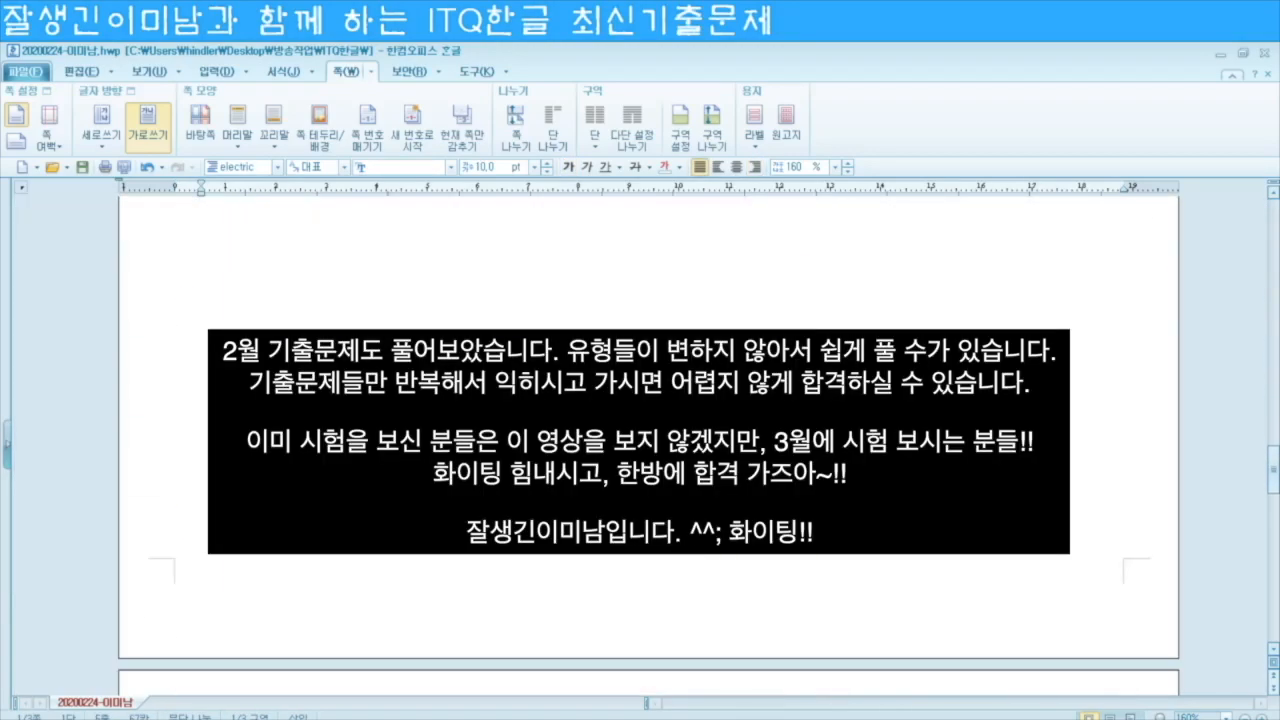
{"action": "scroll", "coordinate": [640, 440], "scroll_direction": "down", "scroll_amount": 10}
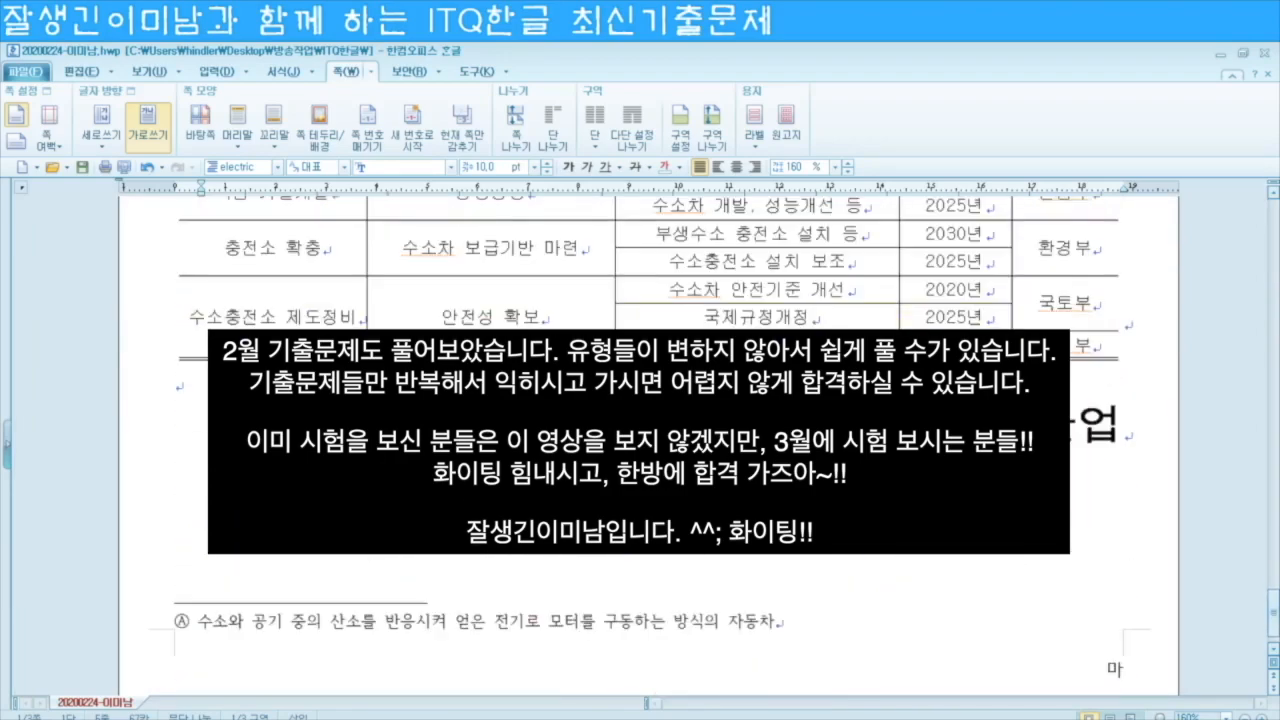
{"action": "scroll", "coordinate": [640, 440], "scroll_direction": "up", "scroll_amount": 20}
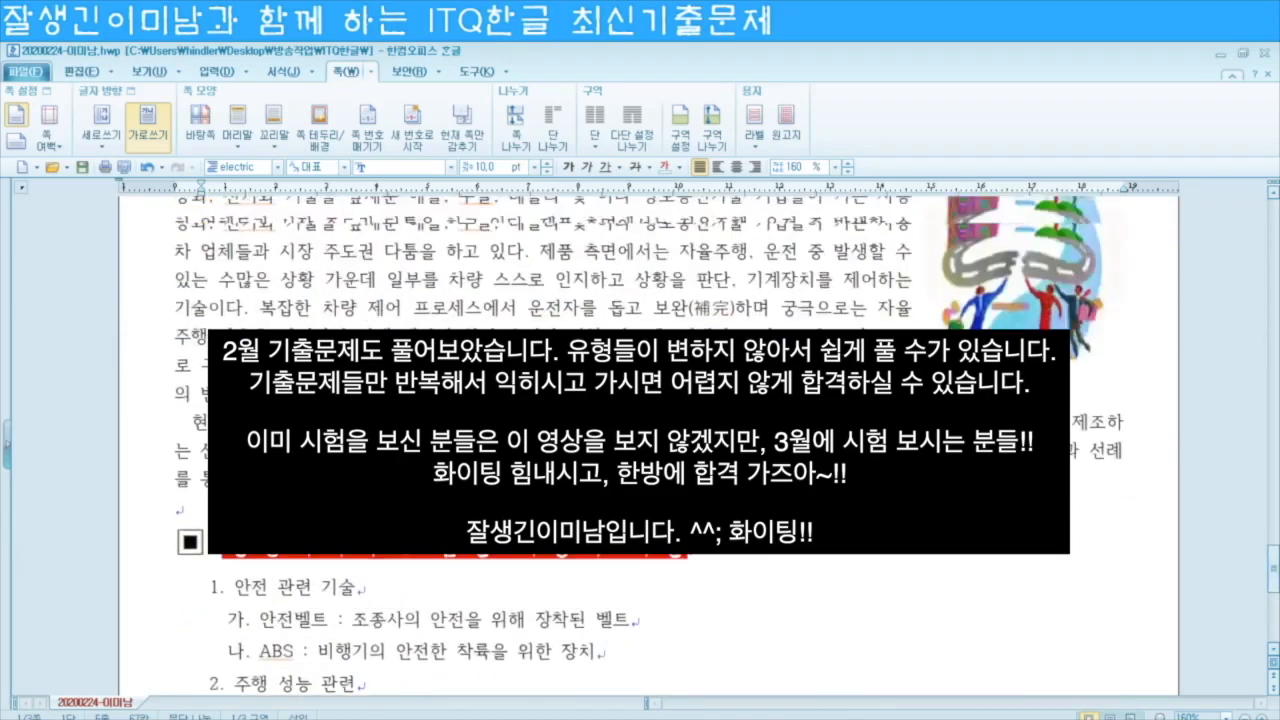
{"action": "scroll", "coordinate": [640, 440], "scroll_direction": "up", "scroll_amount": 20}
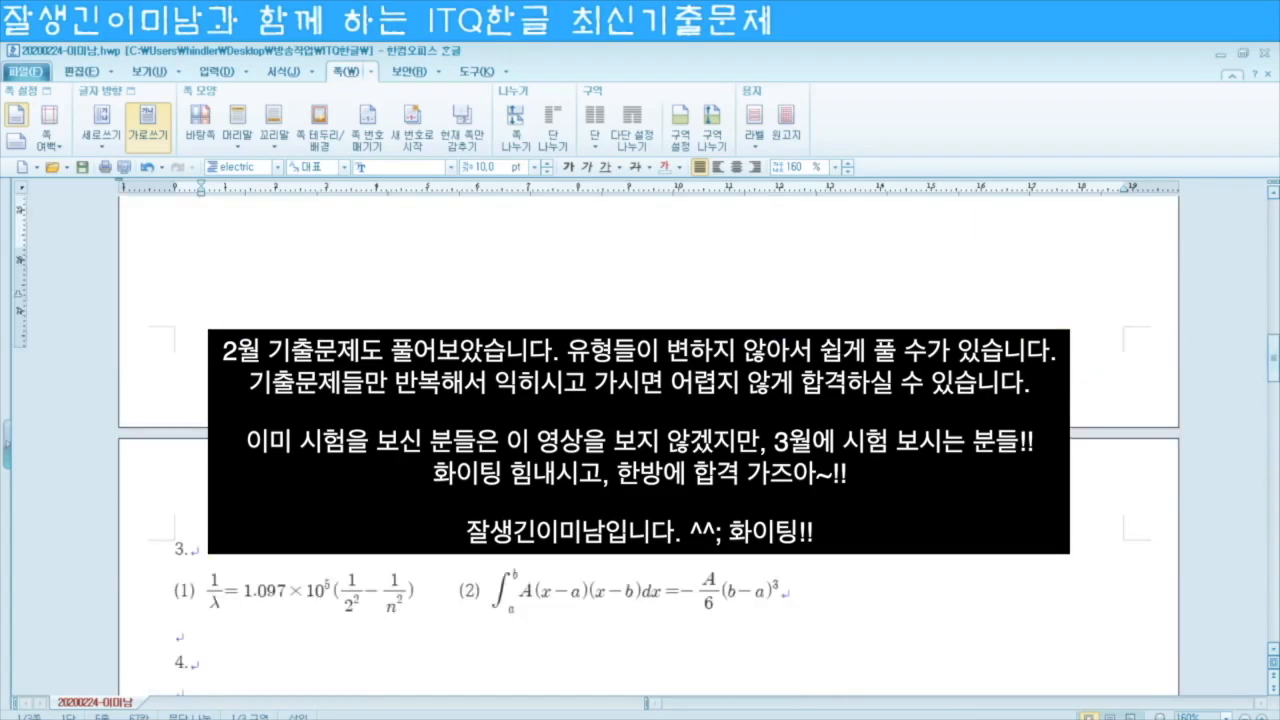
{"action": "scroll", "coordinate": [640, 440], "scroll_direction": "up", "scroll_amount": 15}
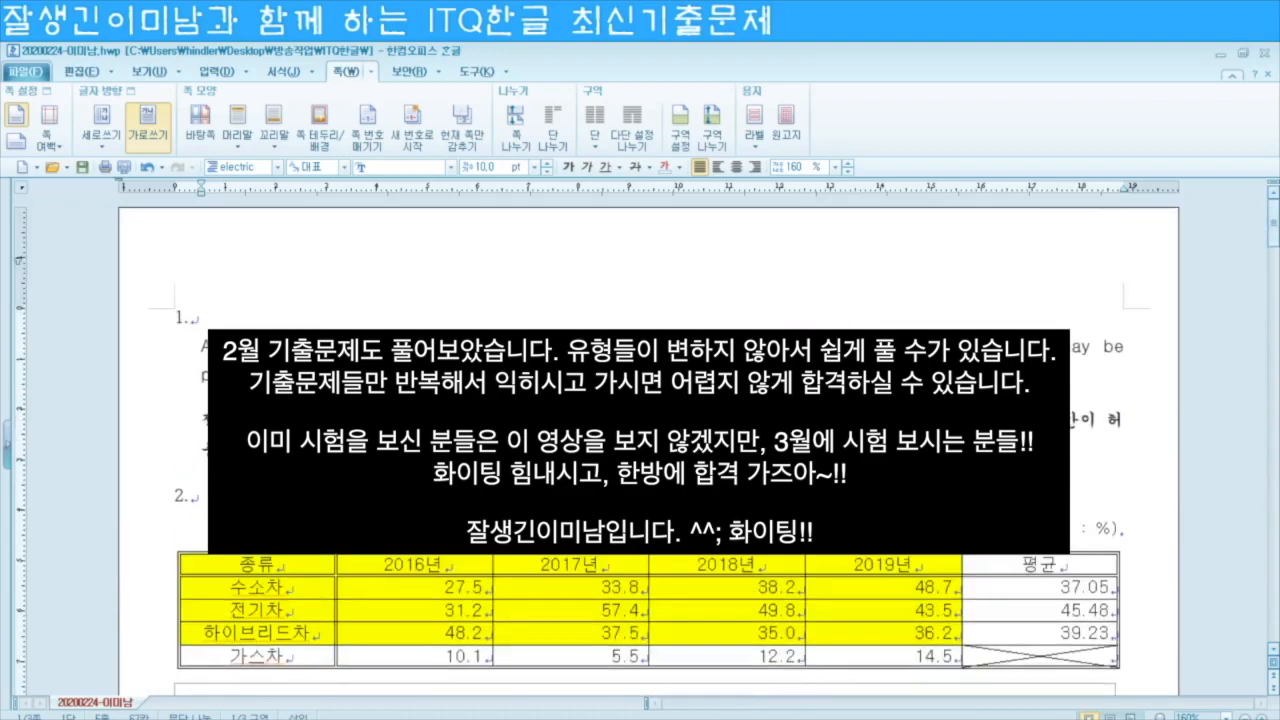
{"action": "left_click", "coordinate": [201, 350]}
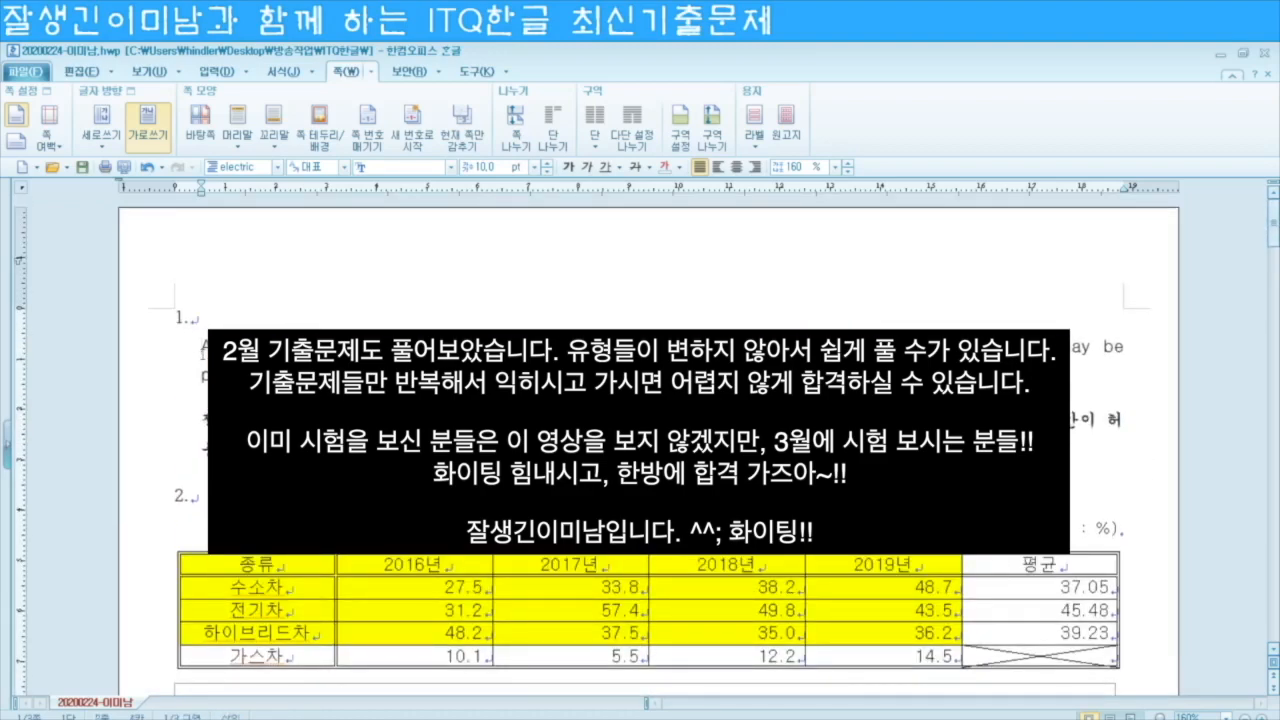